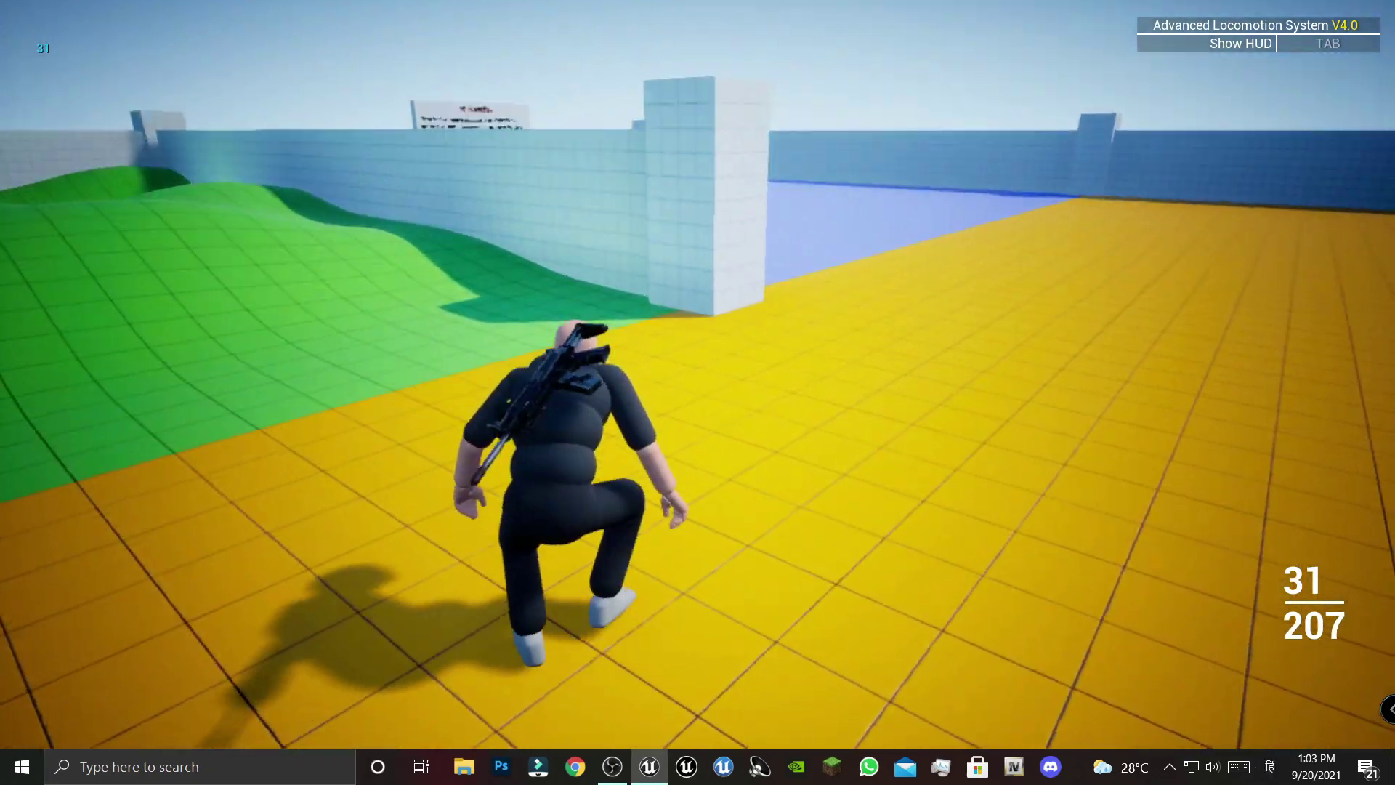
# - End the game preview, restore the full editor layout, and save all changes
pyautogui.press('Escape')
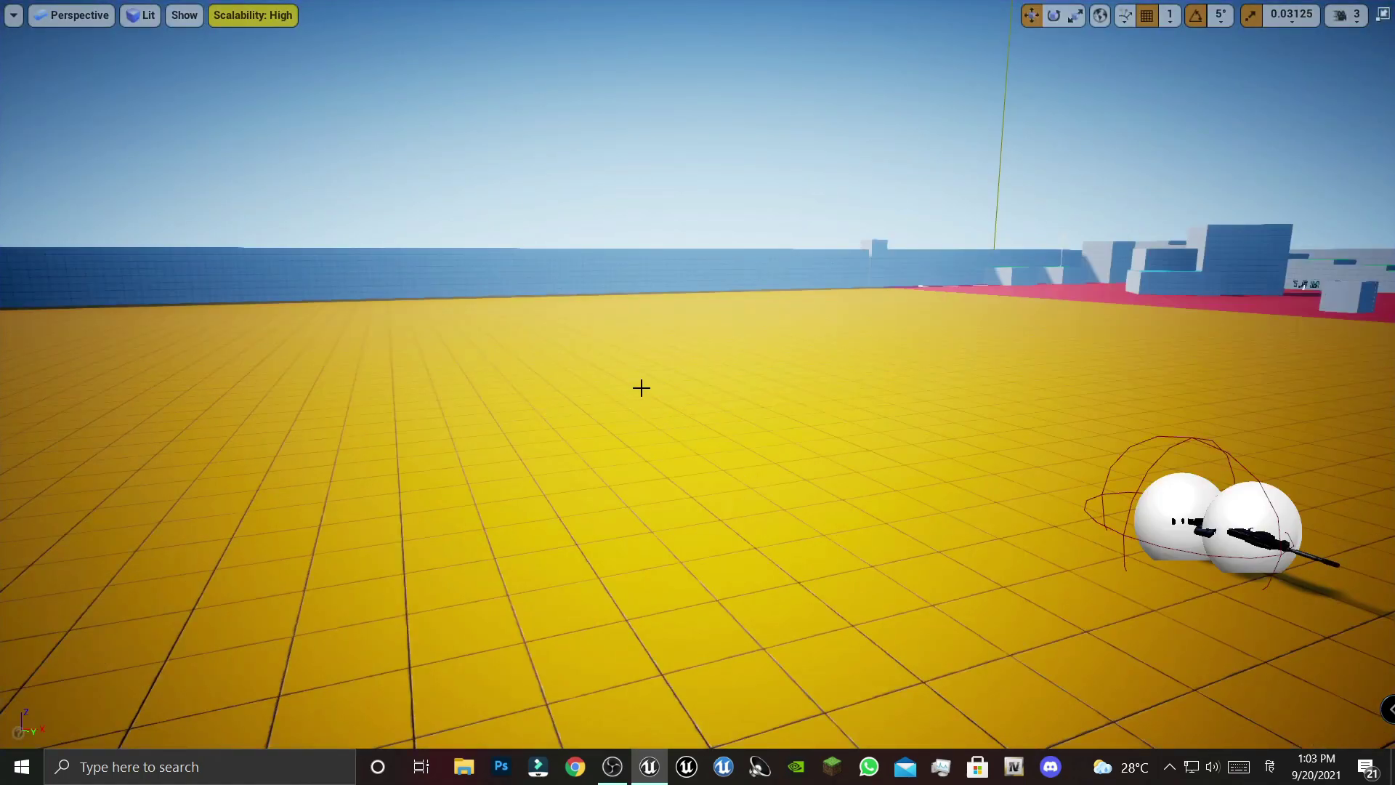
pyautogui.press('F11')
pyautogui.click(173, 432)
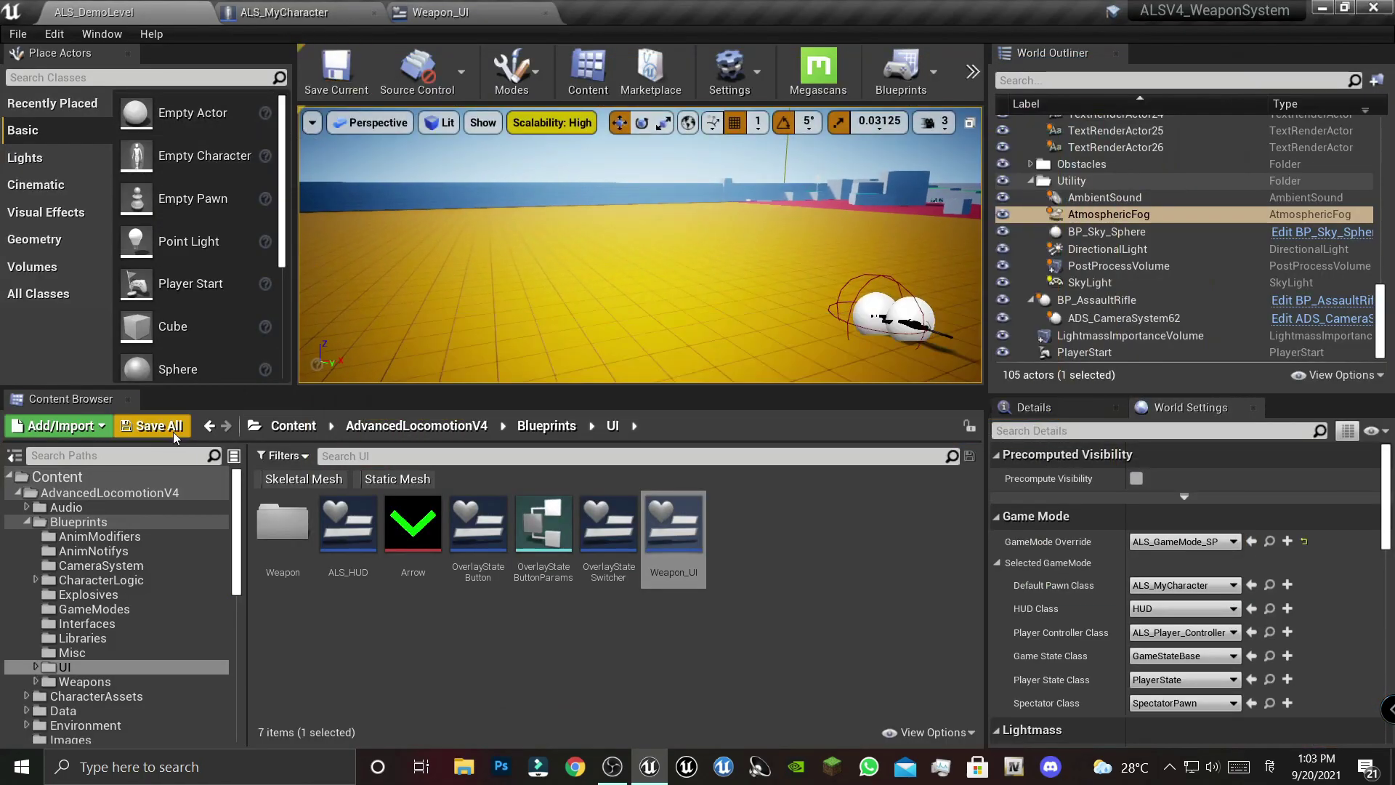
# - Open the Weapon_UI widget blueprint from the UI folder in the Content Browser
pyautogui.click(541, 609)
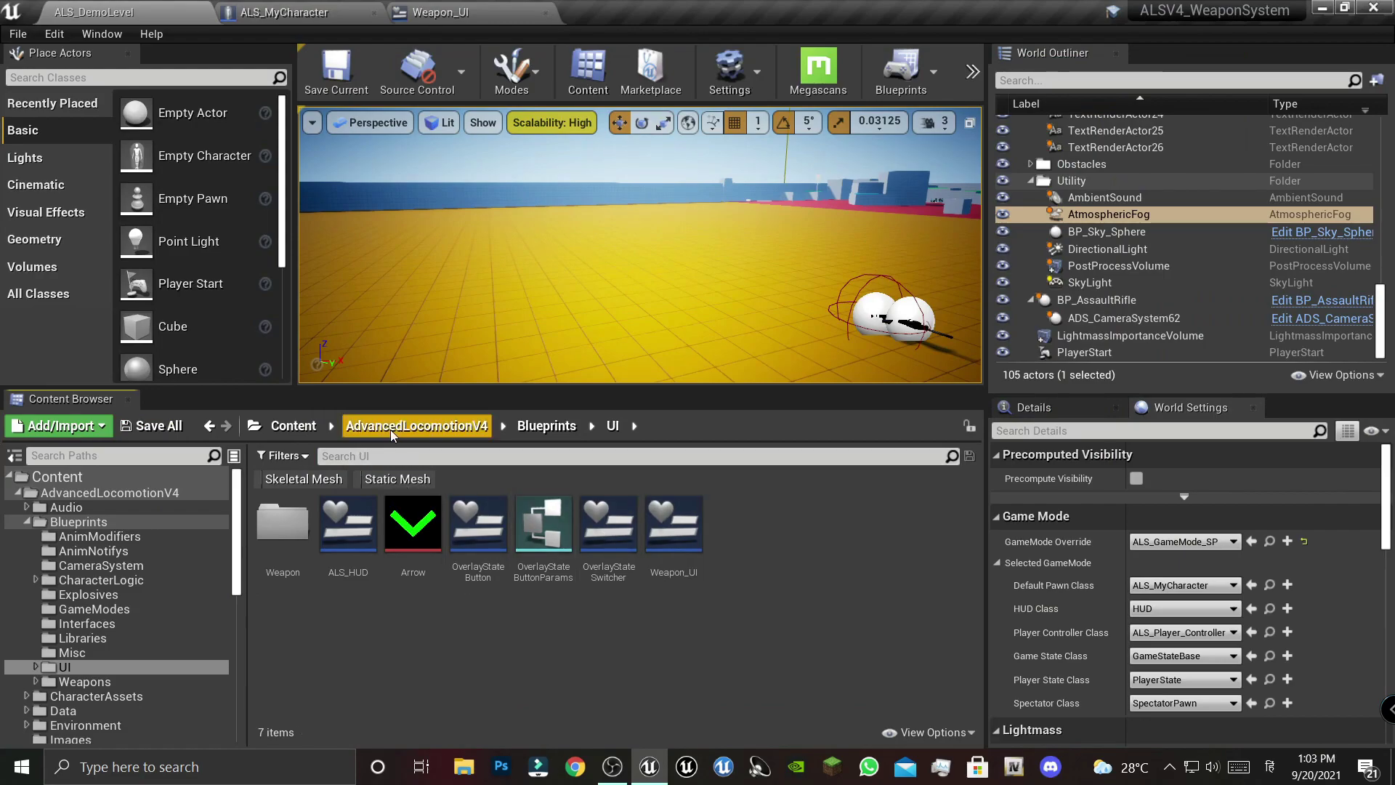
pyautogui.hotkey('alt', 'Left')
pyautogui.hotkey('alt', 'Right')
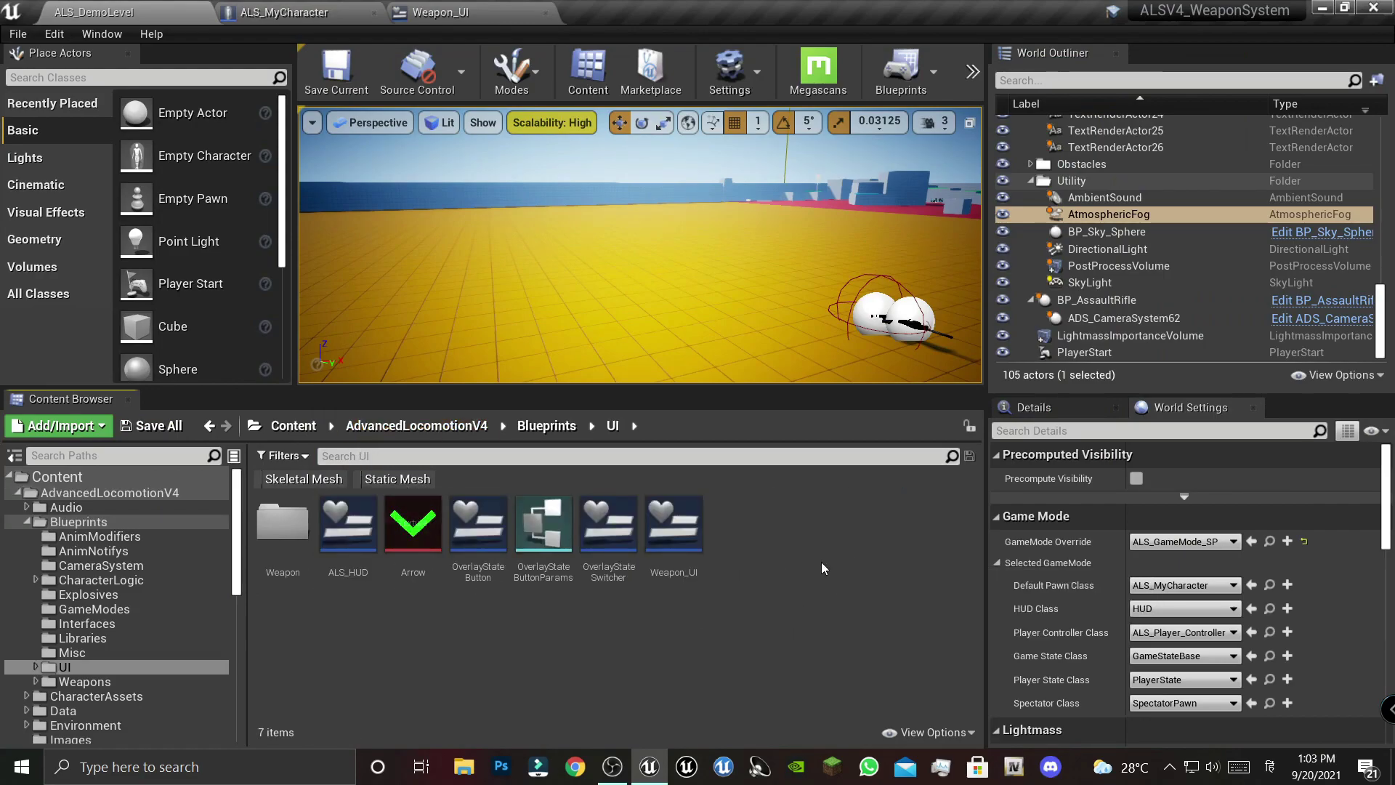
pyautogui.doubleClick(689, 520)
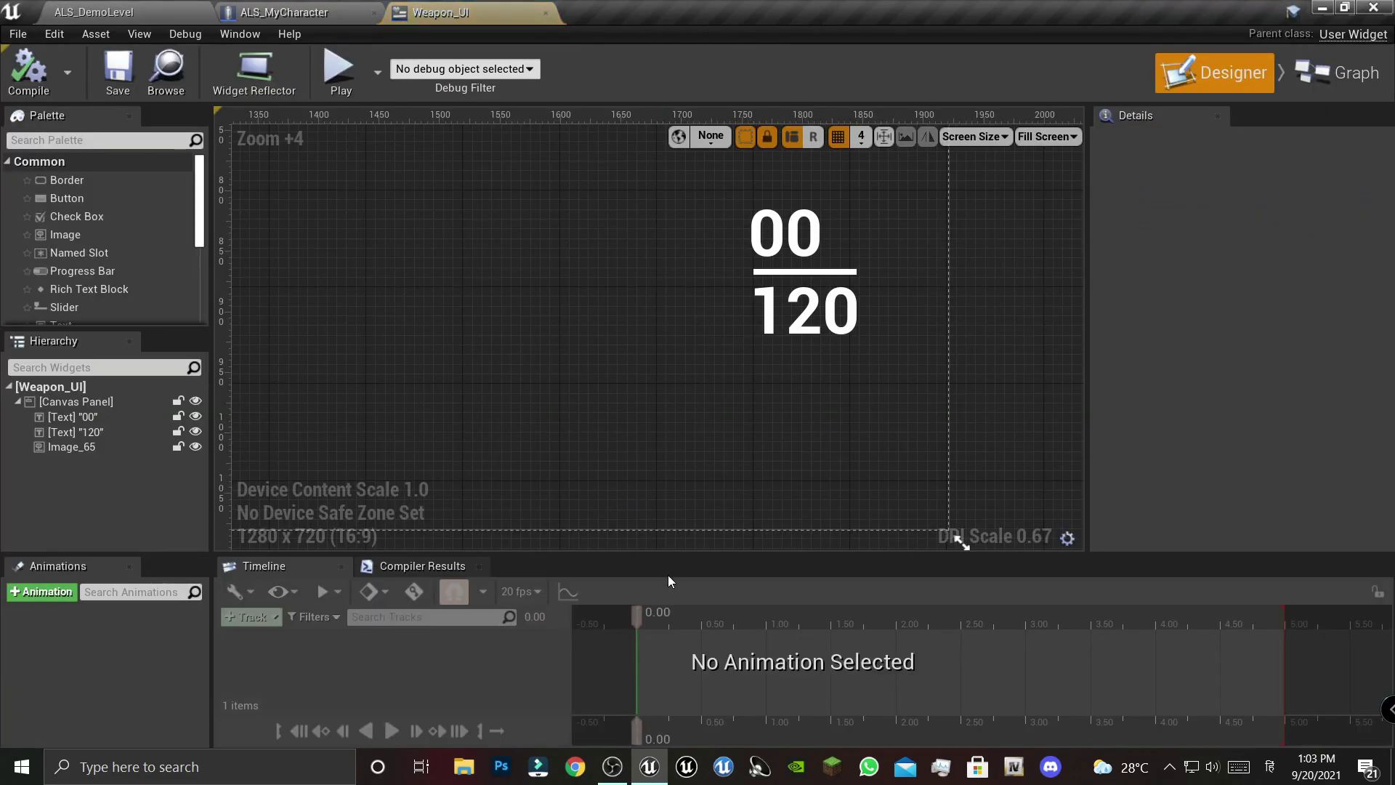
# - Nudge the 120 ammo text slightly to the left
pyautogui.scroll(-4, 610, 418)
pyautogui.scroll(-5, 765, 360)
pyautogui.scroll(-1, 764, 362)
pyautogui.scroll(6, 826, 396)
pyautogui.click(833, 383)
pyautogui.scroll(2, 832, 383)
pyautogui.click(850, 407)
pyautogui.scroll(3, 853, 432)
pyautogui.scroll(3, 826, 452)
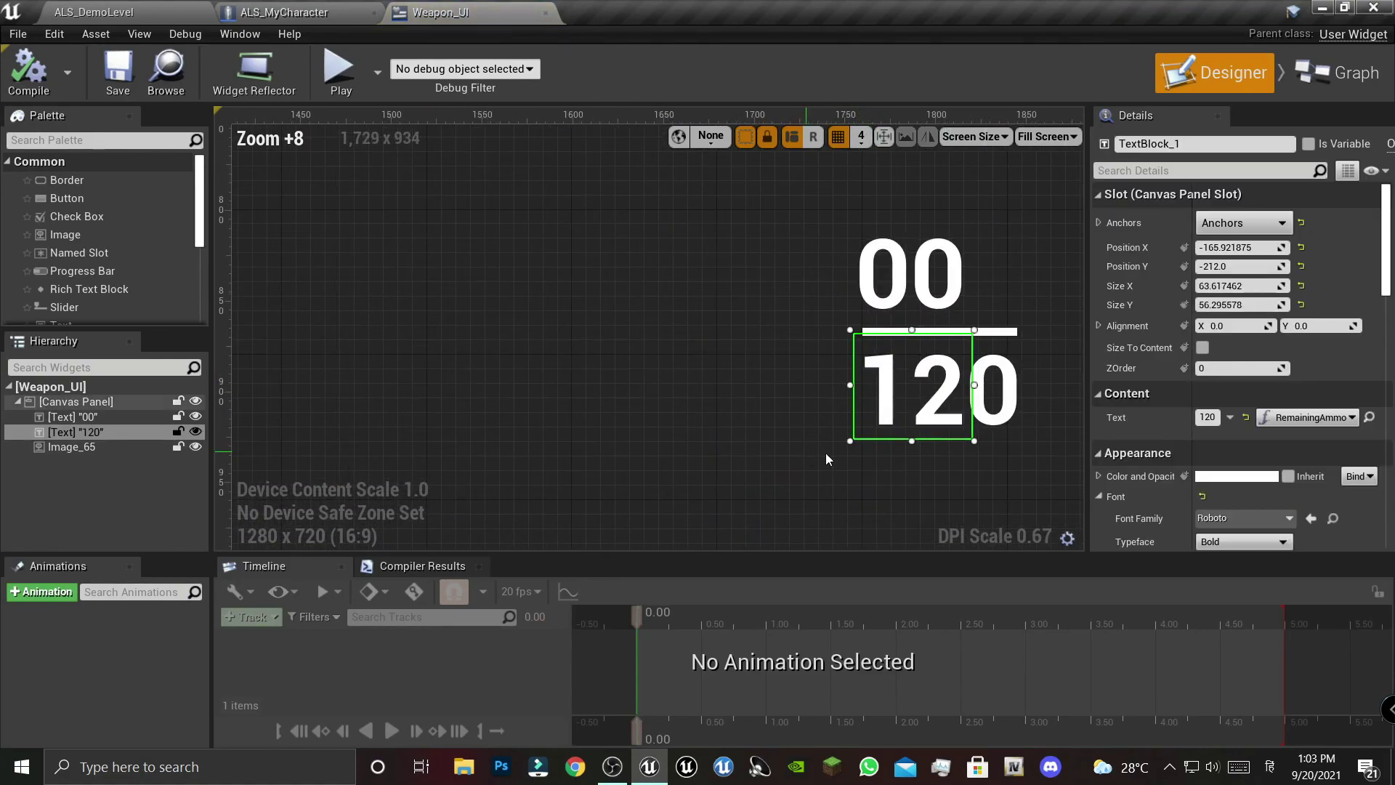
pyautogui.press('Left')
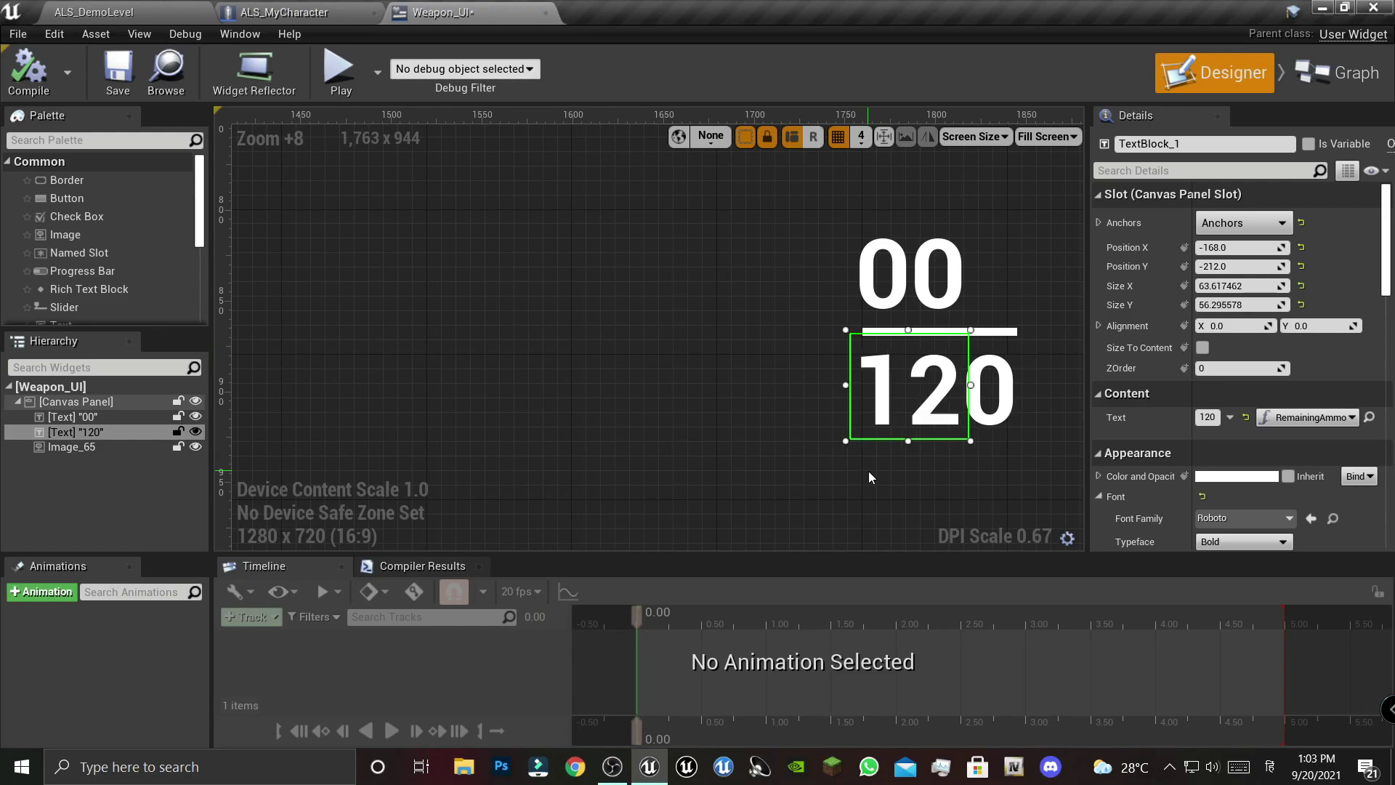
# - With the Canvas Panel selected, search the Palette for 'pr' to show Progress Bar
pyautogui.click(781, 454)
pyautogui.scroll(-2, 983, 319)
pyautogui.scroll(-1, 908, 372)
pyautogui.scroll(-5, 723, 338)
pyautogui.scroll(-4, 889, 436)
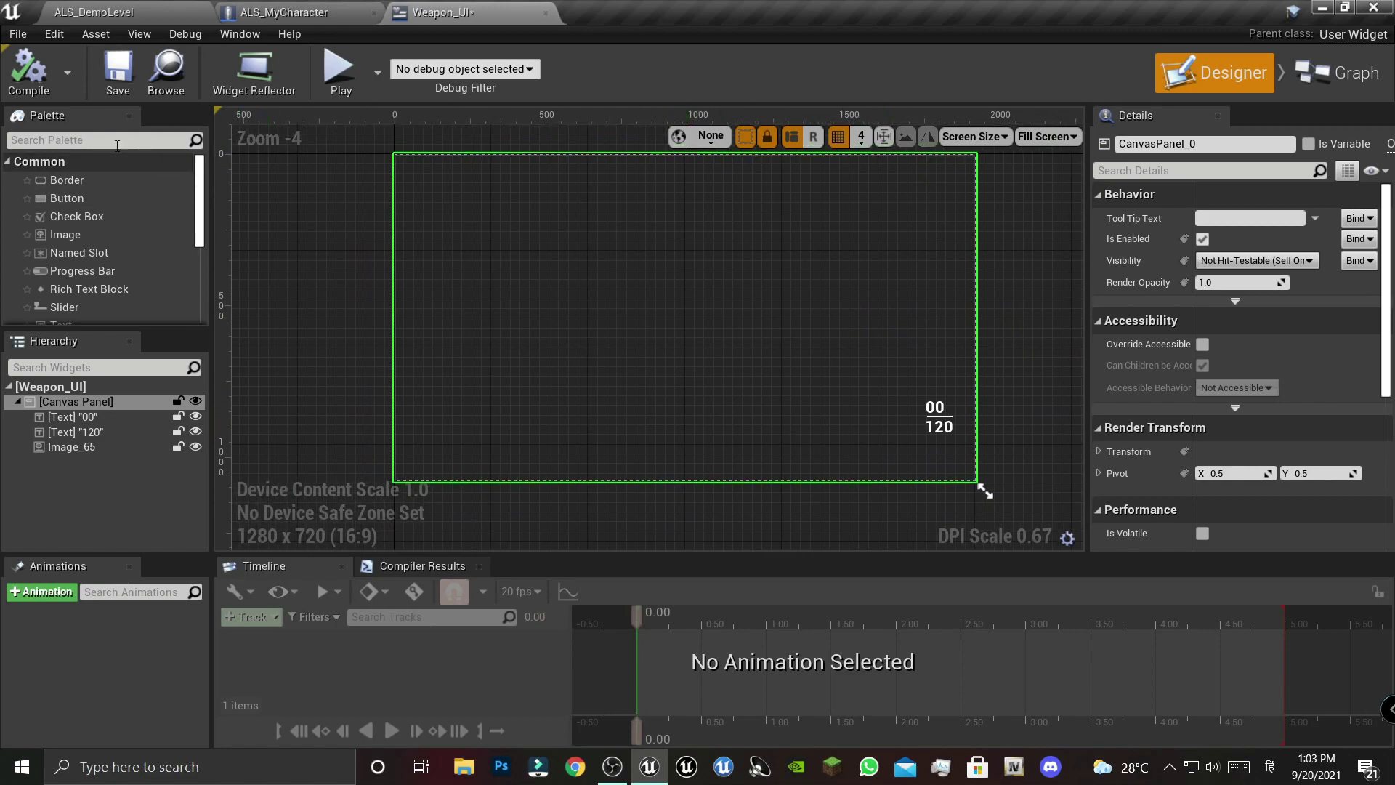
pyautogui.write('prog')
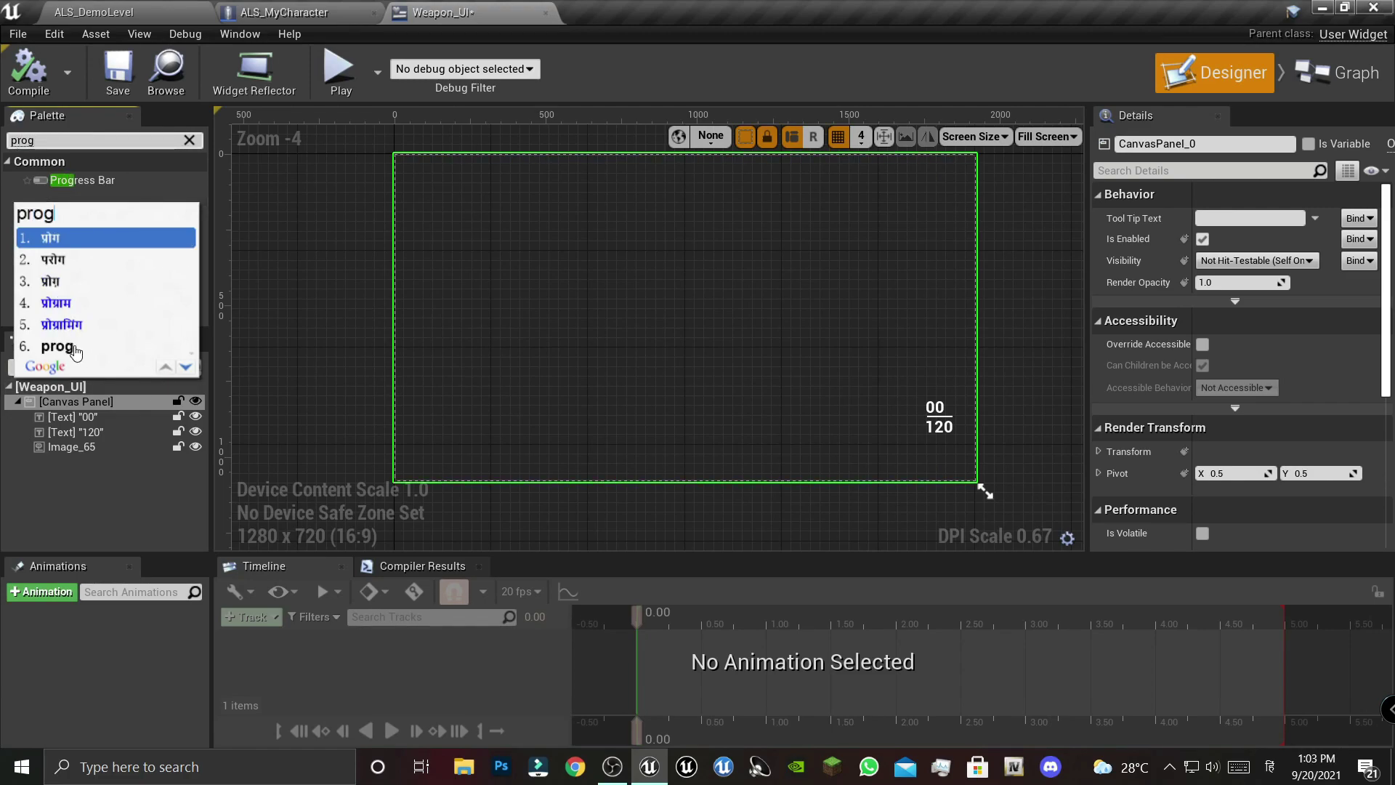
pyautogui.click(75, 351)
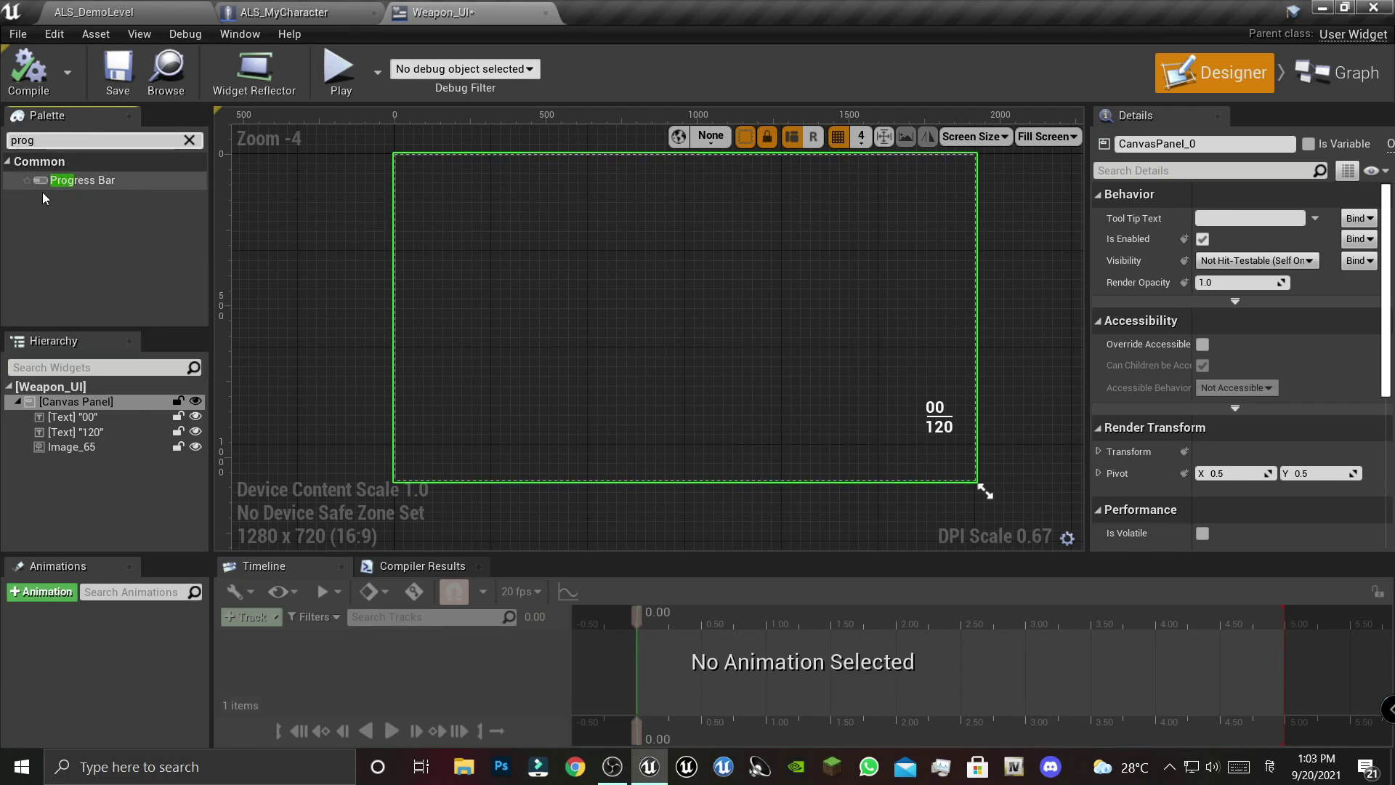
# - Add a Progress Bar to the Canvas Panel anchored to the bottom-right
pyautogui.click(93, 185)
pyautogui.moveTo(109, 180); pyautogui.dragTo(116, 404)
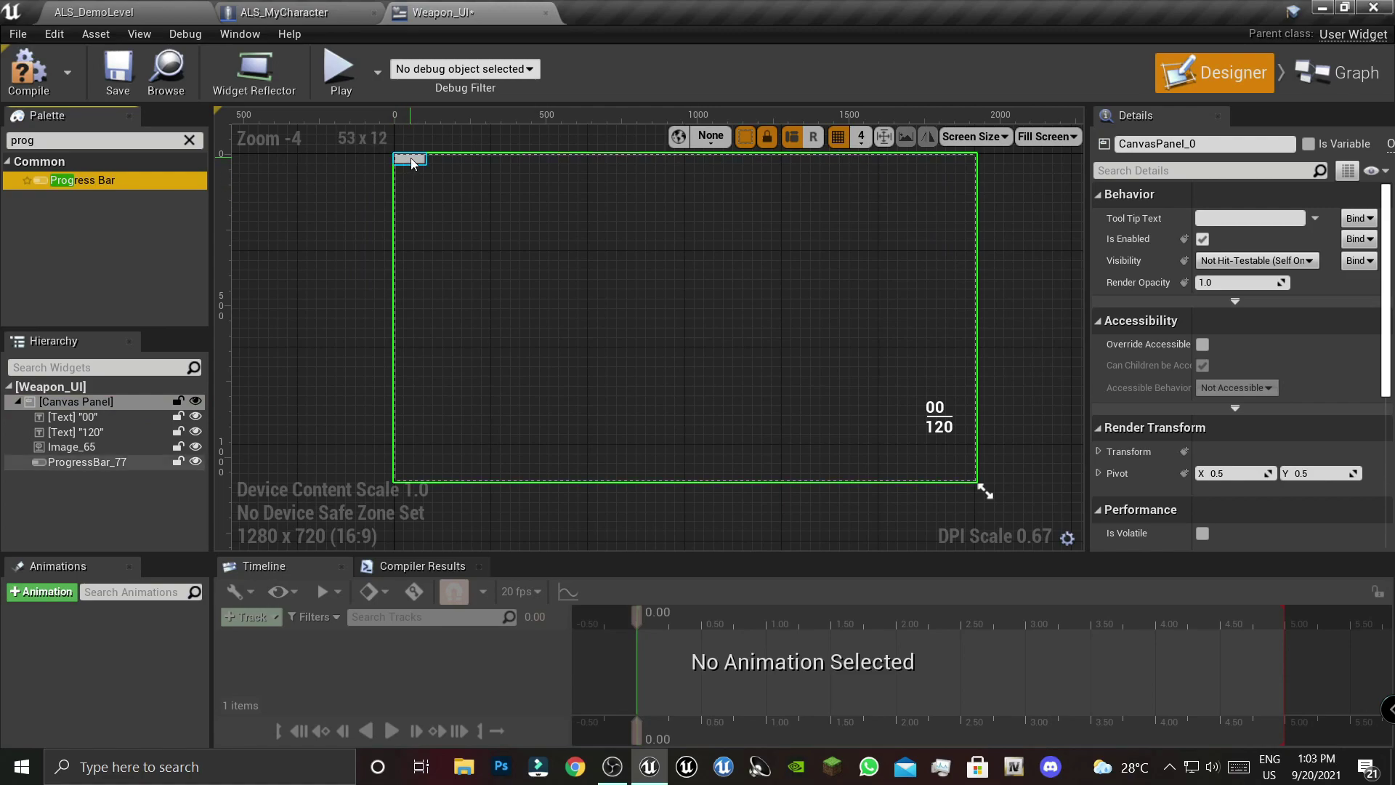
pyautogui.click(411, 159)
pyautogui.click(1211, 219)
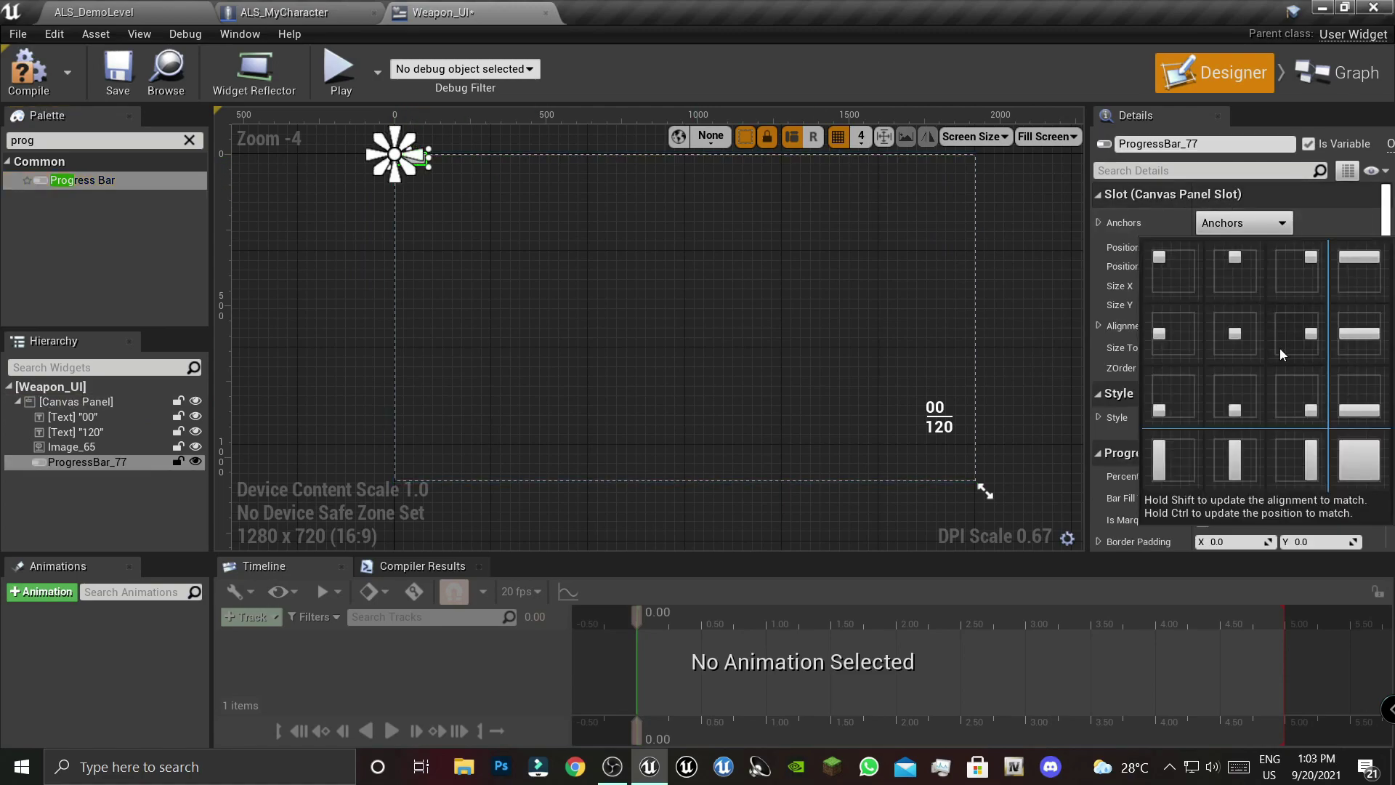
pyautogui.click(1304, 415)
# - Move the progress bar to the bottom-right below the ammo counter
pyautogui.moveTo(425, 159); pyautogui.dragTo(867, 465)
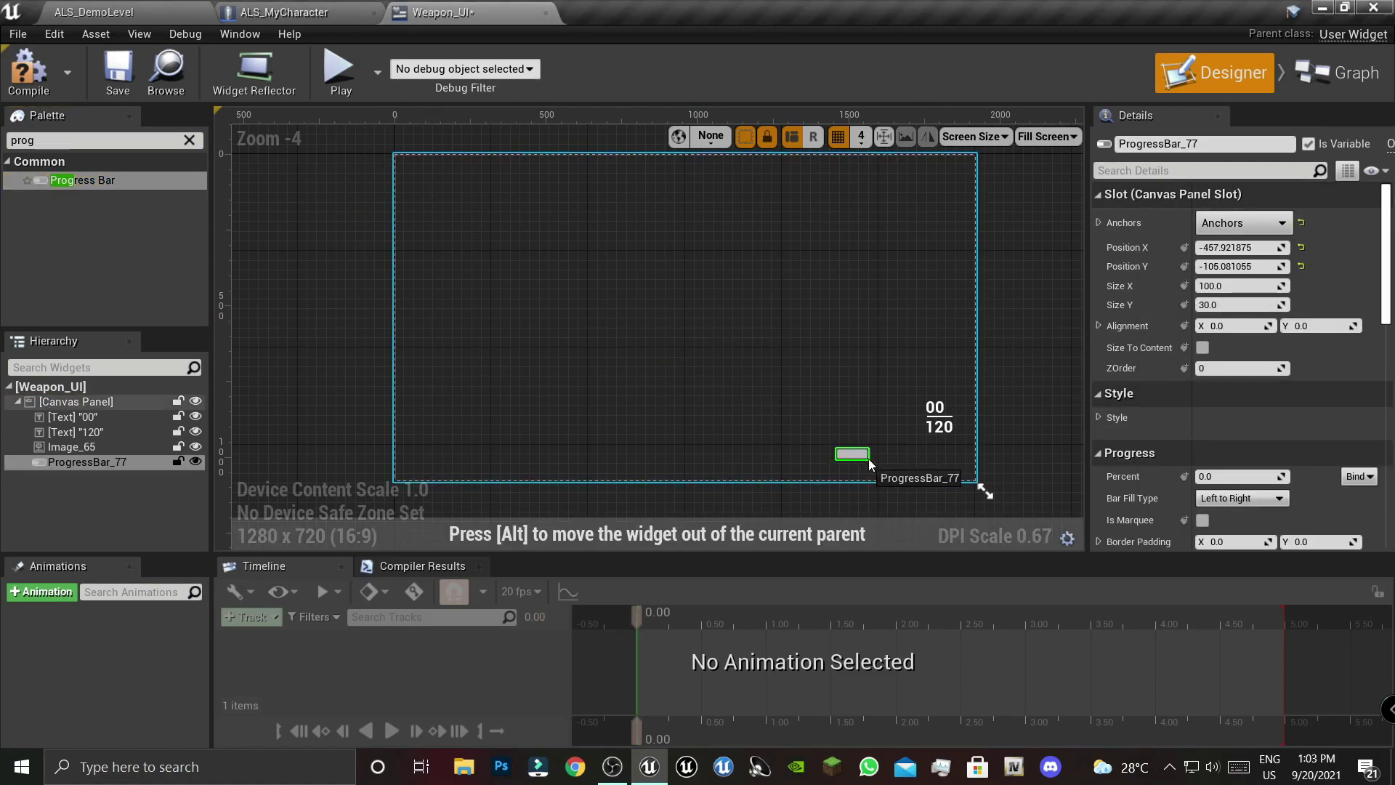
pyautogui.scroll(9, 948, 461)
pyautogui.scroll(1, 481, 265)
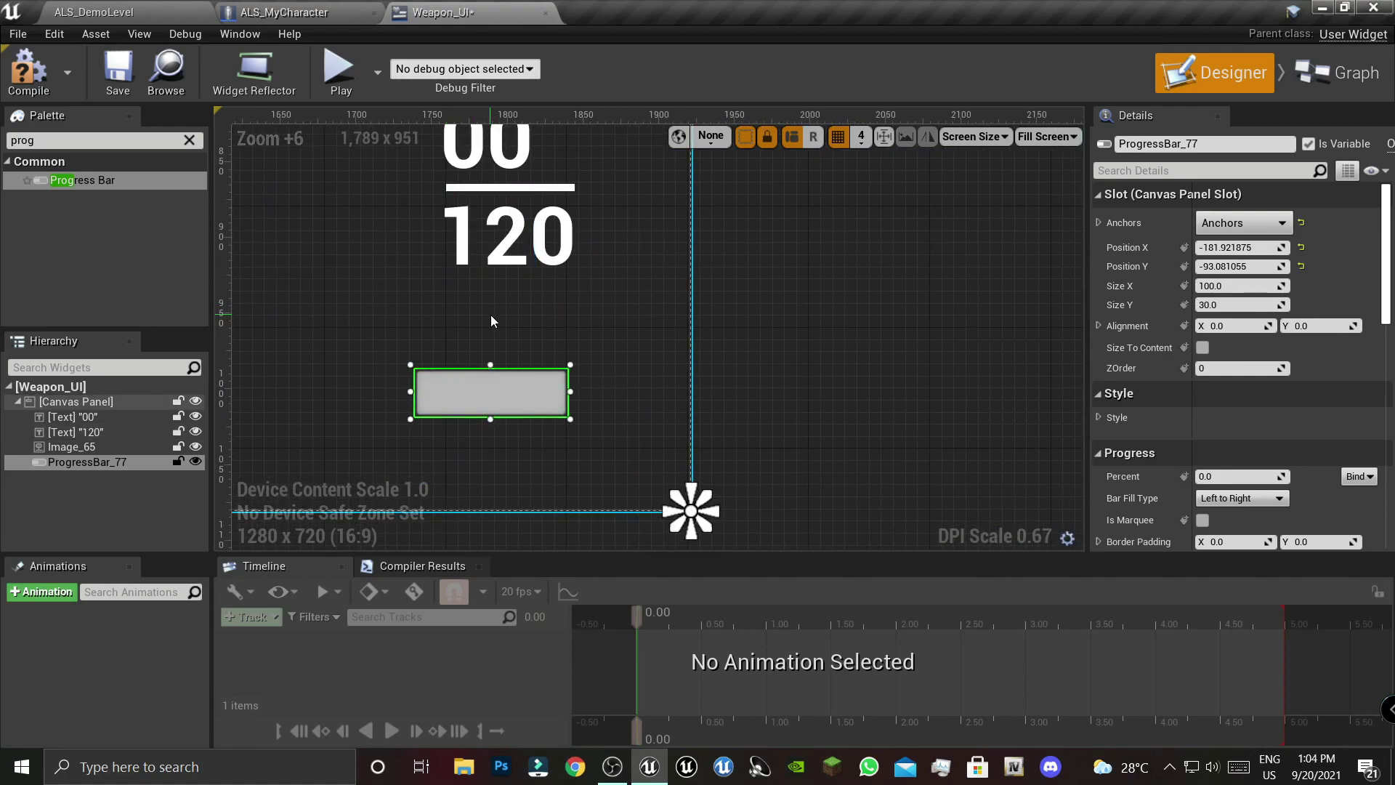
pyautogui.moveTo(491, 368); pyautogui.dragTo(834, 193, button='right')
pyautogui.moveTo(776, 255); pyautogui.dragTo(762, 329, button='right')
# - Resize the progress bar to about 315 by 43 and raise it slightly
pyautogui.moveTo(763, 323); pyautogui.dragTo(463, 338)
pyautogui.moveTo(465, 338); pyautogui.dragTo(378, 415, button='right')
pyautogui.moveTo(814, 385); pyautogui.dragTo(811, 347)
pyautogui.moveTo(681, 406); pyautogui.dragTo(866, 366, button='right')
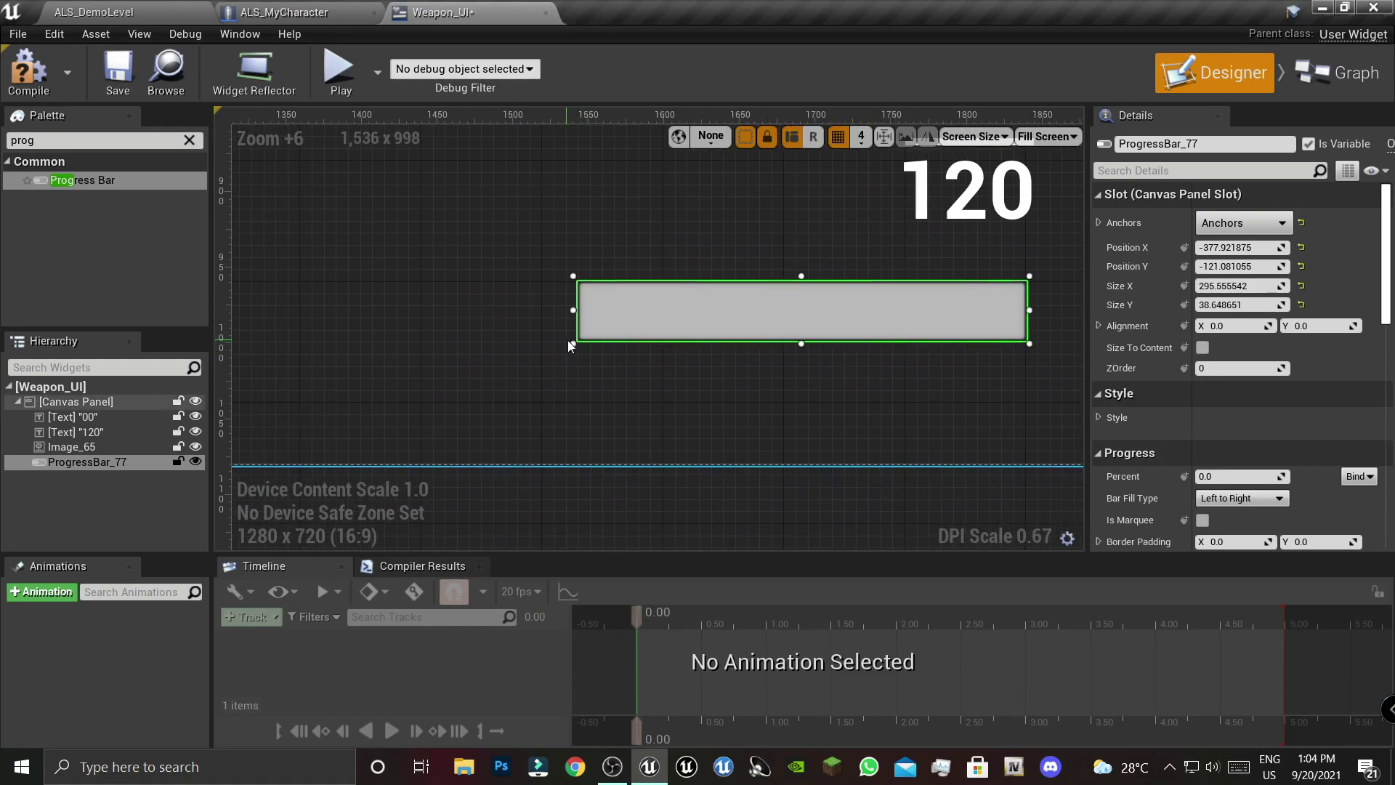
pyautogui.moveTo(571, 343); pyautogui.dragTo(543, 351)
pyautogui.scroll(-5, 665, 401)
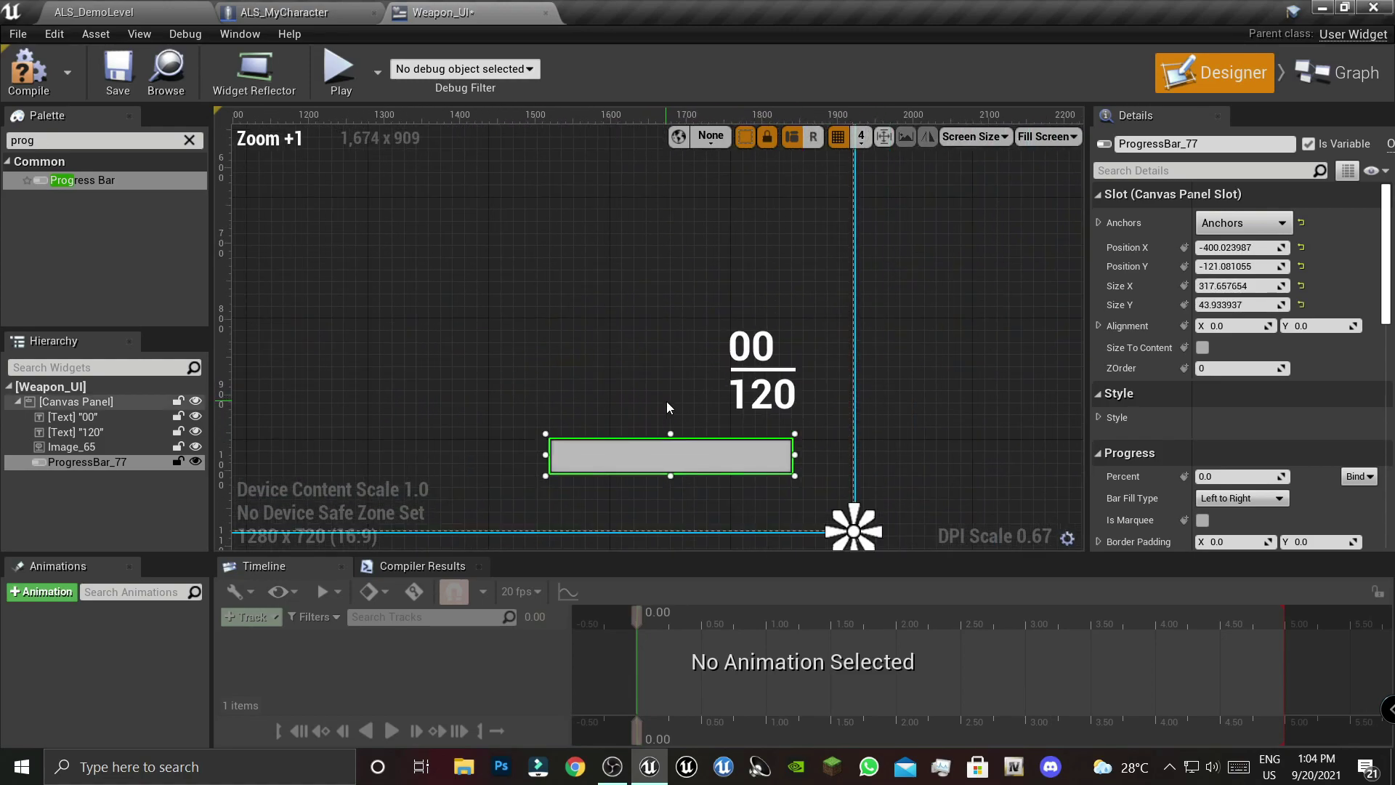
pyautogui.scroll(4, 666, 401)
pyautogui.moveTo(756, 545); pyautogui.dragTo(729, 444, button='right')
# - Set the progress bar's Percent to about 0.78
pyautogui.click(680, 460)
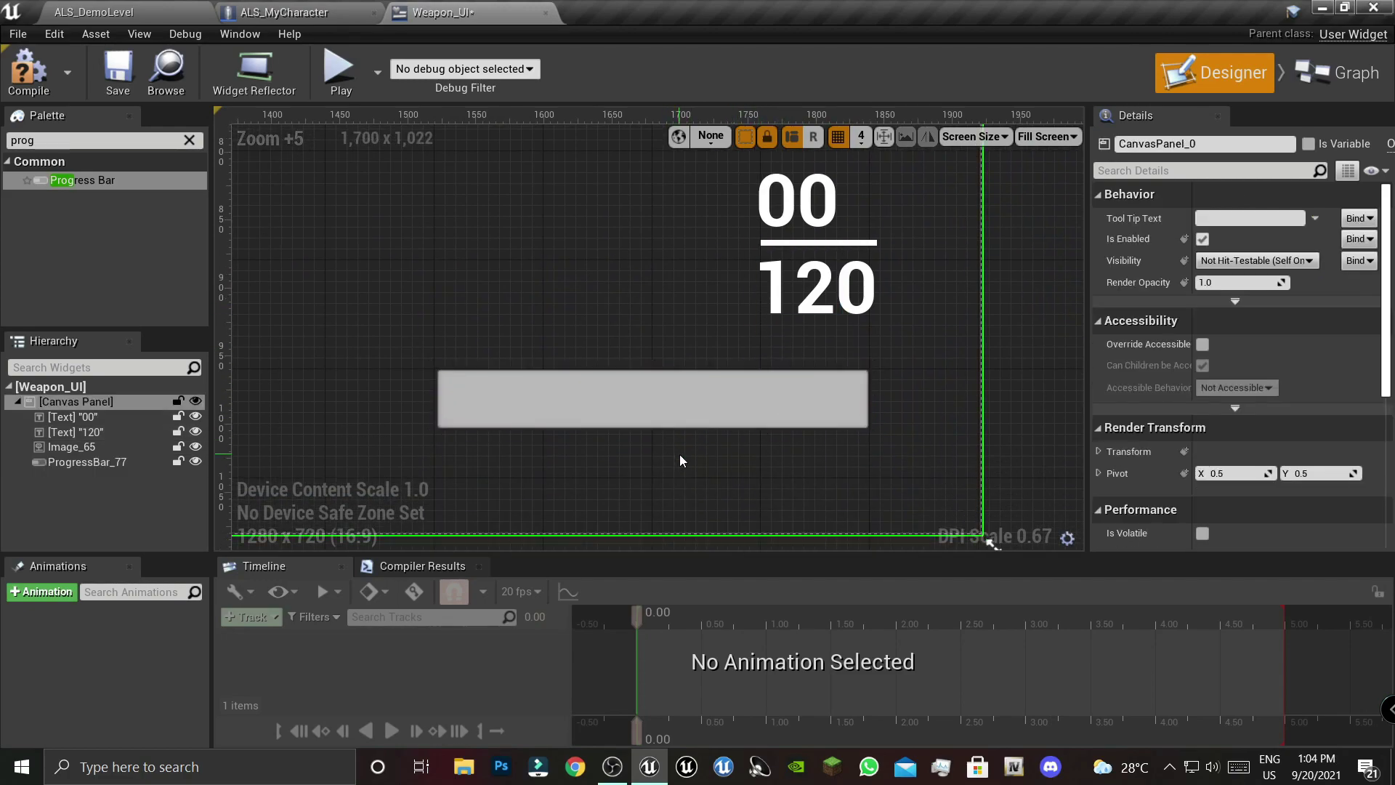
pyautogui.click(696, 403)
pyautogui.scroll(-2, 1111, 436)
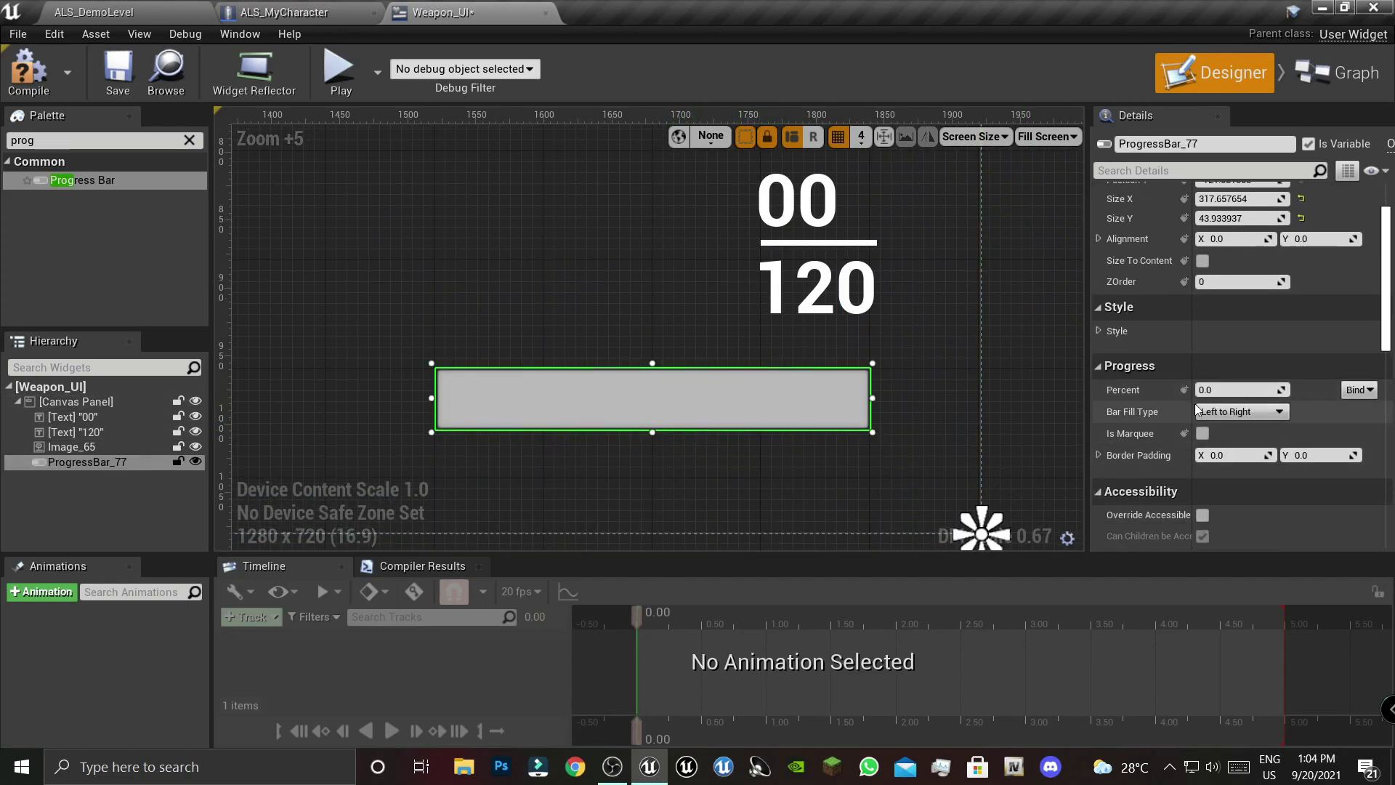
pyautogui.moveTo(1246, 395)
pyautogui.mouseDown()
pyautogui.moveTo(1278, 395)
pyautogui.moveTo(1247, 390)
pyautogui.mouseUp()
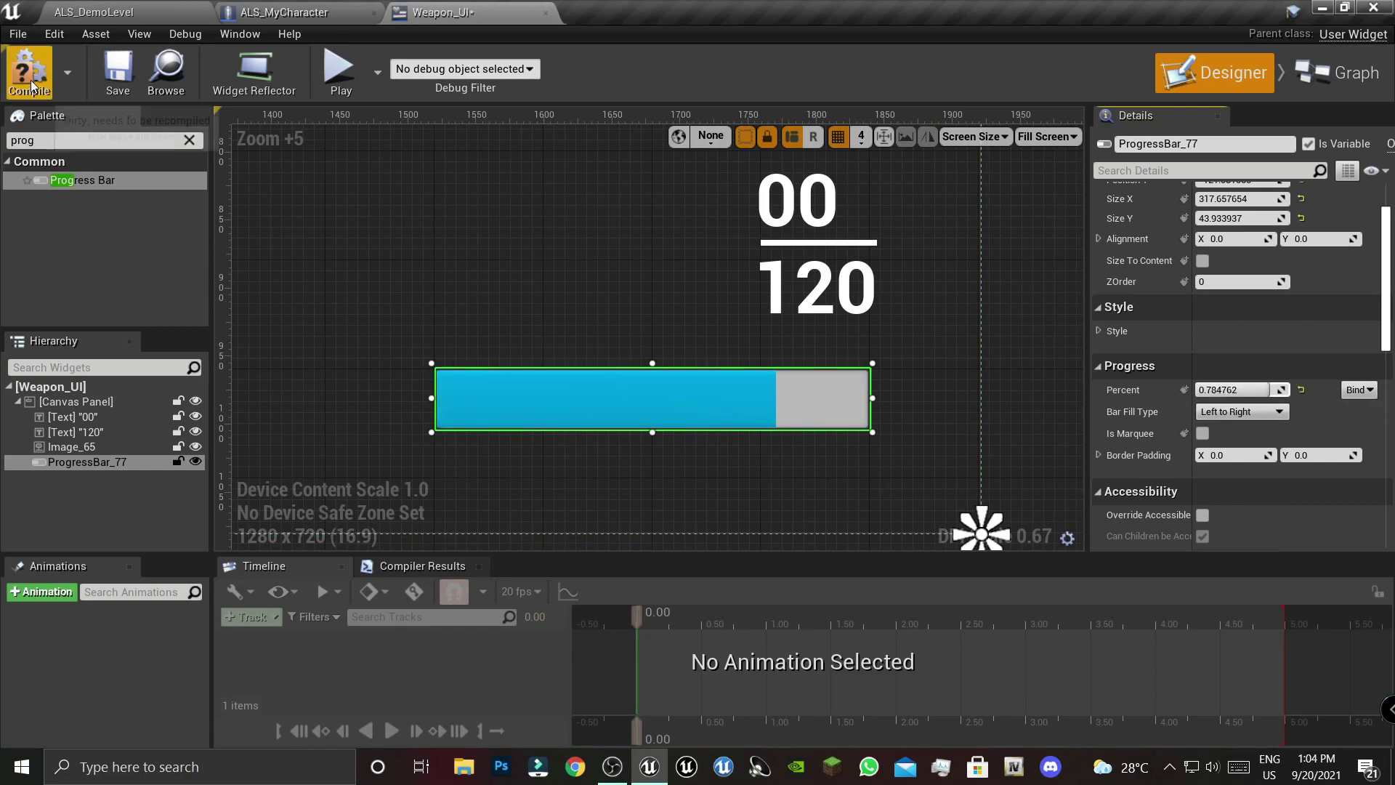
# - Play the game to check the new progress bar, then close the preview
pyautogui.click(338, 67)
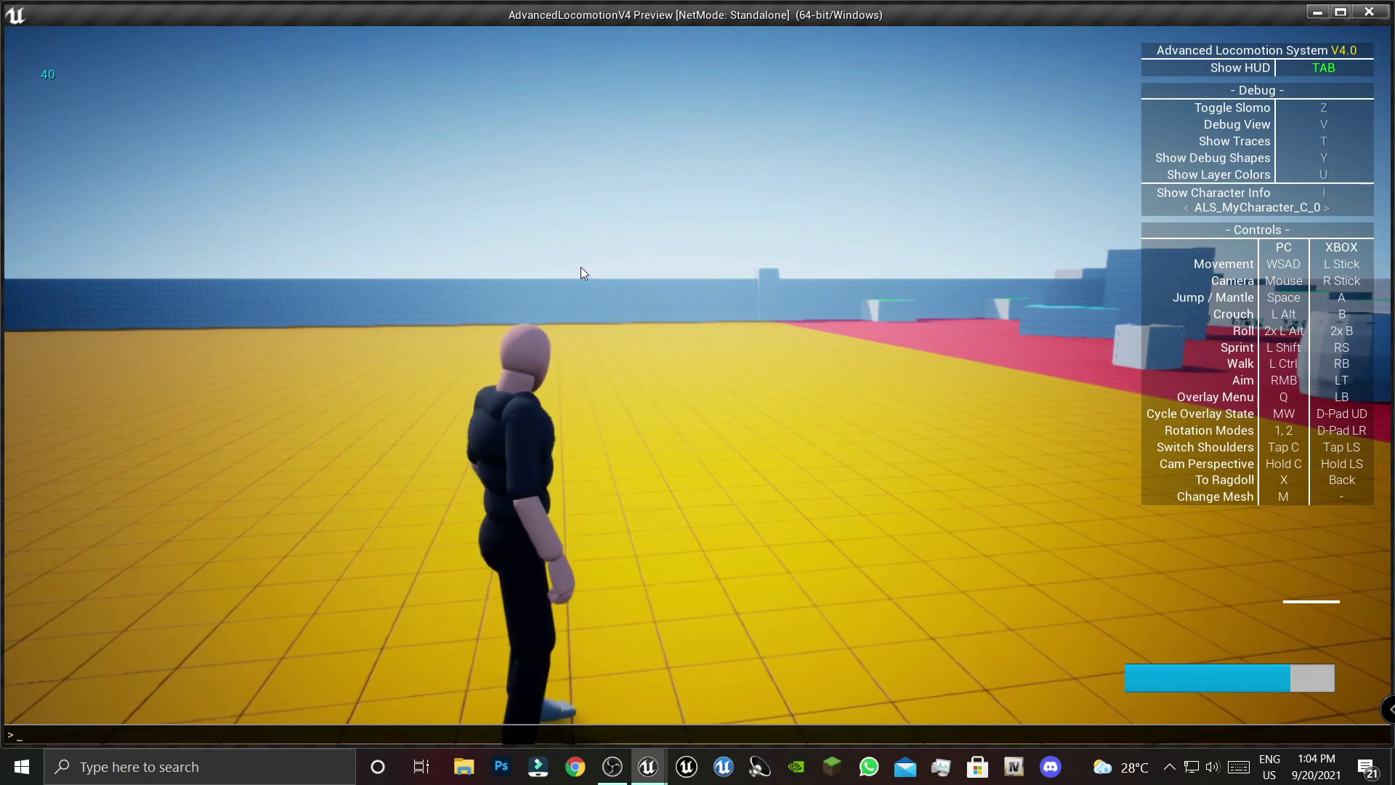
pyautogui.press('`')
pyautogui.press('`')
pyautogui.press('`')
pyautogui.press('Tab')
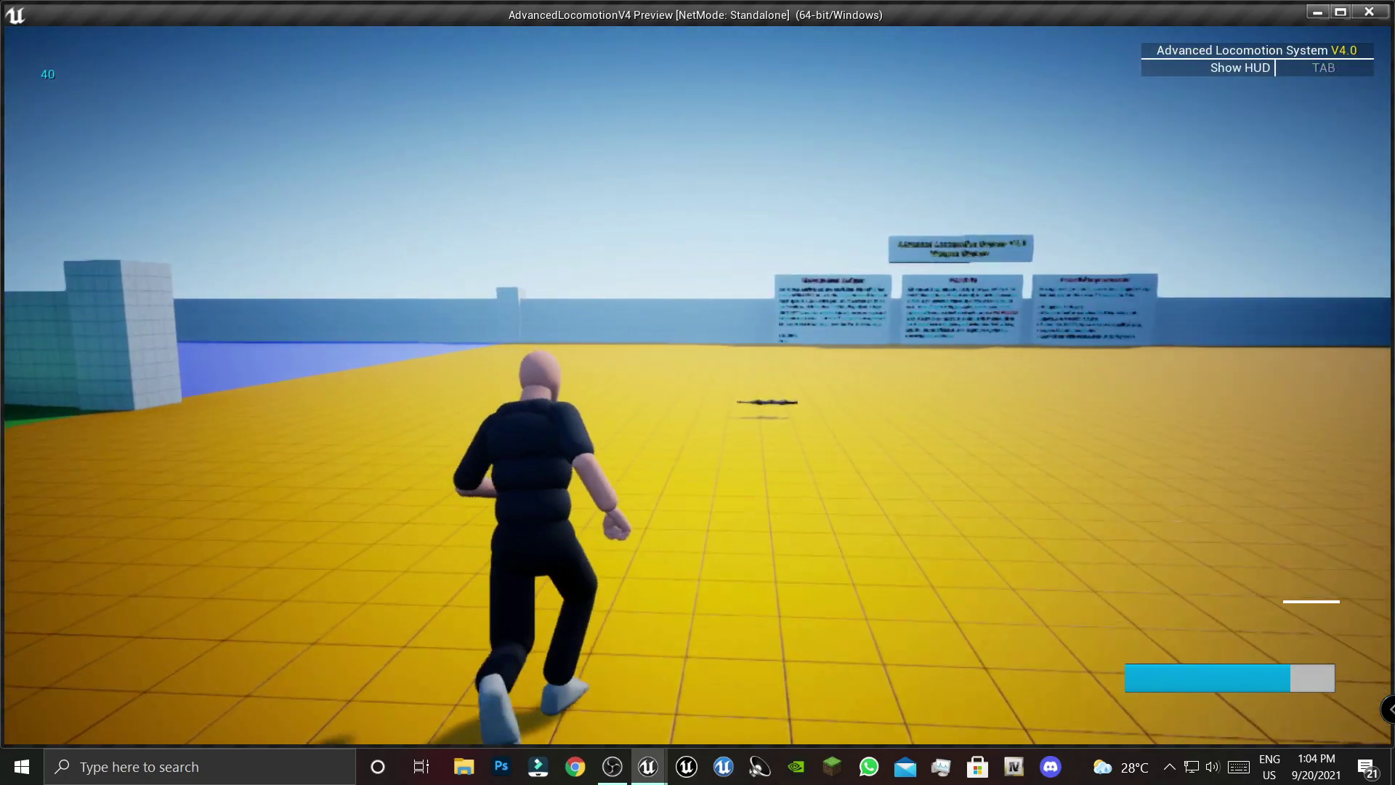
pyautogui.press('Escape')
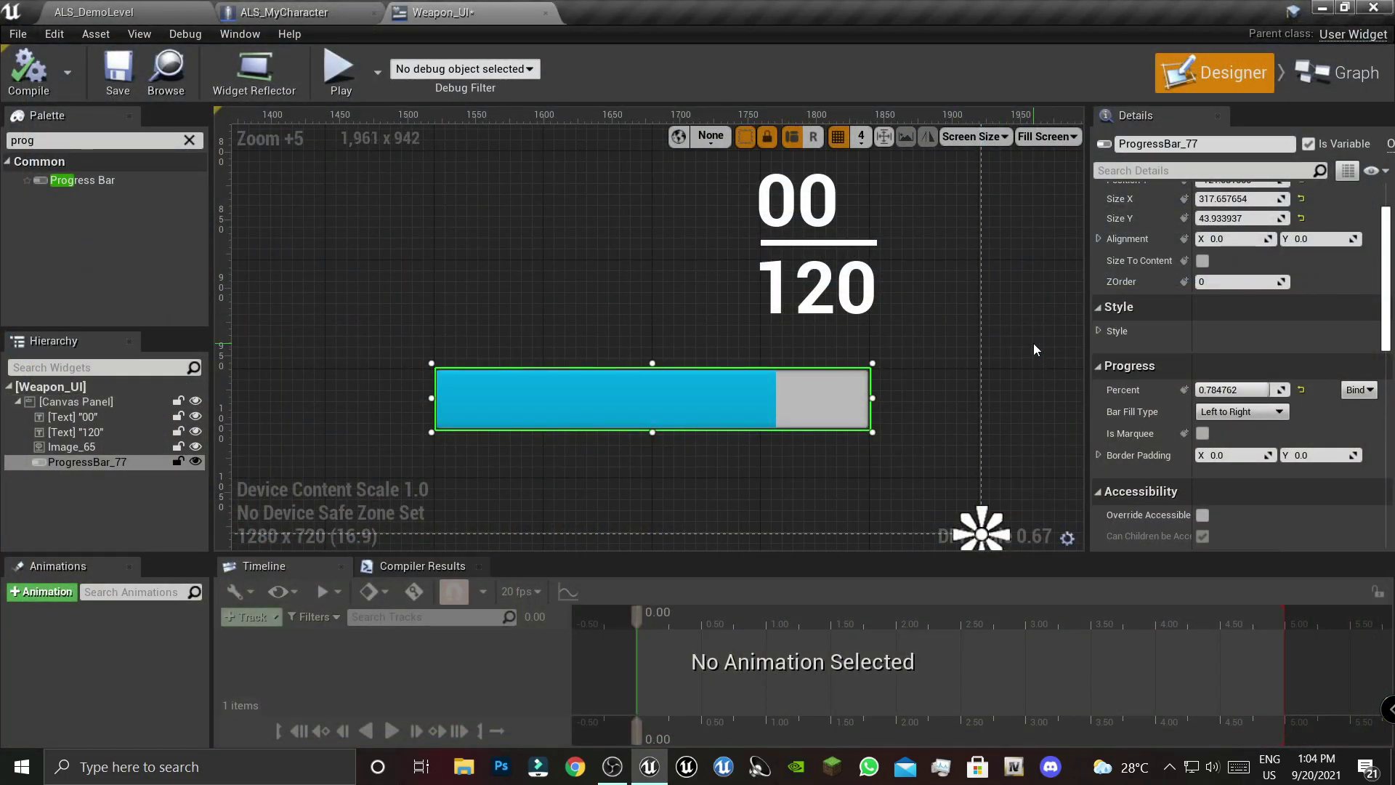
# - Nudge the progress bar right and widen it from its bottom-left corner
pyautogui.moveTo(864, 399); pyautogui.dragTo(860, 428, button='right')
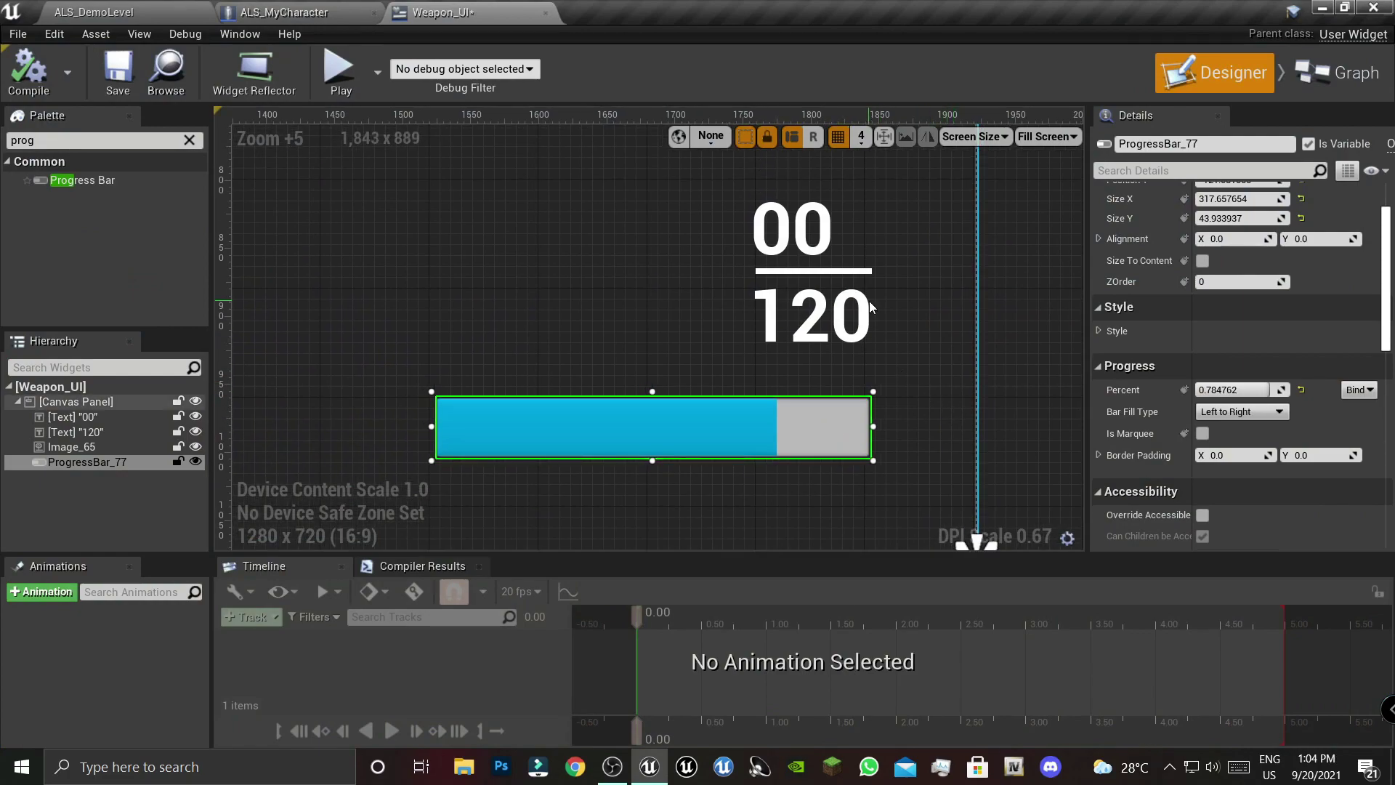
pyautogui.press('Right')
pyautogui.moveTo(538, 472); pyautogui.dragTo(669, 405, button='right')
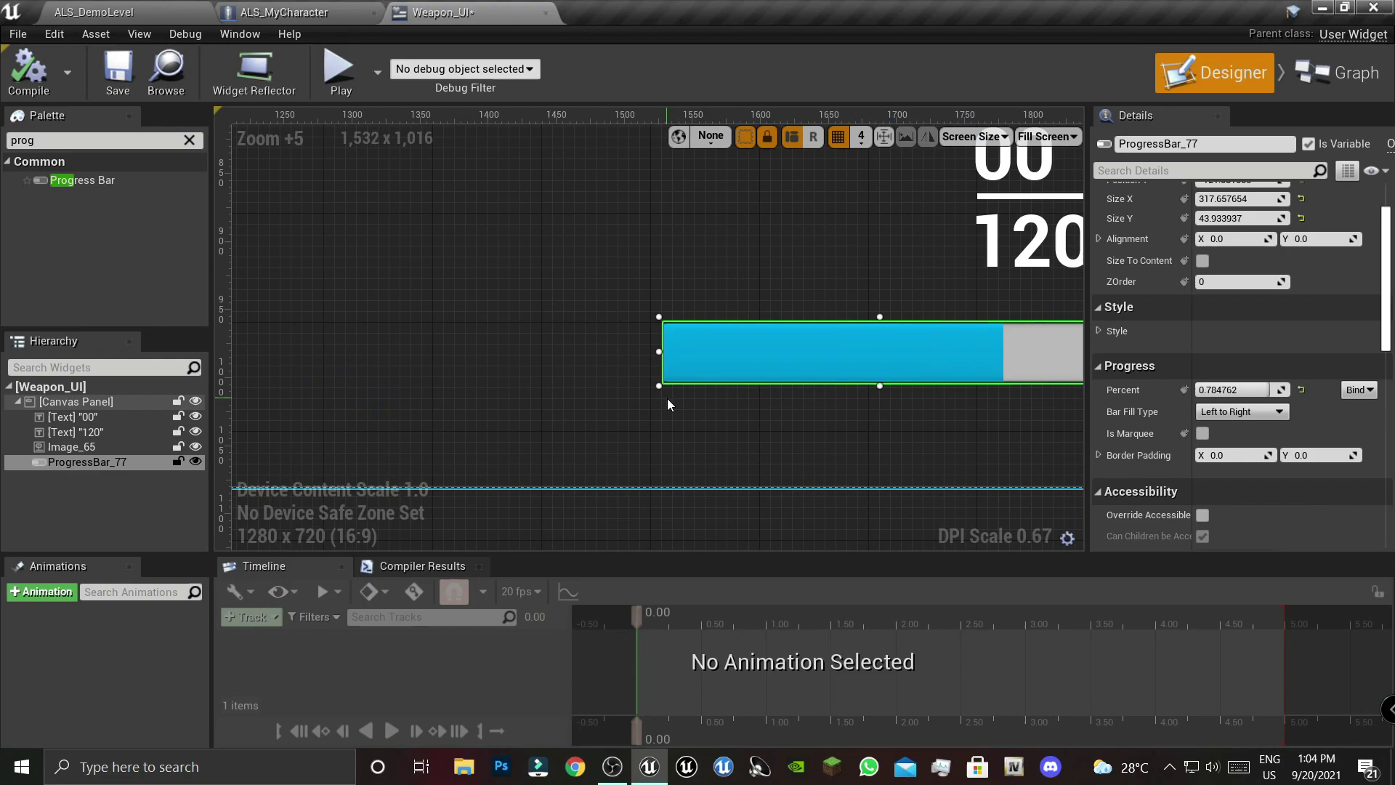
pyautogui.moveTo(632, 391); pyautogui.dragTo(623, 383)
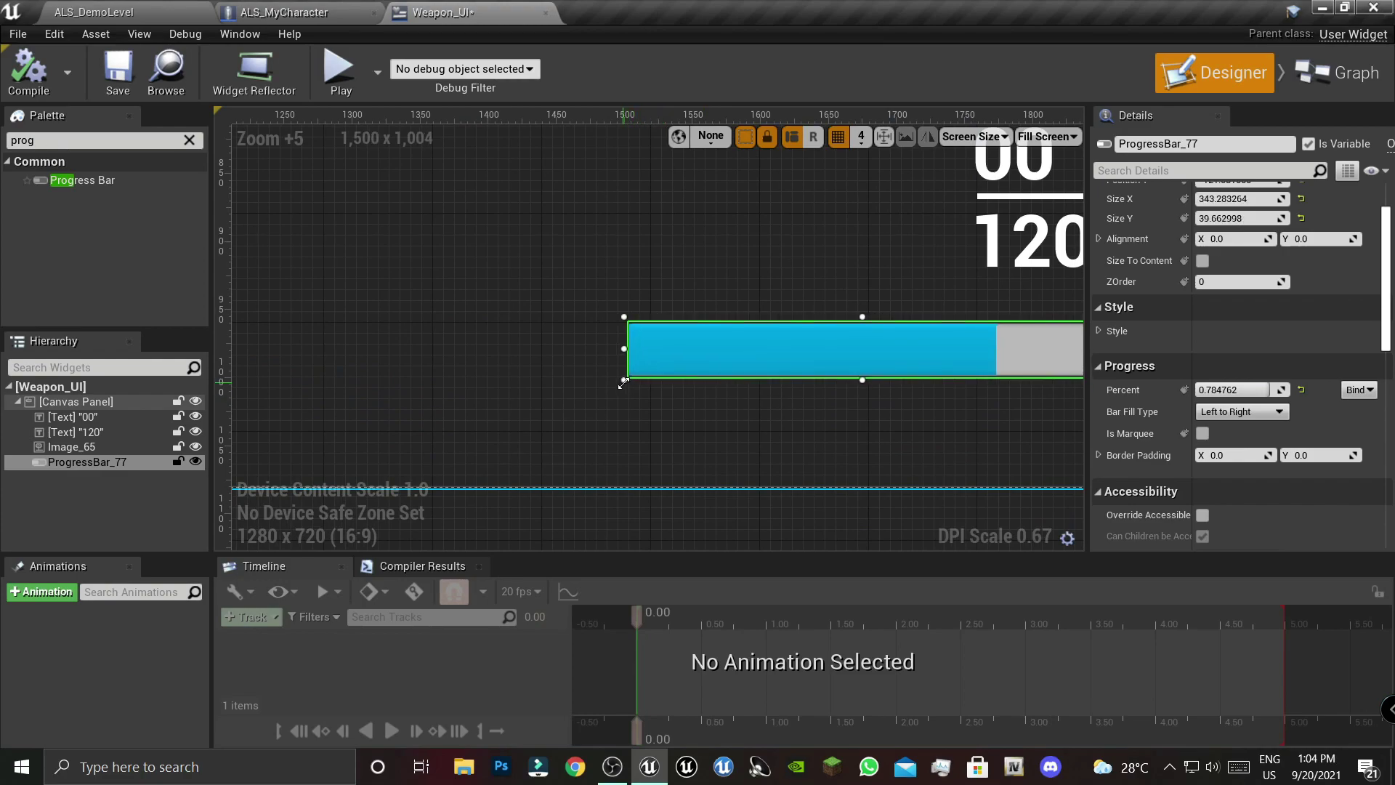
pyautogui.scroll(-4, 784, 436)
pyautogui.click(666, 444)
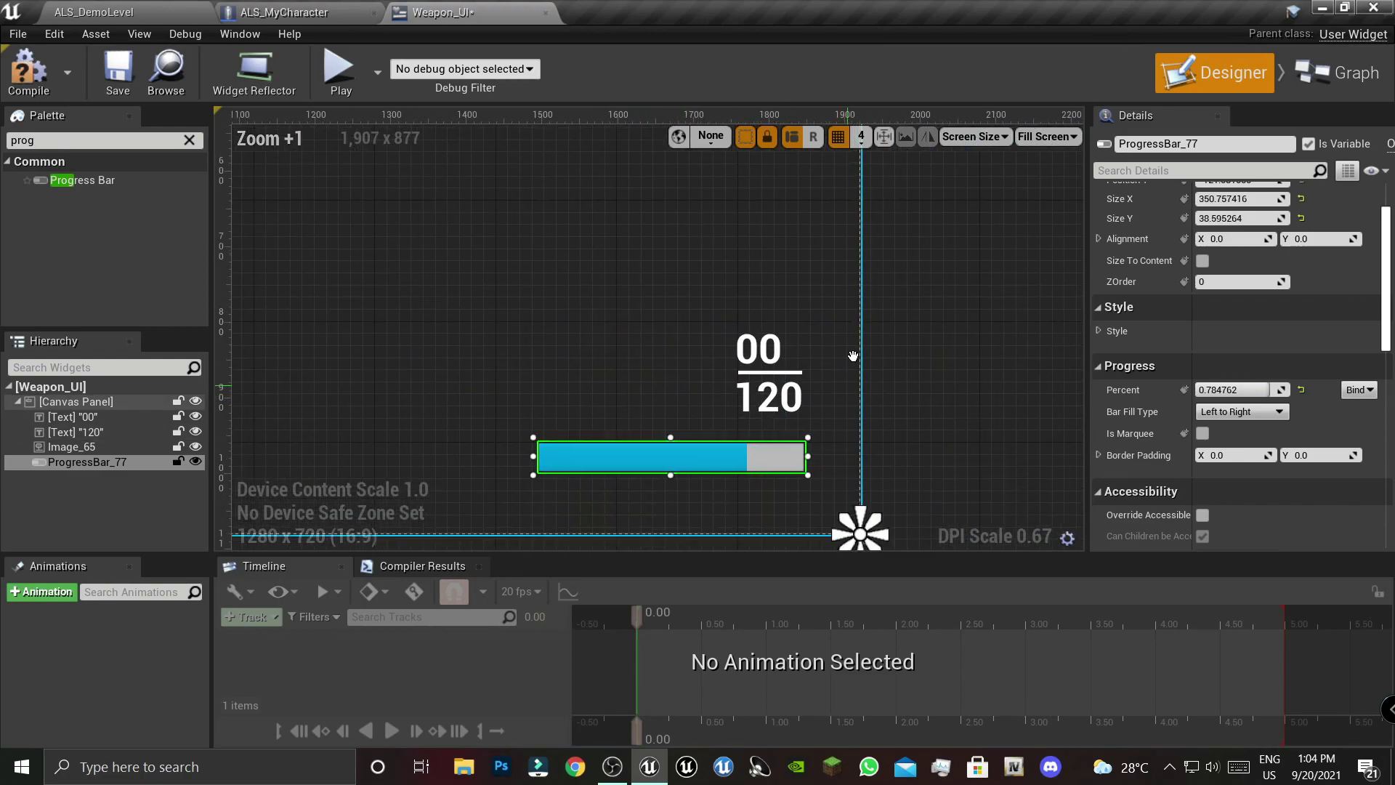
# - Inspect the divider line between 00 and 120, then reselect the progress bar
pyautogui.click(792, 340)
pyautogui.scroll(1, 862, 498)
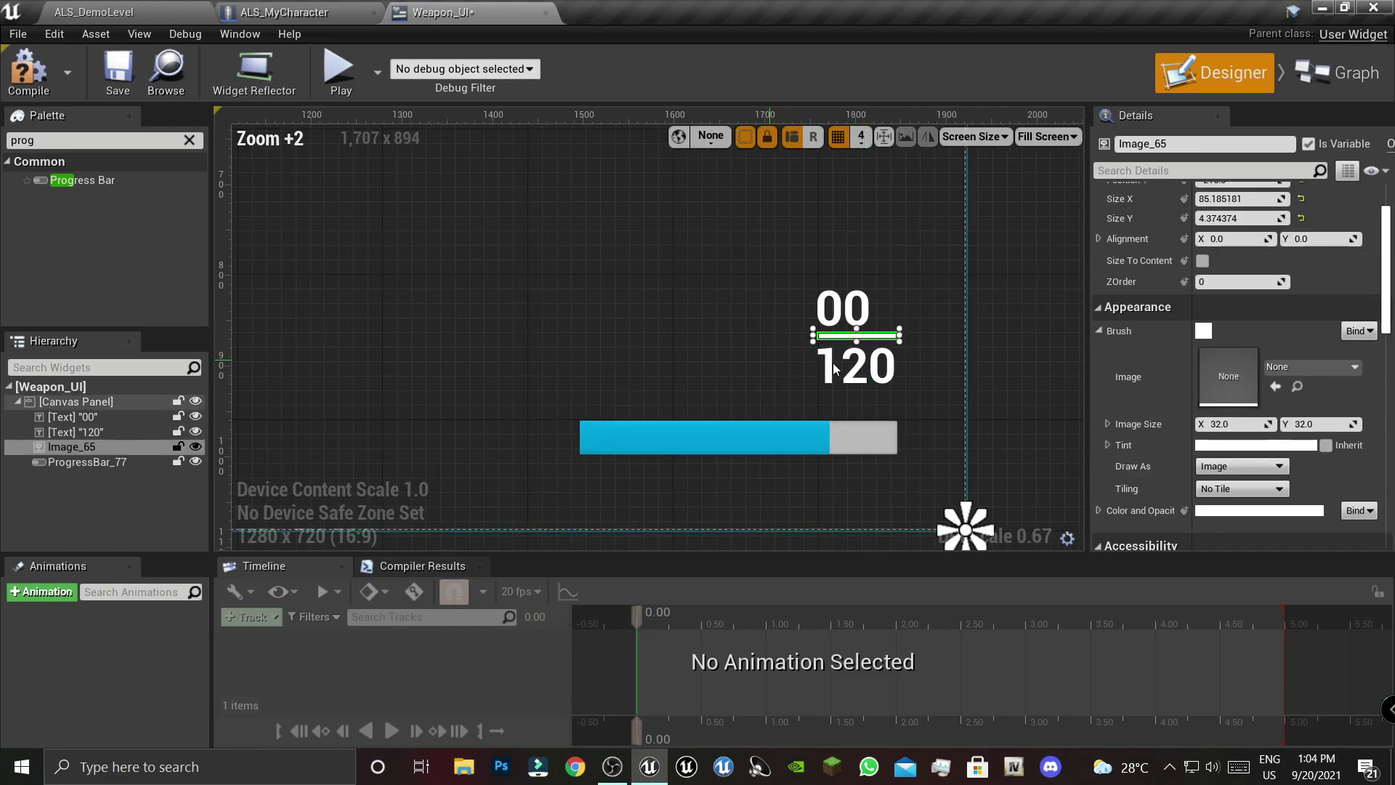
pyautogui.click(654, 373)
pyautogui.click(743, 443)
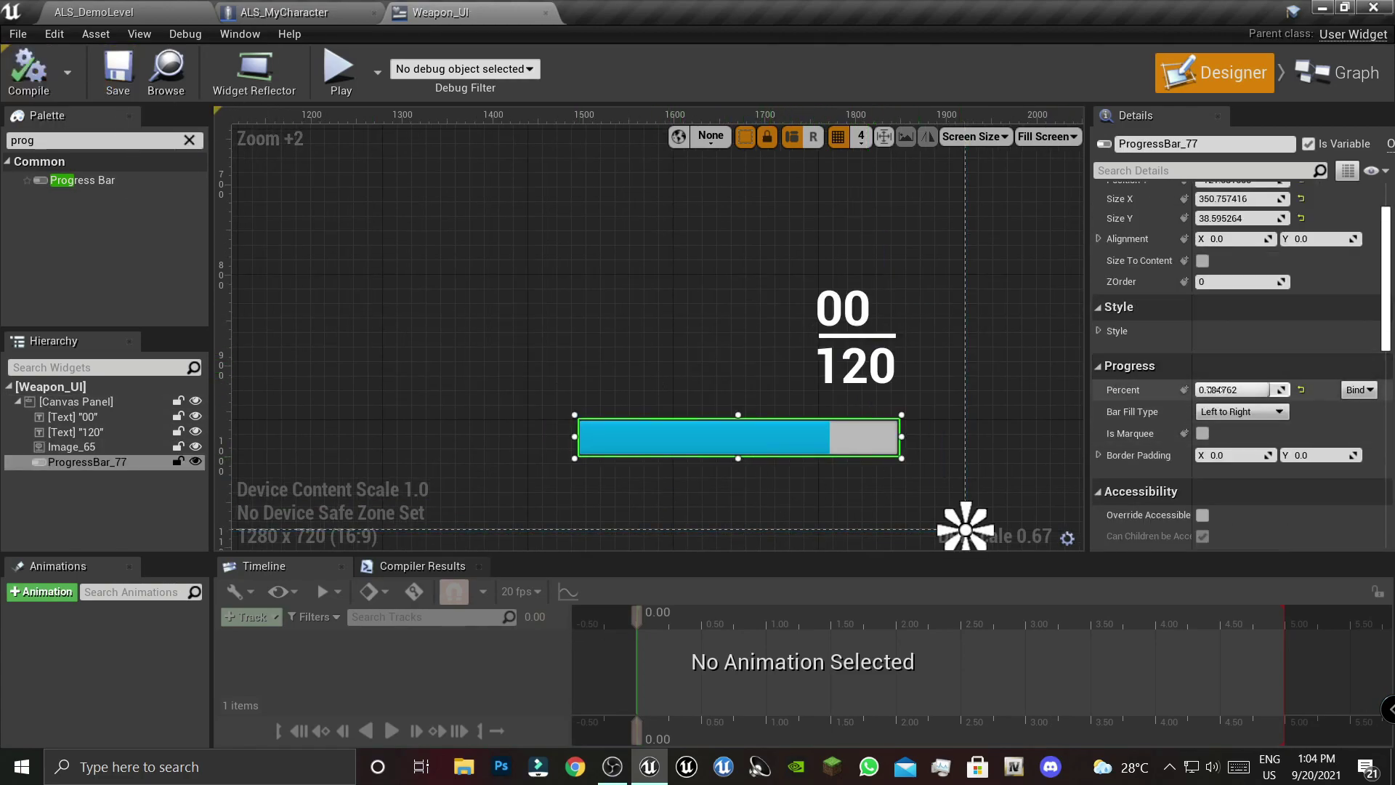
# - Preview Bottom to Top and Fill from Center fill types at various Percent values
pyautogui.moveTo(1235, 390); pyautogui.dragTo(1247, 389)
pyautogui.click(1242, 411)
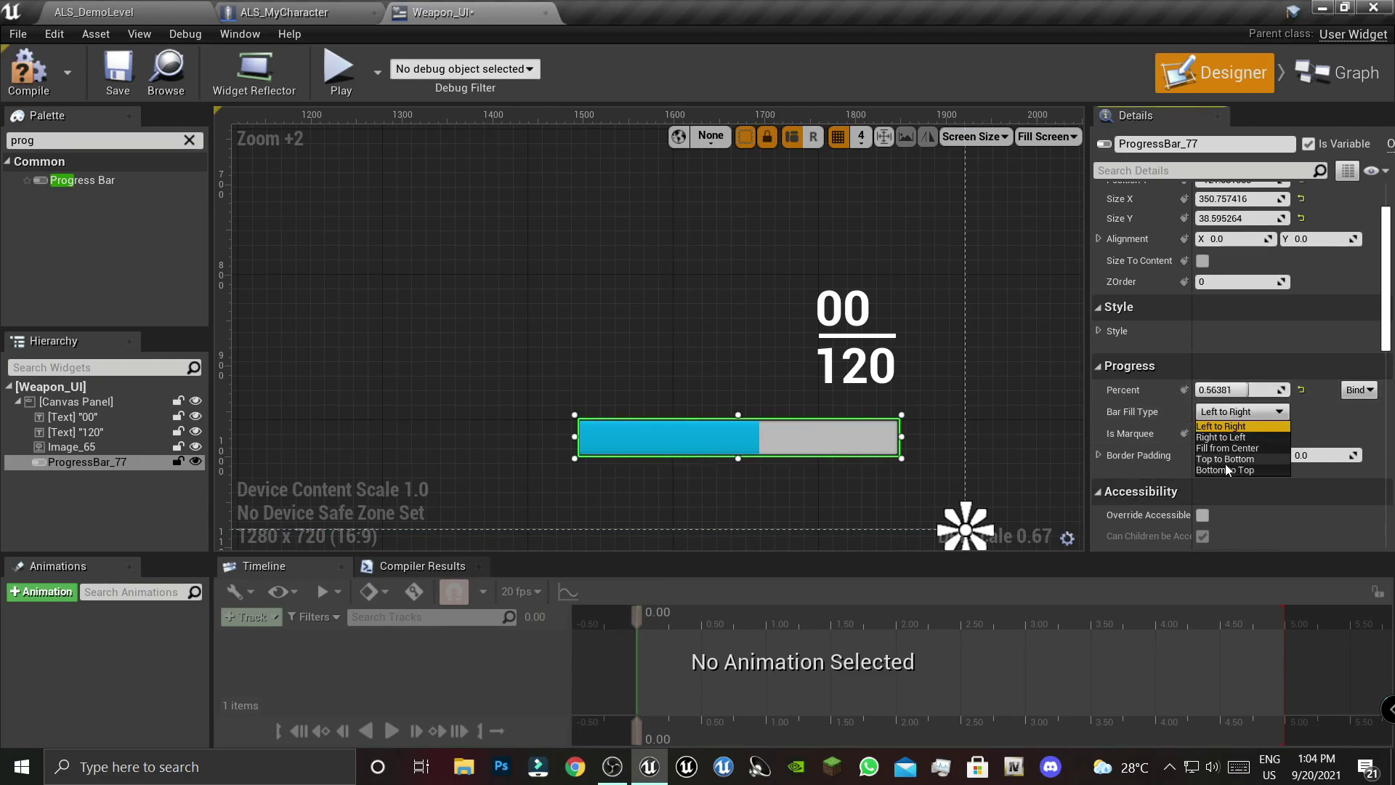
pyautogui.click(1226, 467)
pyautogui.moveTo(1228, 389); pyautogui.dragTo(1254, 389)
pyautogui.click(1242, 411)
pyautogui.click(1228, 444)
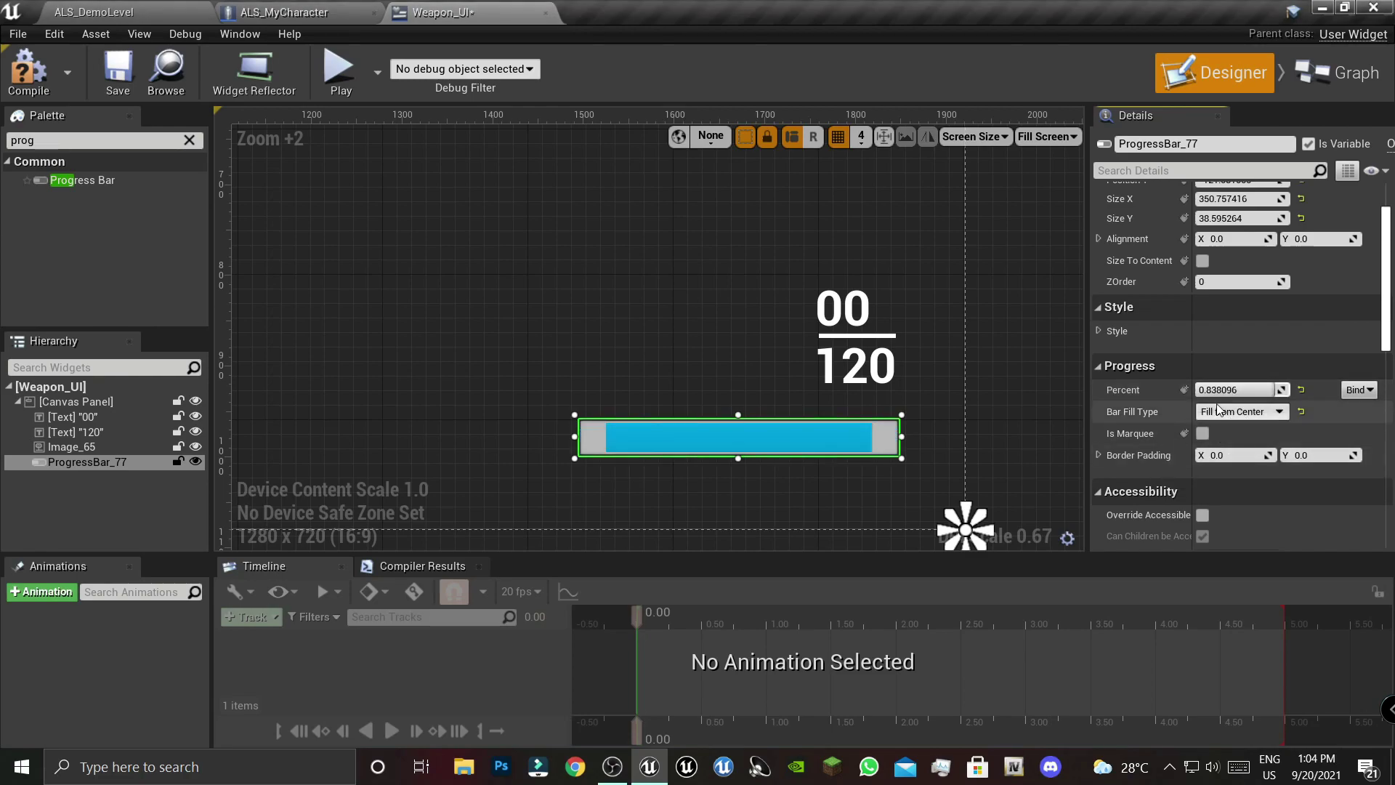
pyautogui.moveTo(1281, 390); pyautogui.dragTo(1300, 390)
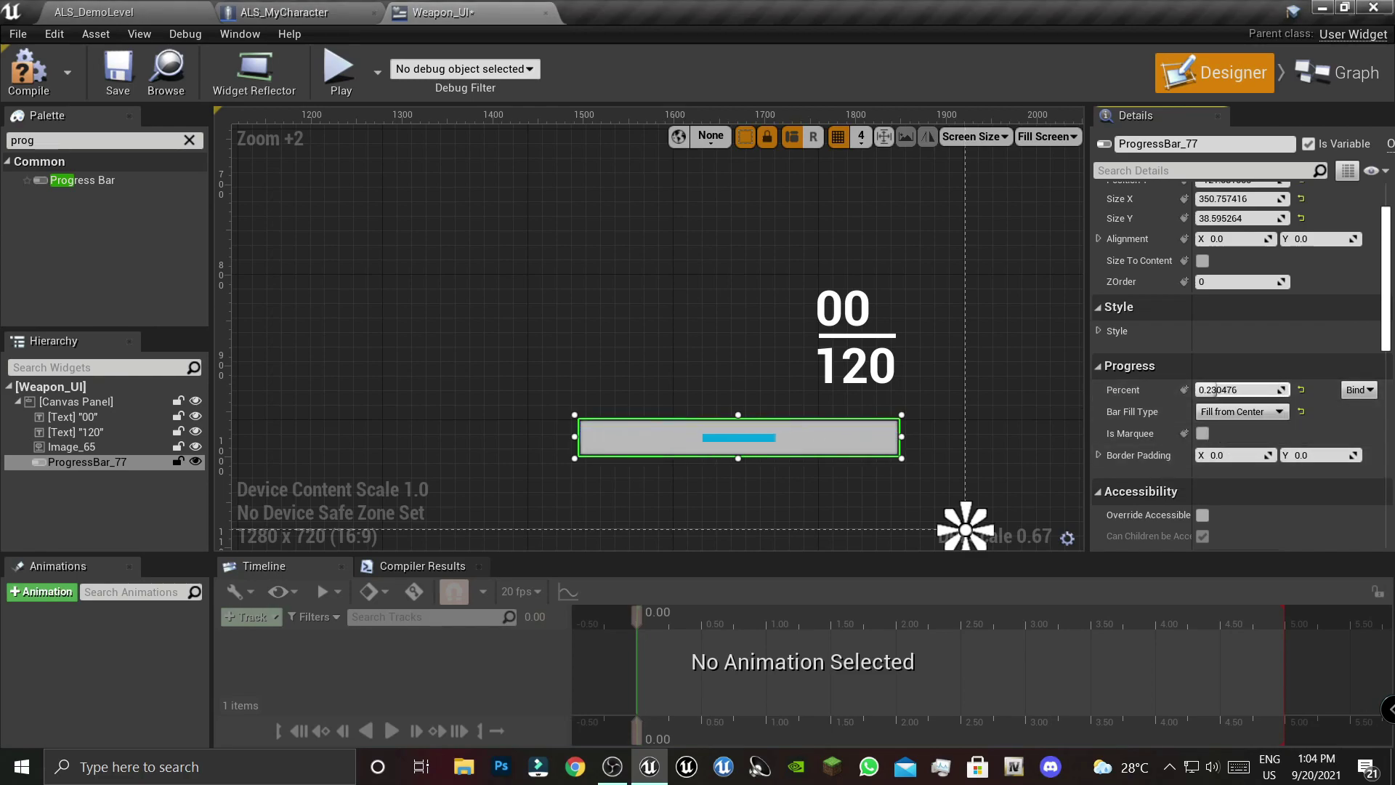
# - Set Bar Fill Type to Left to Right, Percent about 0.6, then compile and save
pyautogui.click(1224, 415)
pyautogui.click(1223, 399)
pyautogui.moveTo(1235, 390); pyautogui.dragTo(1228, 389)
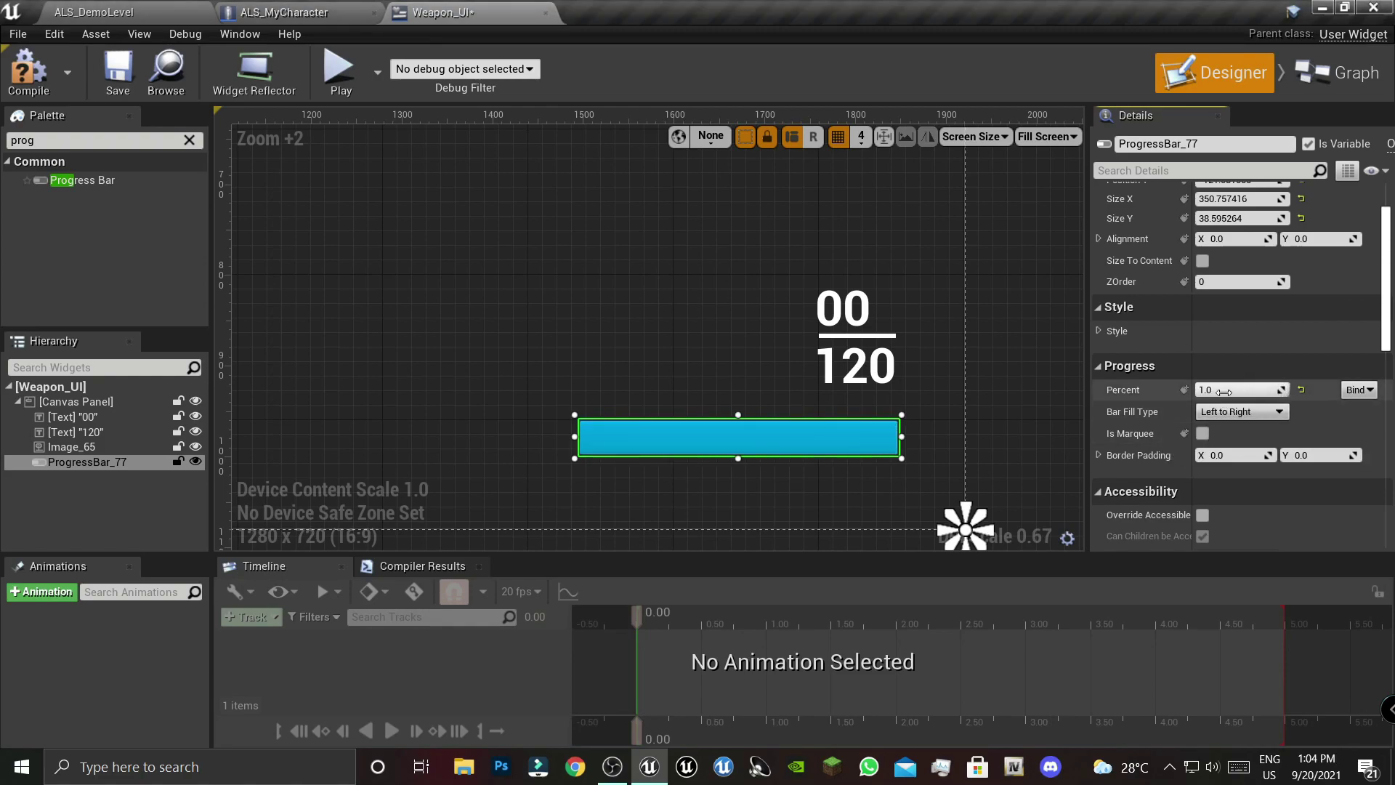
pyautogui.moveTo(1282, 390); pyautogui.dragTo(1261, 390)
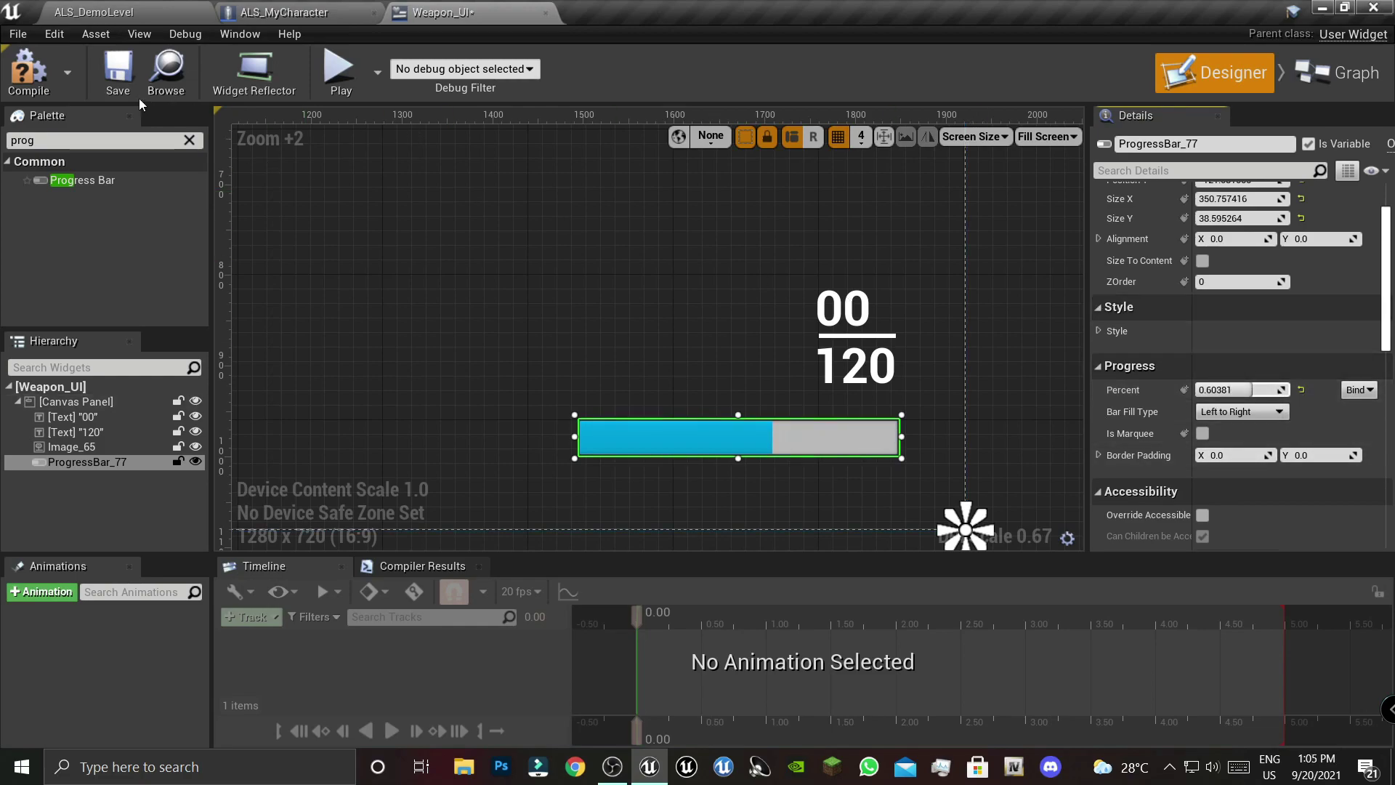
pyautogui.click(71, 90)
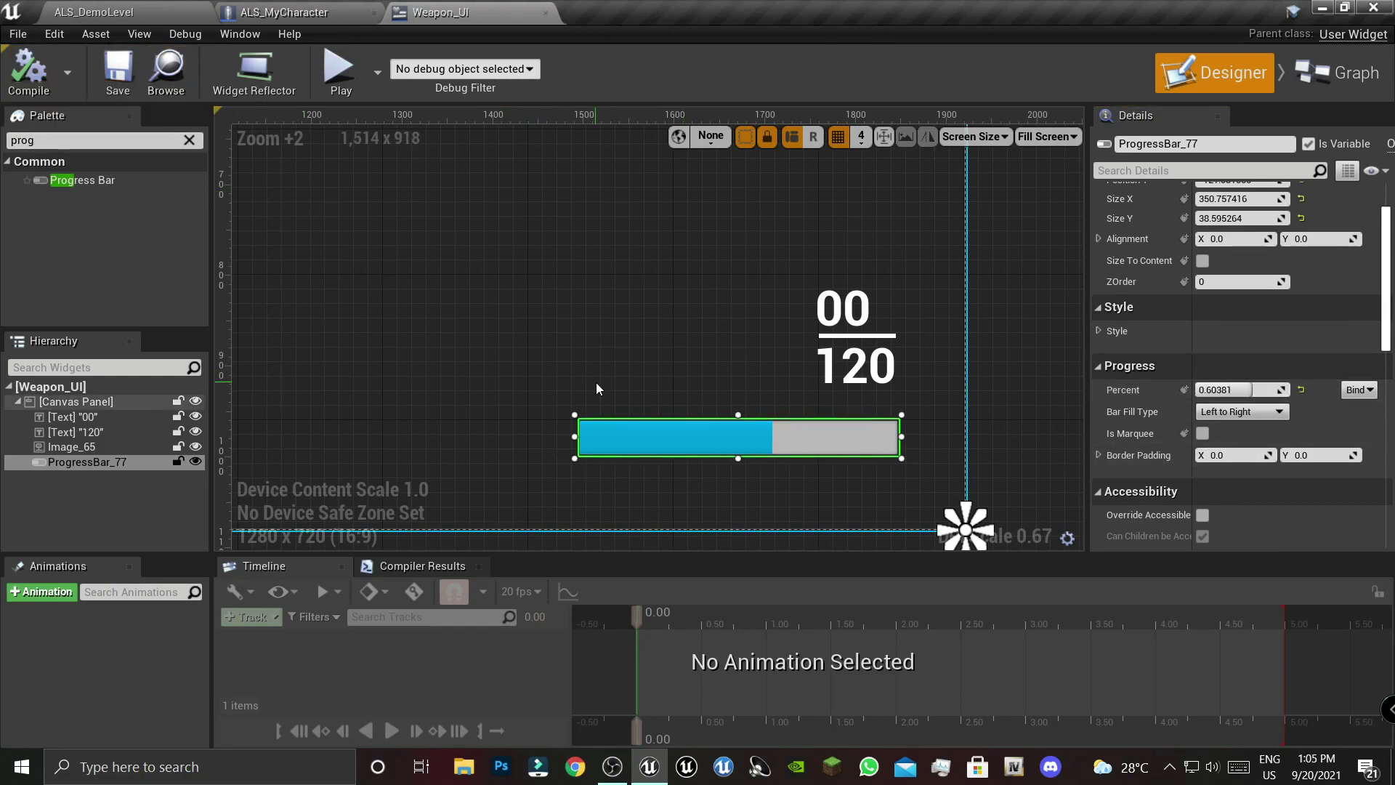
pyautogui.click(393, 216)
pyautogui.click(294, 22)
# - Add a Float variable named Health, compile and save, and mark it Instance Editable
pyautogui.scroll(-10, 755, 441)
pyautogui.moveTo(756, 441); pyautogui.dragTo(291, 218, button='right')
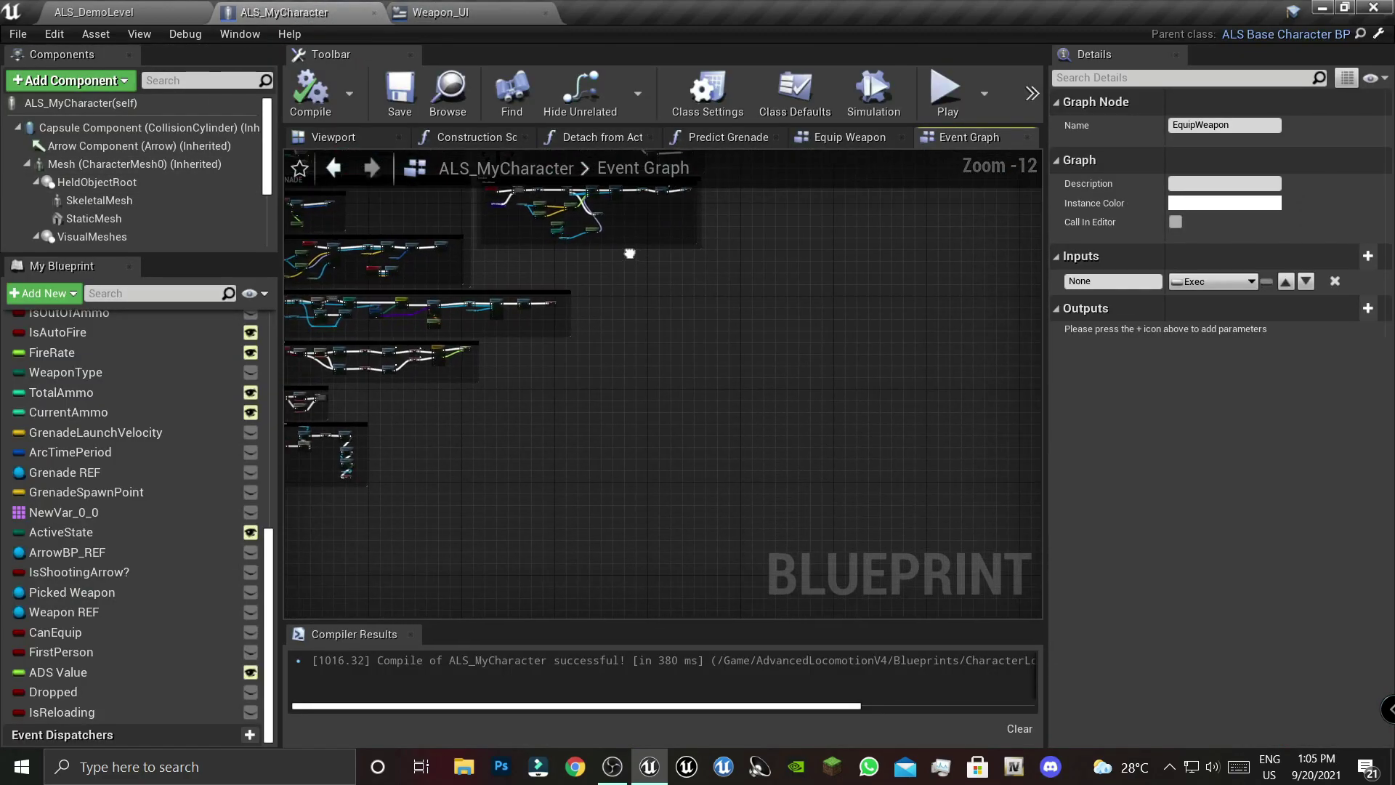
pyautogui.scroll(5, 128, 425)
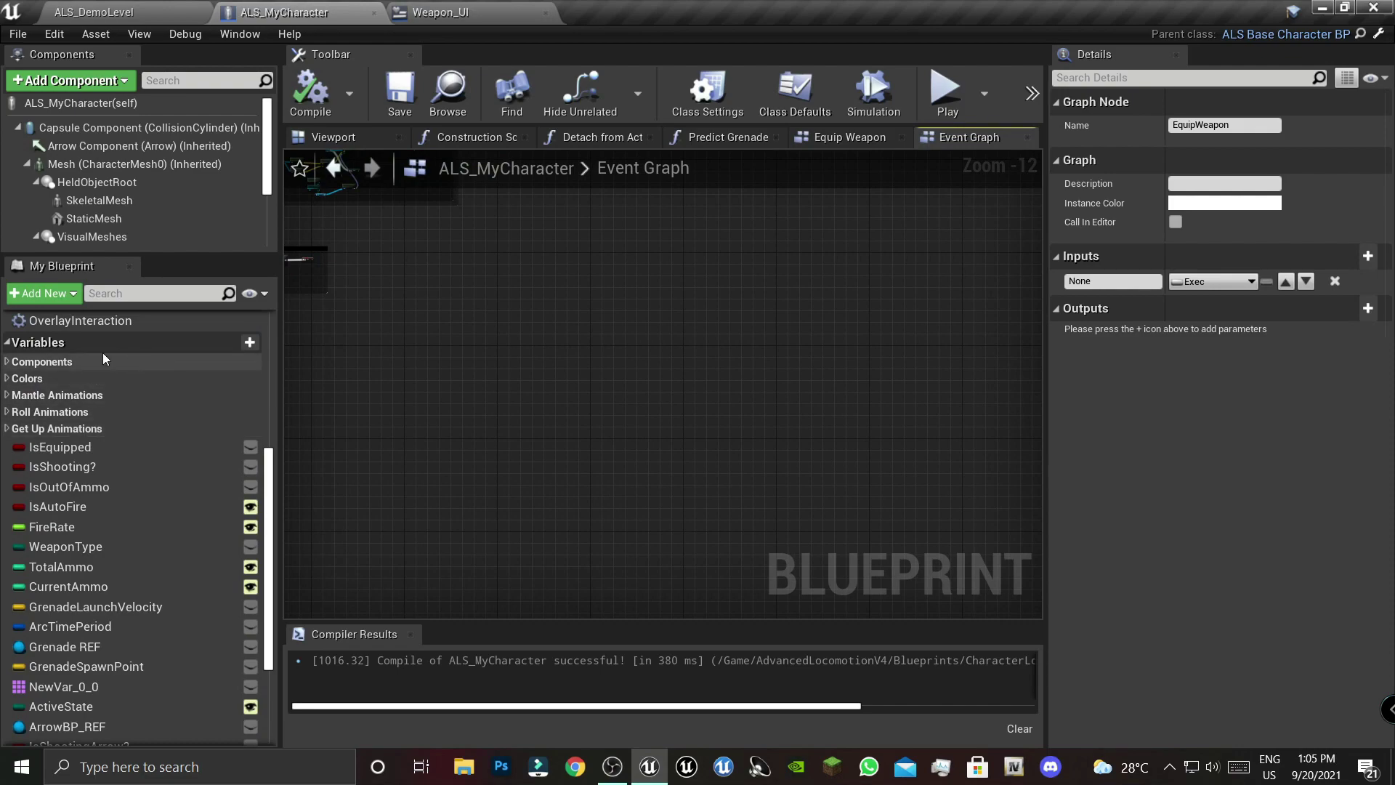
pyautogui.click(231, 343)
pyautogui.write('Health')
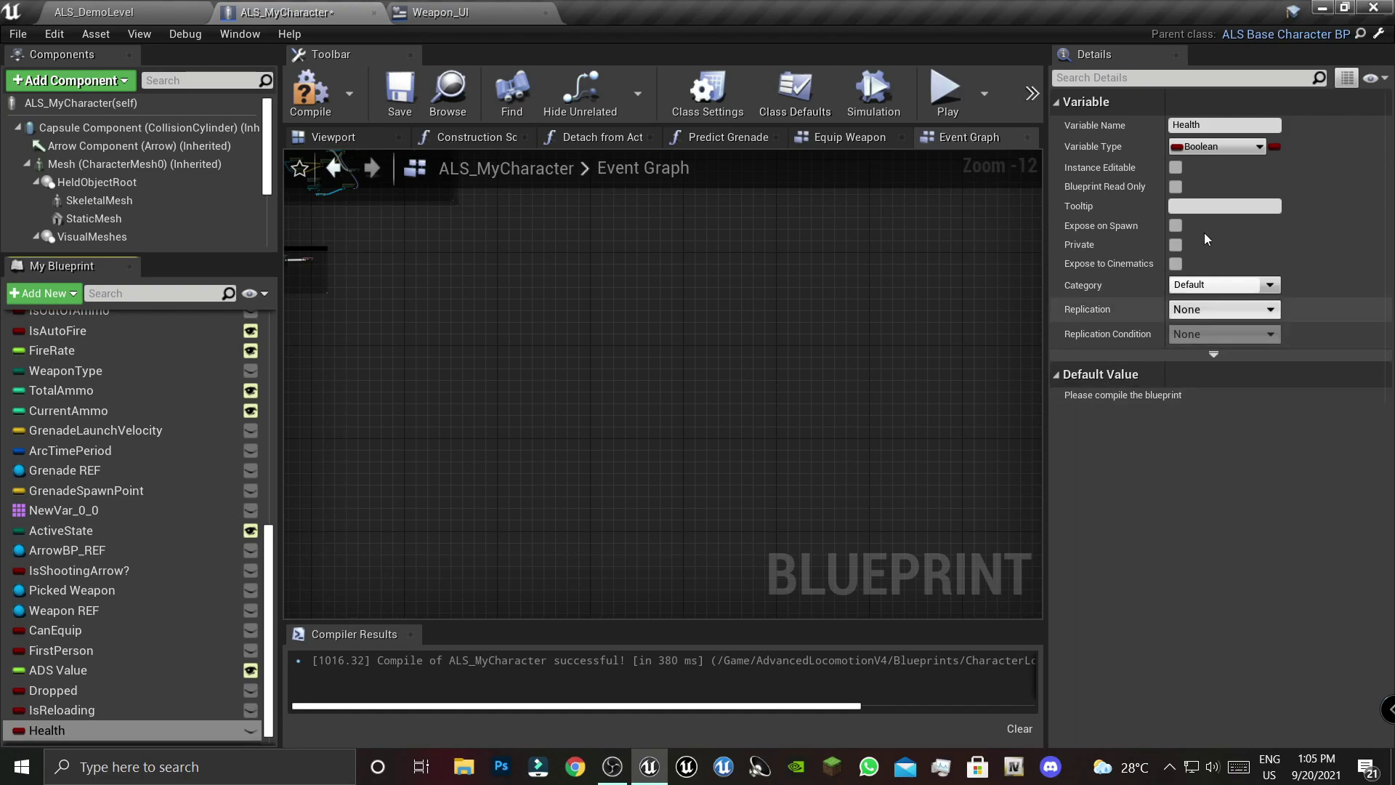
pyautogui.click(1217, 146)
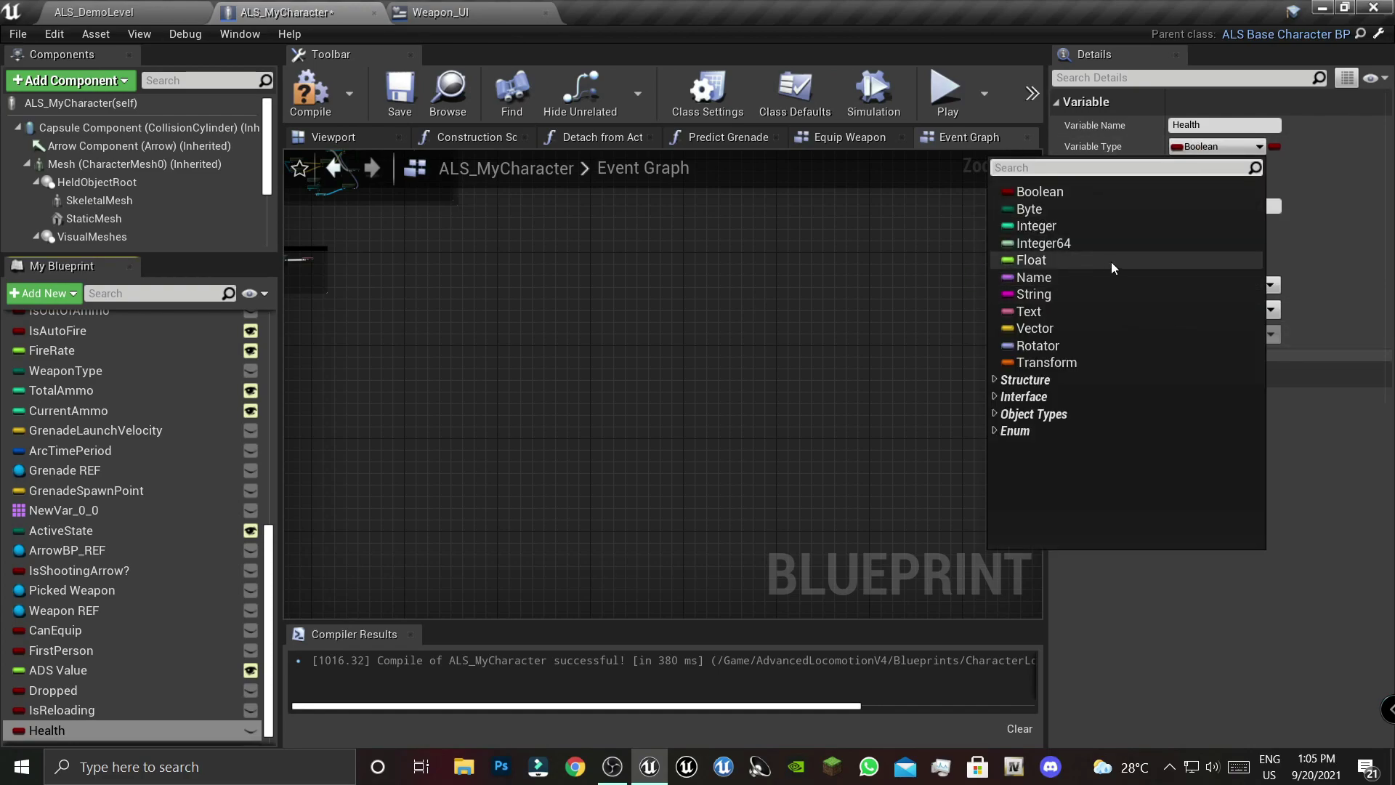
pyautogui.click(1066, 259)
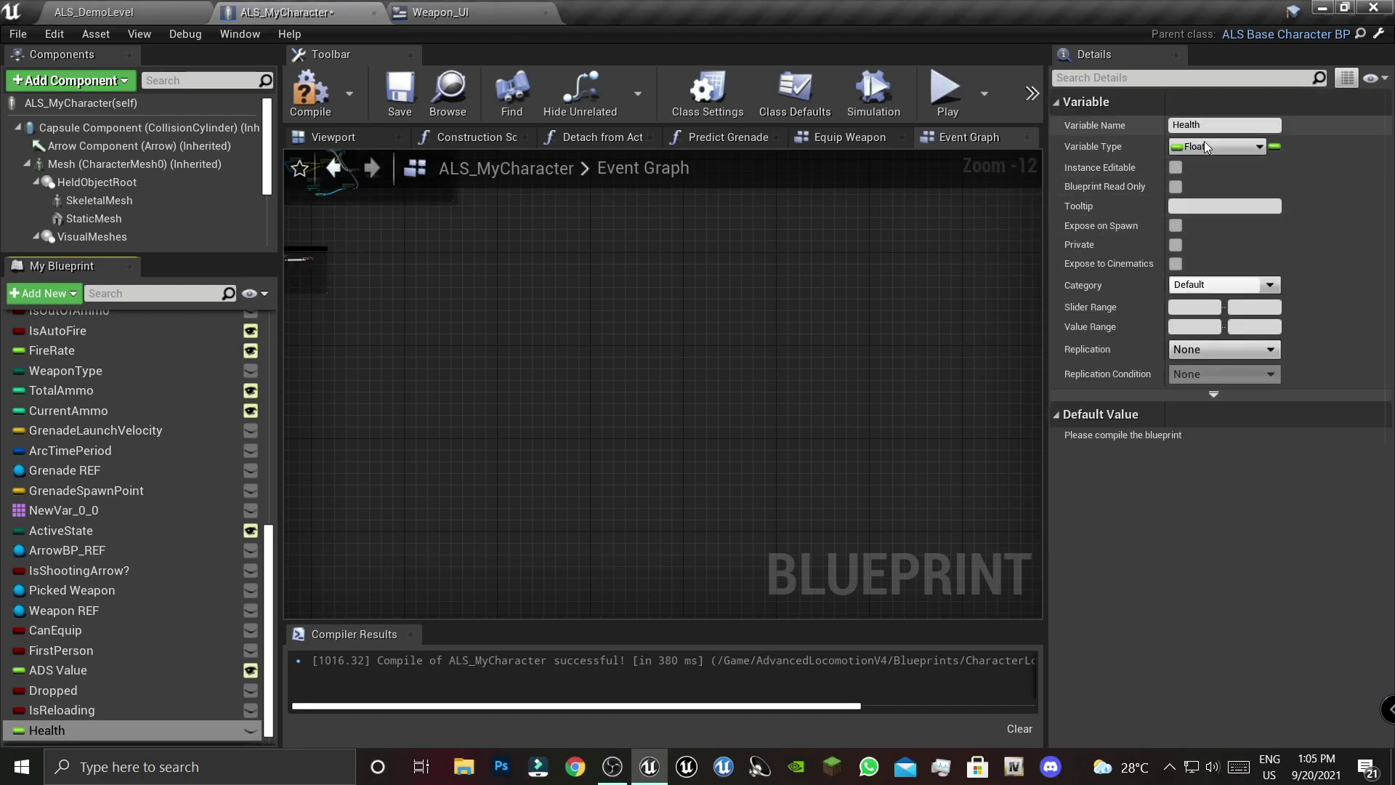
pyautogui.click(313, 91)
pyautogui.click(408, 101)
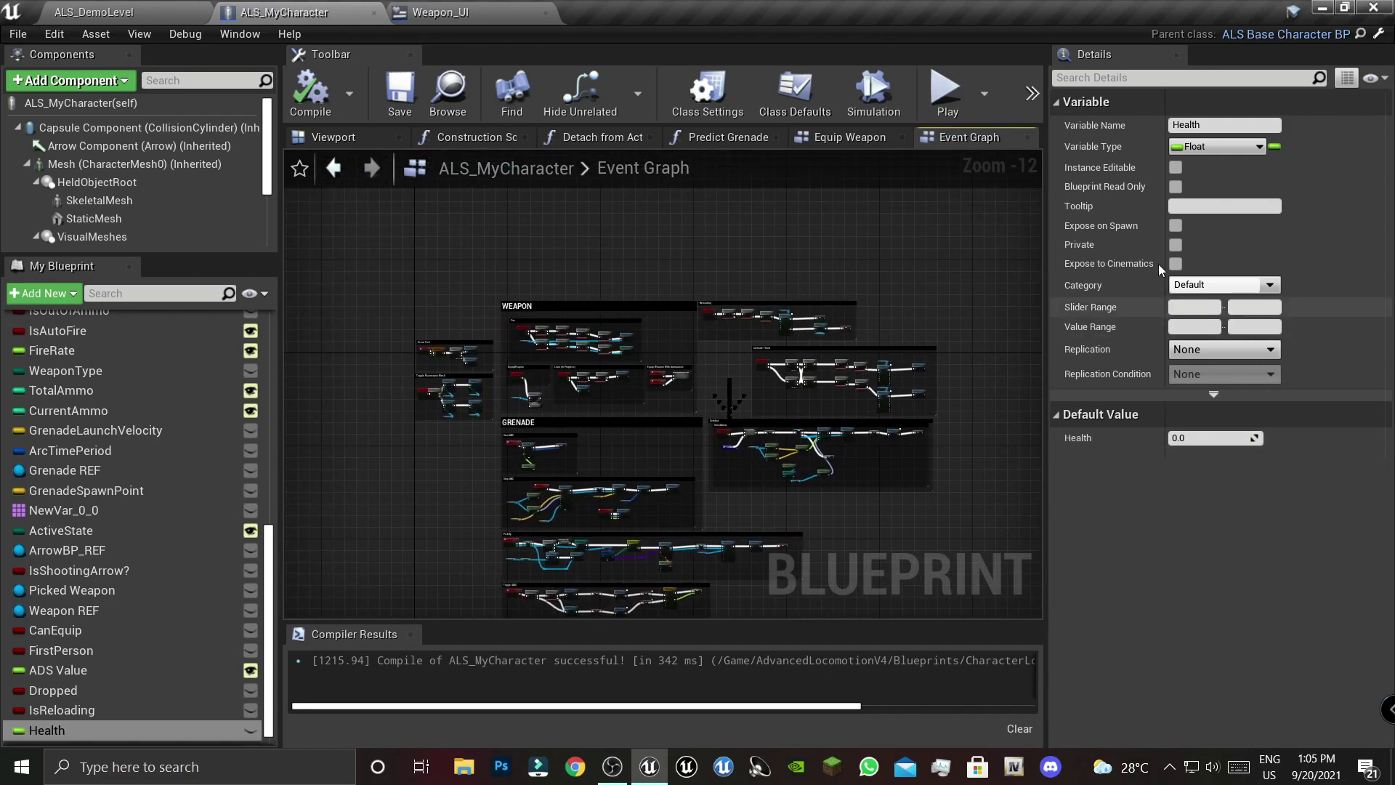
pyautogui.click(1175, 167)
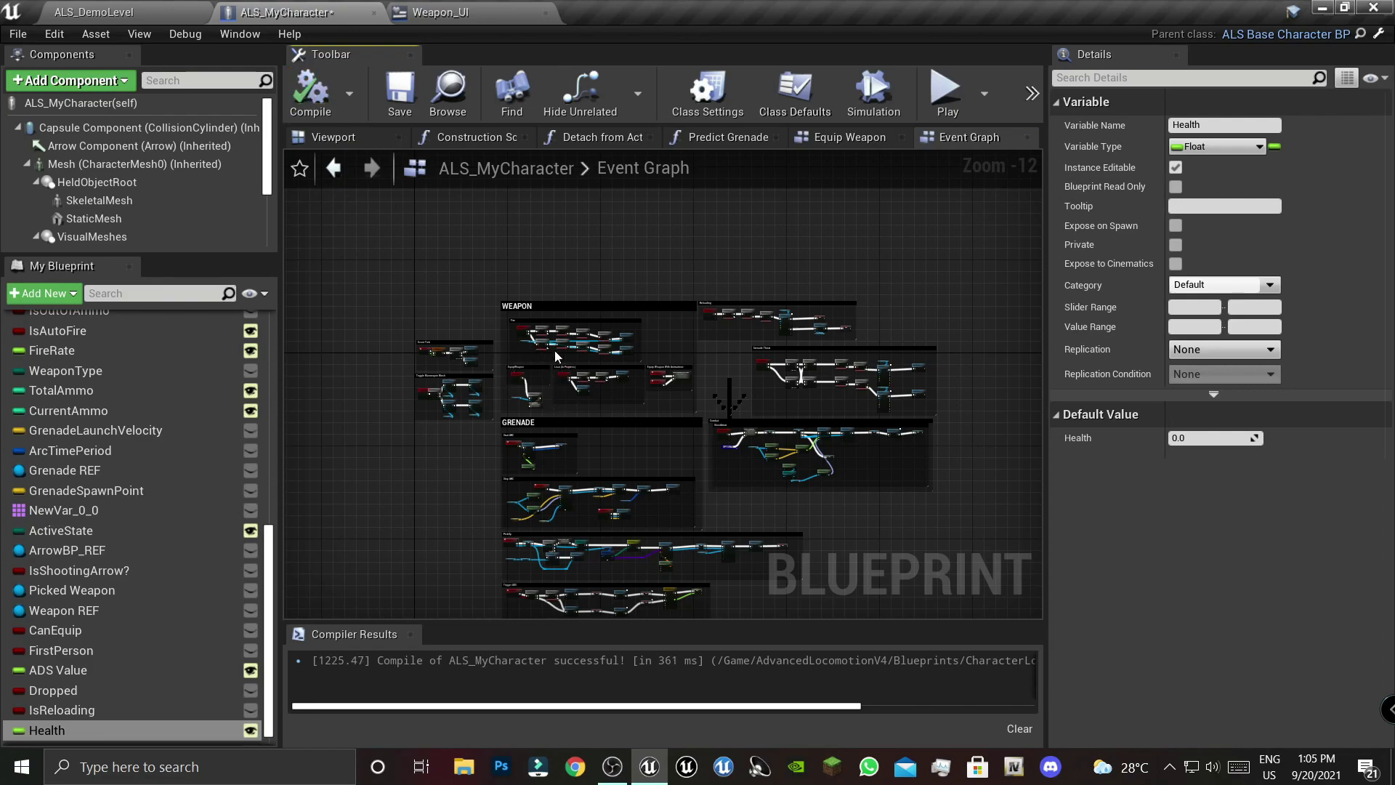
pyautogui.scroll(6, 558, 359)
pyautogui.scroll(1, 601, 314)
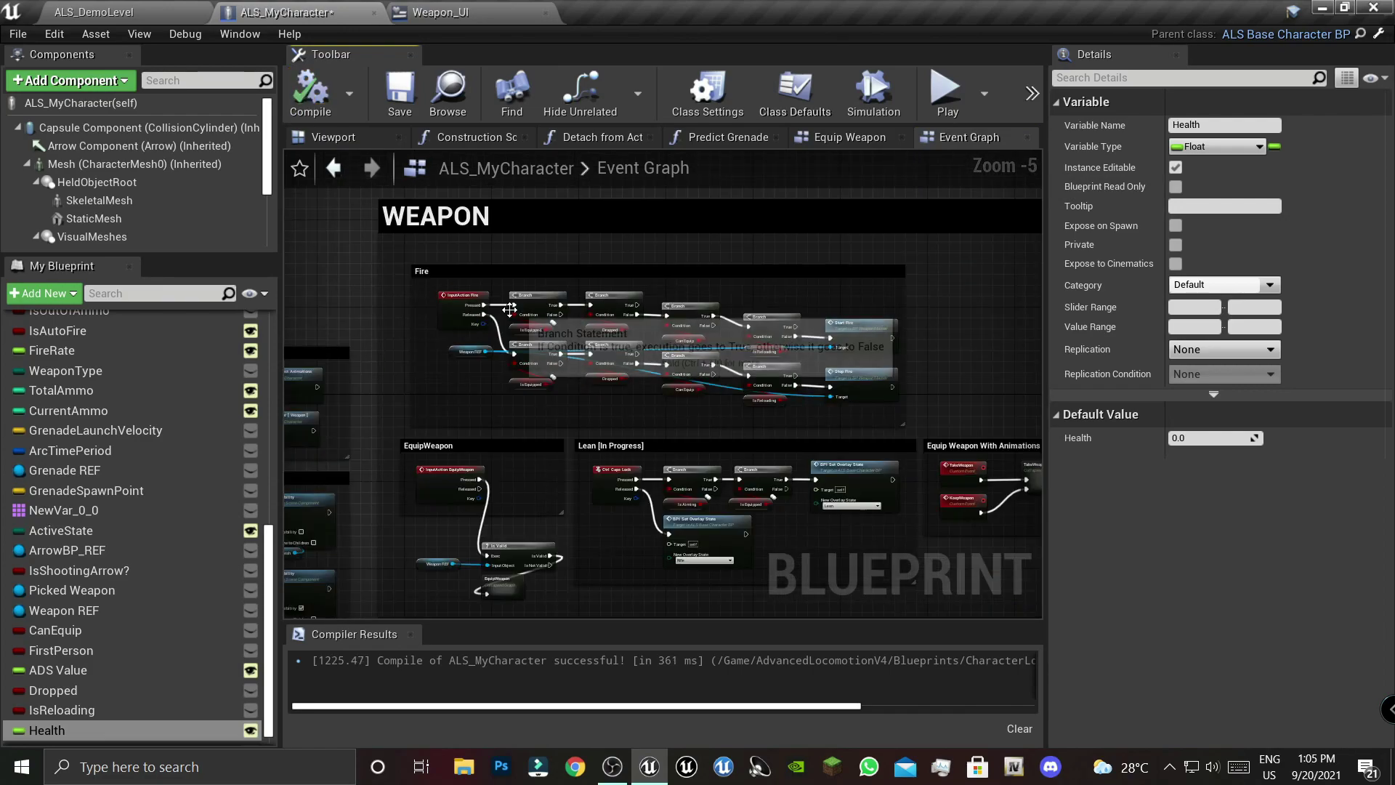
# - Add a Parent: BeginPlay call wired after Event BeginPlay
pyautogui.scroll(3, 510, 311)
pyautogui.scroll(-3, 515, 314)
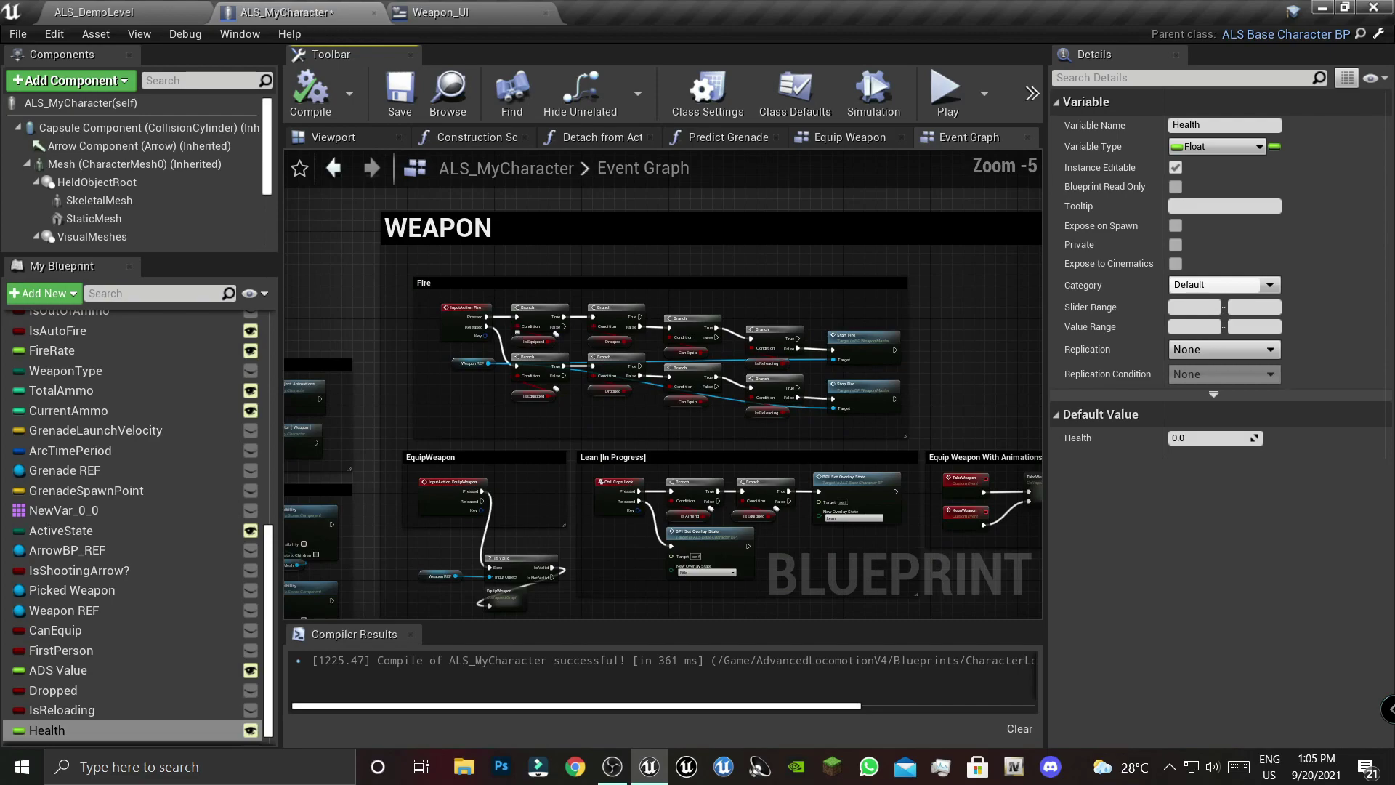
pyautogui.moveTo(436, 378); pyautogui.dragTo(760, 326, button='right')
pyautogui.scroll(-3, 761, 386)
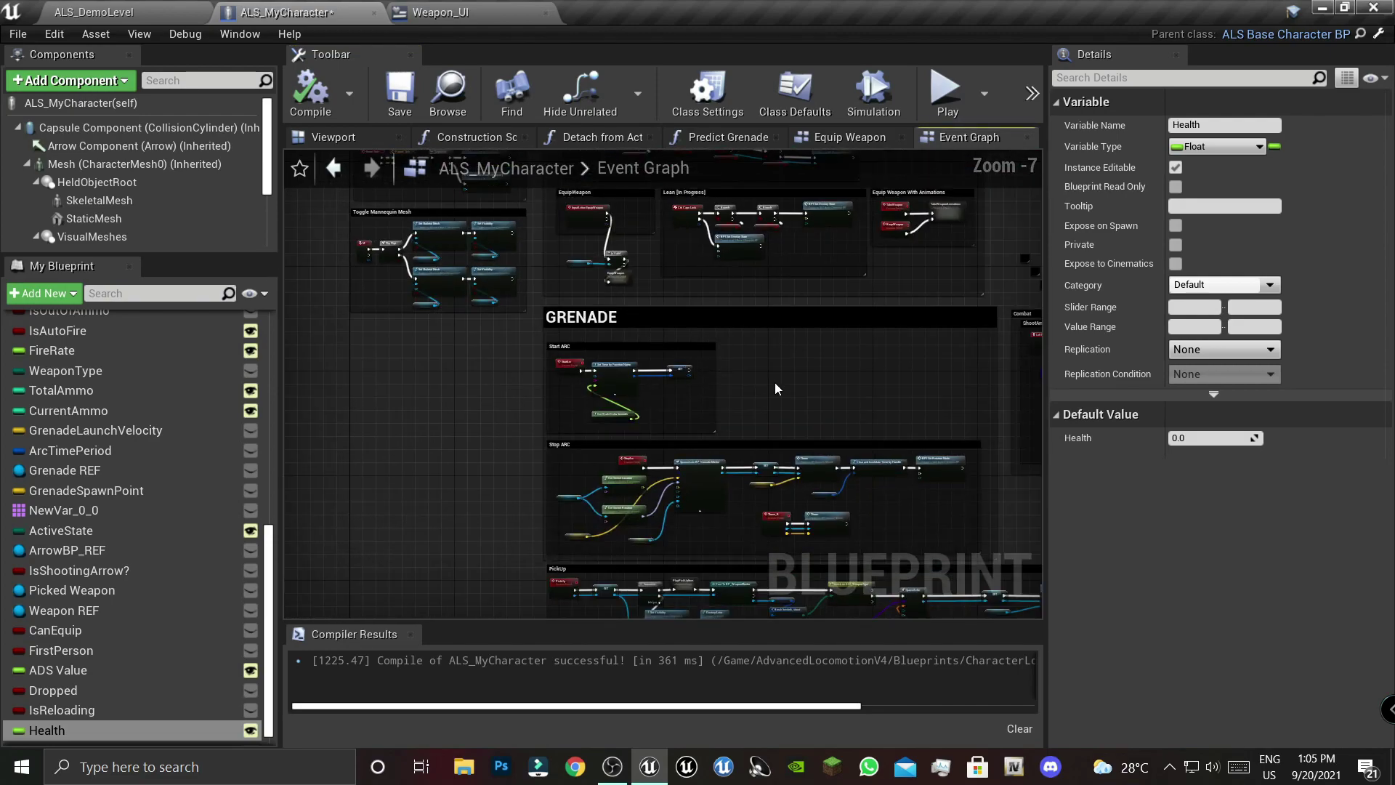
pyautogui.scroll(-3, 752, 390)
pyautogui.moveTo(747, 399); pyautogui.dragTo(818, 473, button='right')
pyautogui.scroll(1, 487, 234)
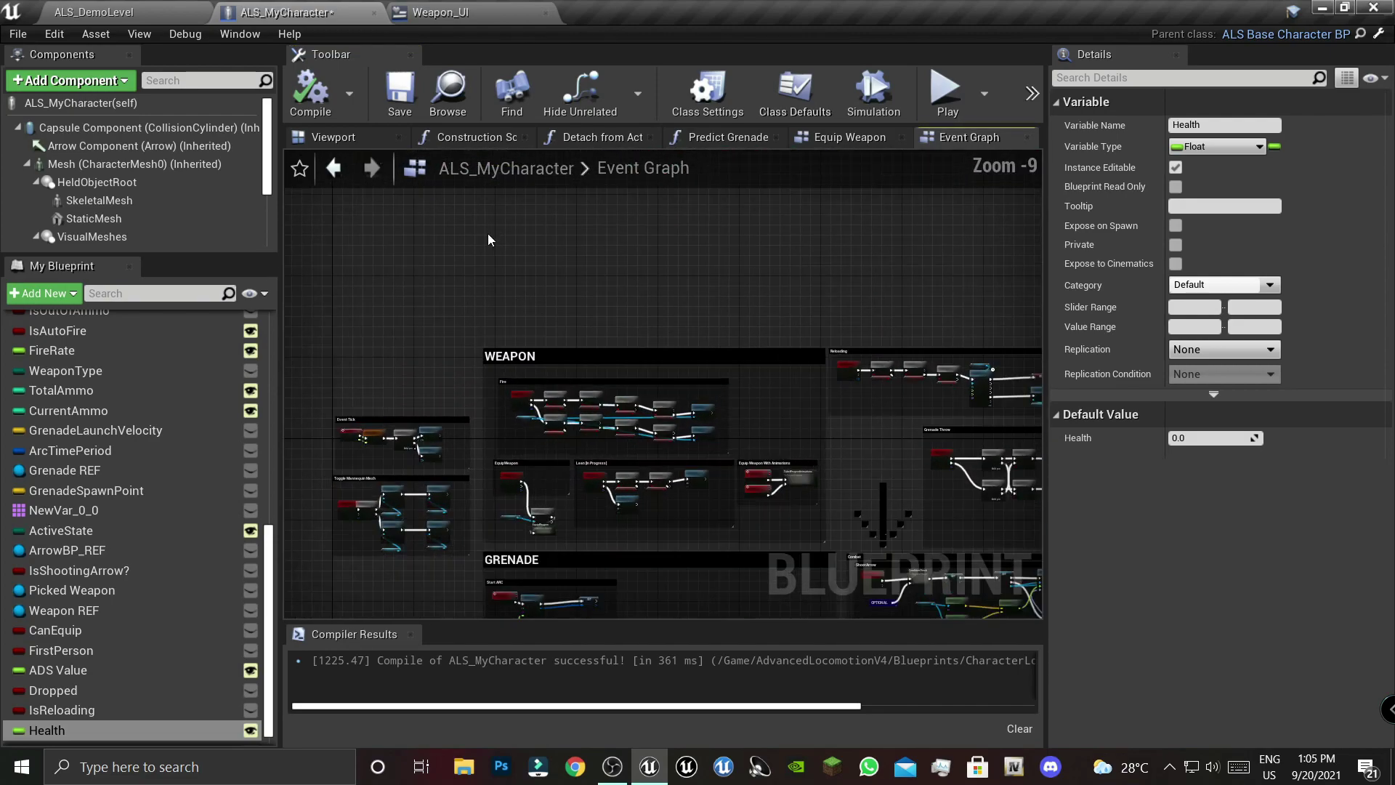
pyautogui.scroll(6, 488, 238)
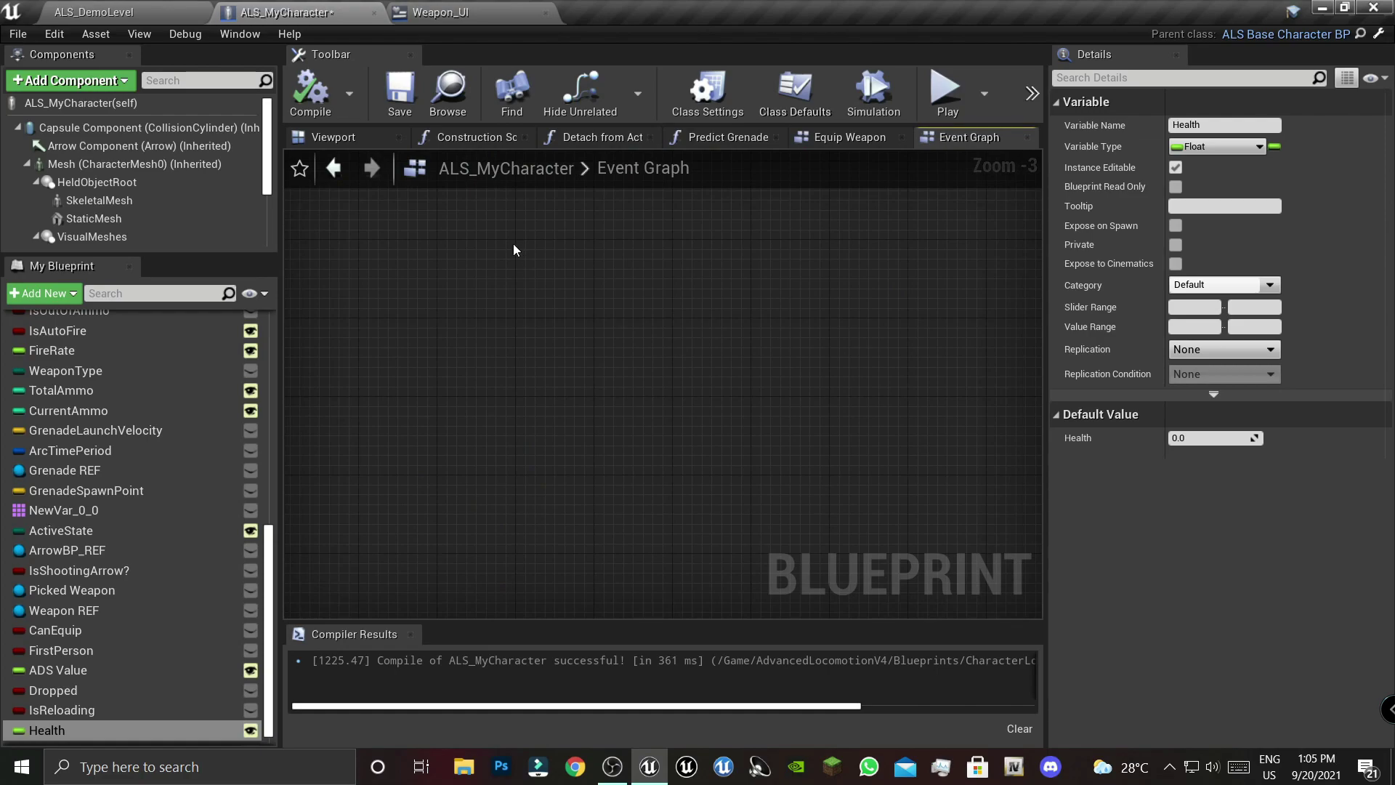
pyautogui.click(513, 242)
pyautogui.scroll(3, 513, 243)
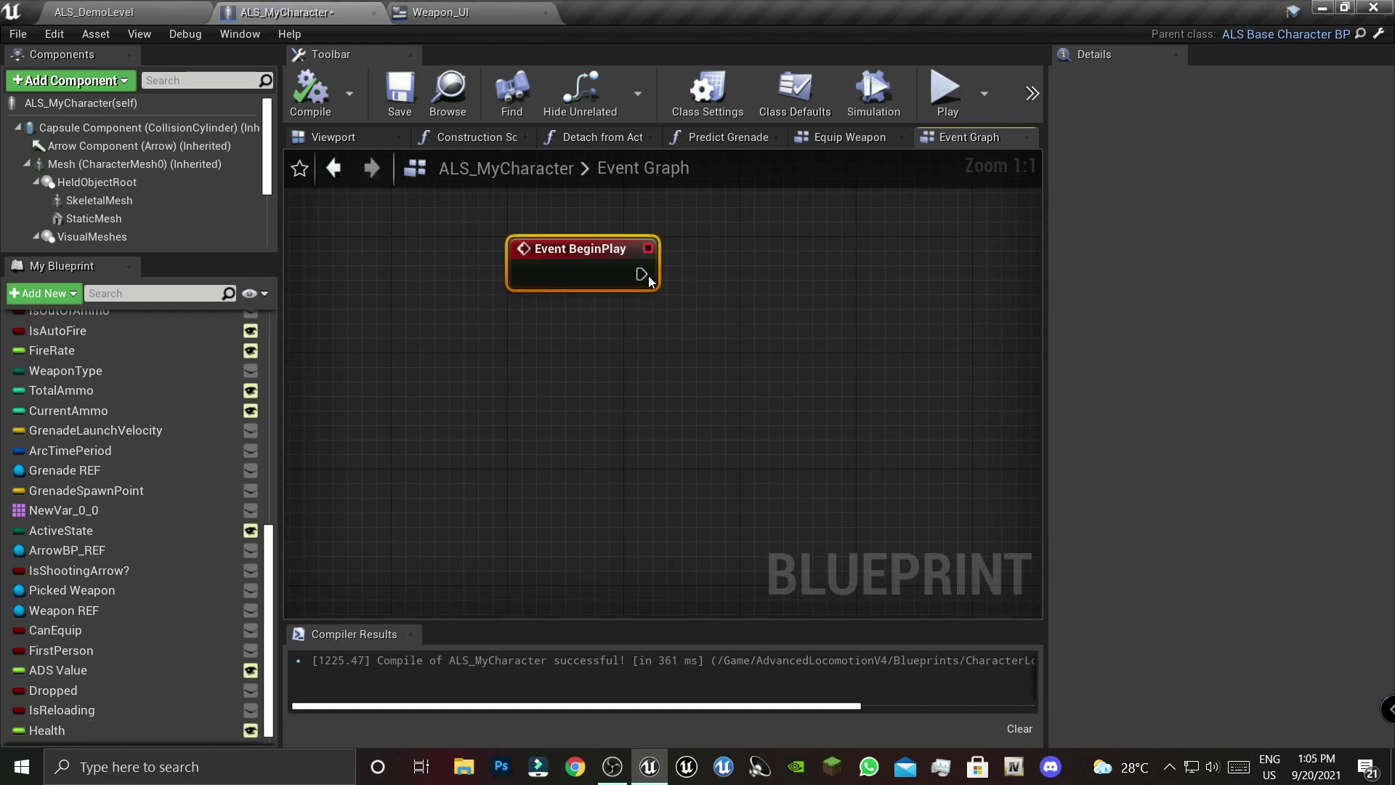
pyautogui.rightClick(569, 274)
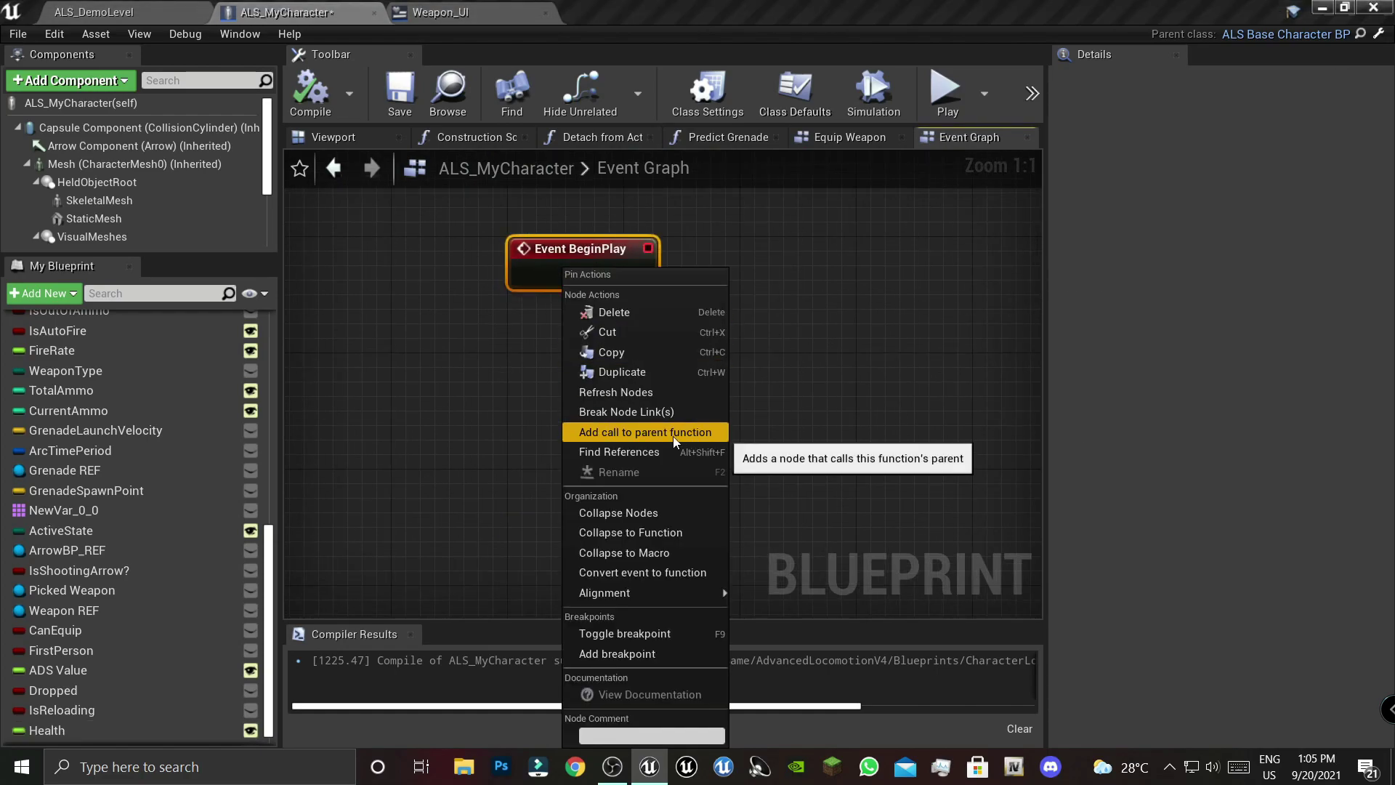
pyautogui.click(624, 432)
pyautogui.moveTo(586, 330); pyautogui.dragTo(732, 278)
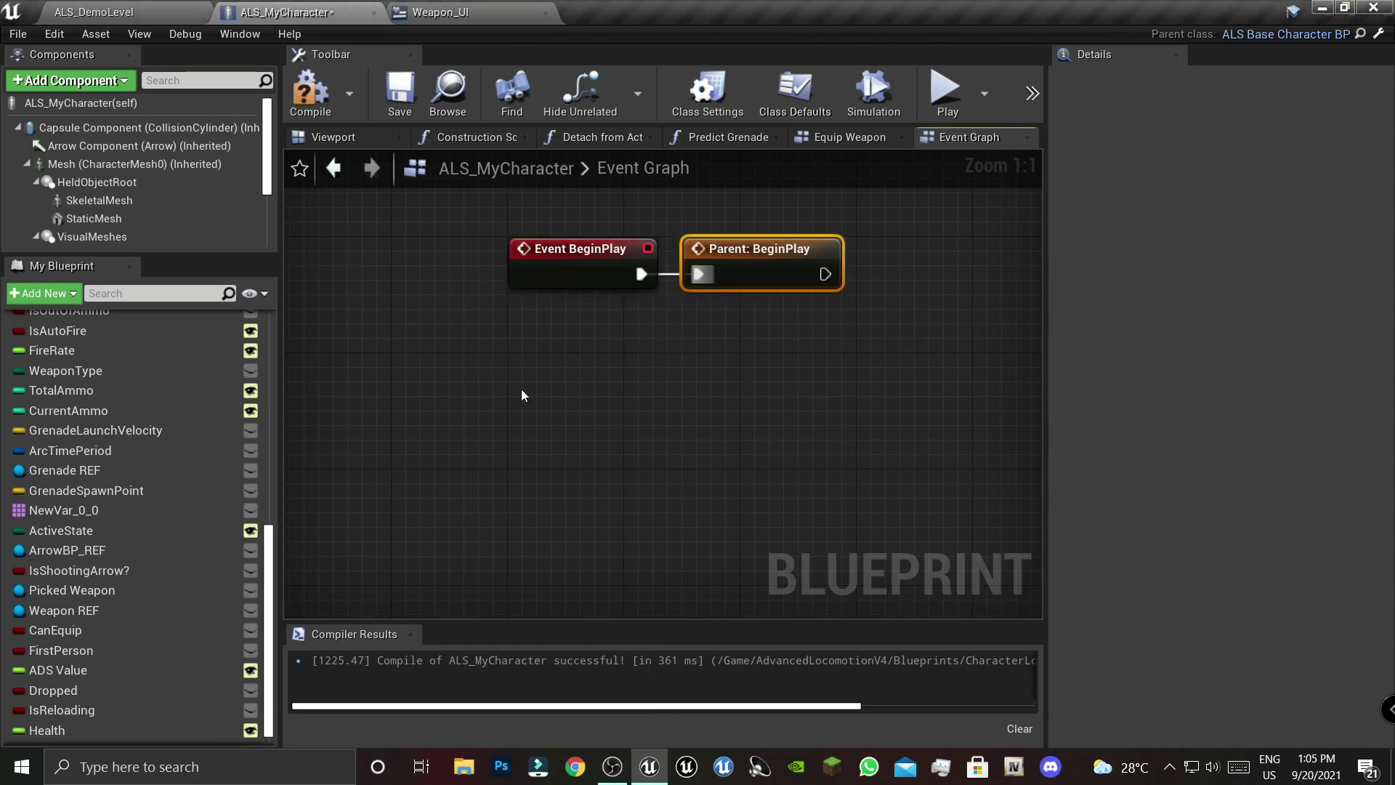
pyautogui.moveTo(641, 274); pyautogui.dragTo(669, 288)
pyautogui.moveTo(831, 336); pyautogui.dragTo(538, 293, button='right')
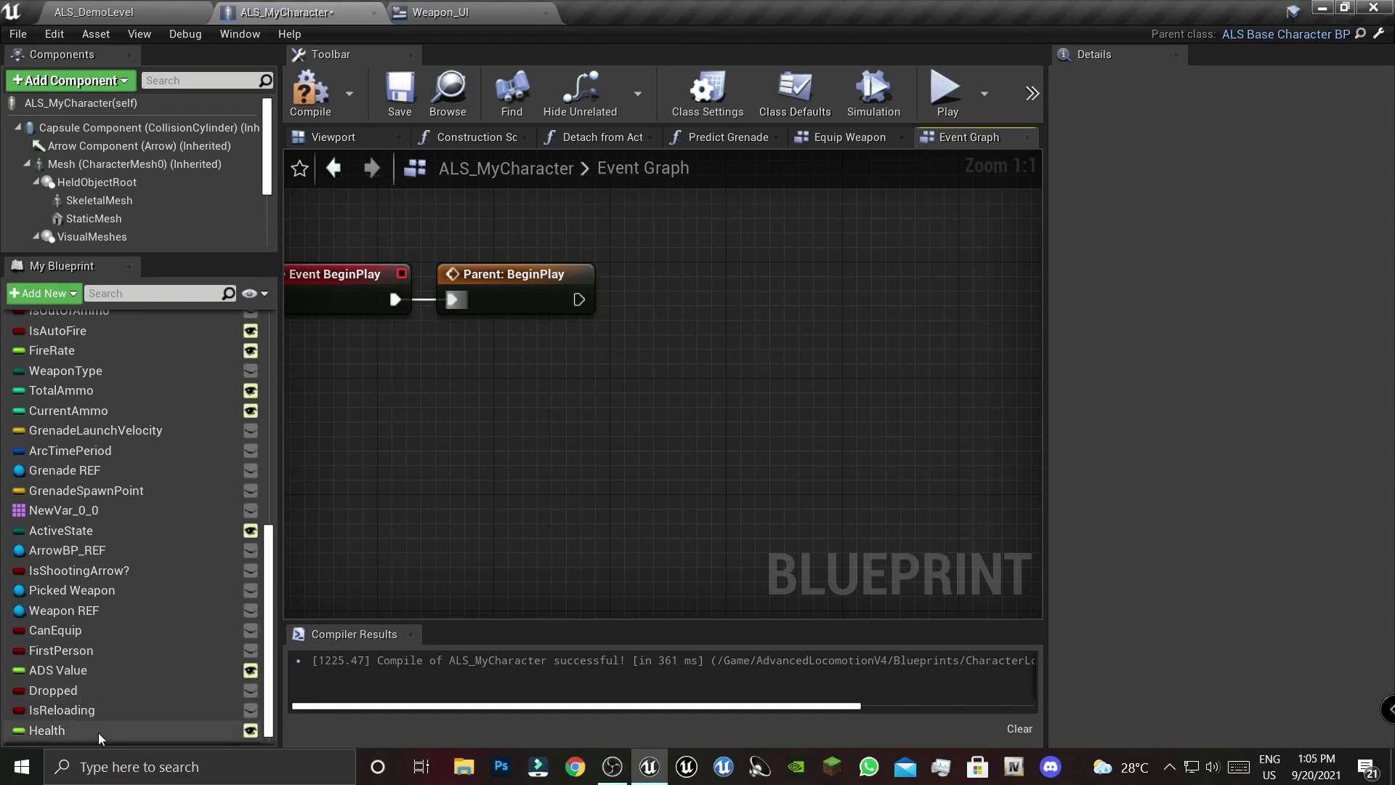
# - Place a SET Health node after Parent: BeginPlay, then compile and save
pyautogui.scroll(-1, 99, 738)
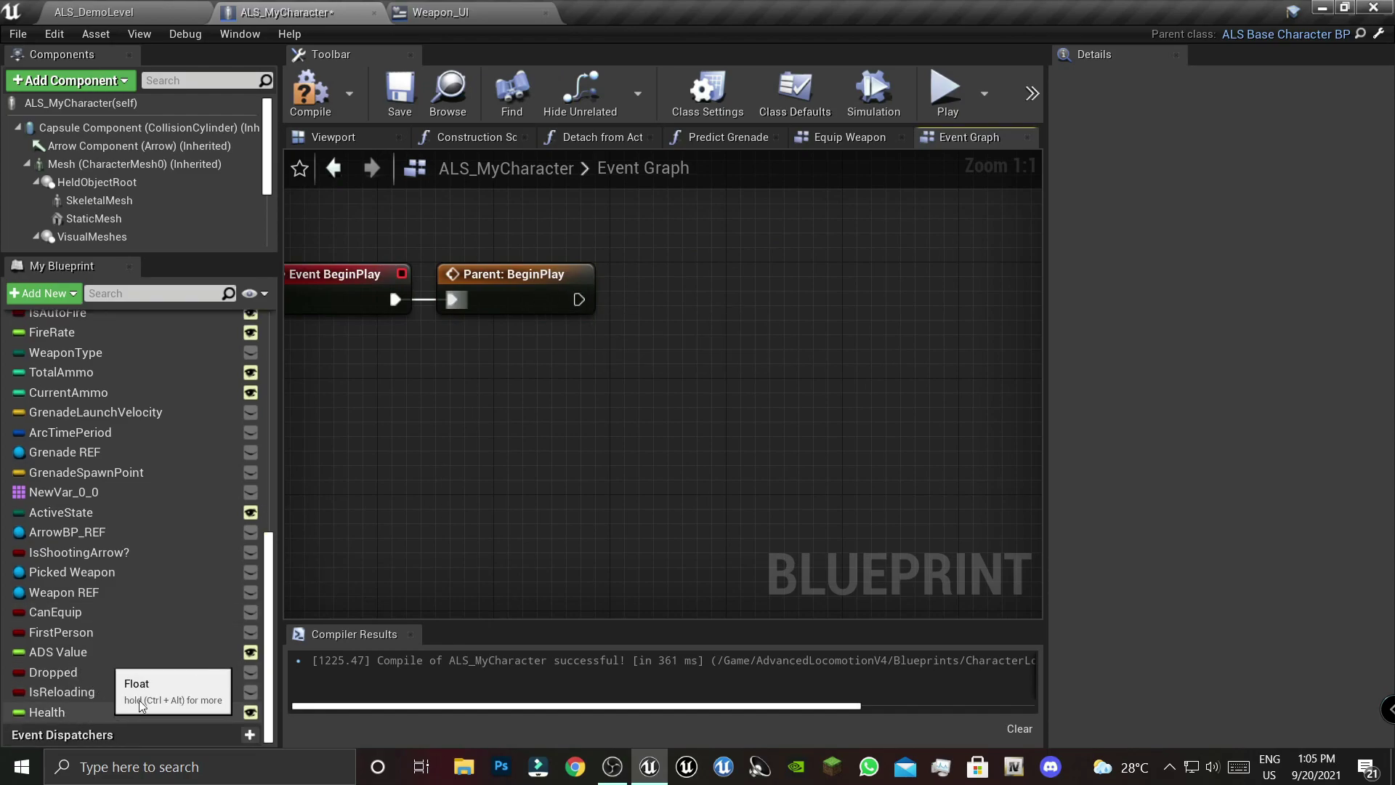
pyautogui.moveTo(116, 708); pyautogui.dragTo(583, 305)
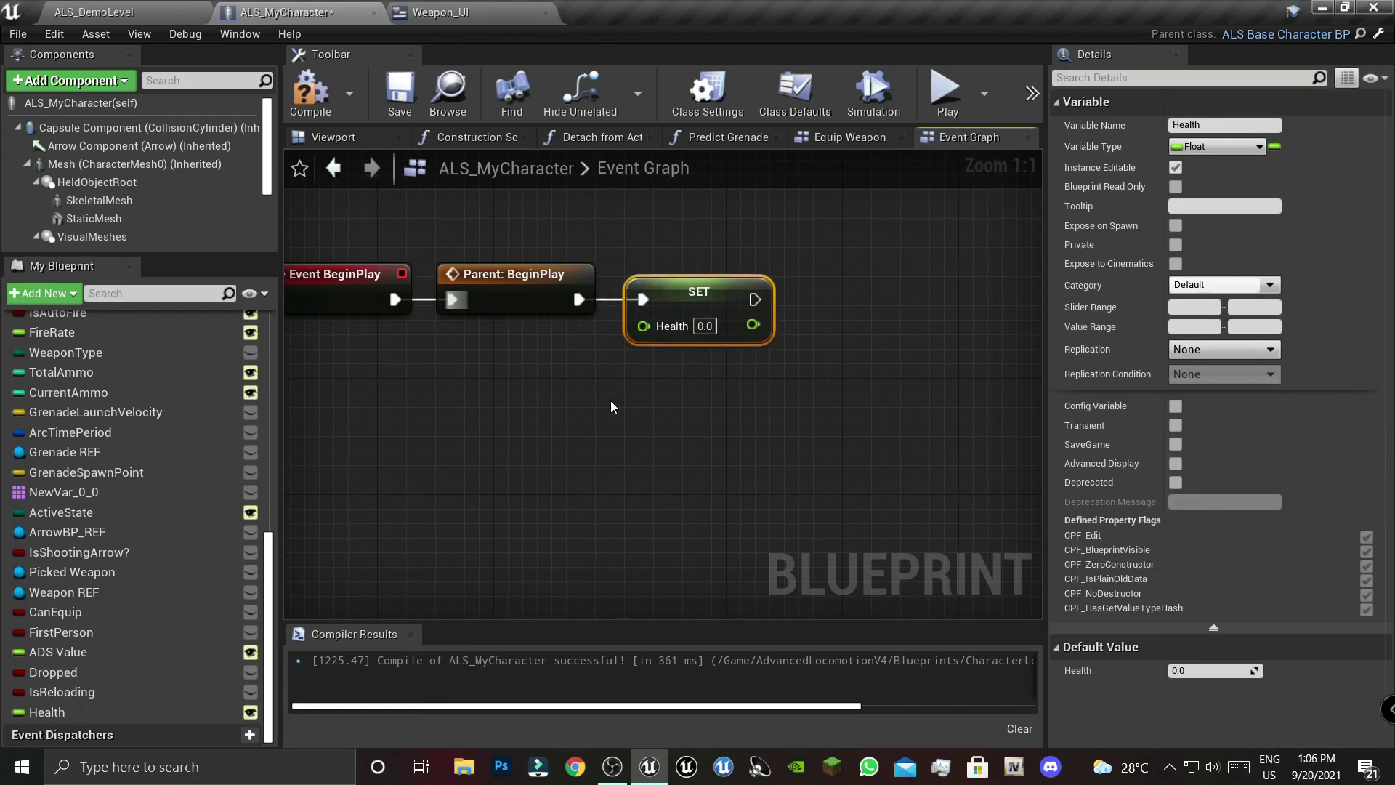
pyautogui.click(711, 364)
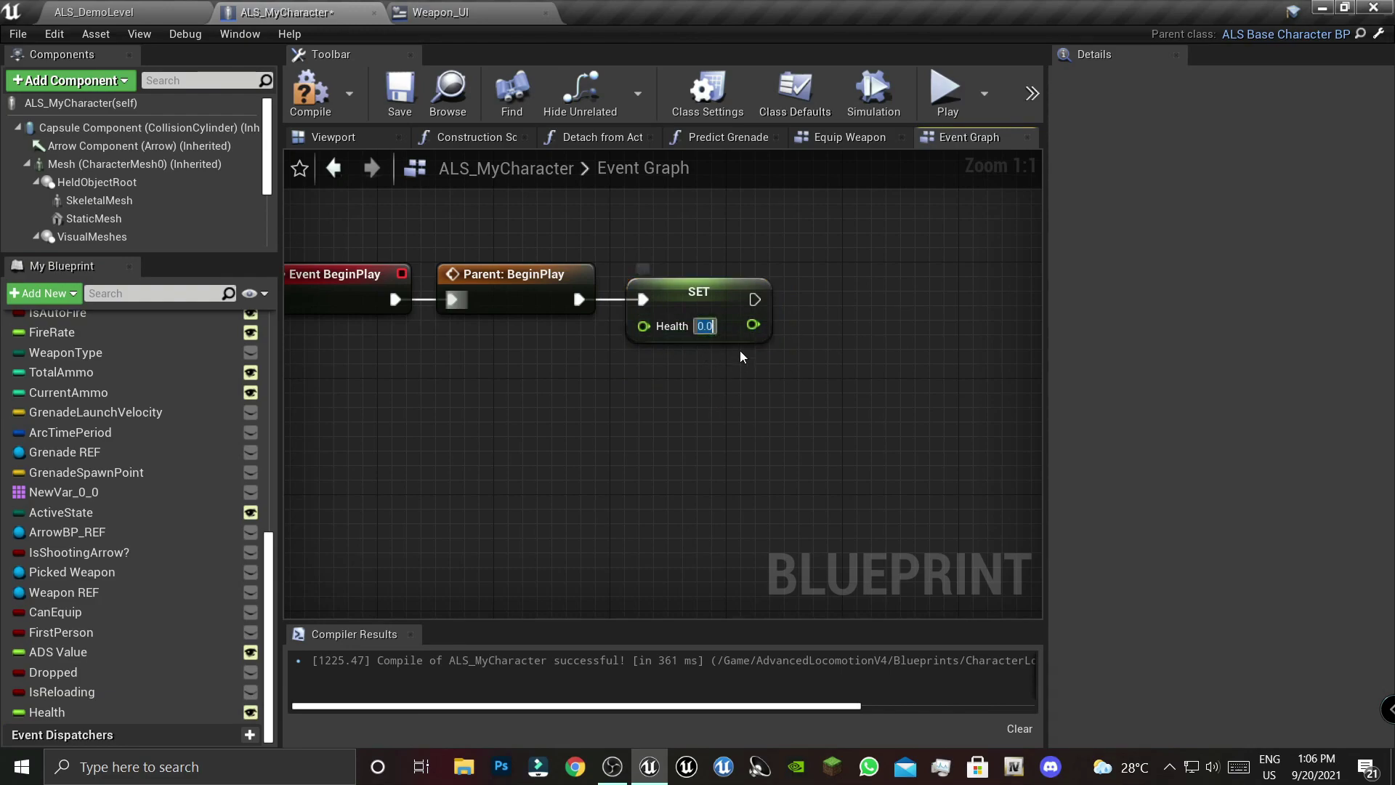
pyautogui.click(310, 90)
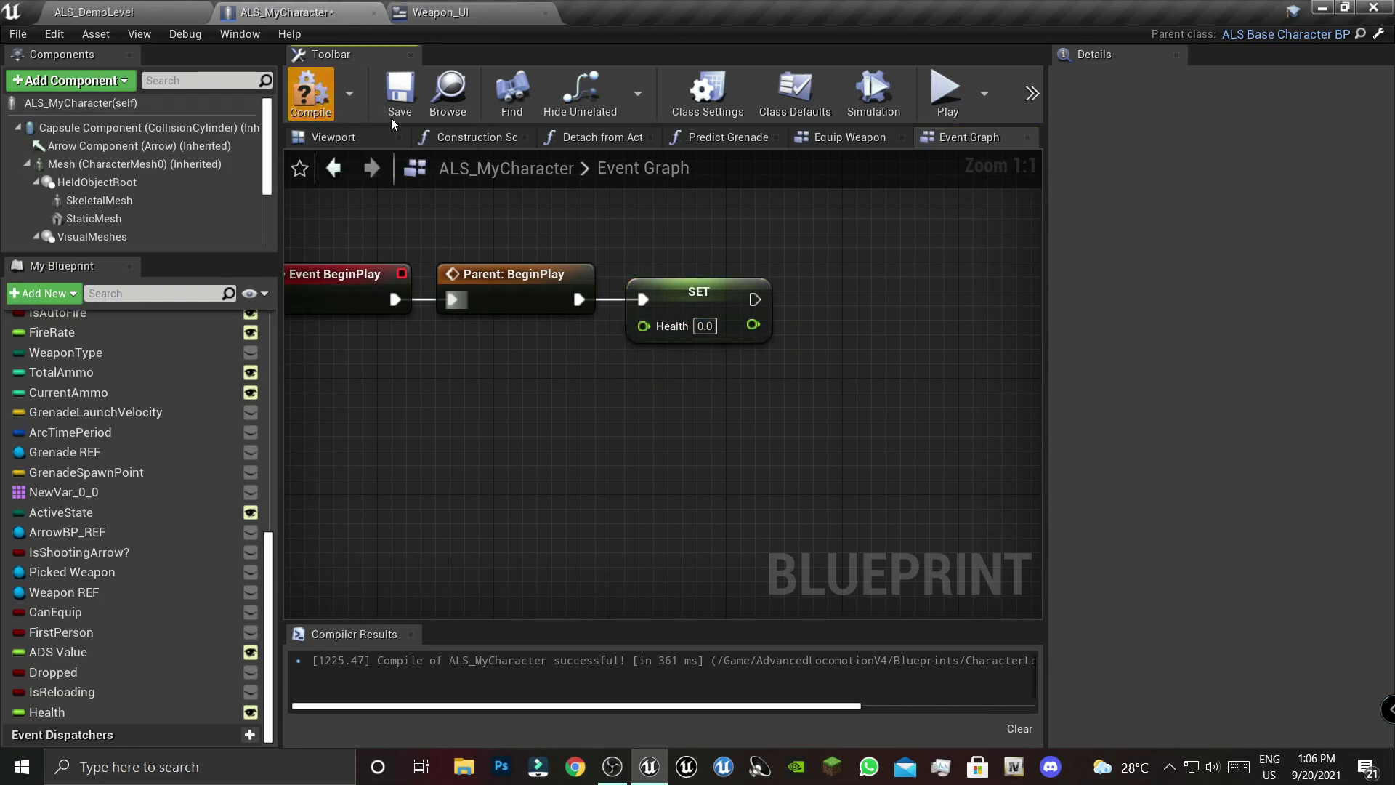
pyautogui.click(400, 90)
# - Enter 1.0 as the Health value on the SET node
pyautogui.moveTo(712, 279); pyautogui.dragTo(494, 279, button='right')
pyautogui.moveTo(492, 303); pyautogui.dragTo(533, 303)
pyautogui.click(507, 335)
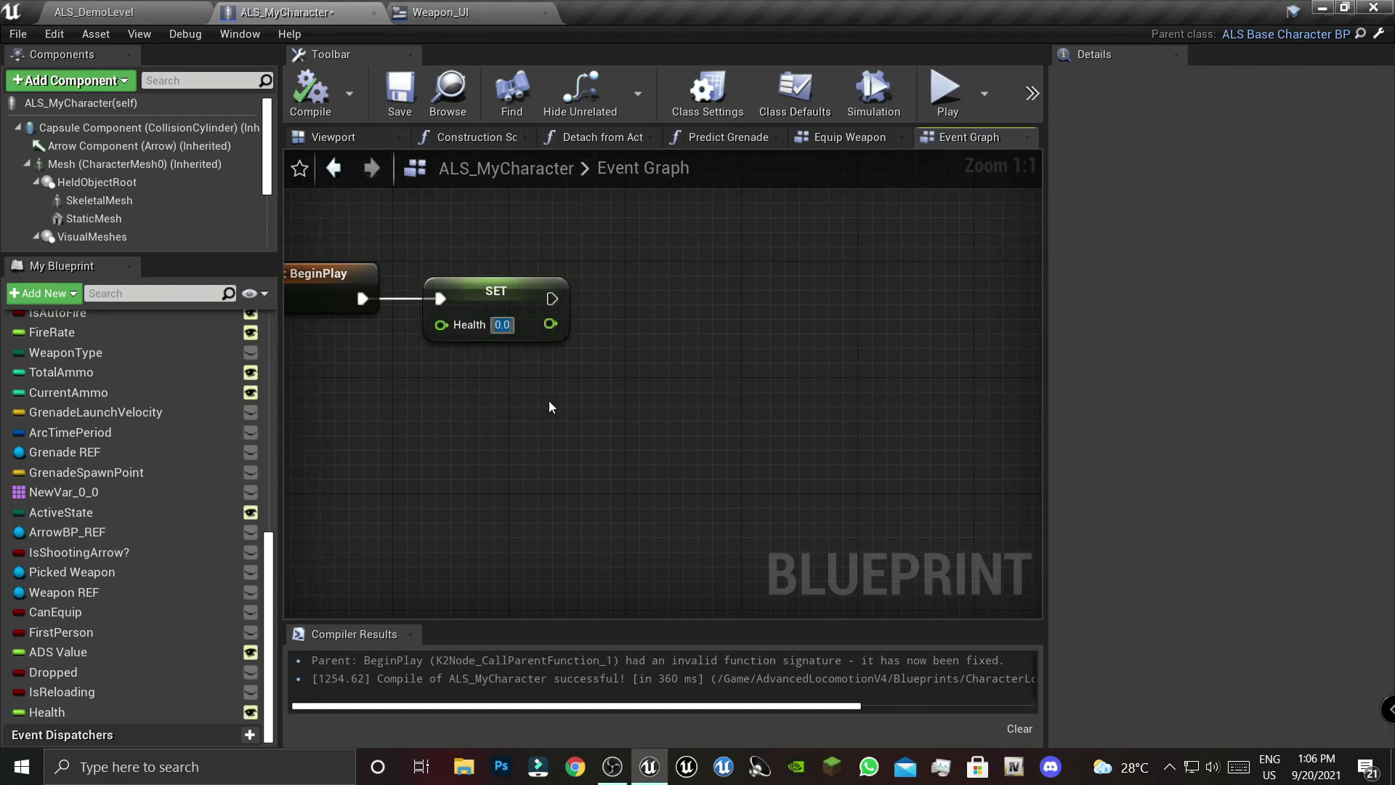
pyautogui.press('Right')
pyautogui.hotkey('ctrl', 'a')
pyautogui.press('Right')
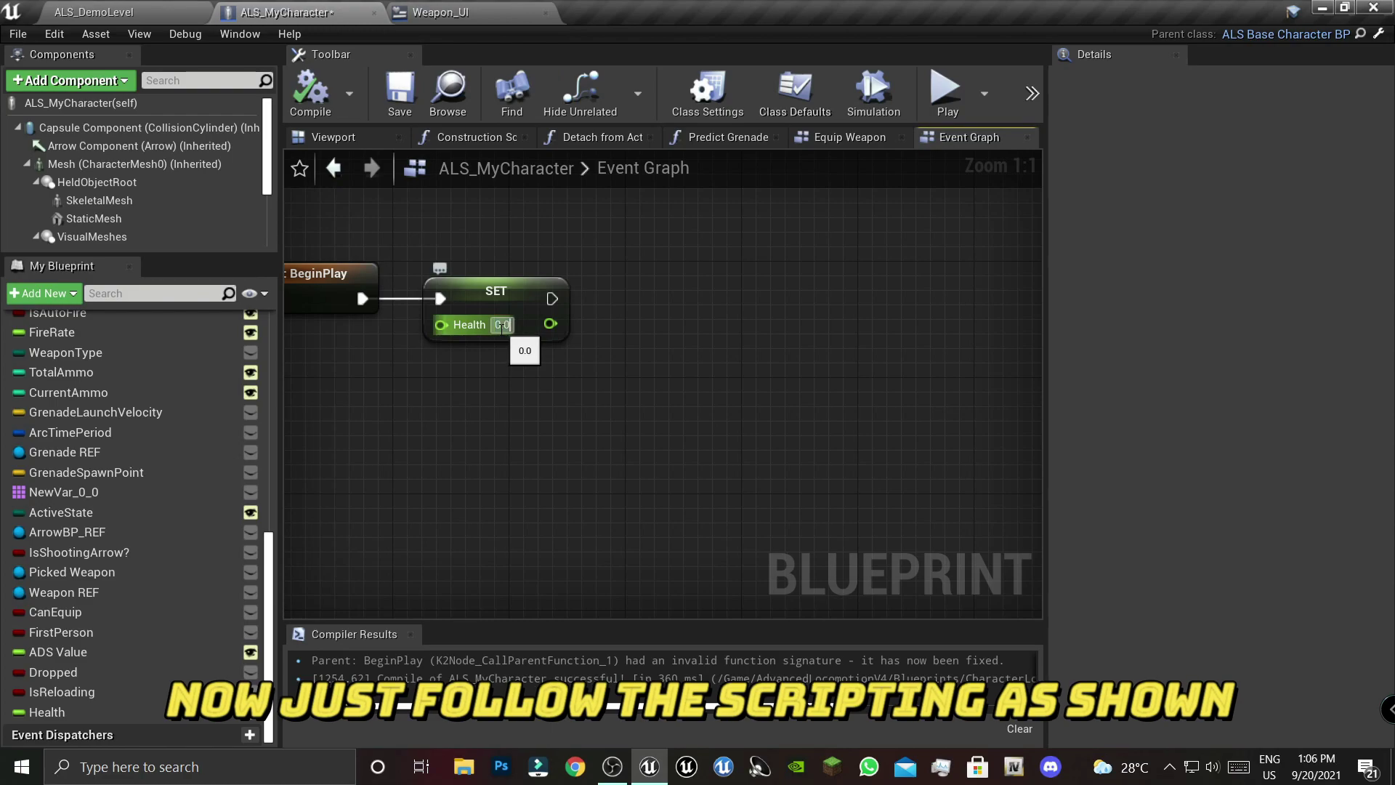
pyautogui.moveTo(611, 453)
pyautogui.mouseDown(button='right')
pyautogui.moveTo(633, 465)
pyautogui.moveTo(785, 465)
pyautogui.mouseUp(button='right')
pyautogui.click(677, 338)
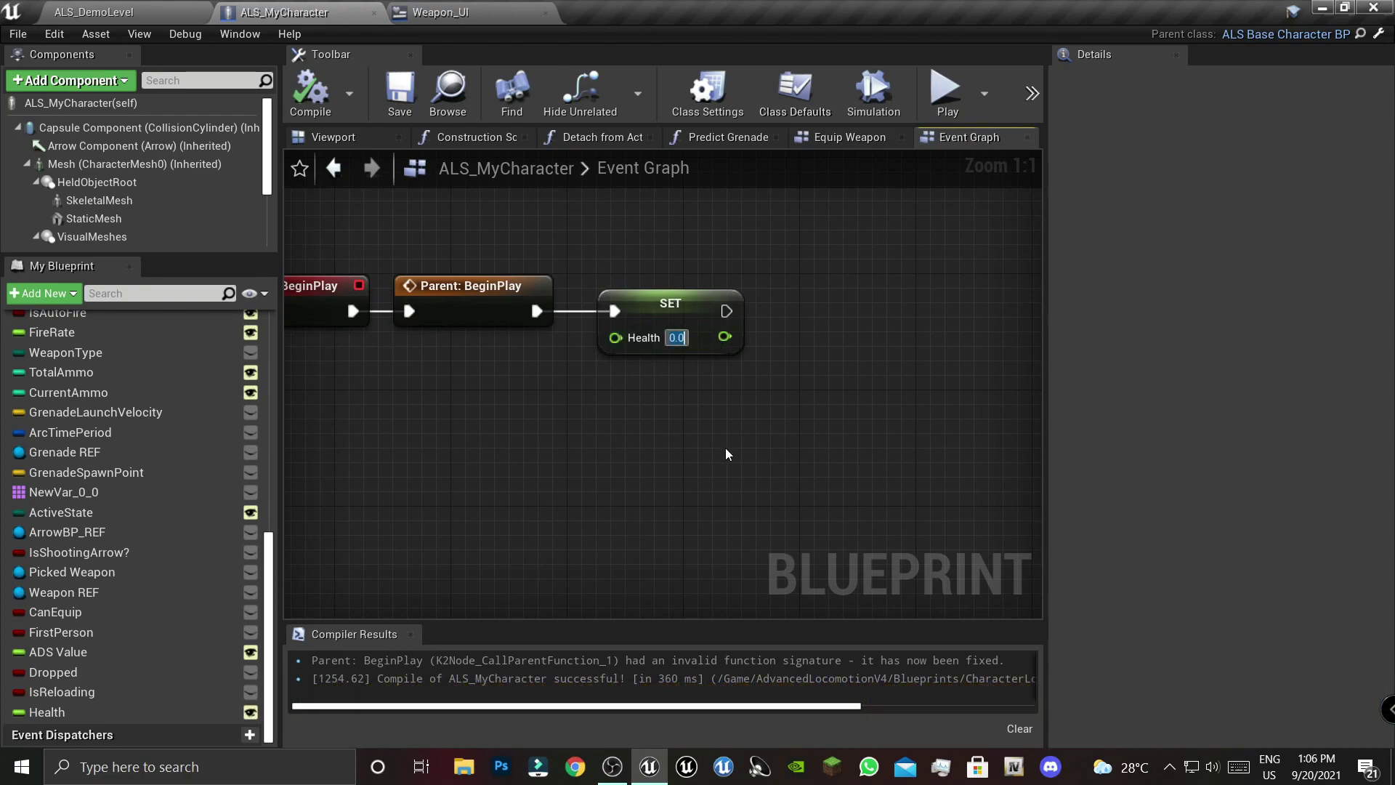
pyautogui.click(611, 767)
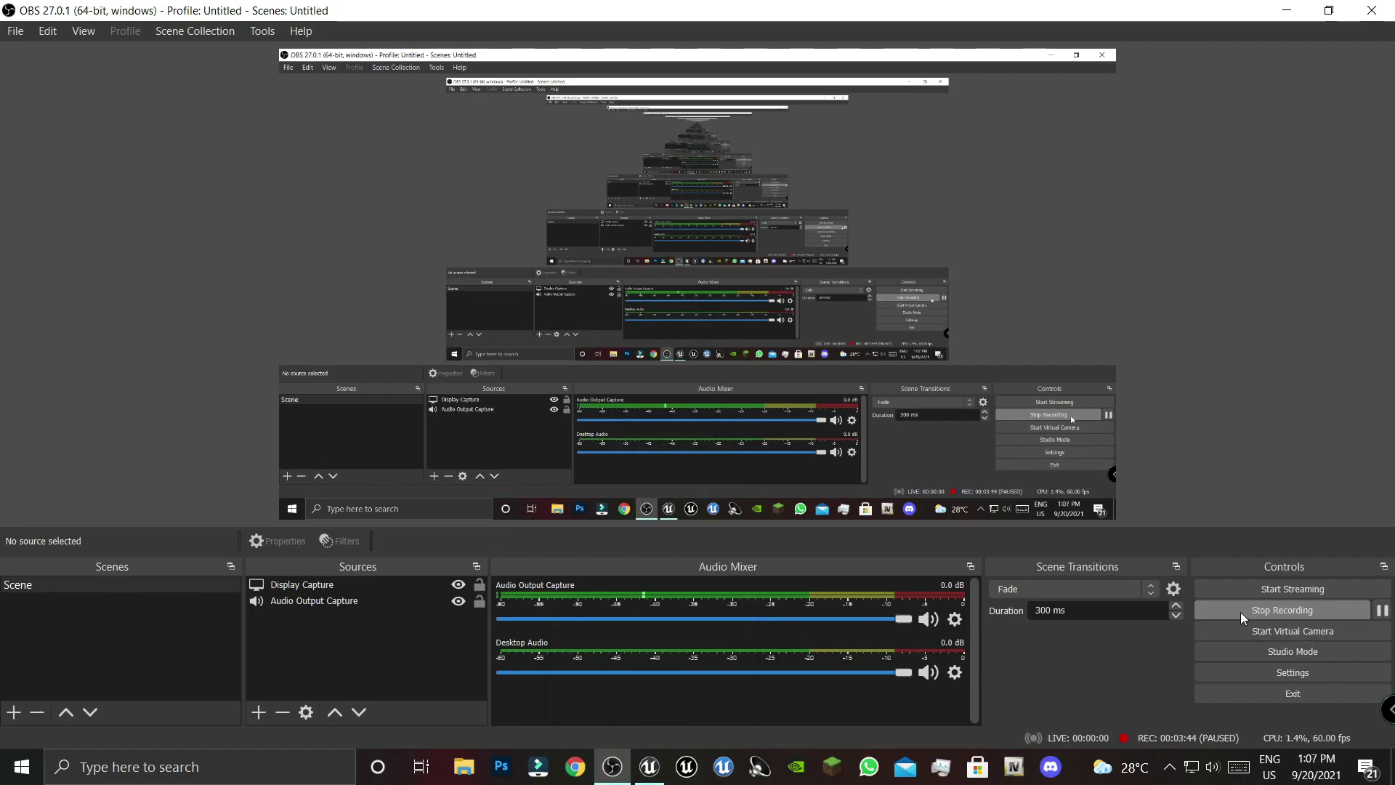
pyautogui.click(649, 766)
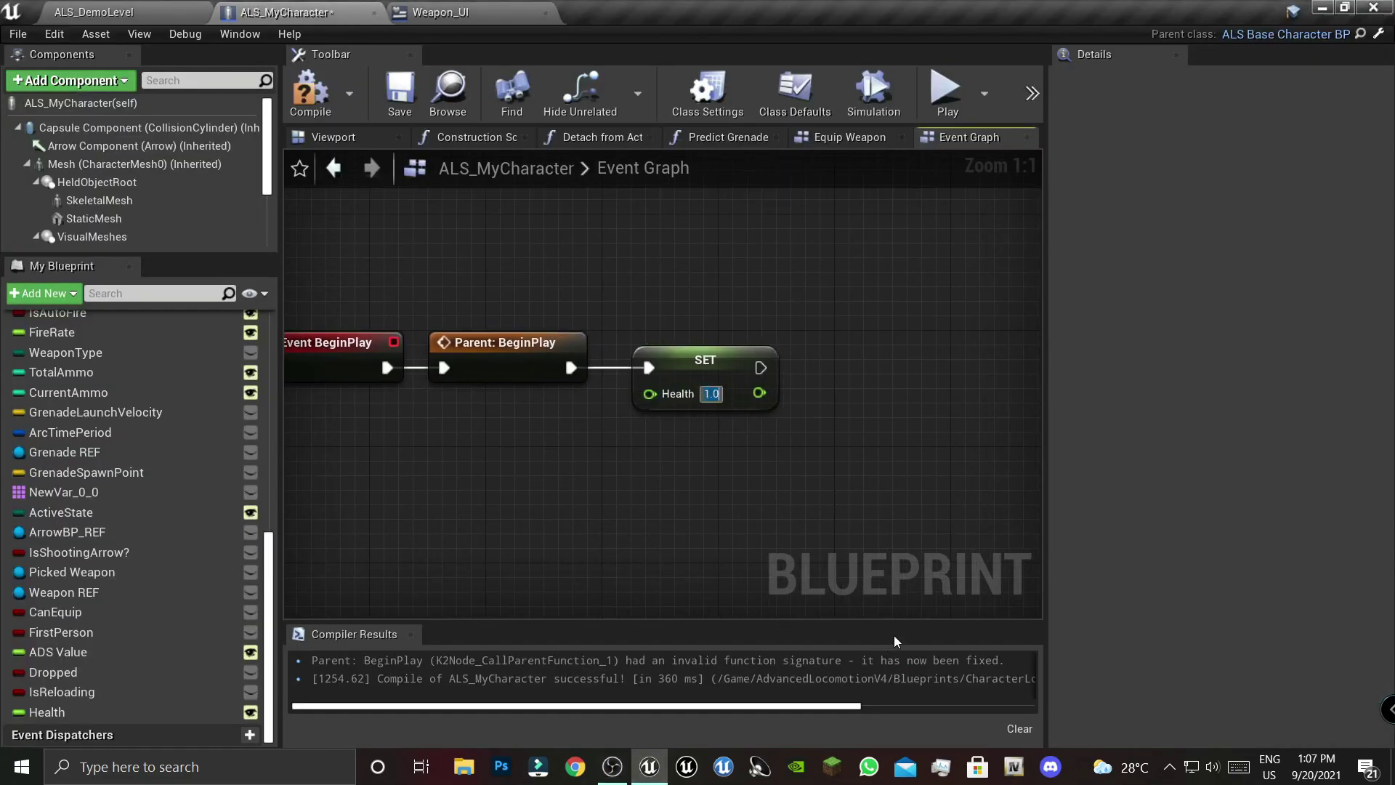
# - Commit Health's value of 1.0, preview the Weapon_UI bar nearly full, and compile and save
pyautogui.click(730, 404)
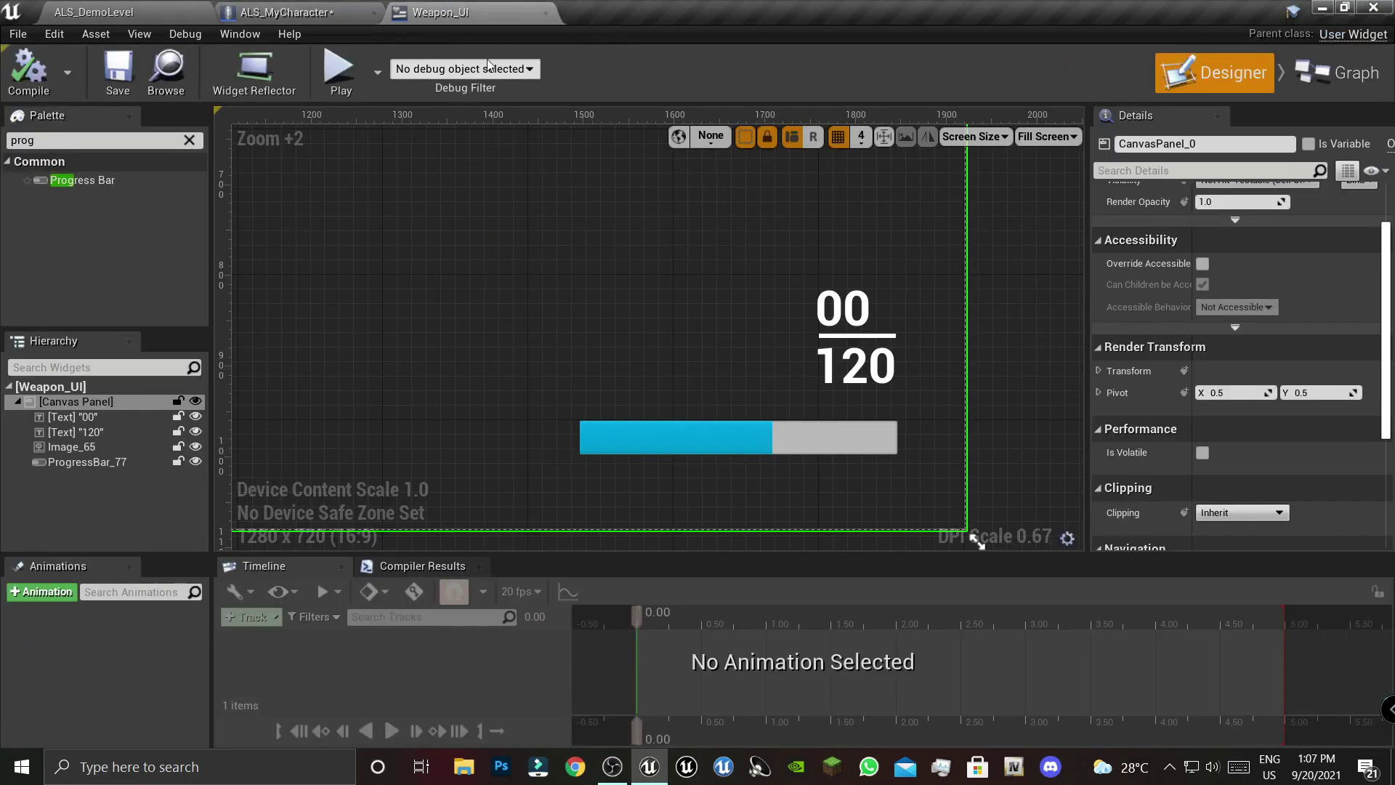
pyautogui.click(731, 445)
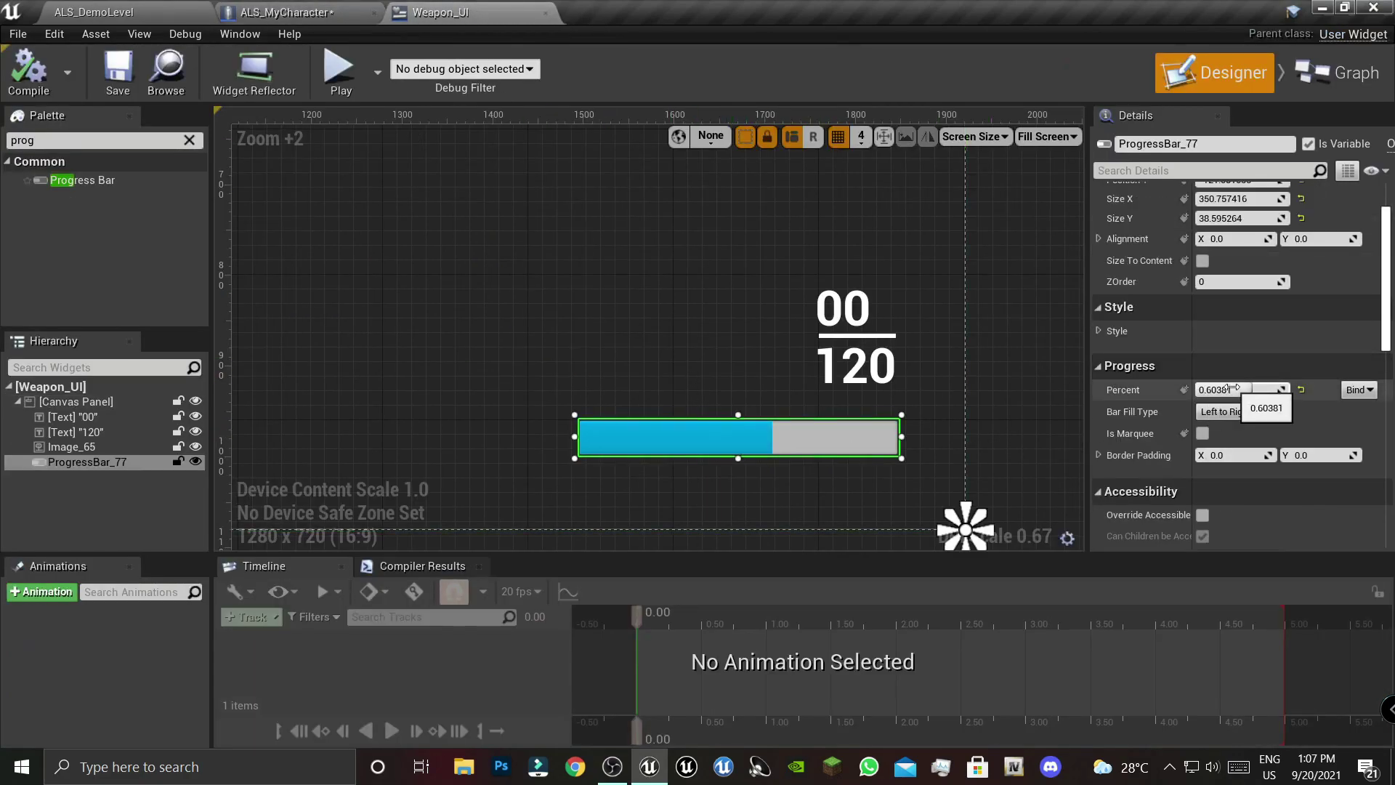
pyautogui.moveTo(1231, 388); pyautogui.dragTo(1204, 390)
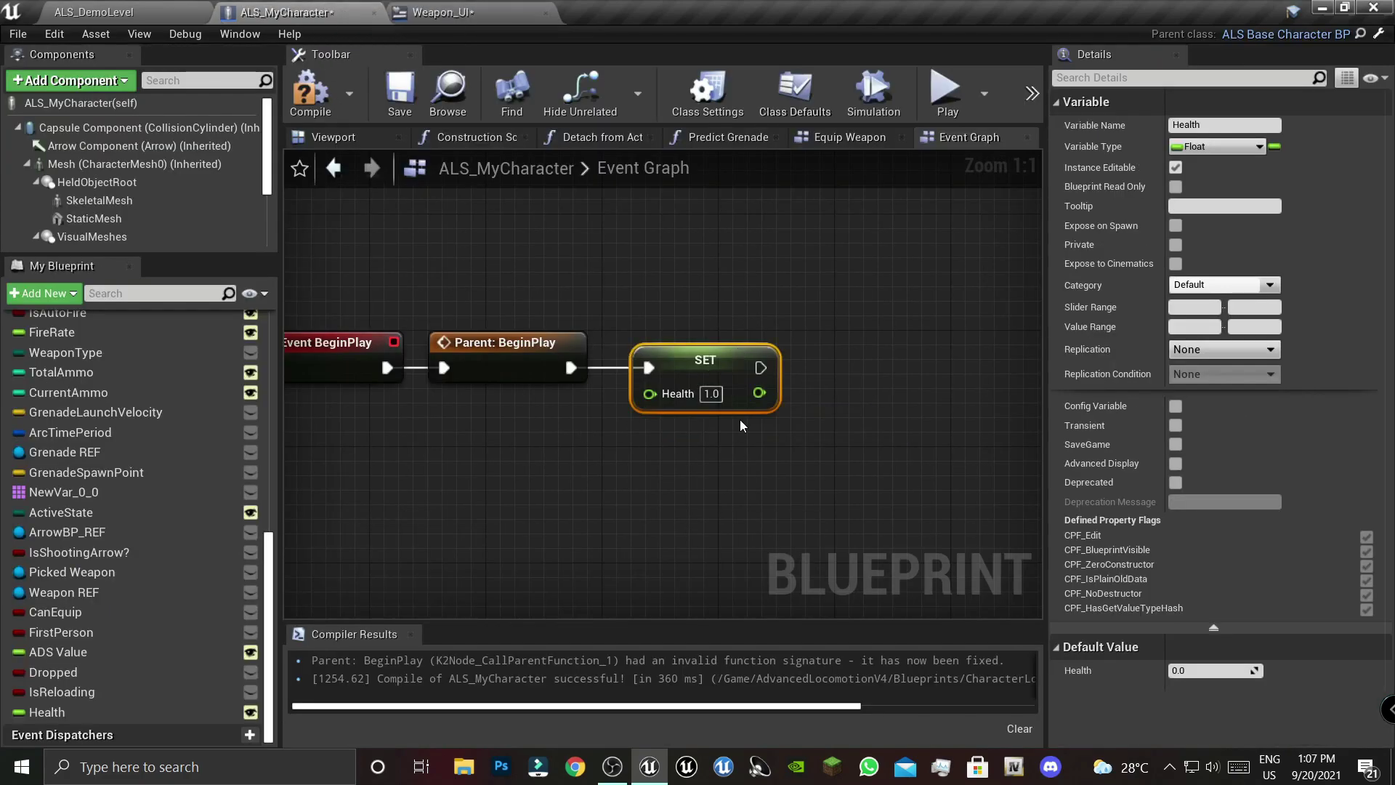
pyautogui.click(323, 91)
pyautogui.click(388, 102)
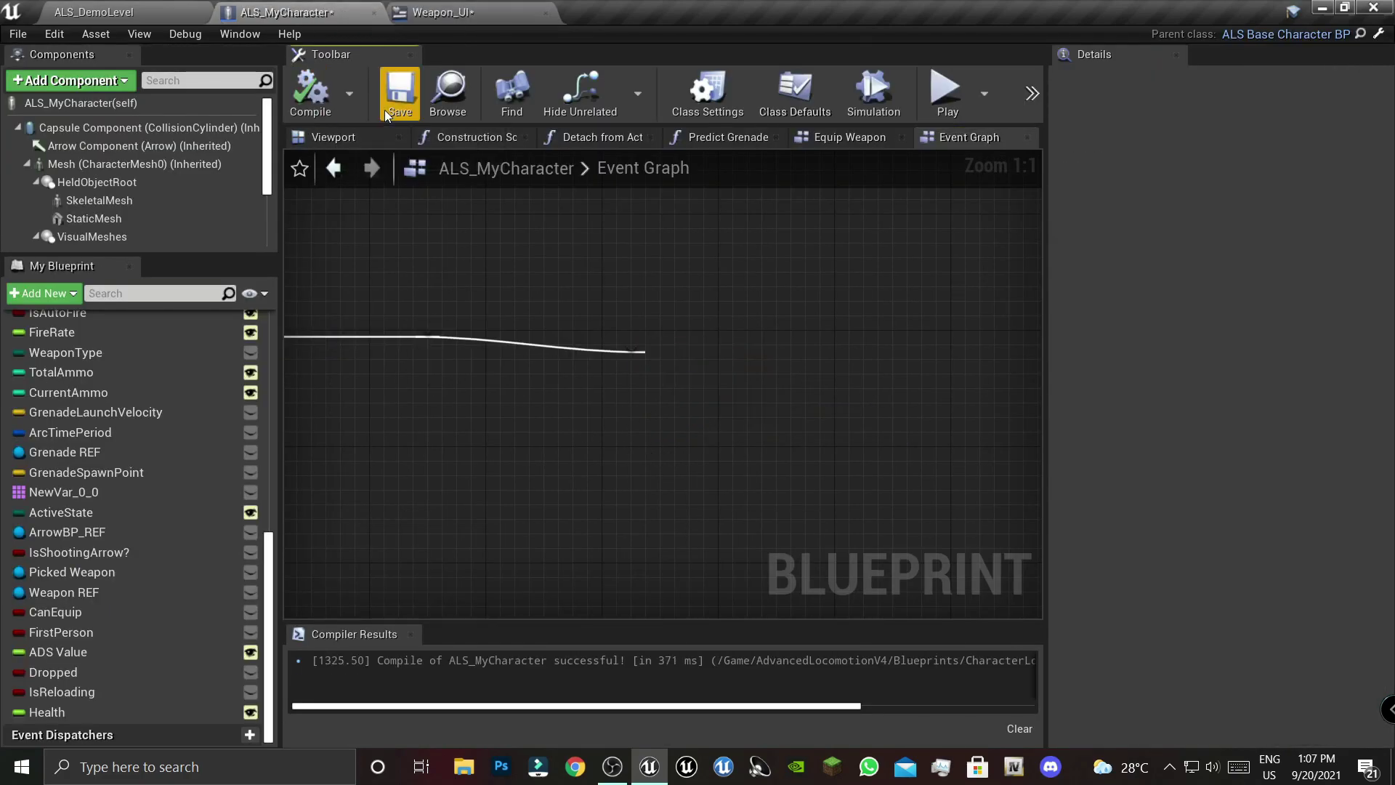
# - Move the Event BeginPlay, Parent: BeginPlay and SET Health nodes lower in the graph
pyautogui.scroll(-6, 646, 346)
pyautogui.scroll(-3, 603, 414)
pyautogui.scroll(2, 507, 274)
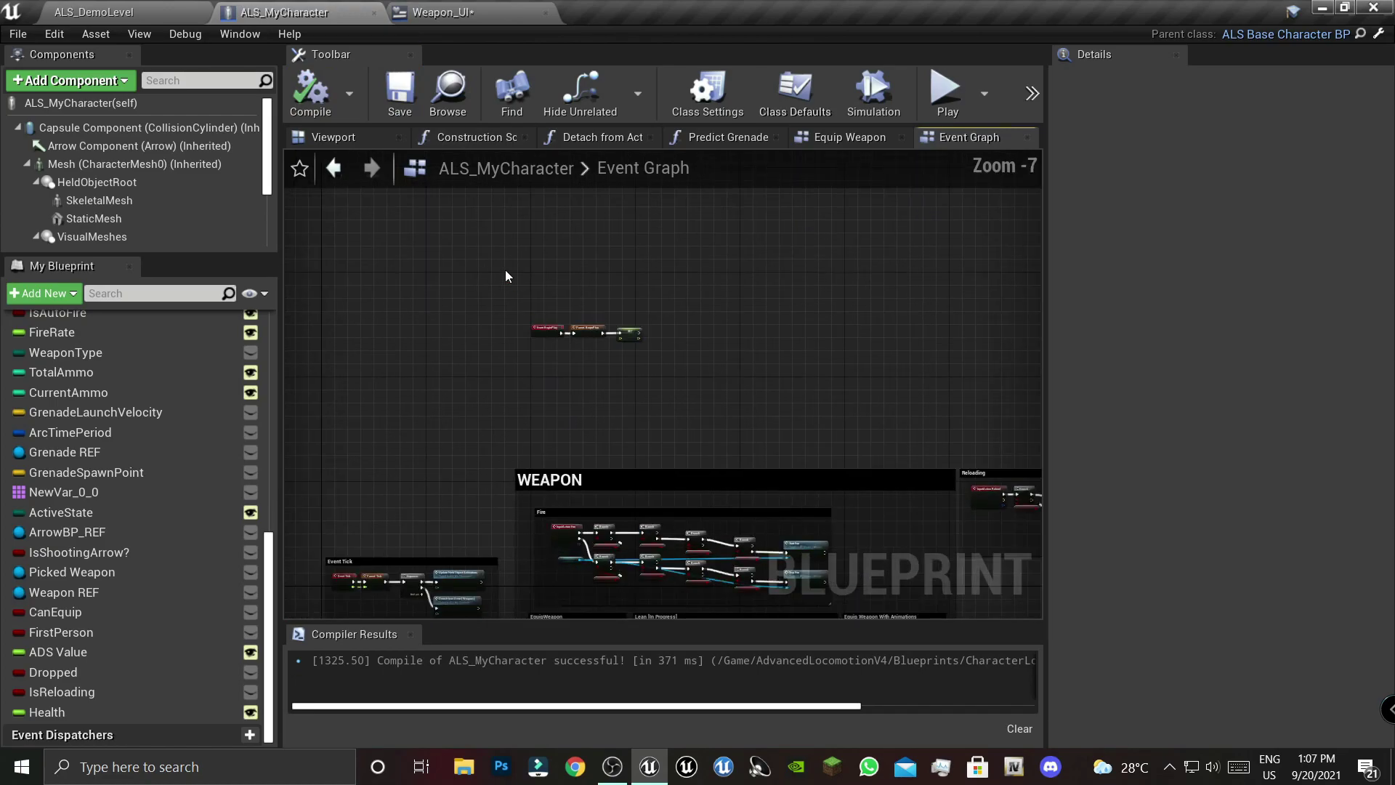
pyautogui.click(555, 333)
pyautogui.scroll(4, 508, 307)
pyautogui.scroll(3, 509, 306)
pyautogui.moveTo(509, 306); pyautogui.dragTo(511, 429)
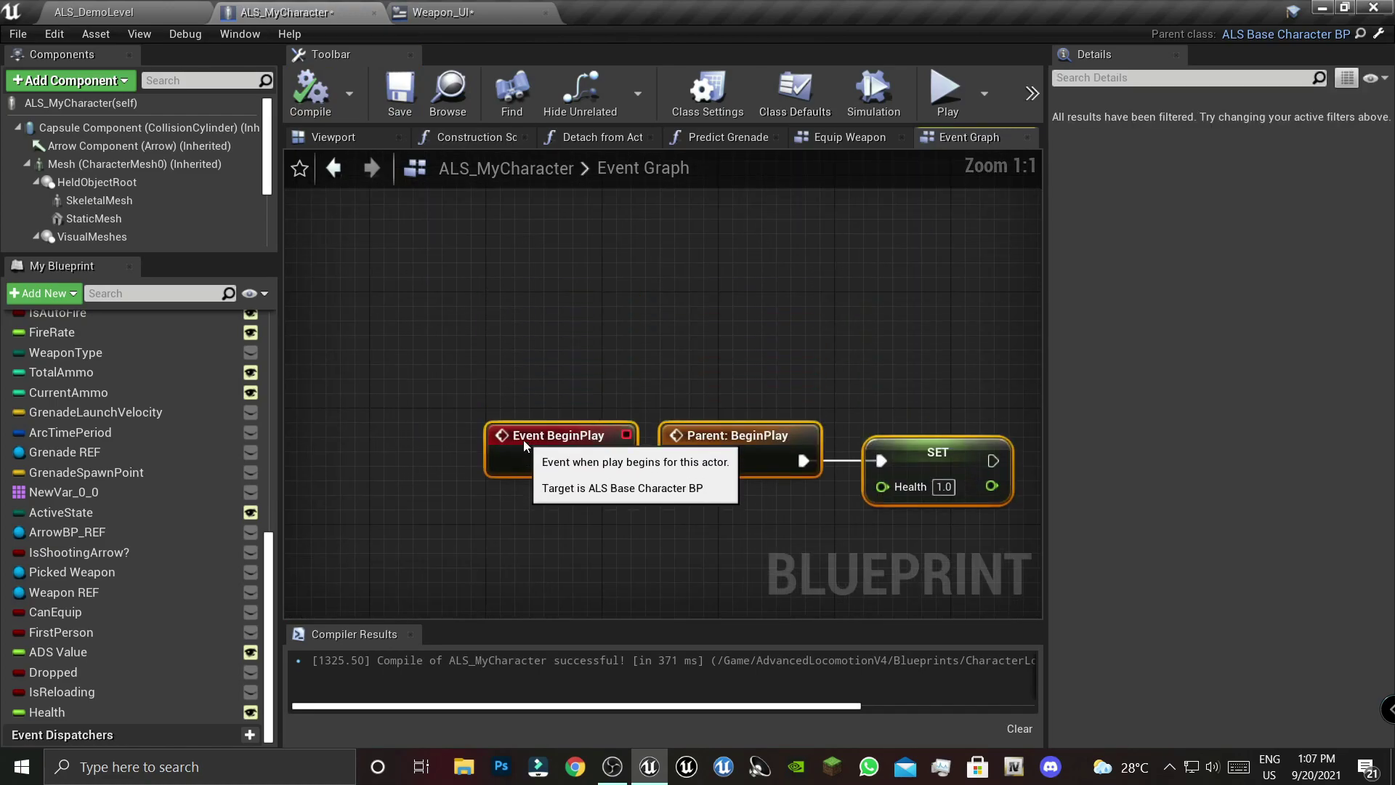
pyautogui.click(919, 532)
pyautogui.moveTo(919, 532)
pyautogui.mouseDown(button='right')
pyautogui.moveTo(622, 404)
pyautogui.moveTo(642, 392)
pyautogui.mouseUp(button='right')
pyautogui.scroll(-3, 621, 404)
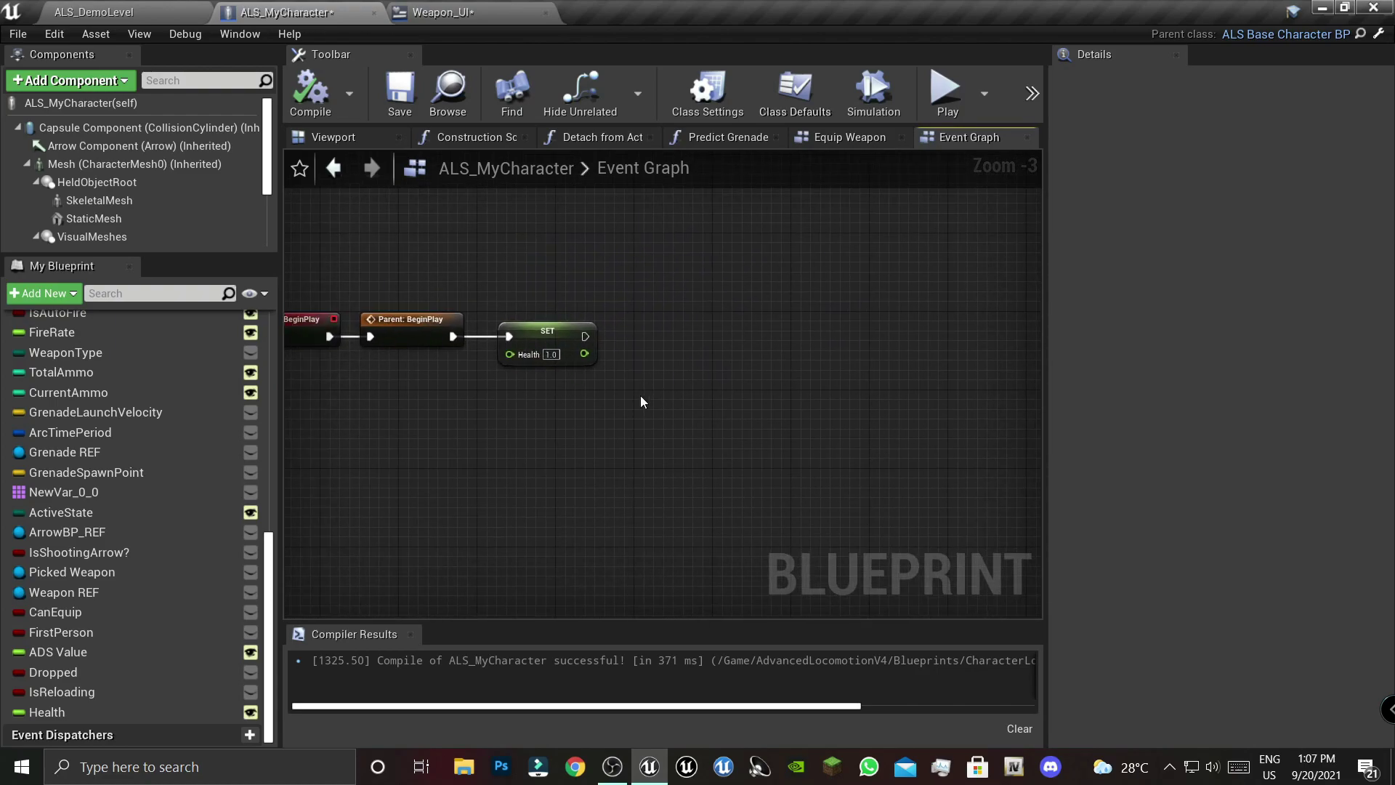
pyautogui.moveTo(595, 417); pyautogui.dragTo(679, 443, button='right')
pyautogui.scroll(3, 506, 390)
pyautogui.moveTo(472, 486); pyautogui.dragTo(701, 406, button='right')
# - Add a K keyboard event node below the BeginPlay nodes
pyautogui.rightClick(446, 452)
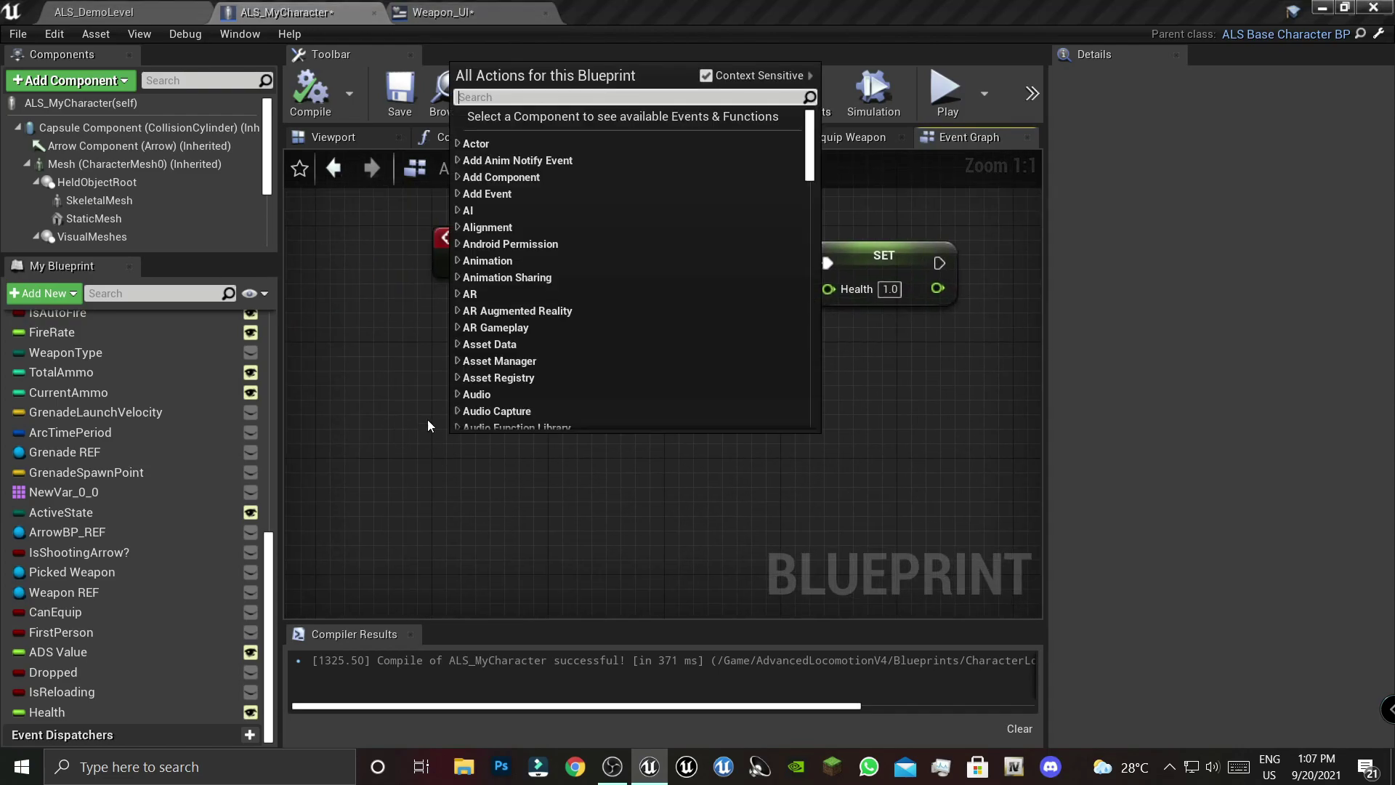
pyautogui.write('k')
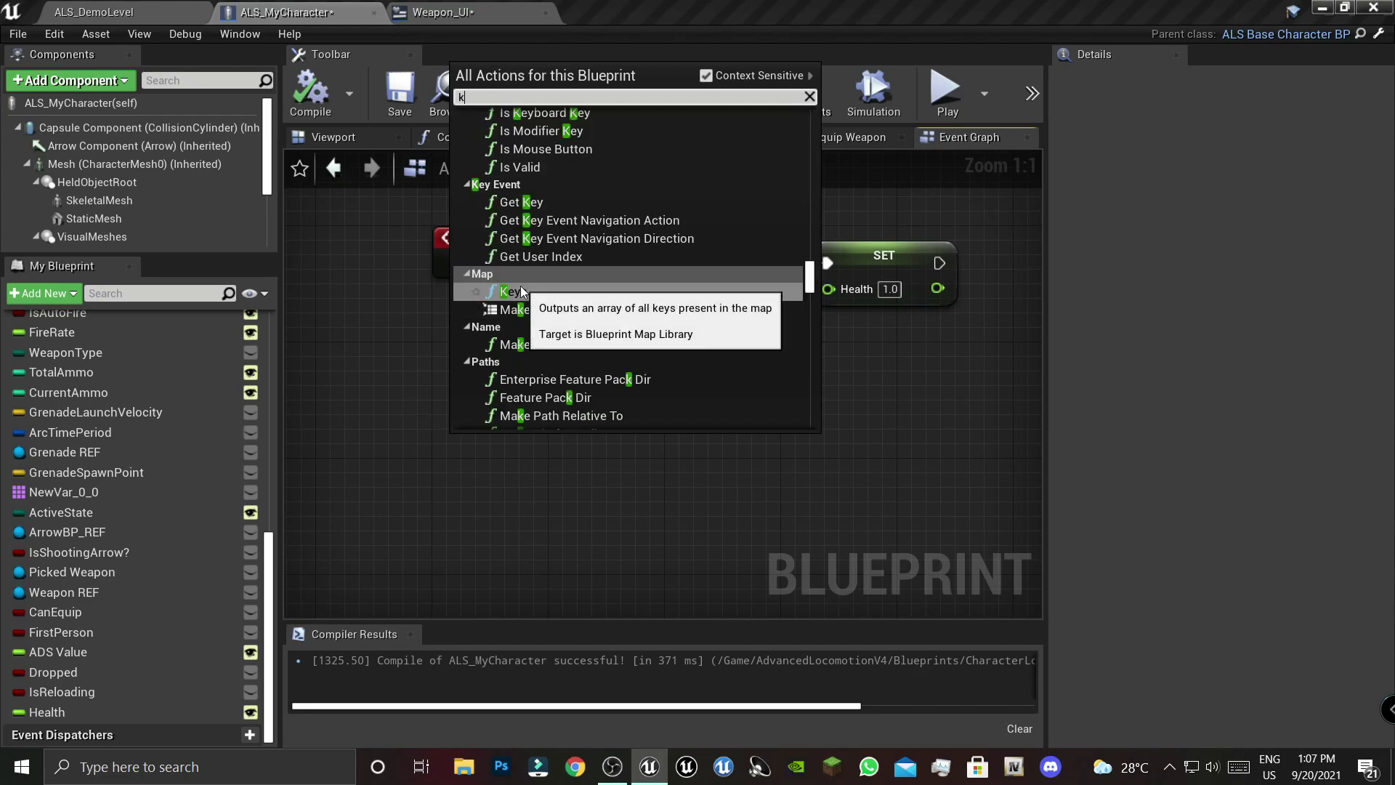
pyautogui.write(' keyb')
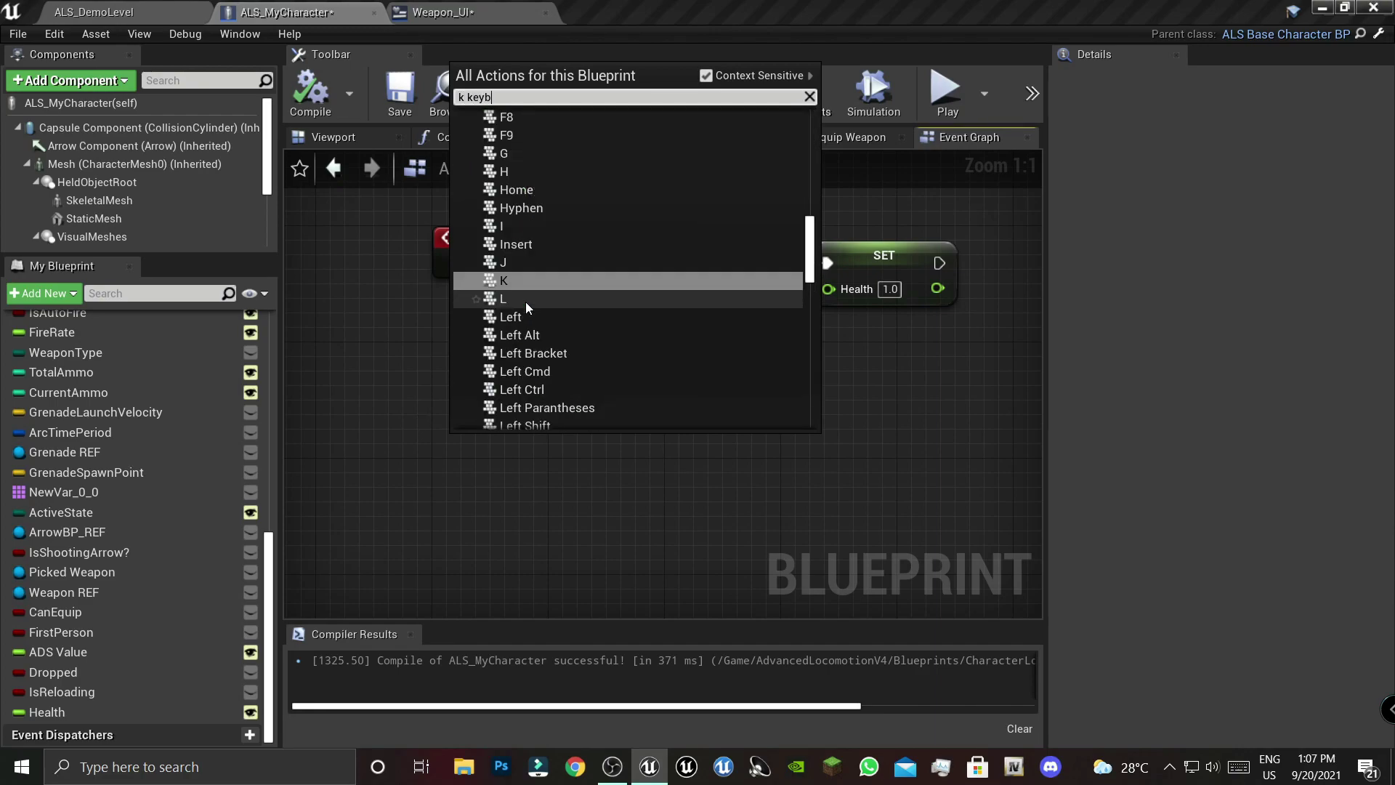
pyautogui.click(516, 283)
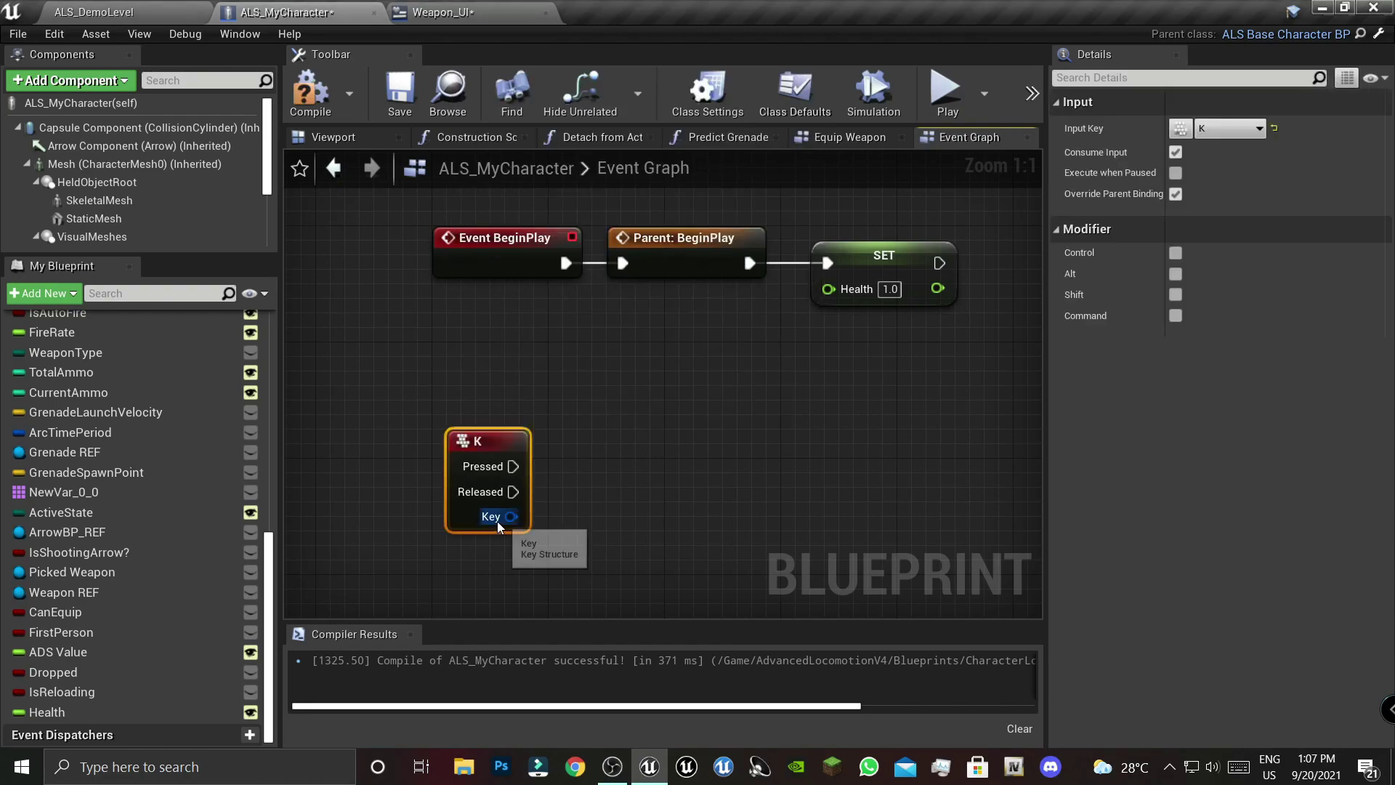
pyautogui.click(728, 509)
pyautogui.moveTo(614, 548)
pyautogui.mouseDown(button='right')
pyautogui.moveTo(529, 438)
pyautogui.moveTo(557, 437)
pyautogui.mouseUp(button='right')
# - Feed a Health getter into a Decrement Float node triggered by K Pressed
pyautogui.moveTo(47, 712)
pyautogui.mouseDown()
pyautogui.moveTo(425, 508)
pyautogui.moveTo(386, 494)
pyautogui.mouseUp()
pyautogui.click(417, 507)
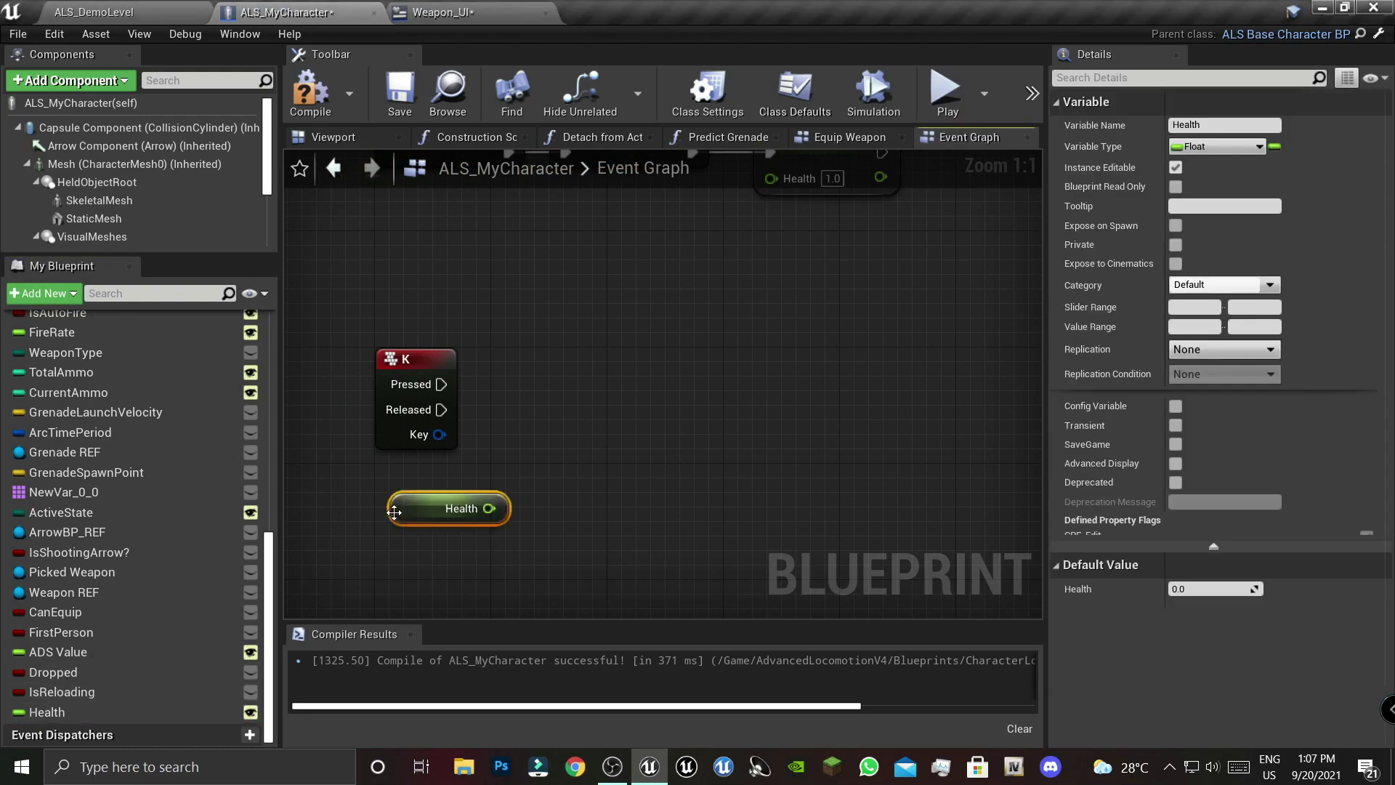
pyautogui.moveTo(417, 485)
pyautogui.mouseDown()
pyautogui.moveTo(418, 500)
pyautogui.moveTo(557, 428)
pyautogui.mouseUp()
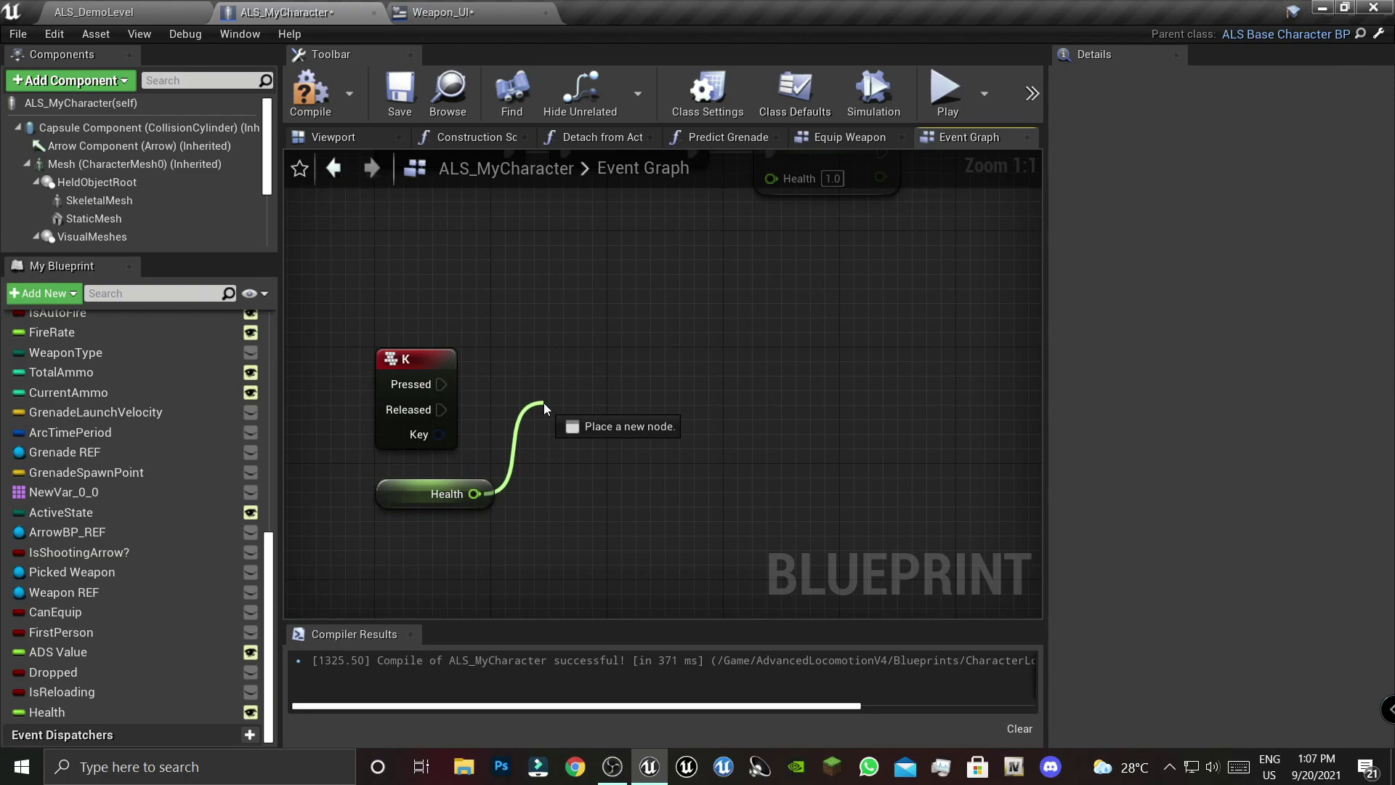
pyautogui.moveTo(543, 403); pyautogui.dragTo(544, 402)
pyautogui.write('decr')
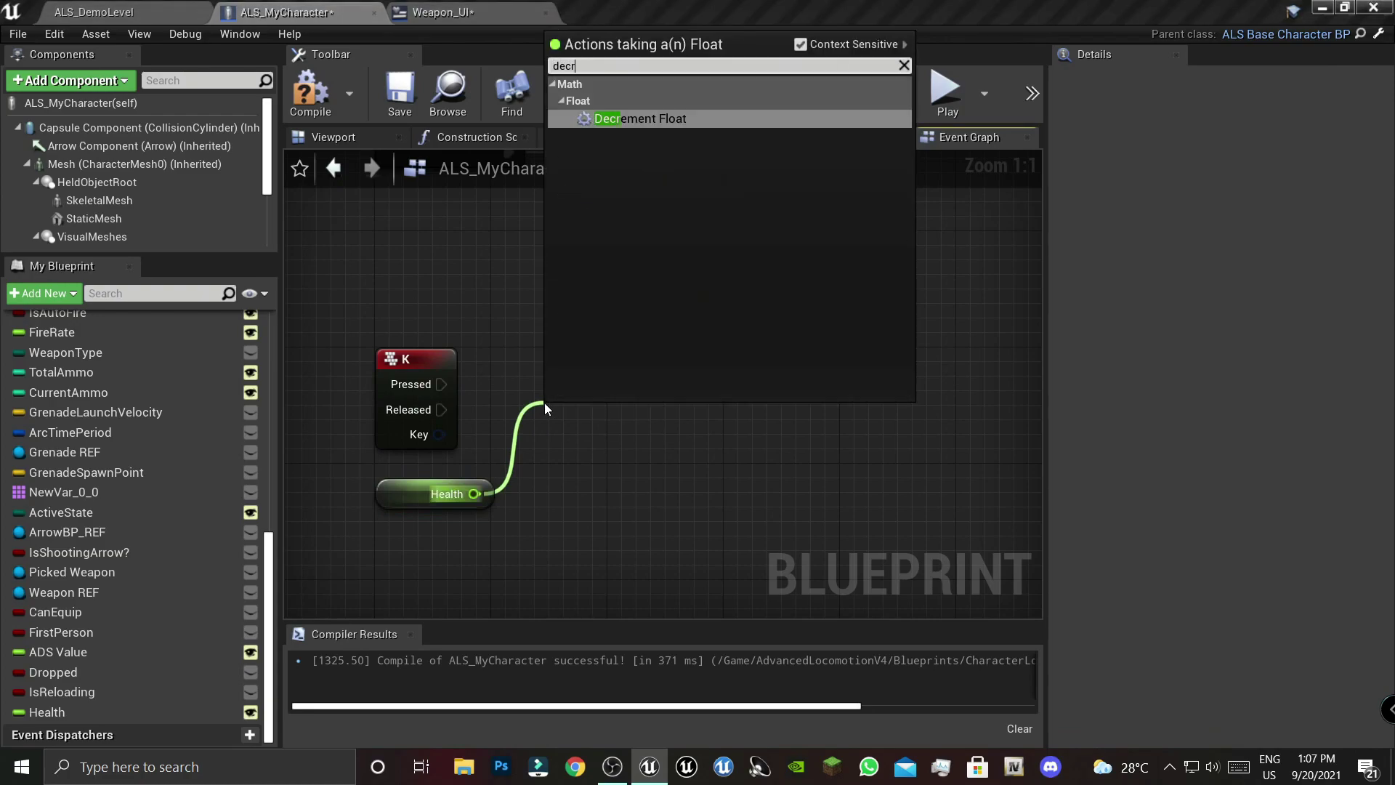
pyautogui.click(620, 120)
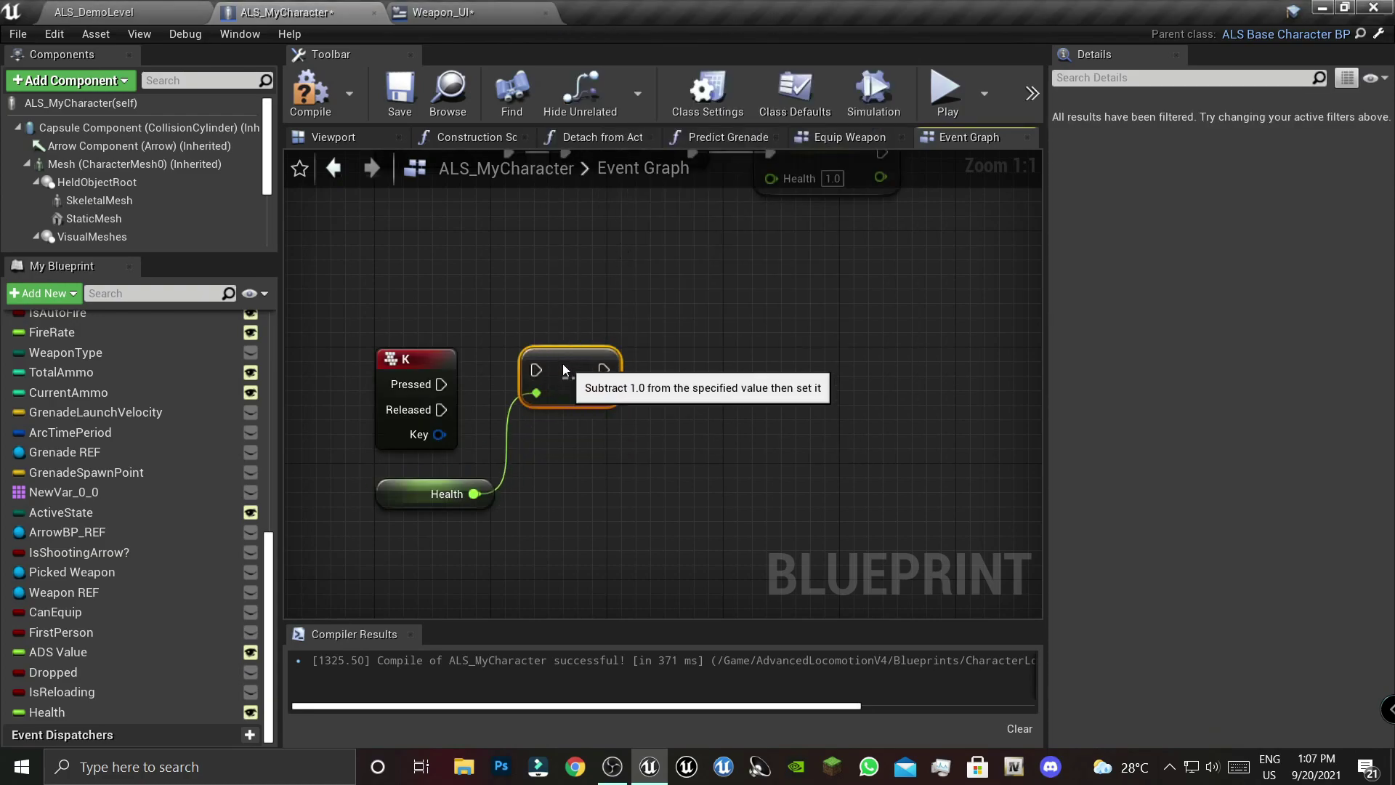
pyautogui.moveTo(568, 372); pyautogui.dragTo(553, 357)
pyautogui.moveTo(441, 384); pyautogui.dragTo(476, 386)
pyautogui.moveTo(570, 349); pyautogui.dragTo(571, 379)
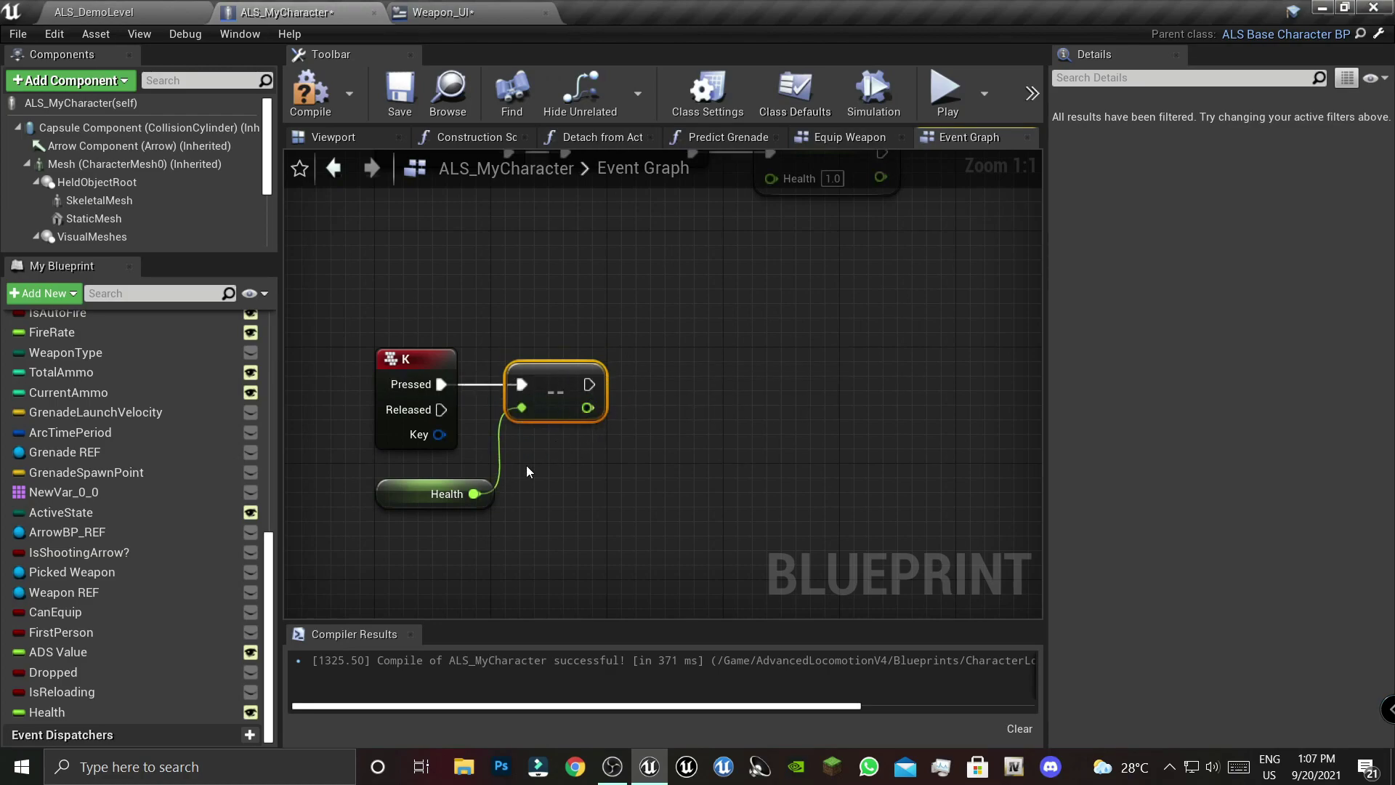
# - Add a SET Health node after the decrement and save the Blueprint
pyautogui.moveTo(47, 712)
pyautogui.mouseDown()
pyautogui.moveTo(574, 424)
pyautogui.moveTo(741, 388)
pyautogui.moveTo(692, 401)
pyautogui.moveTo(709, 396)
pyautogui.mouseUp()
pyautogui.click(822, 446)
pyautogui.click(399, 90)
pyautogui.moveTo(429, 334); pyautogui.dragTo(425, 371, button='right')
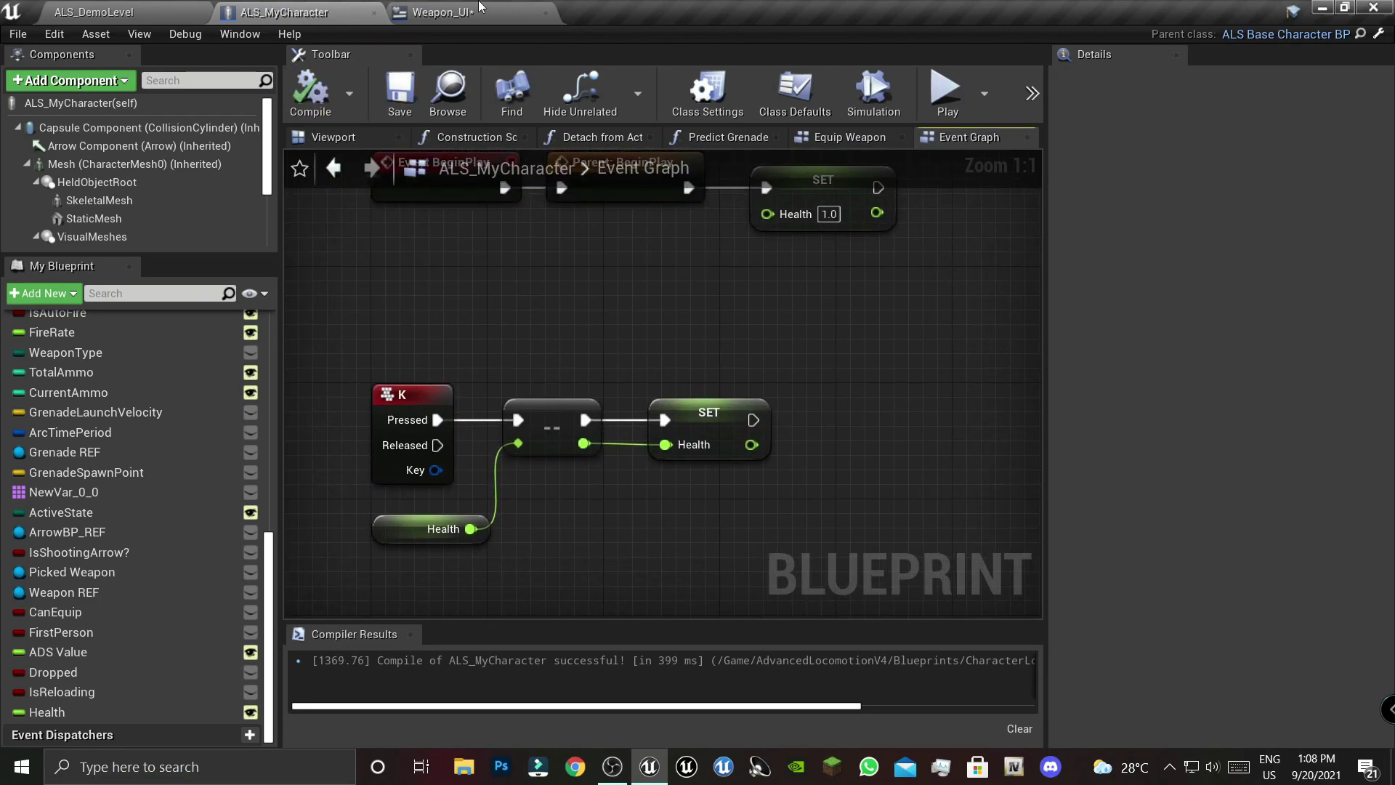
# - Place a Health getter node beside Event Tick's Sequence node
pyautogui.scroll(-1, 623, 316)
pyautogui.scroll(-3, 622, 315)
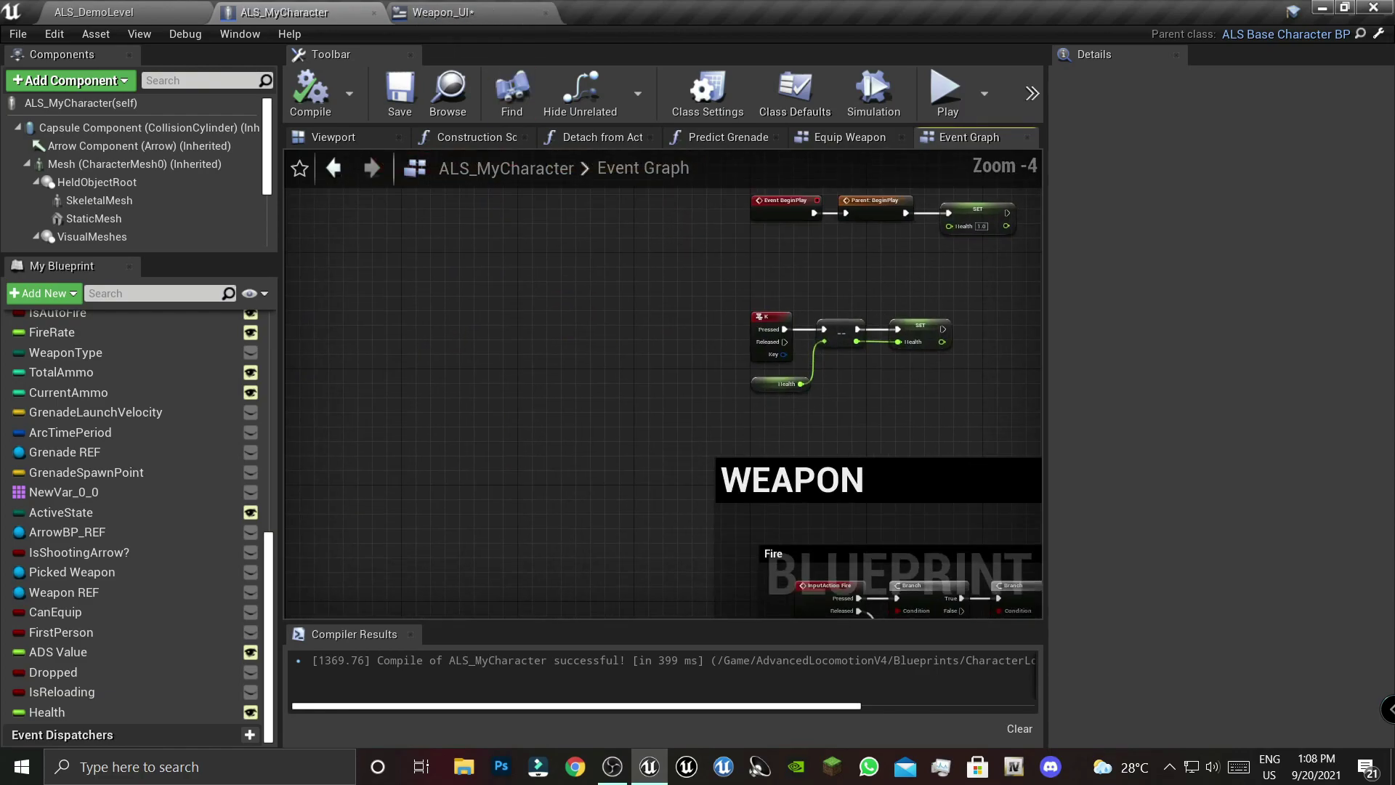
pyautogui.scroll(-3, 622, 315)
pyautogui.scroll(5, 623, 315)
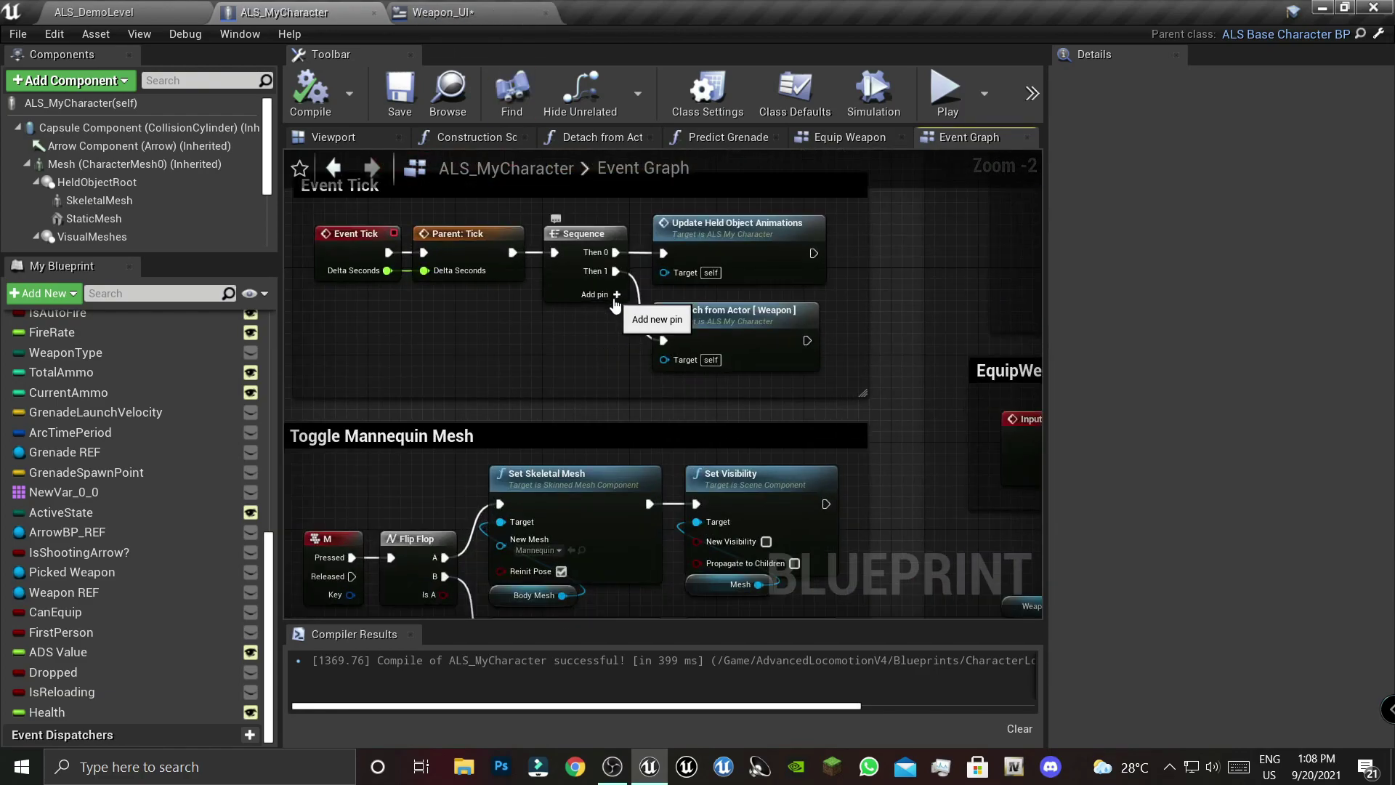
pyautogui.click(609, 302)
pyautogui.moveTo(609, 303); pyautogui.dragTo(593, 501, button='right')
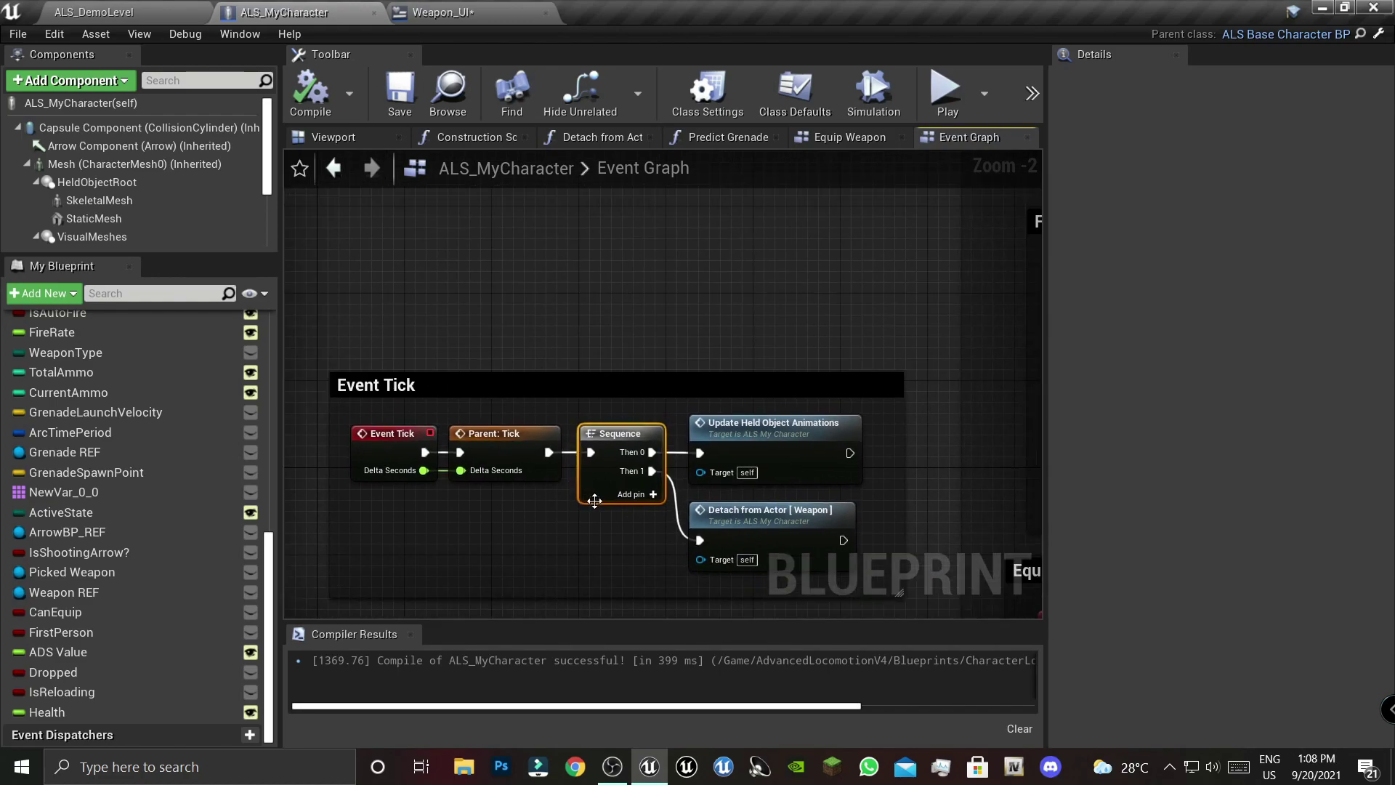
pyautogui.scroll(2, 648, 499)
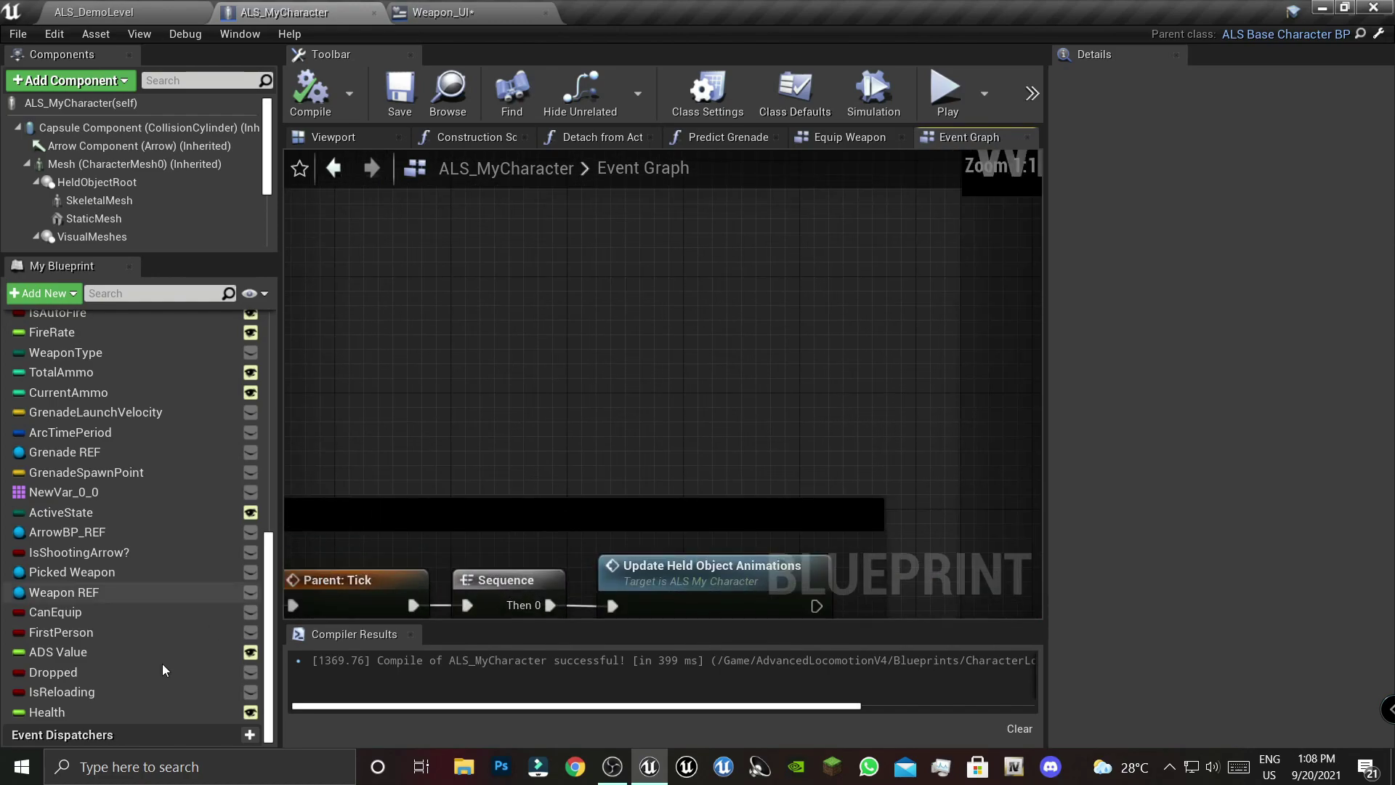
pyautogui.moveTo(119, 715); pyautogui.dragTo(669, 362)
pyautogui.click(686, 365)
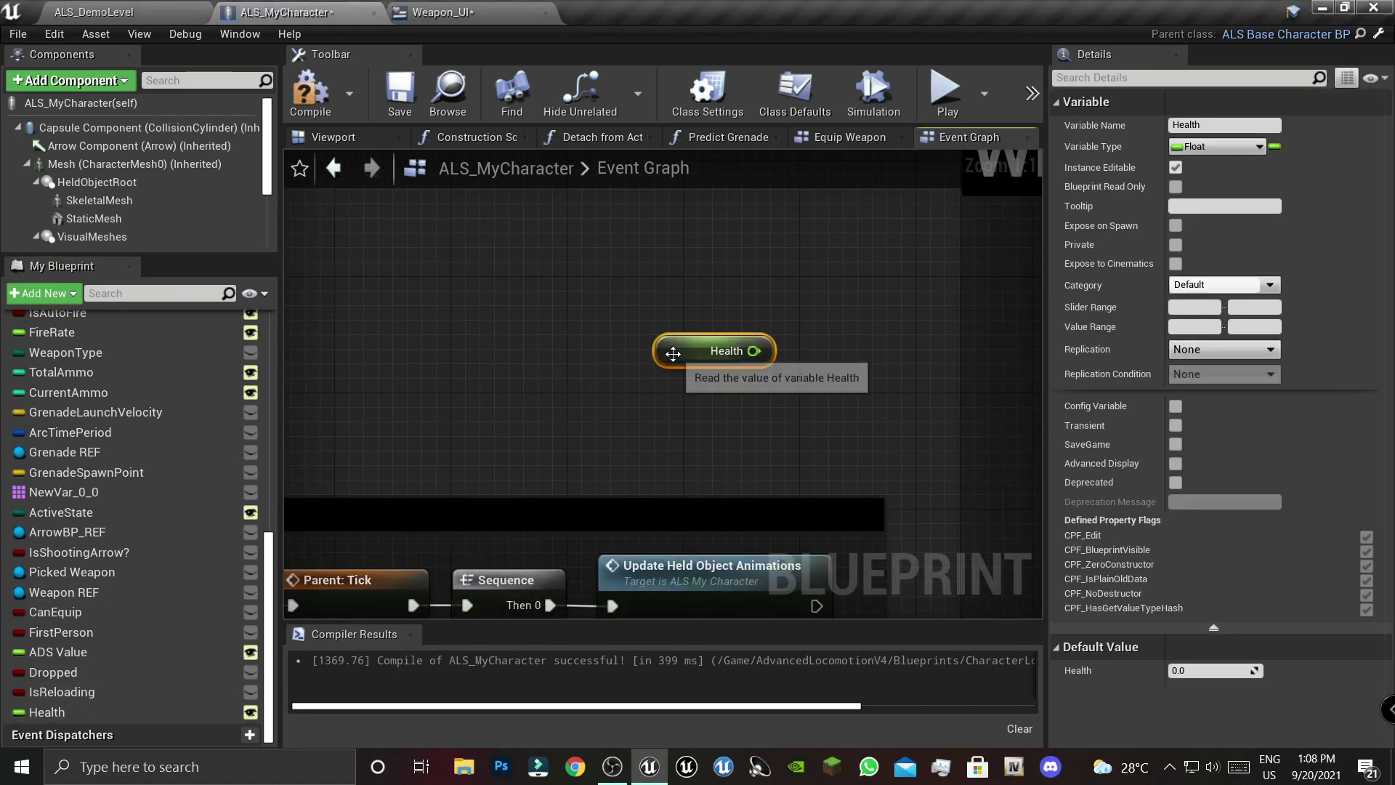
# - Add a Print String node with Health wired into In String through a conversion node
pyautogui.rightClick(741, 298)
pyautogui.write('print')
pyautogui.press('Return')
pyautogui.moveTo(680, 379); pyautogui.dragTo(758, 369)
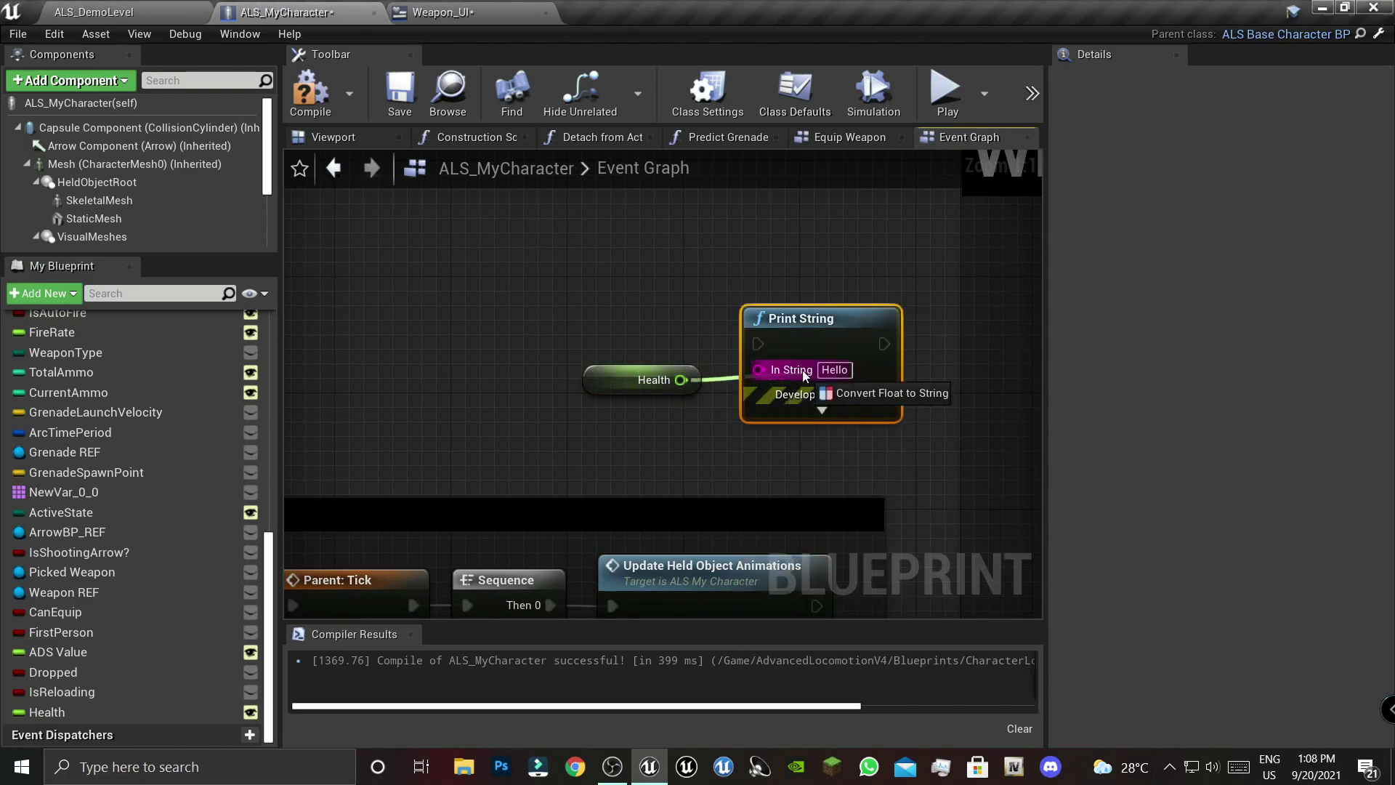
pyautogui.moveTo(654, 380)
pyautogui.mouseDown()
pyautogui.moveTo(654, 407)
pyautogui.moveTo(685, 386)
pyautogui.mouseUp()
pyautogui.keyDown('ctrl'); pyautogui.click(683, 378); pyautogui.keyUp('ctrl')
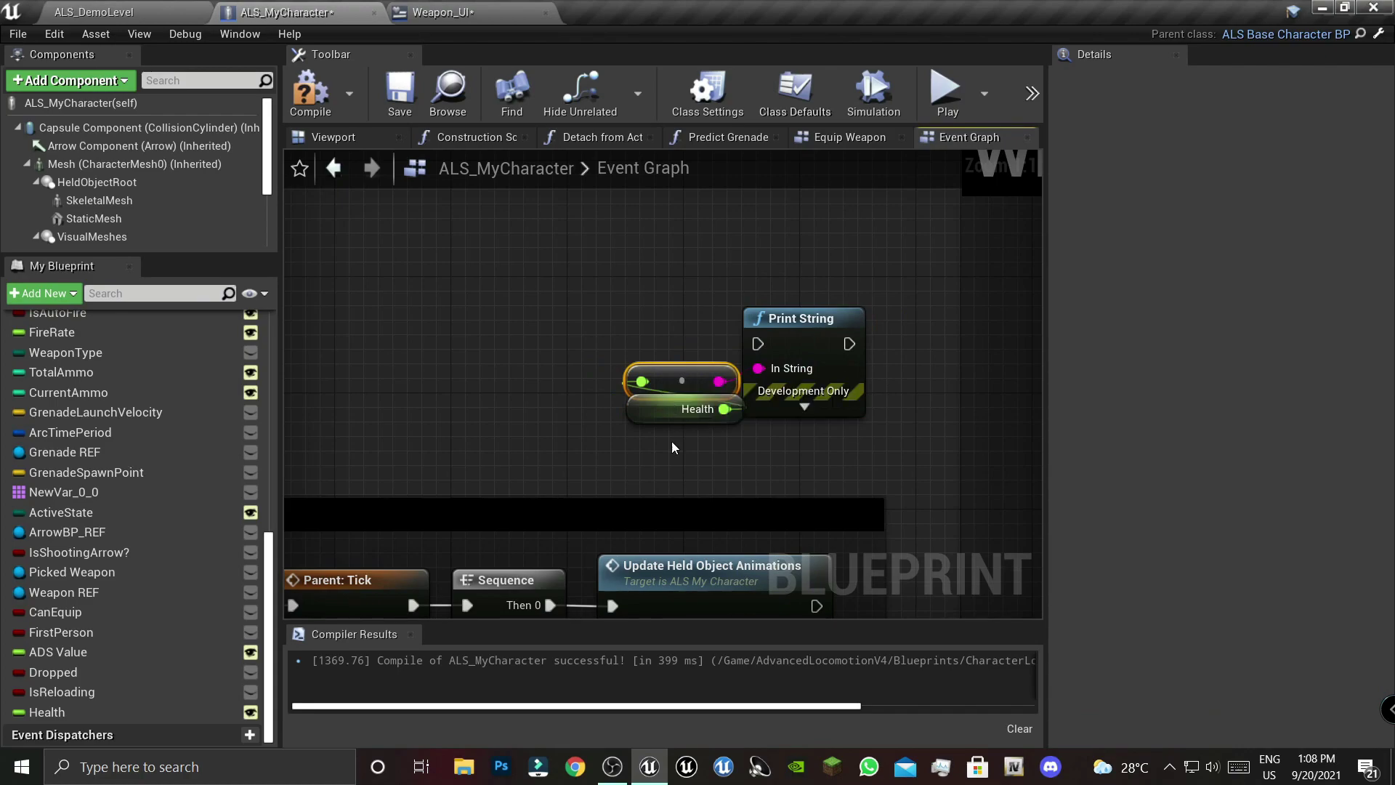
pyautogui.click(558, 465)
pyautogui.moveTo(557, 611); pyautogui.dragTo(554, 534, button='right')
# - Run Print String from Sequence Then 2 and play-test, watching Health fall from 1.0 to negative values
pyautogui.moveTo(546, 541); pyautogui.dragTo(753, 228)
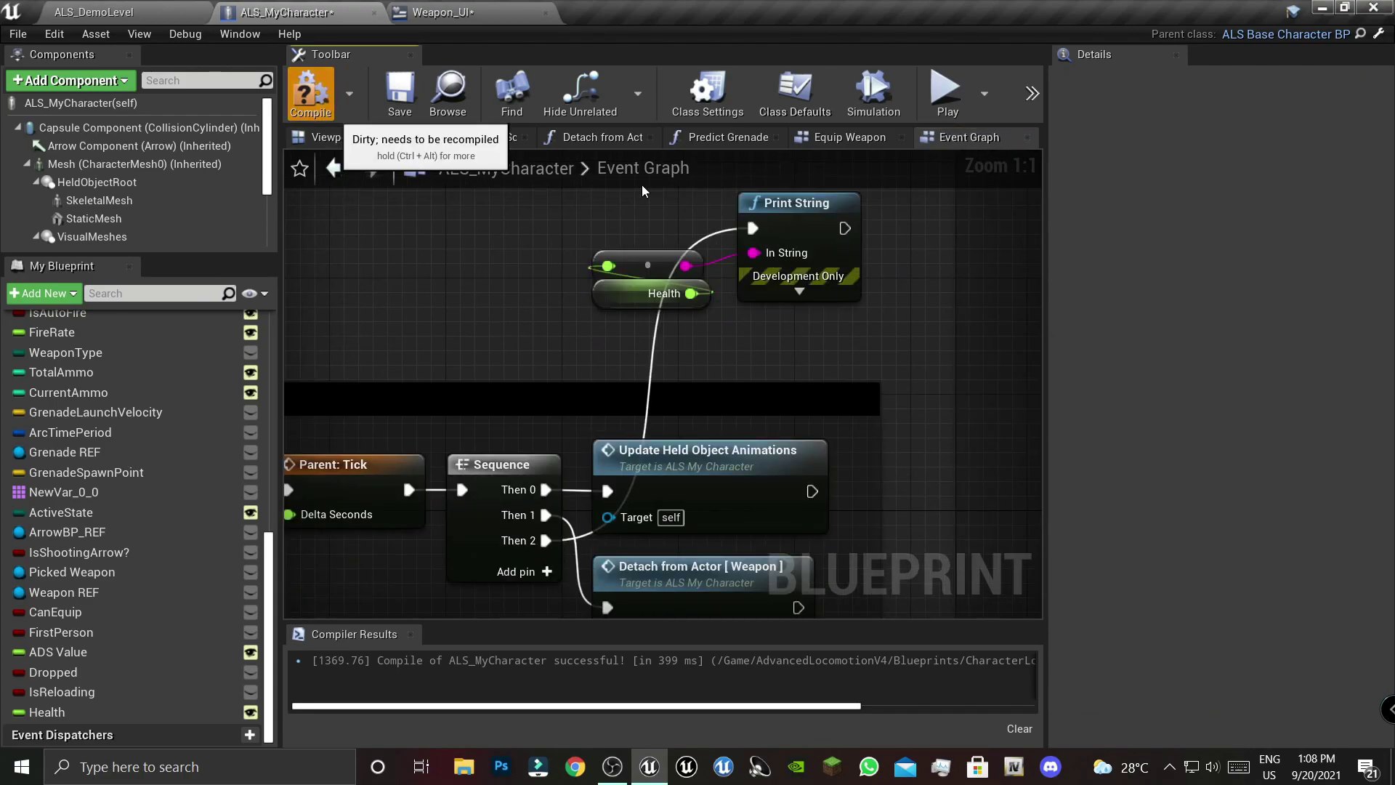
pyautogui.click(944, 93)
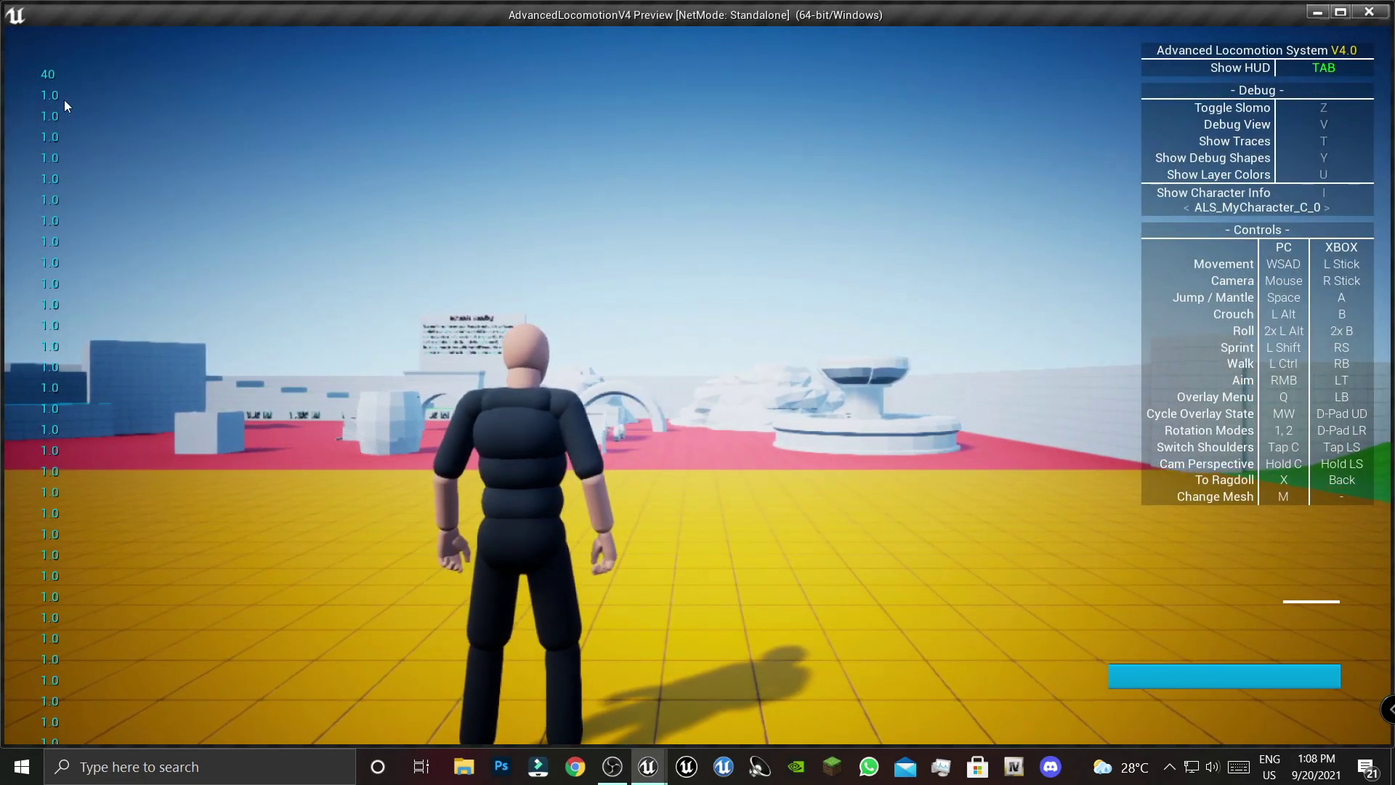
pyautogui.click(555, 203)
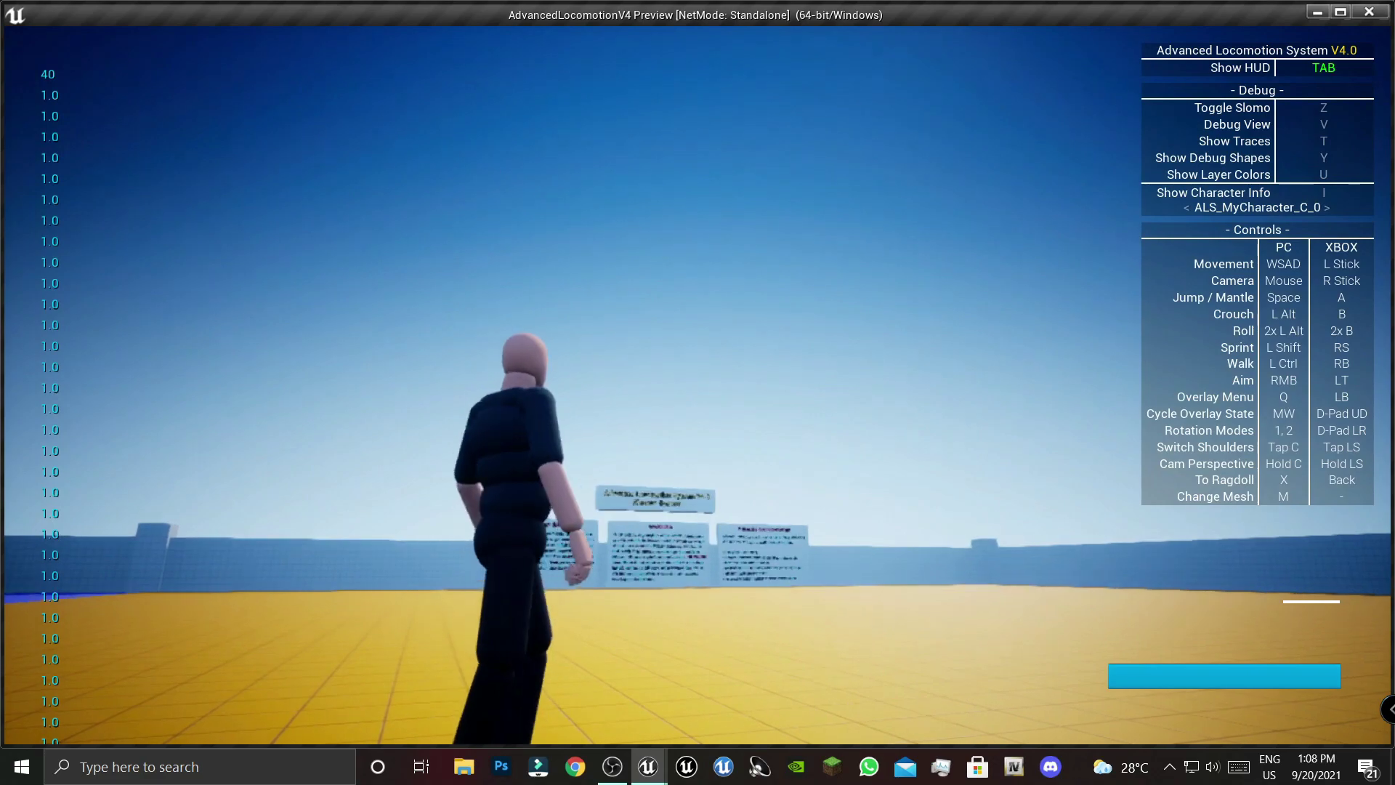
pyautogui.moveTo(697, 393)
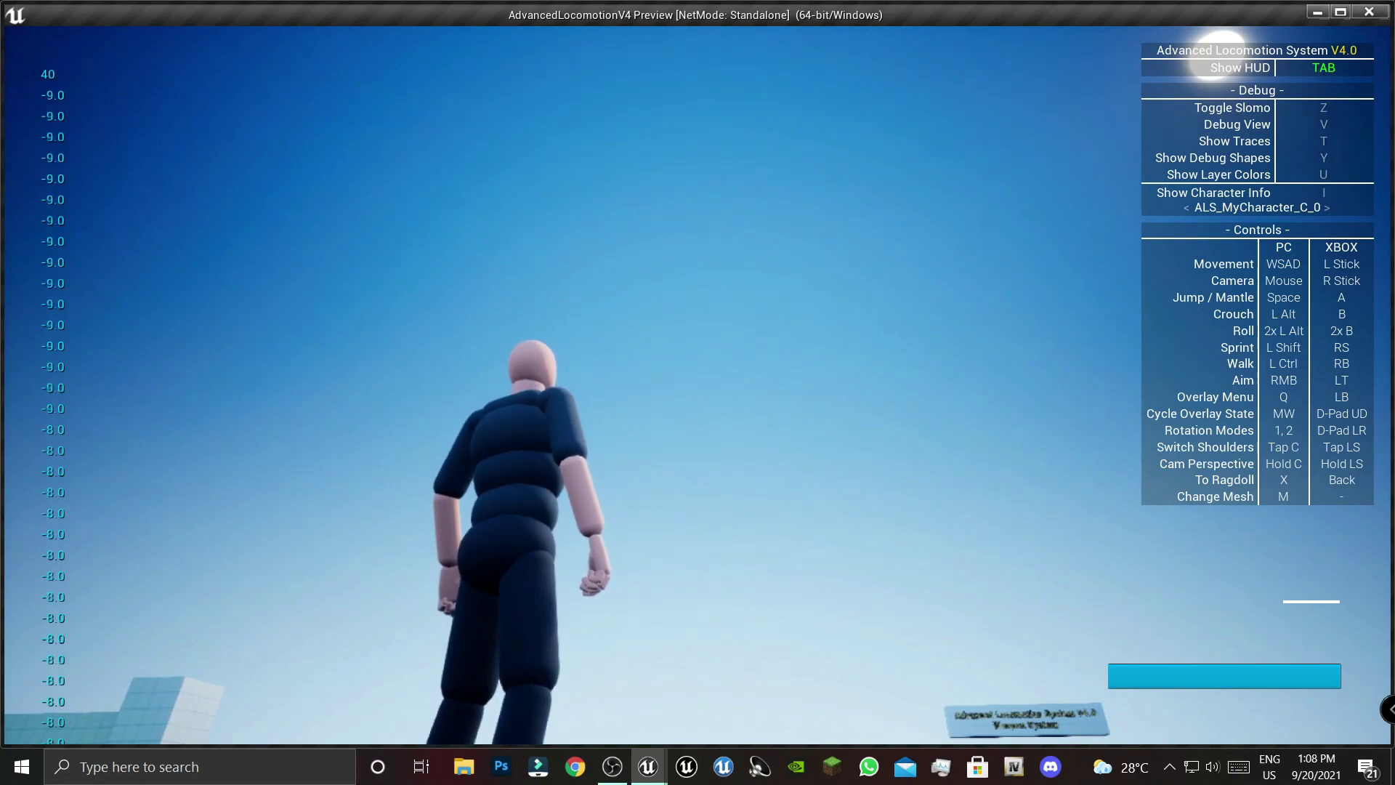
pyautogui.press('Escape')
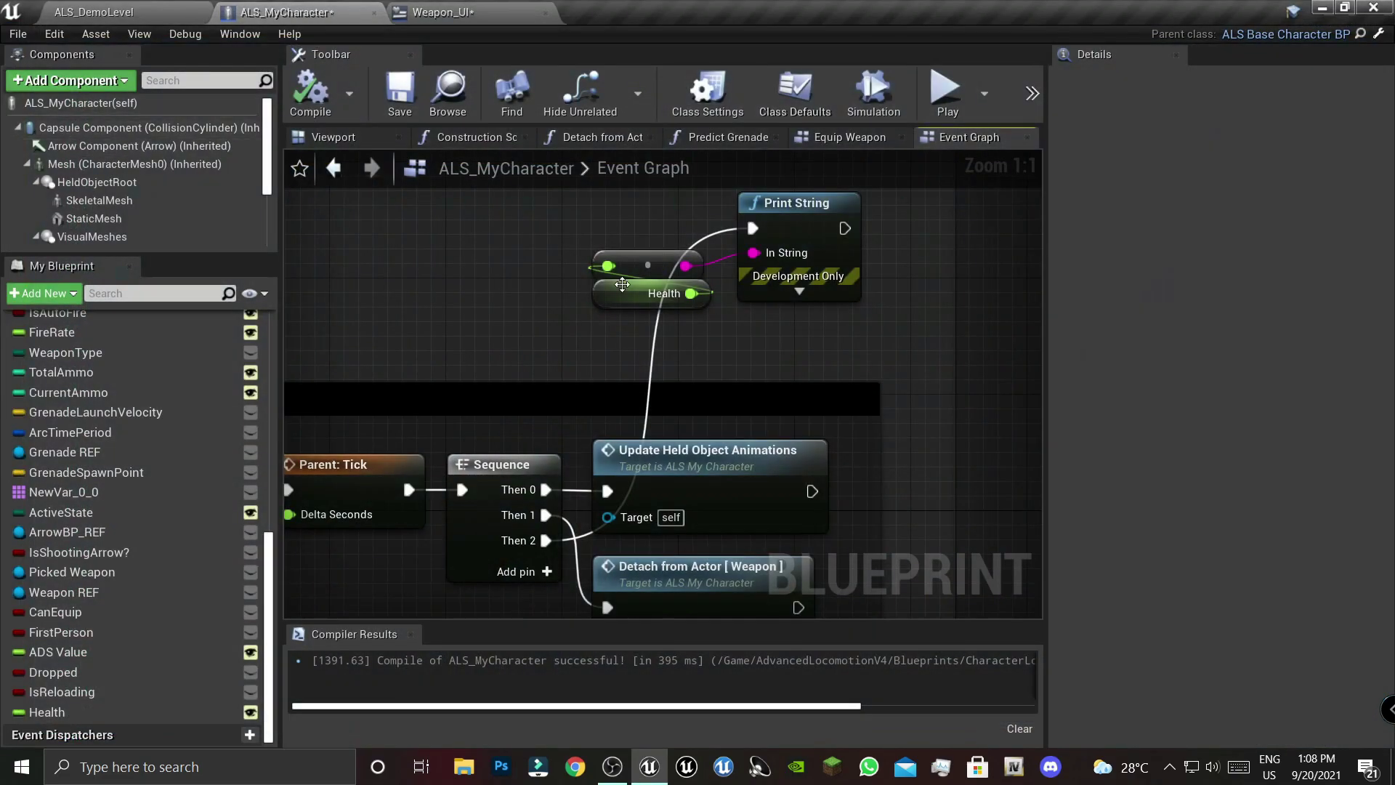
# - Delete the Decrement Float node from the K key Health chain
pyautogui.scroll(-5, 622, 284)
pyautogui.moveTo(622, 284); pyautogui.dragTo(601, 423, button='right')
pyautogui.scroll(4, 513, 329)
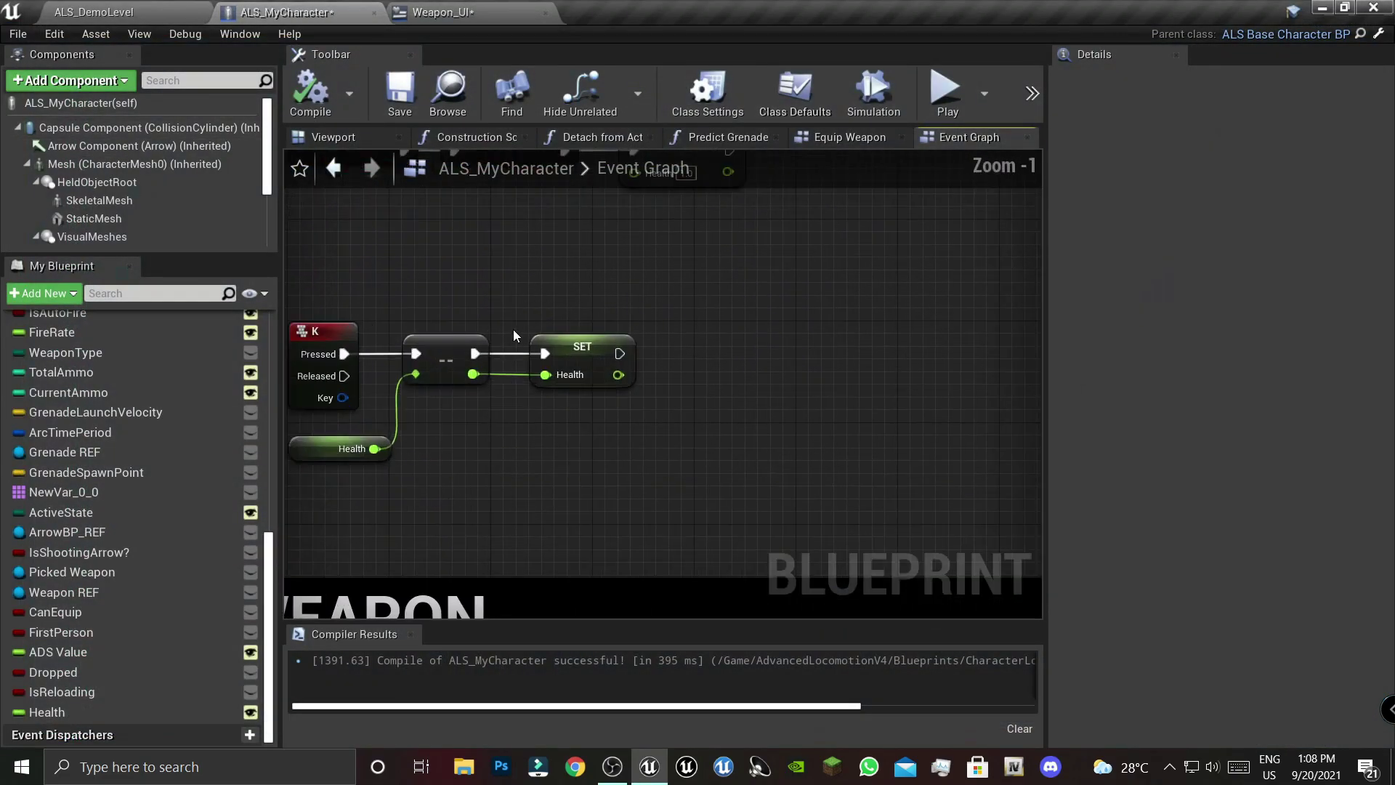
pyautogui.click(427, 365)
pyautogui.click(362, 447)
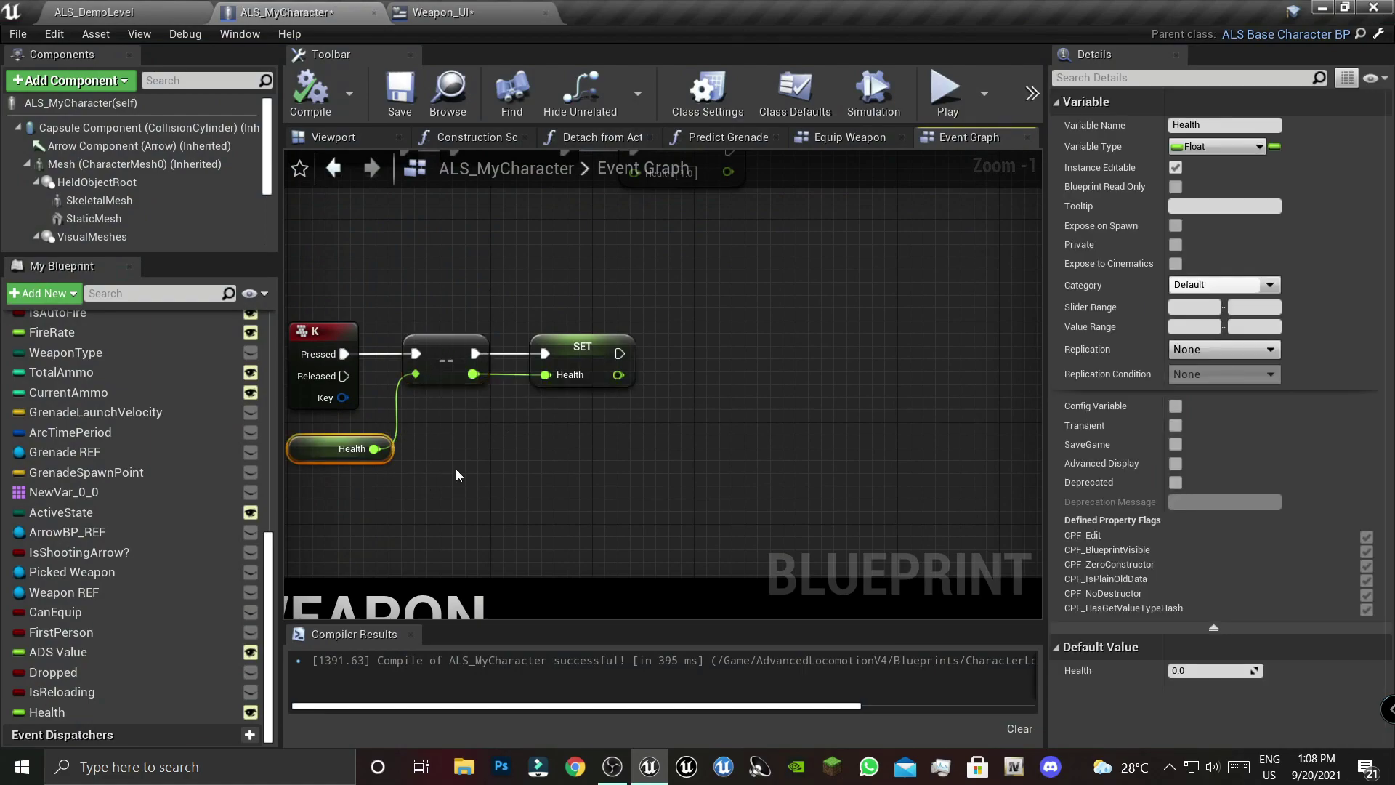
pyautogui.click(450, 383)
pyautogui.scroll(1, 501, 443)
pyautogui.press('Delete')
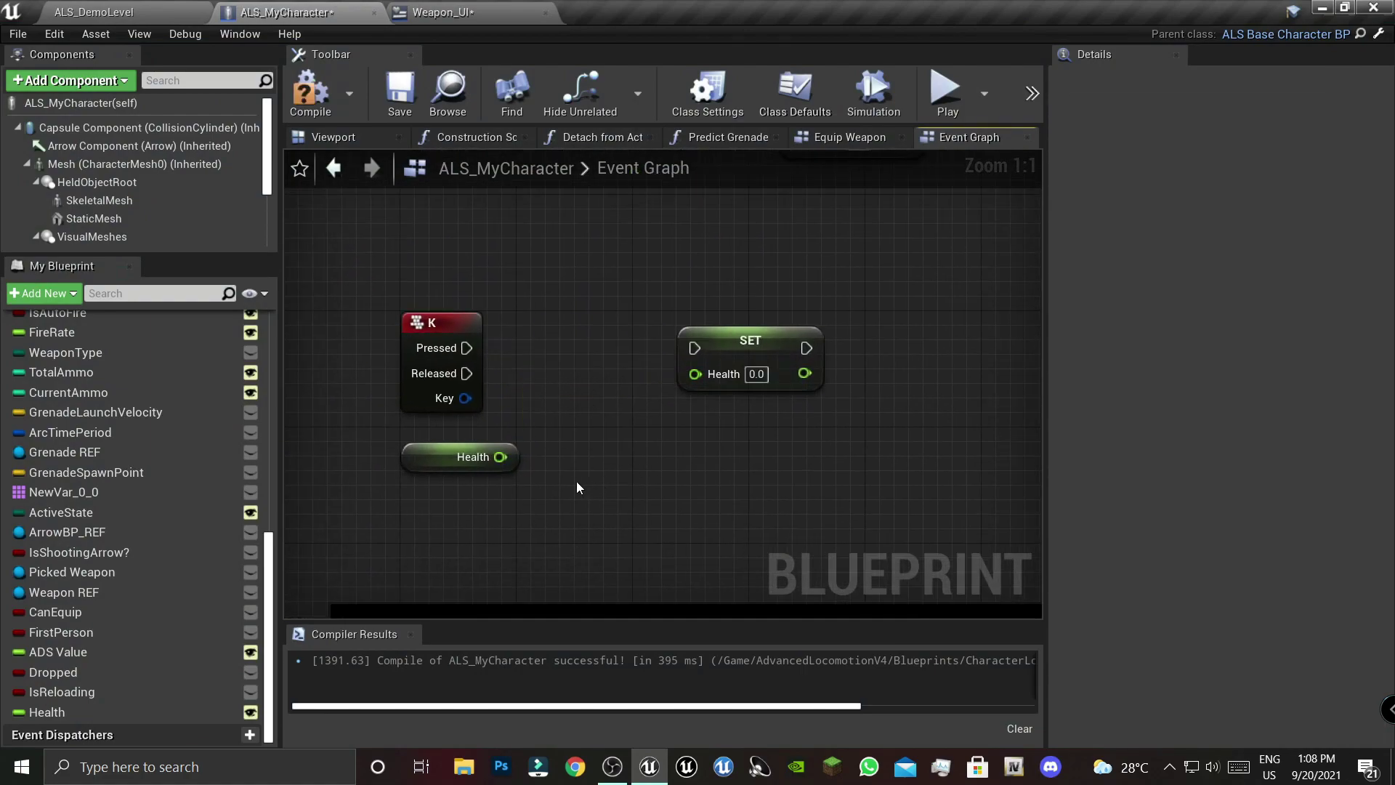
# - Subtract 0.1 from Health, wire the result and K Pressed into SET Health, and compile
pyautogui.moveTo(494, 461); pyautogui.dragTo(588, 457)
pyautogui.write('-')
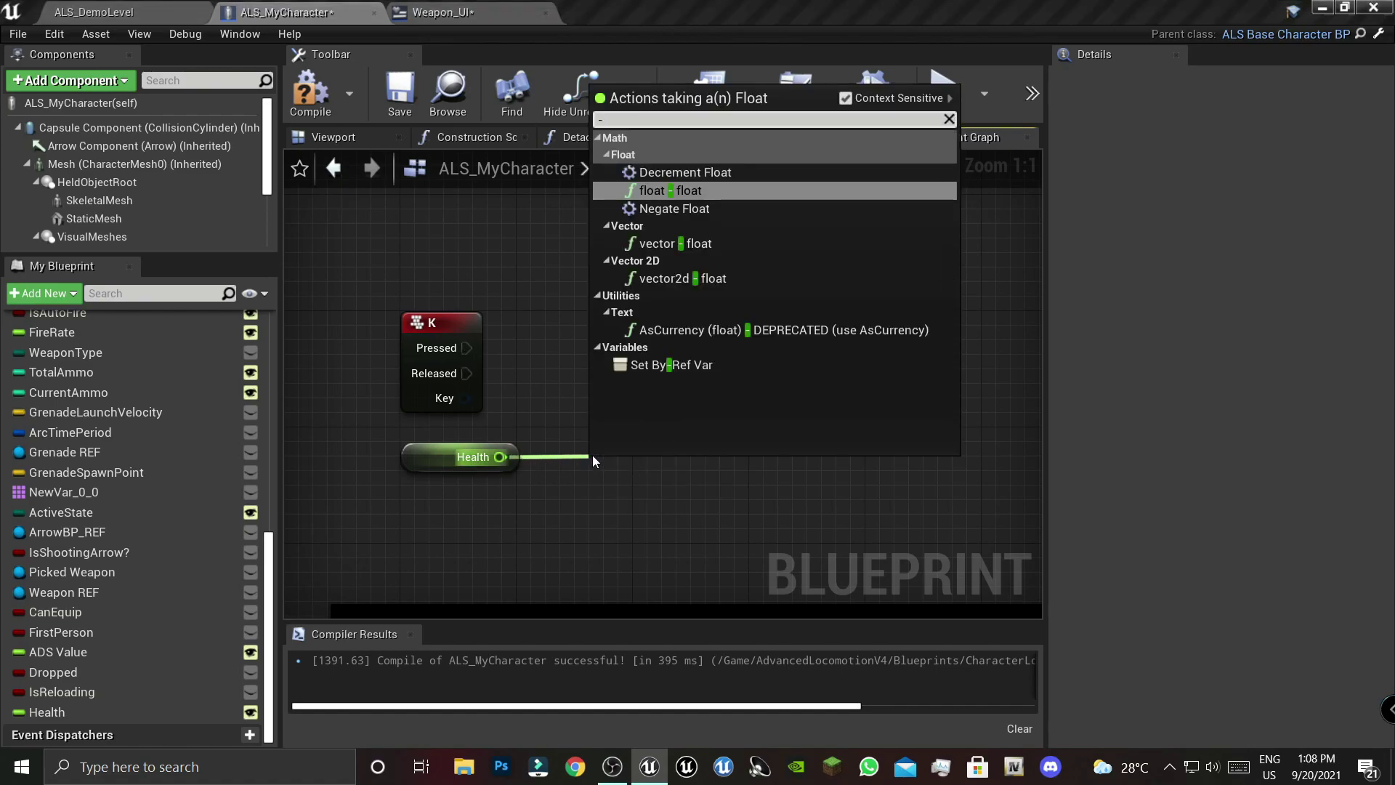
pyautogui.click(687, 187)
pyautogui.moveTo(619, 435)
pyautogui.mouseDown()
pyautogui.moveTo(565, 378)
pyautogui.moveTo(580, 480)
pyautogui.mouseUp()
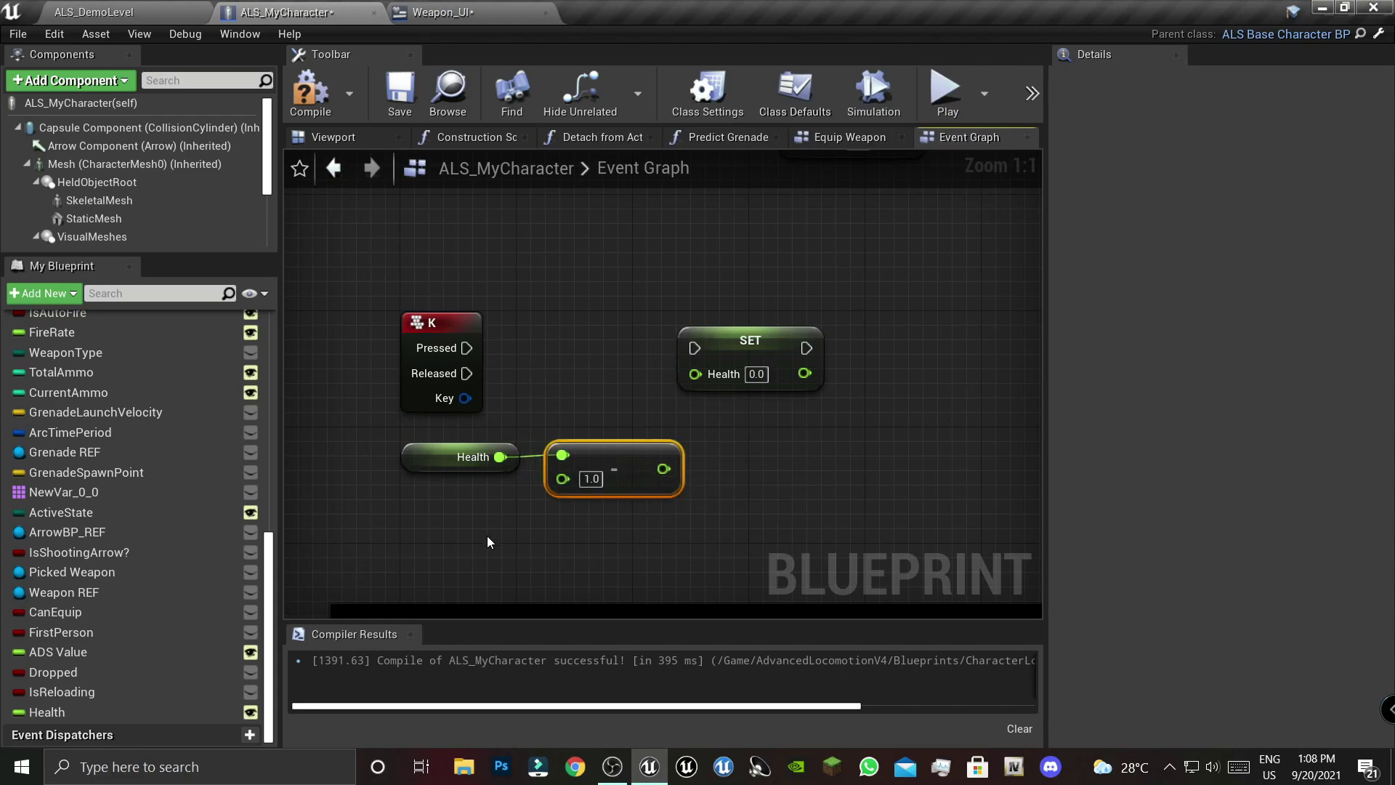
pyautogui.moveTo(487, 545); pyautogui.dragTo(610, 445)
pyautogui.click(646, 508)
pyautogui.click(590, 479)
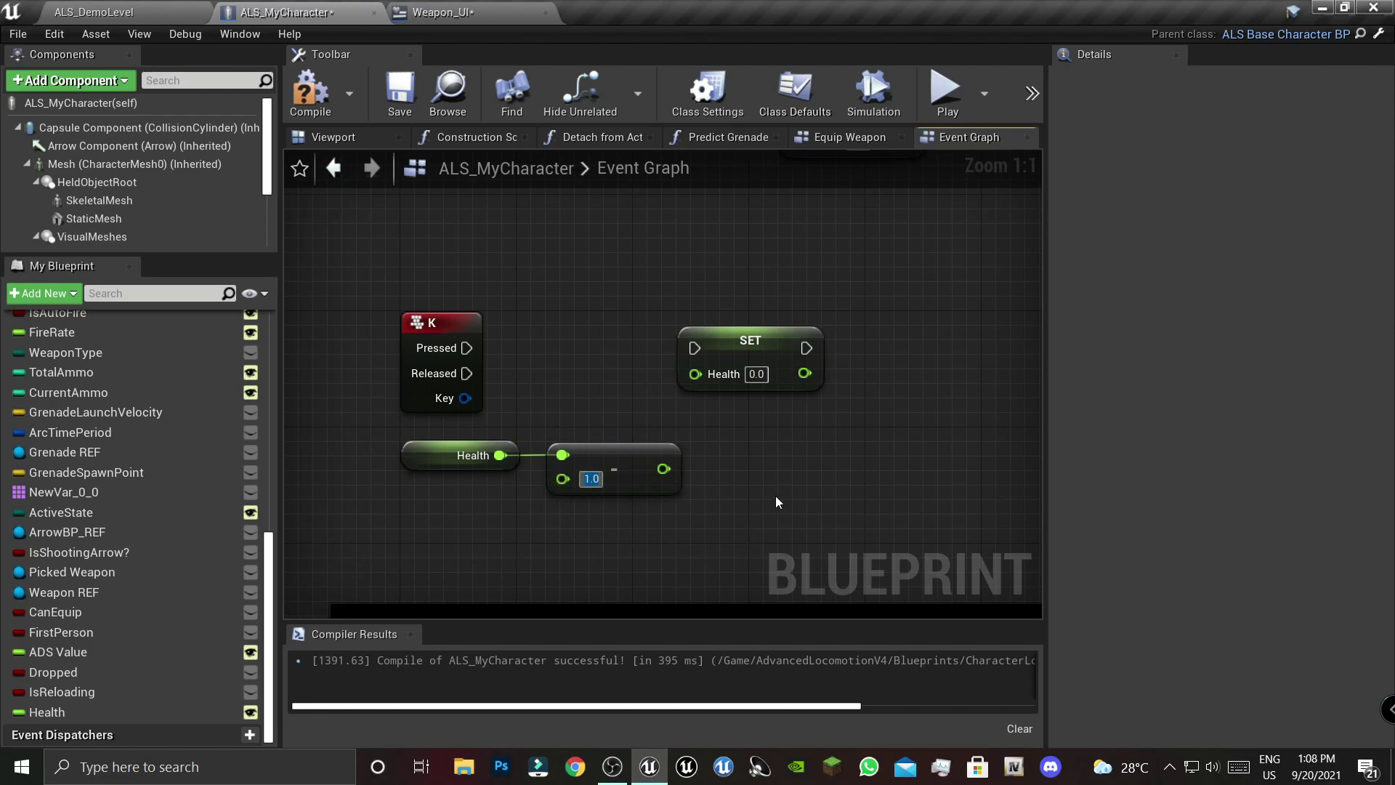
pyautogui.write('.1')
pyautogui.moveTo(663, 468); pyautogui.dragTo(704, 376)
pyautogui.moveTo(467, 348); pyautogui.dragTo(787, 349)
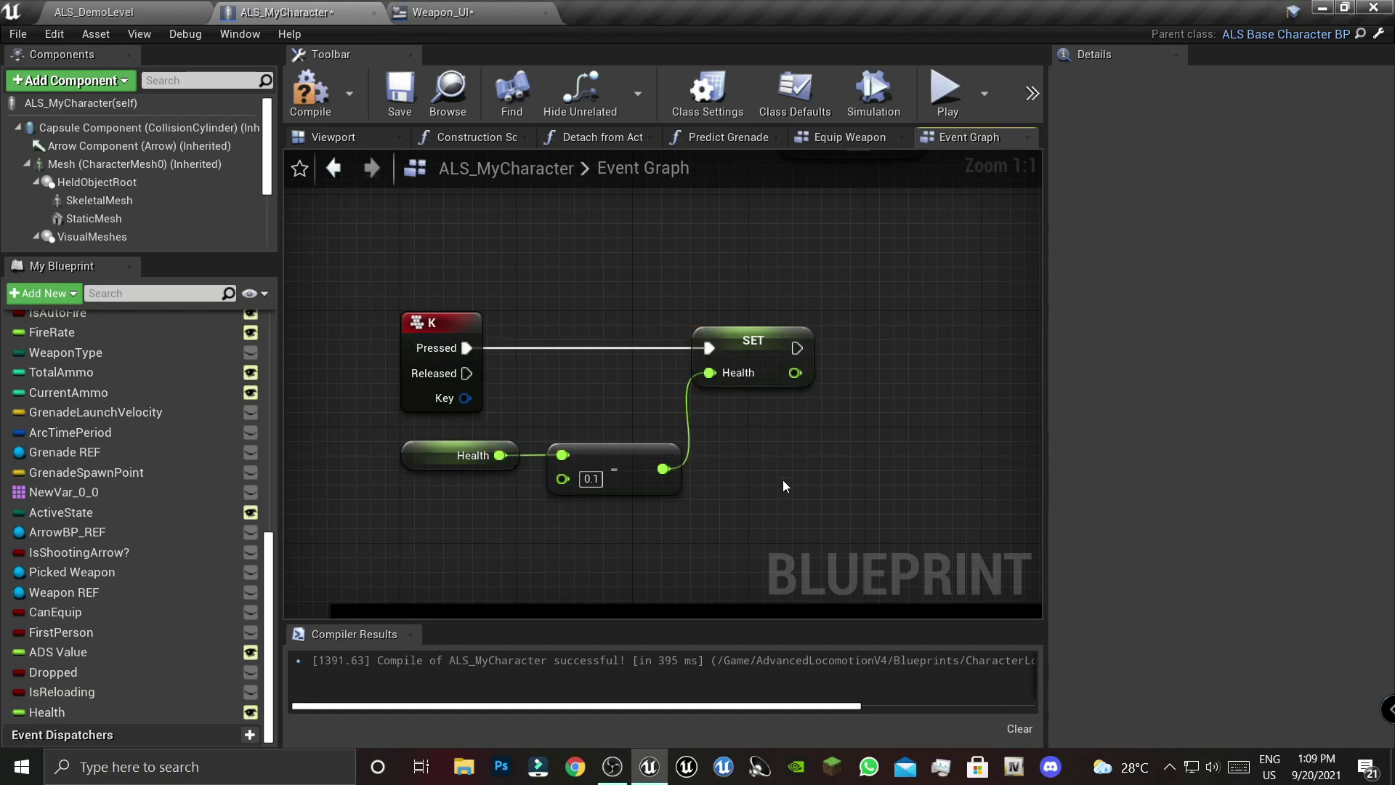
pyautogui.press('F7')
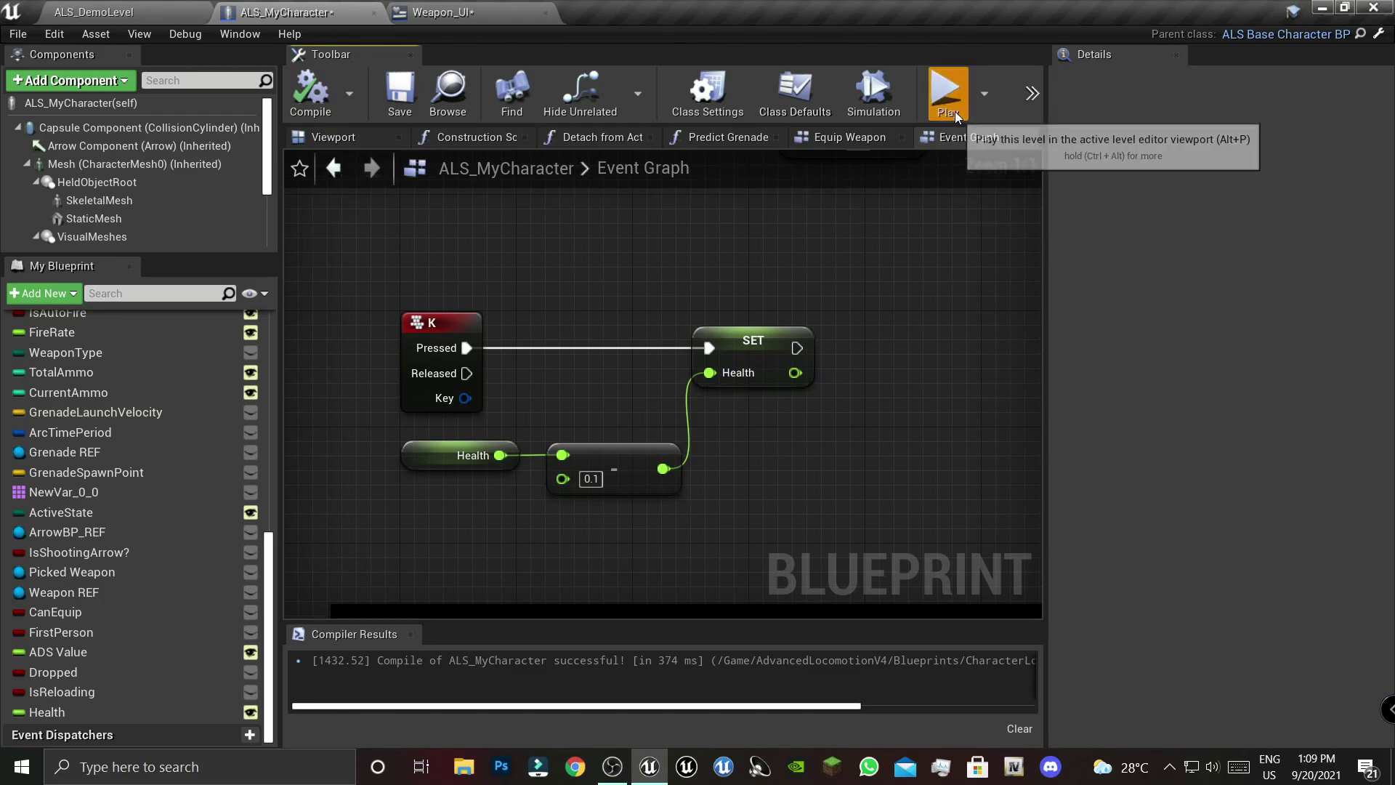
pyautogui.click(953, 109)
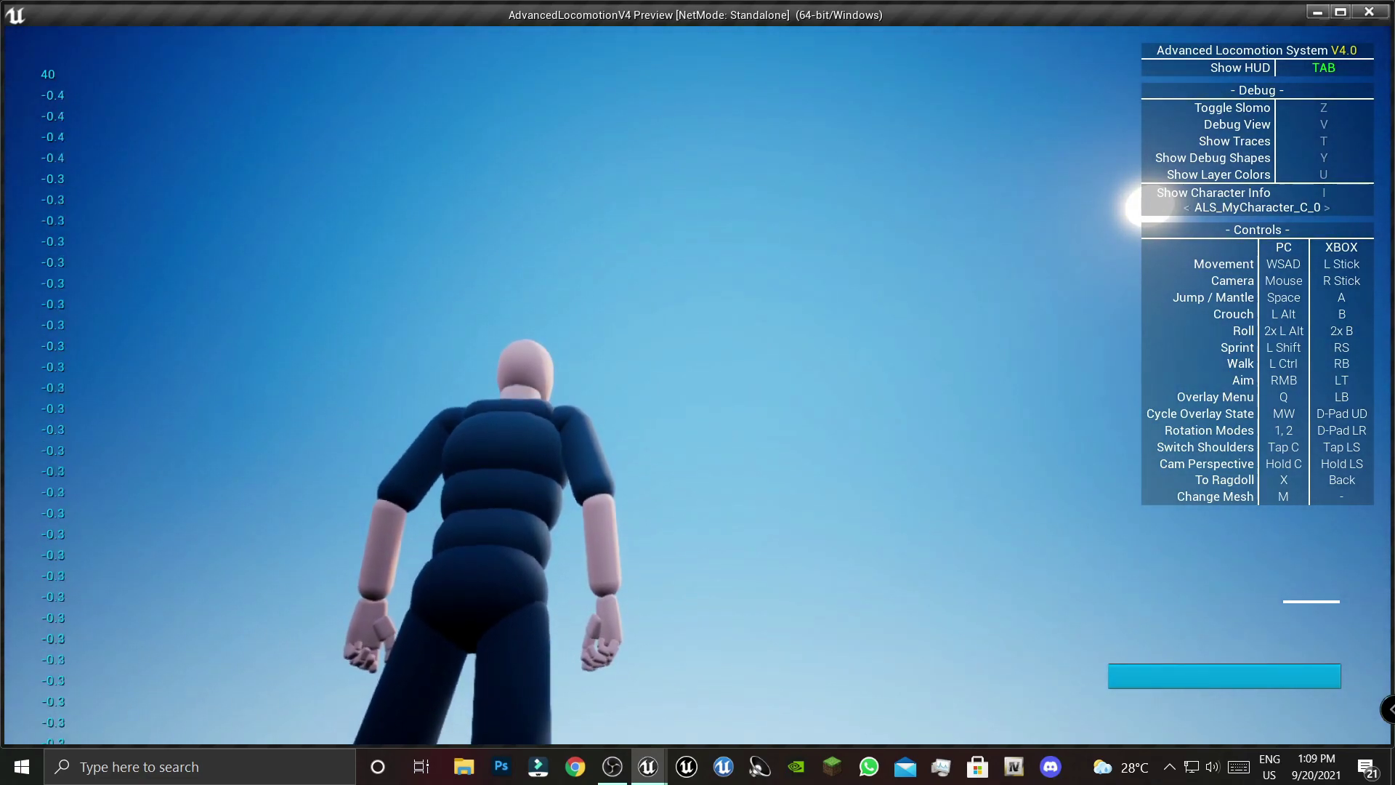
pyautogui.press('Escape')
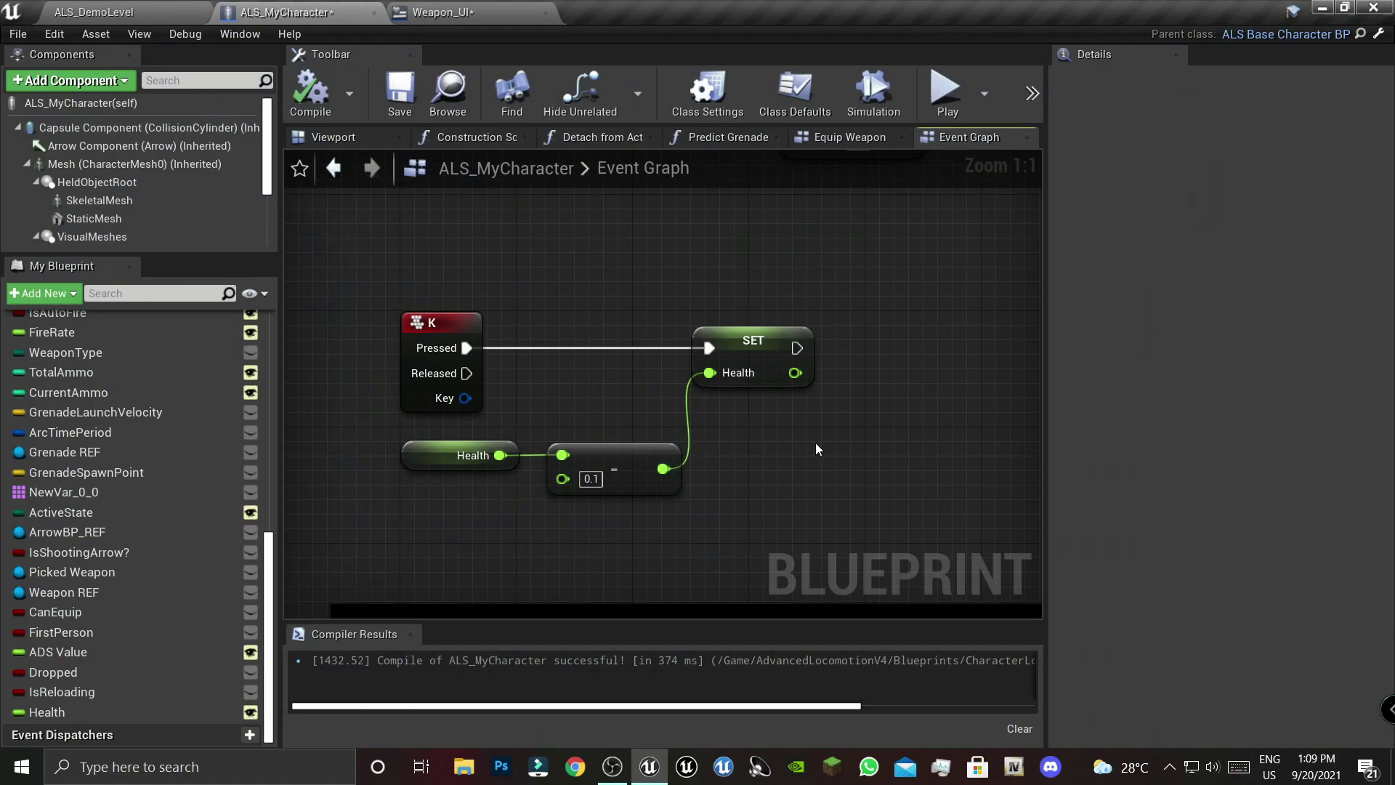
pyautogui.scroll(-4, 762, 392)
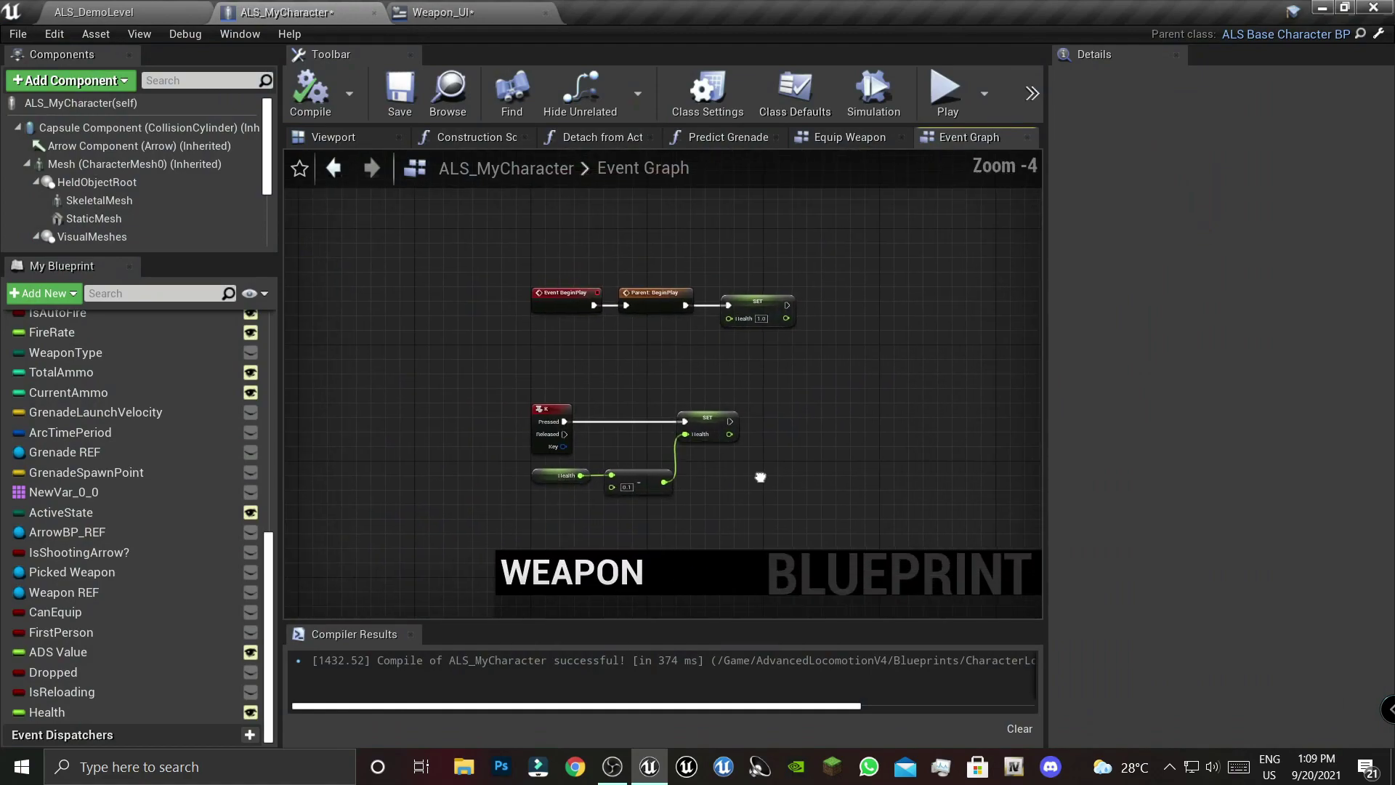
pyautogui.scroll(-3, 653, 436)
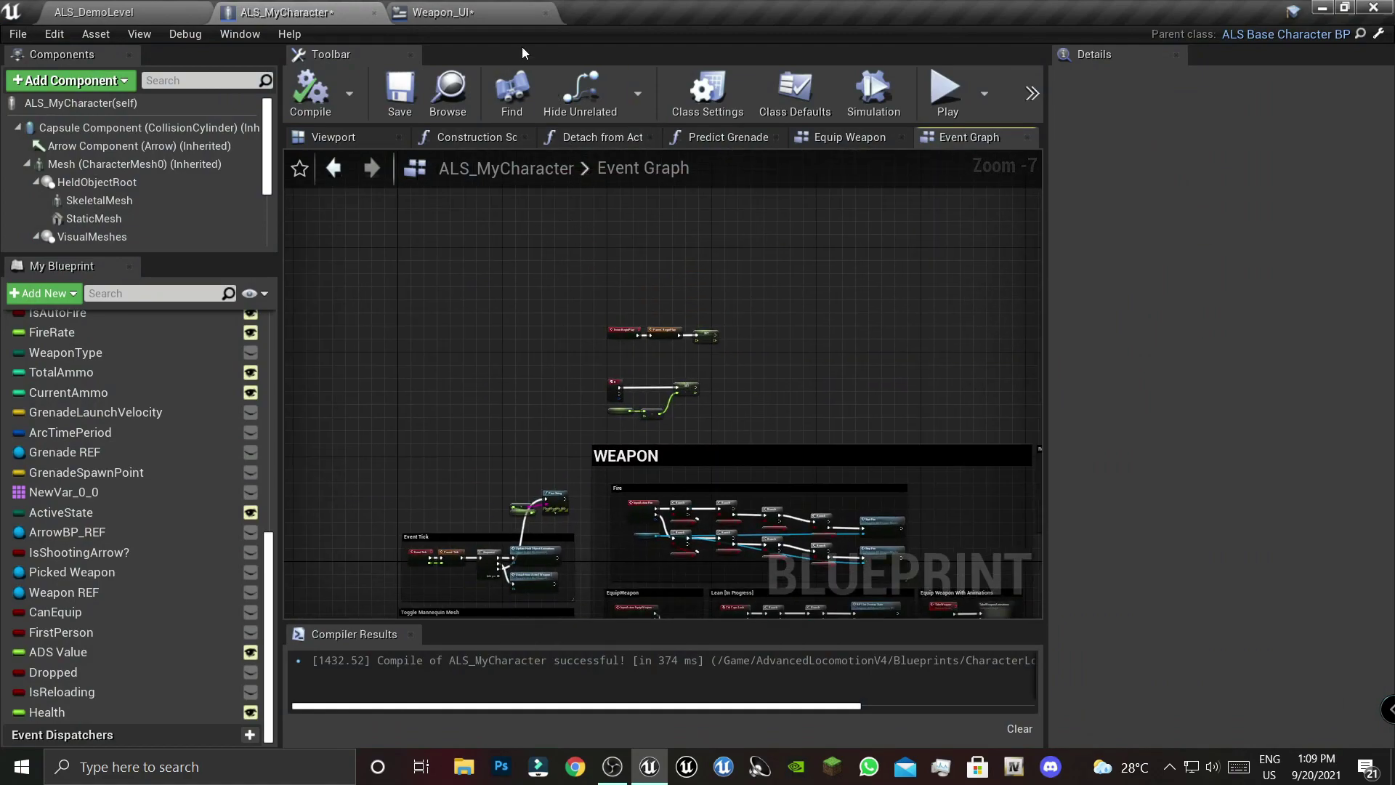
pyautogui.click(492, 10)
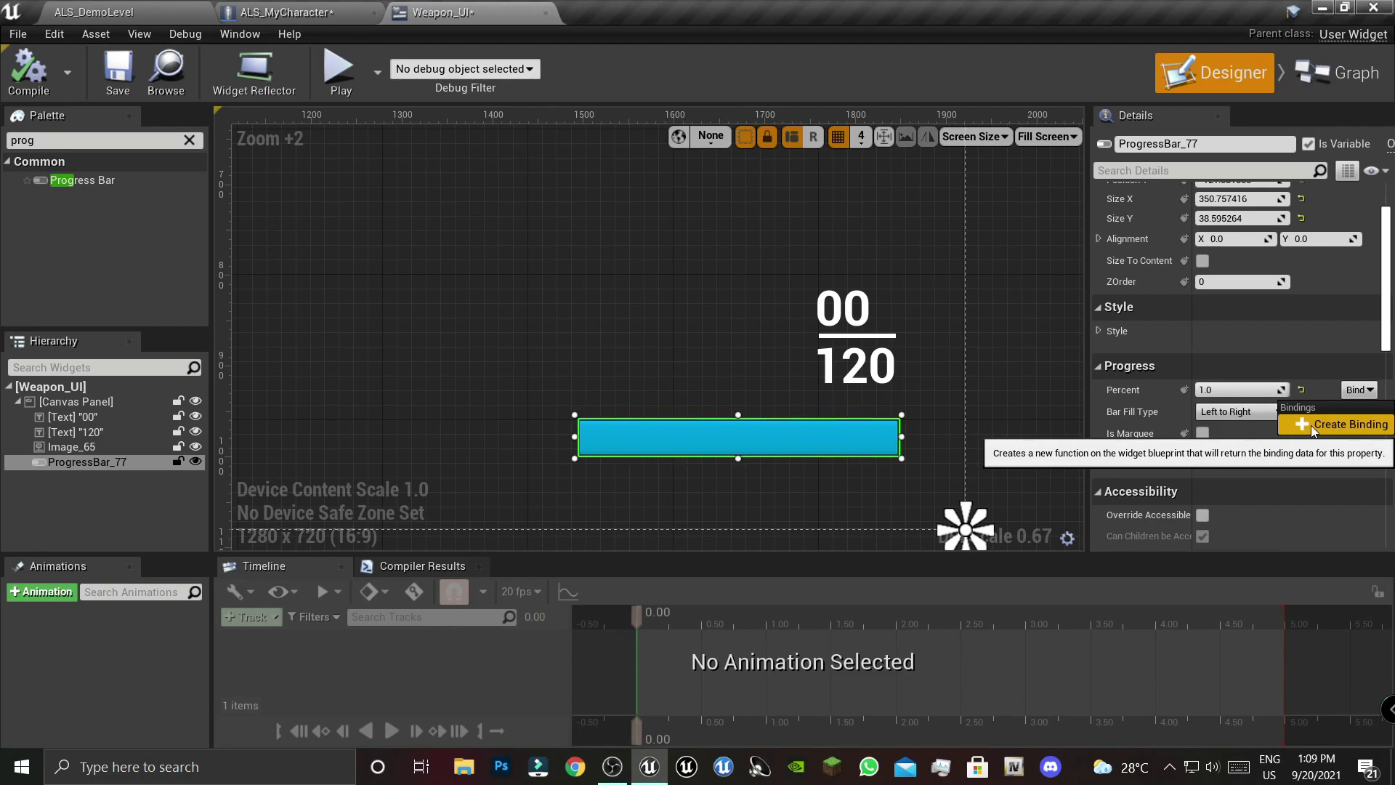
# - Create a Percent binding and rename the new GetPercent_0 function to Health
pyautogui.click(1311, 425)
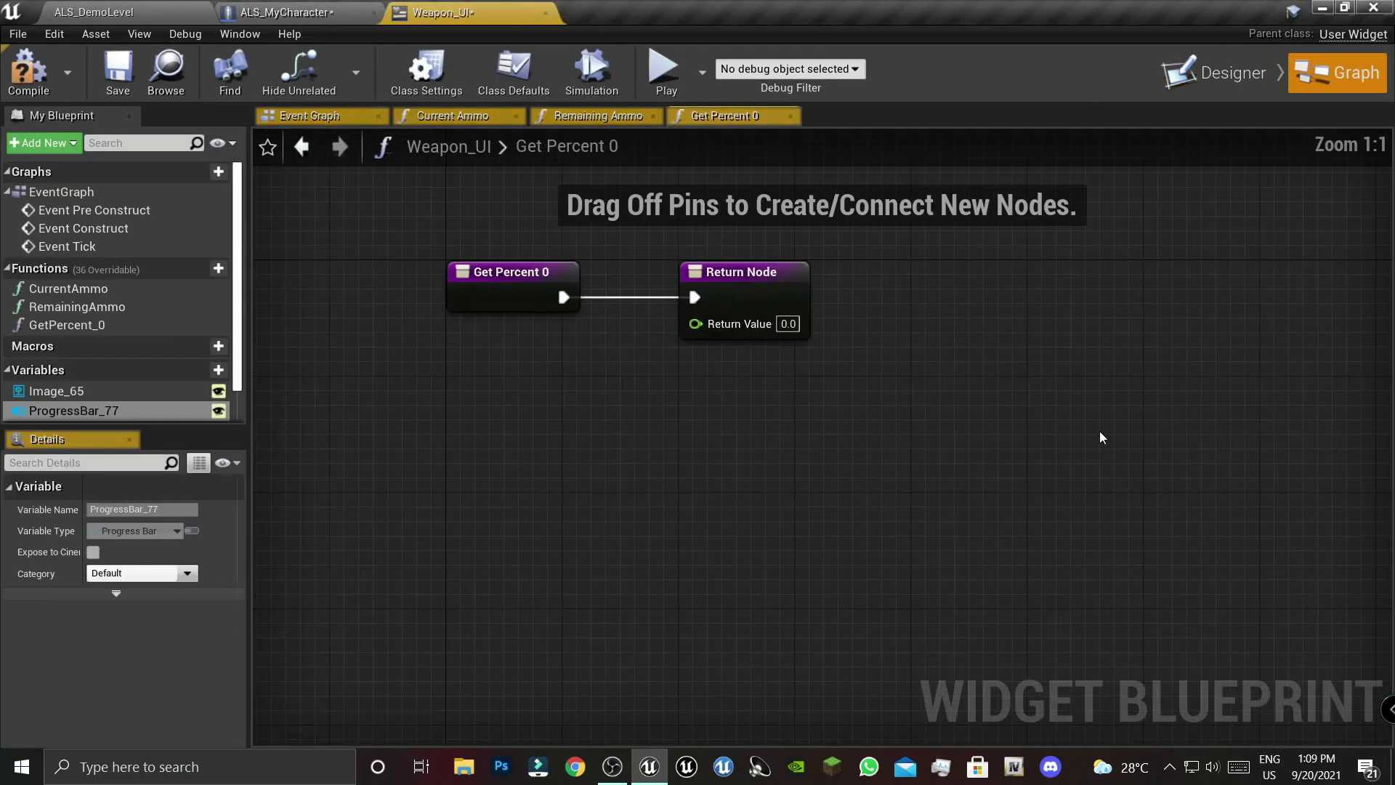
pyautogui.click(106, 325)
pyautogui.press('F2')
pyautogui.write('Health')
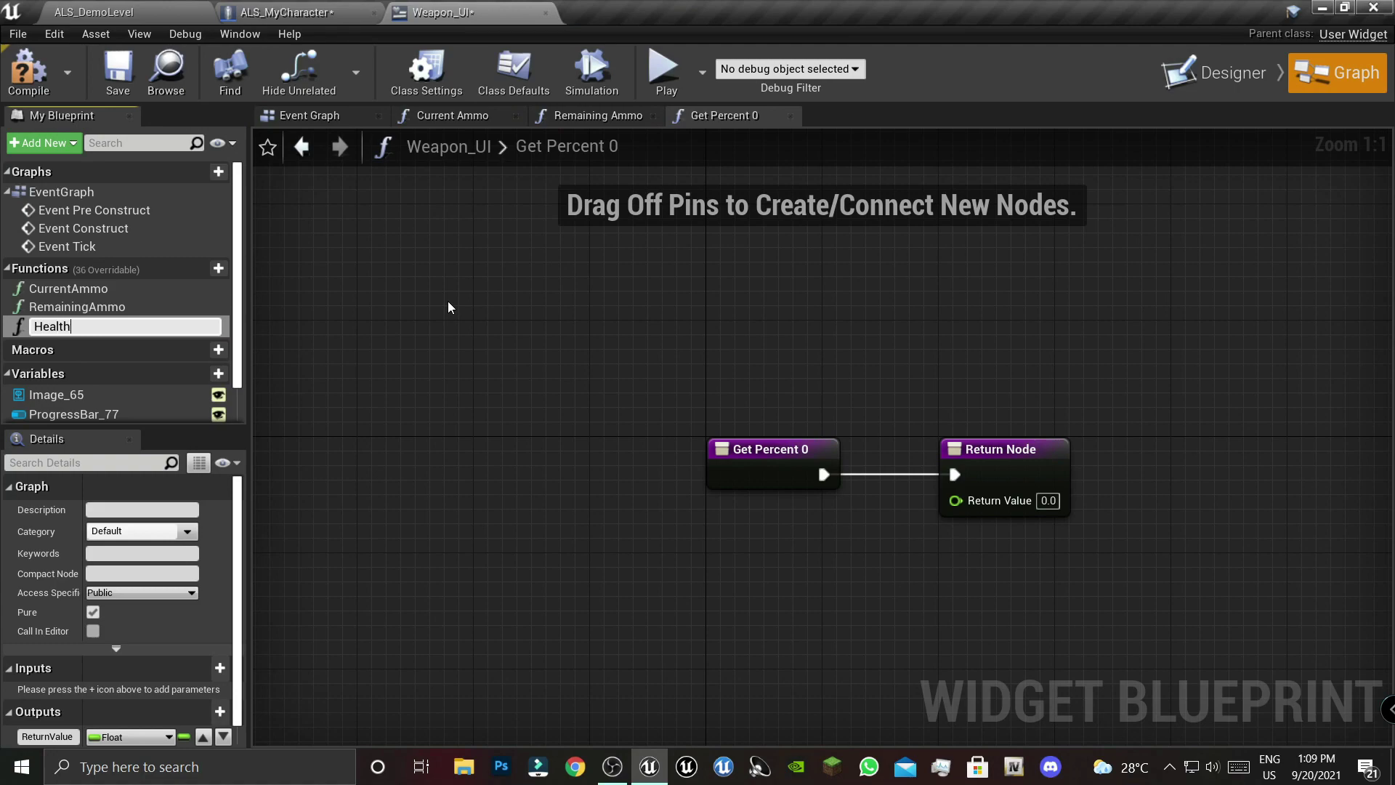
pyautogui.press('Return')
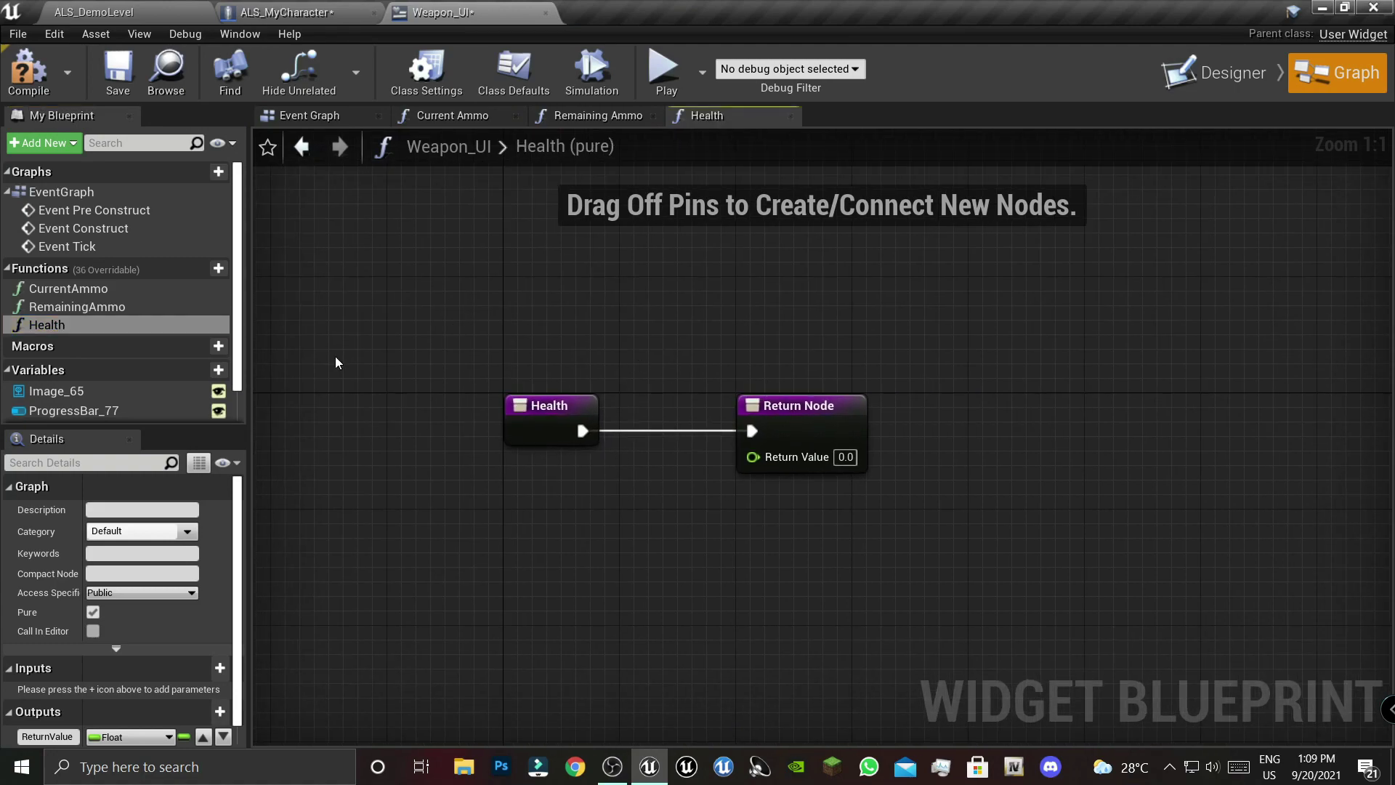
# - Copy the Cast and Get Player Character nodes from the CurrentAmmo function
pyautogui.click(89, 303)
pyautogui.doubleClick(89, 291)
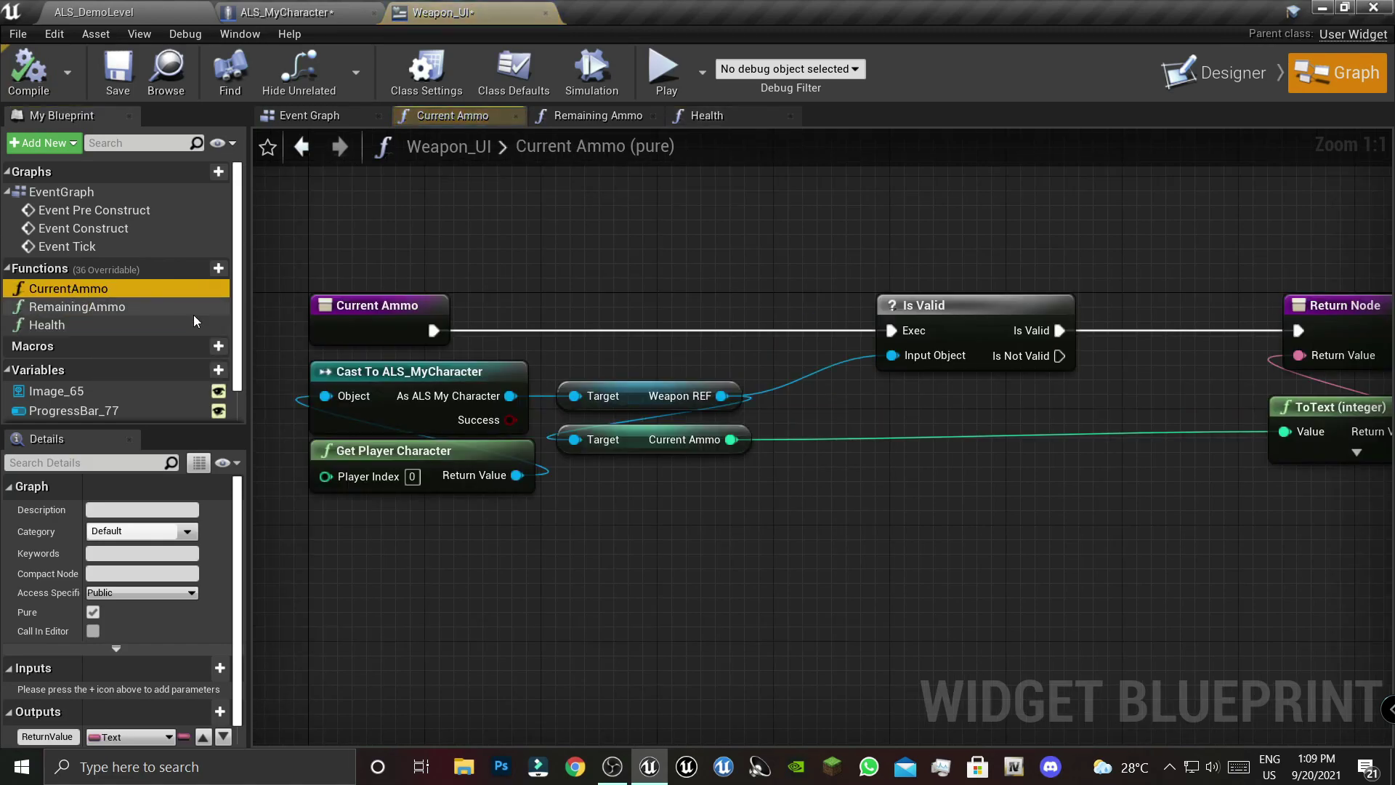
pyautogui.moveTo(361, 628); pyautogui.dragTo(533, 367)
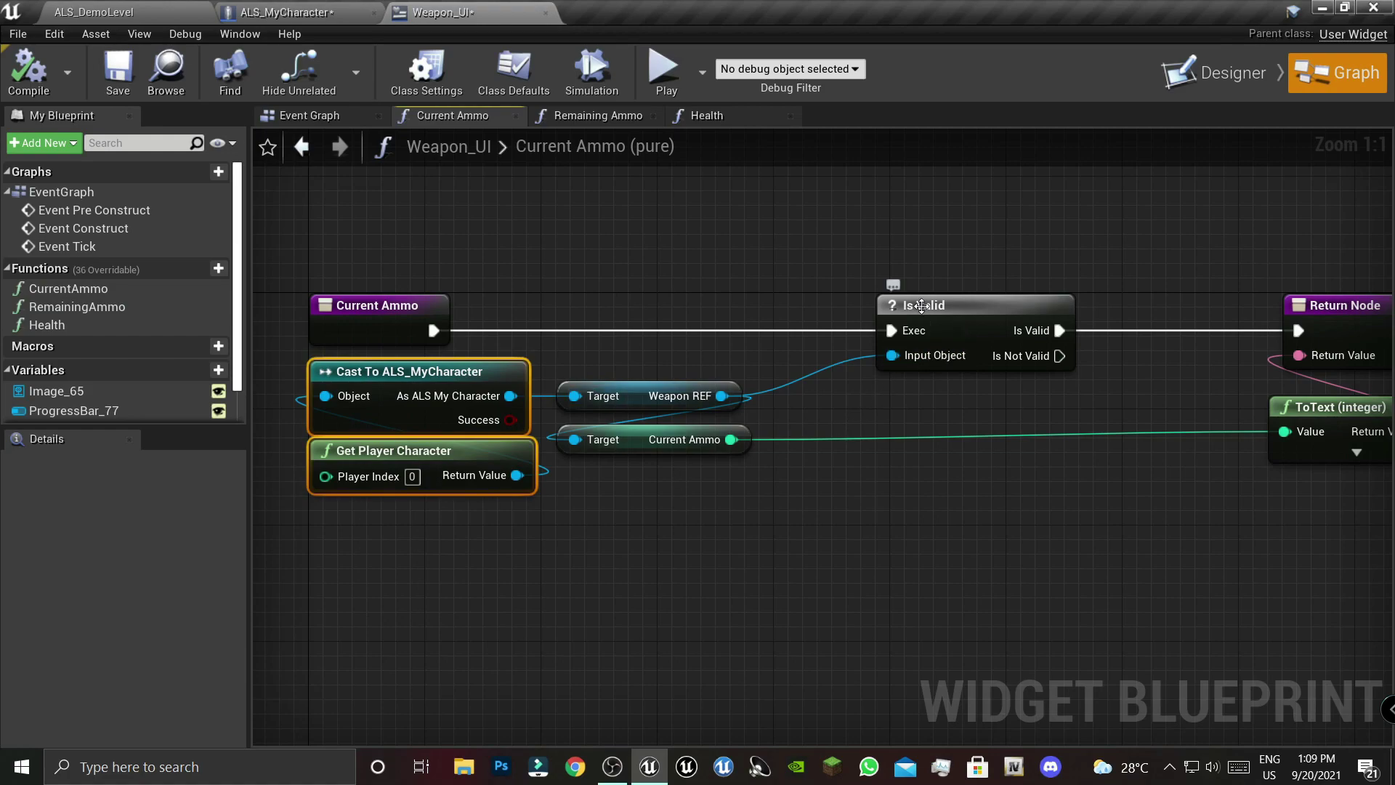
pyautogui.click(788, 116)
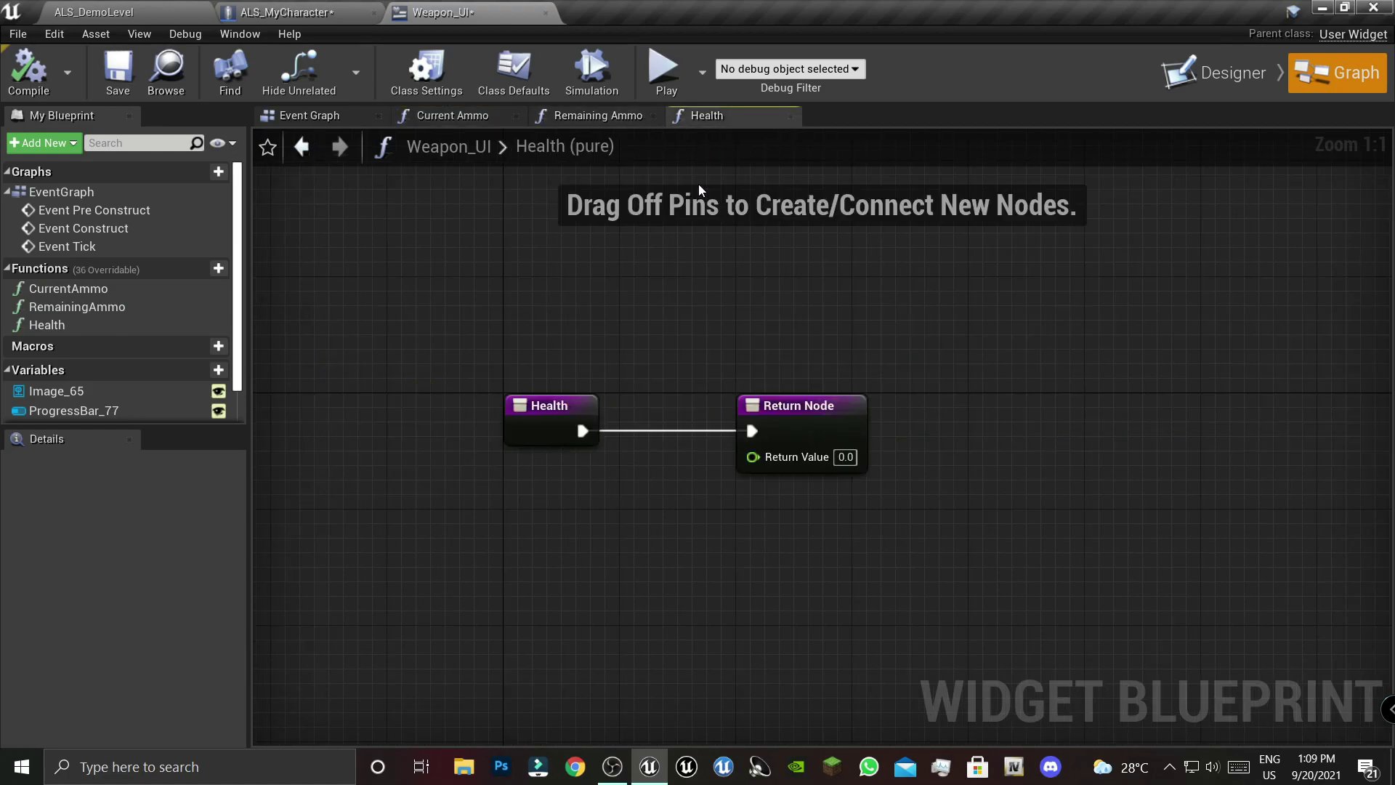
# - Paste the cast nodes into Health and insert an Is Valid check on the exec wire
pyautogui.hotkey('ctrl', 'v')
pyautogui.click(807, 354)
pyautogui.moveTo(831, 353); pyautogui.dragTo(904, 353)
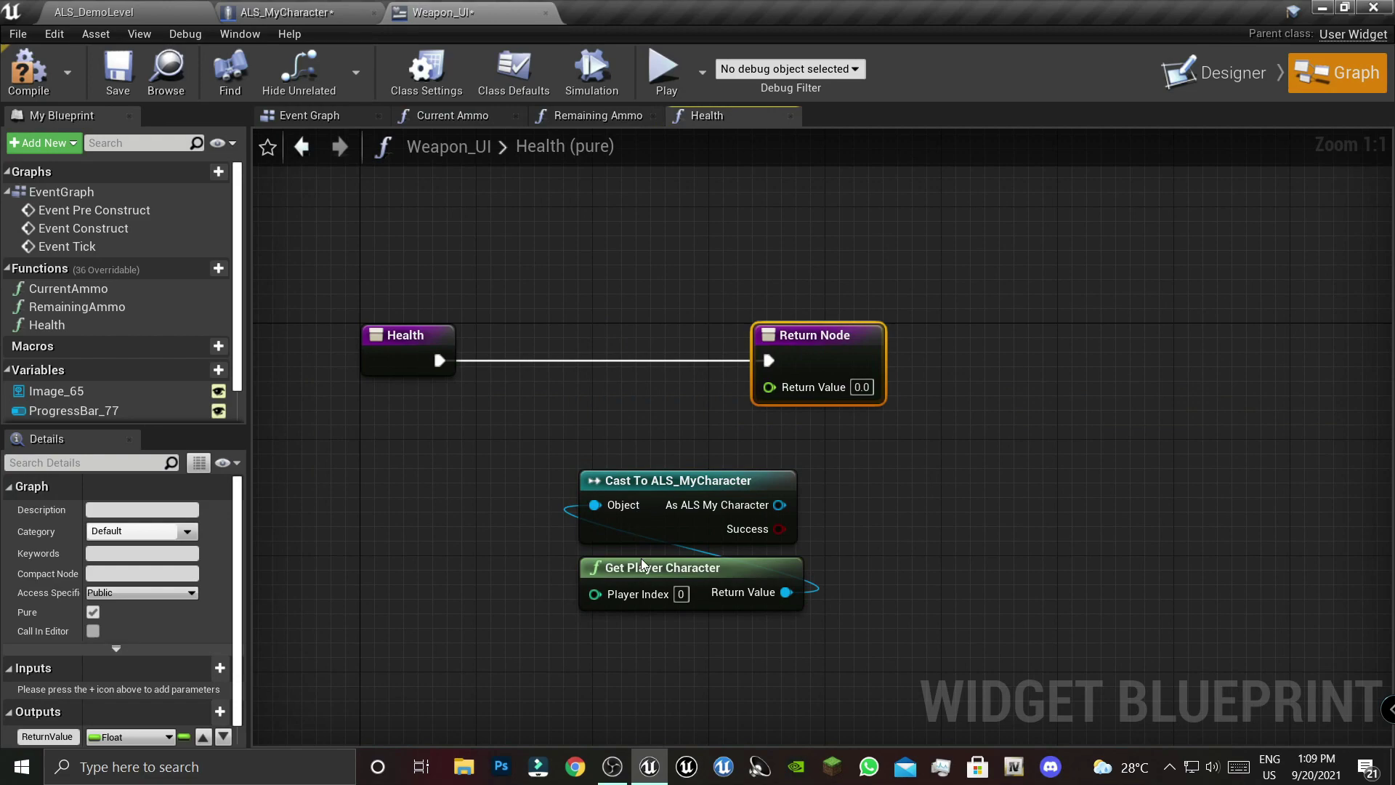
pyautogui.moveTo(835, 451); pyautogui.dragTo(567, 625)
pyautogui.moveTo(661, 521); pyautogui.dragTo(442, 434)
pyautogui.moveTo(561, 418); pyautogui.dragTo(635, 423)
pyautogui.write('is v')
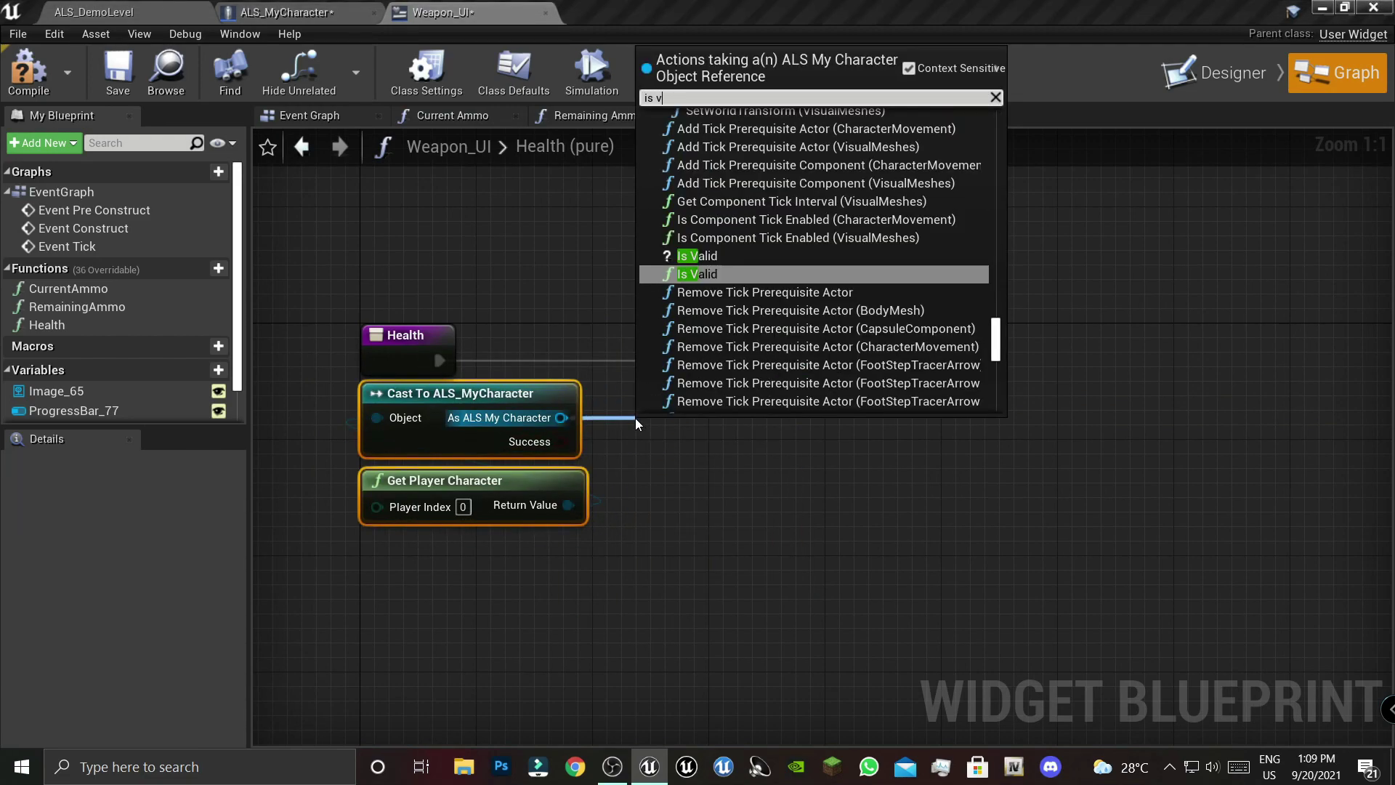
pyautogui.write('alid')
pyautogui.press('Return')
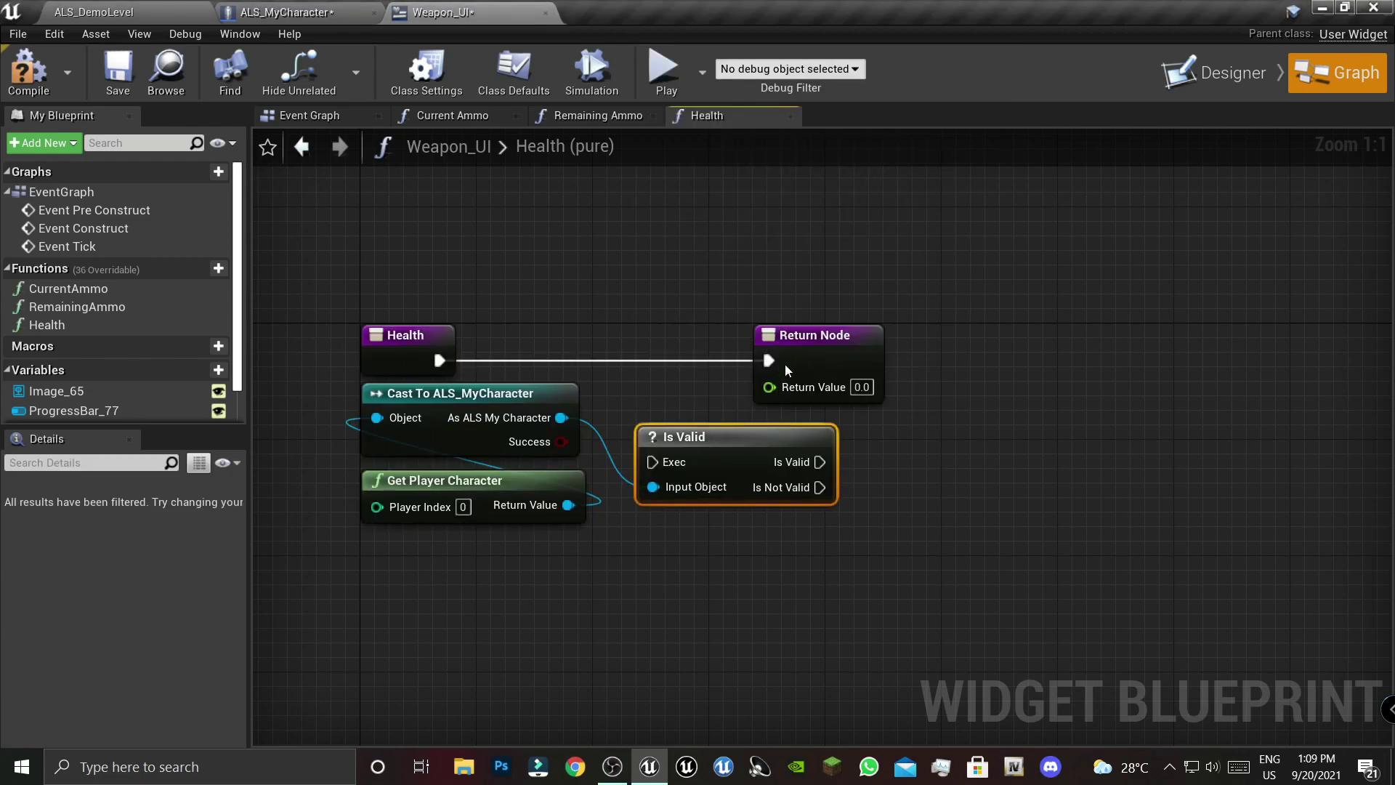
pyautogui.moveTo(776, 363); pyautogui.dragTo(972, 364)
pyautogui.moveTo(738, 476); pyautogui.dragTo(739, 372)
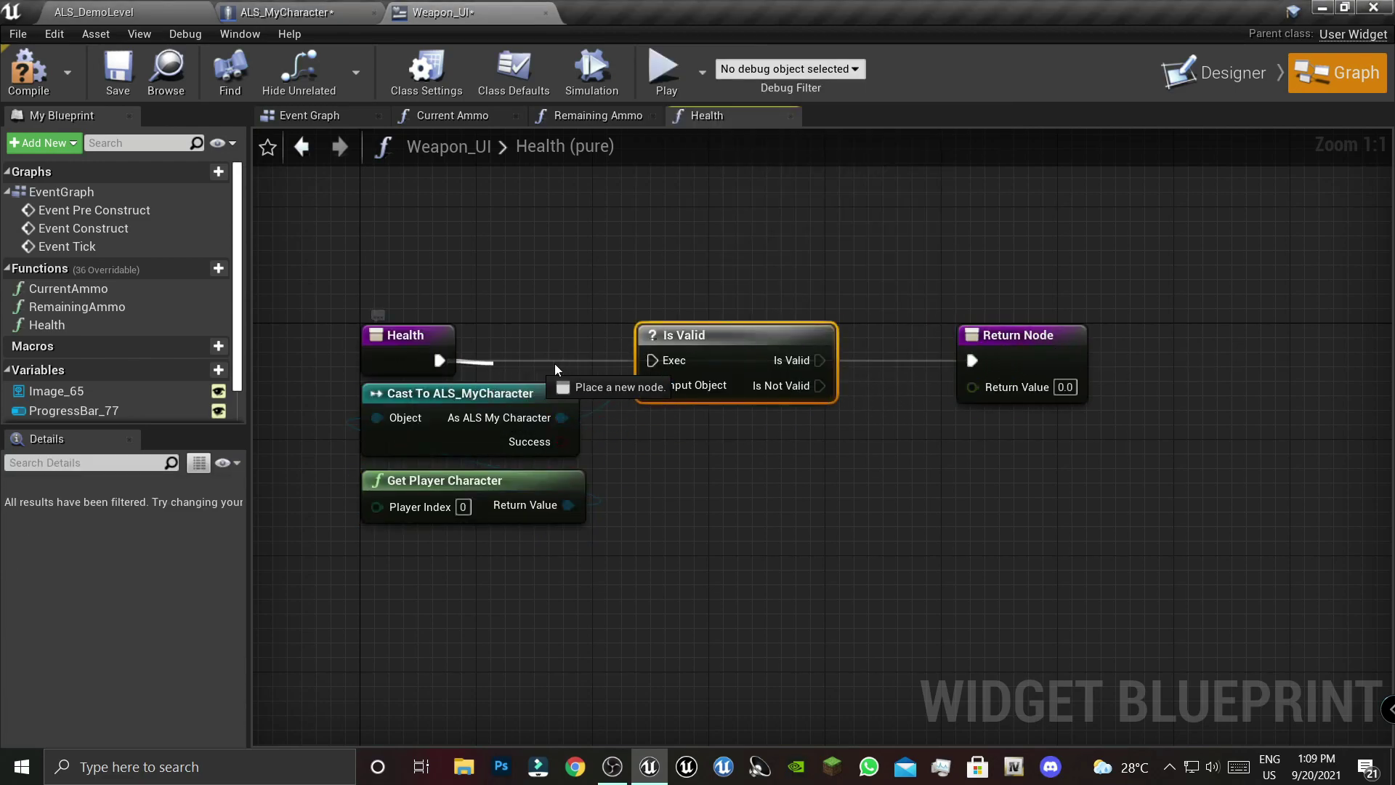
pyautogui.moveTo(870, 461); pyautogui.dragTo(696, 477, button='right')
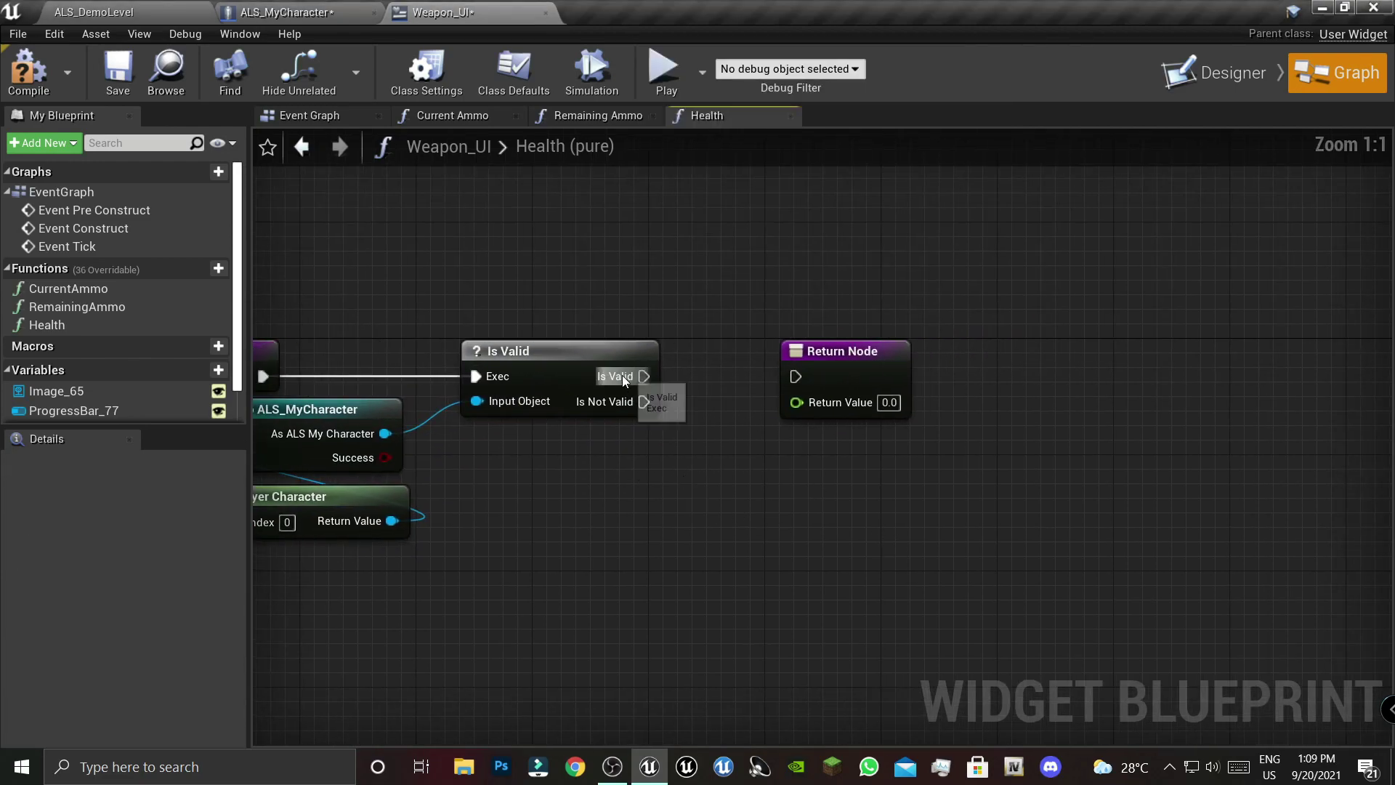
pyautogui.moveTo(621, 375); pyautogui.dragTo(582, 373, button='right')
# - Return the character's Health through the Return Node and compile Weapon_UI
pyautogui.moveTo(355, 425); pyautogui.dragTo(493, 481)
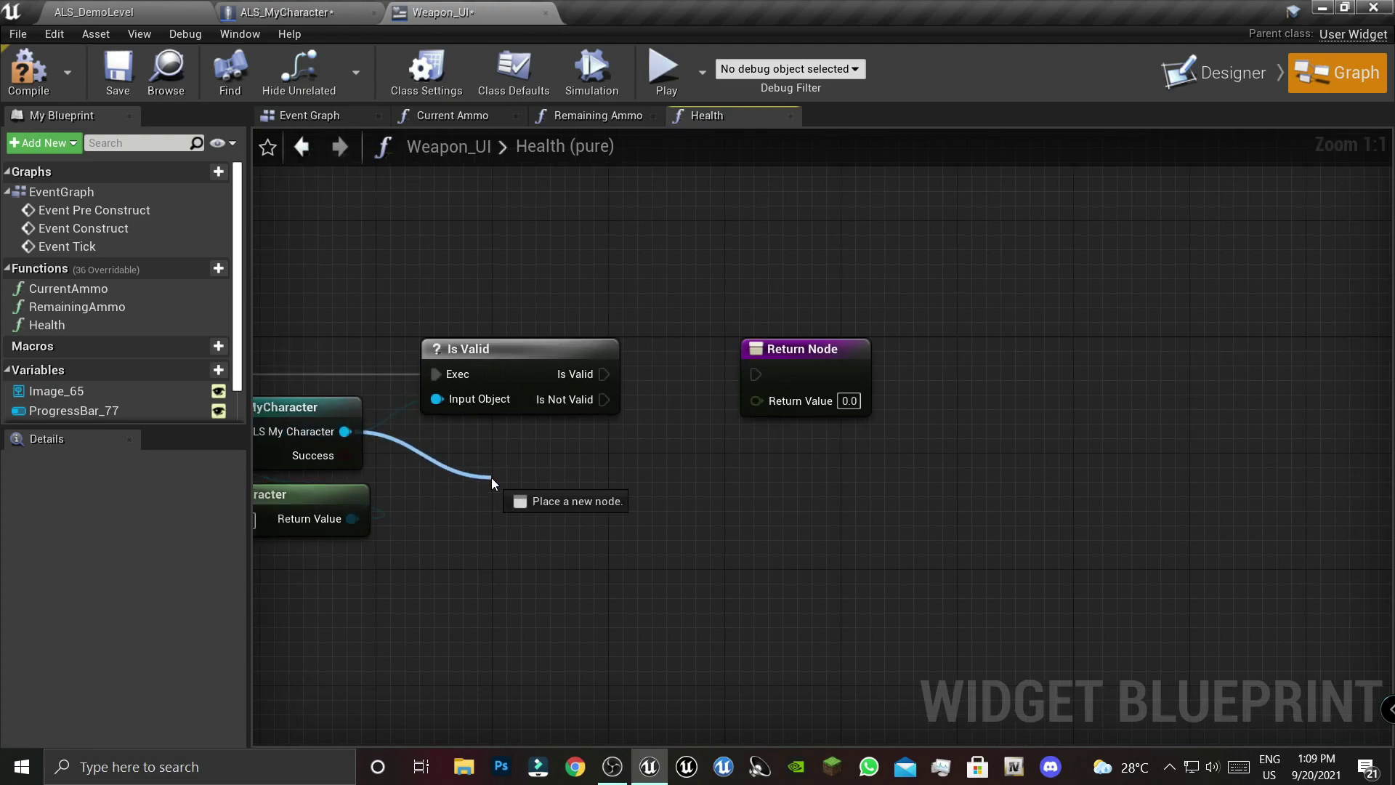
pyautogui.write('get he')
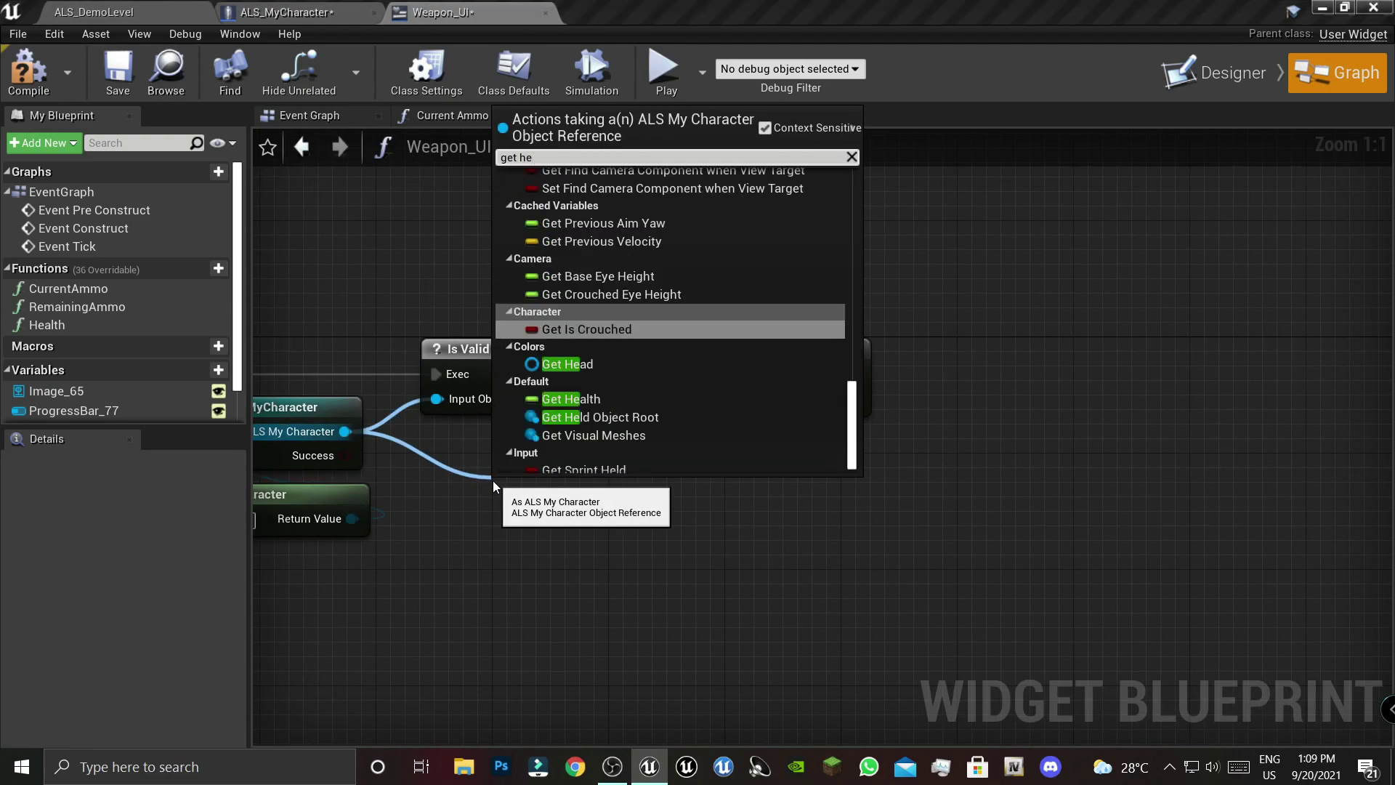
pyautogui.click(567, 399)
pyautogui.moveTo(552, 477)
pyautogui.mouseDown()
pyautogui.moveTo(536, 449)
pyautogui.moveTo(755, 400)
pyautogui.mouseUp()
pyautogui.moveTo(603, 373); pyautogui.dragTo(789, 376)
pyautogui.moveTo(787, 576); pyautogui.dragTo(958, 587, button='right')
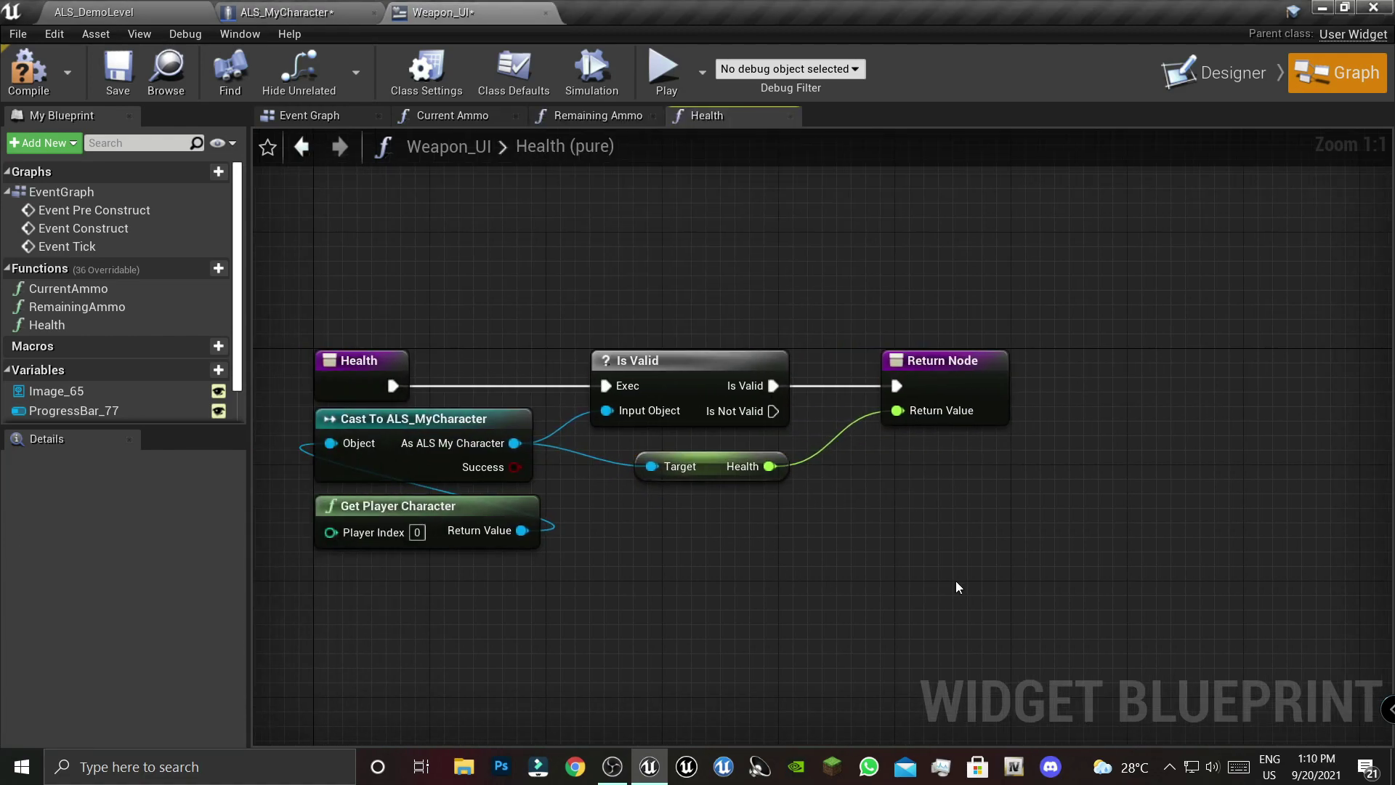
pyautogui.click(28, 69)
pyautogui.click(118, 76)
# - Play-test to drain the health bar to empty, then return to ALS_MyCharacter's Event Graph
pyautogui.click(1191, 75)
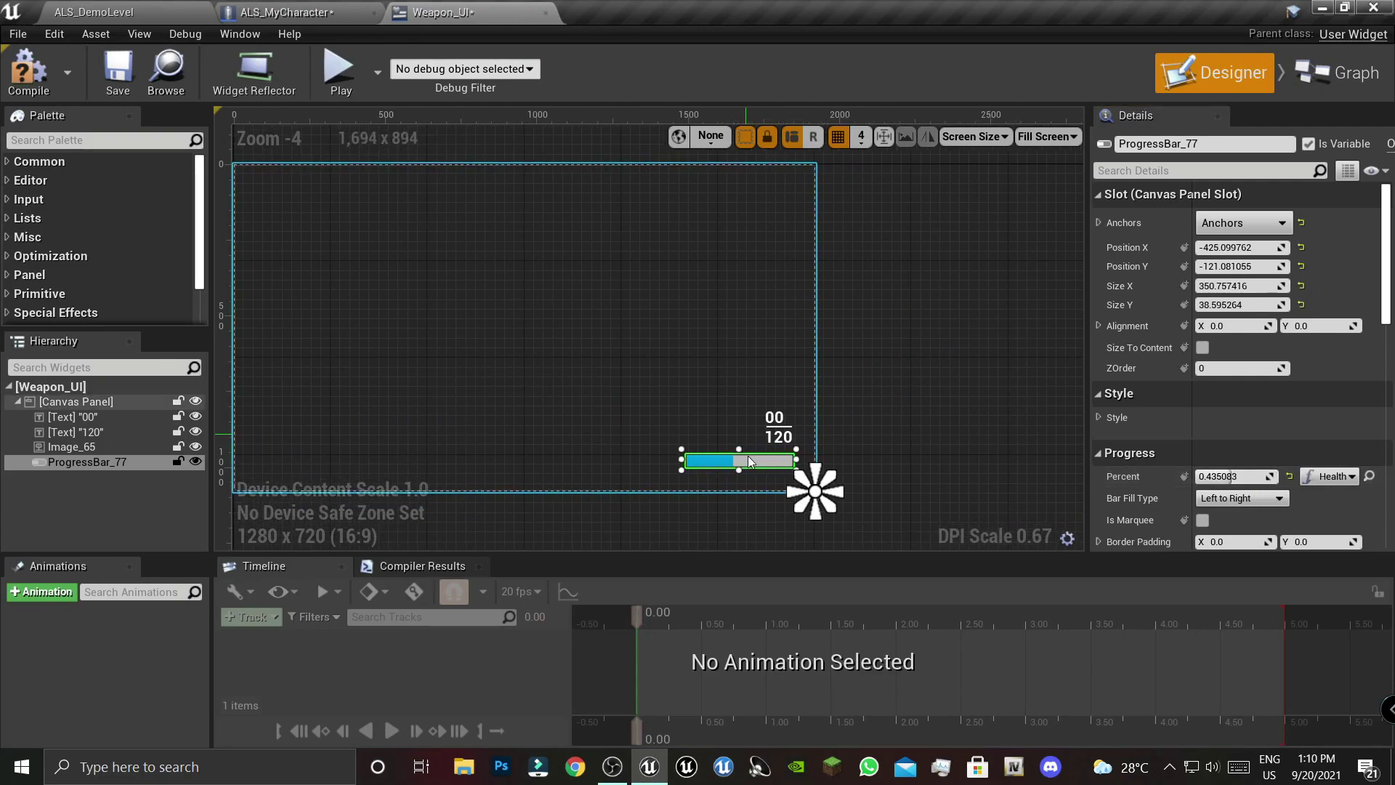
pyautogui.scroll(3, 747, 442)
pyautogui.click(339, 72)
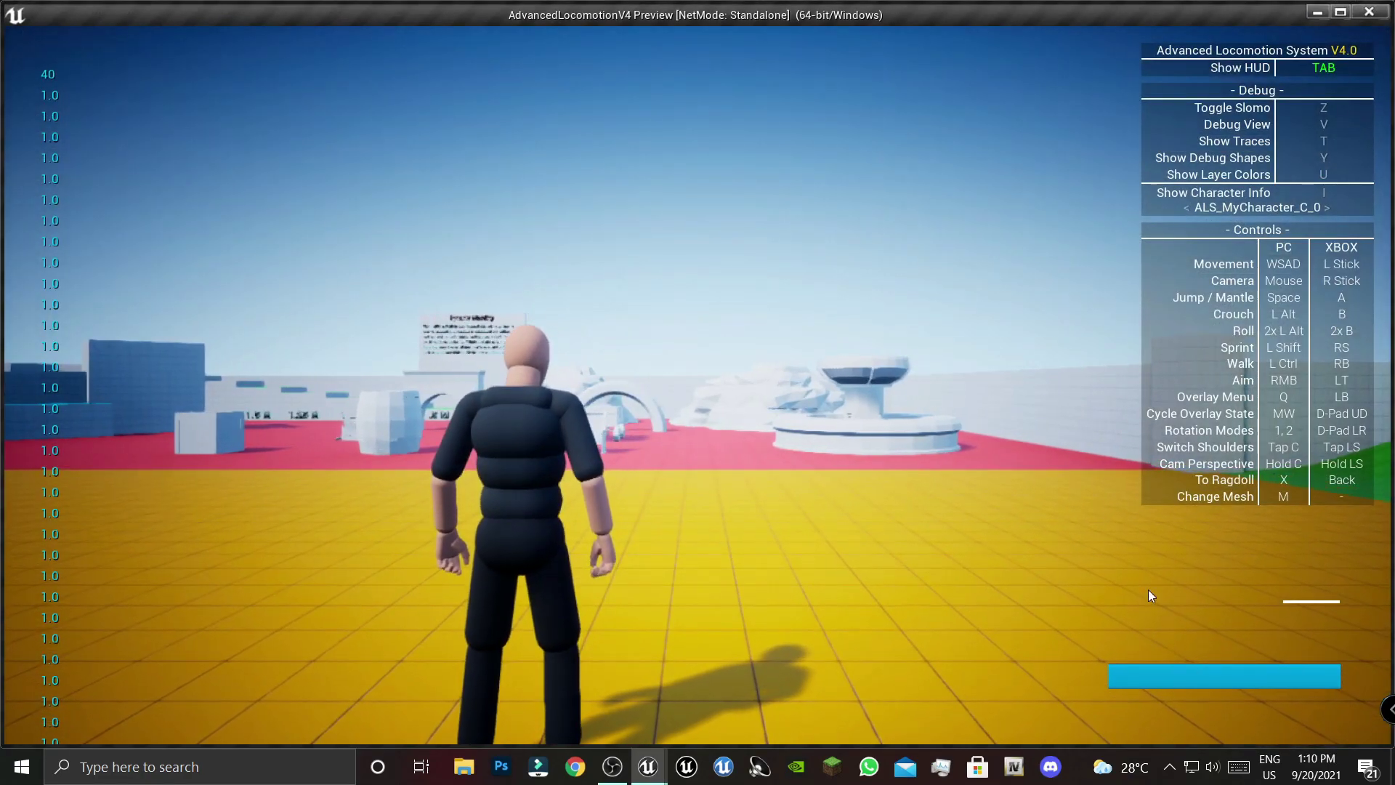
pyautogui.click(1148, 590)
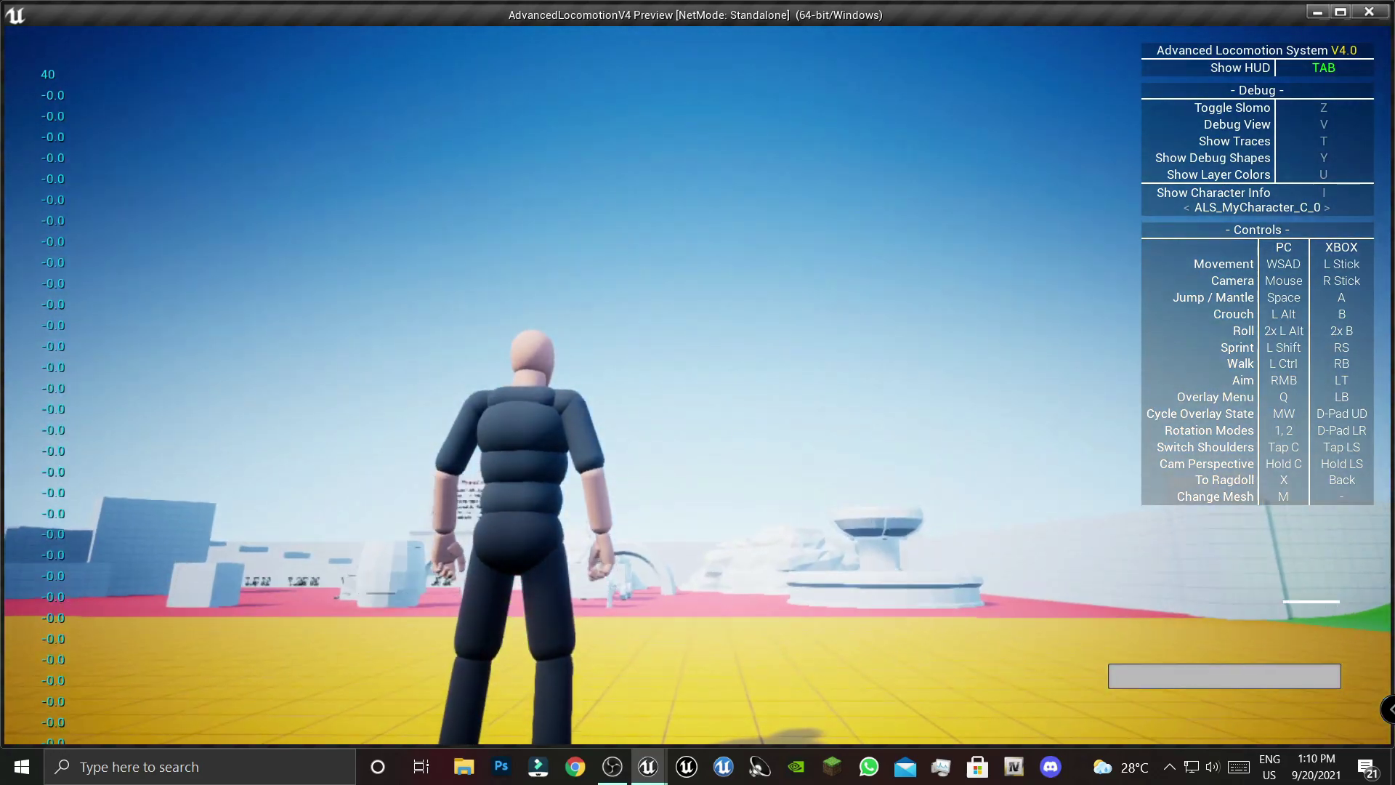
pyautogui.press('Escape')
pyautogui.click(349, 11)
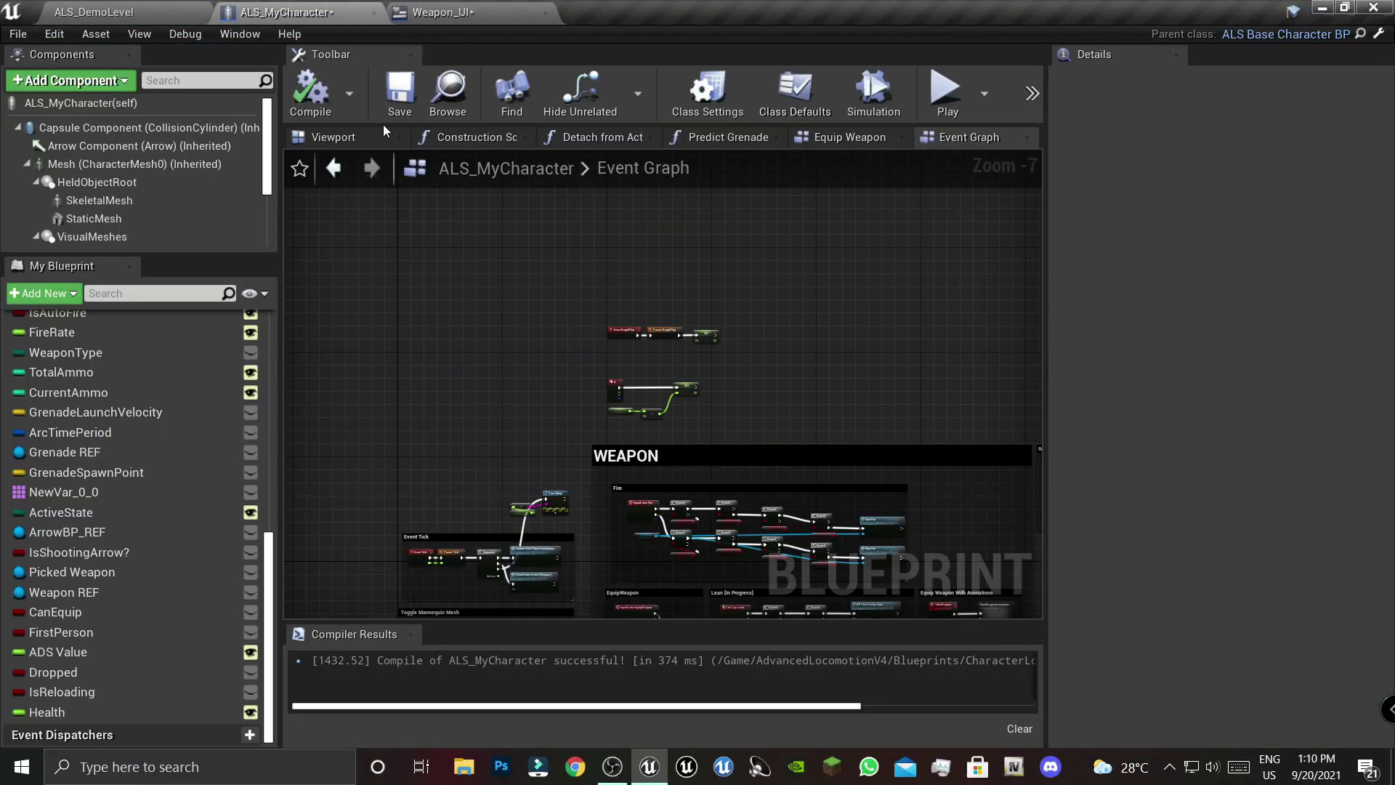
# - Set the subtraction amount to 0.02, compile, and play-test the health drain
pyautogui.scroll(7, 656, 411)
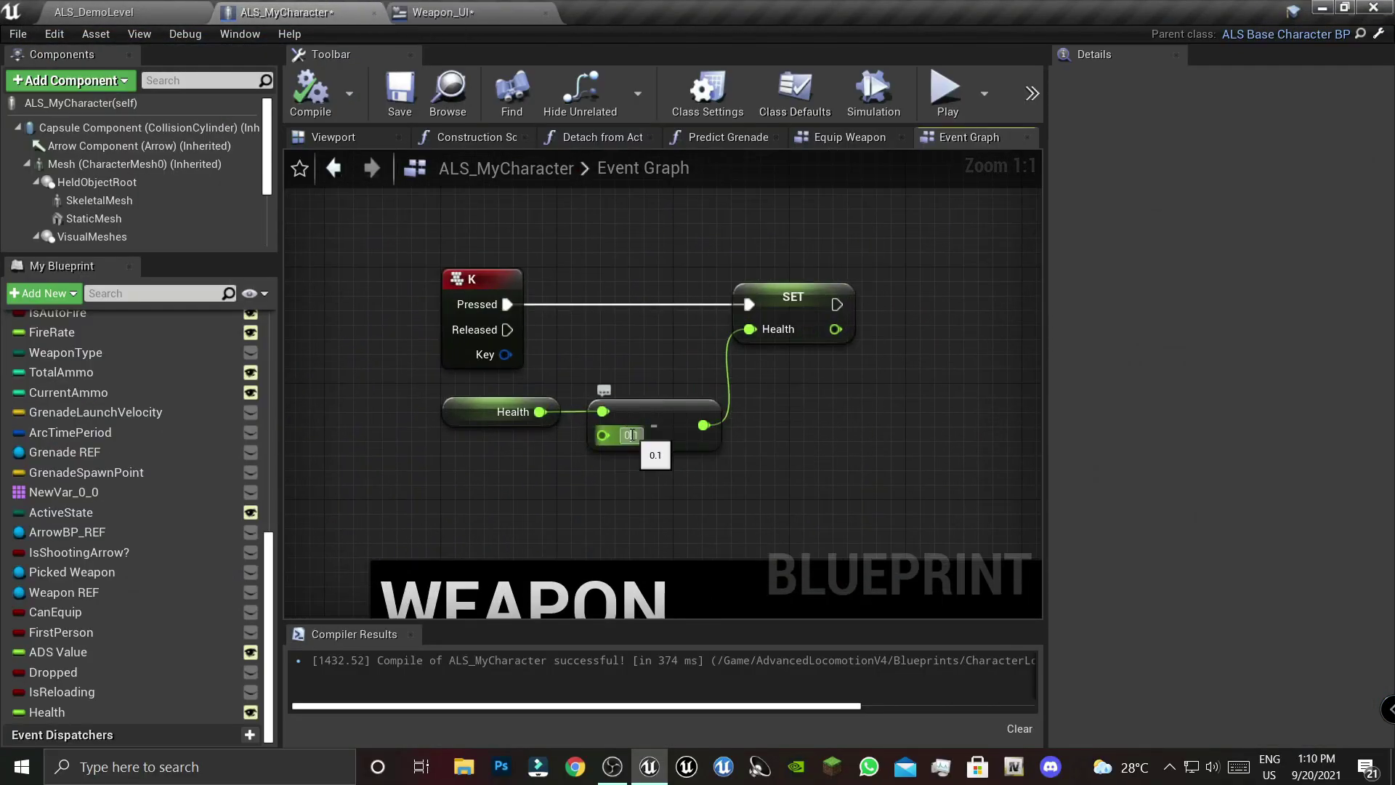
pyautogui.write('0.02')
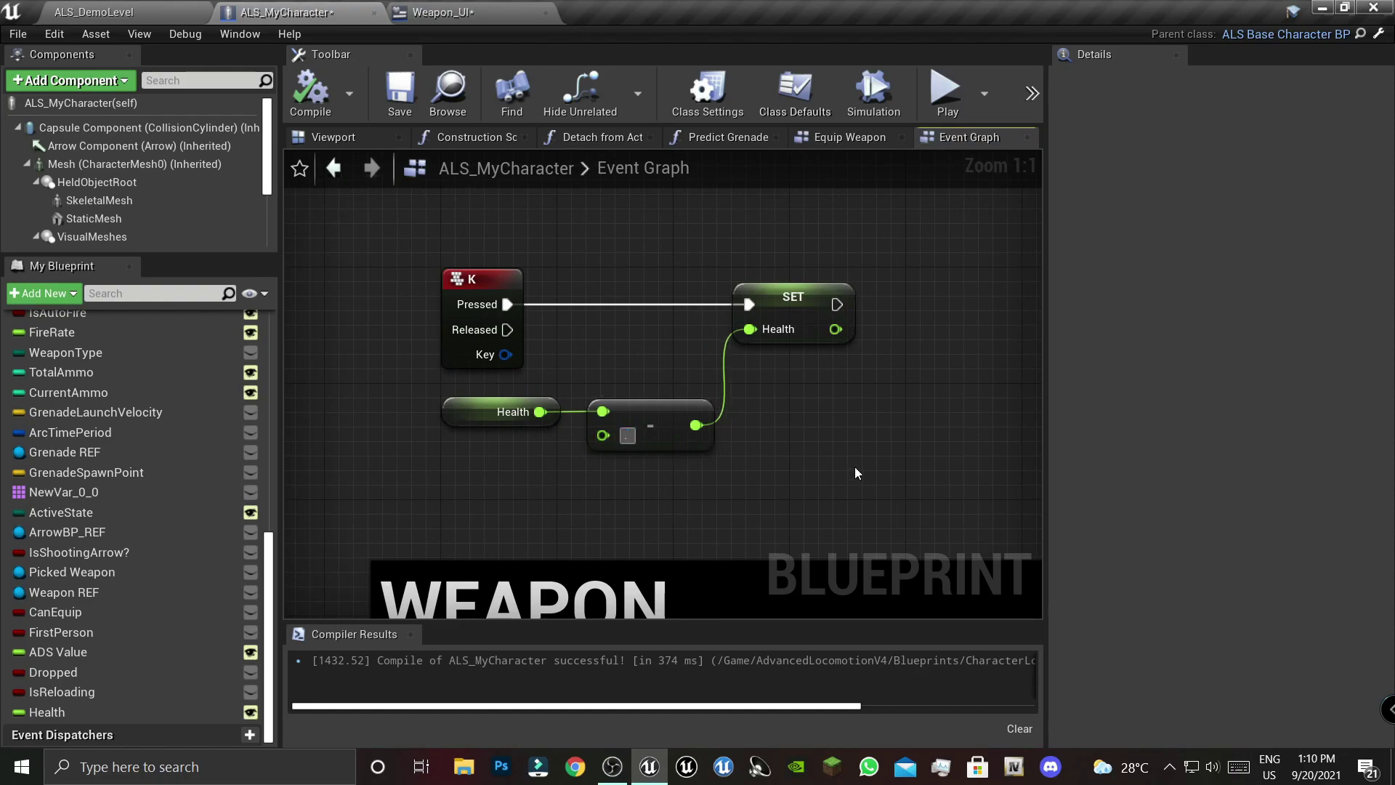
pyautogui.press('Return')
pyautogui.click(628, 456)
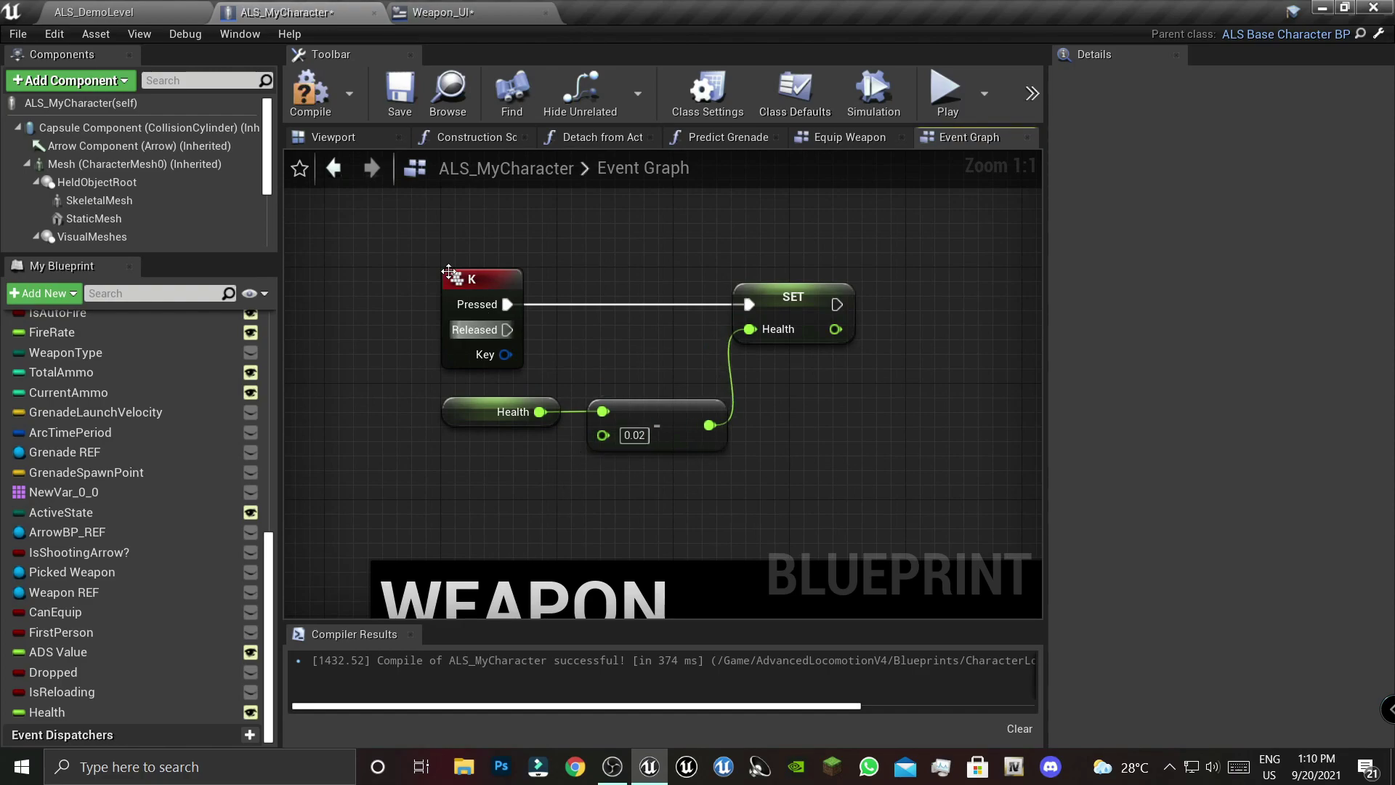
pyautogui.click(312, 93)
pyautogui.click(943, 93)
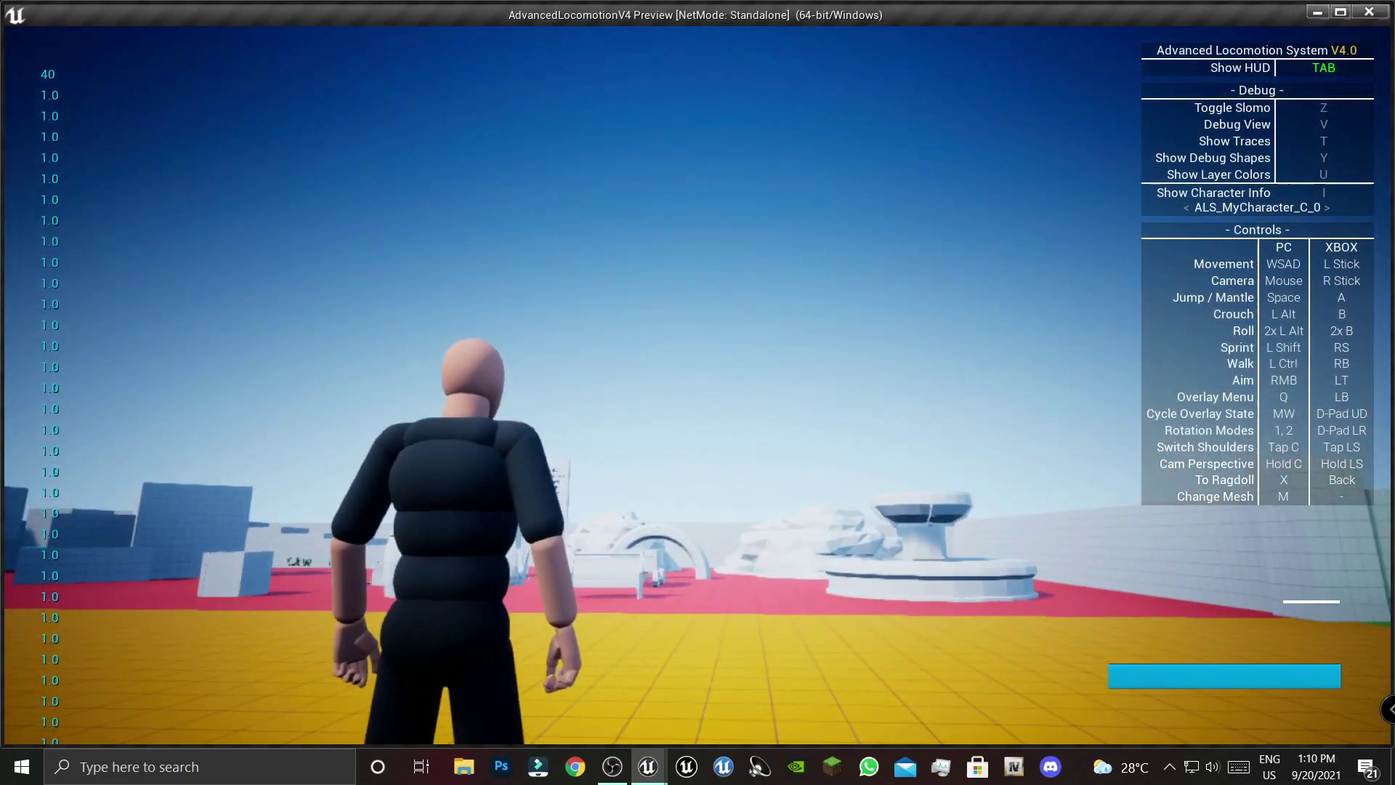
pyautogui.moveTo(698, 291)
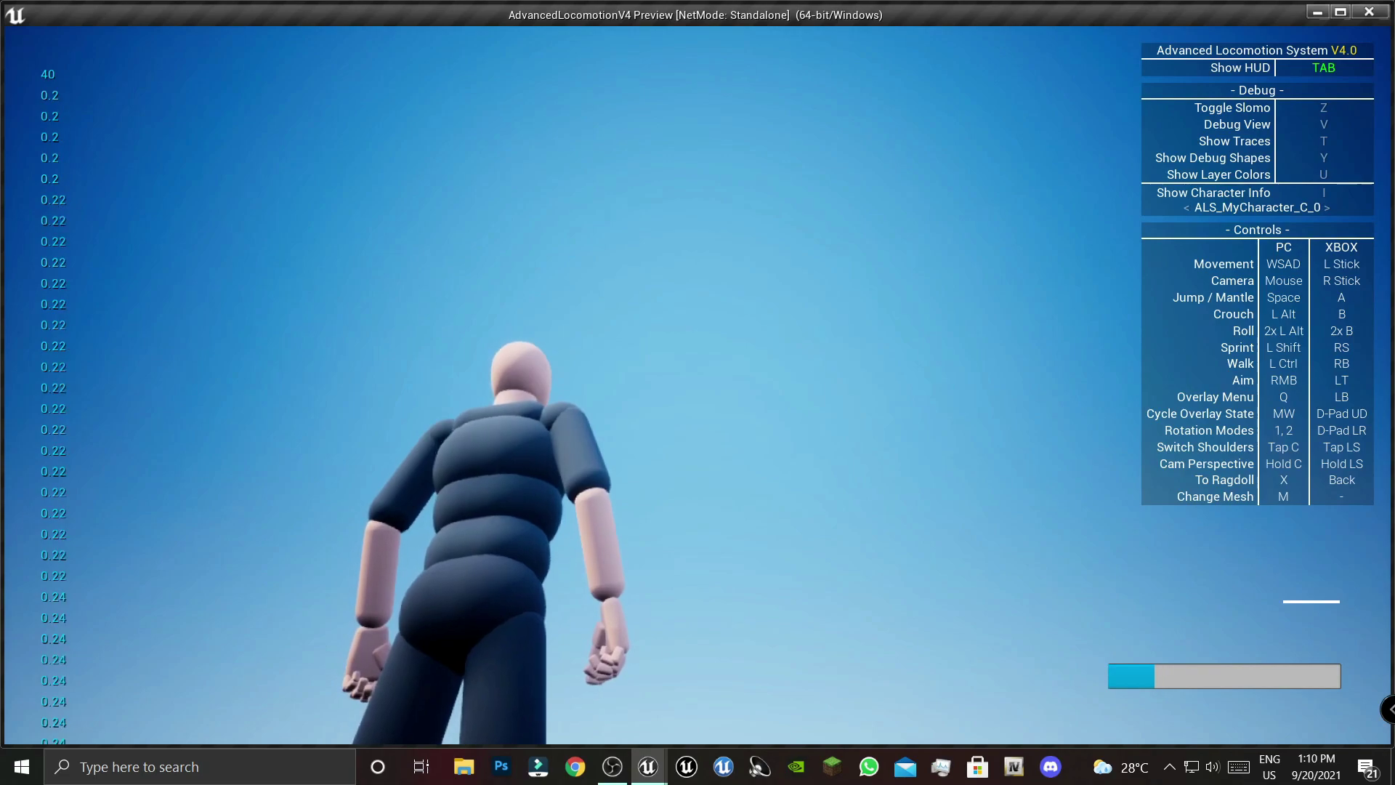
pyautogui.press('Escape')
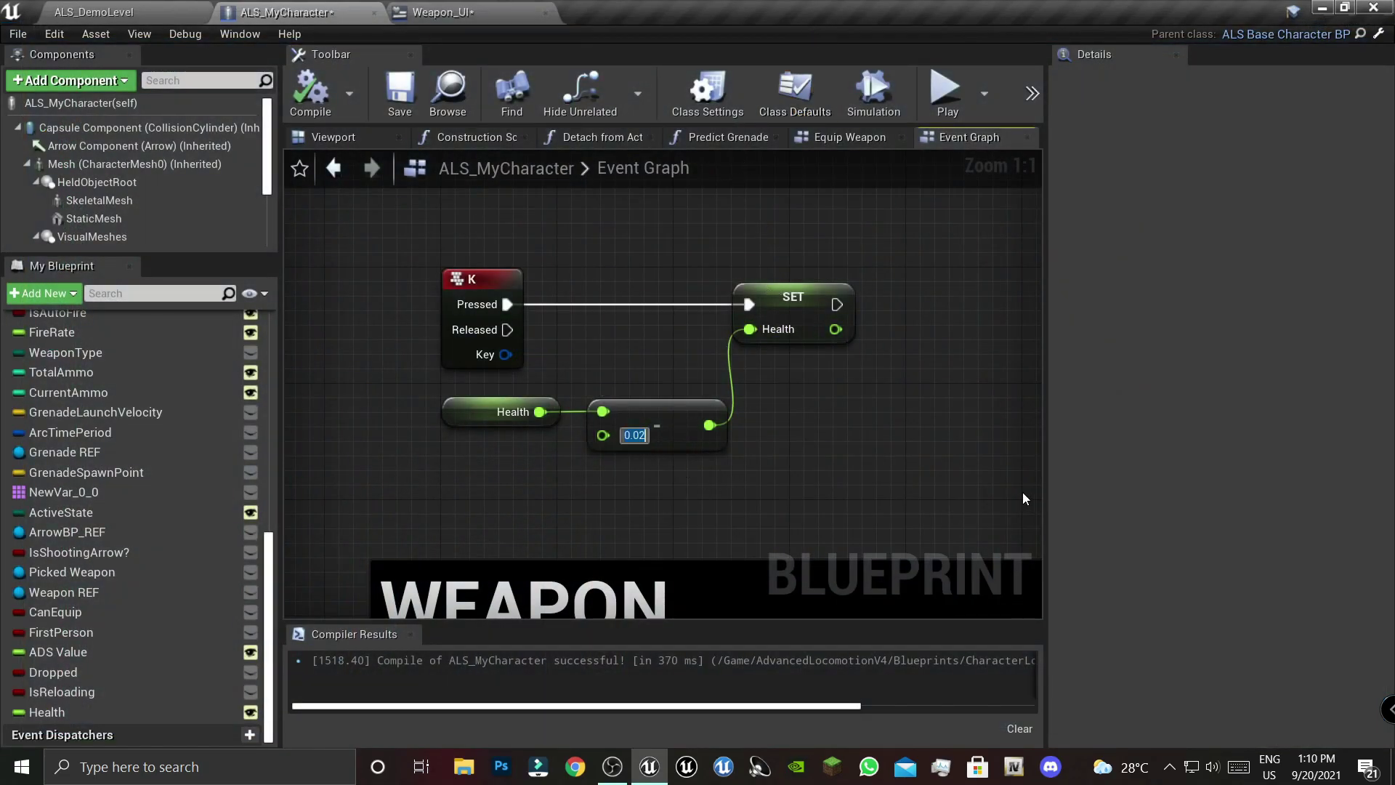
# - Adjust the subtraction amount again, compile and save, and test pressing K in play
pyautogui.write('55')
pyautogui.press('Return')
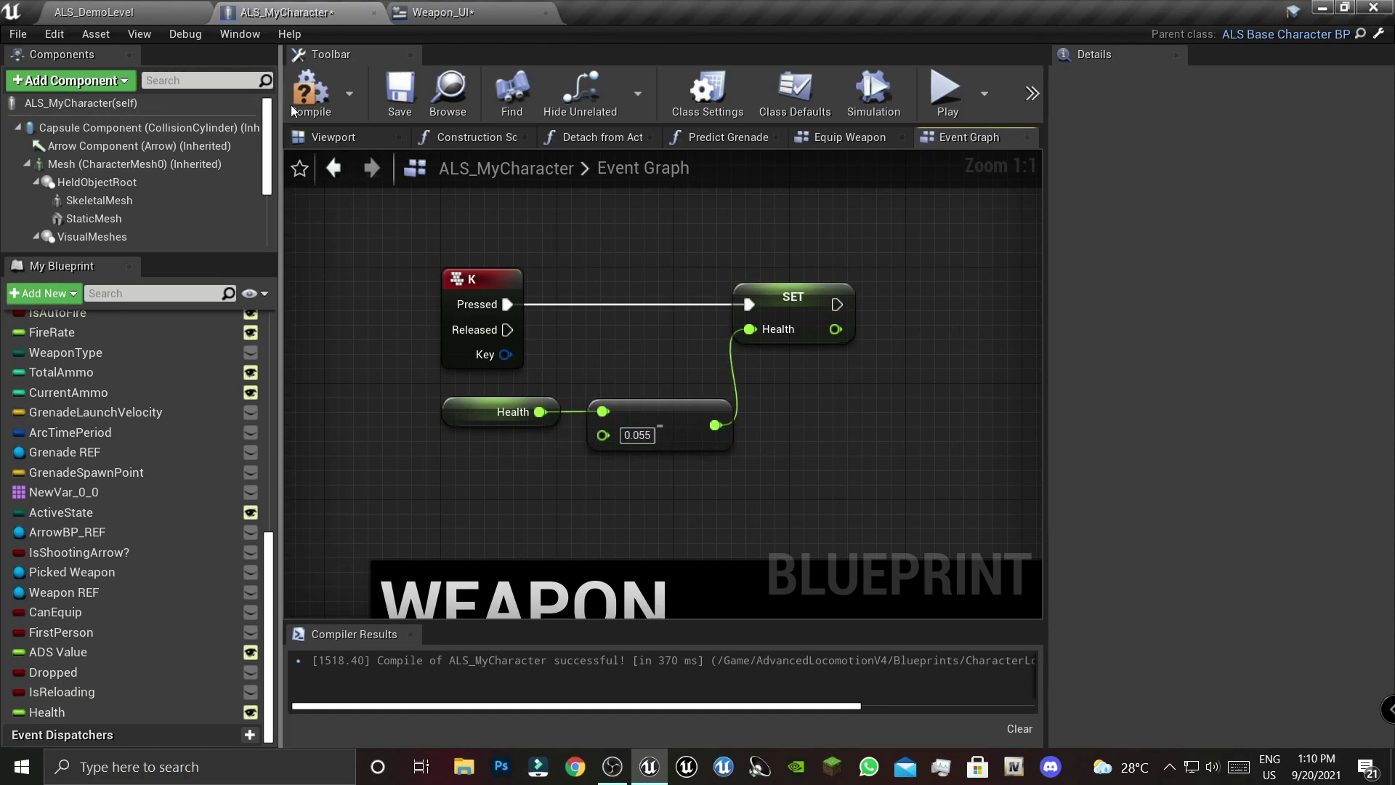
pyautogui.click(310, 91)
pyautogui.click(399, 90)
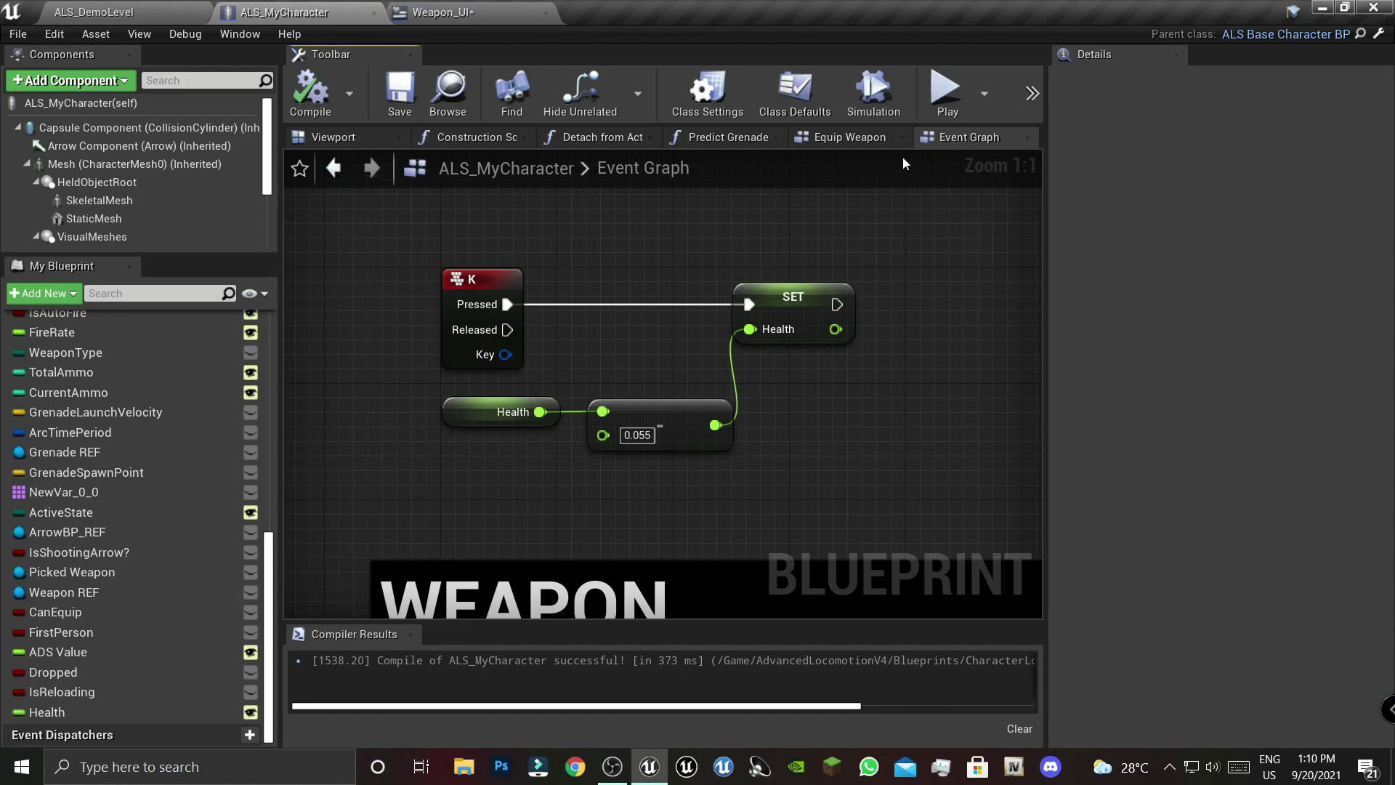
pyautogui.click(946, 88)
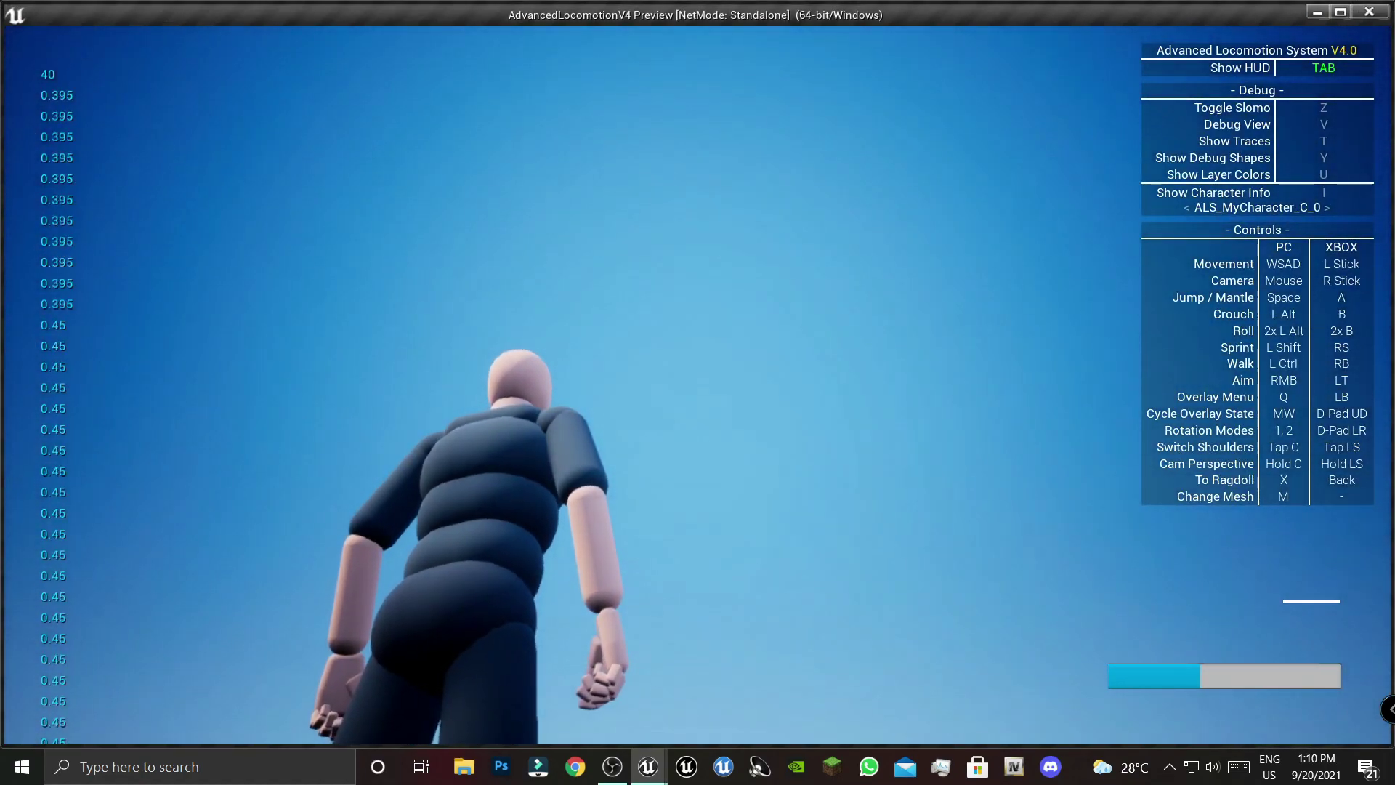
pyautogui.press('k')
pyautogui.press('k')
pyautogui.press('k')
pyautogui.press('k')
pyautogui.press('k')
pyautogui.press('Escape')
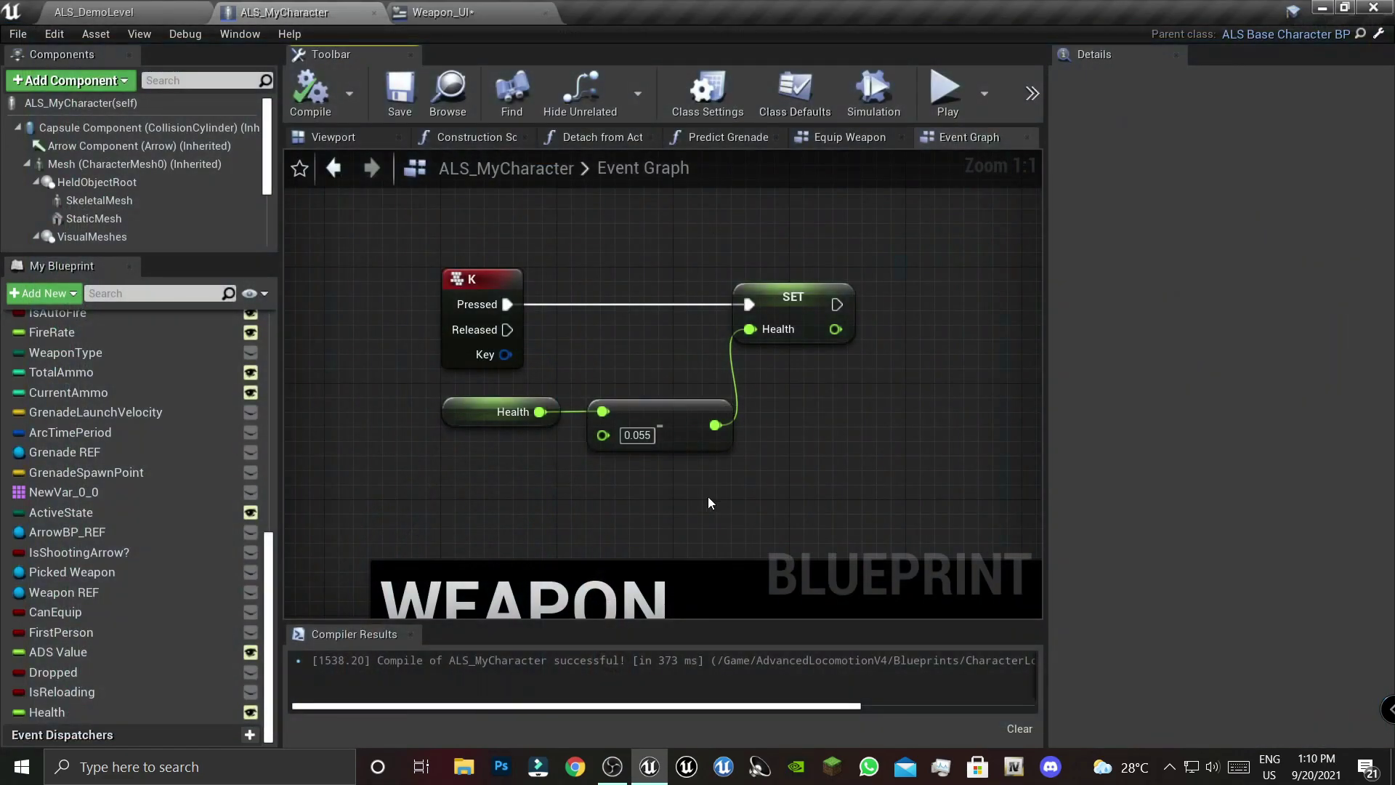
# - Set the subtraction amount to 0.05, recompile, and save all content including Weapon_UI
pyautogui.click(648, 435)
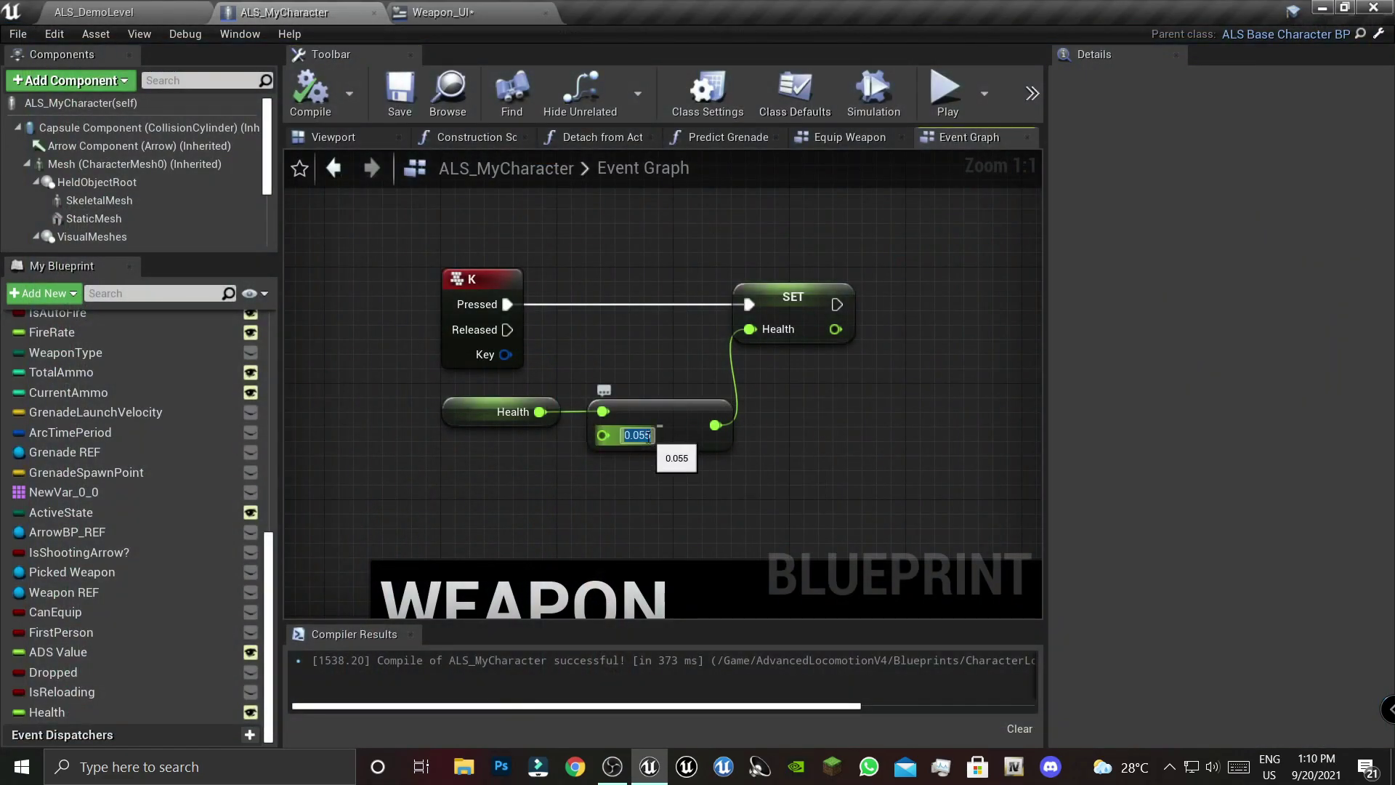
pyautogui.write('0.05')
pyautogui.press('Return')
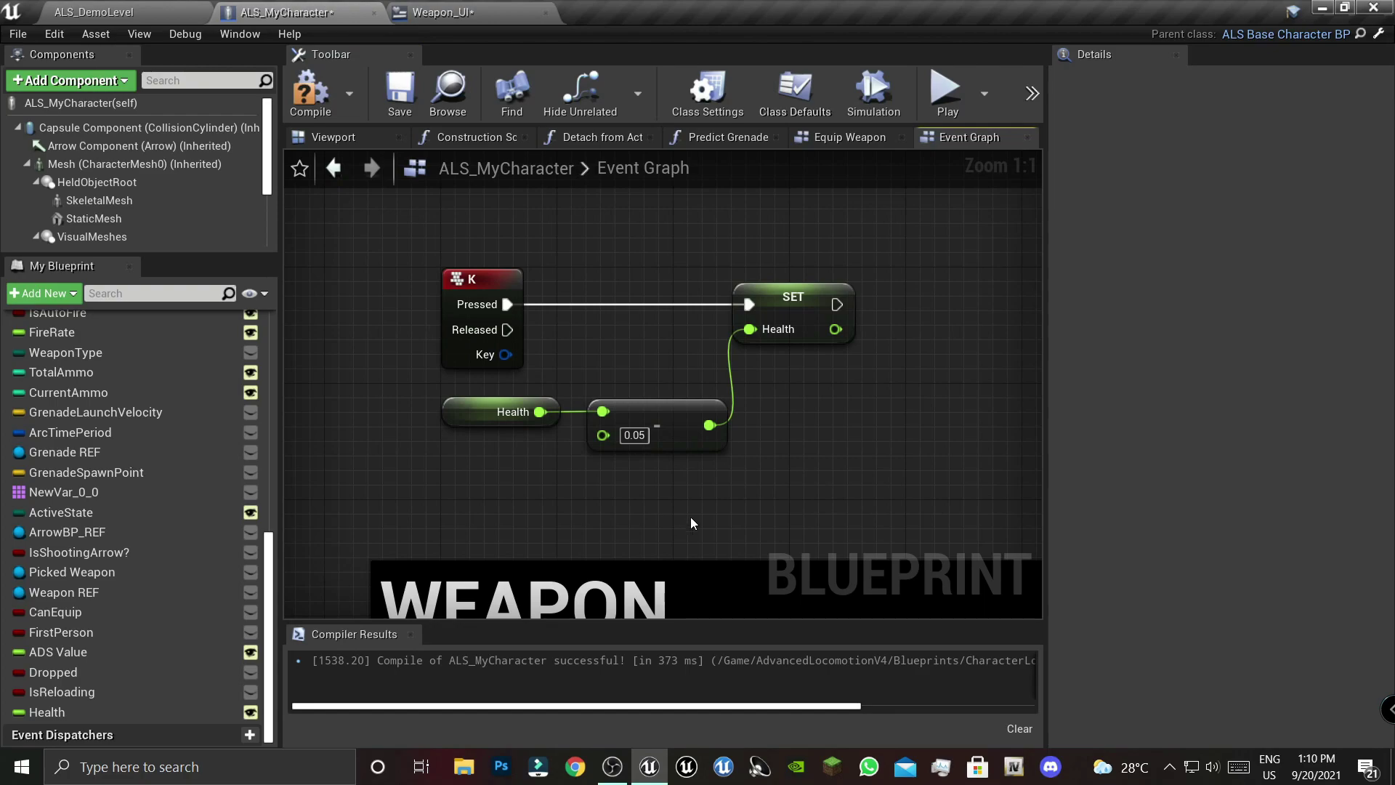
pyautogui.click(321, 93)
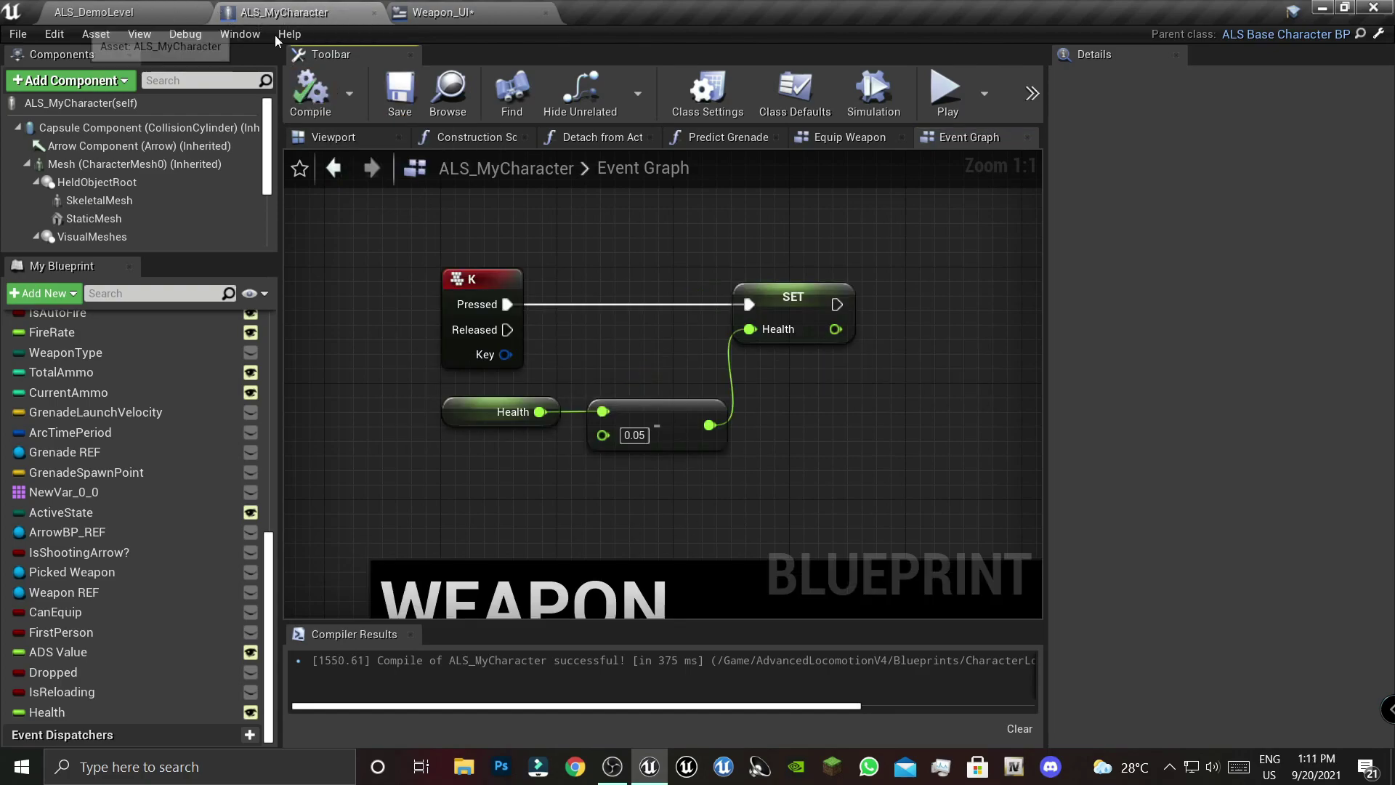
pyautogui.click(123, 11)
pyautogui.hotkey('ctrl', 'shift', 's')
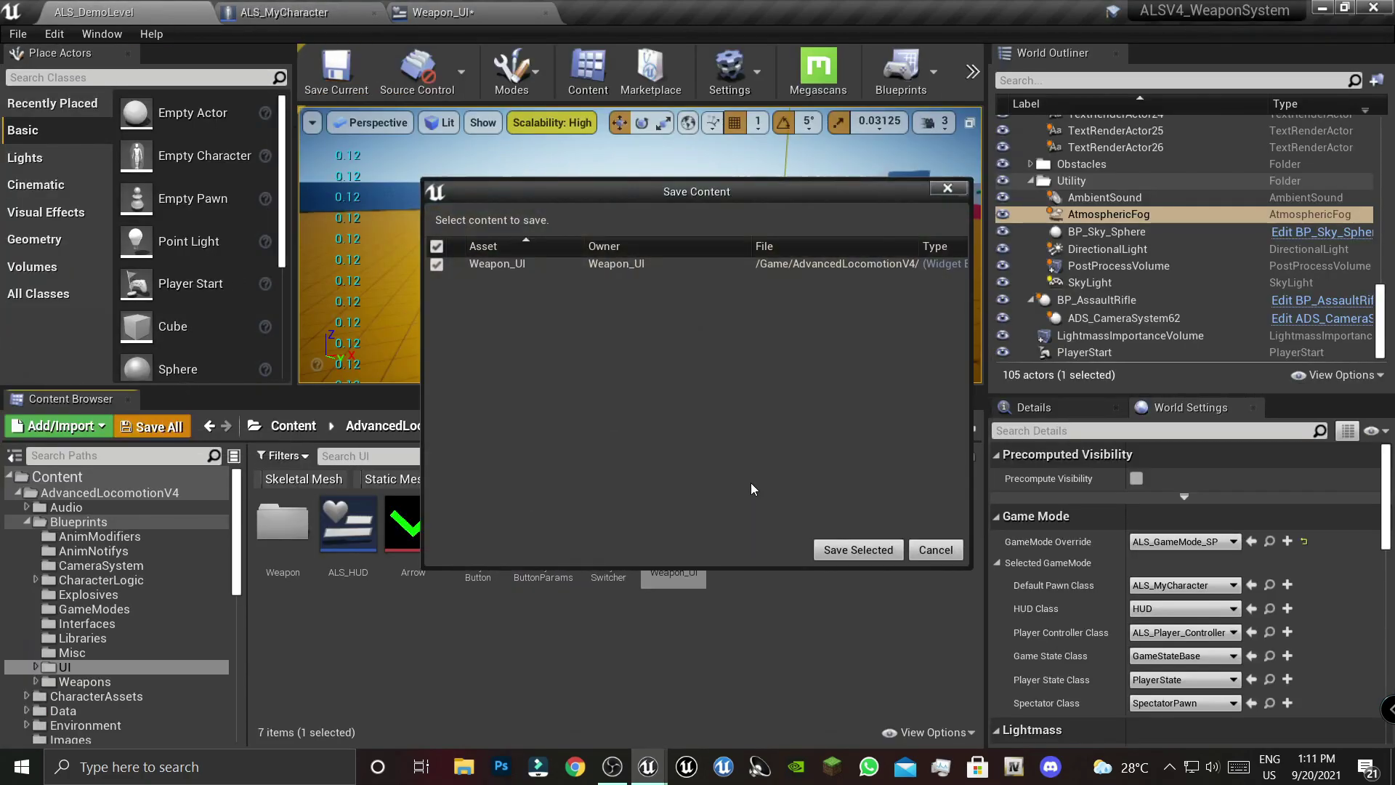
pyautogui.click(845, 546)
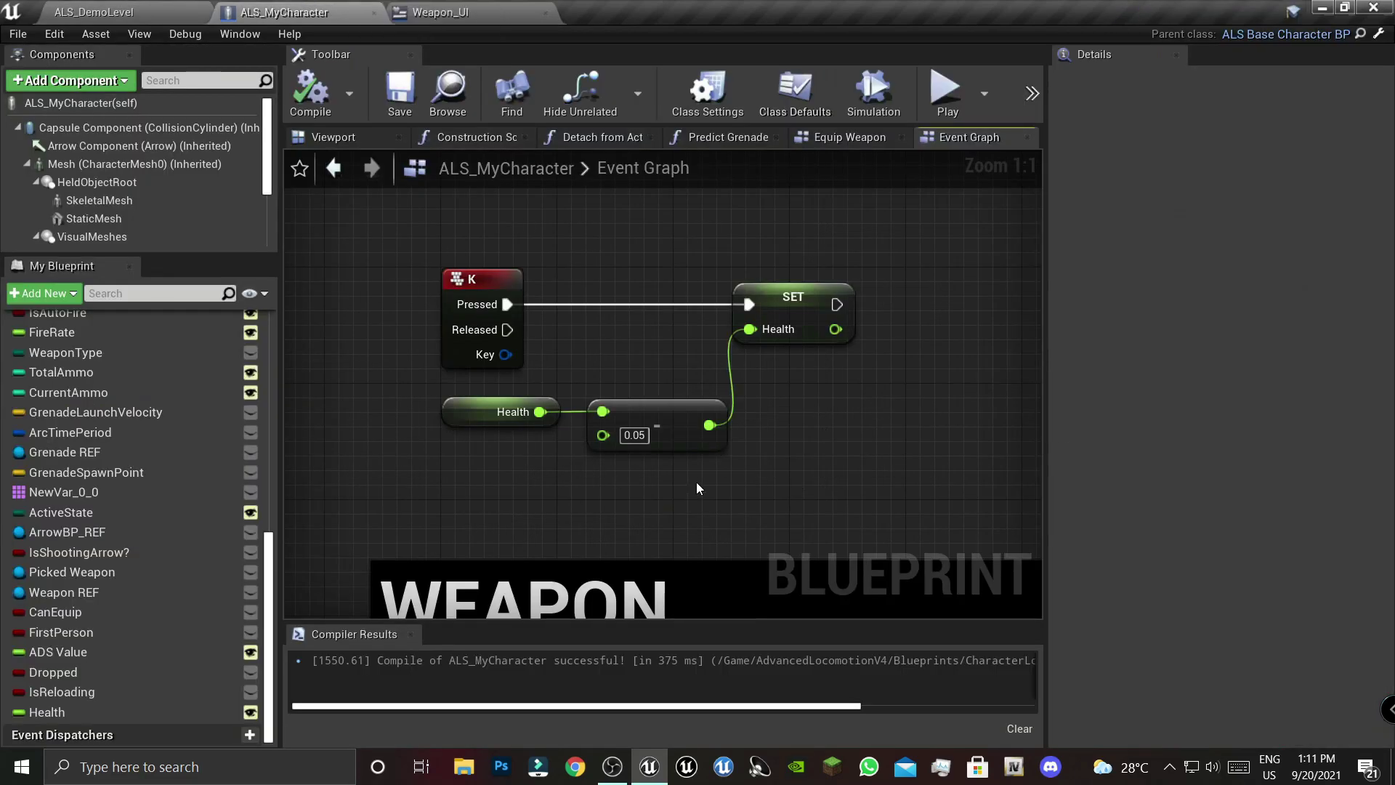
# - Collapse the SET Health node after Parent: BeginPlay and name the collapsed graph 'Set Health'
pyautogui.scroll(-4, 696, 482)
pyautogui.scroll(4, 832, 273)
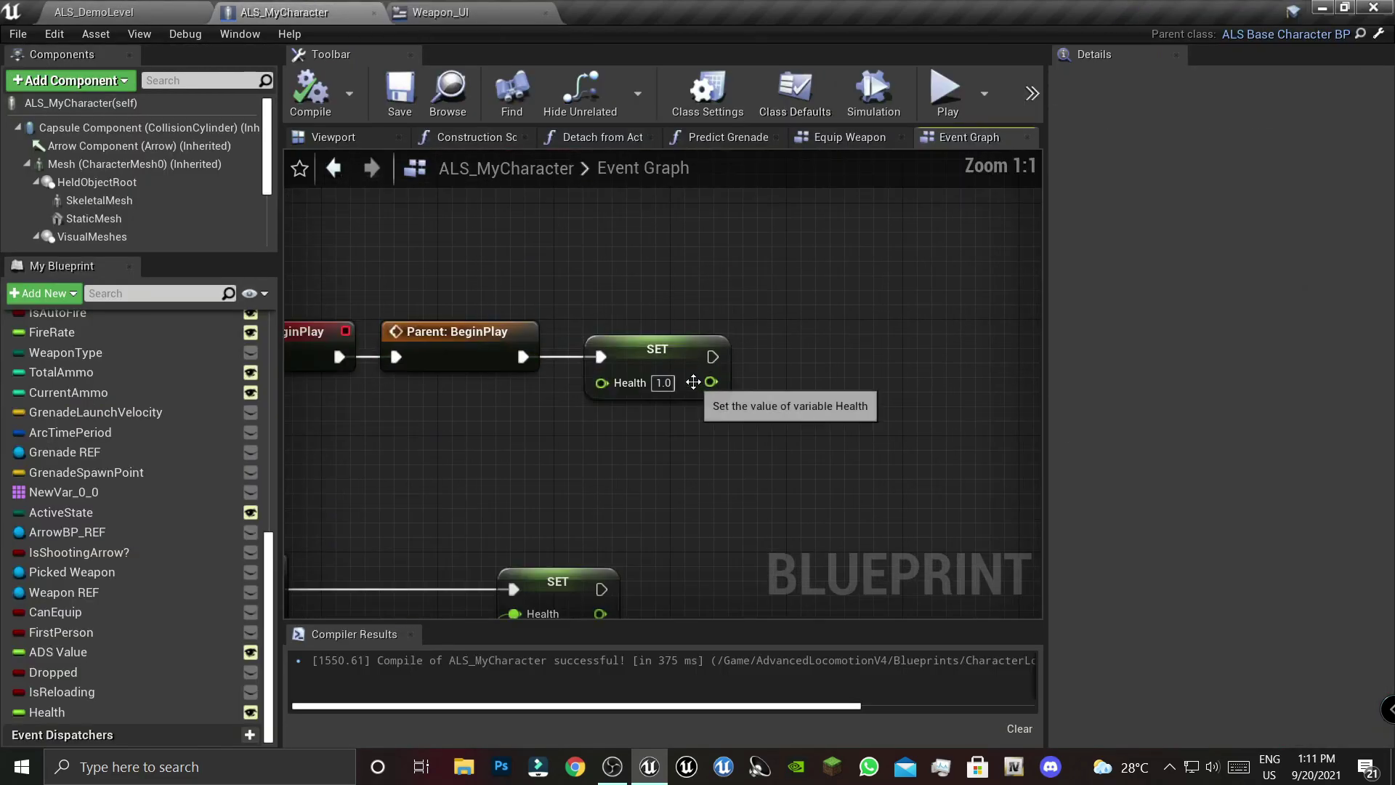
pyautogui.click(755, 362)
pyautogui.rightClick(756, 362)
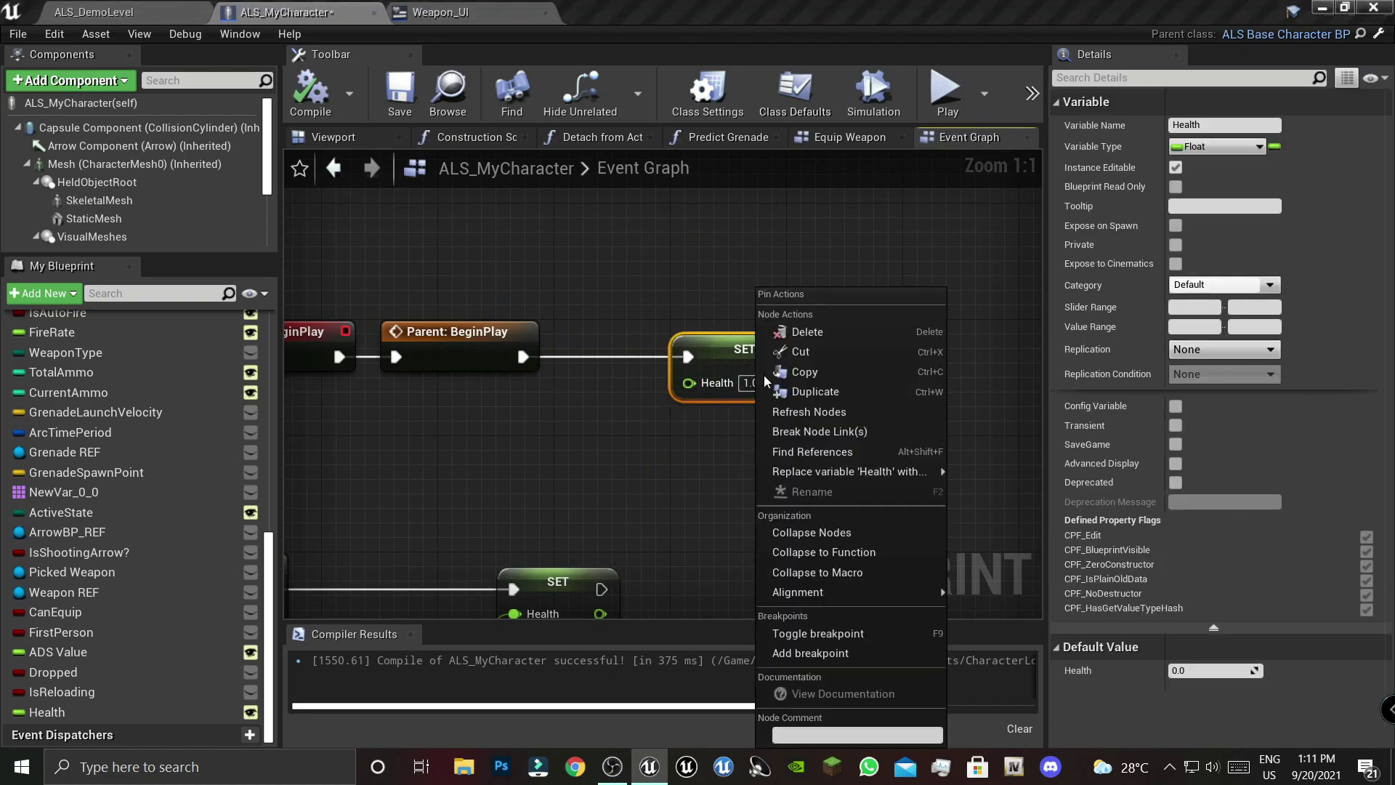
pyautogui.click(817, 531)
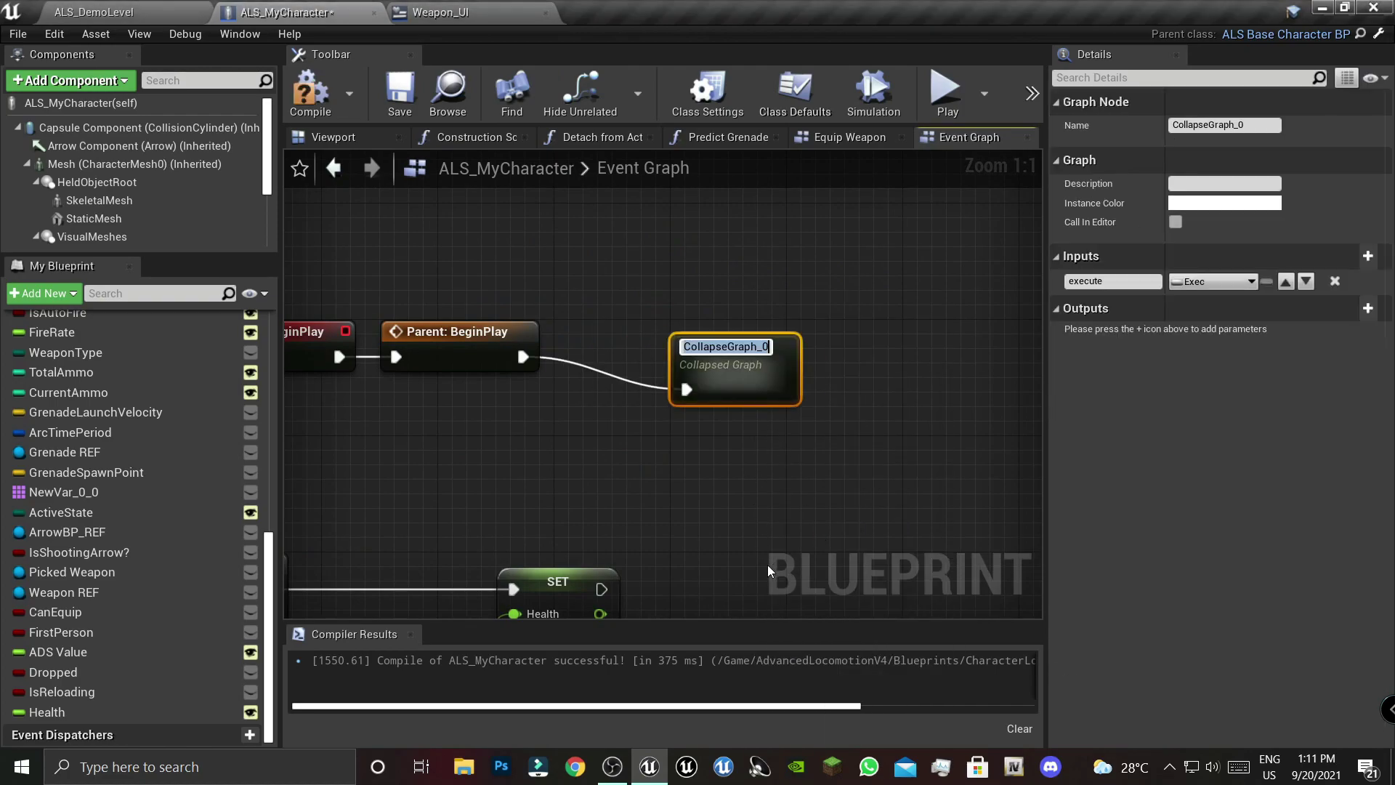
pyautogui.write('Set HEalth')
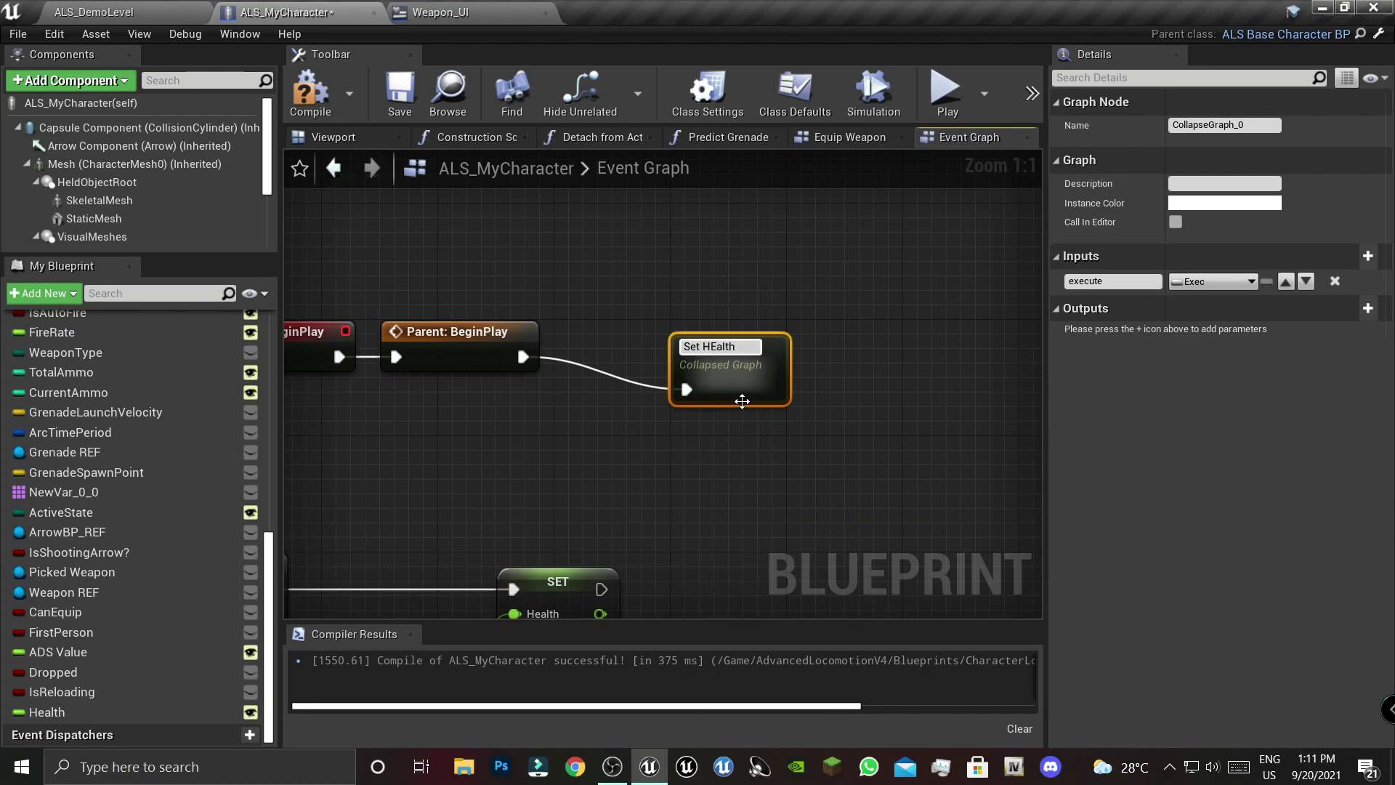
pyautogui.press('BackSpace')
pyautogui.write('e')
pyautogui.press('Return')
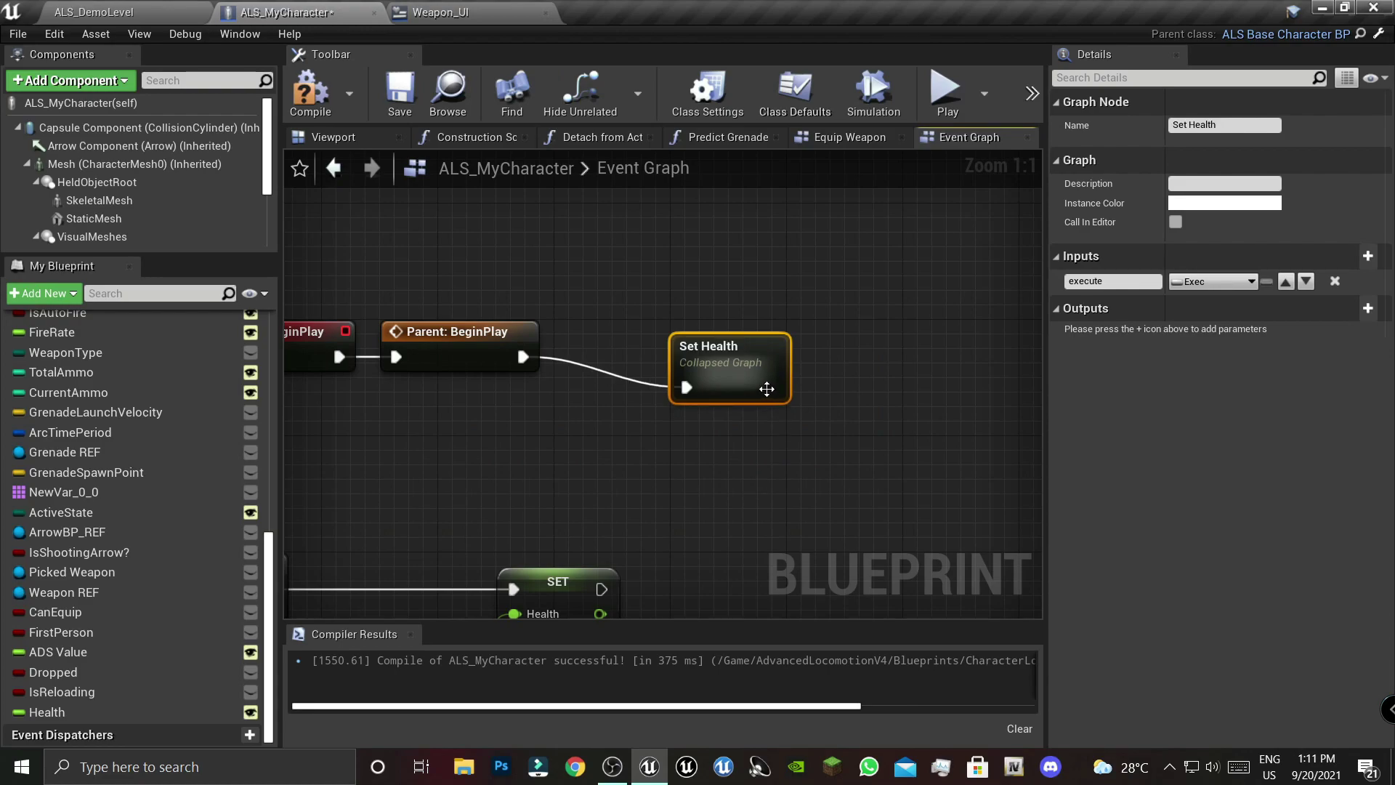
pyautogui.moveTo(743, 372); pyautogui.dragTo(744, 358)
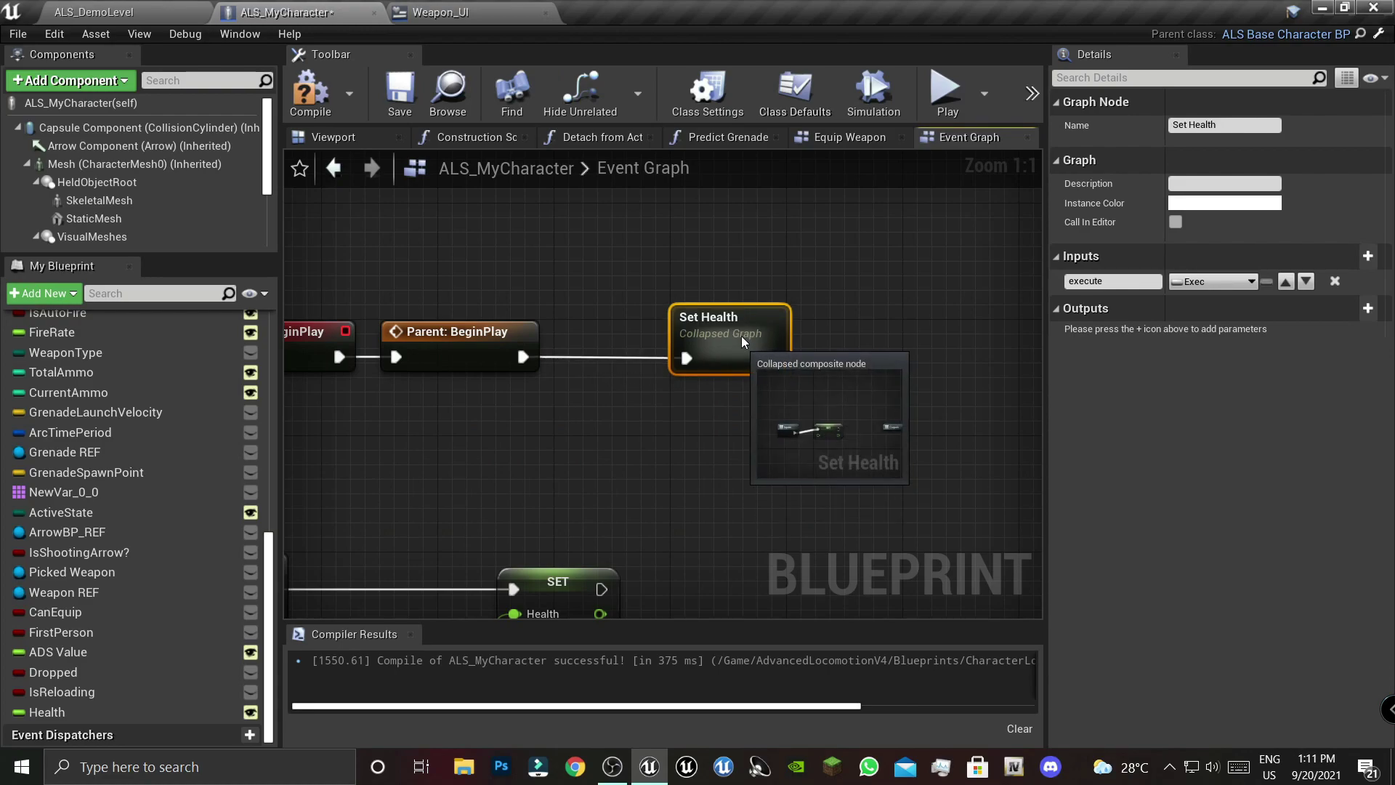
pyautogui.click(748, 487)
pyautogui.doubleClick(781, 363)
pyautogui.scroll(-3, 747, 373)
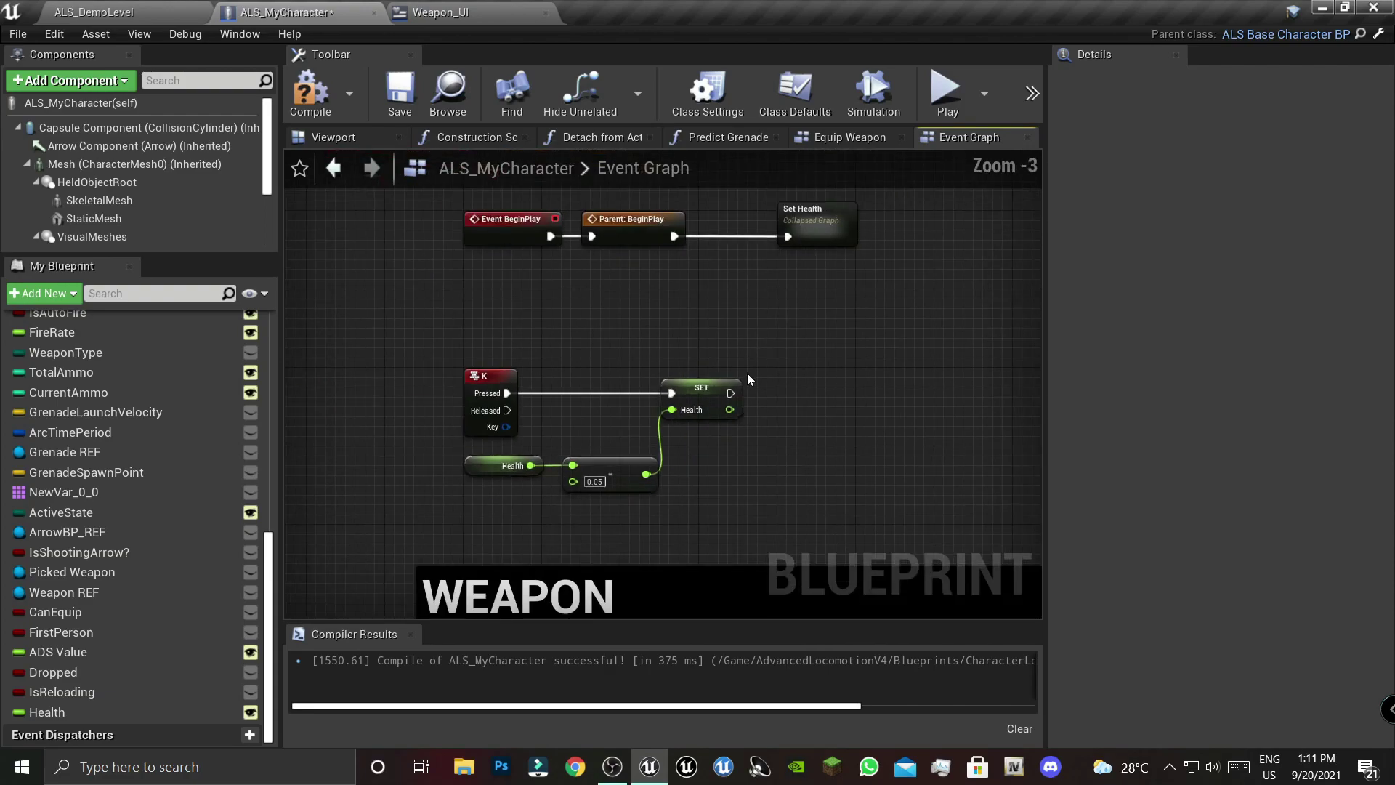
# - Collapse the K-press test nodes into TestDecrementHealth and place it beside the Toggle Mannequin Mesh group
pyautogui.moveTo(747, 372); pyautogui.dragTo(468, 465)
pyautogui.rightClick(469, 465)
pyautogui.click(527, 534)
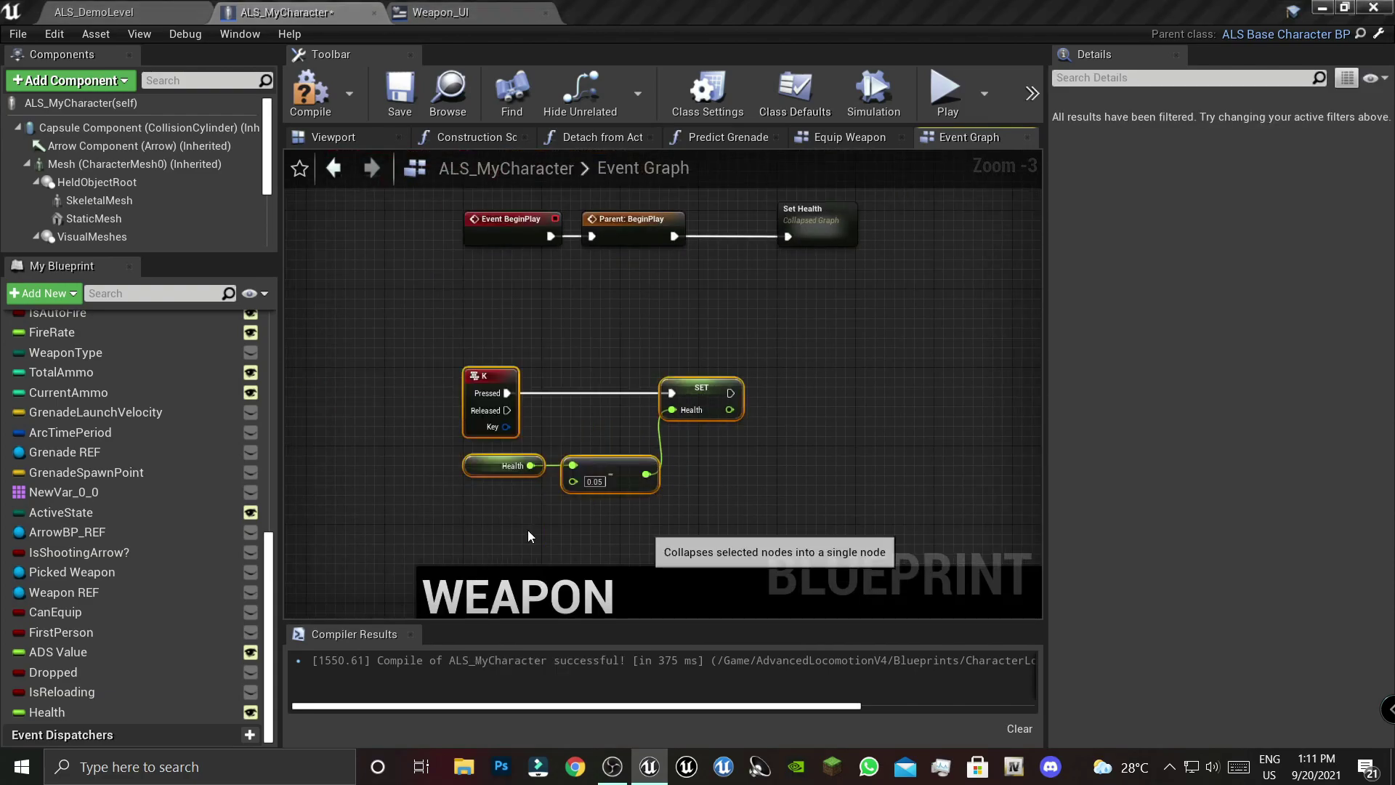
pyautogui.write('TestD')
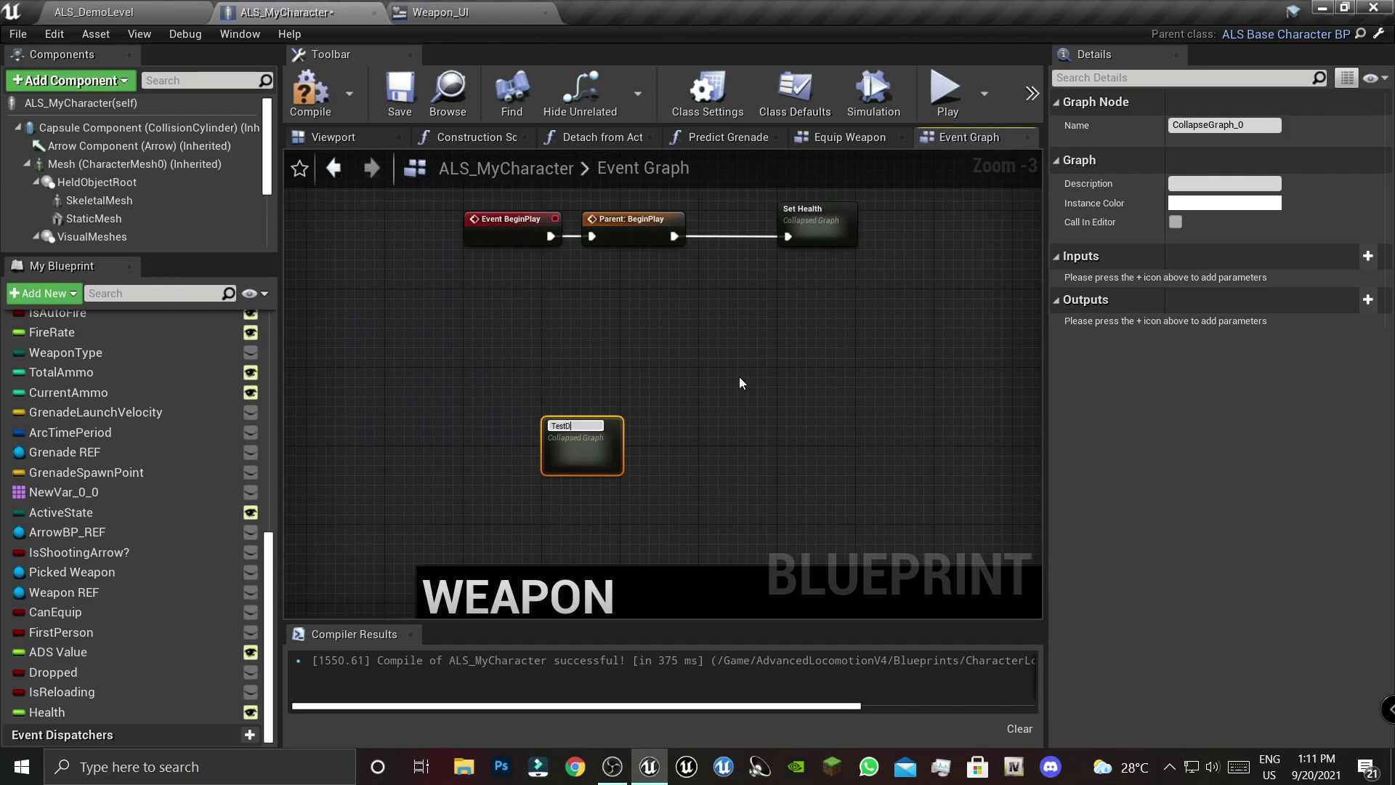
pyautogui.write('ecrementHealth')
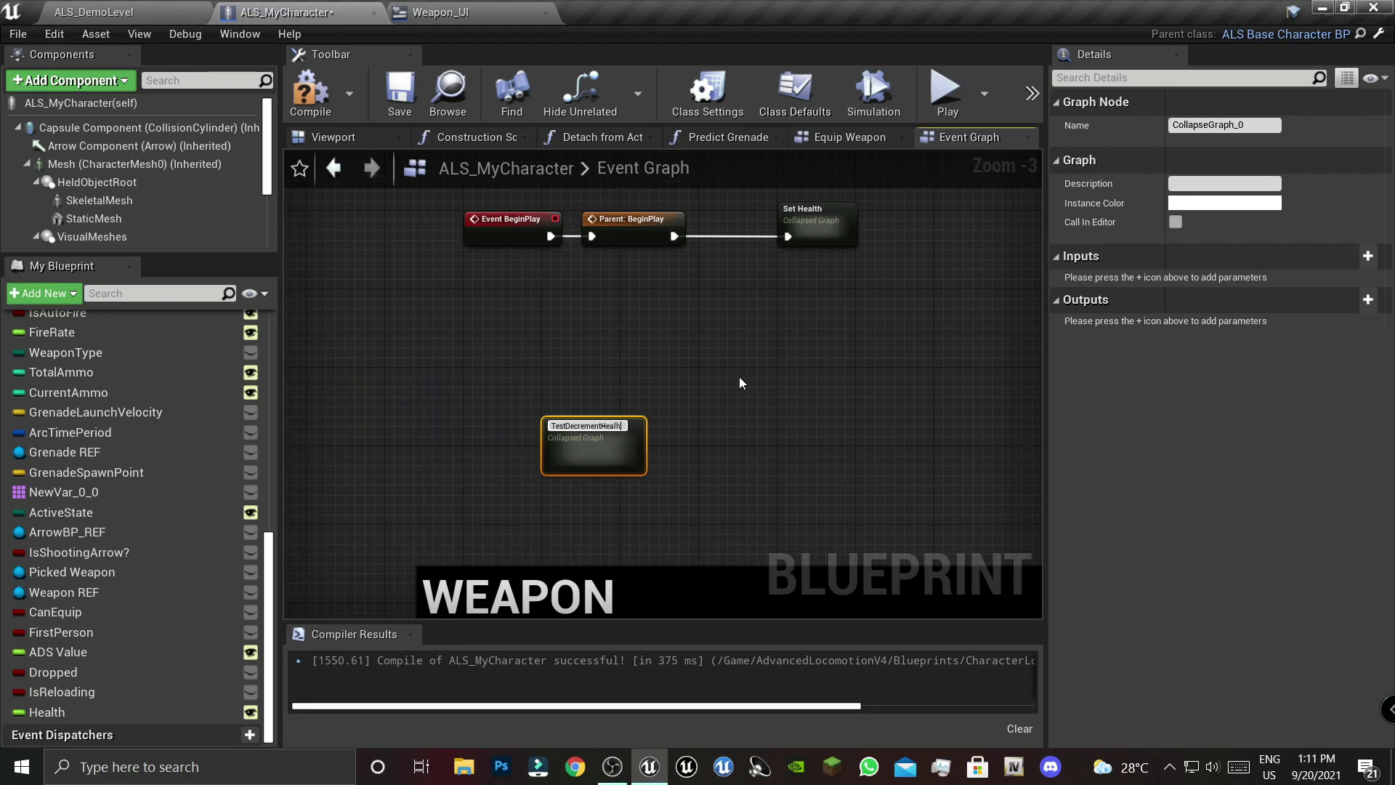
pyautogui.scroll(3, 632, 411)
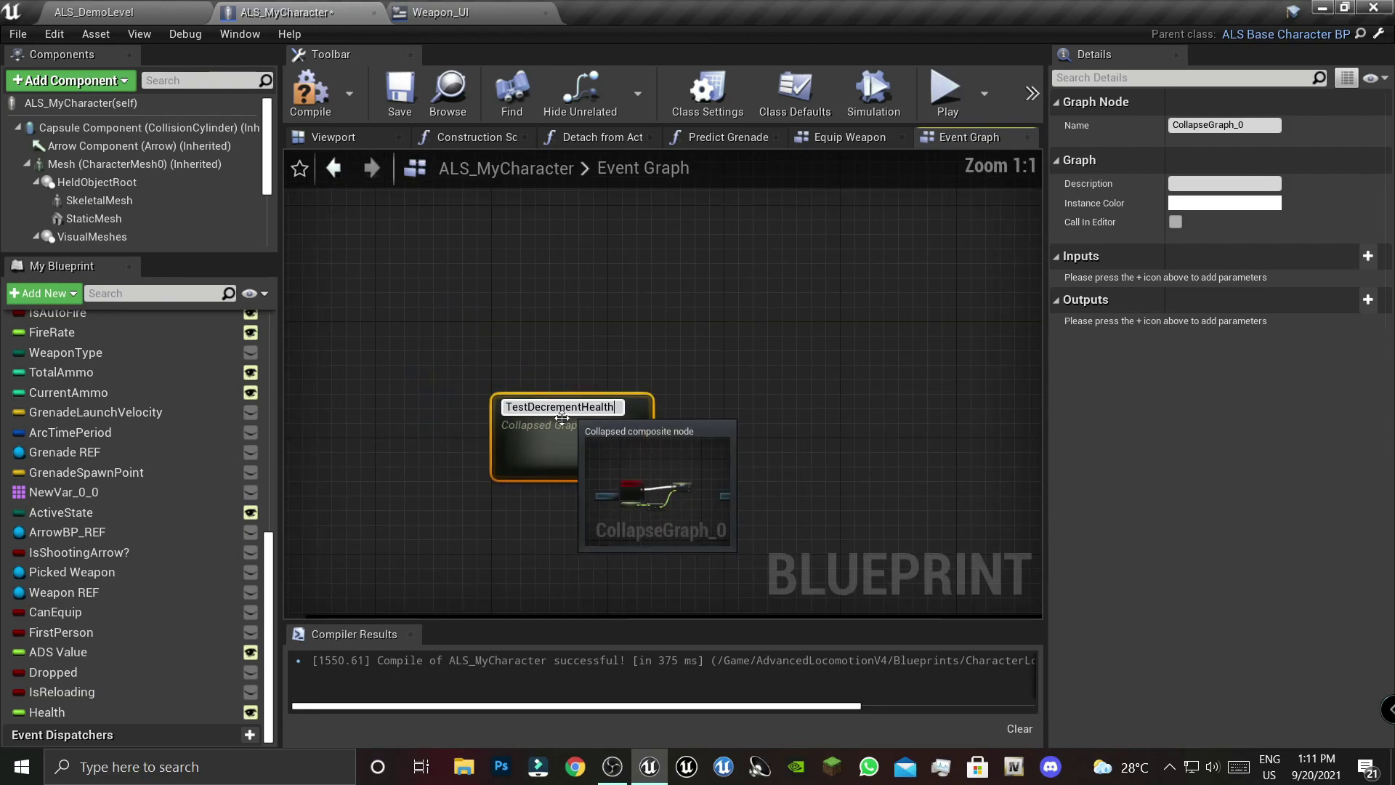
pyautogui.press('Return')
pyautogui.click(682, 461)
pyautogui.scroll(-5, 683, 468)
pyautogui.scroll(-4, 681, 468)
pyautogui.moveTo(681, 469)
pyautogui.mouseDown(button='right')
pyautogui.moveTo(473, 322)
pyautogui.moveTo(622, 247)
pyautogui.mouseUp(button='right')
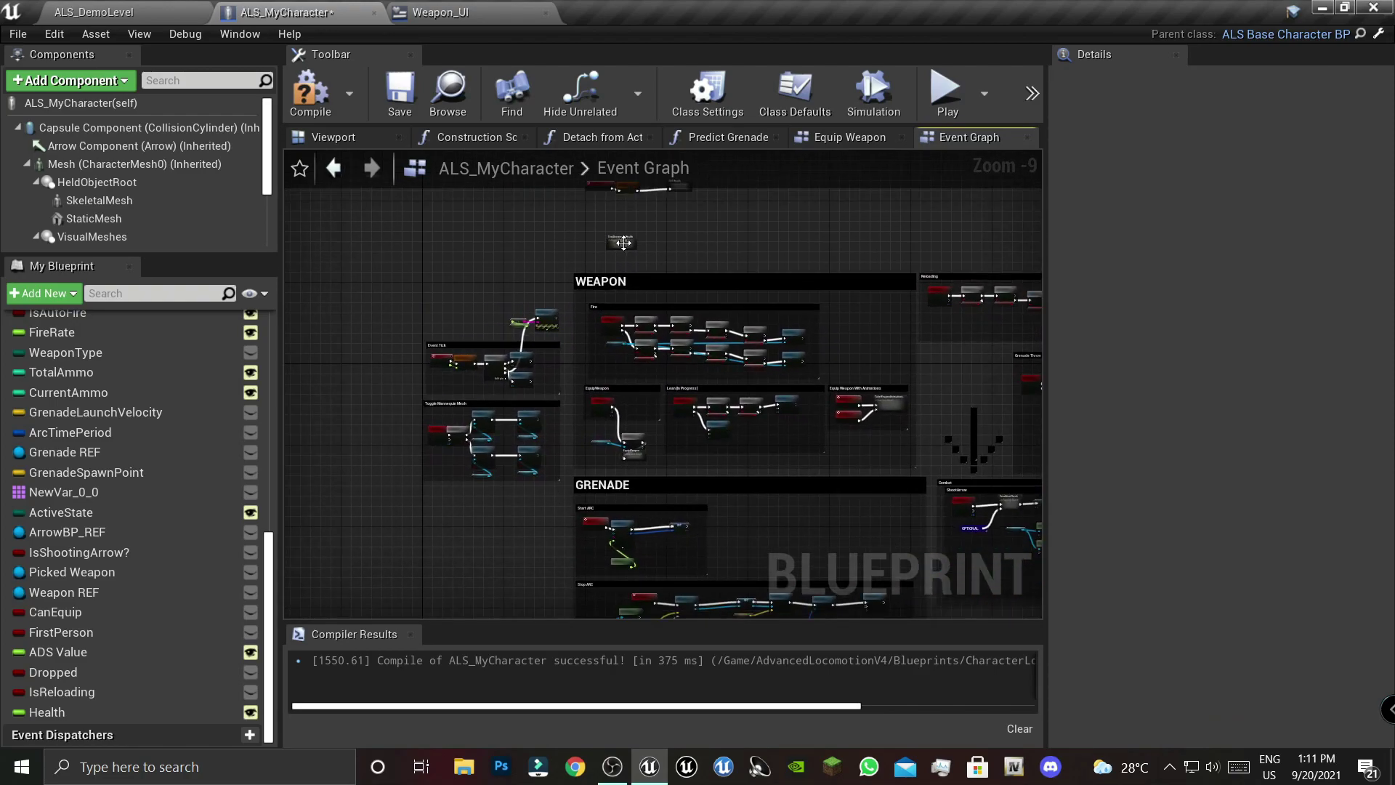
pyautogui.moveTo(622, 247); pyautogui.dragTo(539, 488)
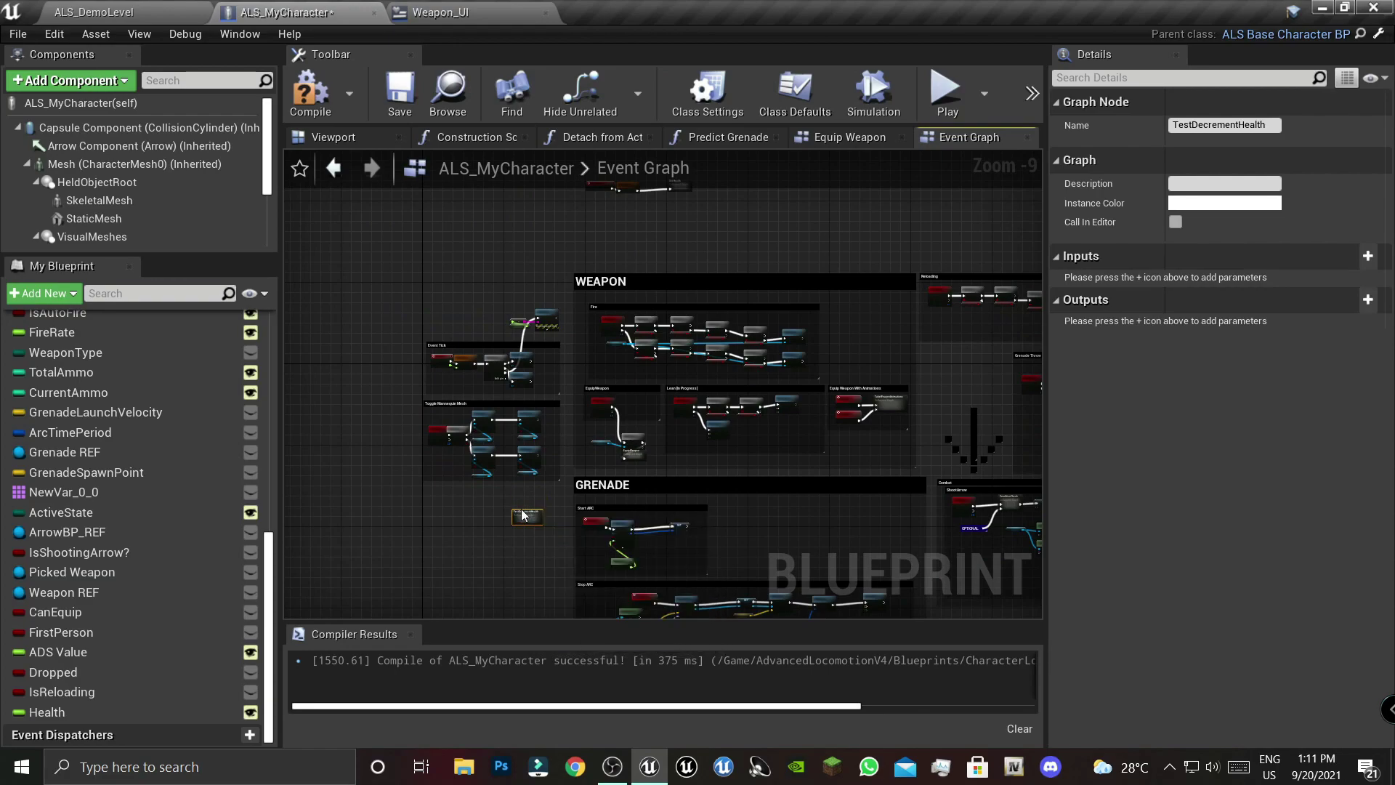
# - Delete the Health and Print String debug nodes near the WEAPON area
pyautogui.scroll(9, 522, 515)
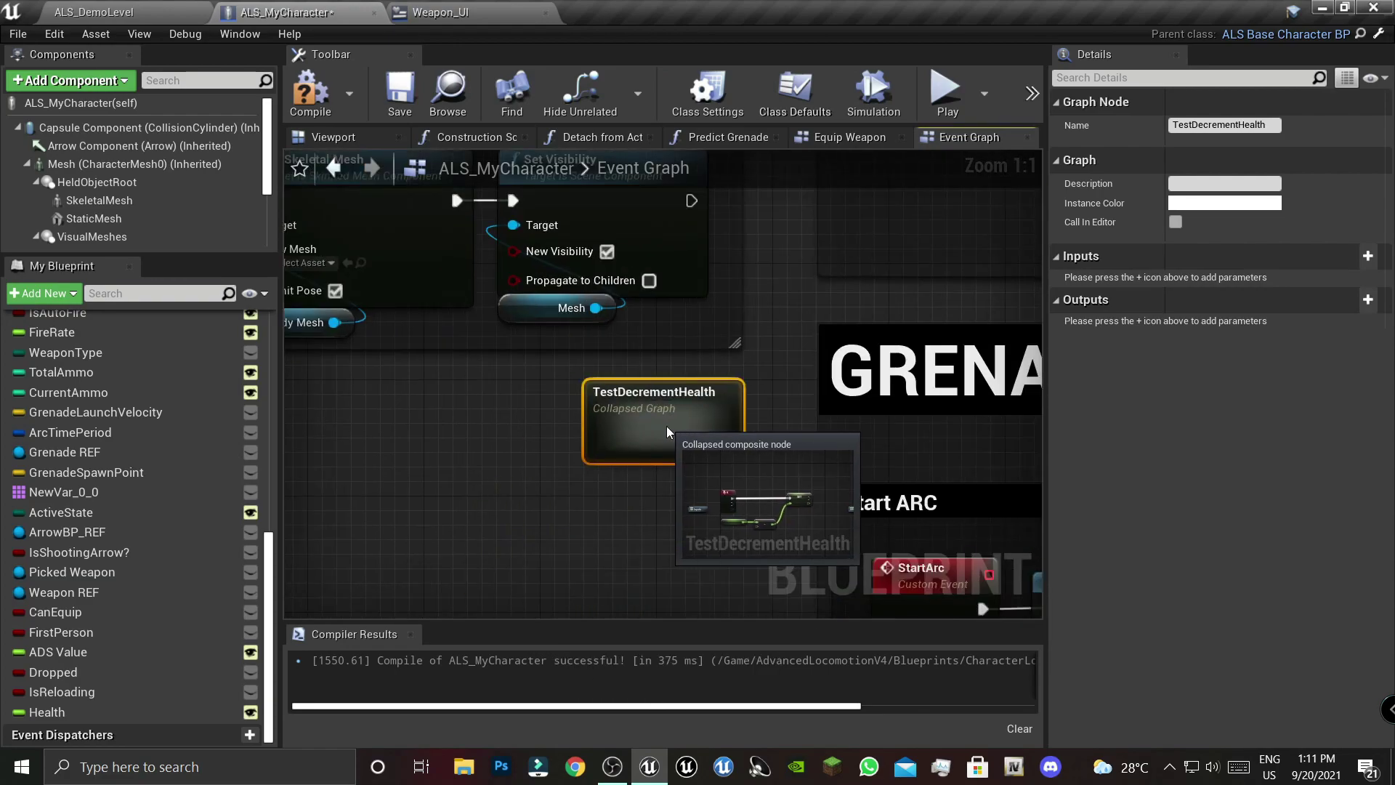
pyautogui.click(776, 324)
pyautogui.scroll(-5, 778, 317)
pyautogui.moveTo(779, 316); pyautogui.dragTo(551, 624, button='right')
pyautogui.click(715, 229)
pyautogui.scroll(5, 468, 392)
pyautogui.moveTo(441, 324); pyautogui.dragTo(661, 465)
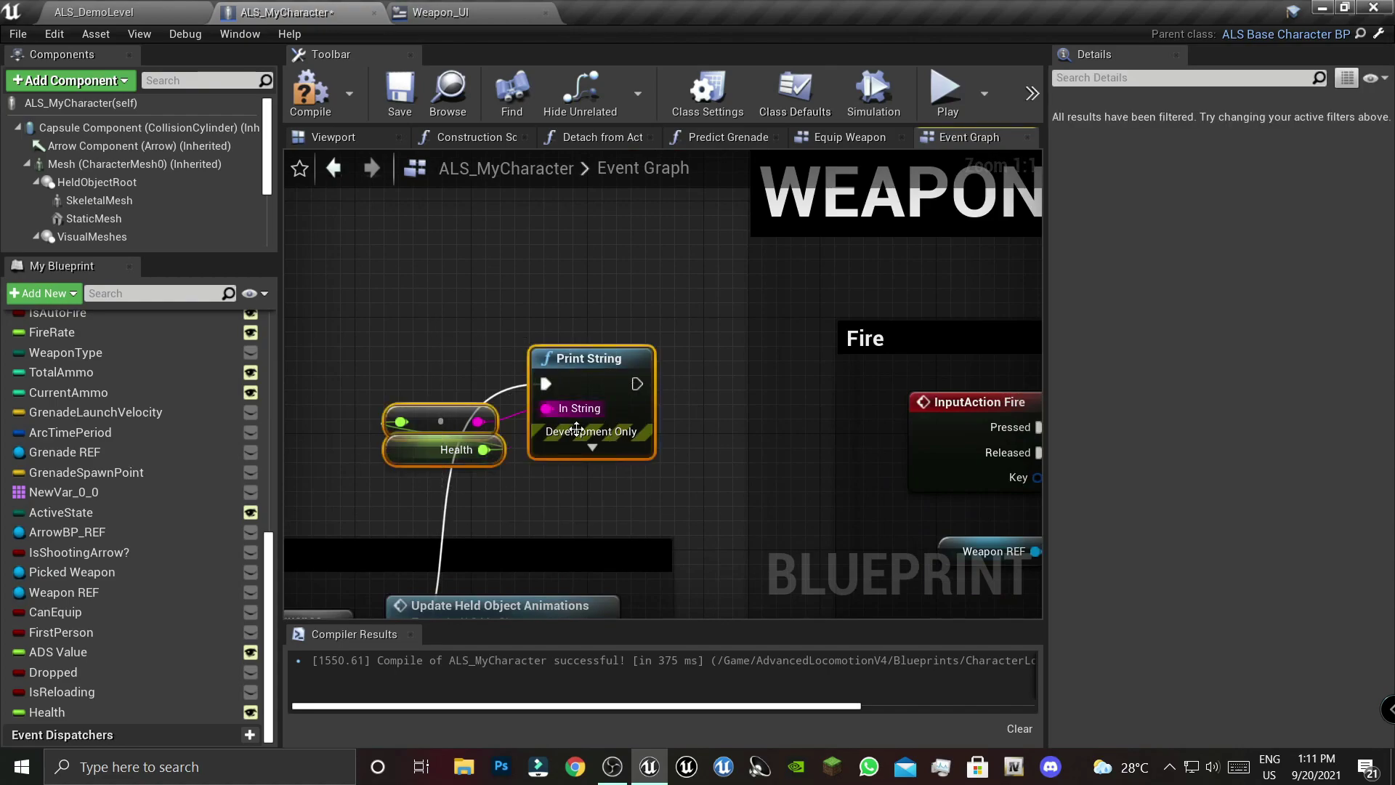
pyautogui.press('Delete')
pyautogui.scroll(-1, 578, 255)
pyautogui.scroll(-3, 578, 260)
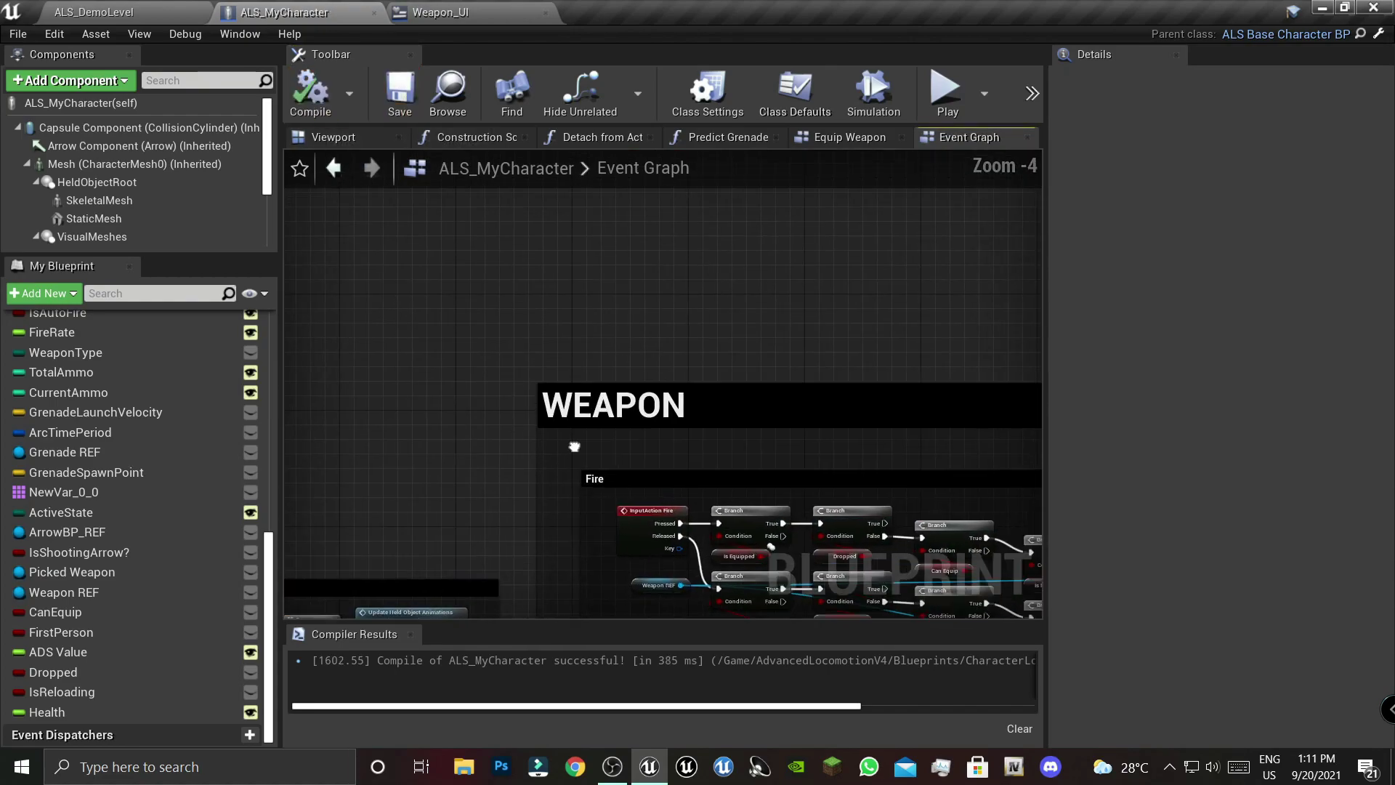
# - Wrap the three BeginPlay nodes in a comment titled Begin Play
pyautogui.scroll(-3, 572, 287)
pyautogui.moveTo(720, 333); pyautogui.dragTo(717, 337)
pyautogui.write('c')
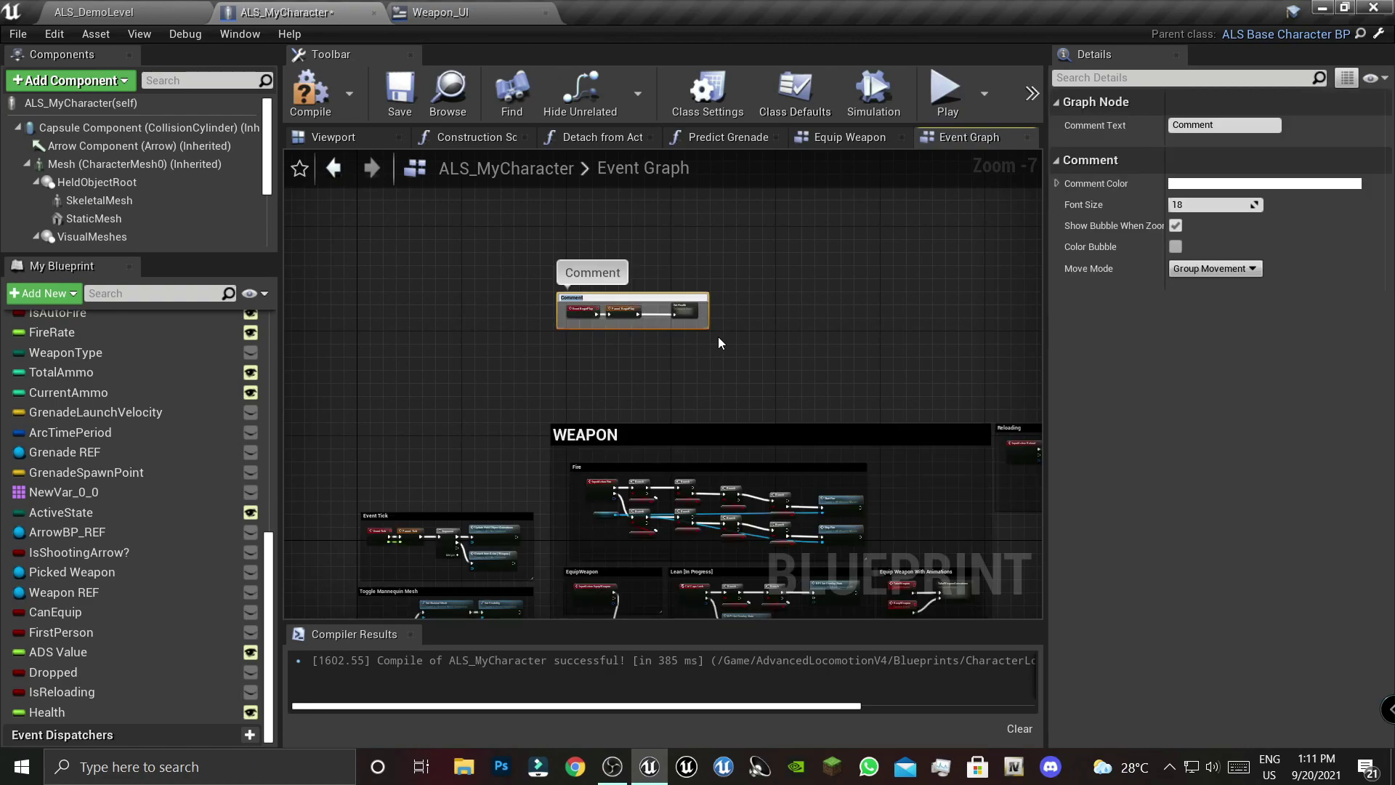
pyautogui.write('BeginPla')
pyautogui.write('y')
pyautogui.press('Return')
pyautogui.scroll(5, 644, 259)
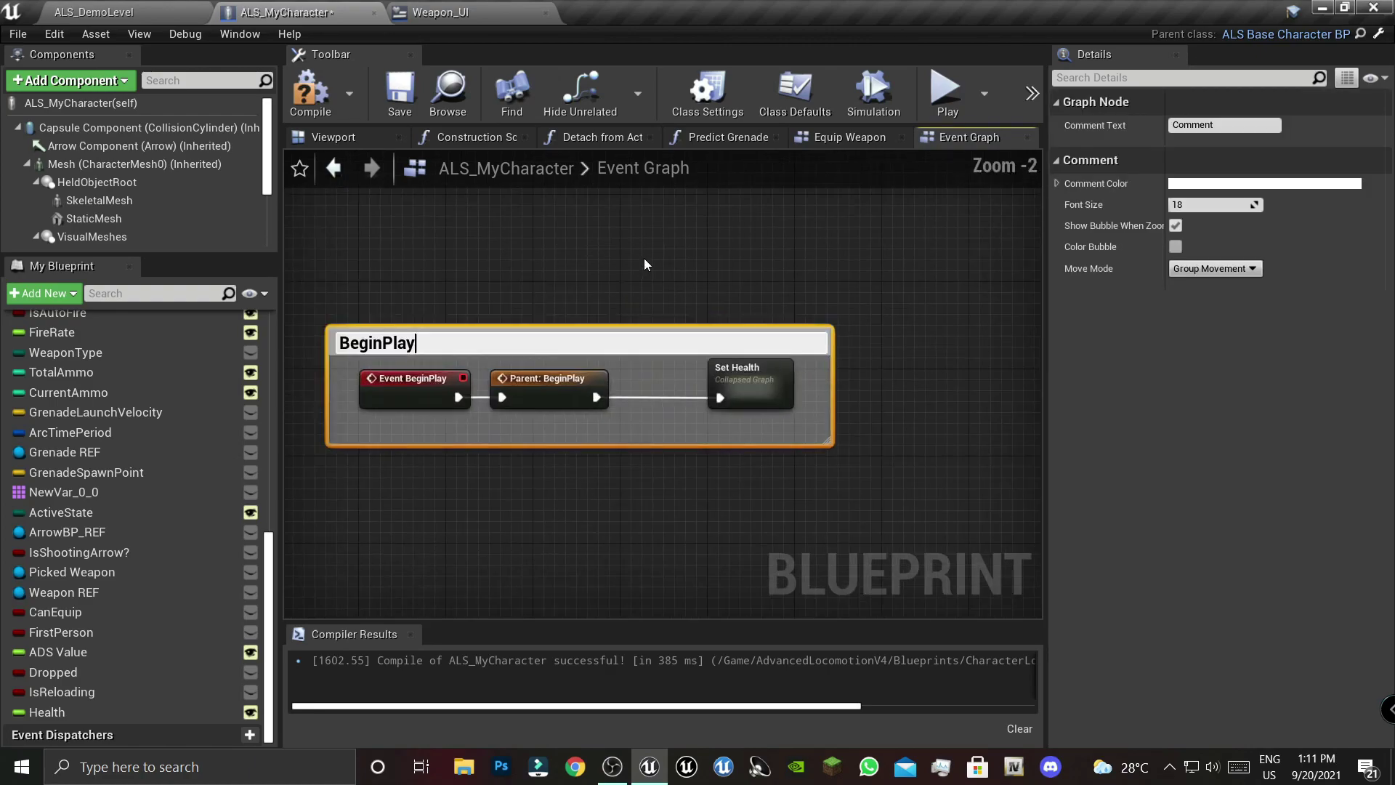
pyautogui.scroll(2, 389, 343)
pyautogui.doubleClick(473, 372)
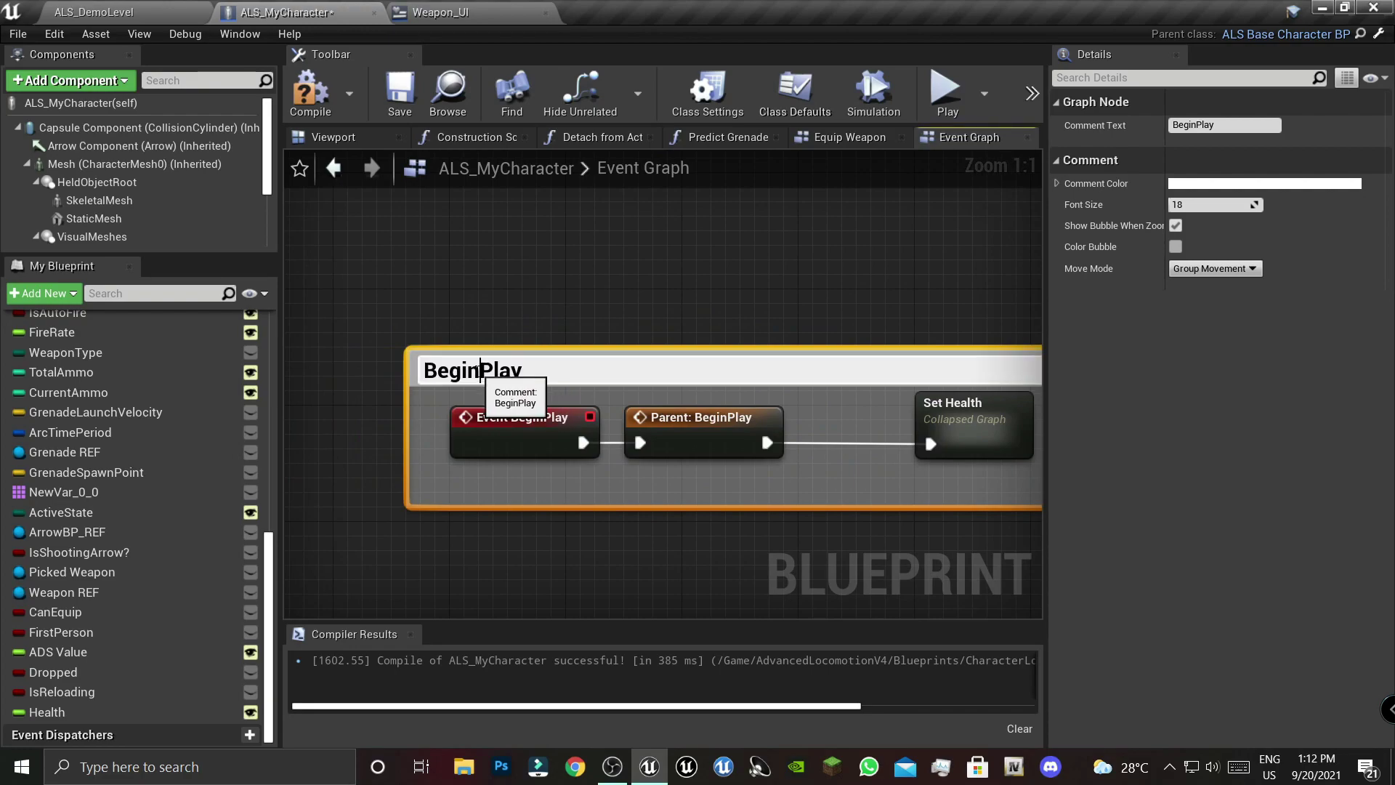
pyautogui.click(561, 397)
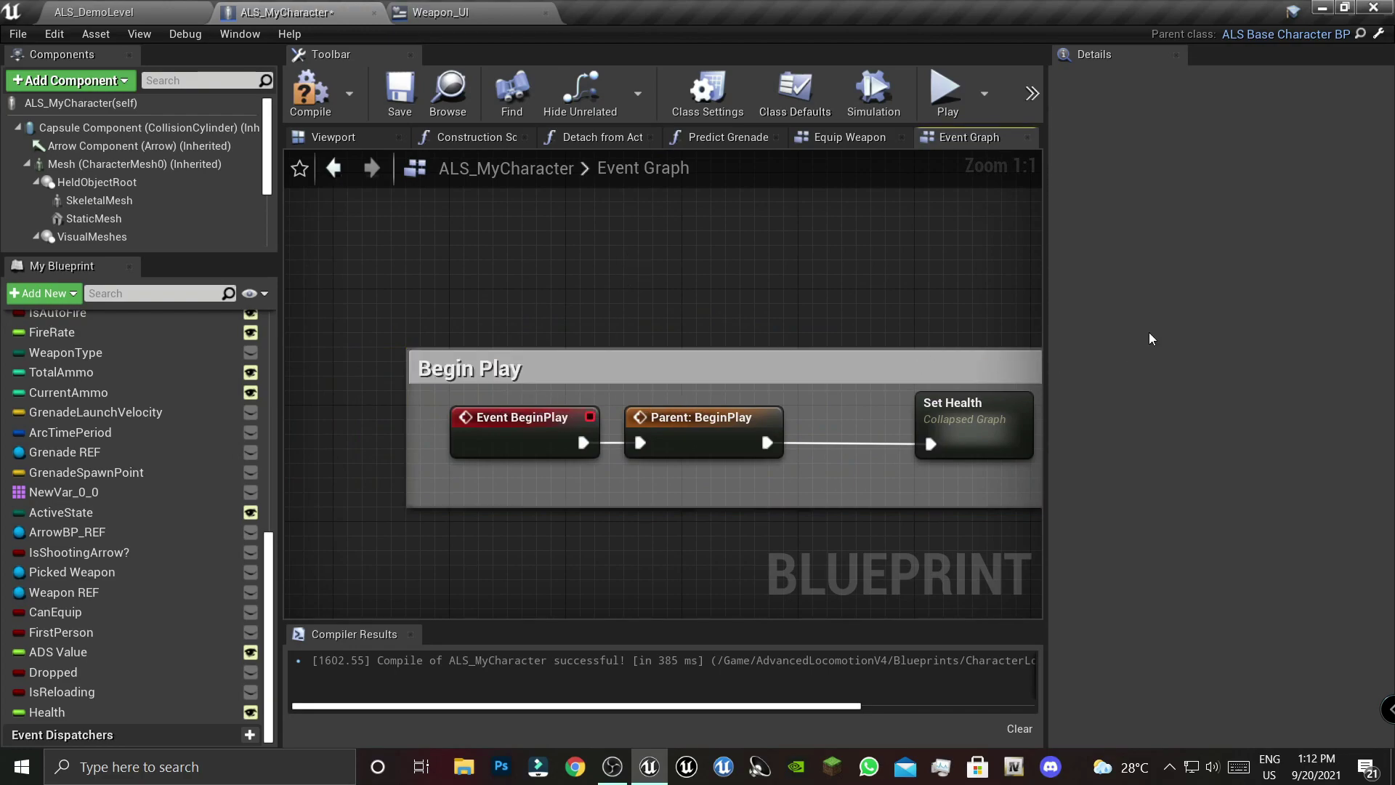
# - Set the Begin Play comment's colour to black
pyautogui.click(905, 385)
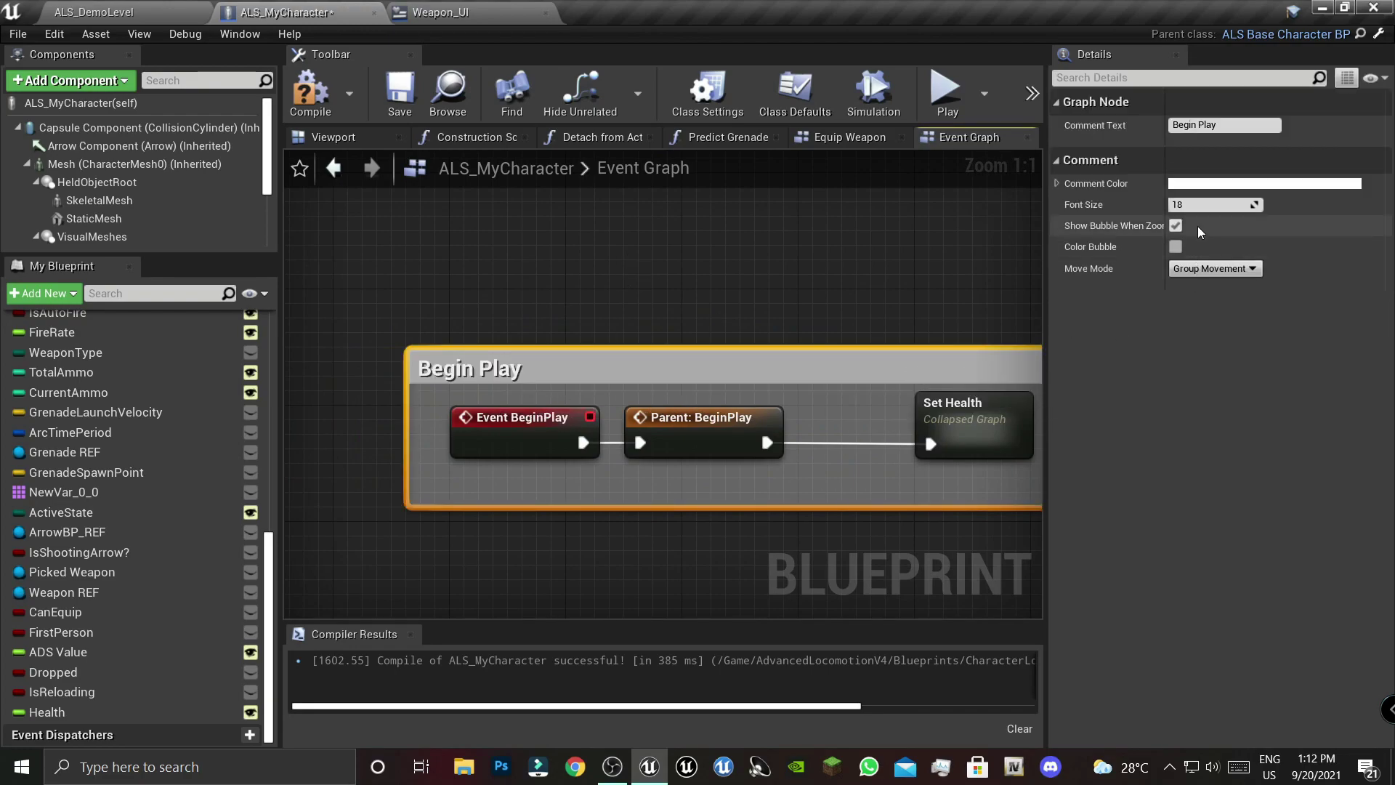
pyautogui.click(1185, 183)
pyautogui.moveTo(1068, 489); pyautogui.dragTo(1003, 489)
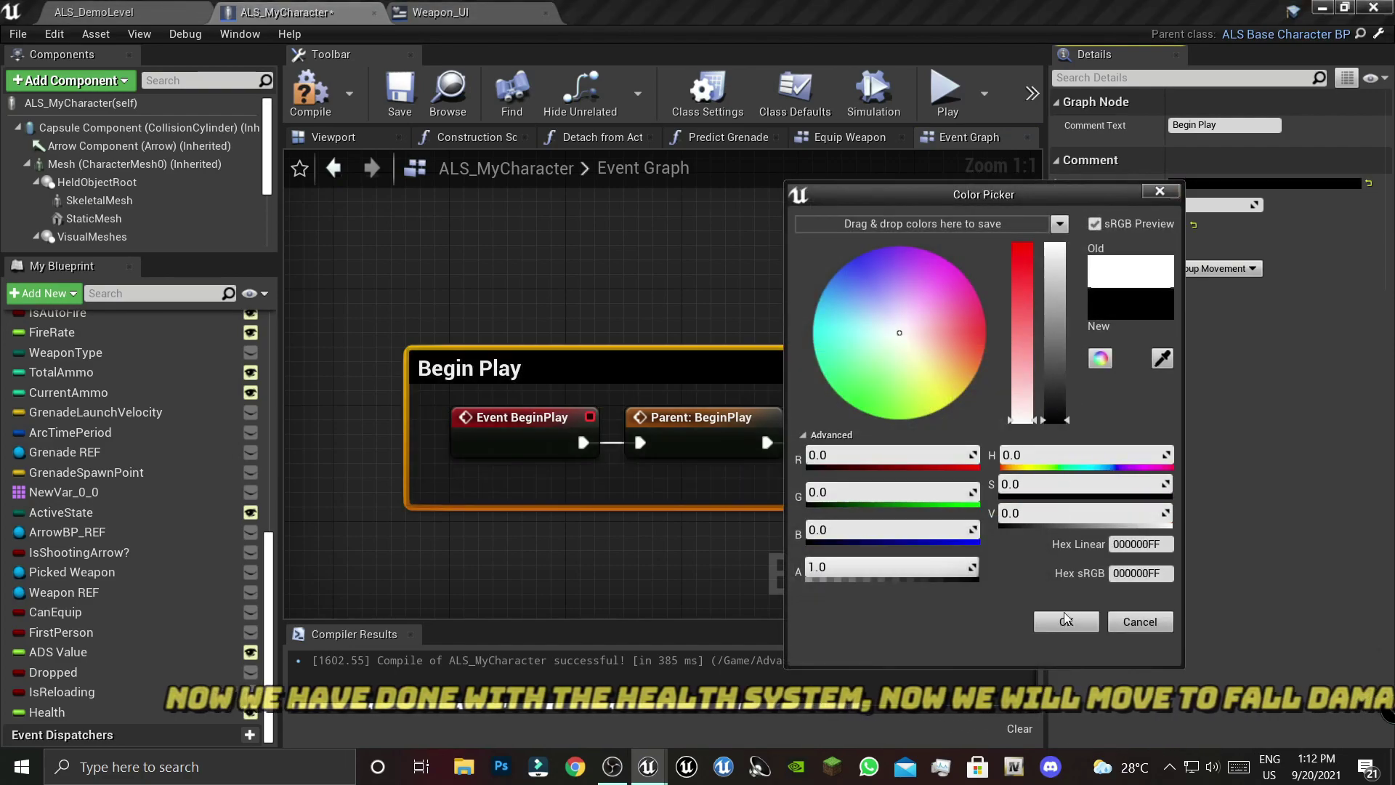
pyautogui.click(1065, 620)
pyautogui.moveTo(684, 499); pyautogui.dragTo(583, 488, button='right')
pyautogui.moveTo(449, 455); pyautogui.dragTo(834, 427)
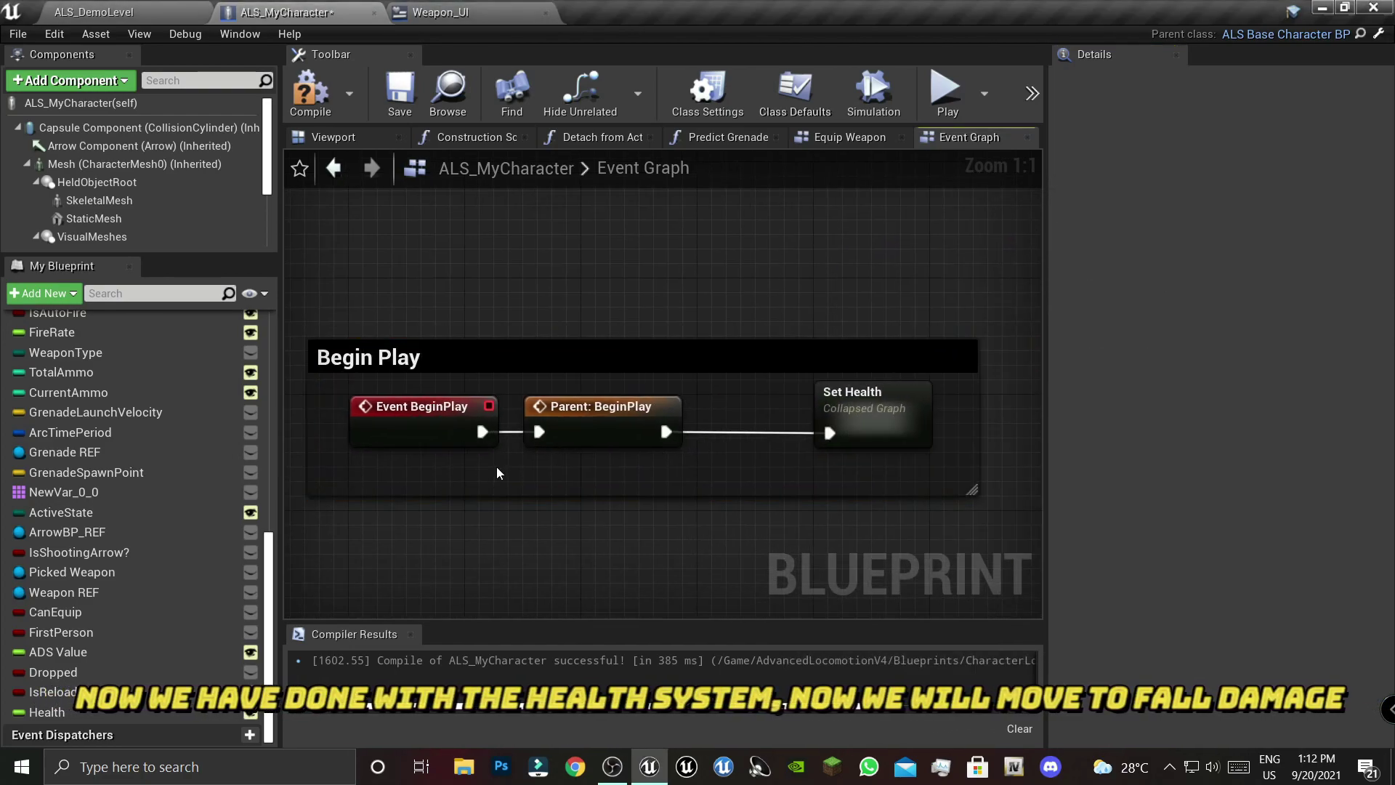
# - Compile and save ALS_MyCharacter, then switch back to Weapon_UI
pyautogui.click(716, 377)
pyautogui.scroll(-5, 717, 377)
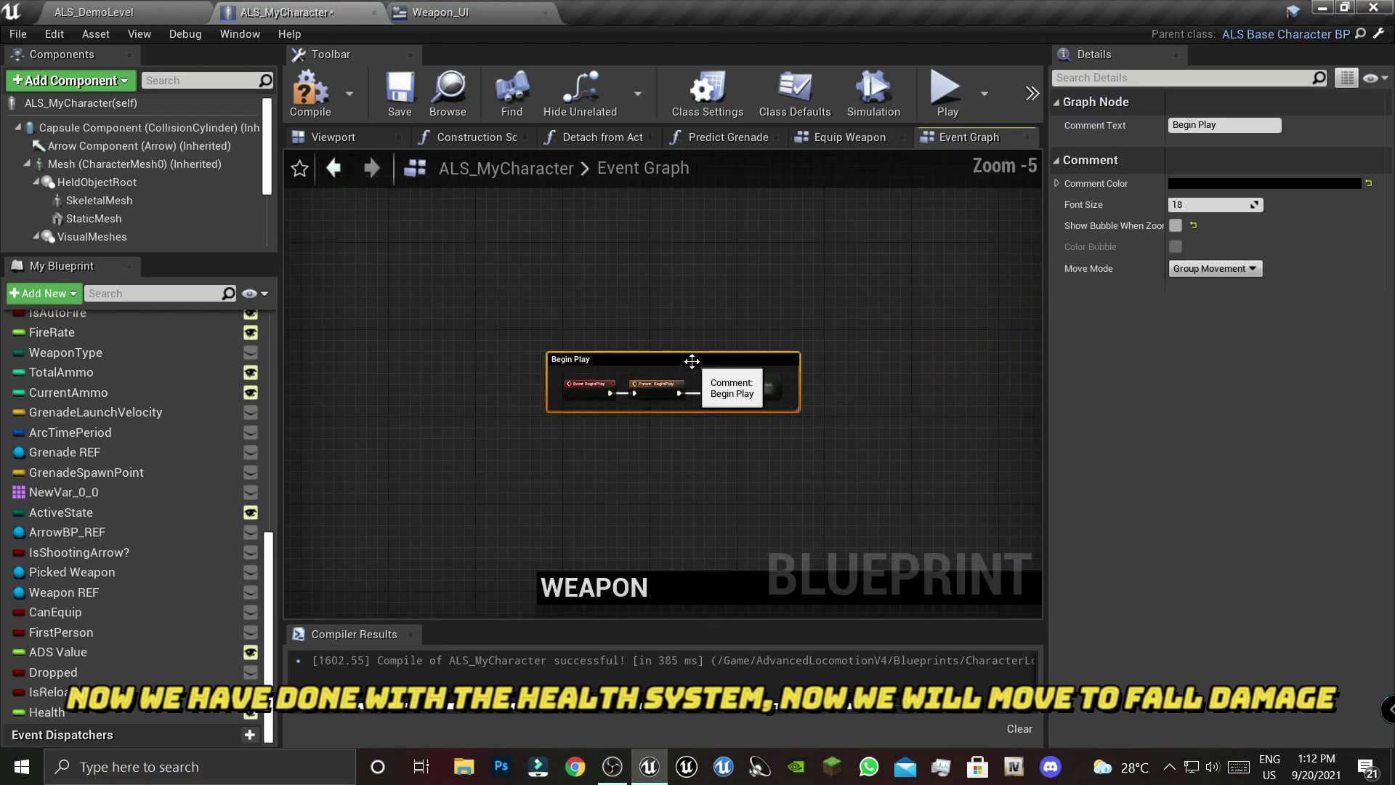
pyautogui.click(714, 442)
pyautogui.scroll(-4, 860, 456)
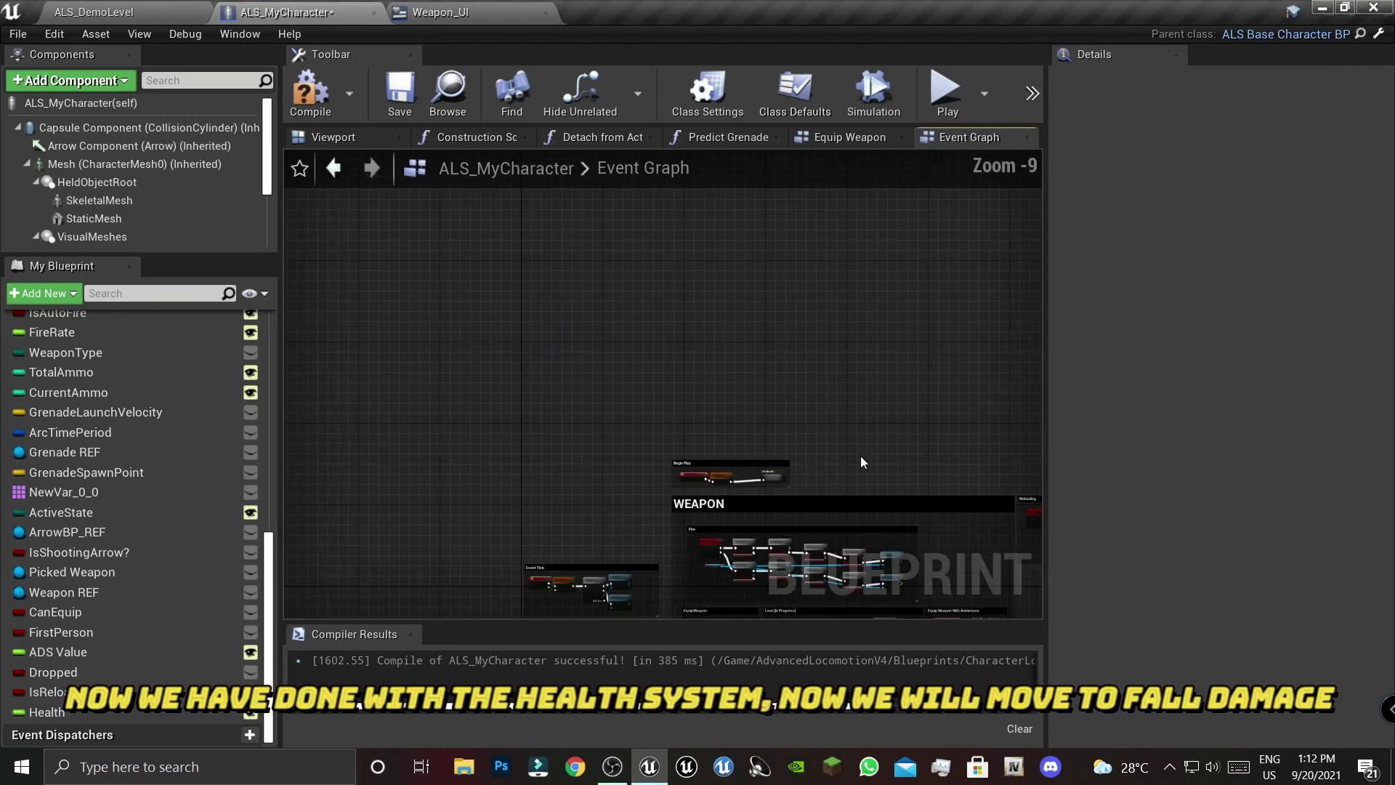
pyautogui.moveTo(861, 455); pyautogui.dragTo(646, 326, button='right')
pyautogui.click(411, 103)
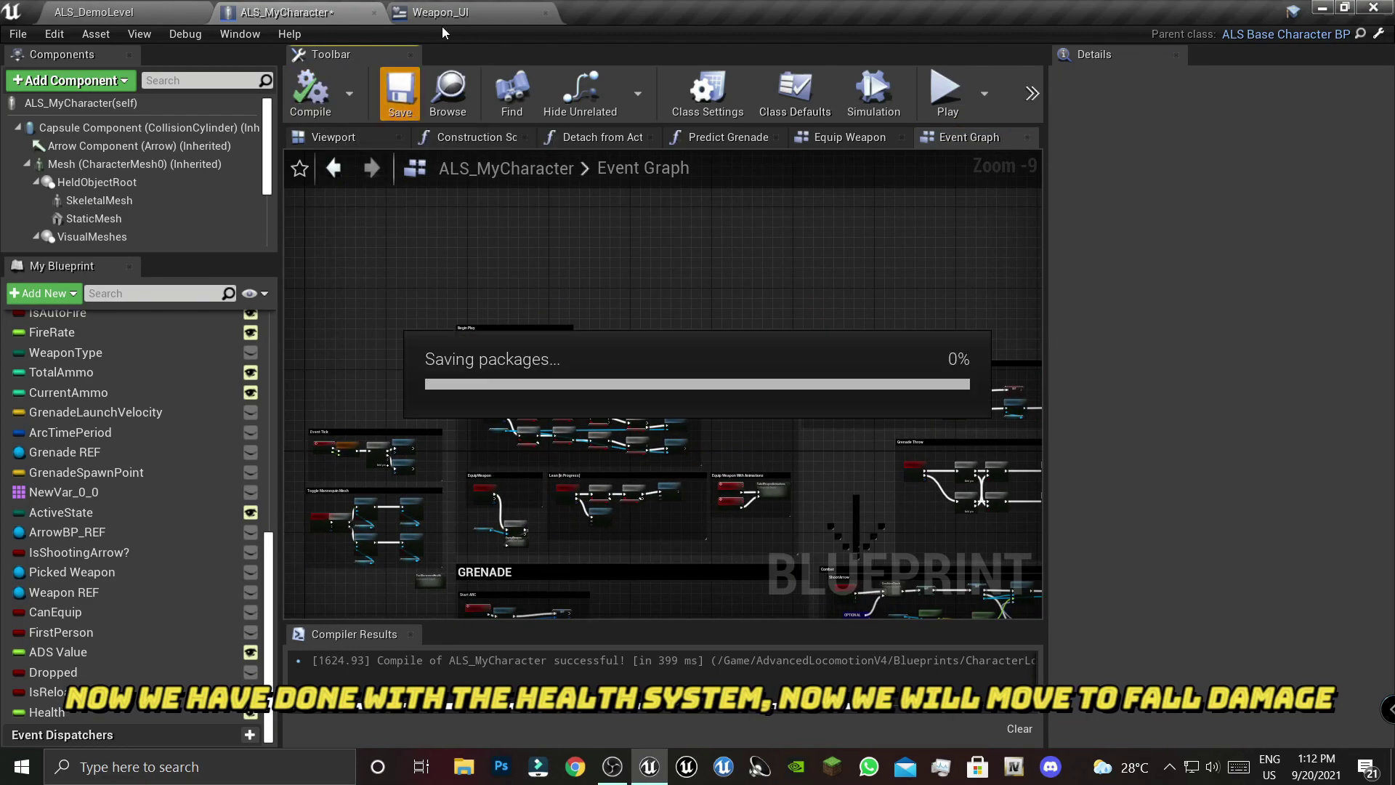
pyautogui.click(514, 7)
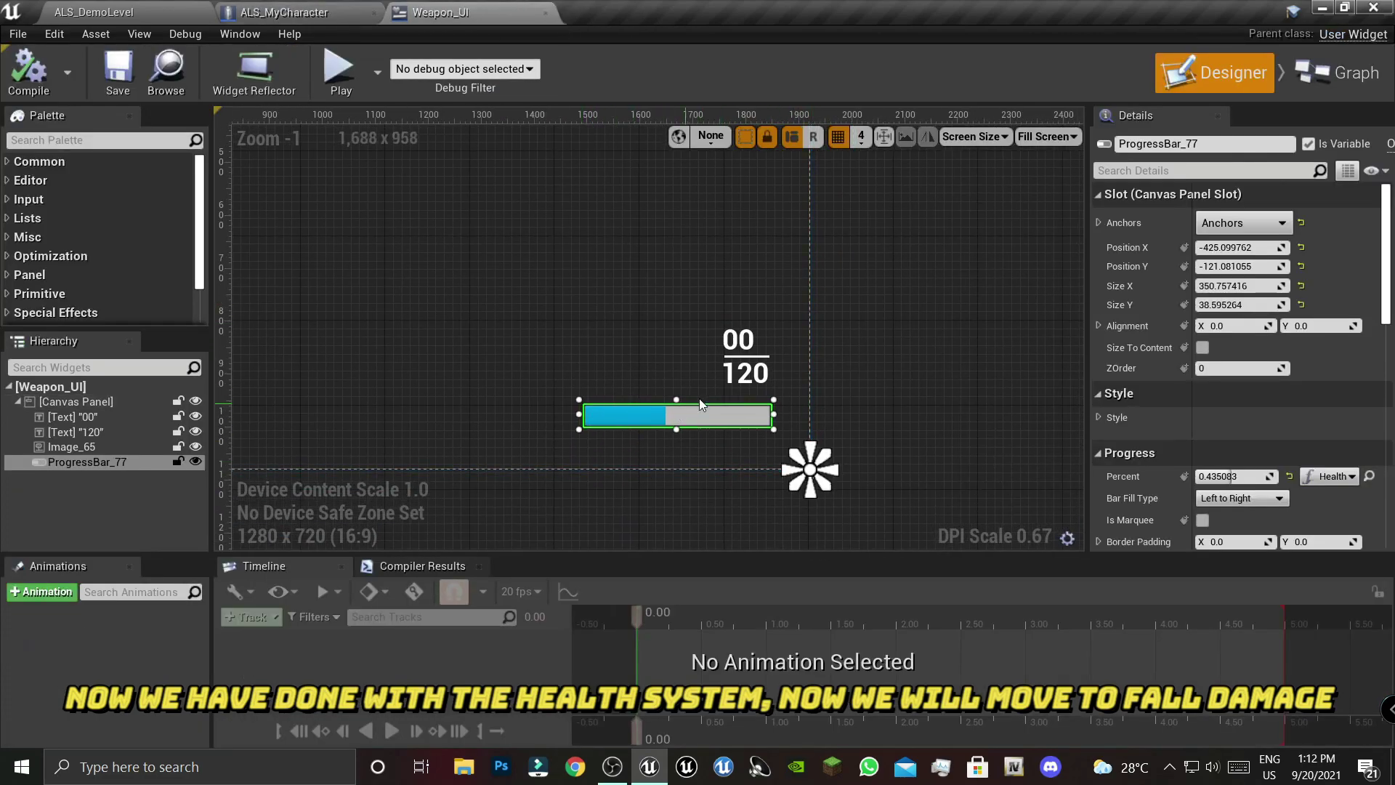
# - Select the health progress bar ProgressBar_77 in the Weapon_UI designer and center it in view
pyautogui.click(815, 476)
pyautogui.scroll(-4, 799, 465)
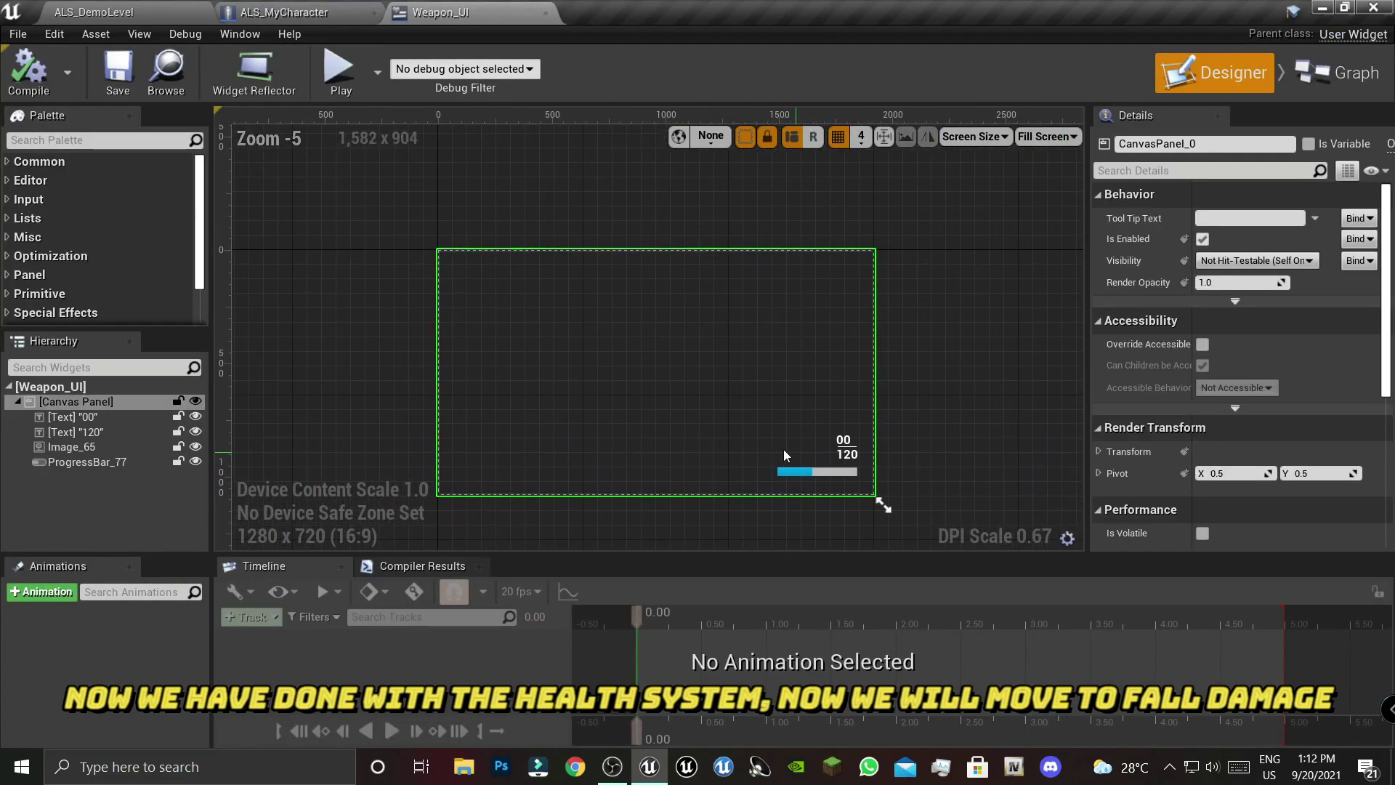
pyautogui.click(820, 473)
pyautogui.scroll(7, 808, 364)
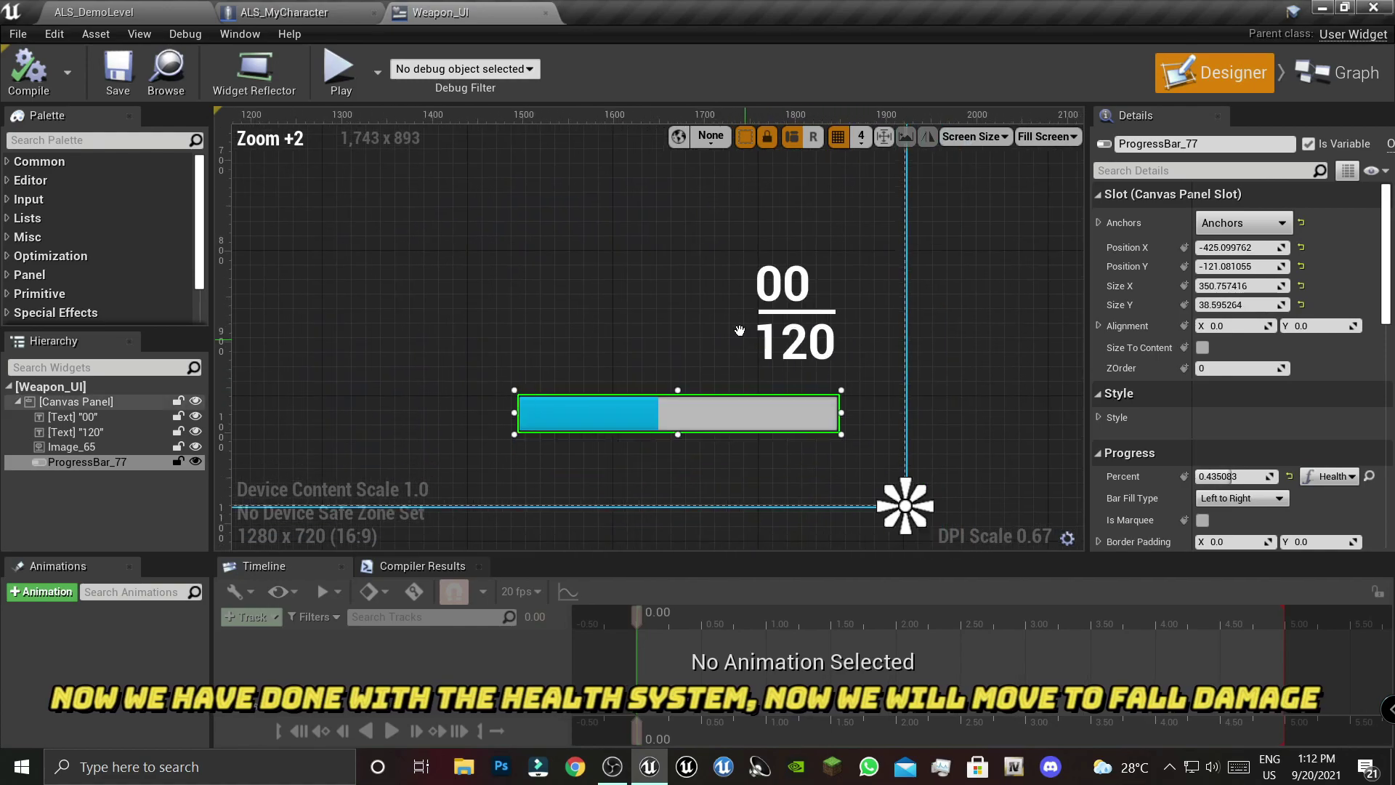
pyautogui.moveTo(745, 339); pyautogui.dragTo(711, 280, button='right')
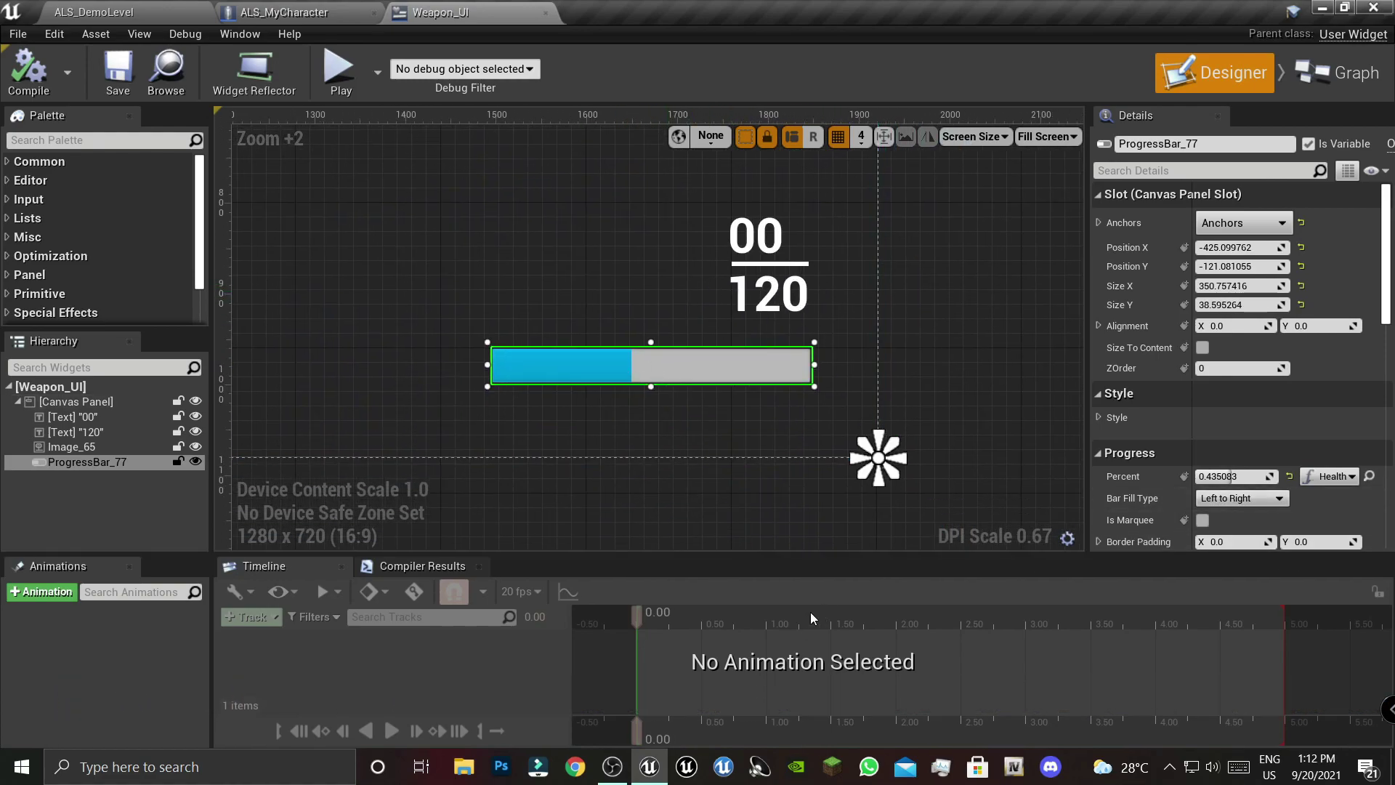
# - Return to ALS_MyCharacter's Event Graph and bring up the action list on empty canvas
pyautogui.click(649, 780)
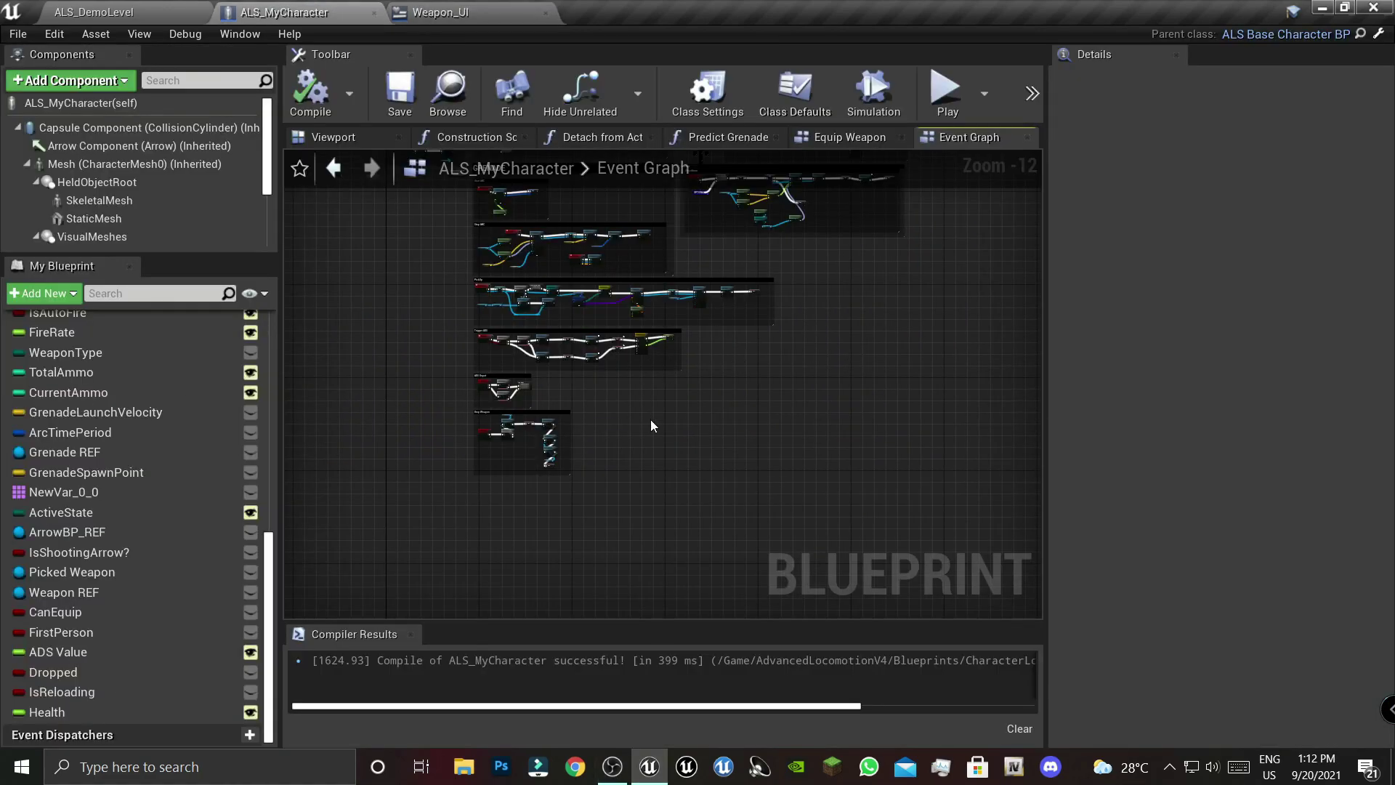
pyautogui.moveTo(651, 425); pyautogui.dragTo(760, 493, button='right')
pyautogui.moveTo(738, 243); pyautogui.dragTo(748, 312, button='right')
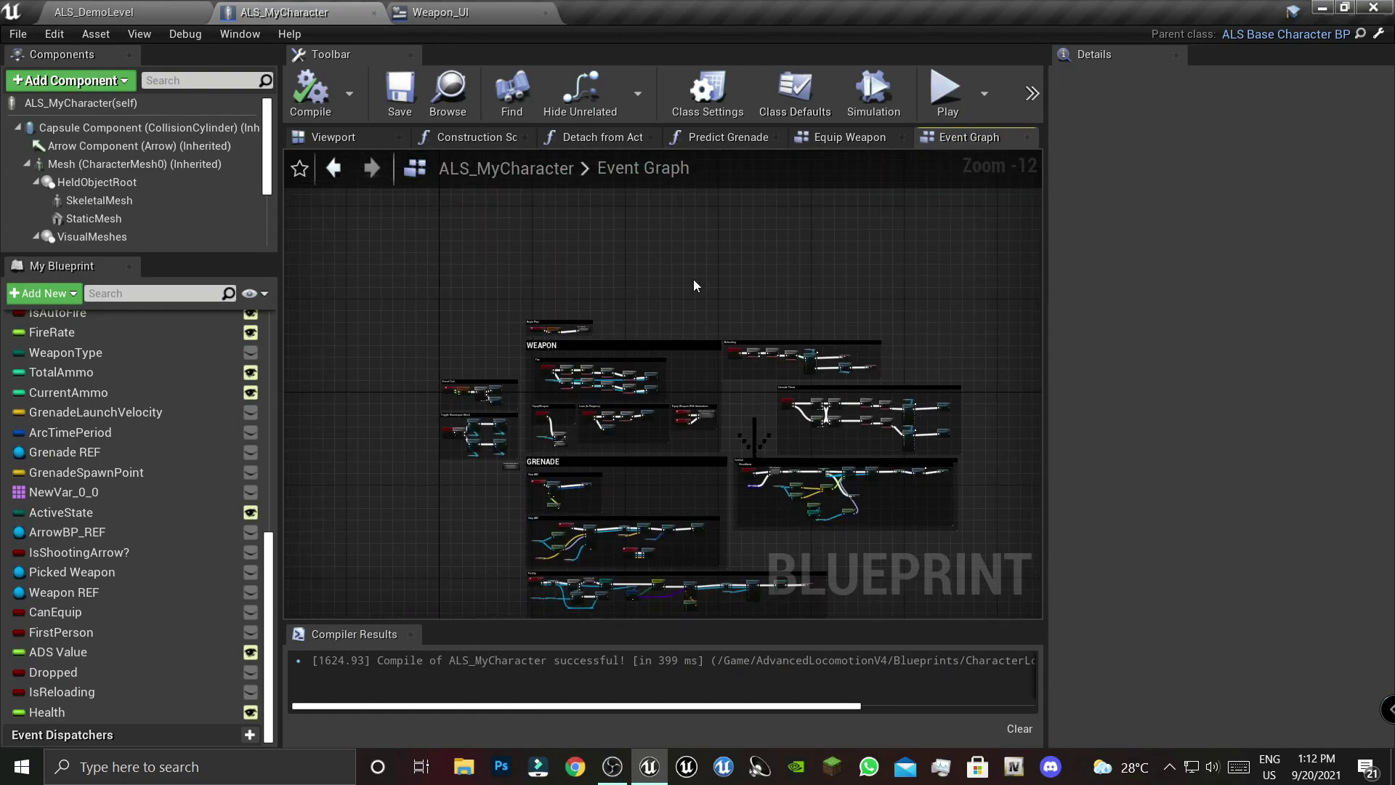
pyautogui.scroll(5, 696, 473)
pyautogui.scroll(3, 638, 446)
pyautogui.scroll(1, 642, 440)
pyautogui.scroll(3, 638, 412)
pyautogui.moveTo(639, 420); pyautogui.dragTo(649, 396, button='right')
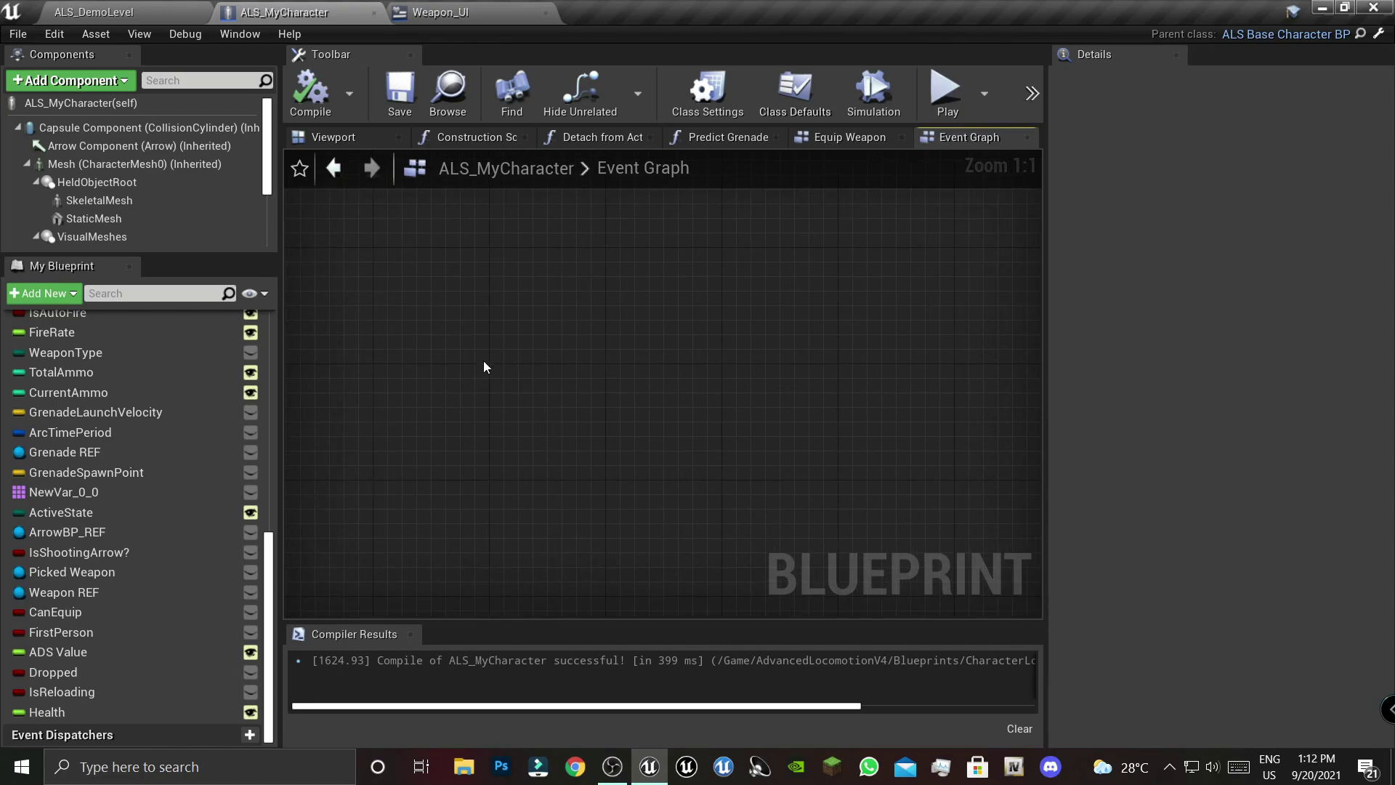
pyautogui.rightClick(487, 381)
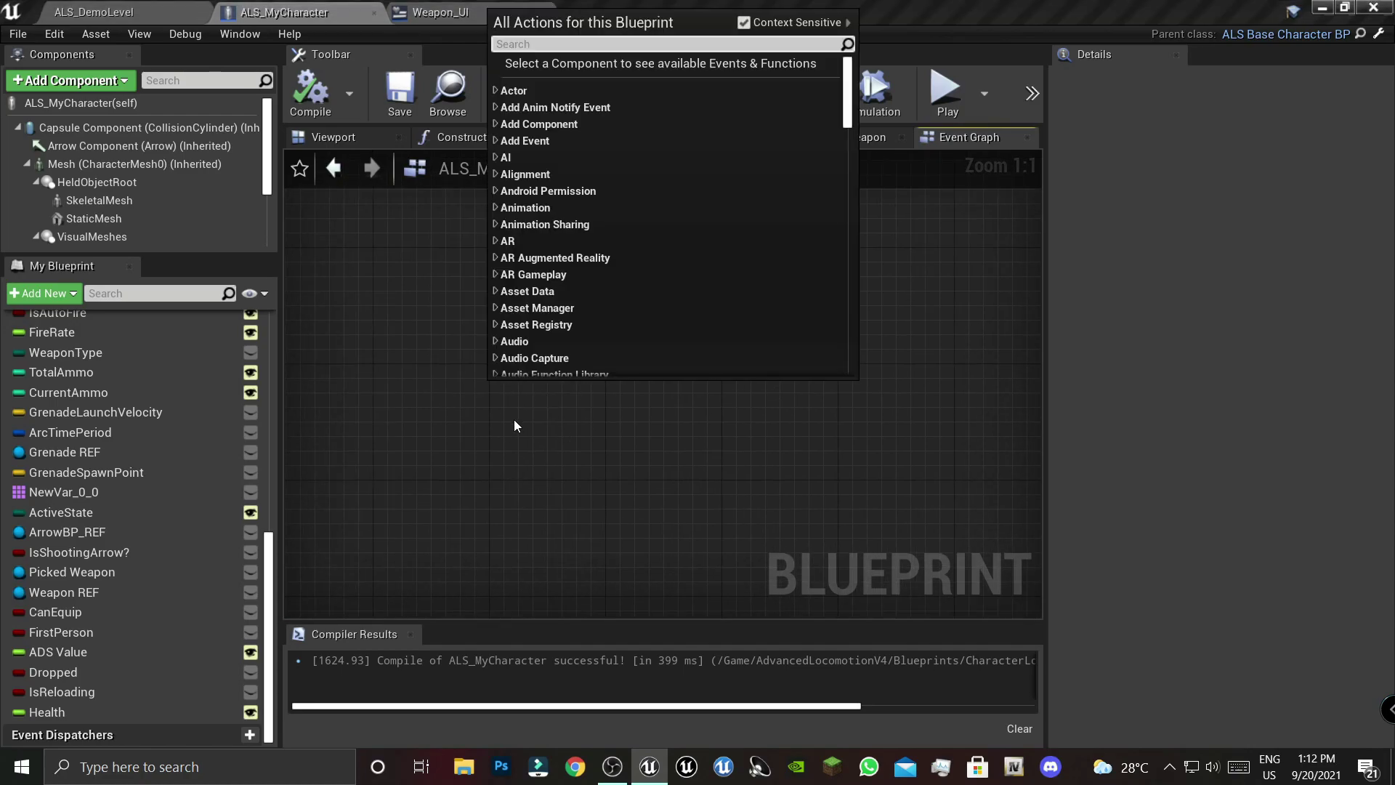
# - Add an Event On Landed node from the 'event on lan' search and frame it in view
pyautogui.write('event on lan')
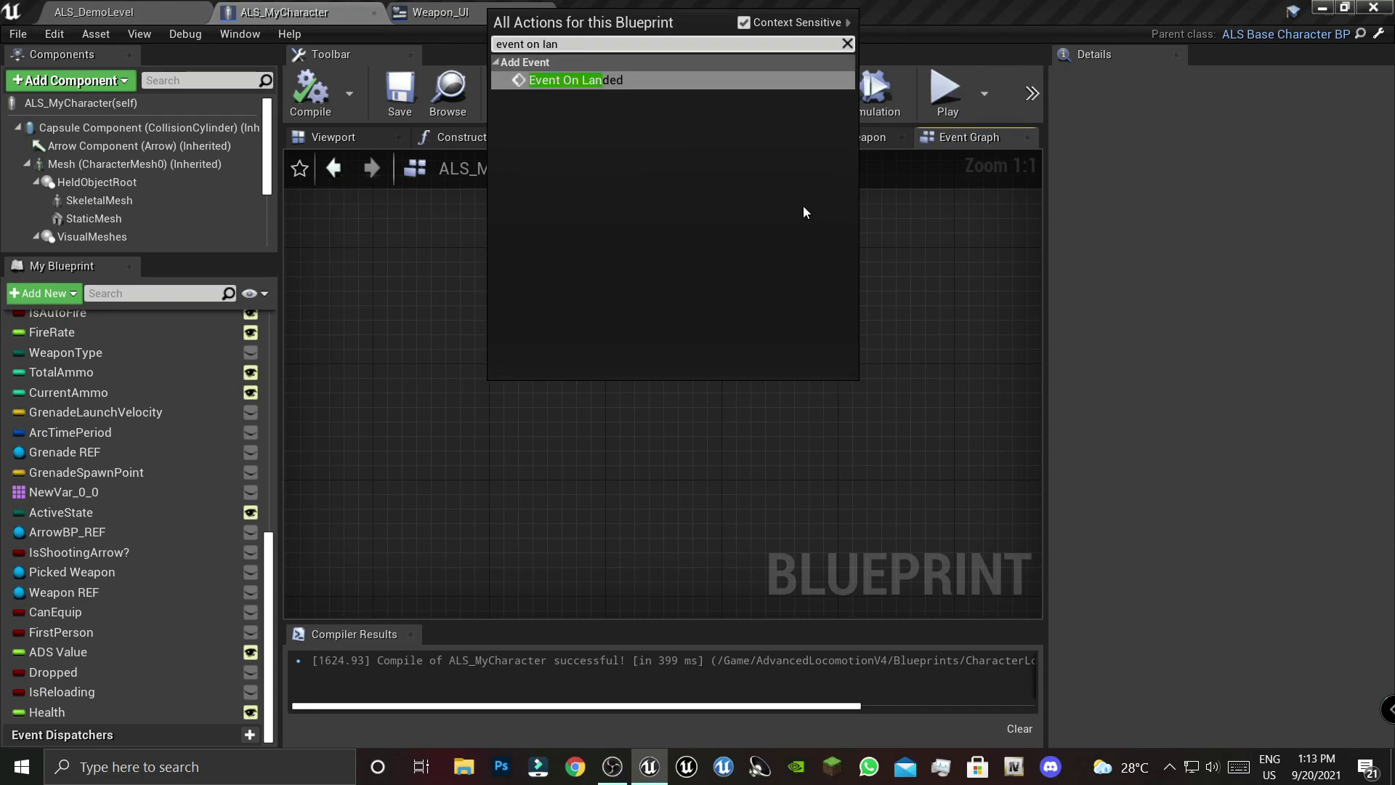
pyautogui.click(590, 82)
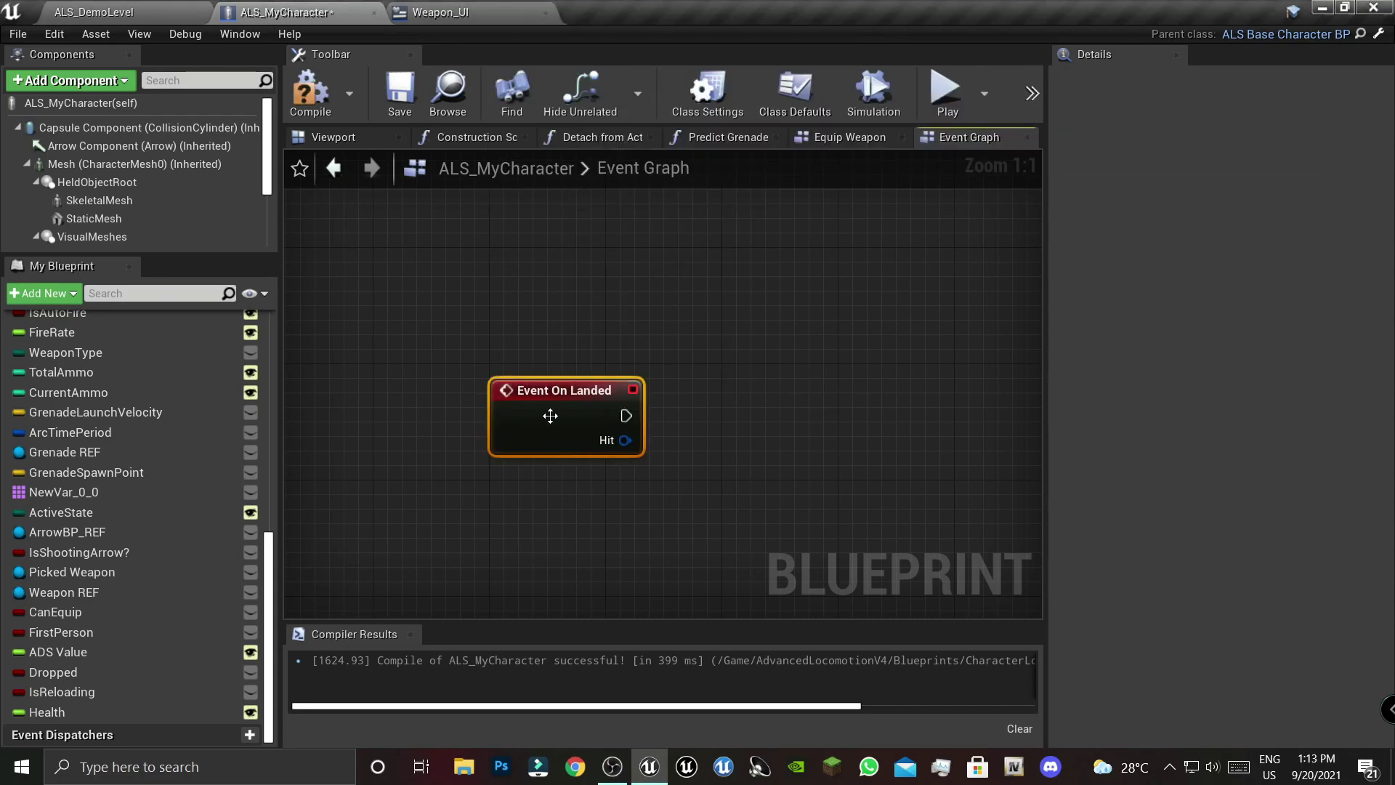
pyautogui.moveTo(550, 414); pyautogui.dragTo(663, 494, button='right')
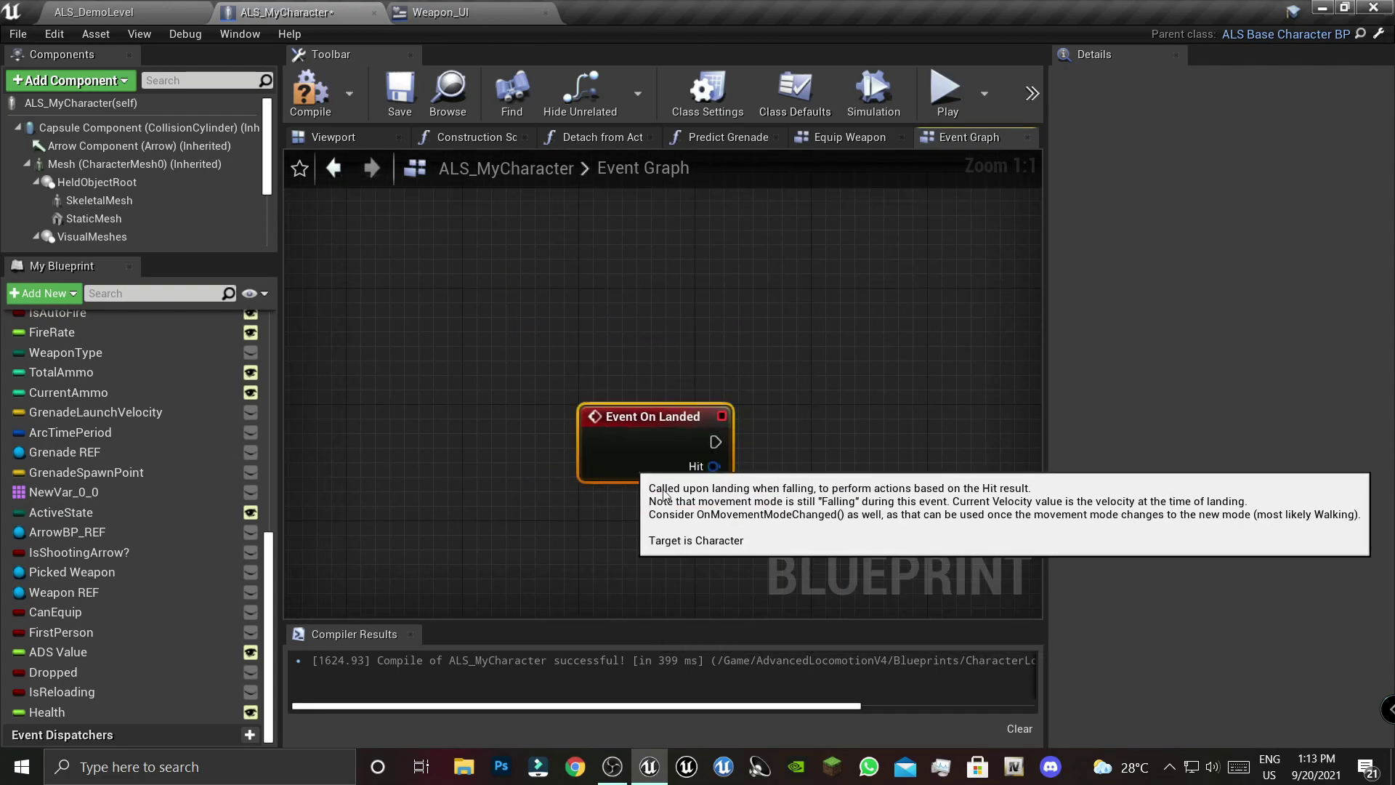
pyautogui.moveTo(838, 407); pyautogui.dragTo(566, 369, button='right')
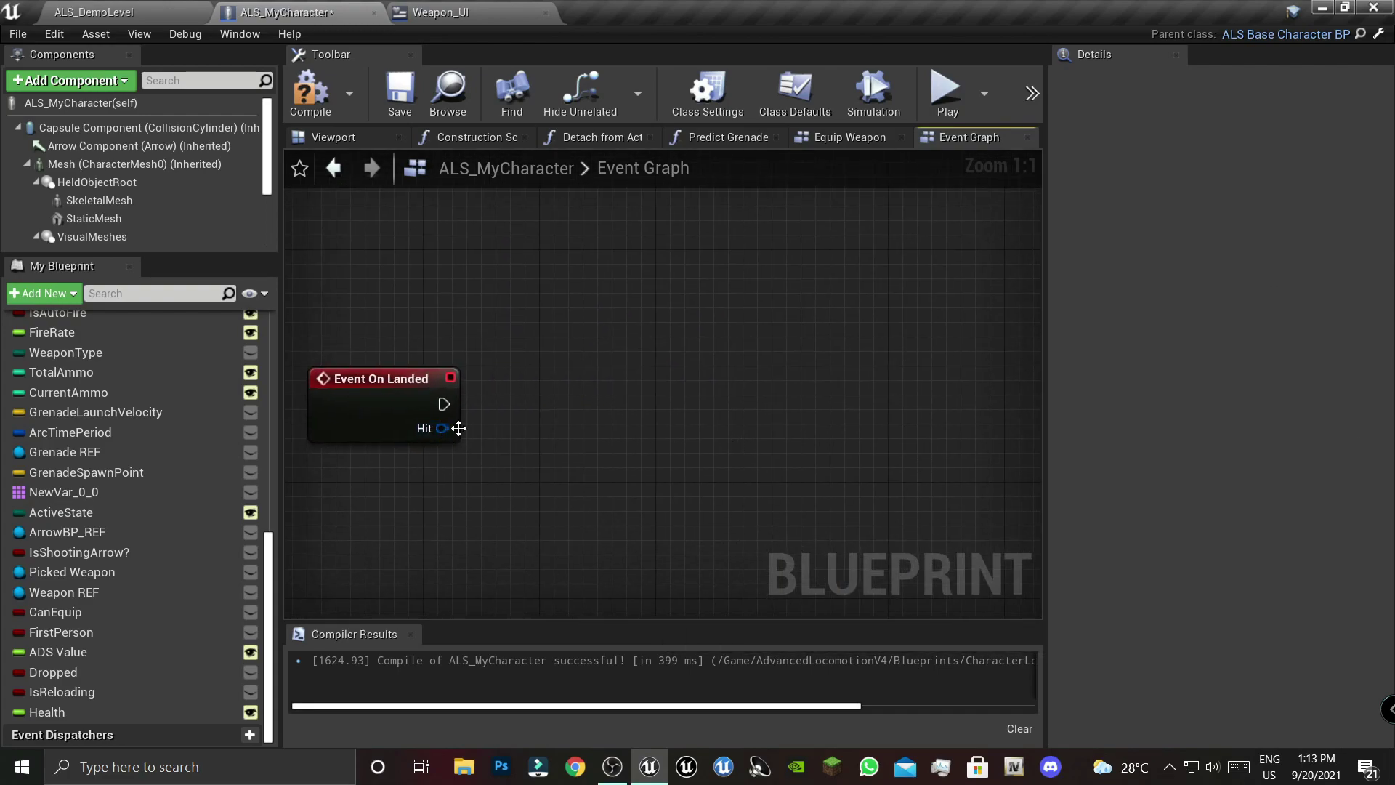
pyautogui.moveTo(540, 461)
pyautogui.mouseDown(button='right')
pyautogui.moveTo(522, 371)
pyautogui.moveTo(714, 384)
pyautogui.mouseUp(button='right')
pyautogui.scroll(-5, 142, 194)
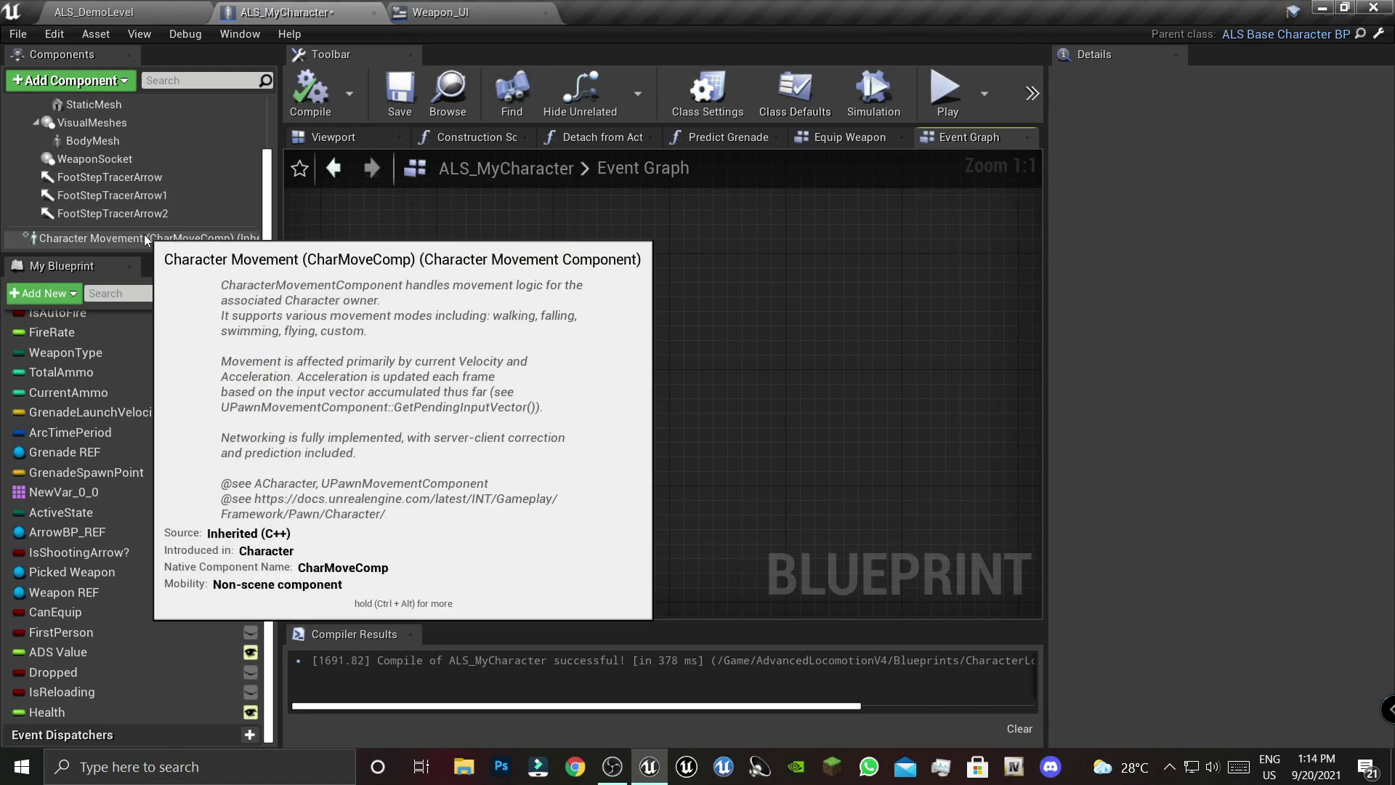
# - Drop a Character Movement reference into the graph and connect a Get Velocity node below it
pyautogui.moveTo(142, 234)
pyautogui.mouseDown()
pyautogui.moveTo(456, 347)
pyautogui.moveTo(433, 367)
pyautogui.mouseUp()
pyautogui.click(508, 385)
pyautogui.moveTo(568, 385); pyautogui.dragTo(430, 473)
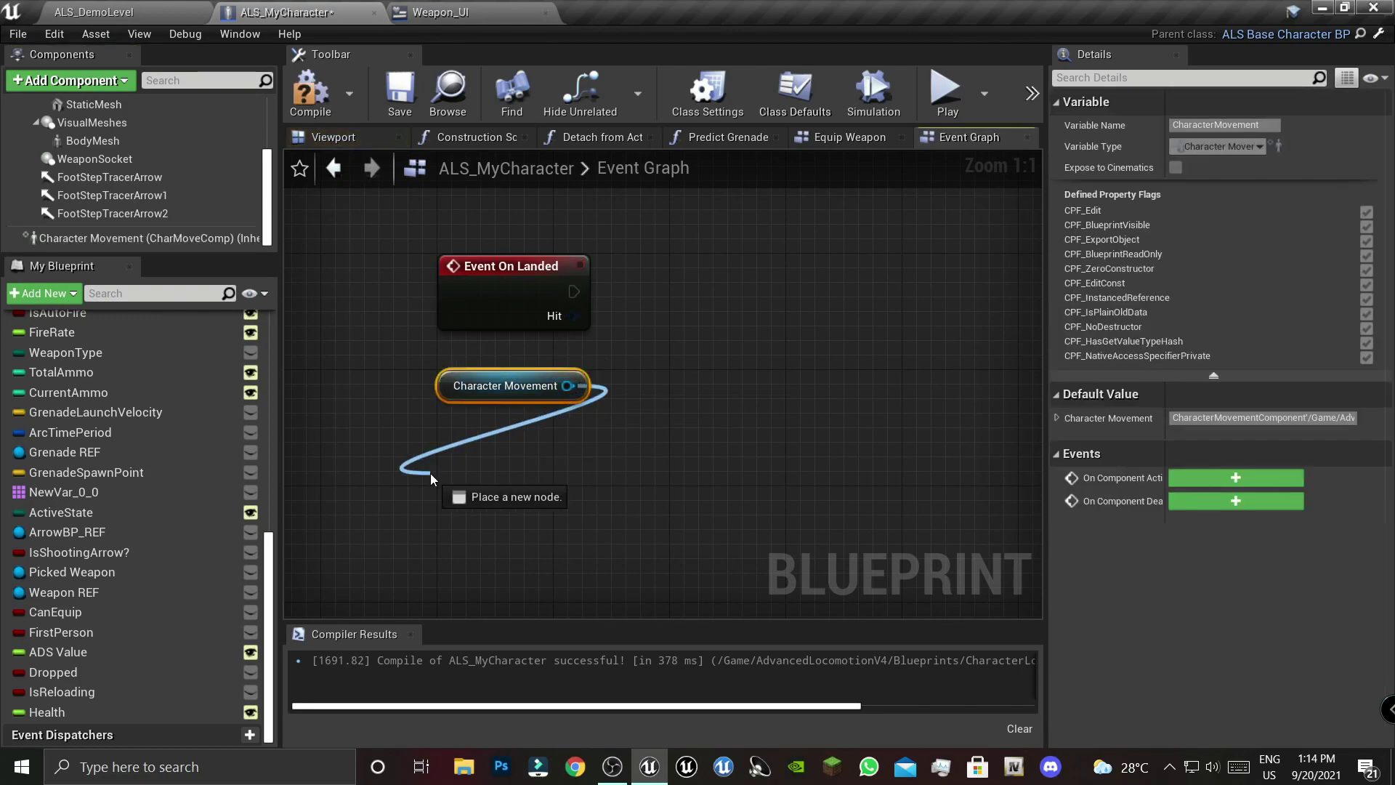
pyautogui.write('getveloc')
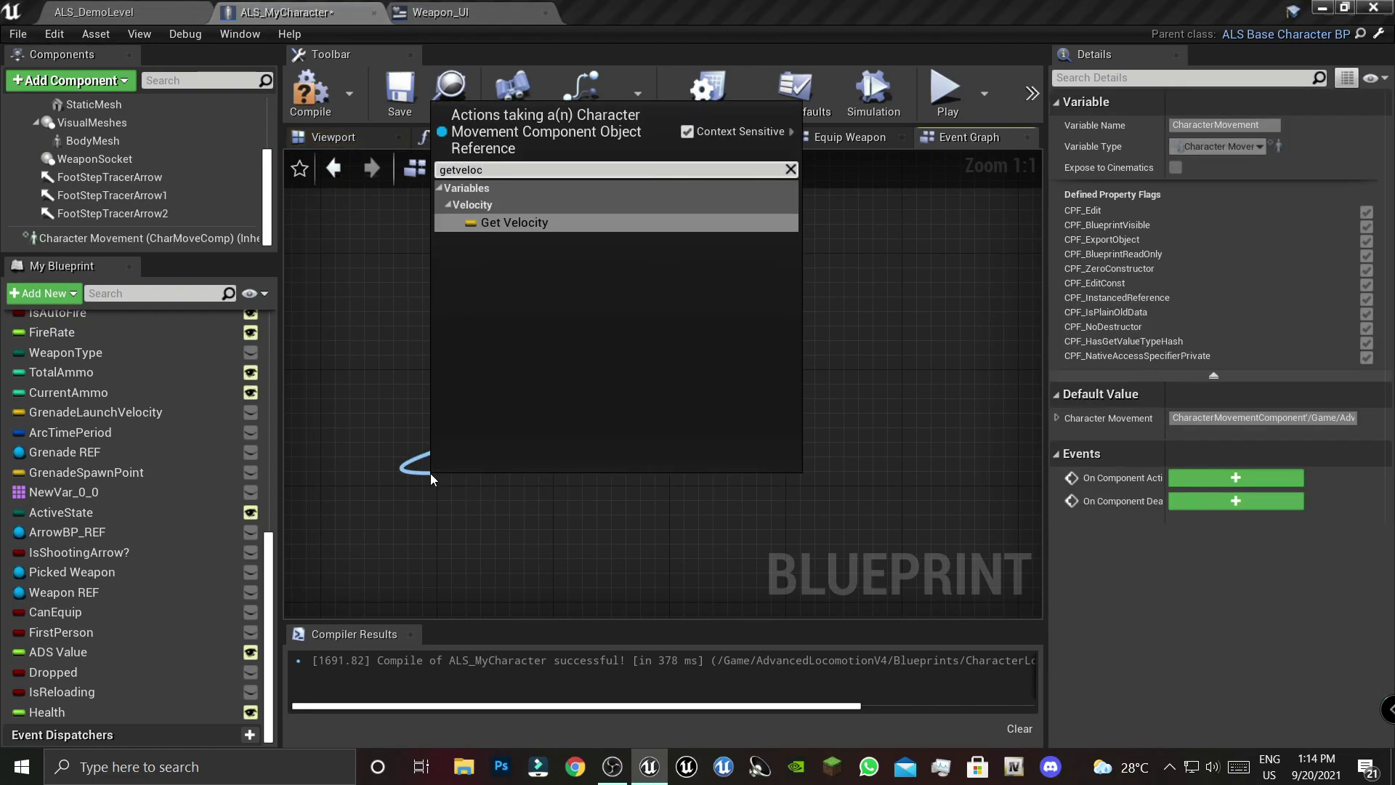
pyautogui.press('Return')
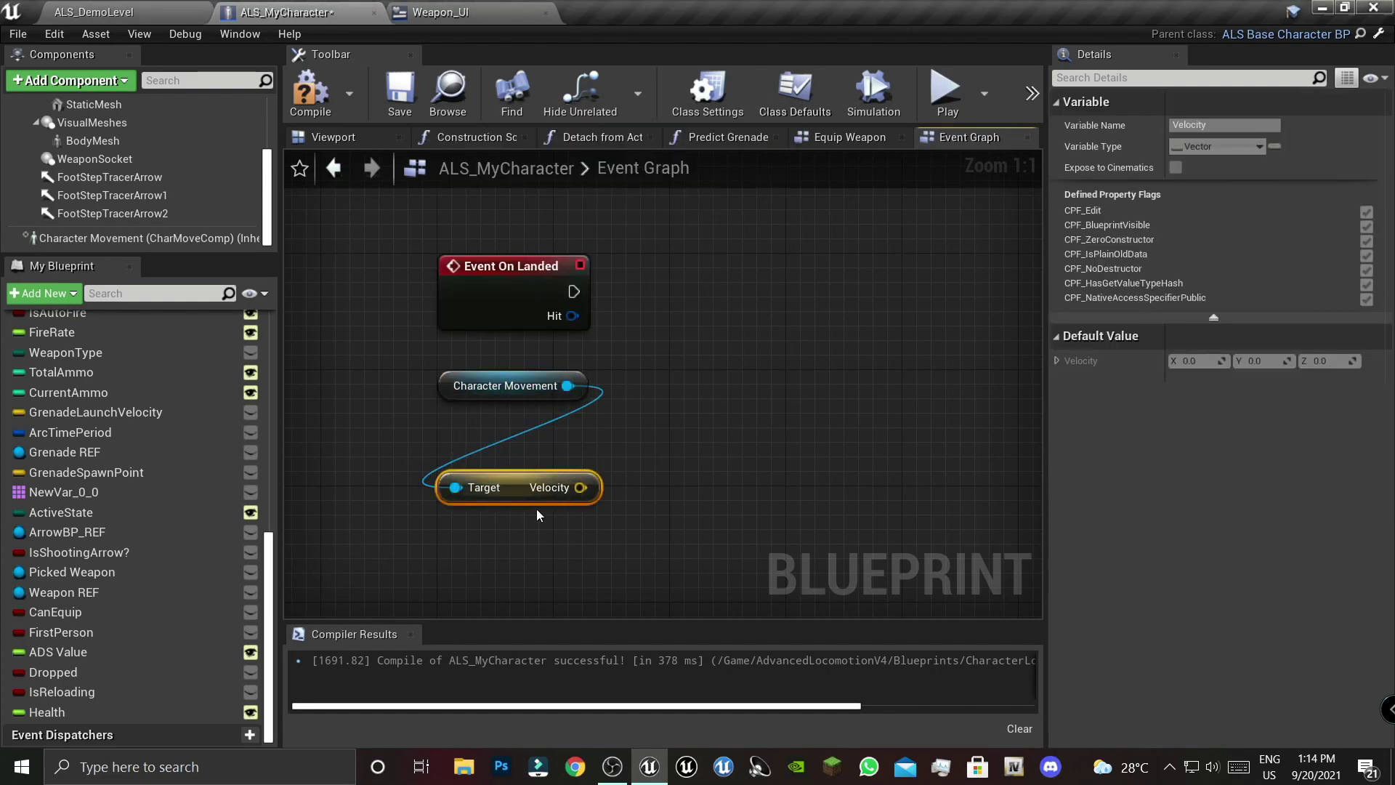
pyautogui.moveTo(514, 495); pyautogui.dragTo(514, 438)
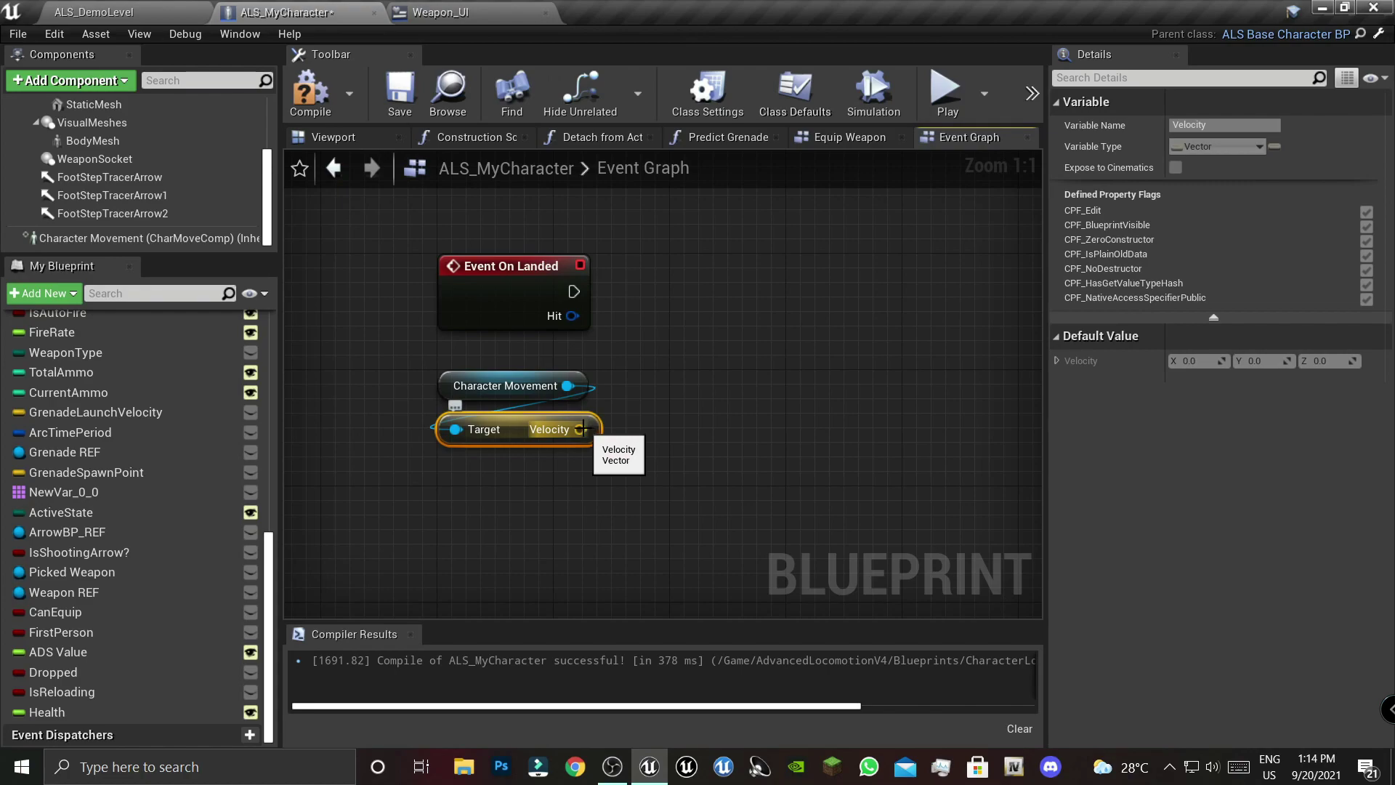
# - Split the Get Velocity output into Velocity X, Y and Z
pyautogui.rightClick(584, 429)
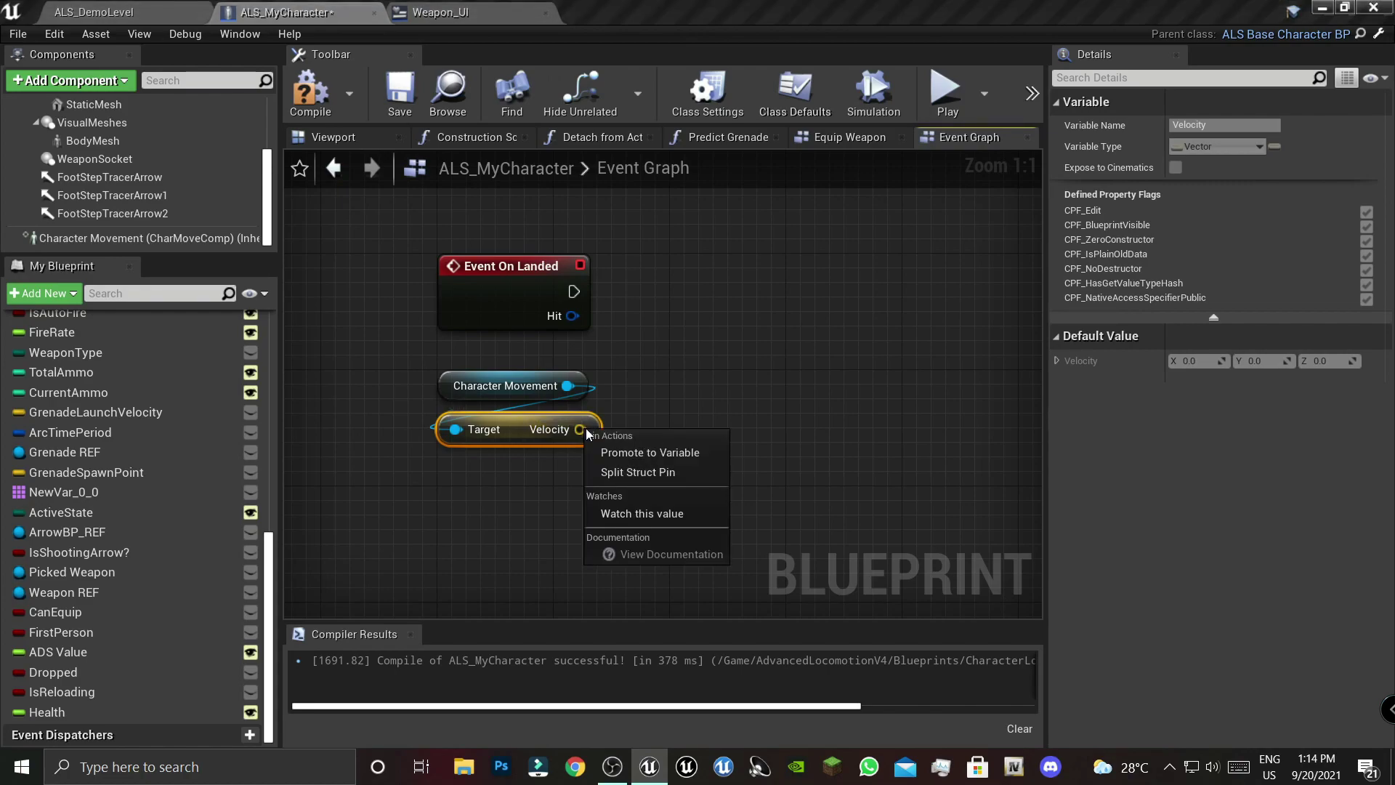
pyautogui.click(639, 473)
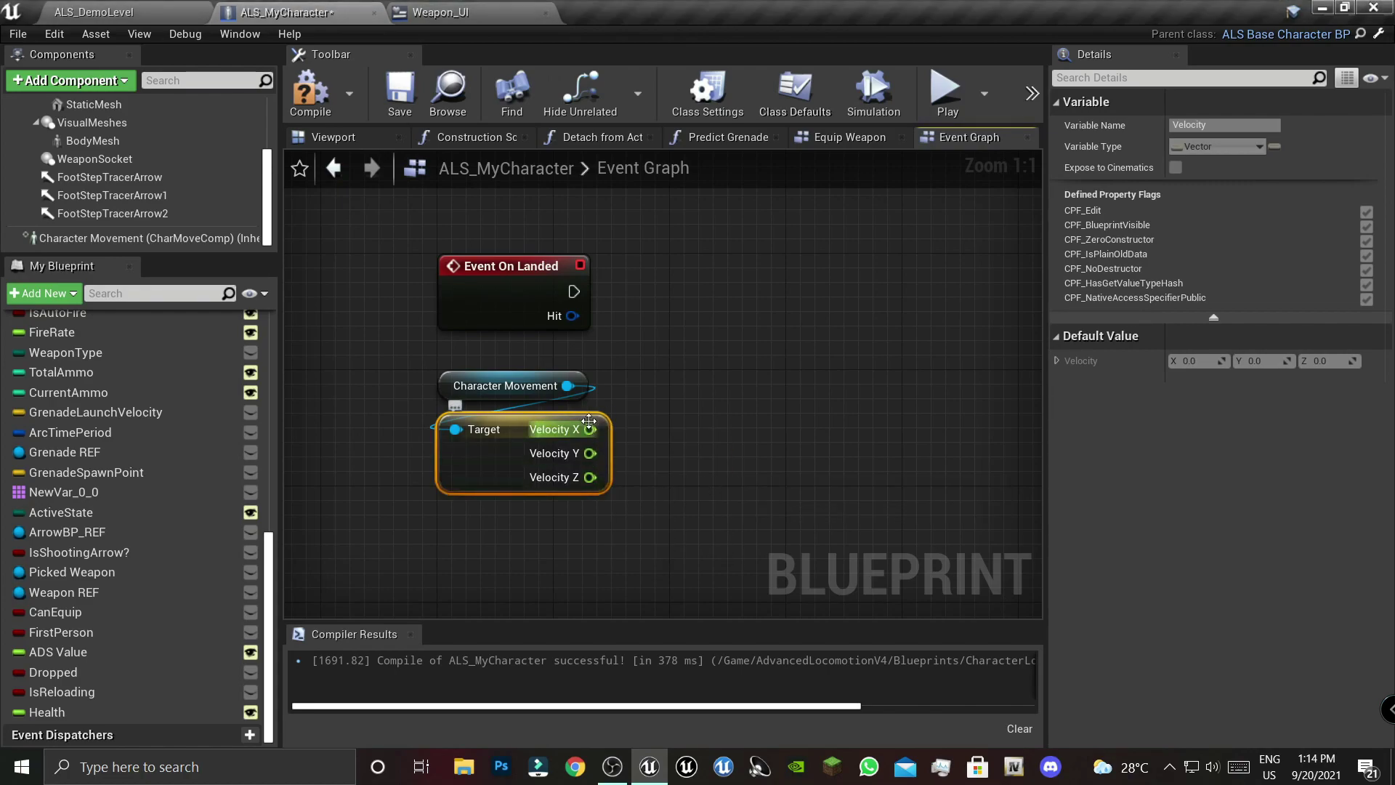
pyautogui.click(716, 467)
pyautogui.moveTo(536, 491); pyautogui.dragTo(445, 521, button='right')
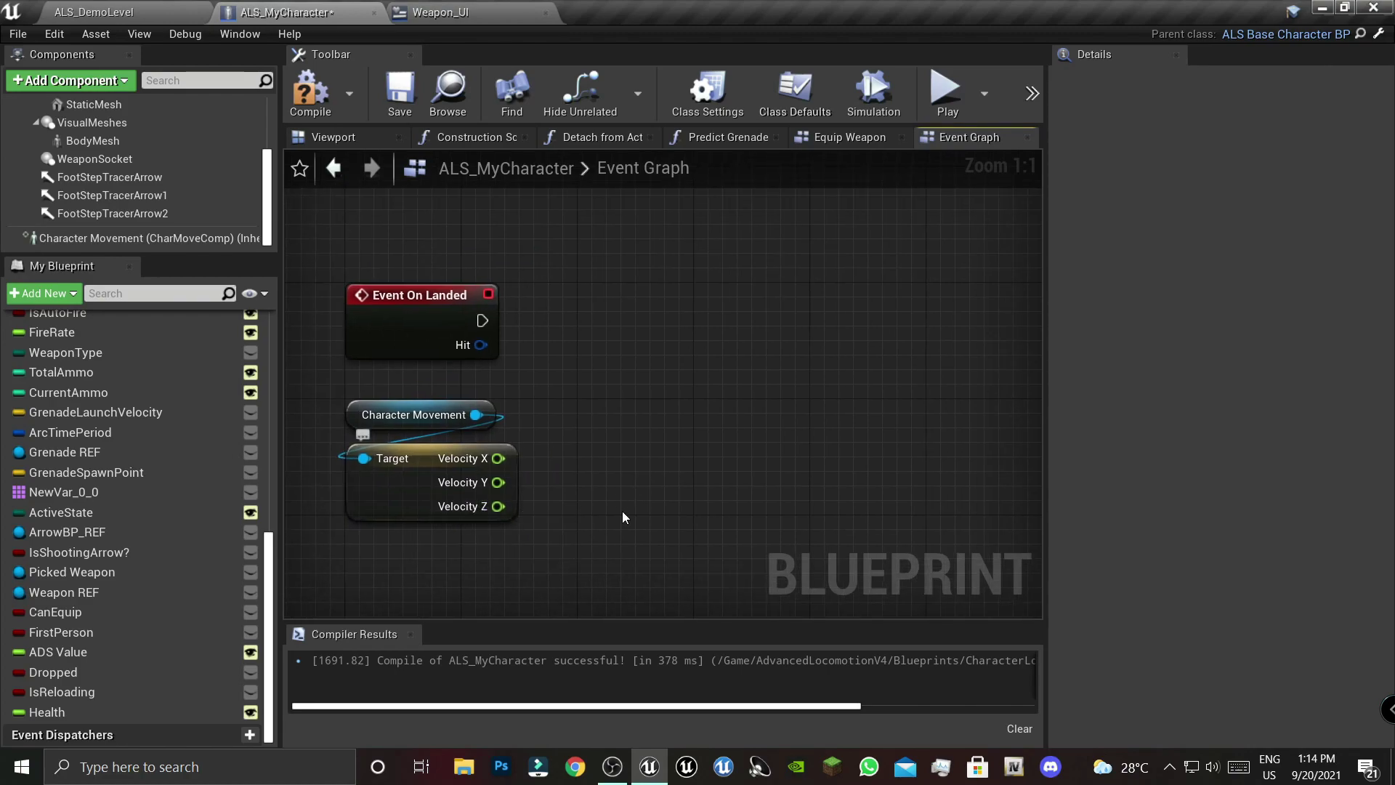
pyautogui.moveTo(638, 447); pyautogui.dragTo(627, 488, button='right')
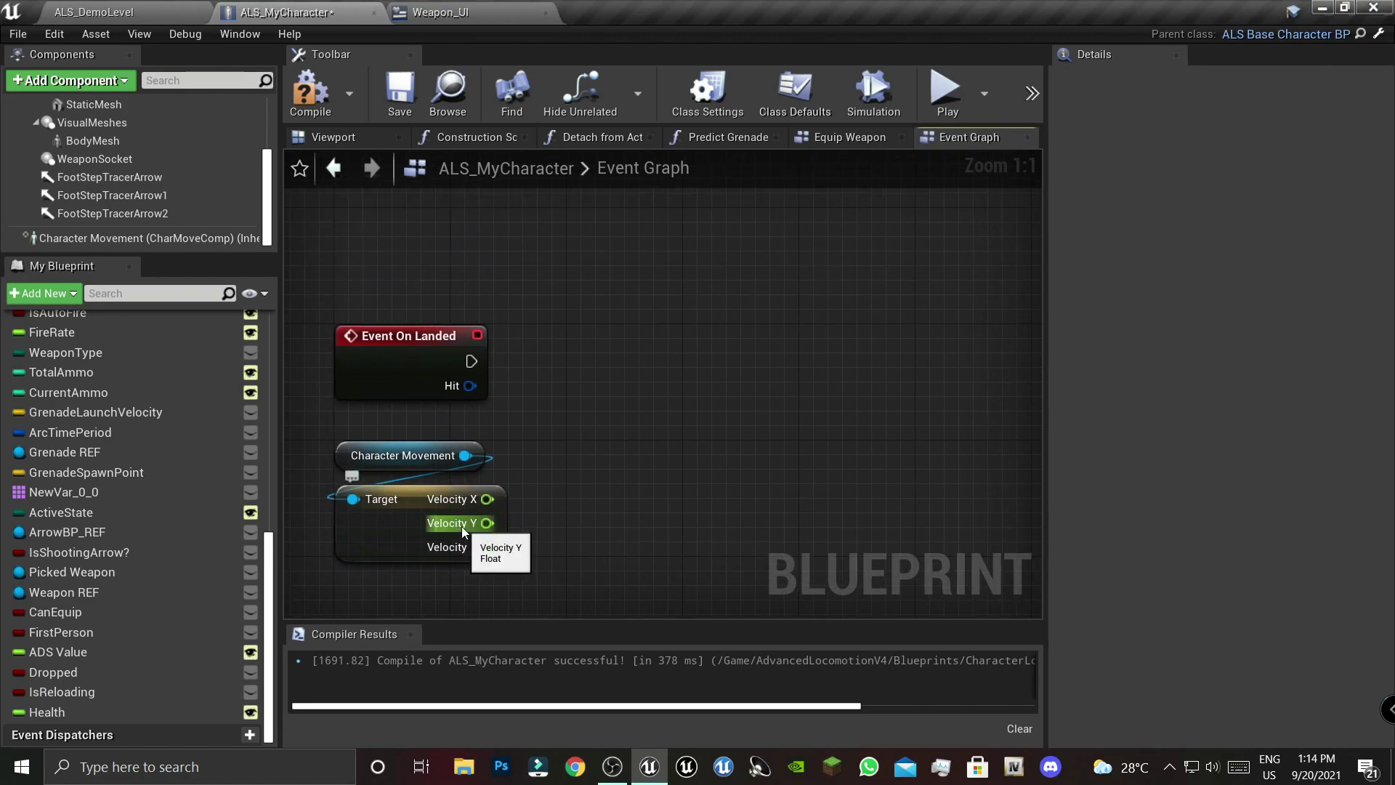
pyautogui.click(348, 140)
pyautogui.click(662, 471)
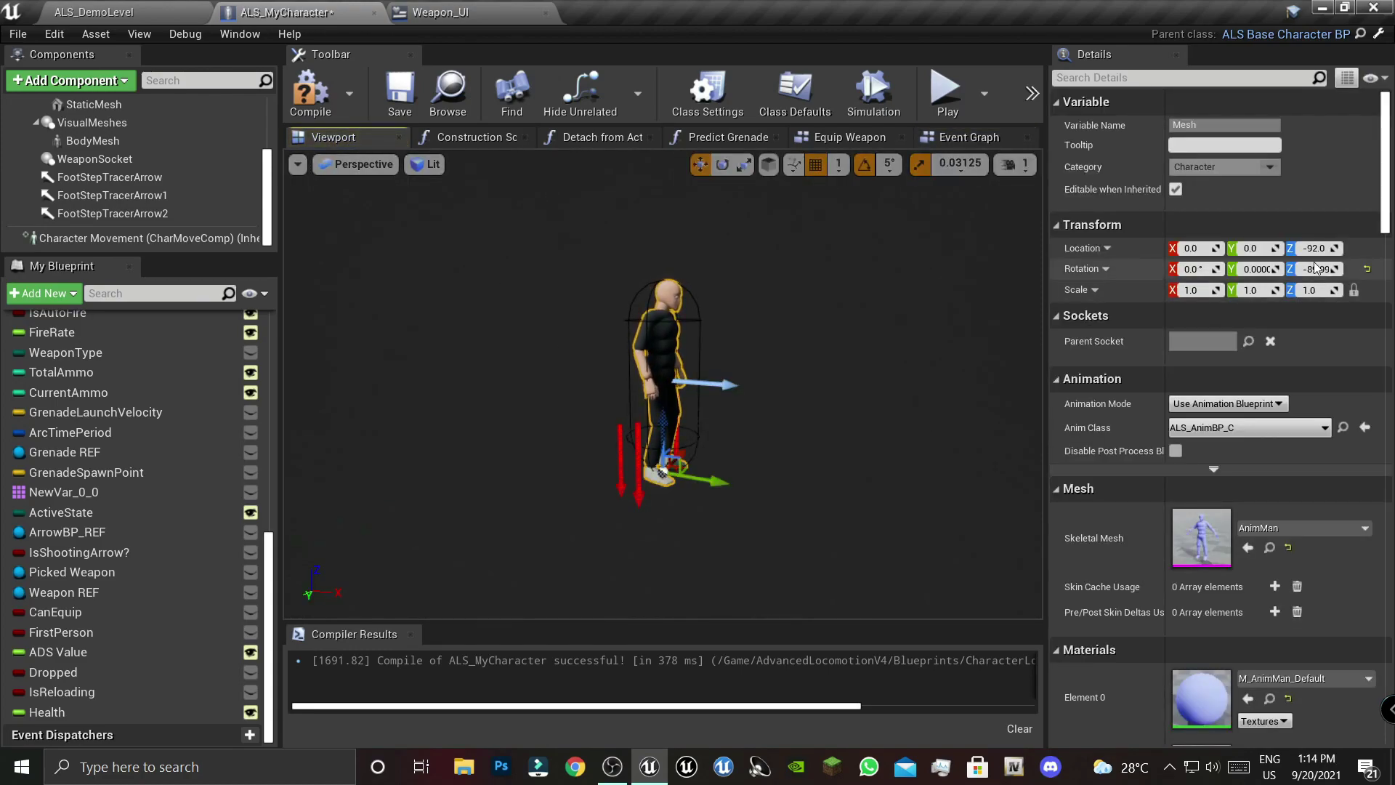
pyautogui.click(946, 135)
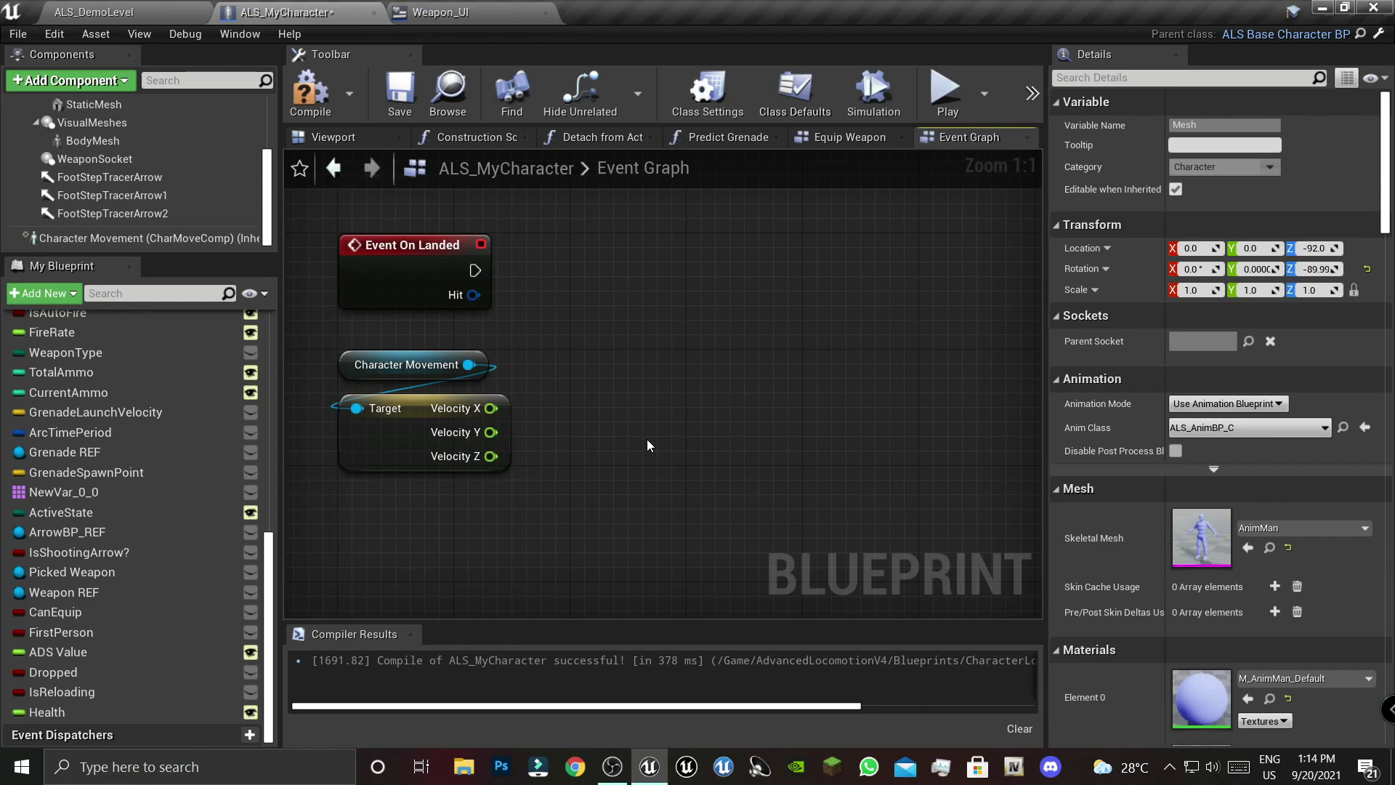
# - Add an ABS (absolute float) node fed by Velocity Z
pyautogui.moveTo(649, 444); pyautogui.dragTo(605, 403, button='right')
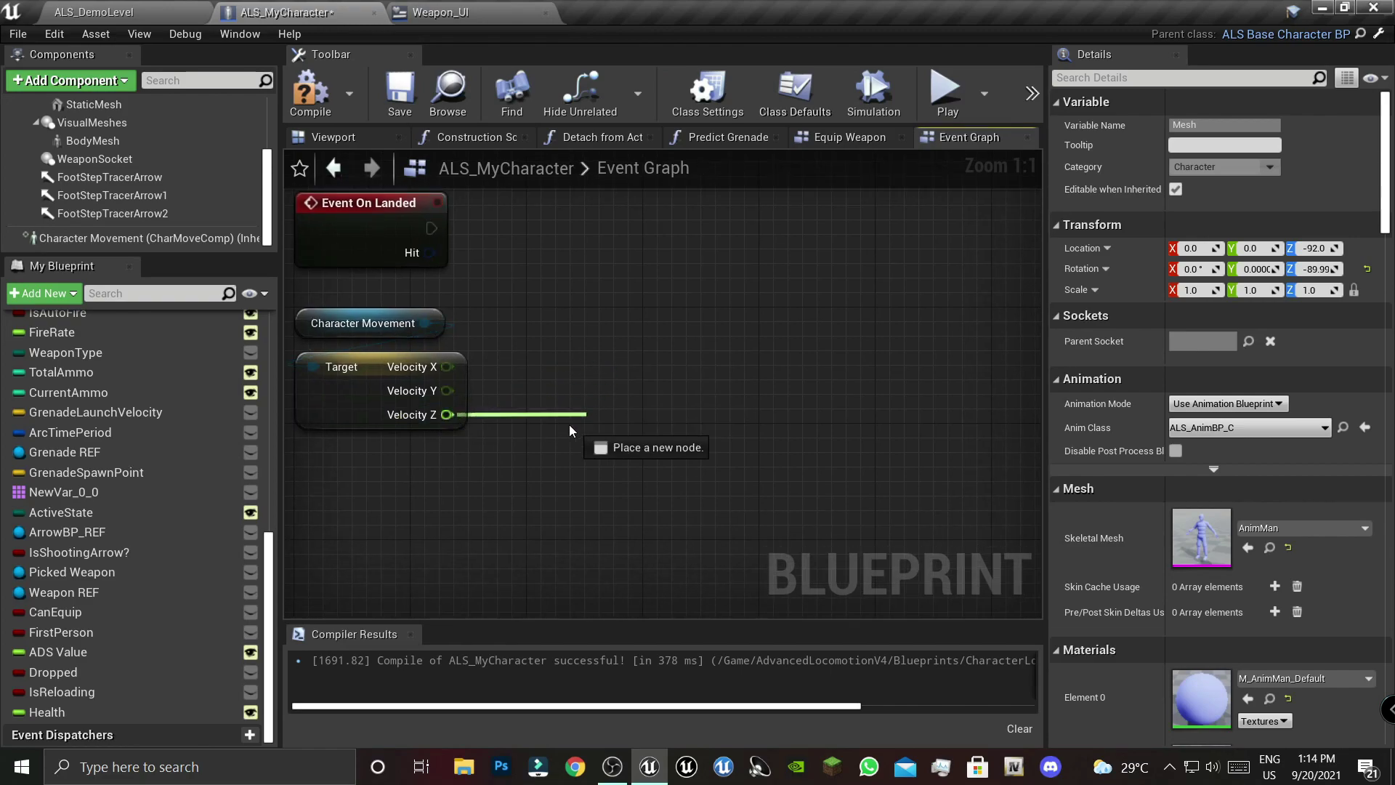
pyautogui.moveTo(569, 424); pyautogui.dragTo(569, 424)
pyautogui.write('abs')
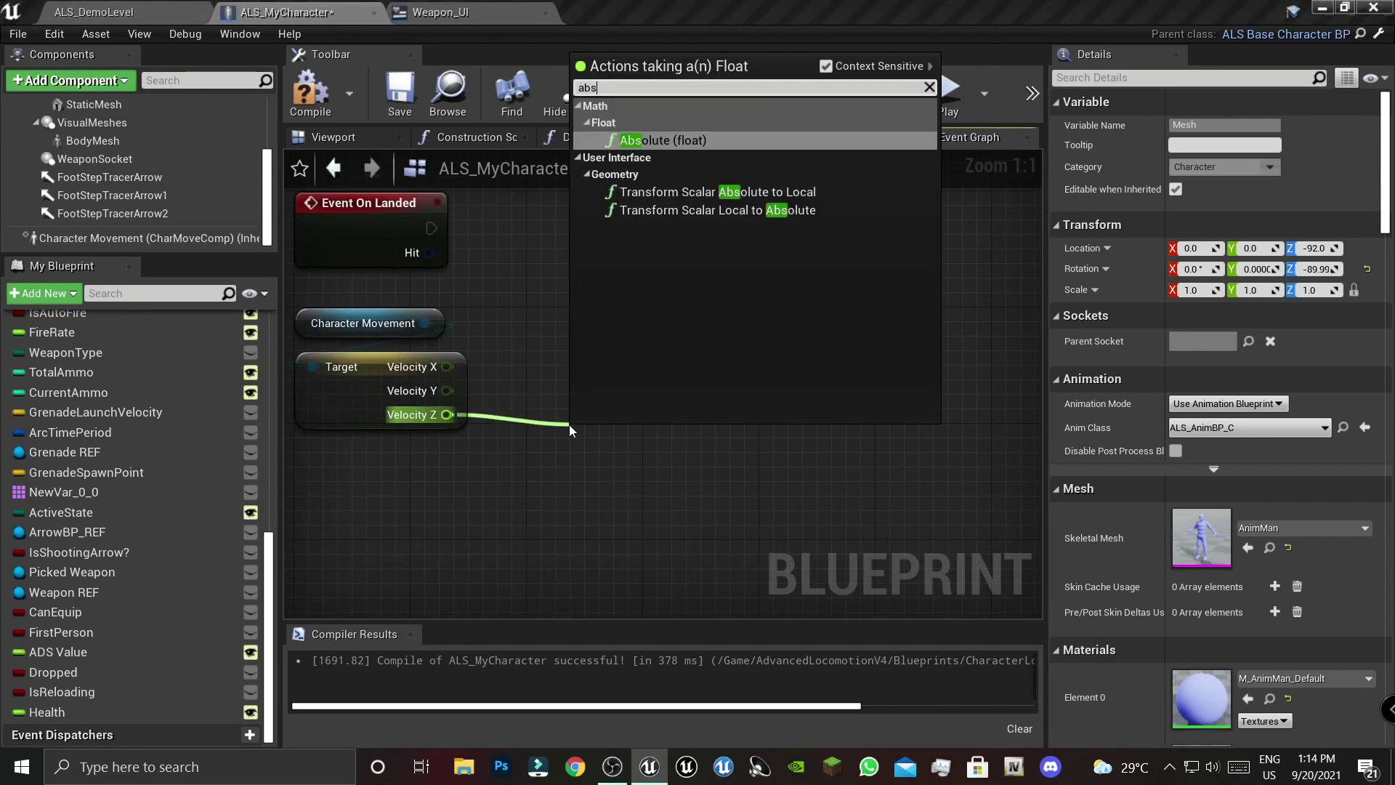
pyautogui.click(642, 140)
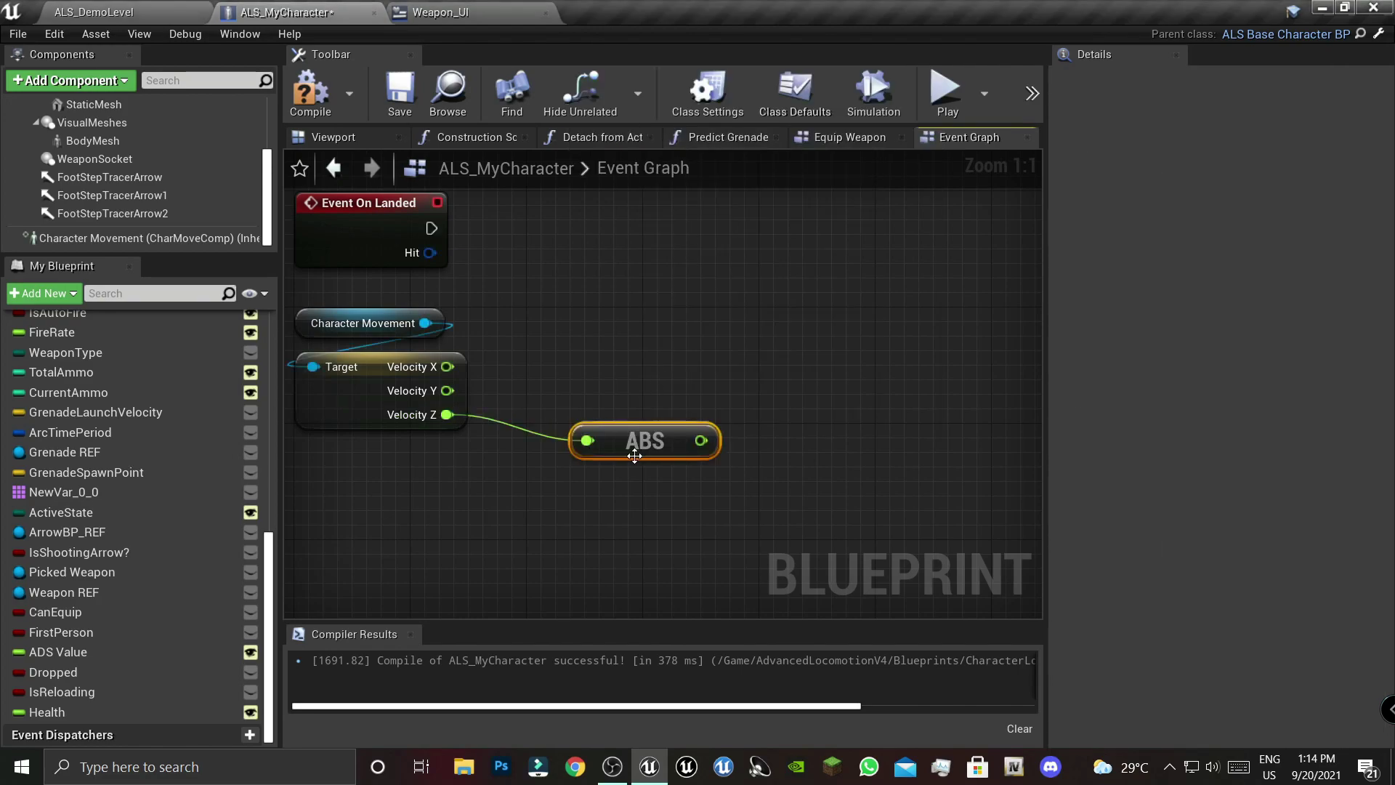
pyautogui.moveTo(596, 436); pyautogui.dragTo(537, 407)
# - Attach an InRange (float) node to the ABS output, discarding a trial Clamp node
pyautogui.moveTo(643, 411); pyautogui.dragTo(699, 366)
pyautogui.write('clam')
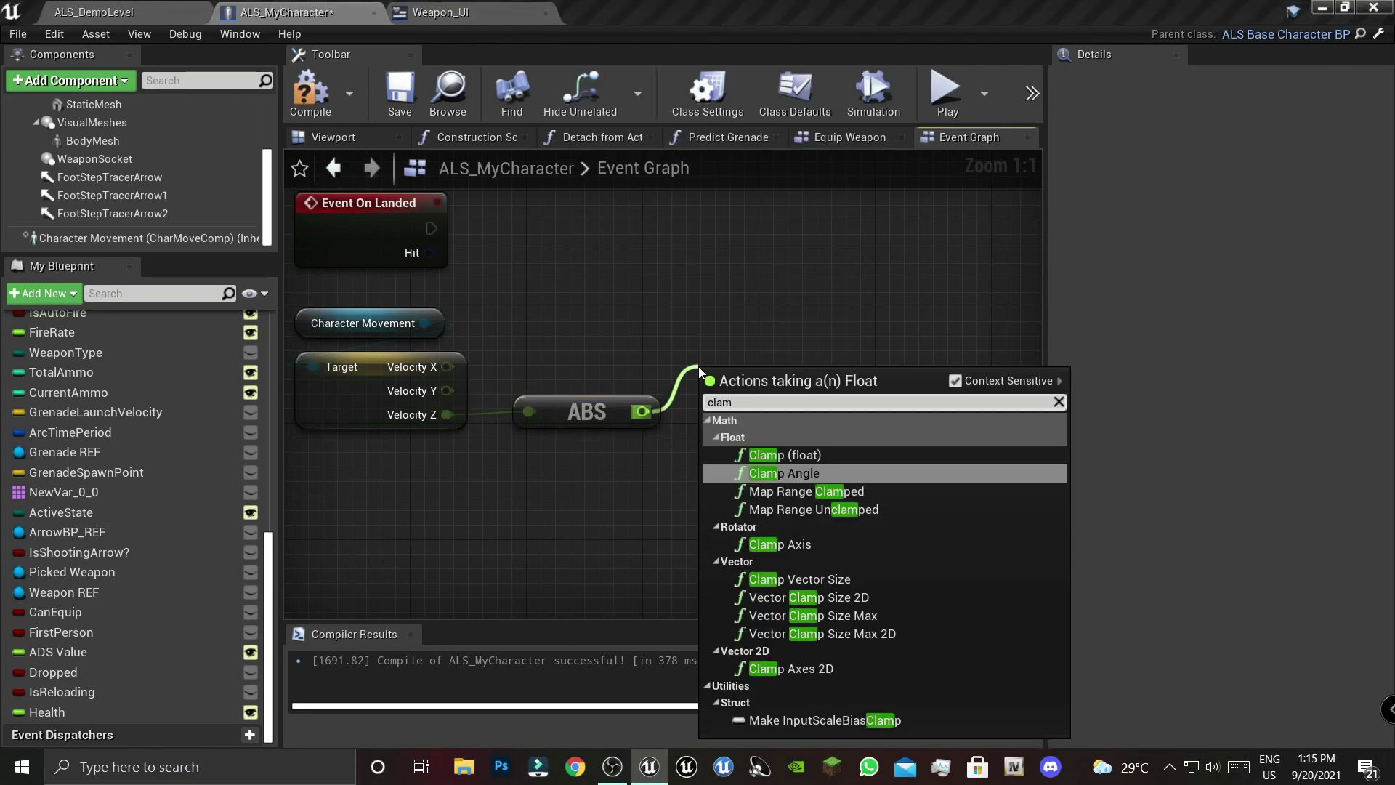
pyautogui.click(858, 455)
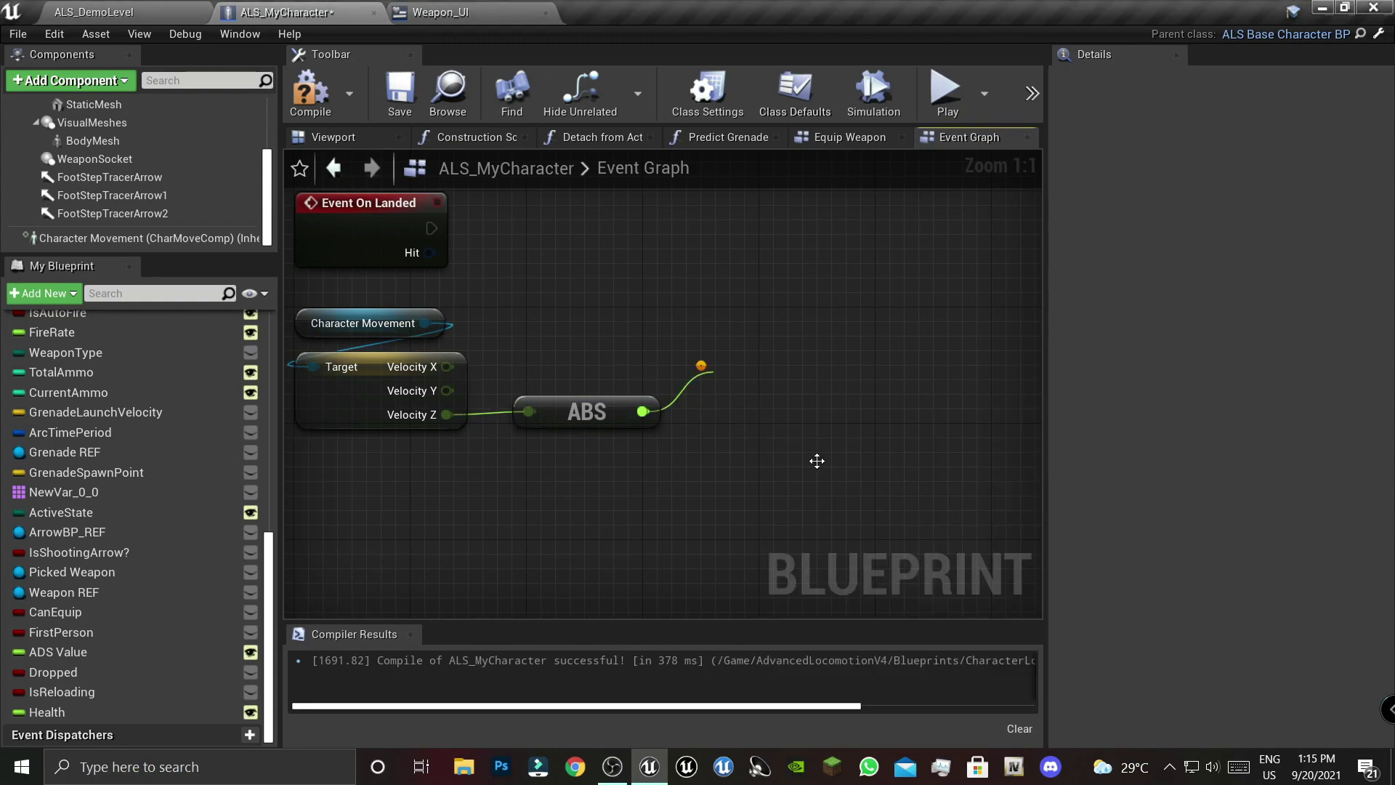
pyautogui.press('Delete')
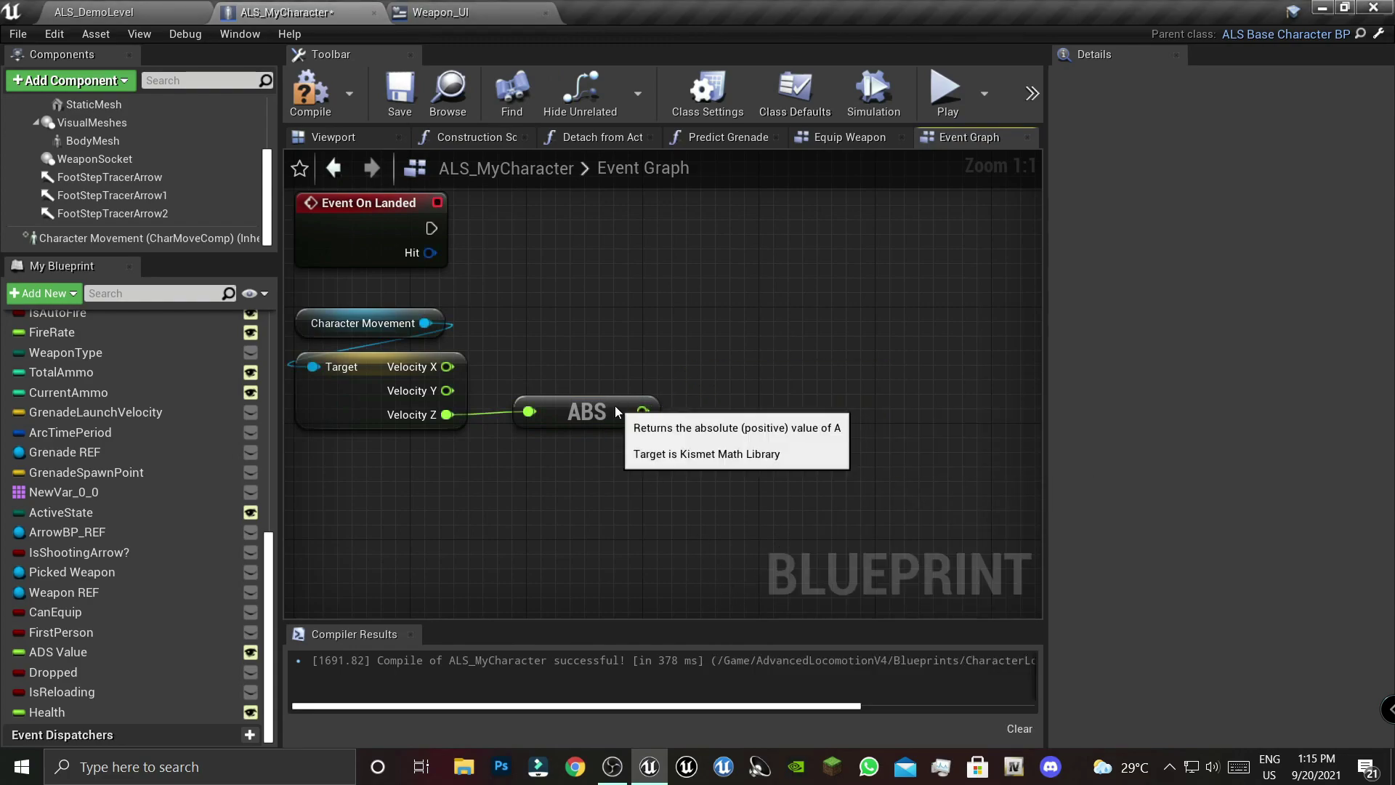
pyautogui.moveTo(595, 411)
pyautogui.mouseDown()
pyautogui.moveTo(581, 411)
pyautogui.moveTo(722, 376)
pyautogui.mouseUp()
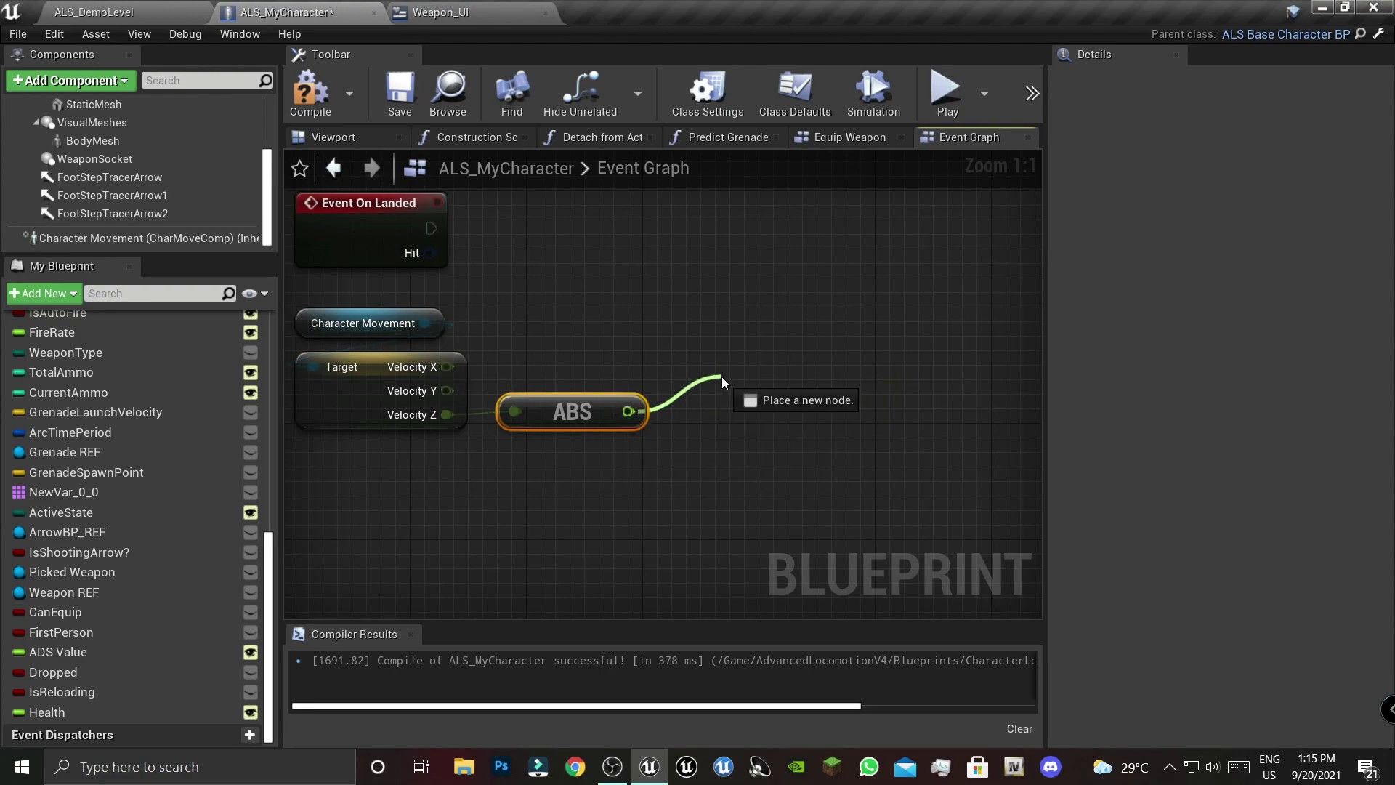
pyautogui.write('clam')
pyautogui.moveTo(629, 412); pyautogui.dragTo(699, 452, button='right')
pyautogui.moveTo(698, 452); pyautogui.dragTo(765, 377)
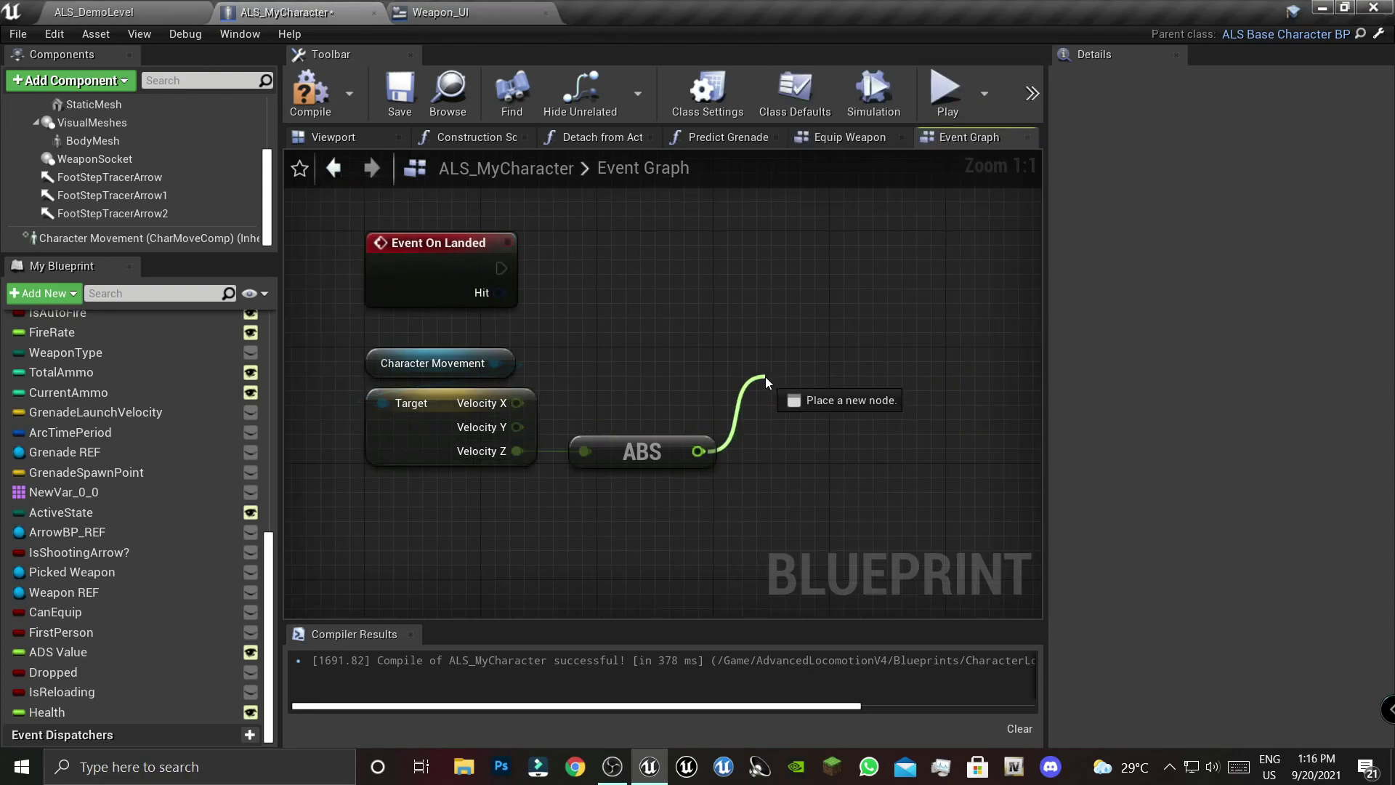
pyautogui.write('inran')
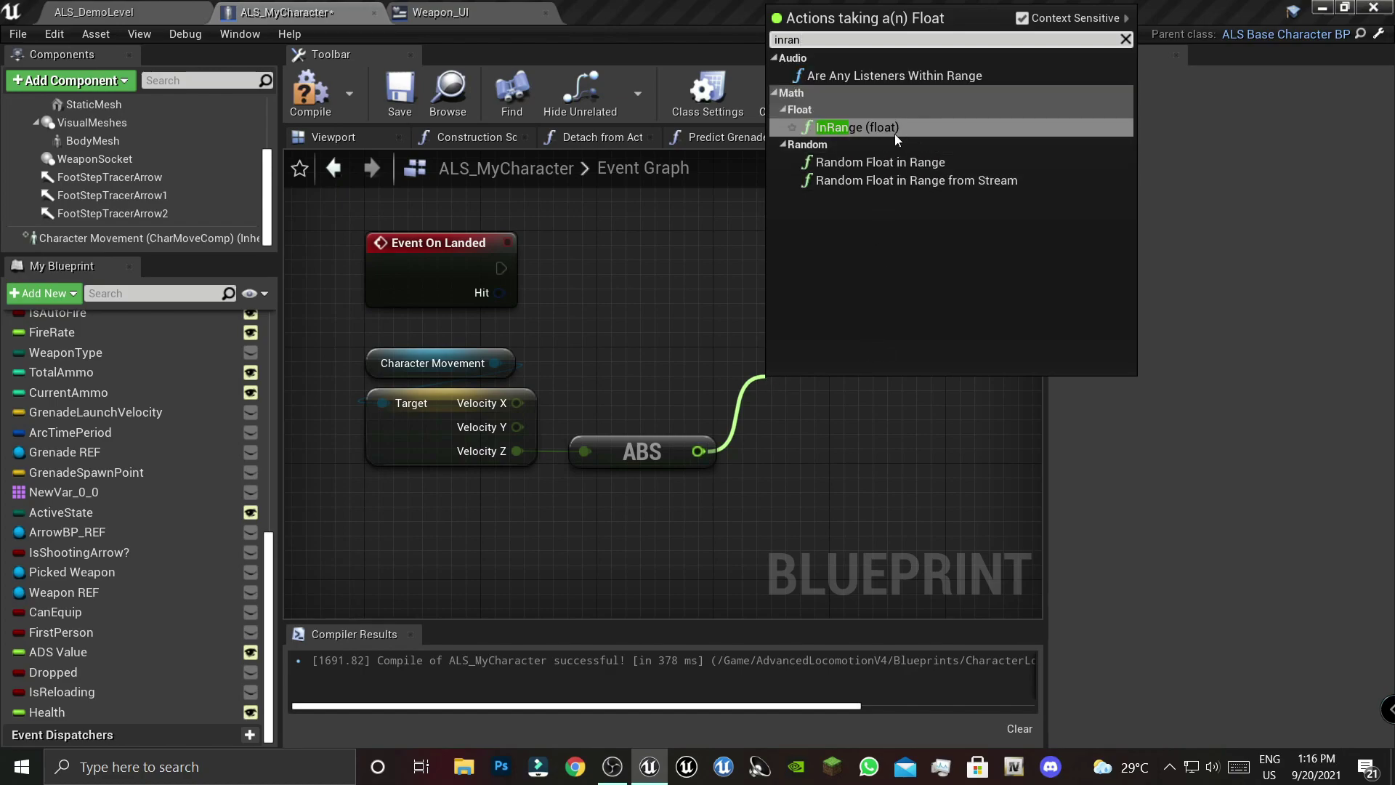
pyautogui.click(880, 131)
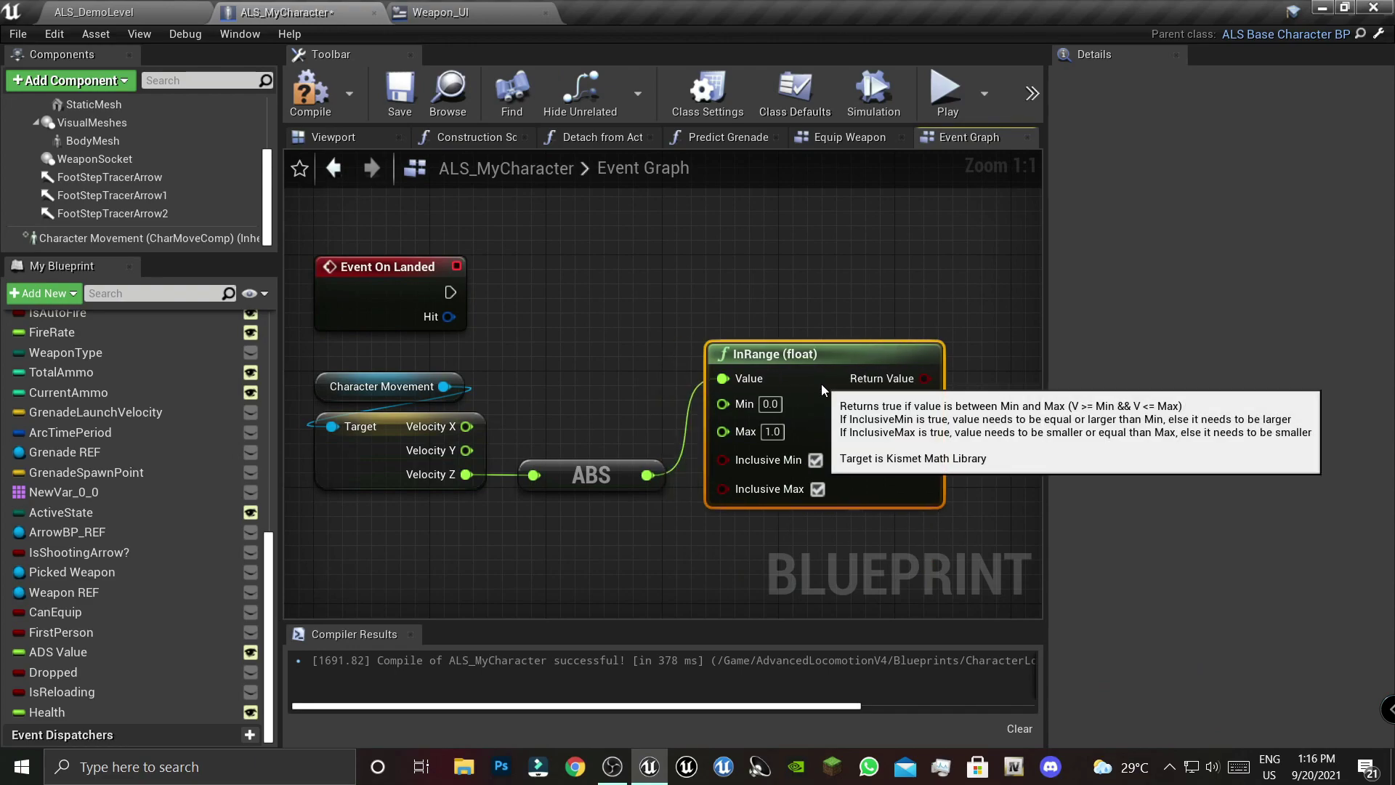
# - Compile, set InRange's Min to 500 and Max to 1000, and place a Branch node
pyautogui.moveTo(758, 449); pyautogui.dragTo(653, 430, button='right')
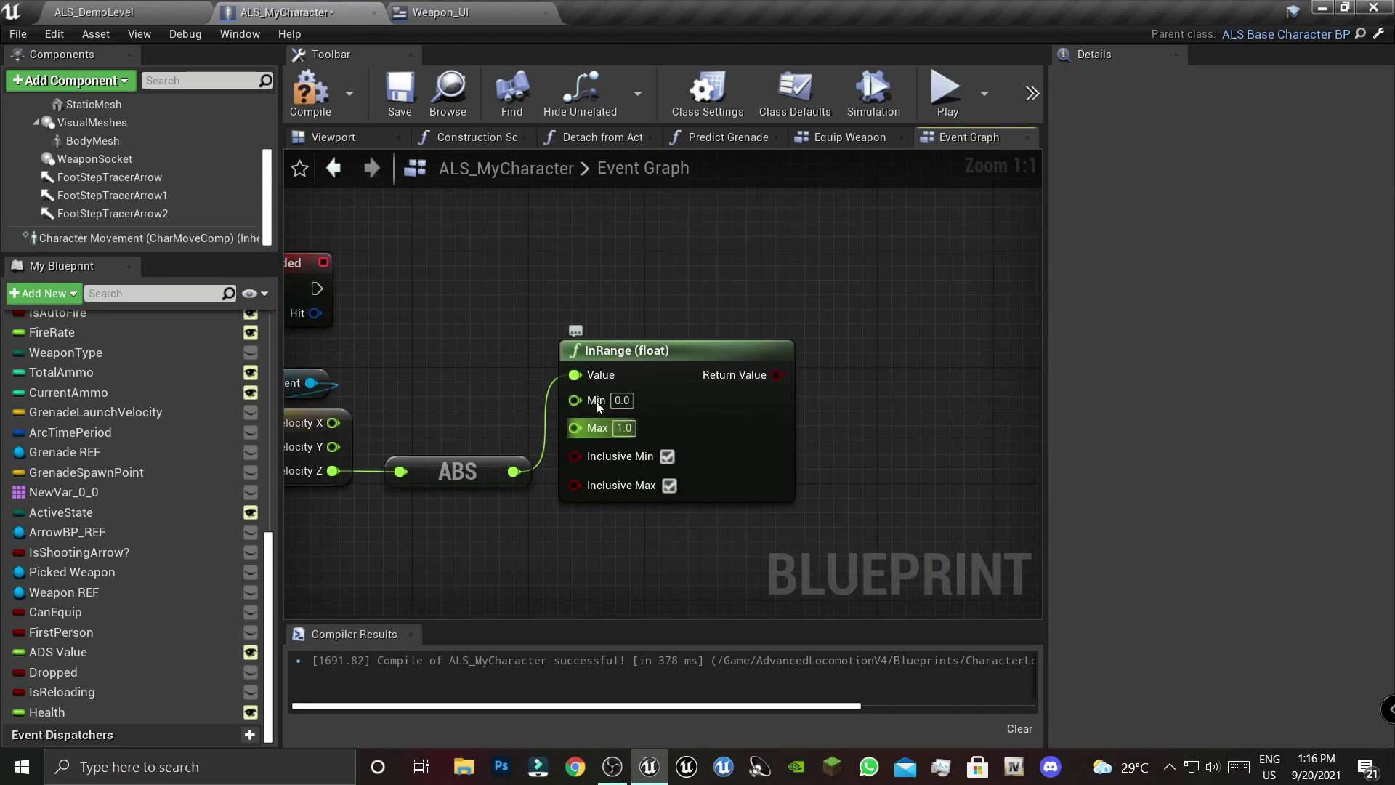
pyautogui.moveTo(411, 502); pyautogui.dragTo(587, 500, button='right')
pyautogui.click(311, 94)
pyautogui.moveTo(726, 524); pyautogui.dragTo(642, 505, button='right')
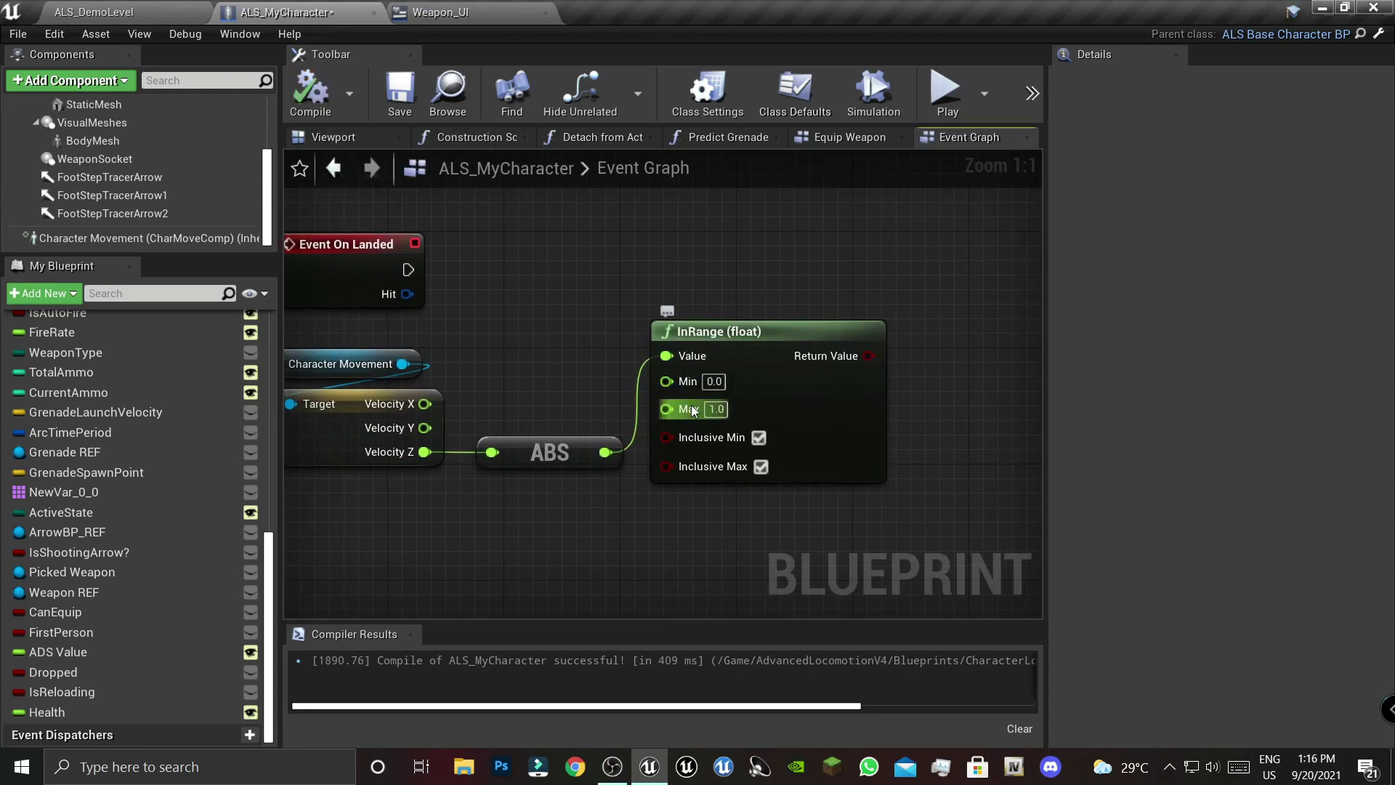
pyautogui.moveTo(694, 410); pyautogui.dragTo(577, 419, button='right')
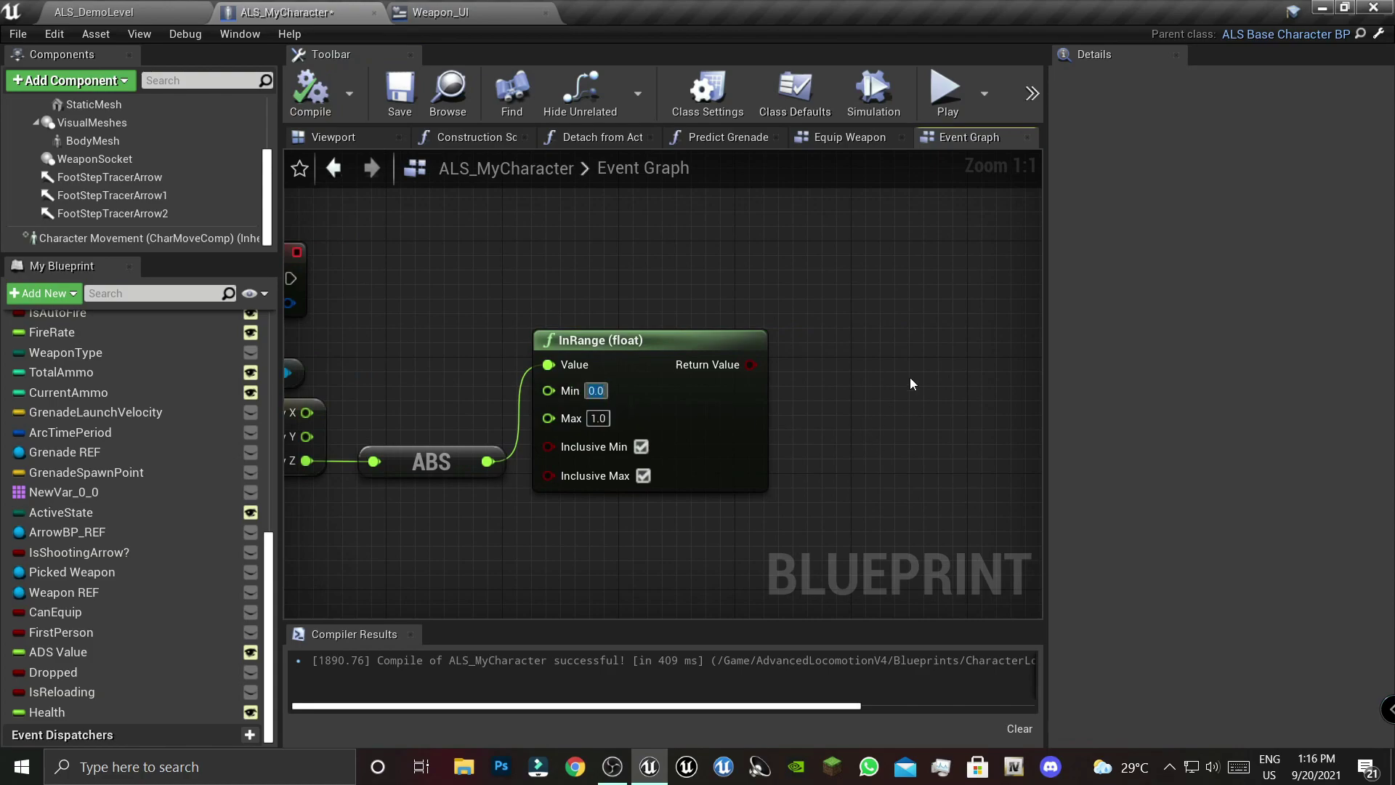
pyautogui.write('500')
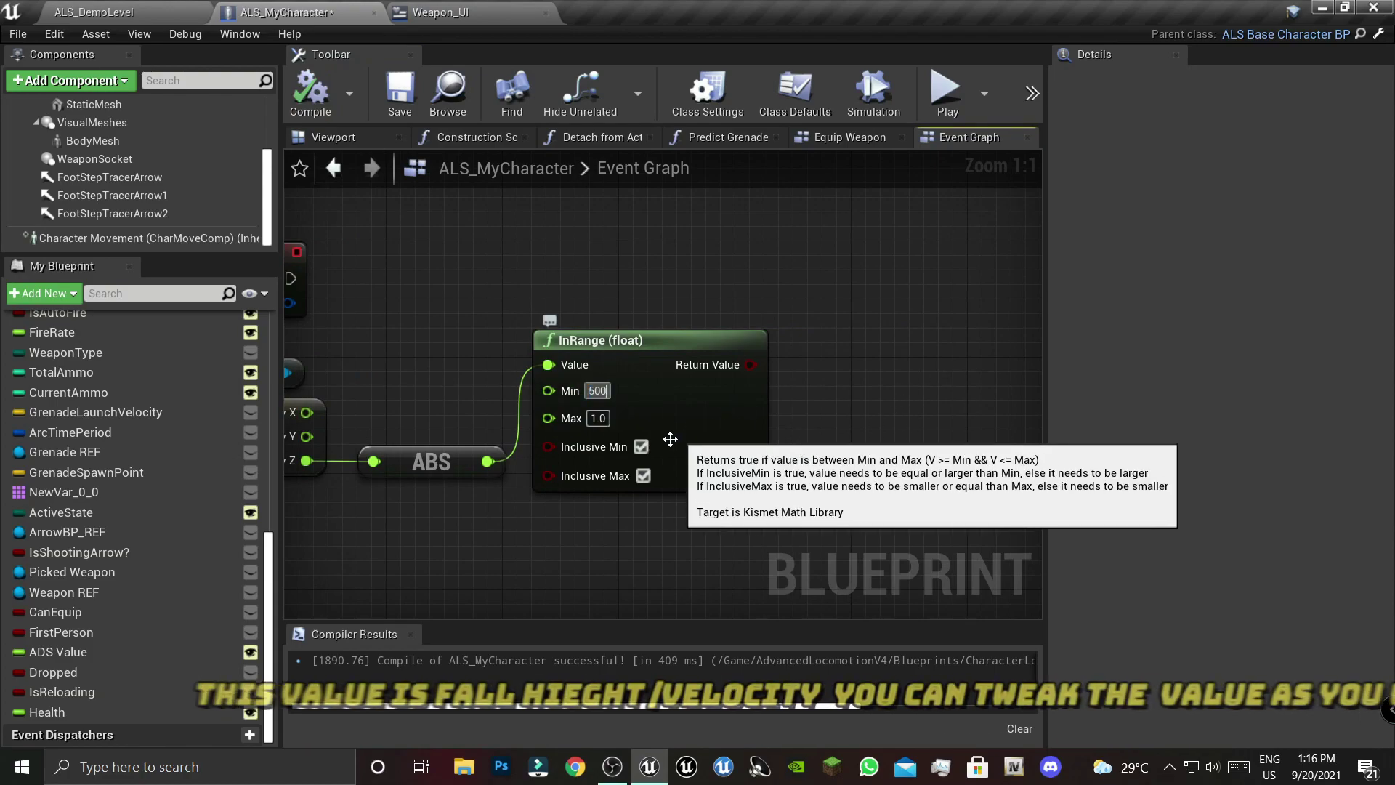
pyautogui.press('Tab')
pyautogui.write('00')
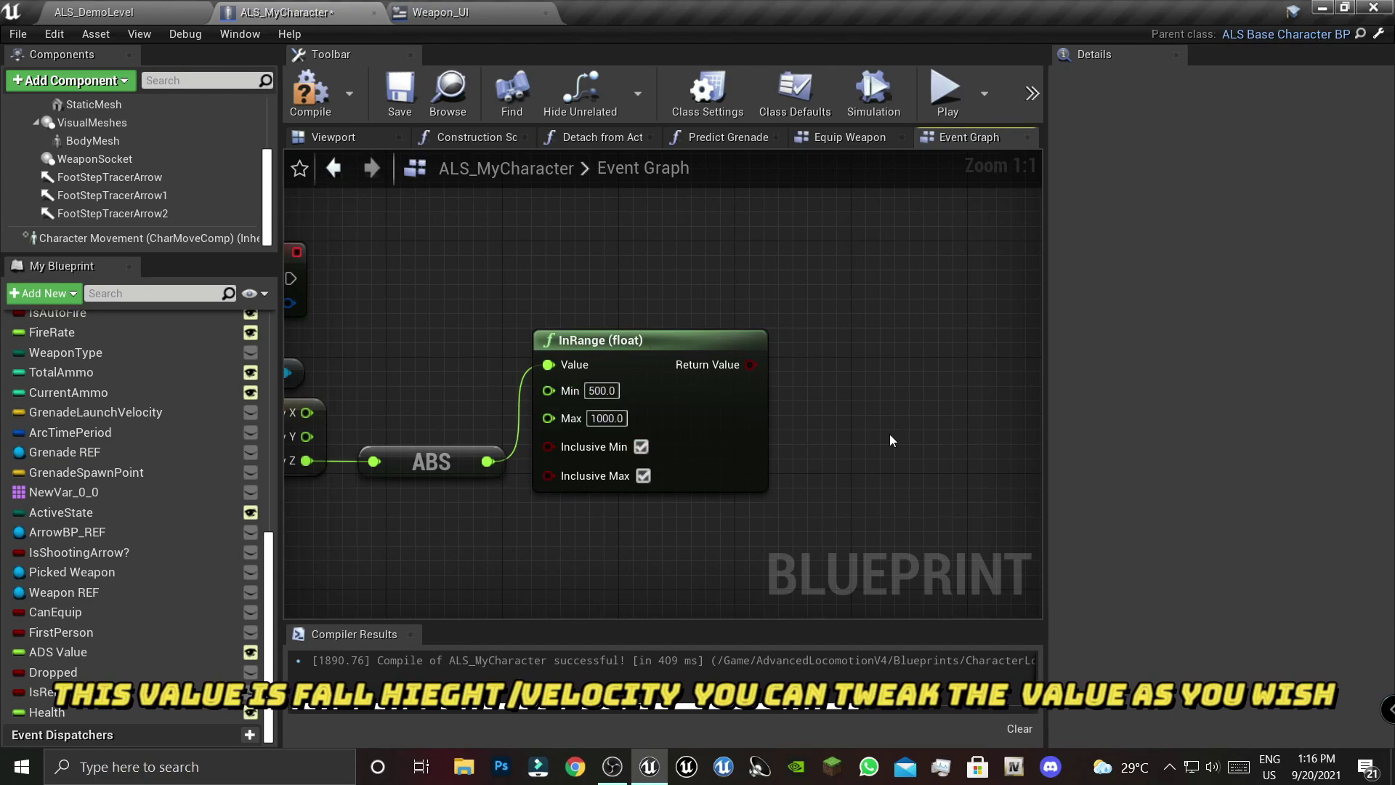
pyautogui.moveTo(889, 434); pyautogui.dragTo(912, 497, button='right')
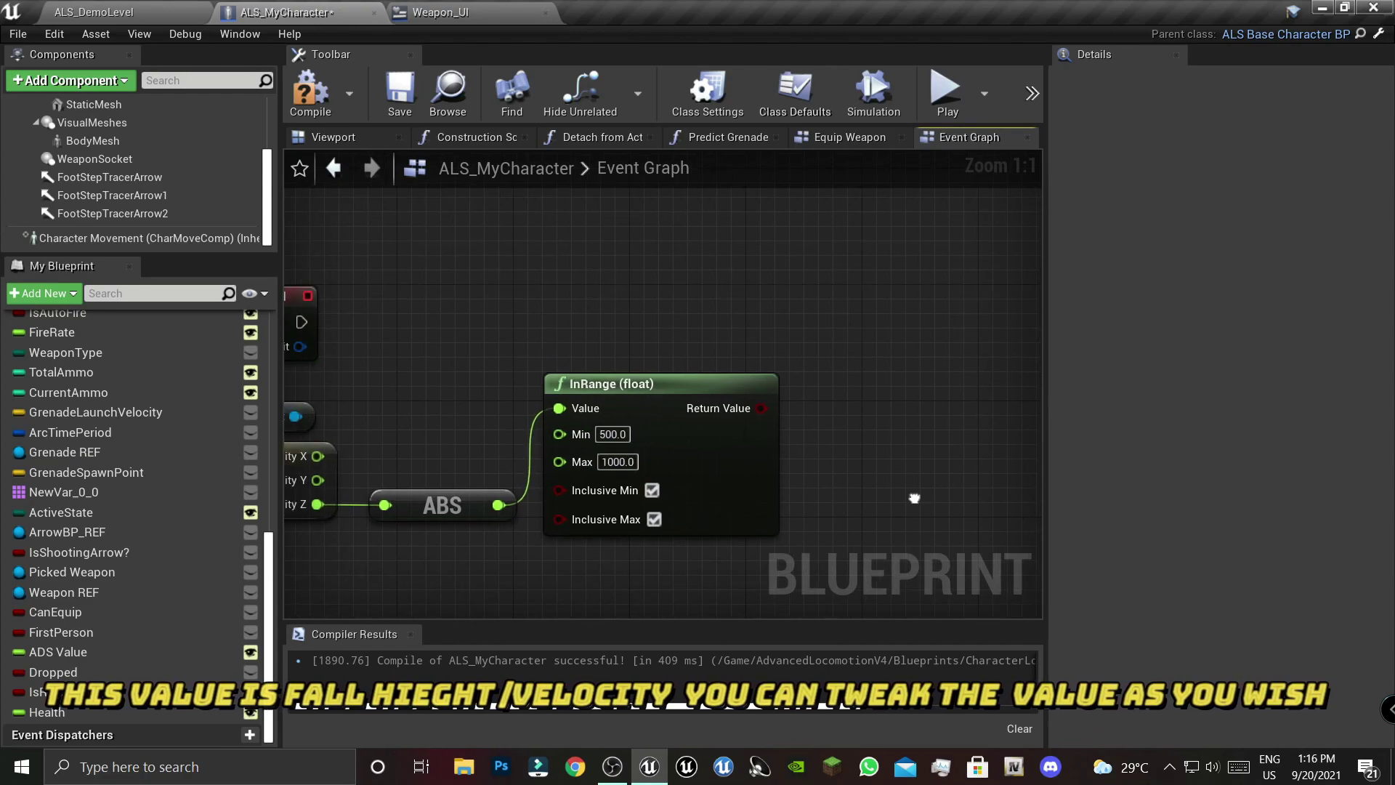
pyautogui.click(825, 276)
# - Place two Branch nodes and wire Event On Landed into the upper one
pyautogui.moveTo(839, 429); pyautogui.dragTo(741, 353, button='right')
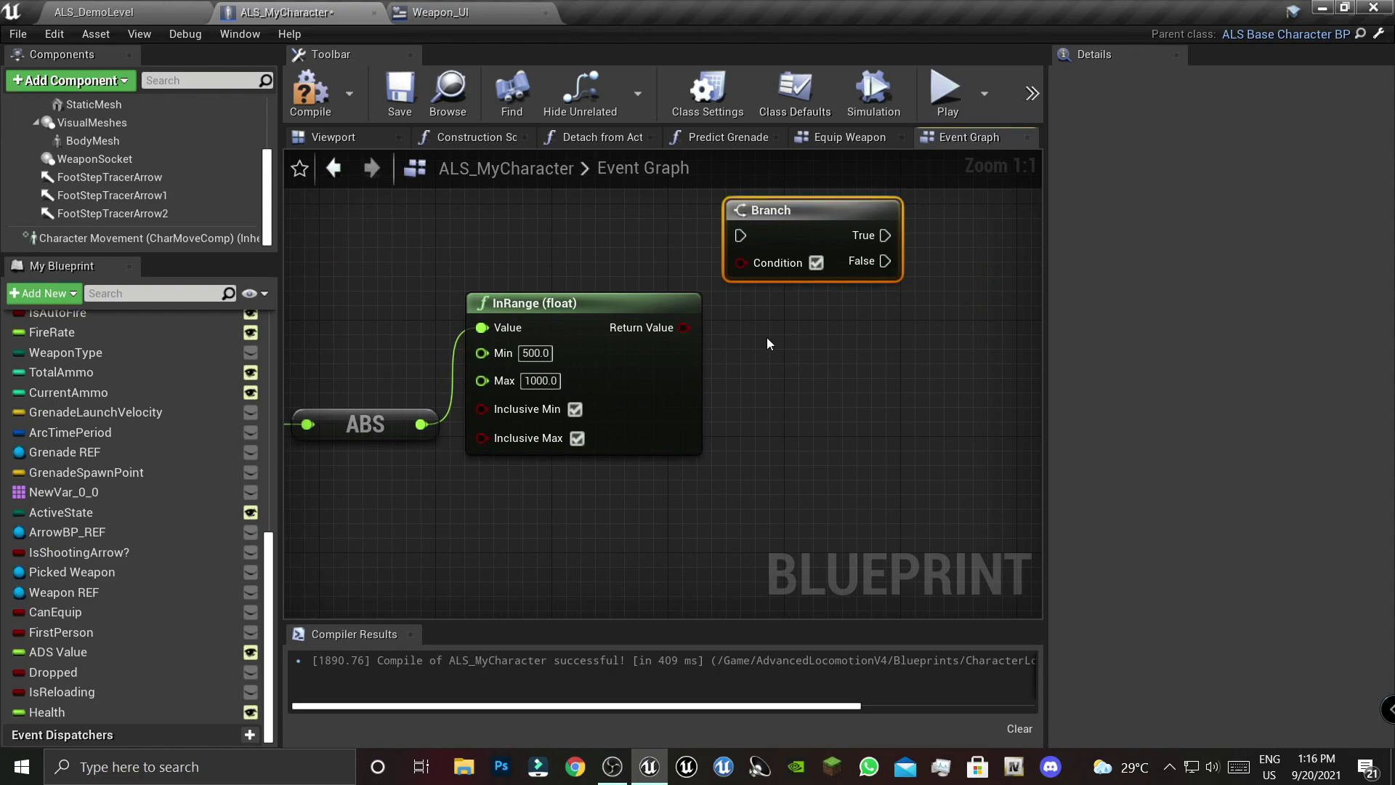
pyautogui.click(769, 344)
pyautogui.click(734, 280)
pyautogui.moveTo(526, 356); pyautogui.dragTo(722, 356, button='right')
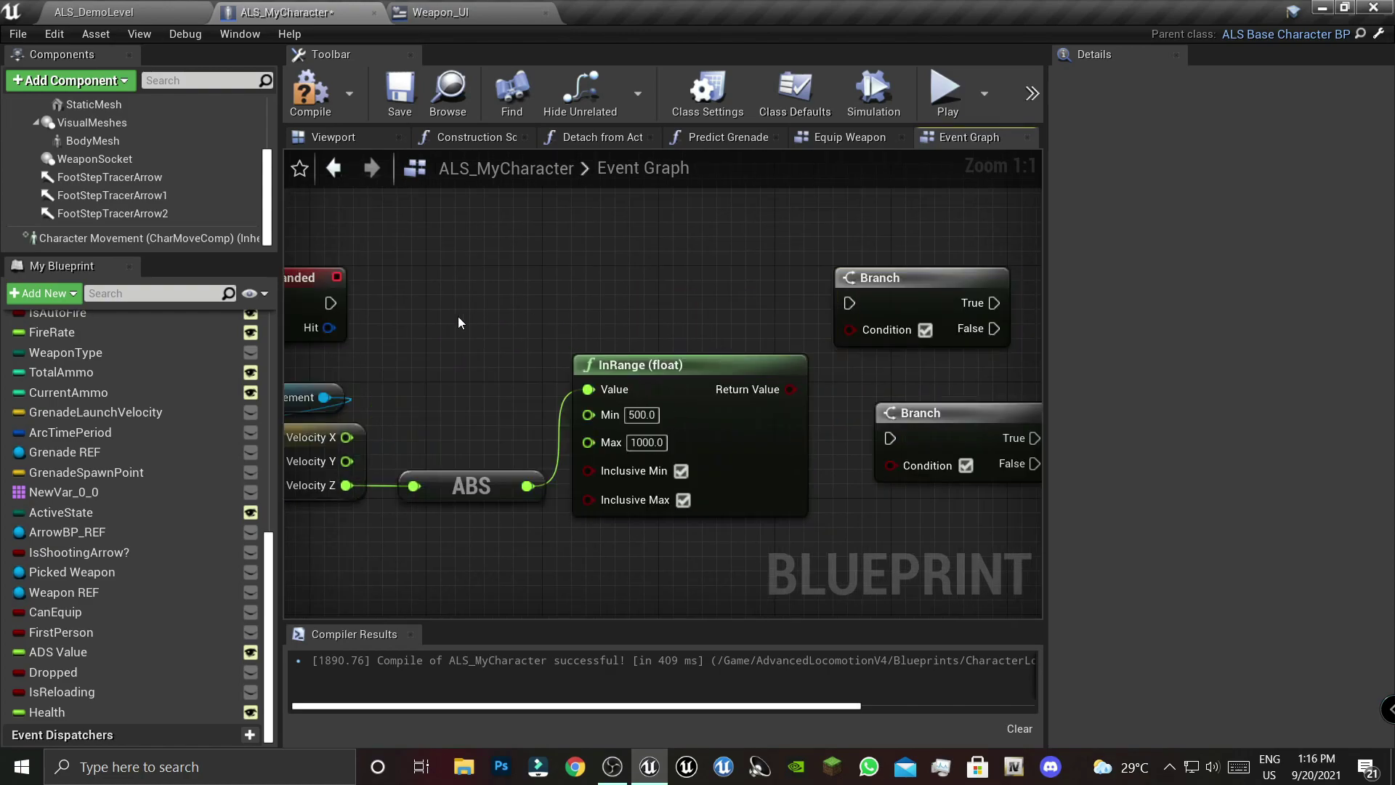
pyautogui.moveTo(860, 303); pyautogui.dragTo(859, 303)
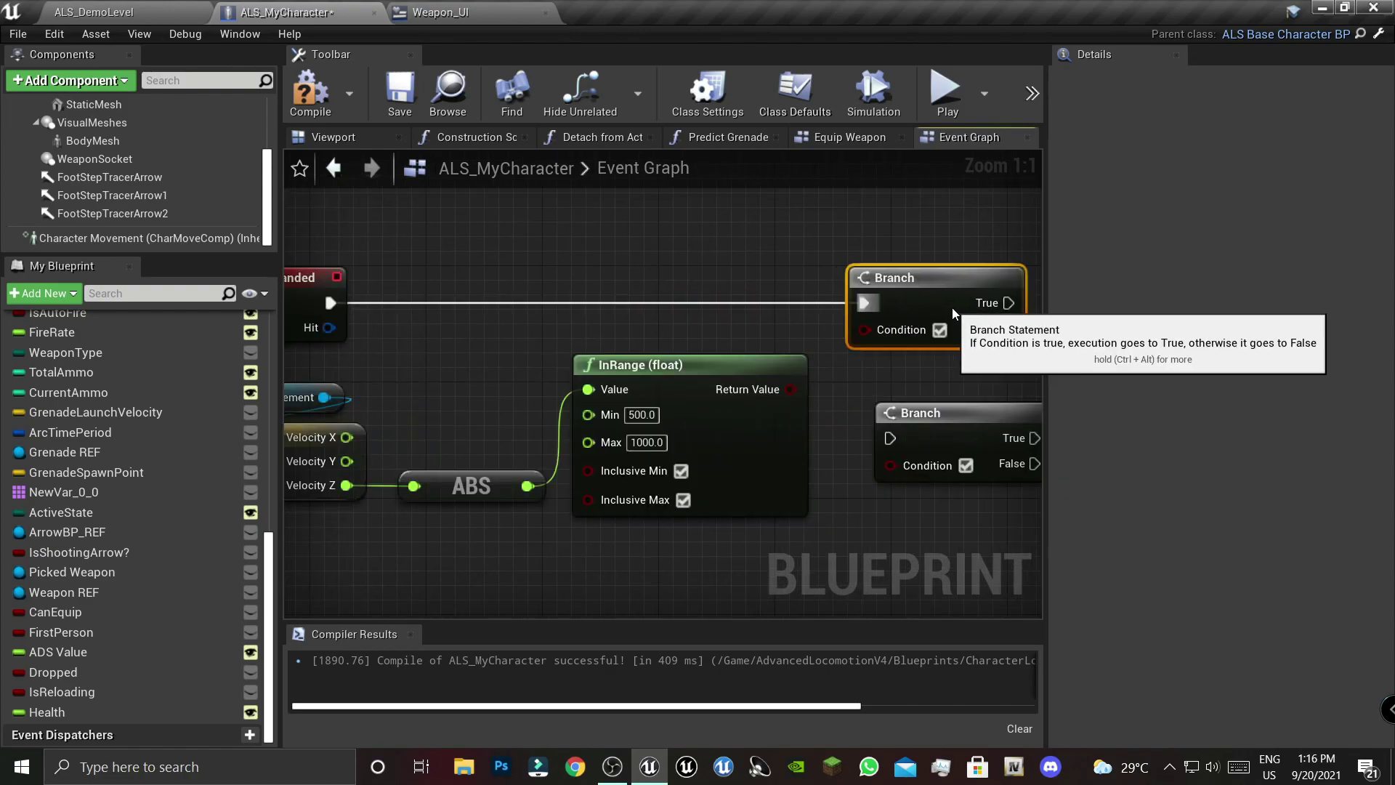
pyautogui.moveTo(951, 308); pyautogui.dragTo(966, 321)
pyautogui.hotkey('ctrl', 'z')
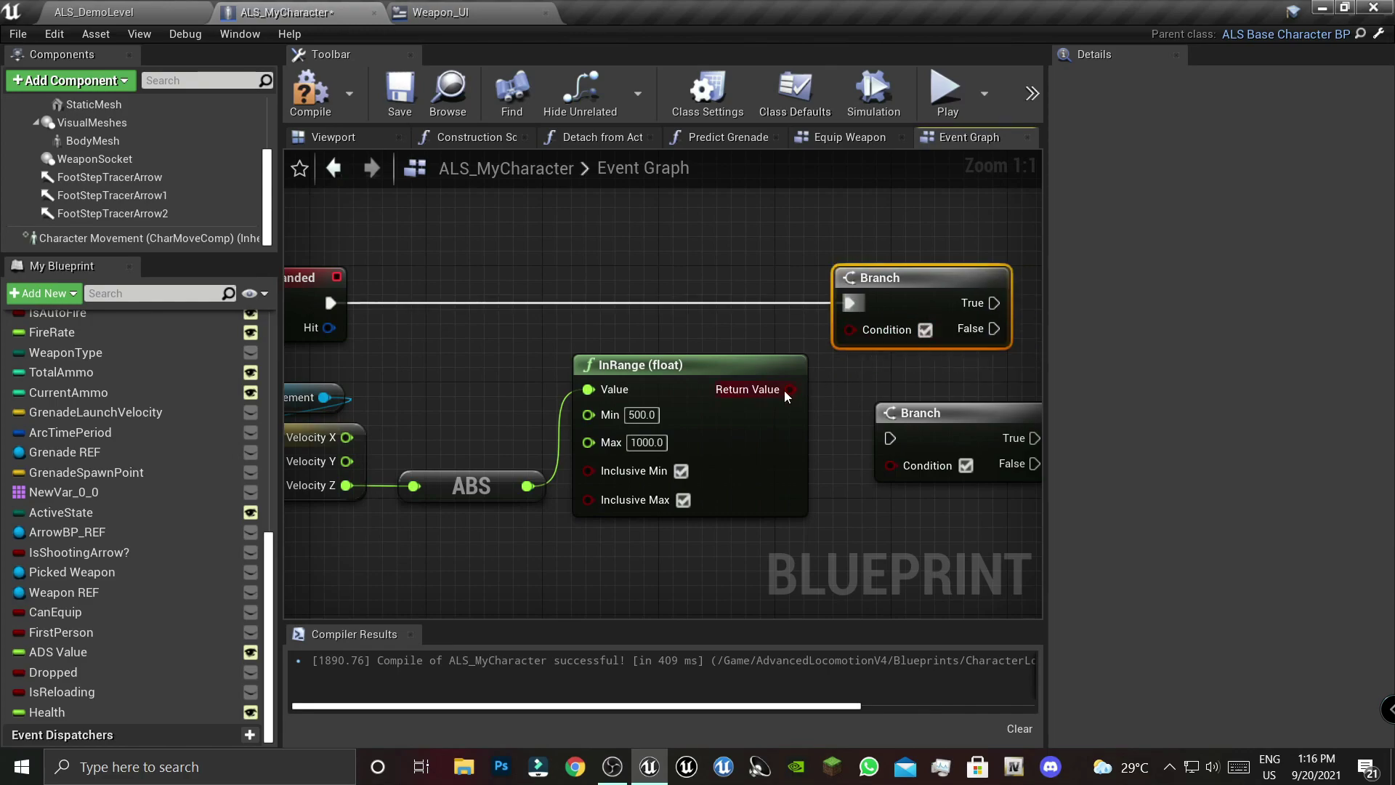
# - Connect InRange's result to the upper Branch Condition and its False output to the lower Branch
pyautogui.moveTo(788, 389); pyautogui.dragTo(850, 329)
pyautogui.moveTo(938, 415); pyautogui.dragTo(906, 412)
pyautogui.moveTo(906, 411); pyautogui.dragTo(735, 413, button='right')
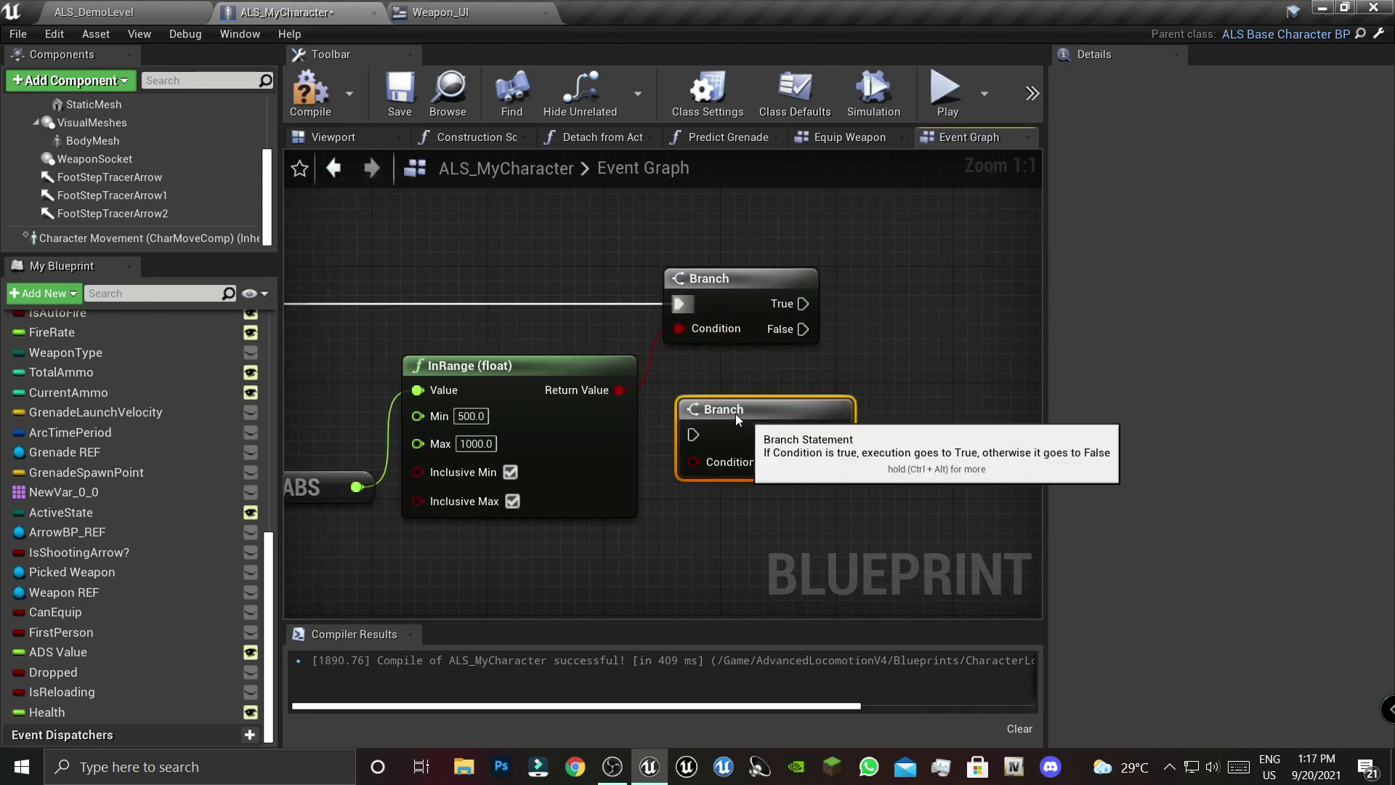
pyautogui.moveTo(735, 413); pyautogui.dragTo(721, 369)
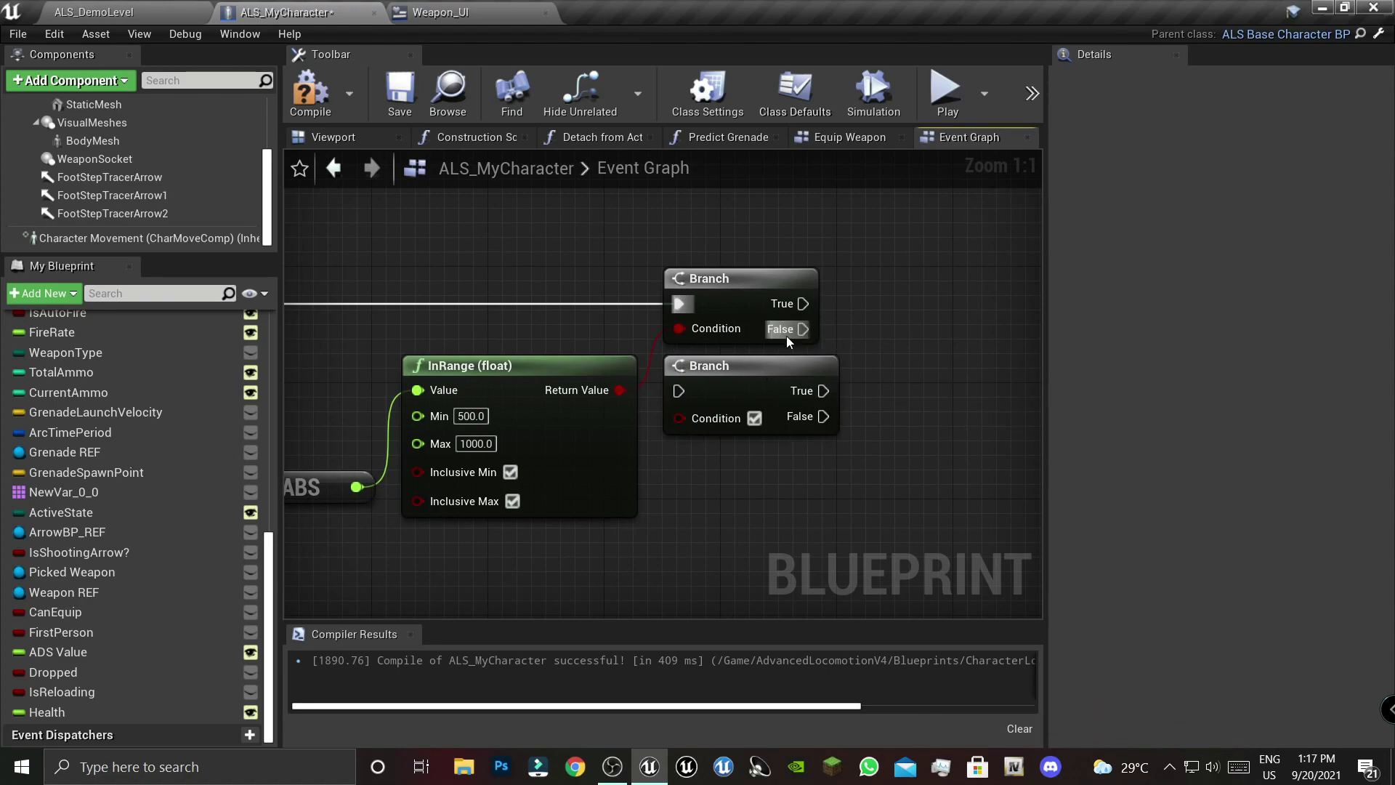
pyautogui.moveTo(799, 329); pyautogui.dragTo(677, 391)
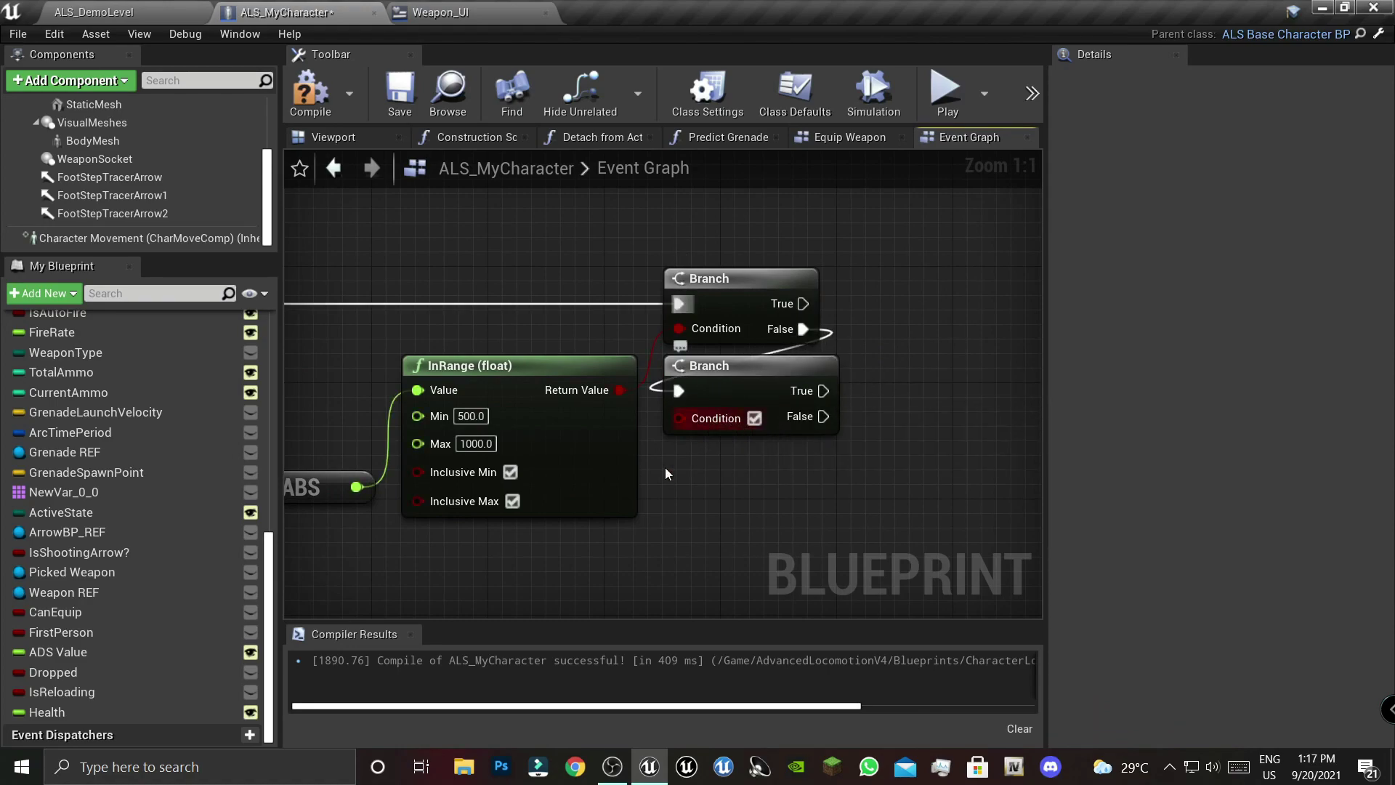
pyautogui.moveTo(479, 537); pyautogui.dragTo(588, 439, button='right')
pyautogui.moveTo(465, 389); pyautogui.dragTo(495, 478)
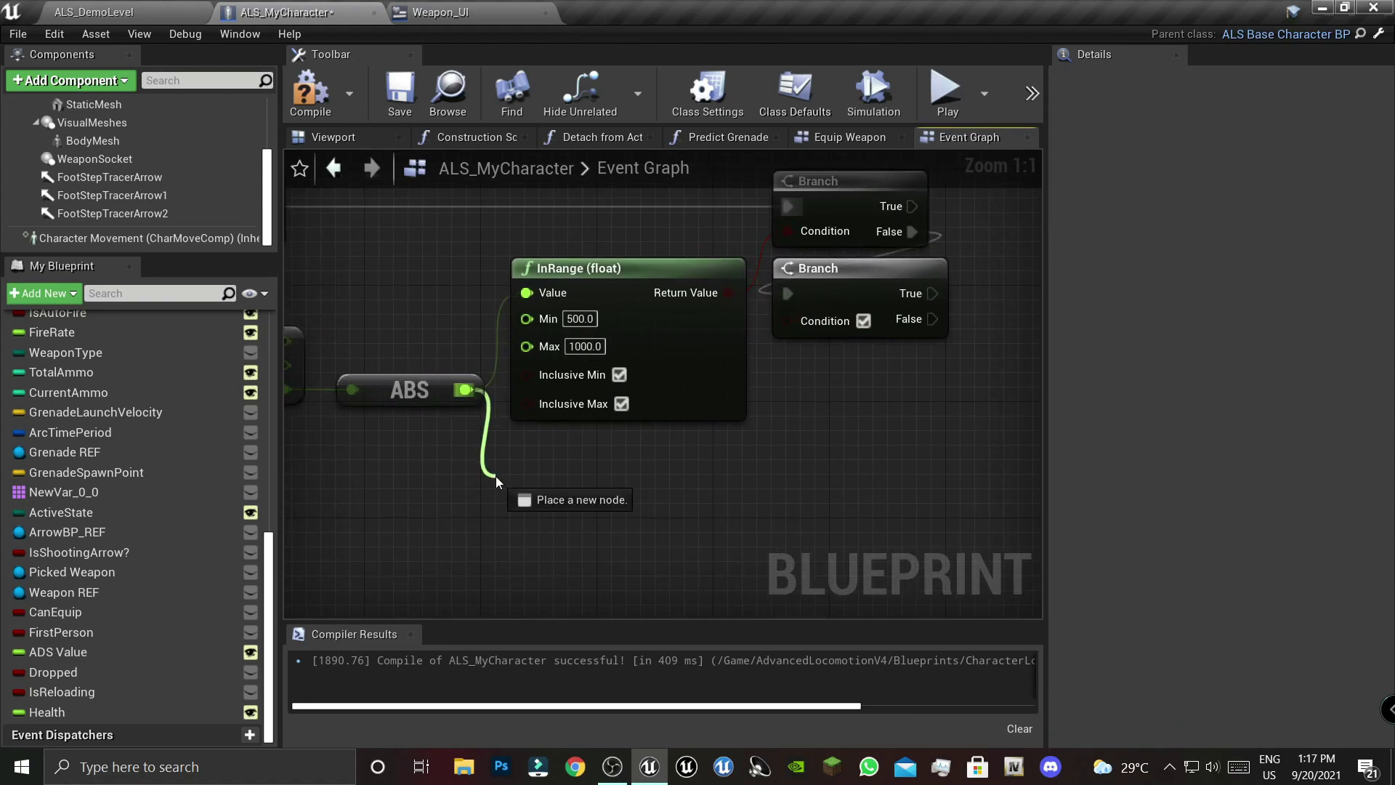
# - Add a float greater-than node checking ABS against 1200 and wire it to the lower Branch Condition
pyautogui.write('>')
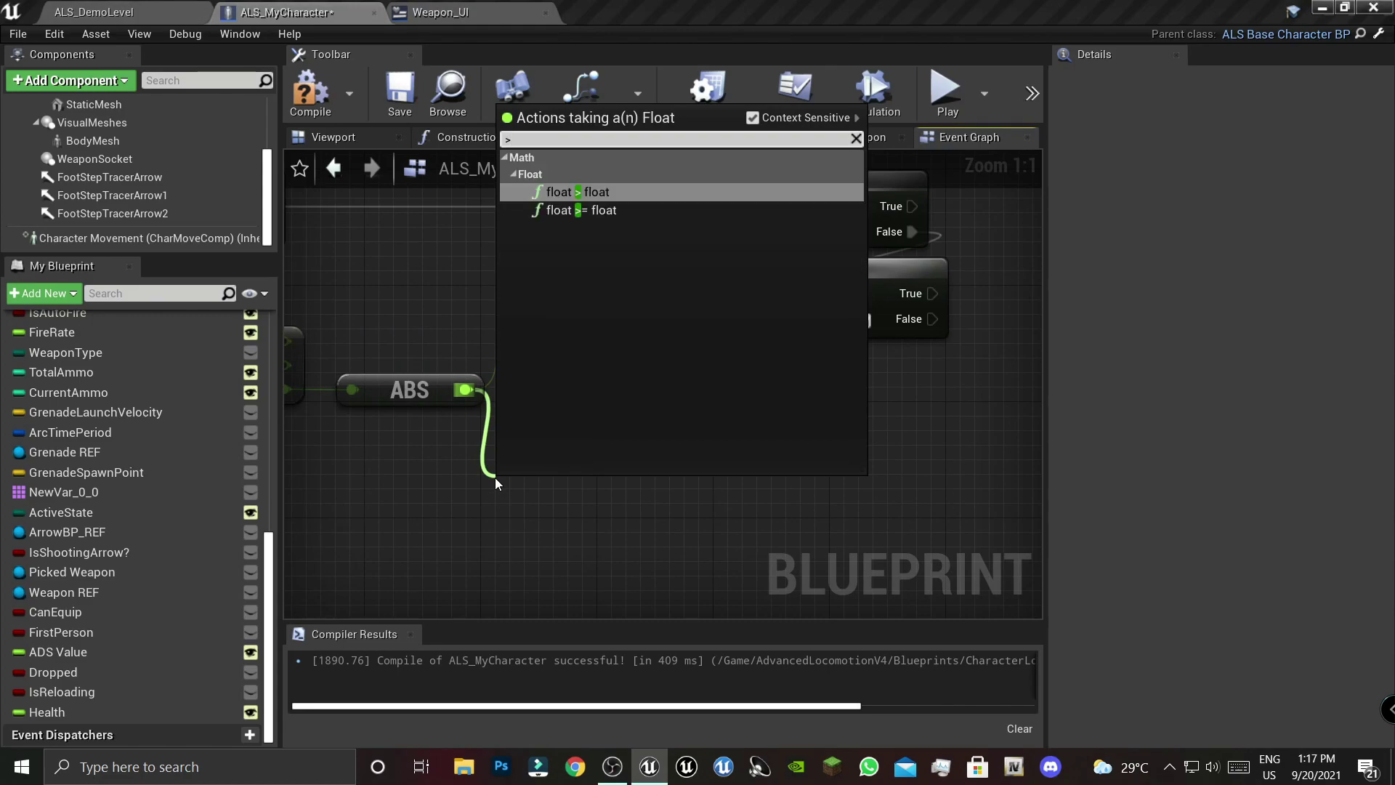
pyautogui.click(647, 191)
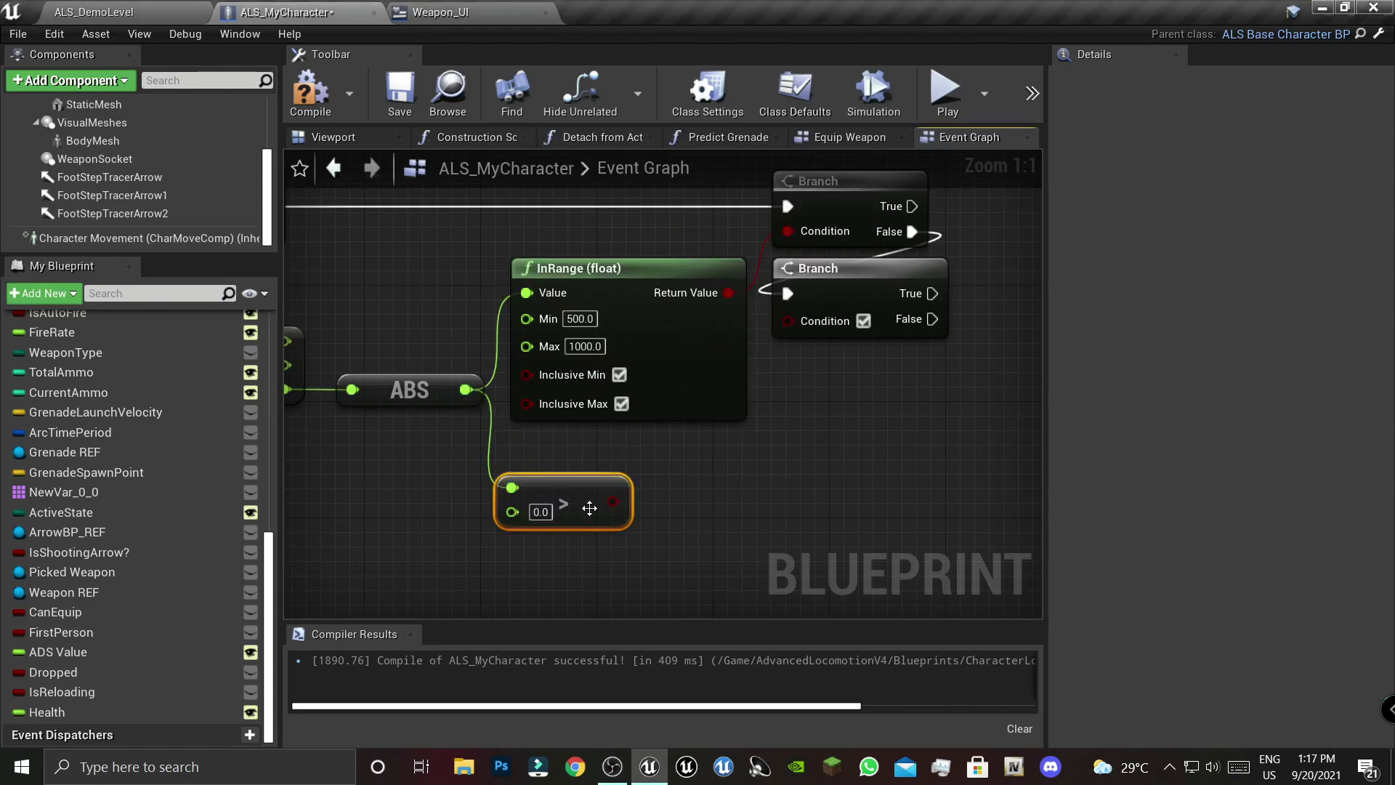
pyautogui.moveTo(590, 508); pyautogui.dragTo(604, 479)
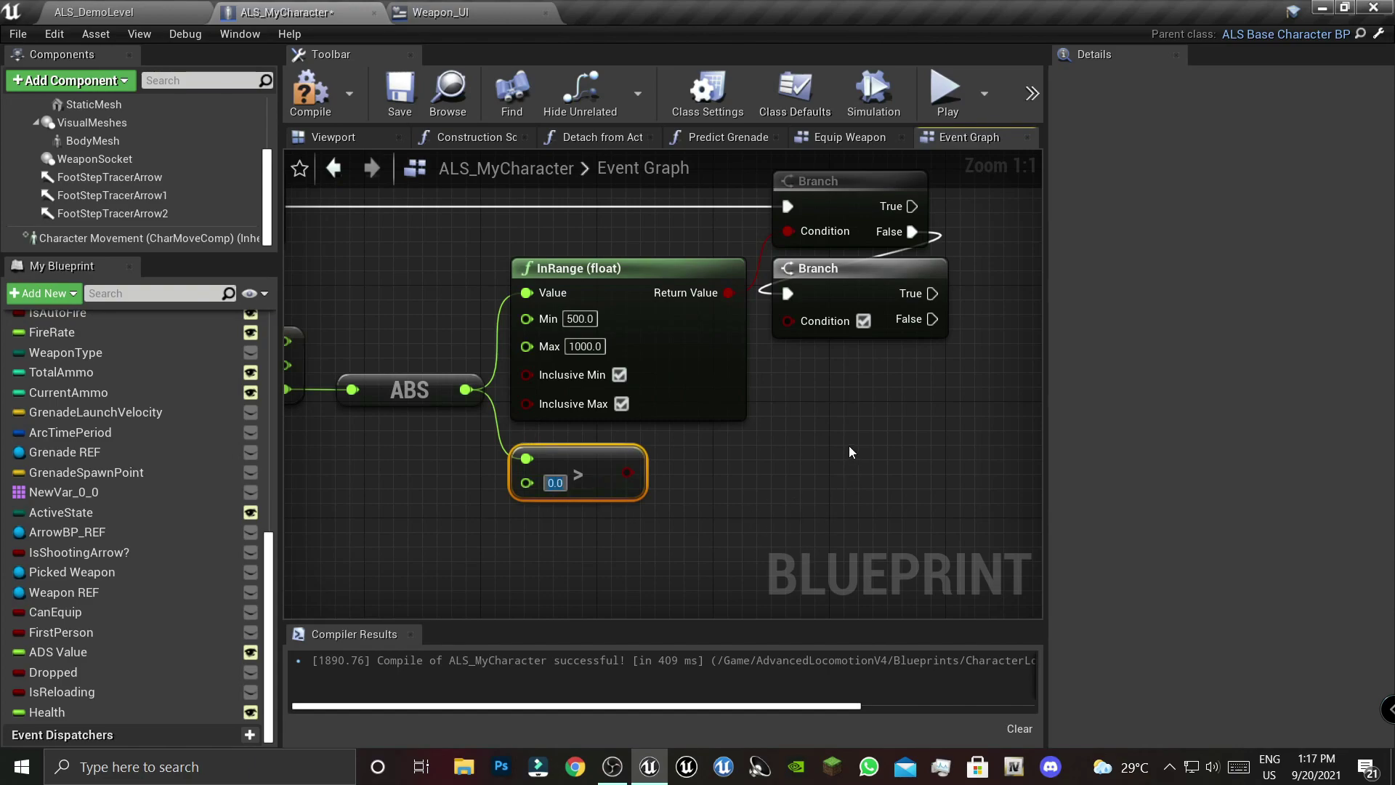
pyautogui.write('1200')
pyautogui.press('Return')
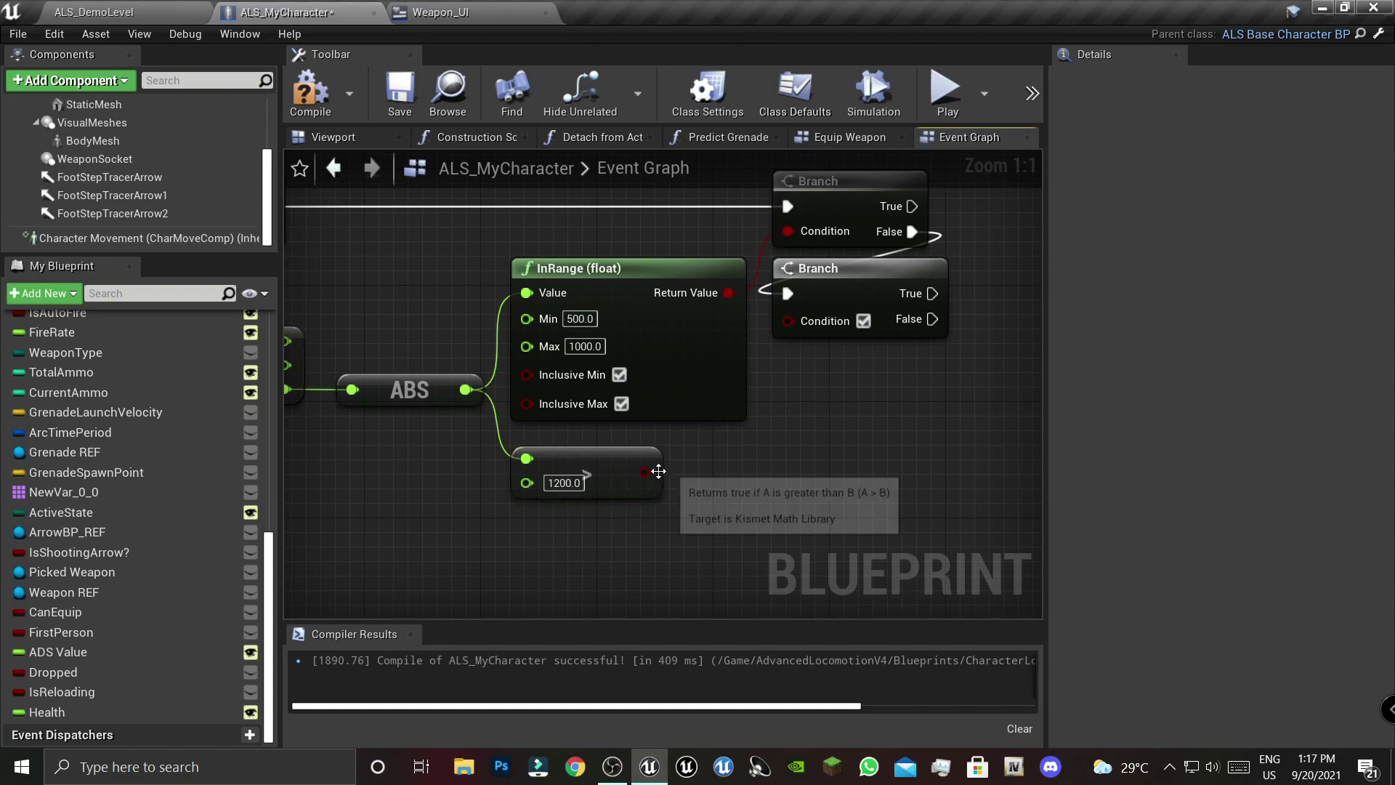
pyautogui.moveTo(658, 472); pyautogui.dragTo(764, 396)
pyautogui.moveTo(806, 318); pyautogui.dragTo(806, 320)
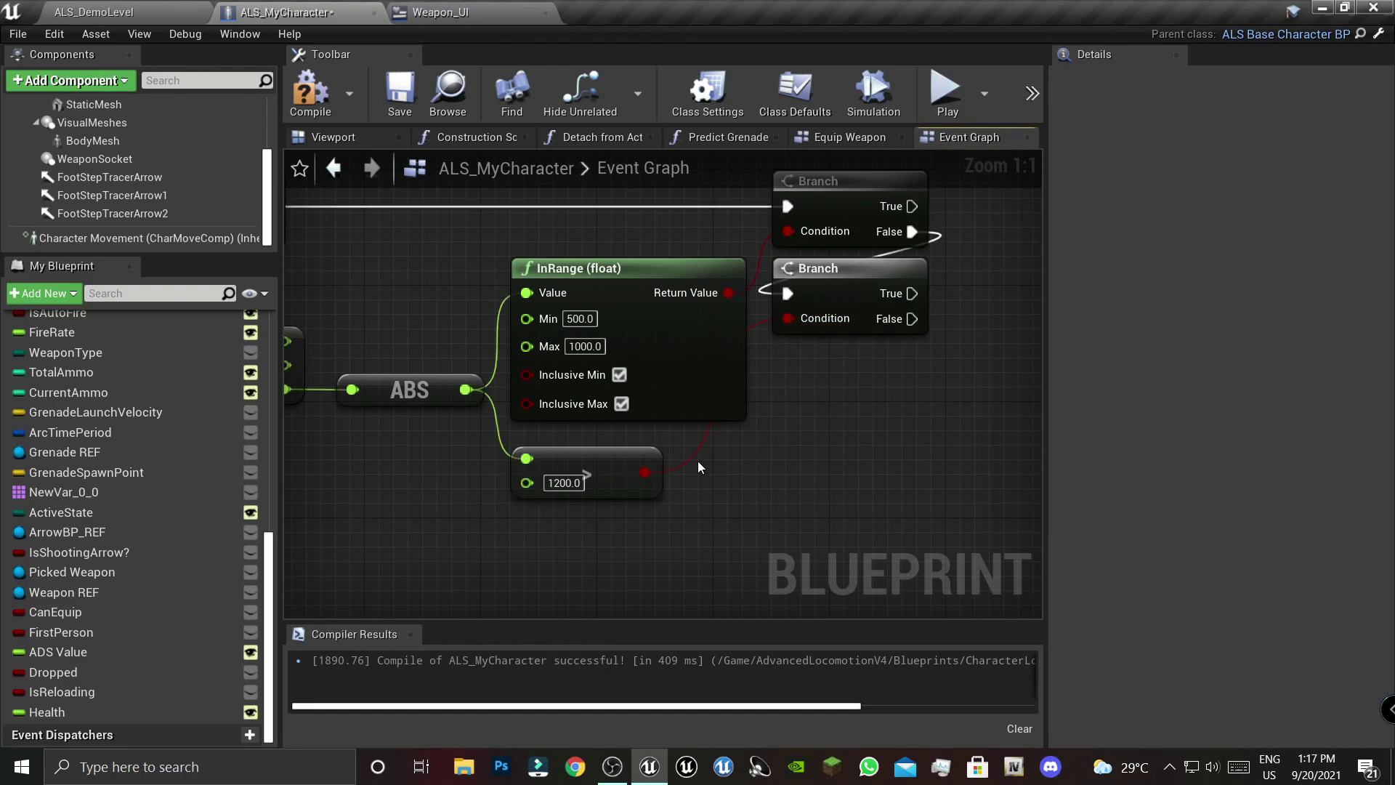
# - Add a reroute point on the comparison wire and shift both Branch nodes right
pyautogui.doubleClick(692, 458)
pyautogui.moveTo(692, 458); pyautogui.dragTo(759, 483)
pyautogui.click(601, 556)
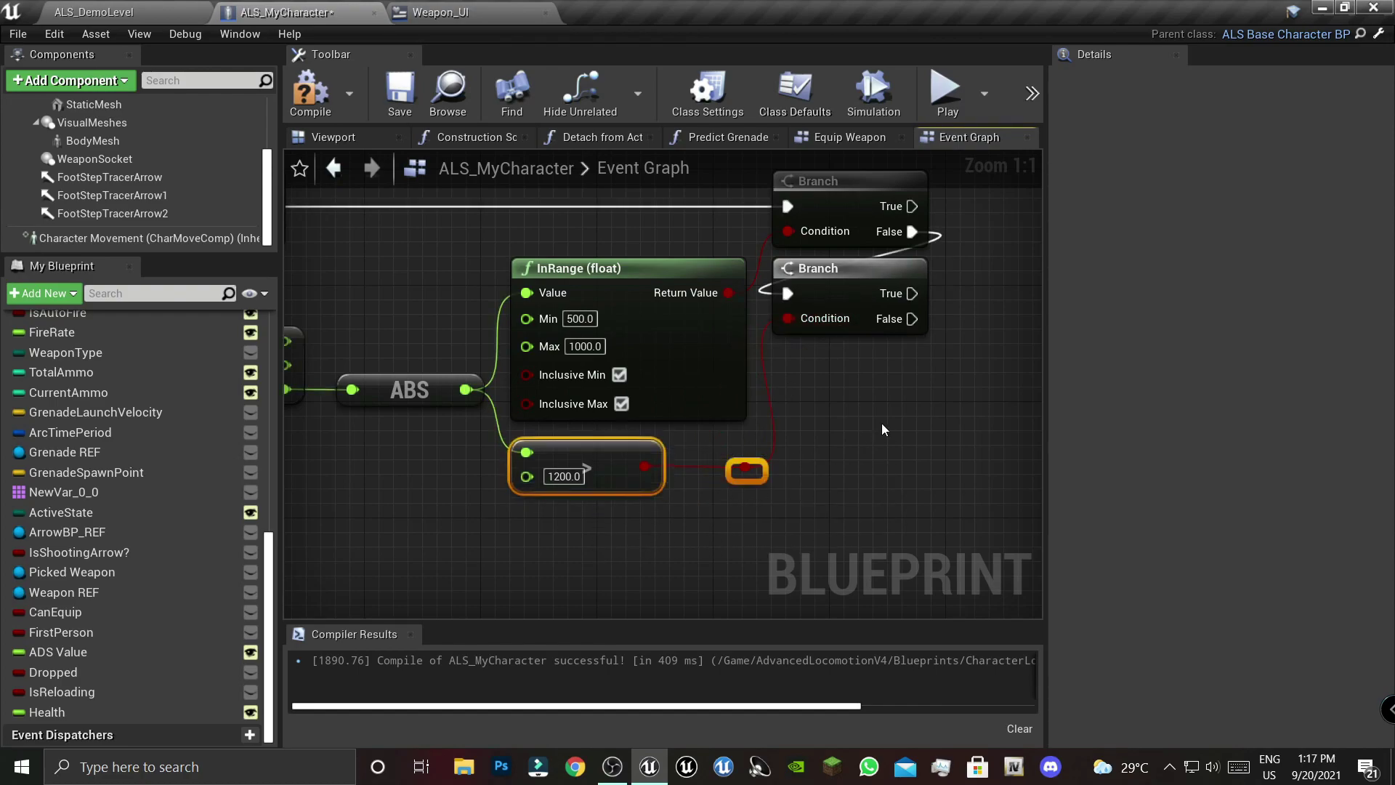
pyautogui.click(882, 429)
pyautogui.moveTo(882, 429); pyautogui.dragTo(698, 522, button='right')
pyautogui.moveTo(692, 501); pyautogui.dragTo(734, 313)
pyautogui.moveTo(708, 393); pyautogui.dragTo(752, 392)
pyautogui.moveTo(725, 523); pyautogui.dragTo(758, 513, button='right')
pyautogui.scroll(-2, 758, 513)
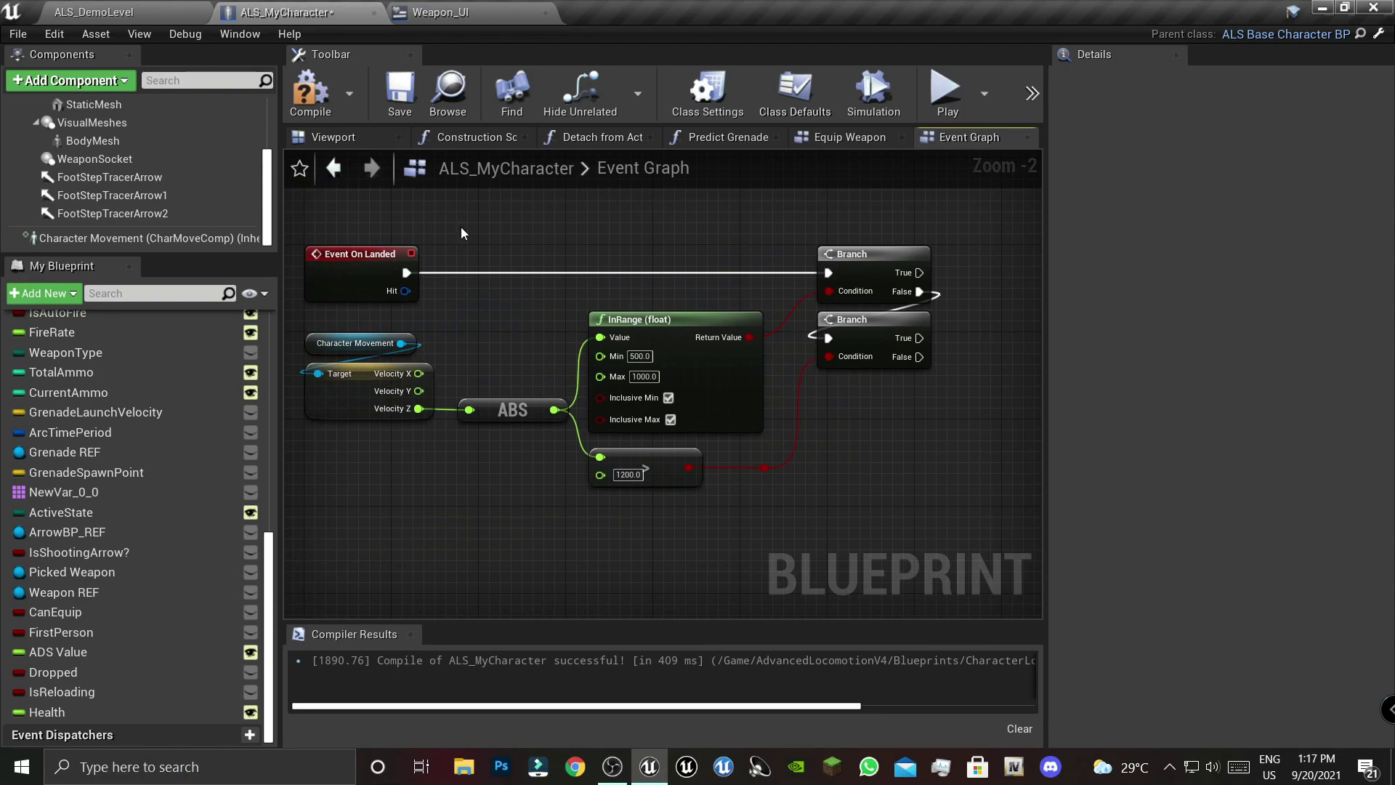
# - Call Breakfall Event from the upper Branch's True output
pyautogui.scroll(1, 856, 308)
pyautogui.scroll(1, 654, 349)
pyautogui.scroll(1, 641, 353)
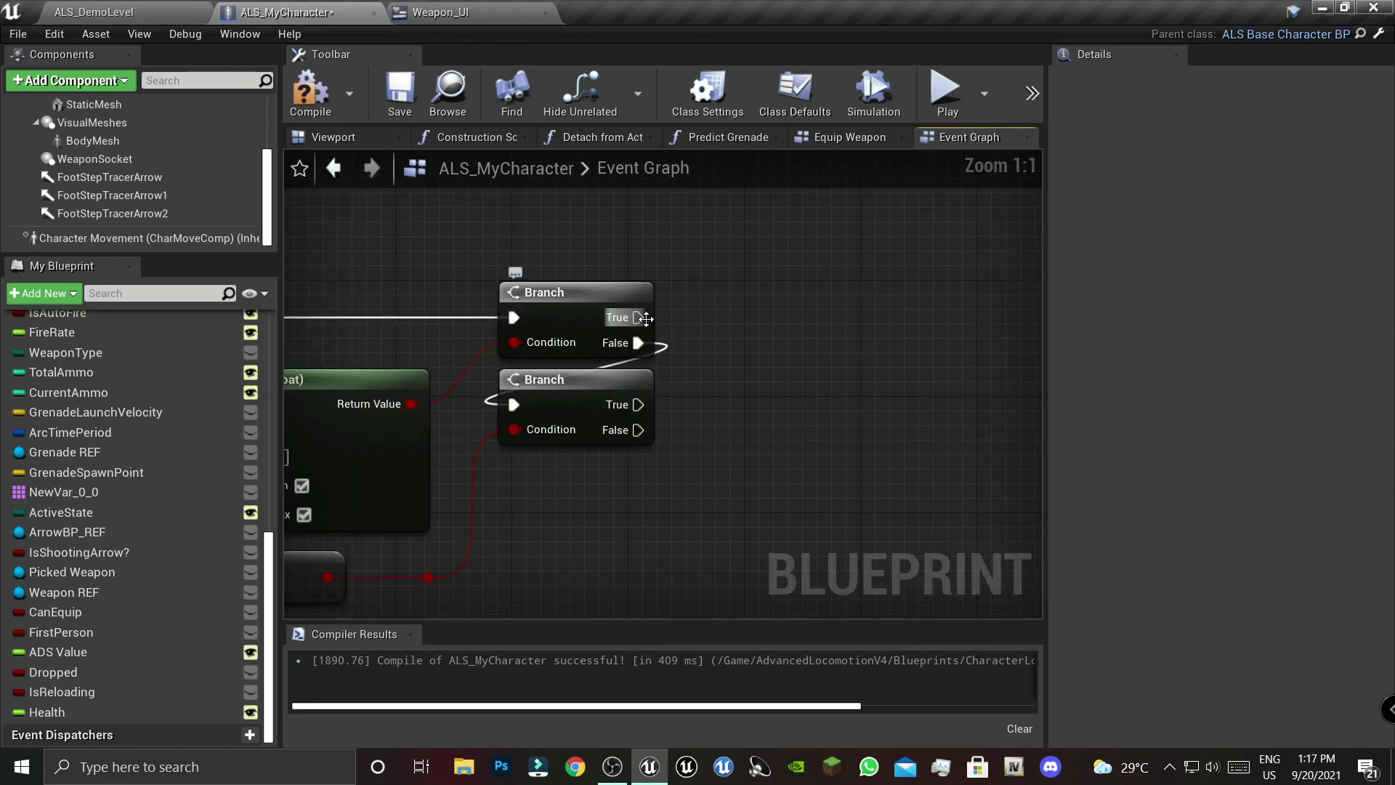
pyautogui.moveTo(611, 329); pyautogui.dragTo(805, 297, button='right')
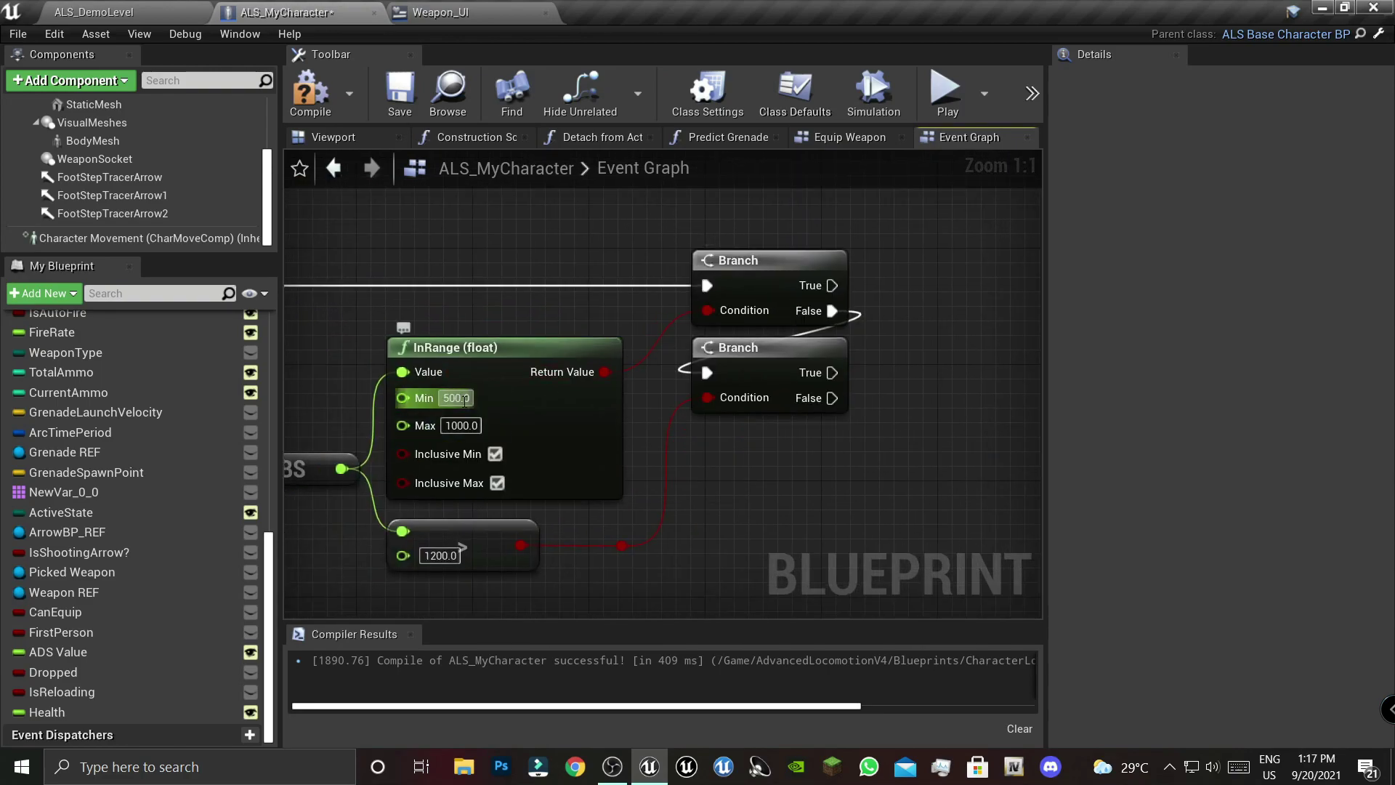
pyautogui.moveTo(463, 401); pyautogui.dragTo(357, 458, button='right')
pyautogui.moveTo(725, 342); pyautogui.dragTo(856, 307)
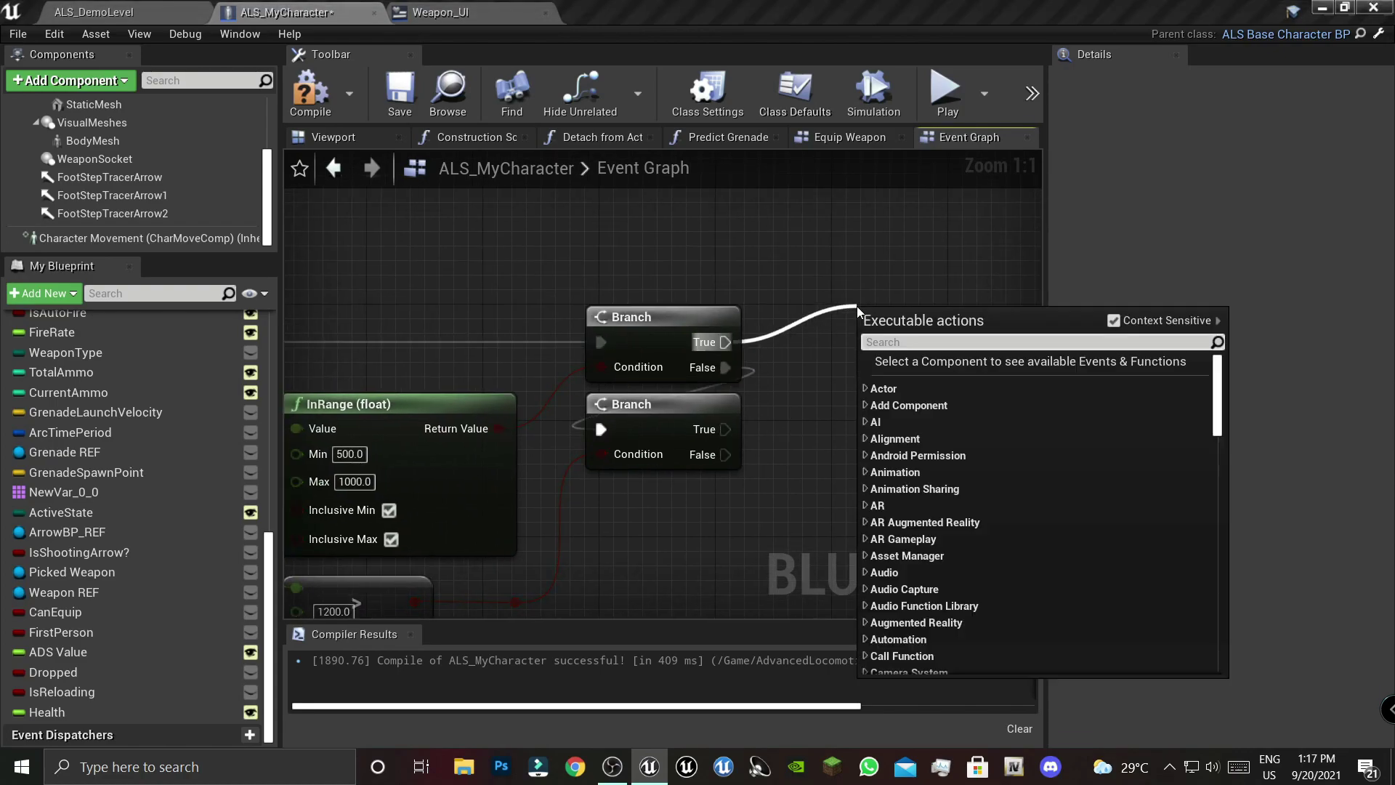
pyautogui.write('break')
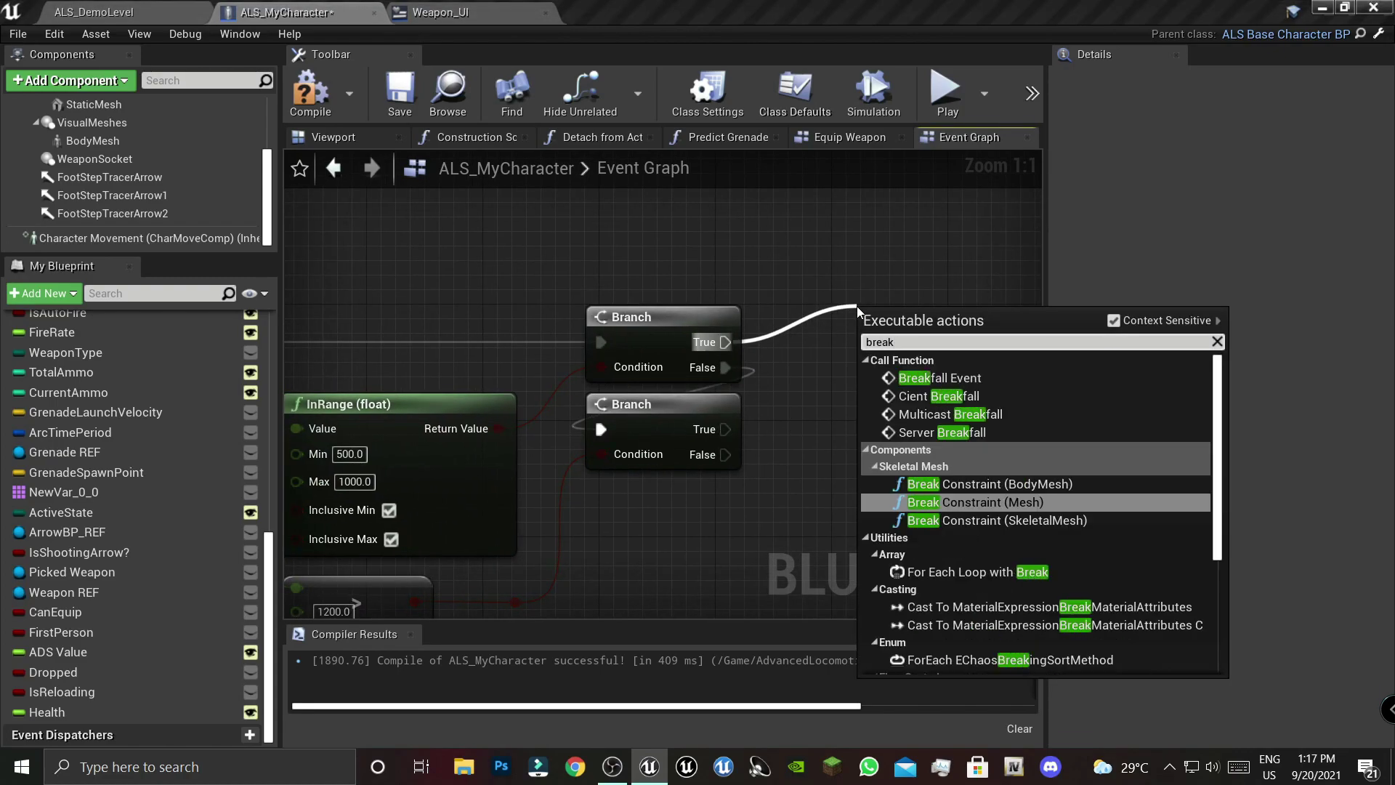
pyautogui.click(965, 378)
pyautogui.moveTo(972, 457); pyautogui.dragTo(792, 420, button='right')
pyautogui.click(568, 404)
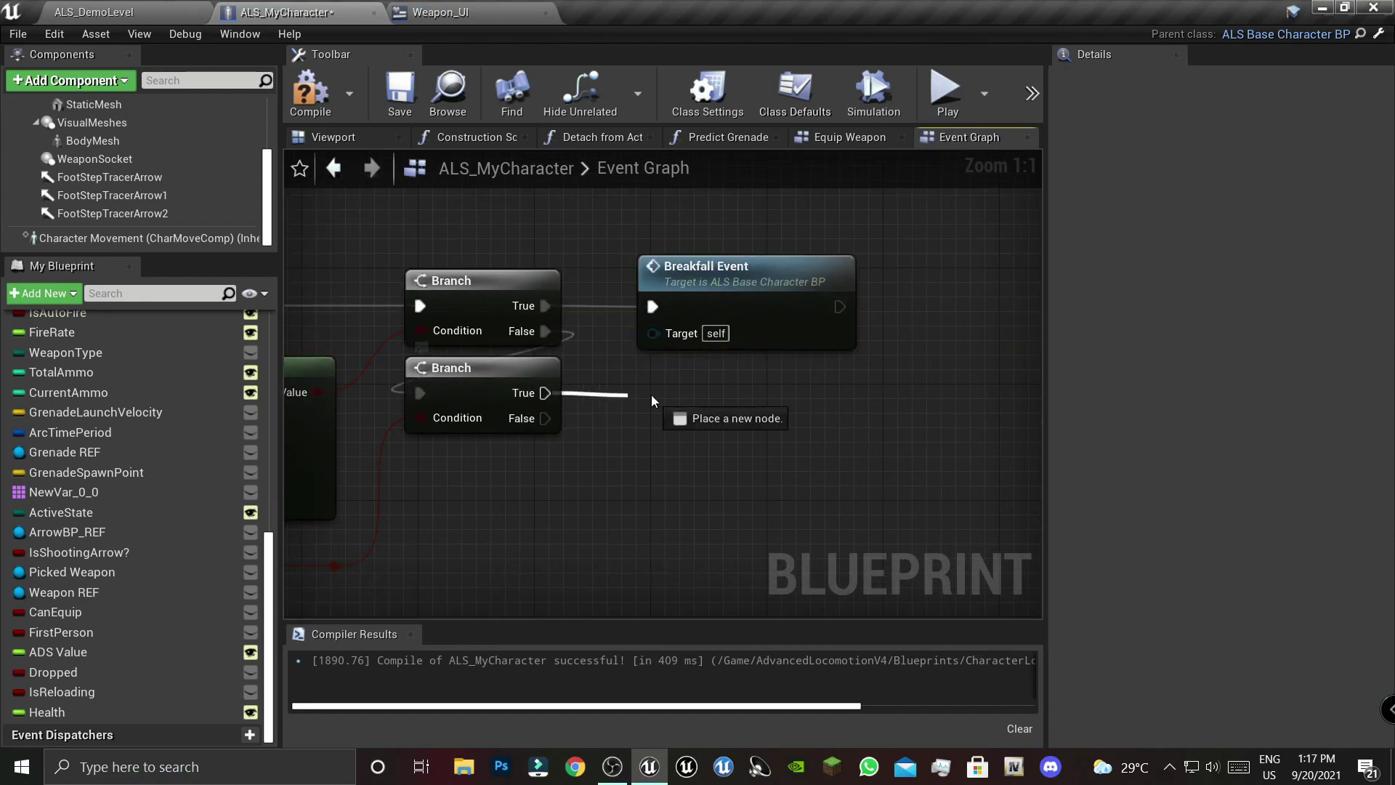
# - Call Ragdoll Start from the lower Branch's True output, placed beside Breakfall Event
pyautogui.moveTo(541, 393); pyautogui.dragTo(646, 395)
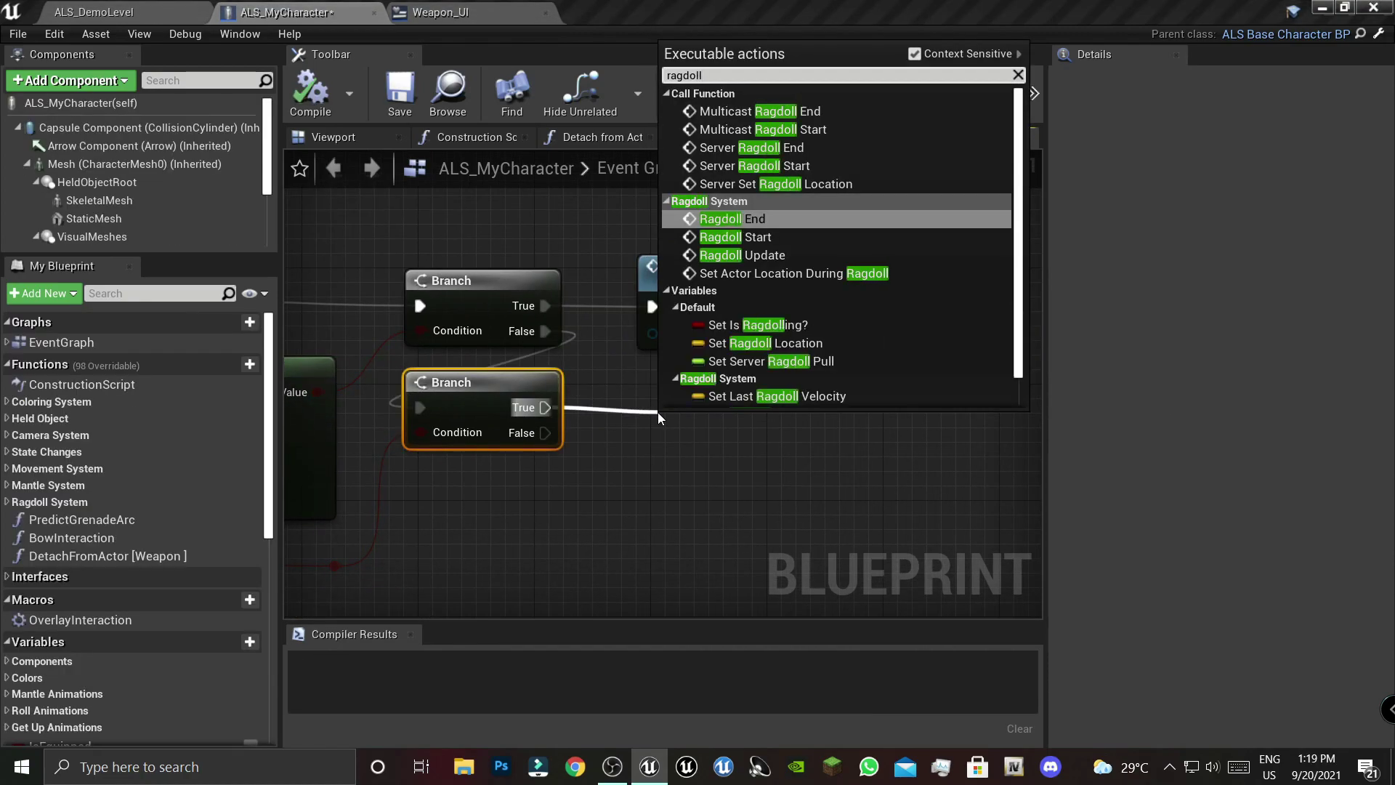
pyautogui.press('Down')
pyautogui.press('Return')
pyautogui.moveTo(780, 464); pyautogui.dragTo(768, 411)
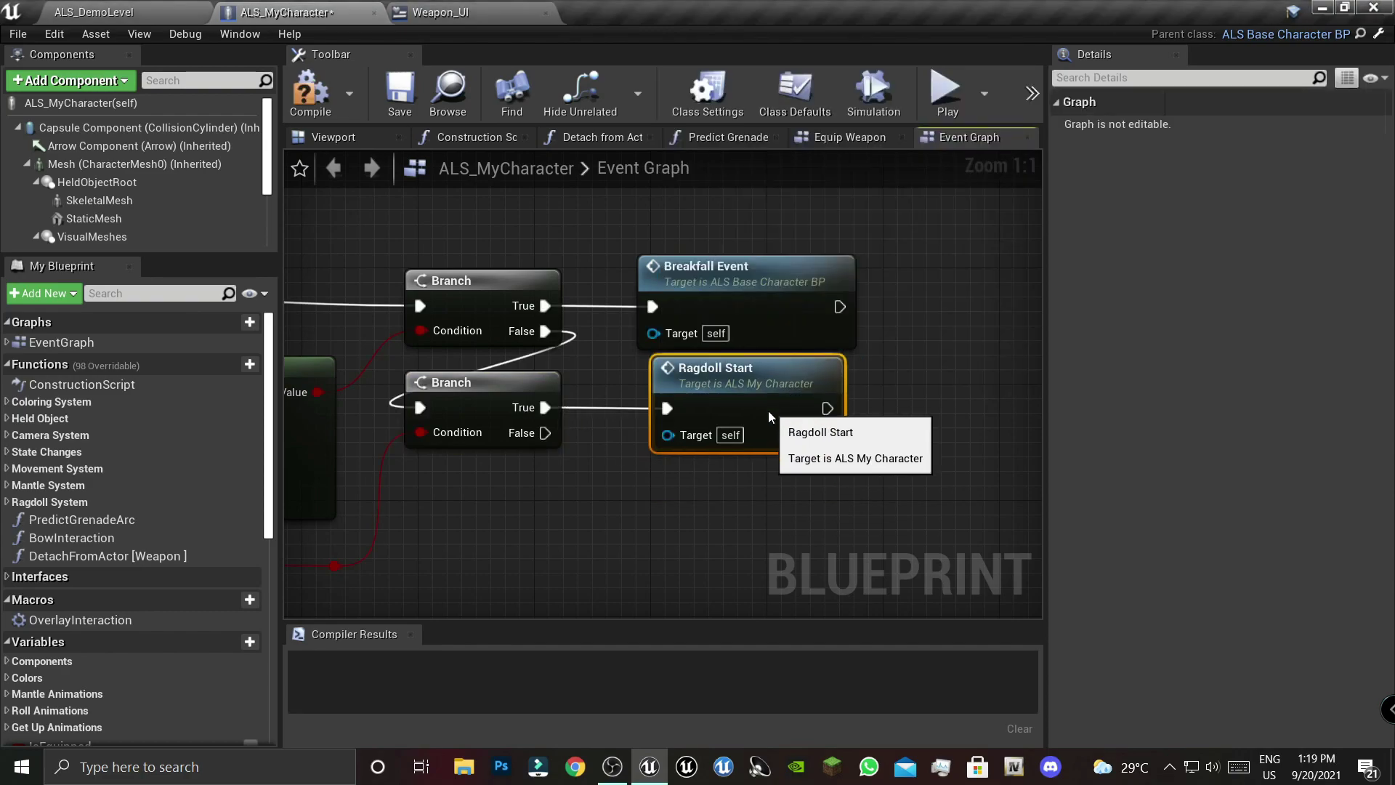
pyautogui.click(738, 501)
pyautogui.scroll(-4, 738, 501)
pyautogui.moveTo(683, 481); pyautogui.dragTo(808, 333, button='right')
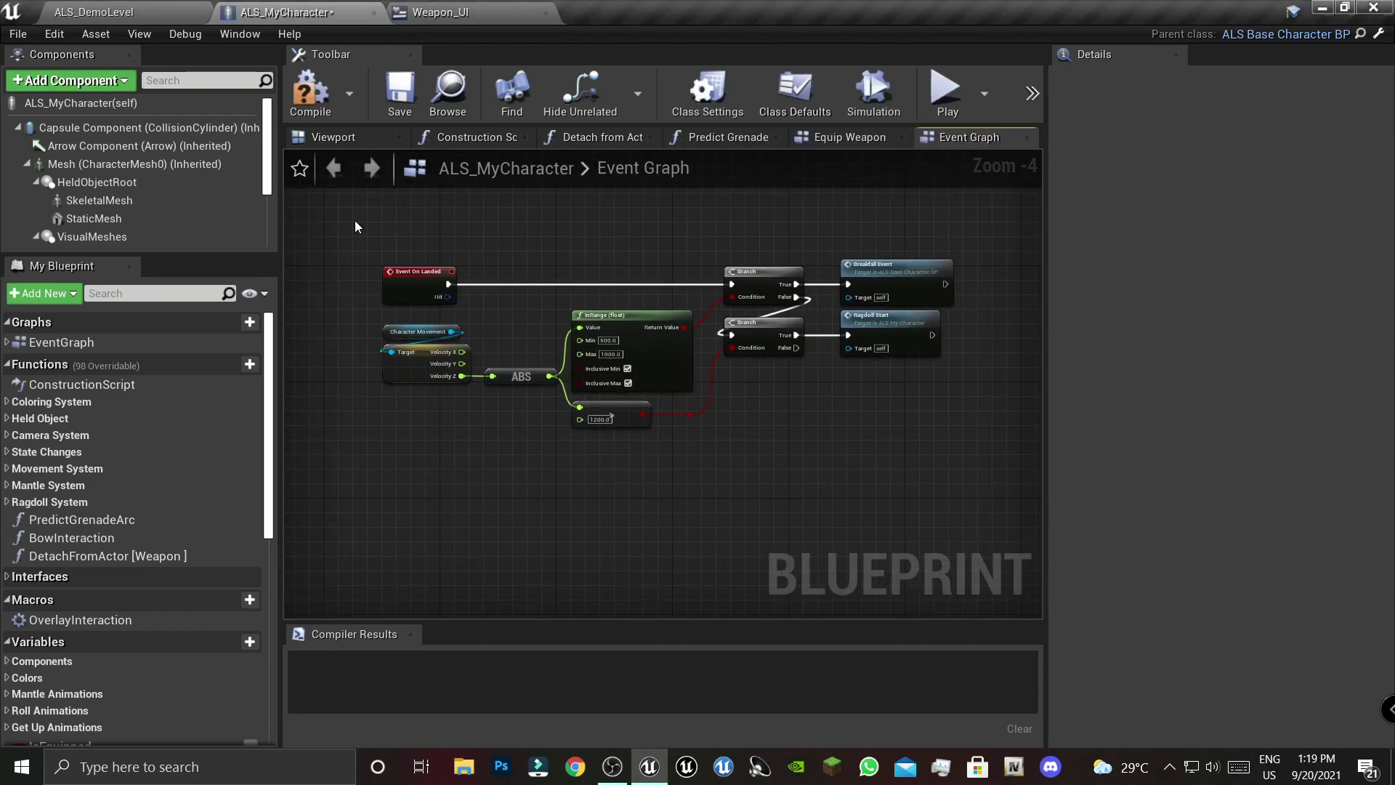
pyautogui.moveTo(354, 226); pyautogui.dragTo(887, 534)
pyautogui.click(892, 399)
# - Compile and save the character blueprint, then start a play test
pyautogui.click(333, 111)
pyautogui.click(400, 95)
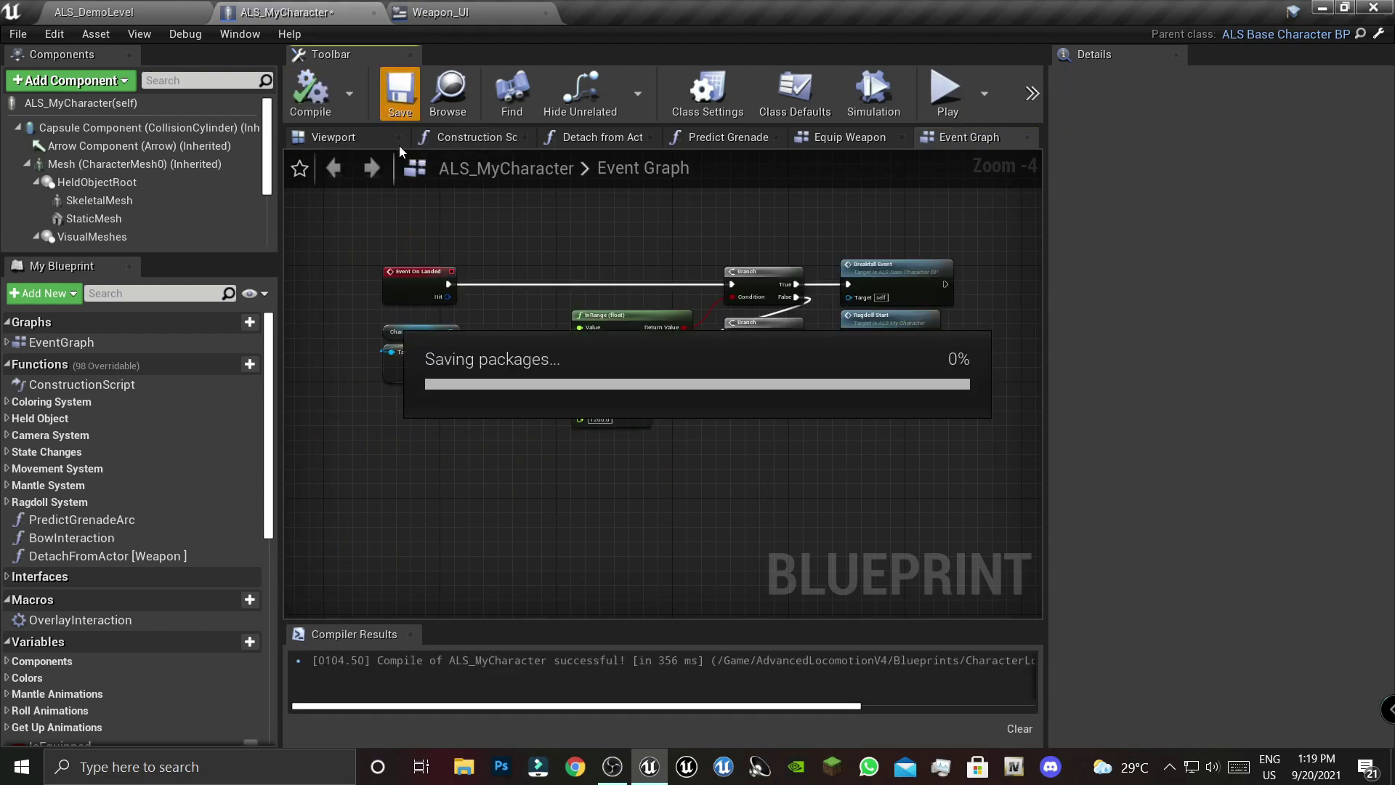
pyautogui.click(948, 95)
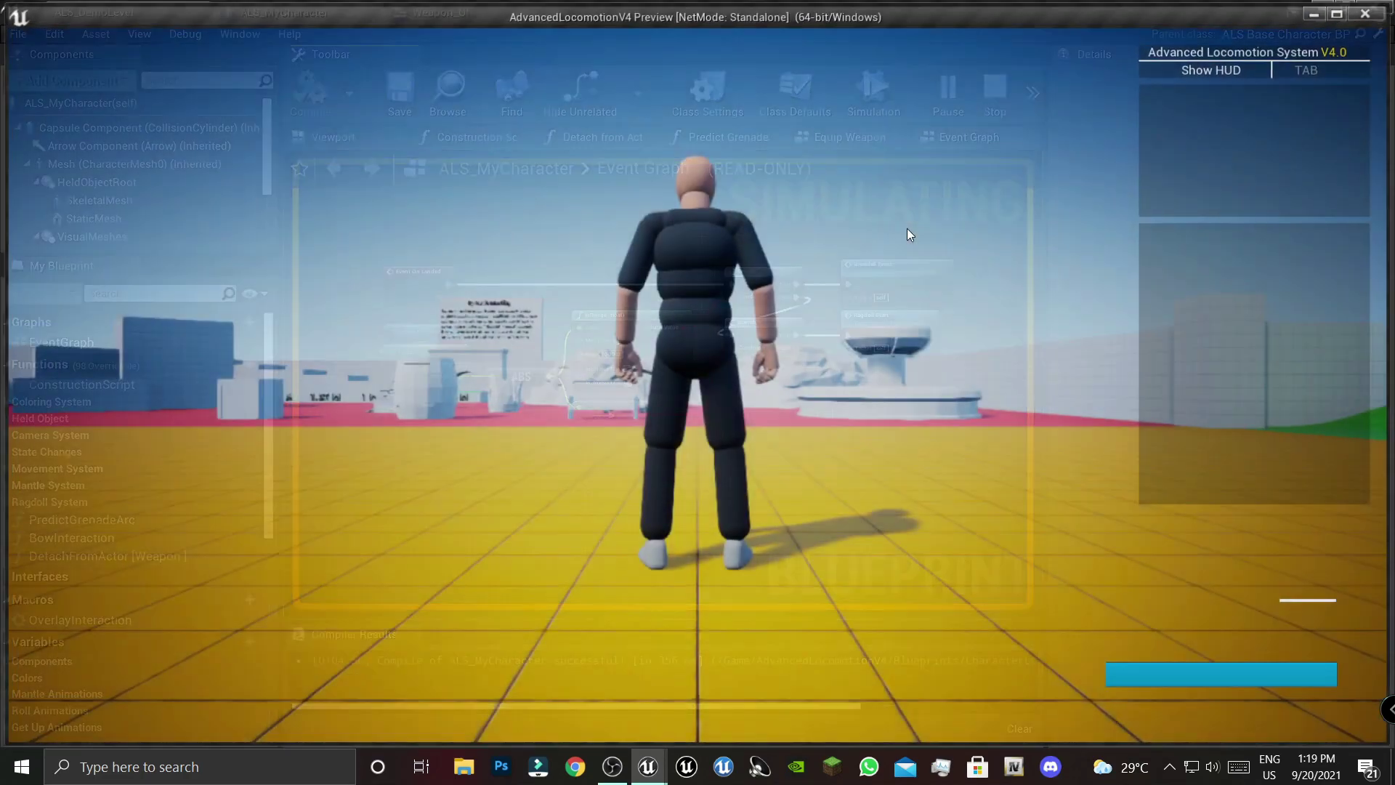
# - Hide the help overlay, pick up the rifle and climb and jump off the tiled wall
pyautogui.press('Tab')
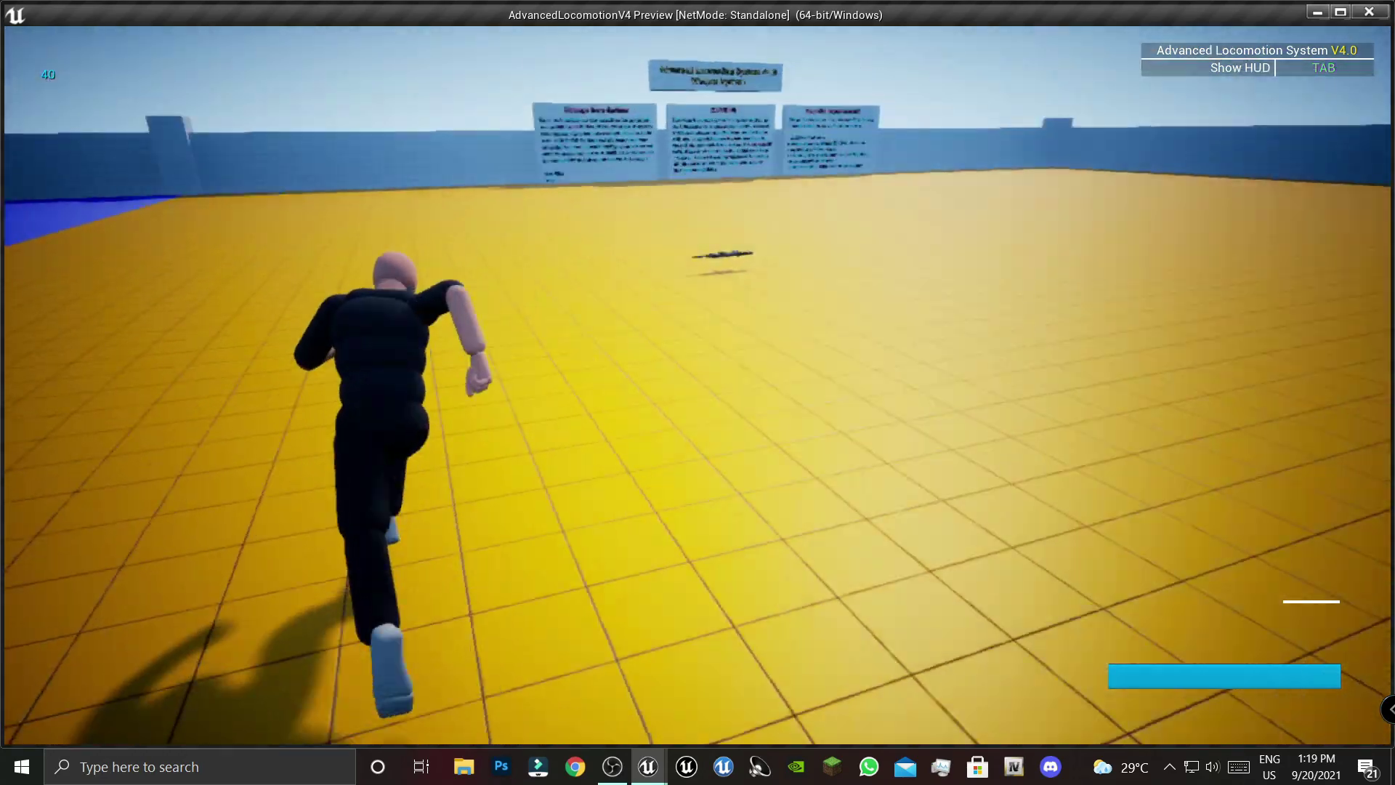
pyautogui.press('f')
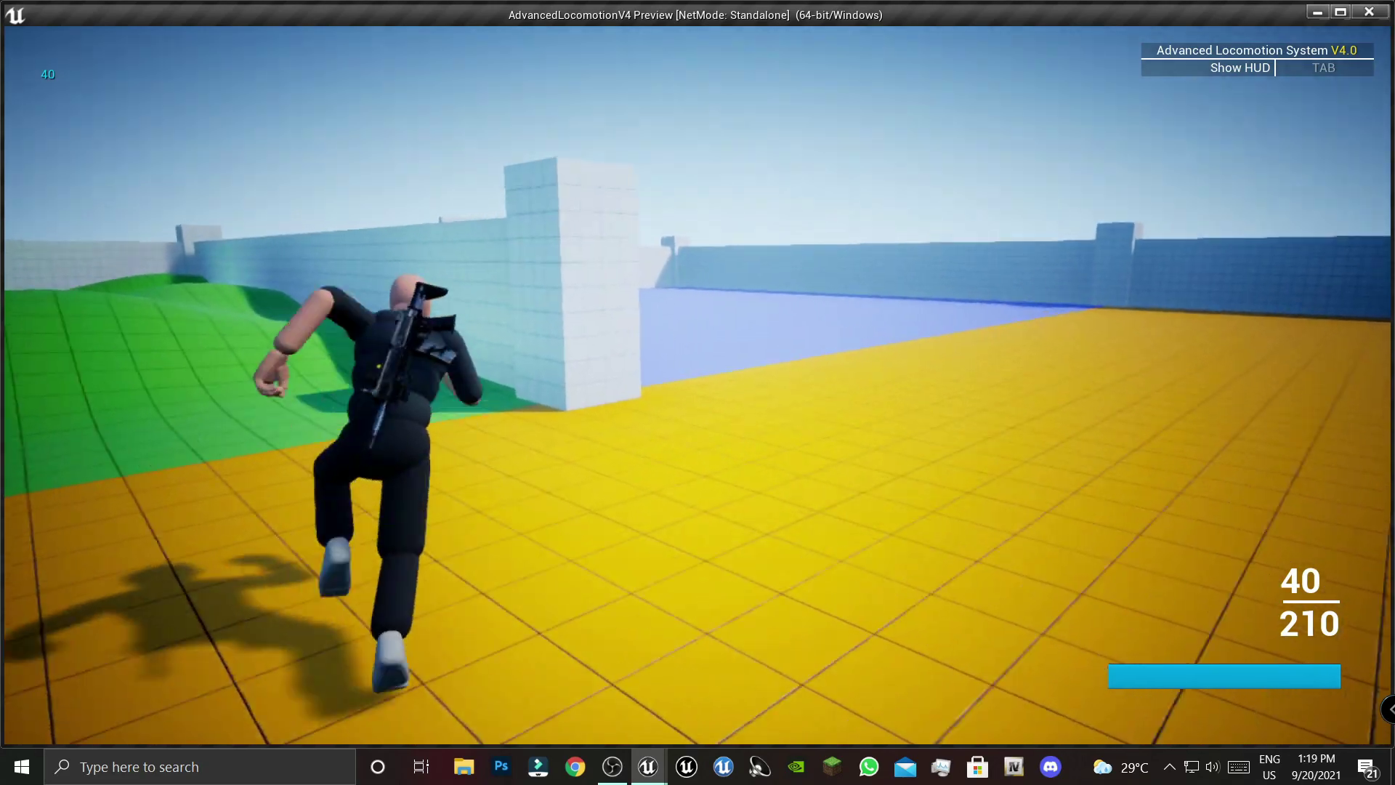
pyautogui.press('space')
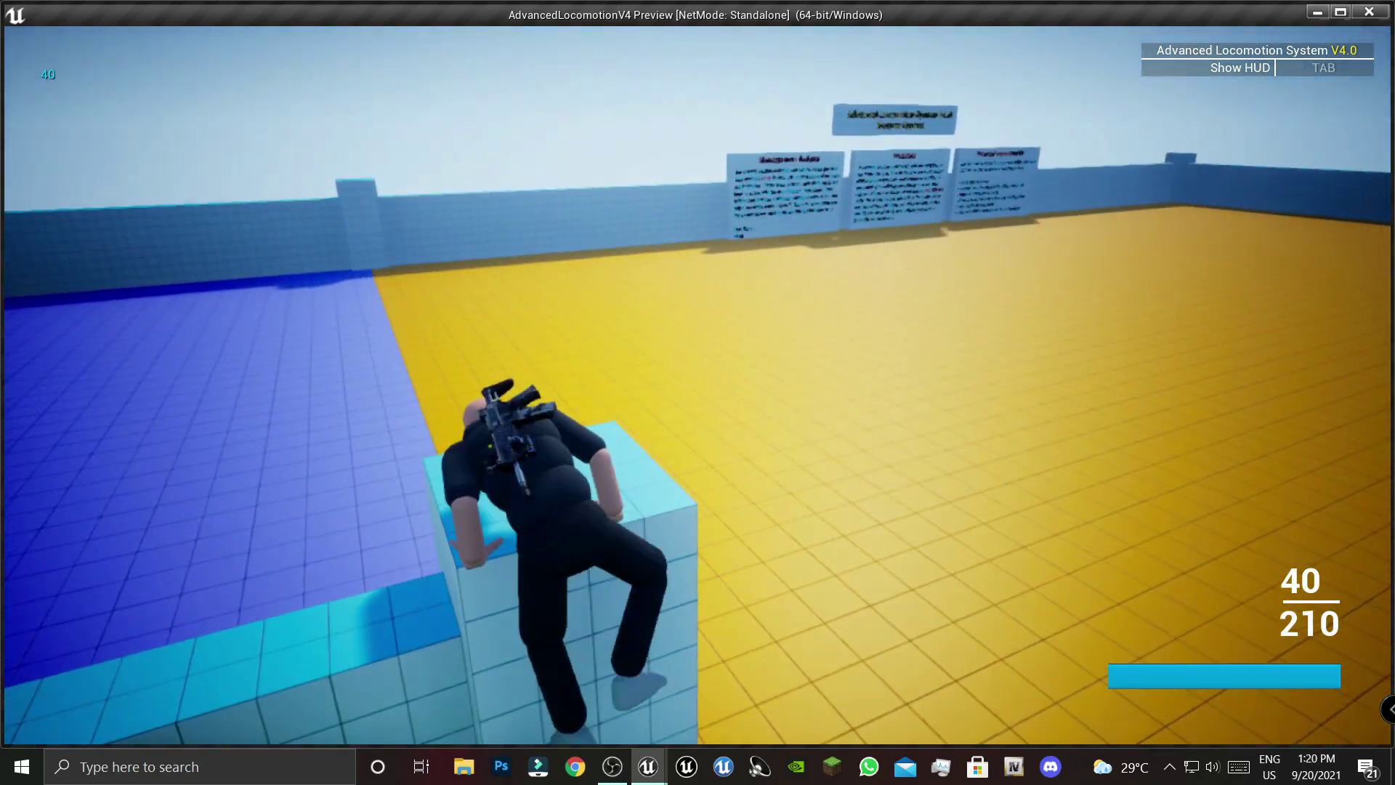
pyautogui.press('space')
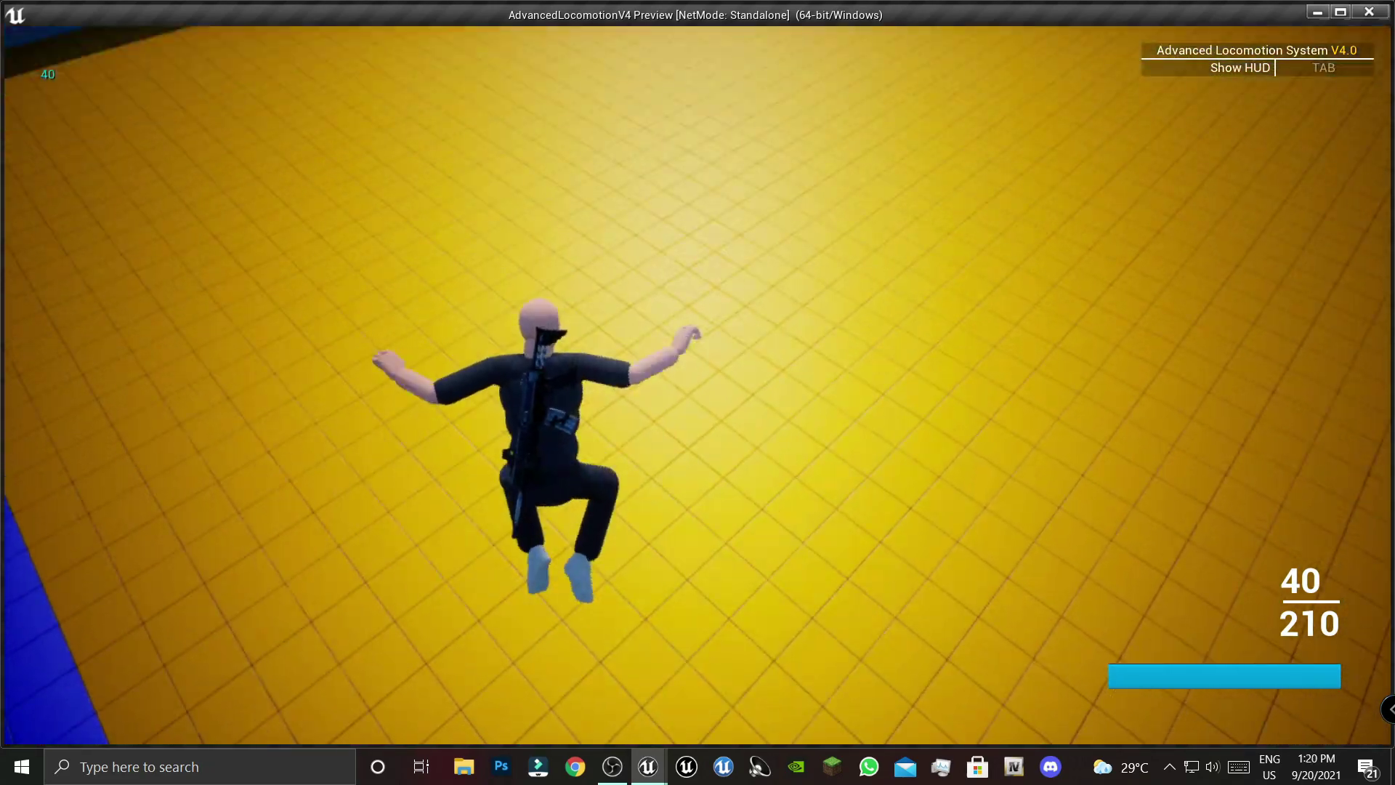
# - Climb the tall white wall, fall from the high platform into ragdoll, then stop play
pyautogui.press('w')
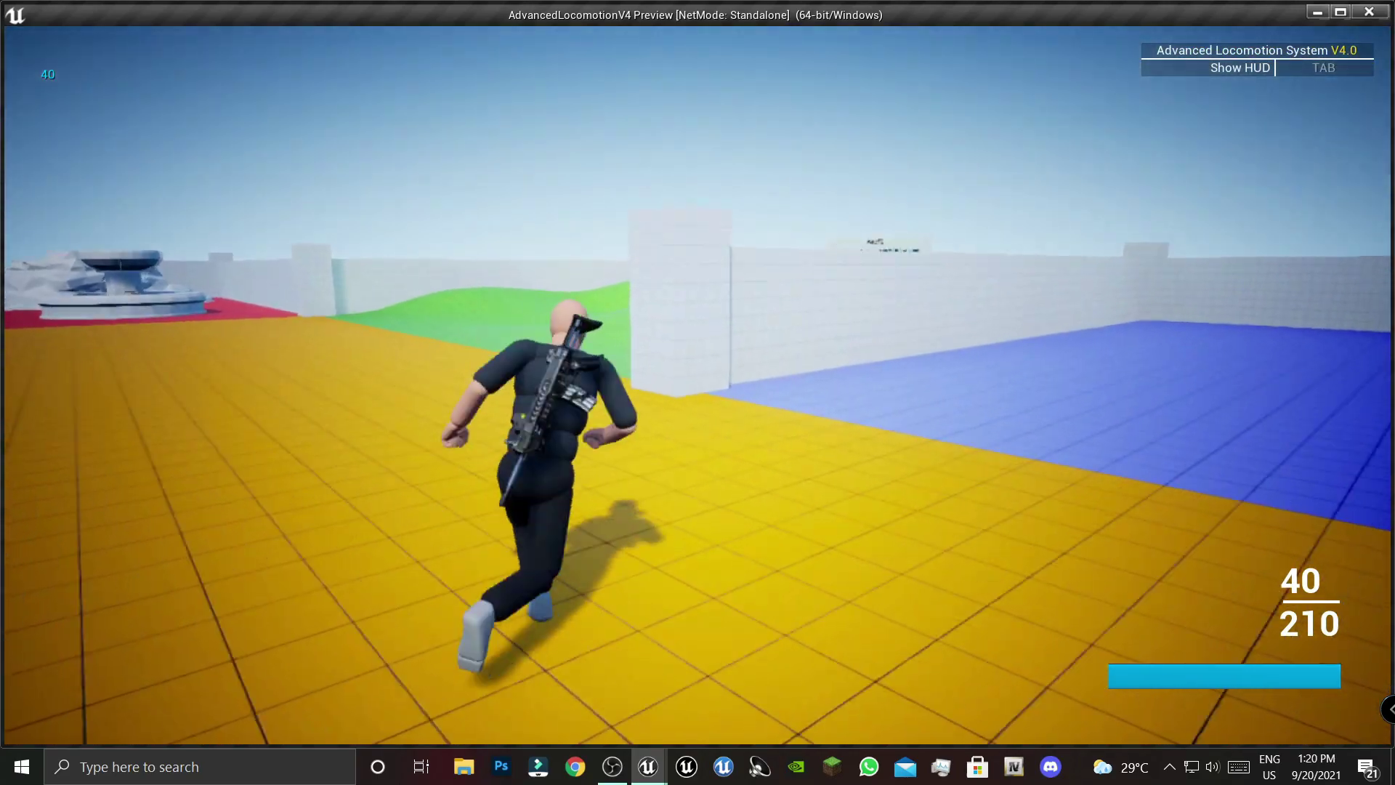
pyautogui.press('space')
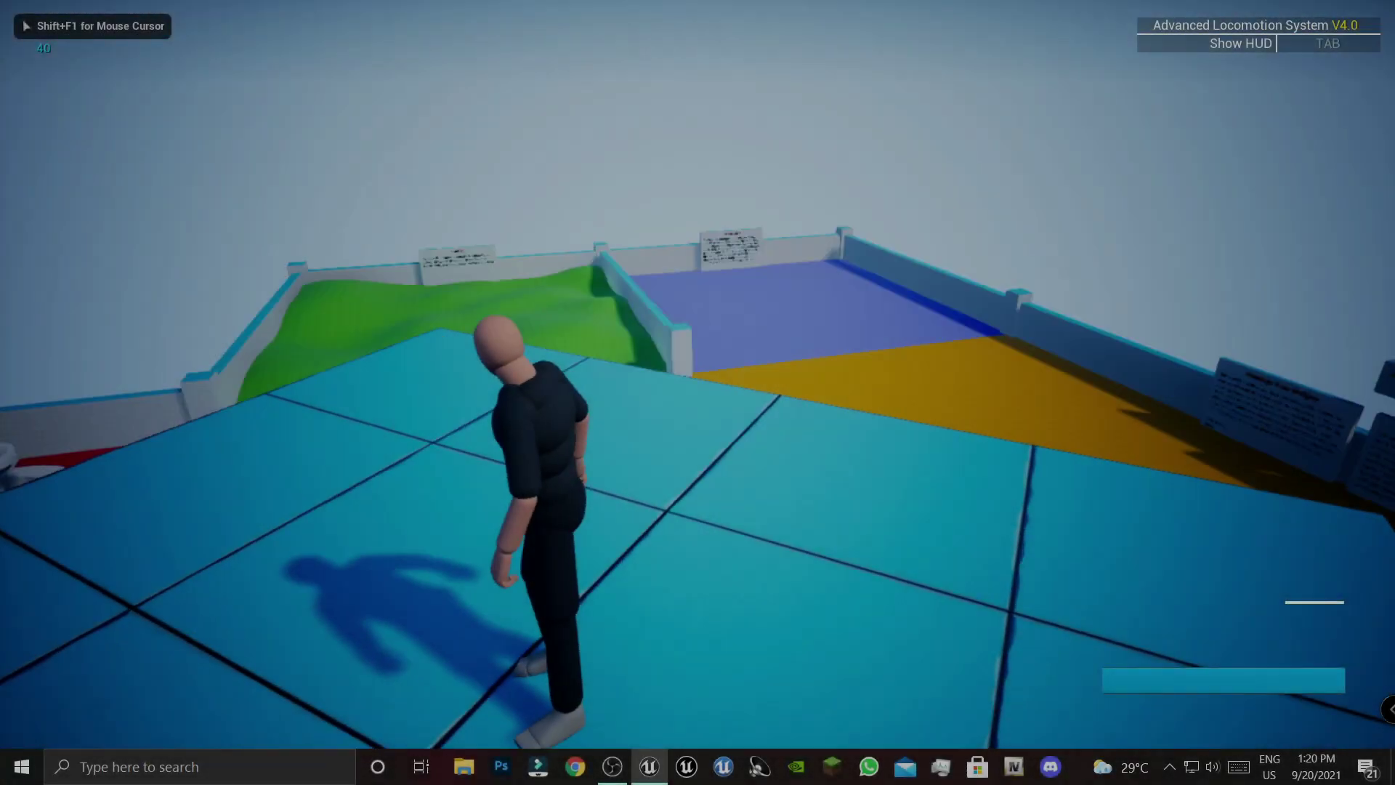
pyautogui.press('w')
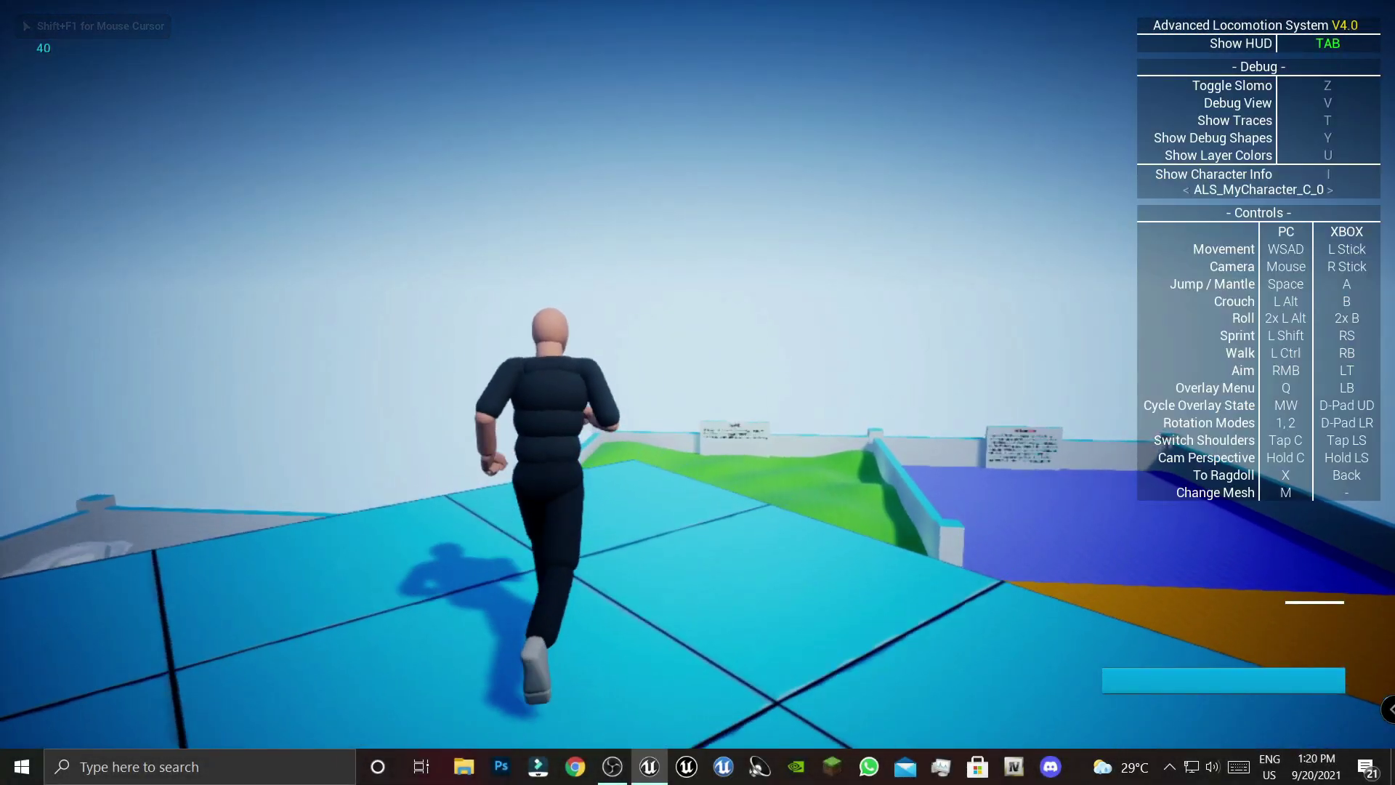
pyautogui.press('Tab')
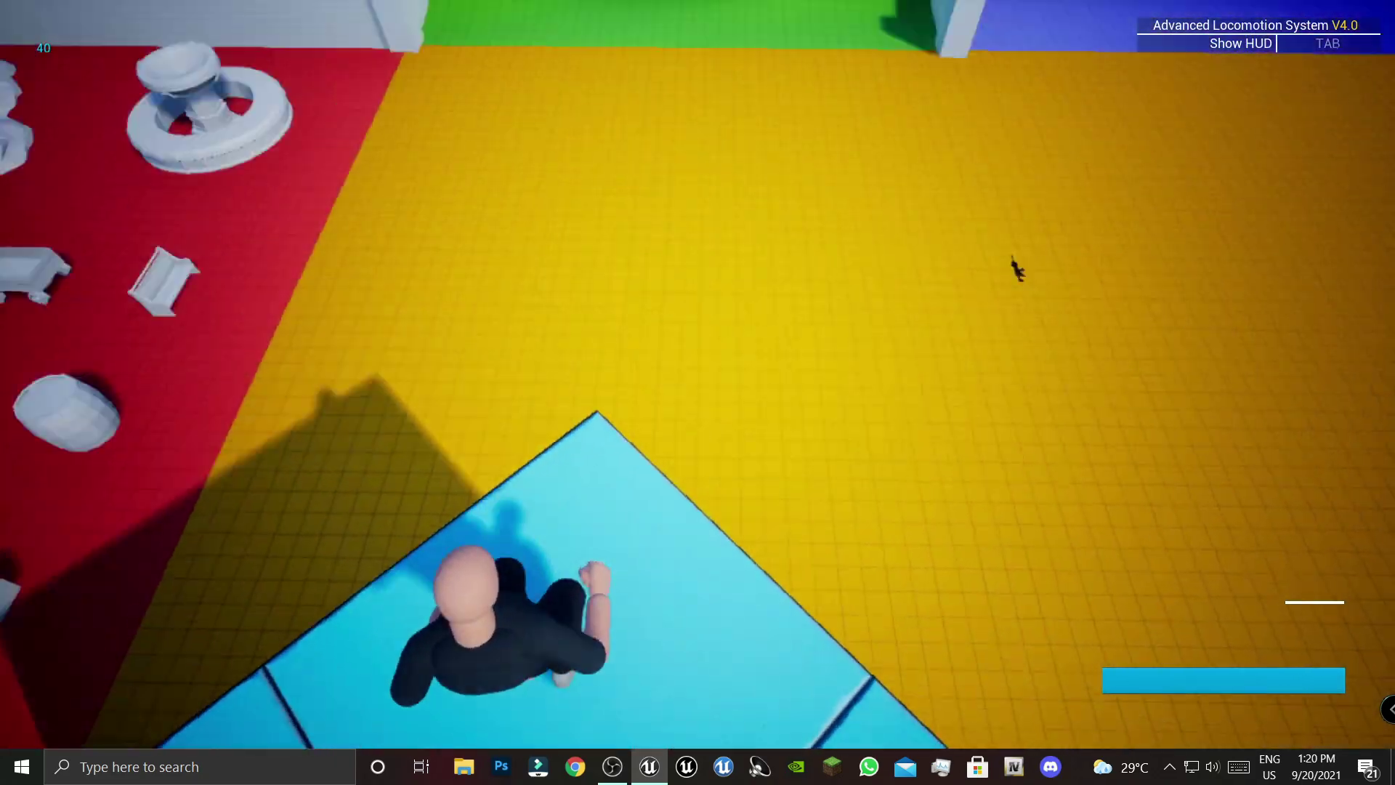
pyautogui.press('space')
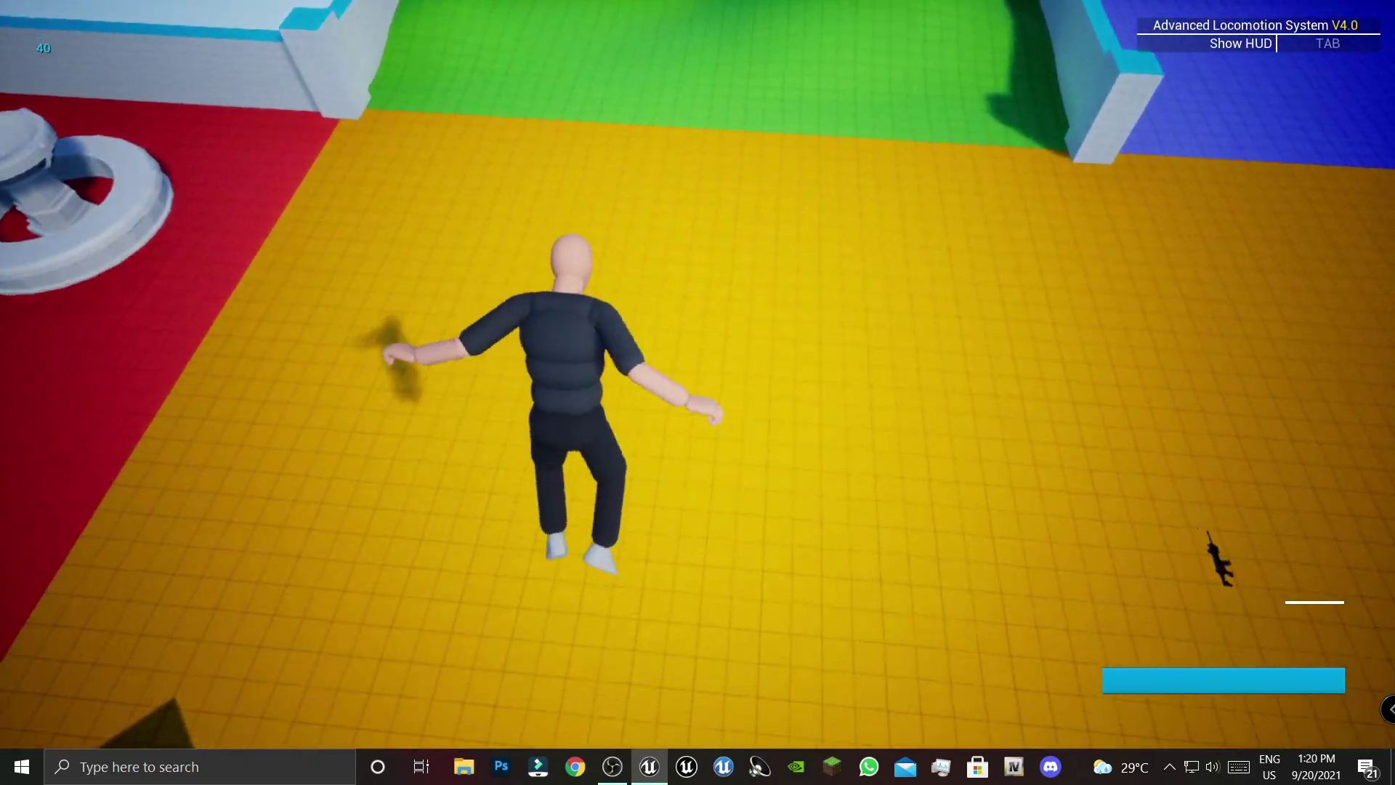
pyautogui.press('x')
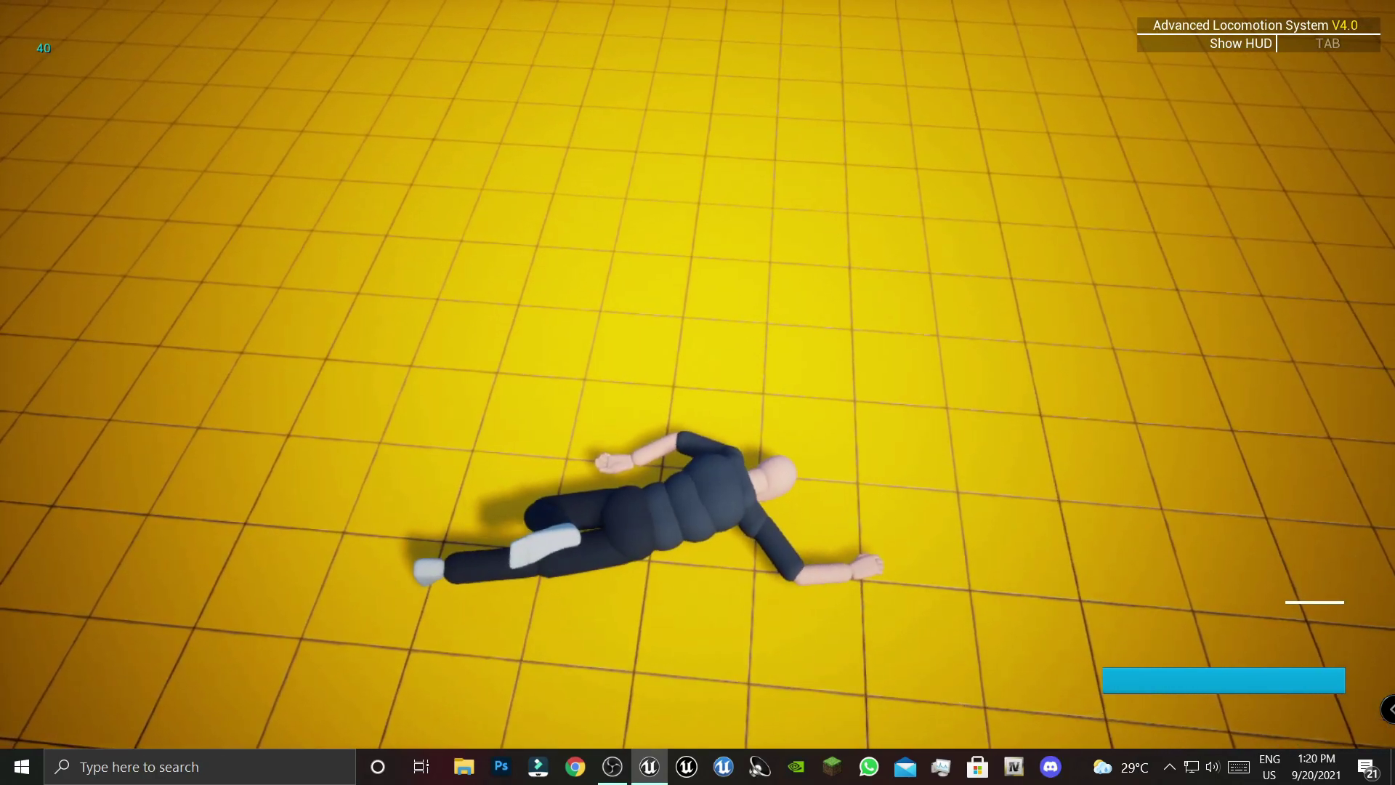
pyautogui.press('Escape')
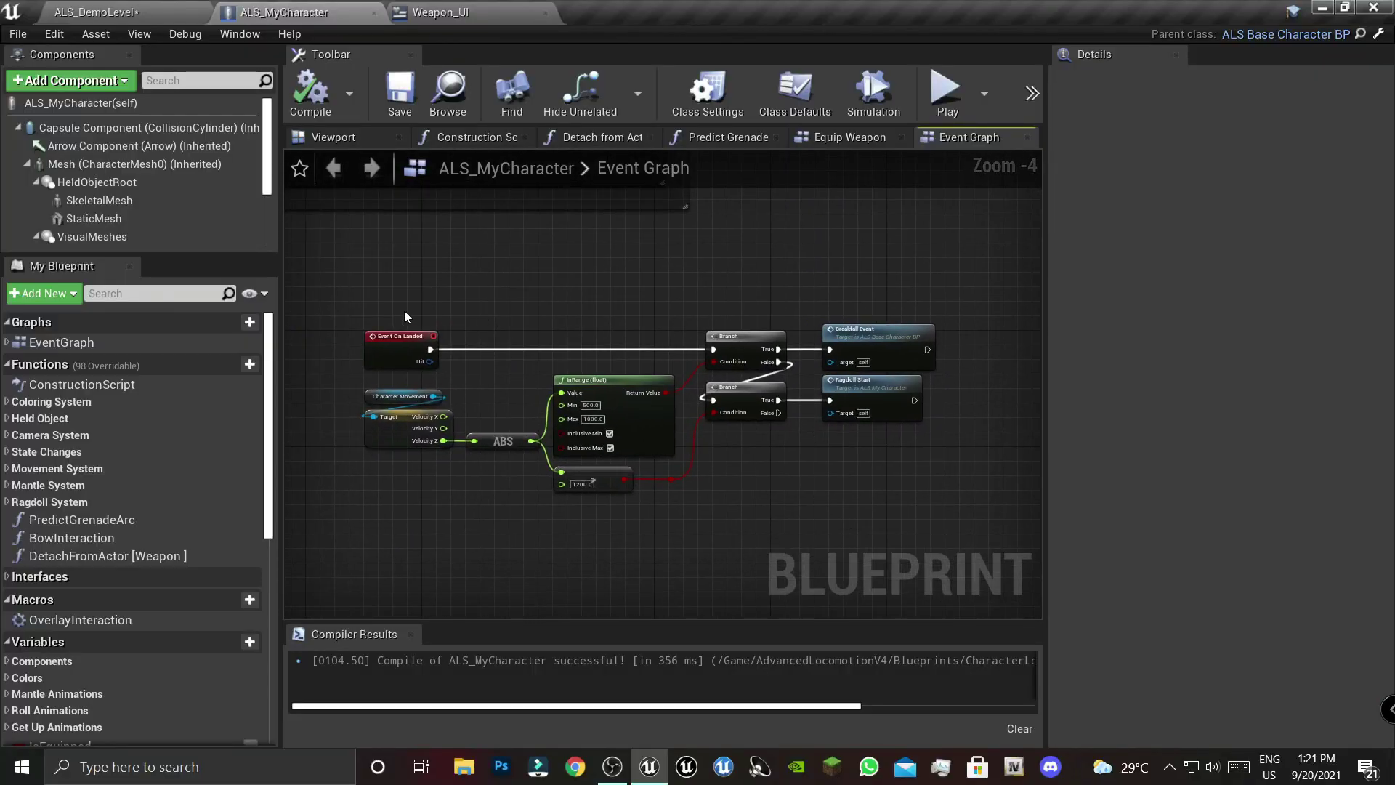
# - Check the new Breakfall and Ragdoll nodes, then add New Function 0 to ALS_MyCharacter
pyautogui.scroll(2, 768, 398)
pyautogui.scroll(2, 722, 364)
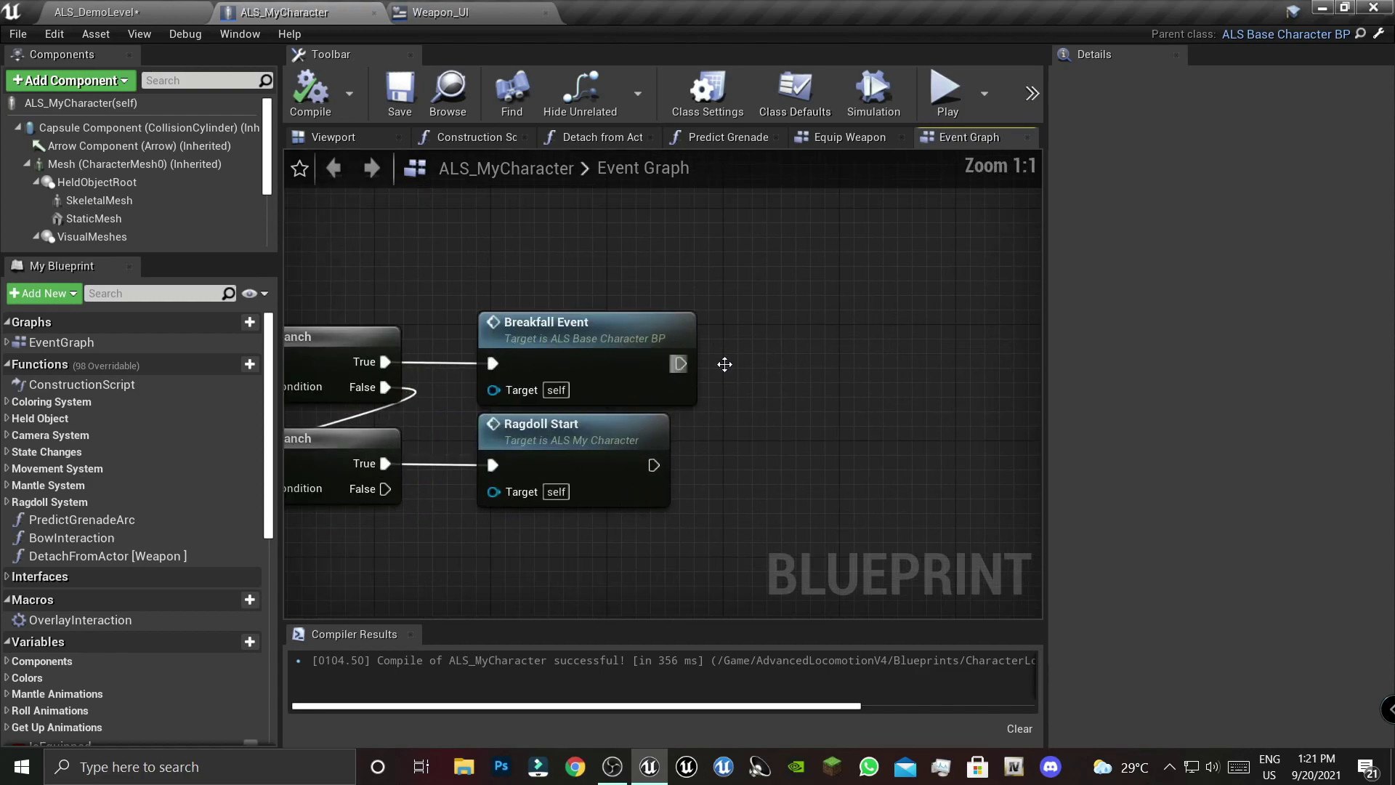
pyautogui.moveTo(692, 363); pyautogui.dragTo(548, 375, button='right')
pyautogui.scroll(-5, 72, 719)
pyautogui.scroll(-3, 73, 720)
pyautogui.scroll(-2, 72, 719)
pyautogui.scroll(5, 109, 581)
pyautogui.scroll(5, 137, 395)
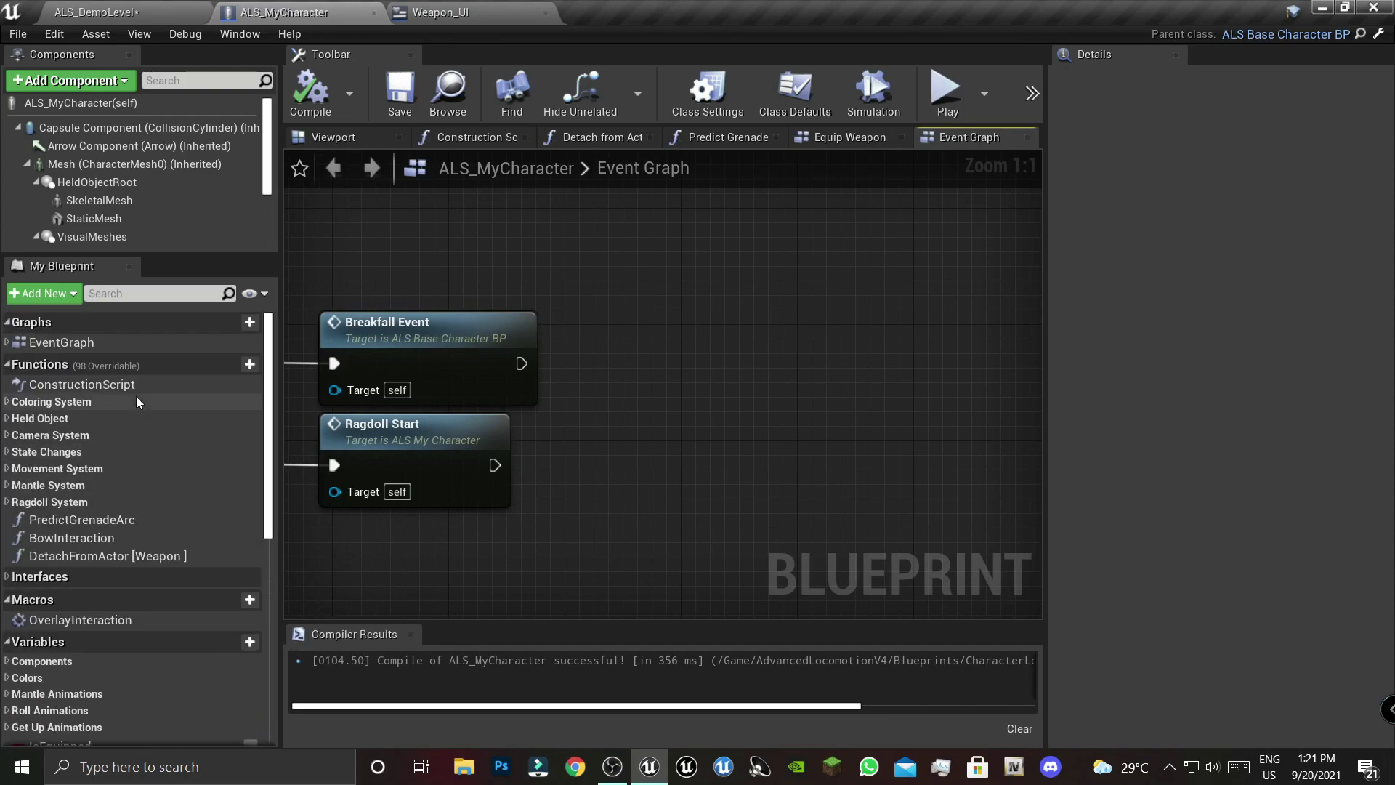
pyautogui.click(244, 369)
pyautogui.write('TakeHealth')
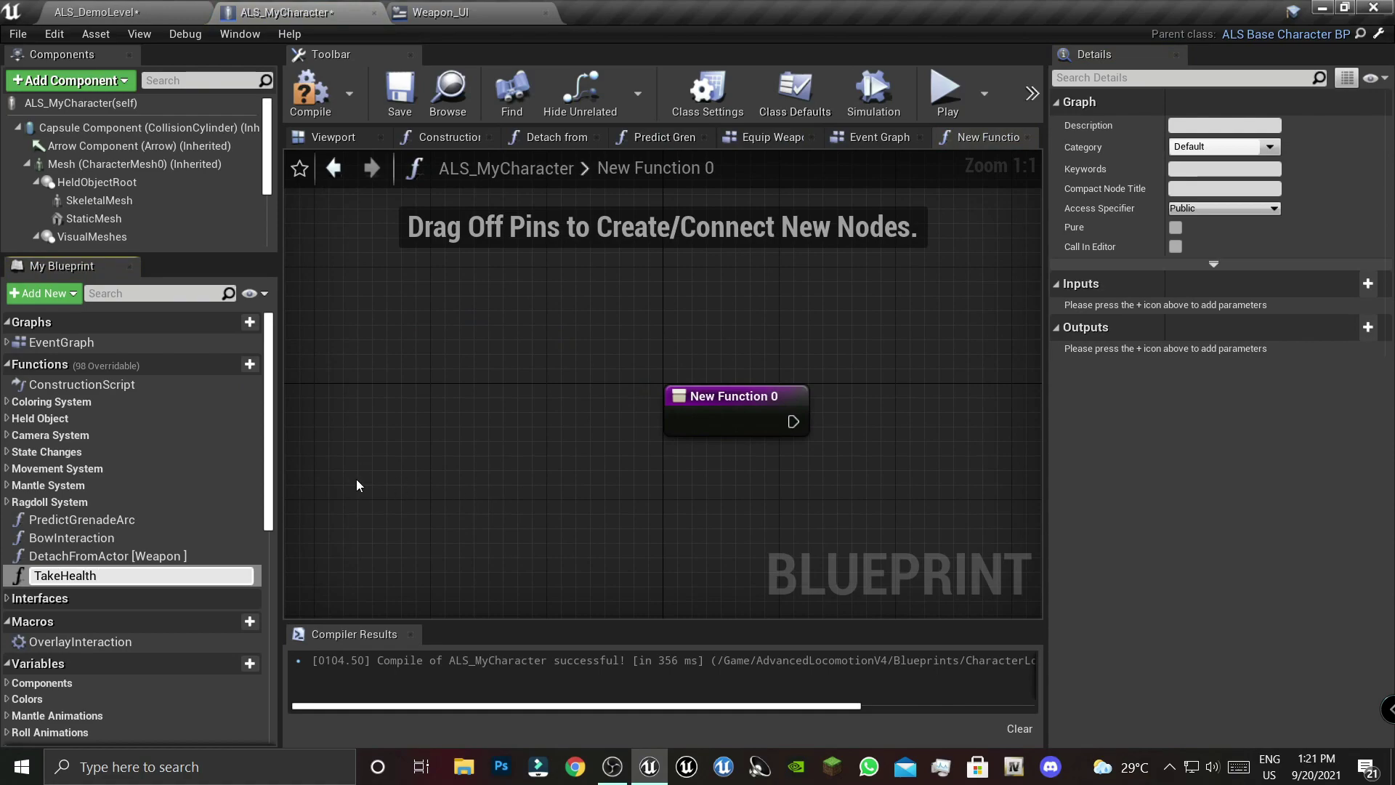
# - Name the function TakeHealth and add a SET Health node after its entry
pyautogui.press('Return')
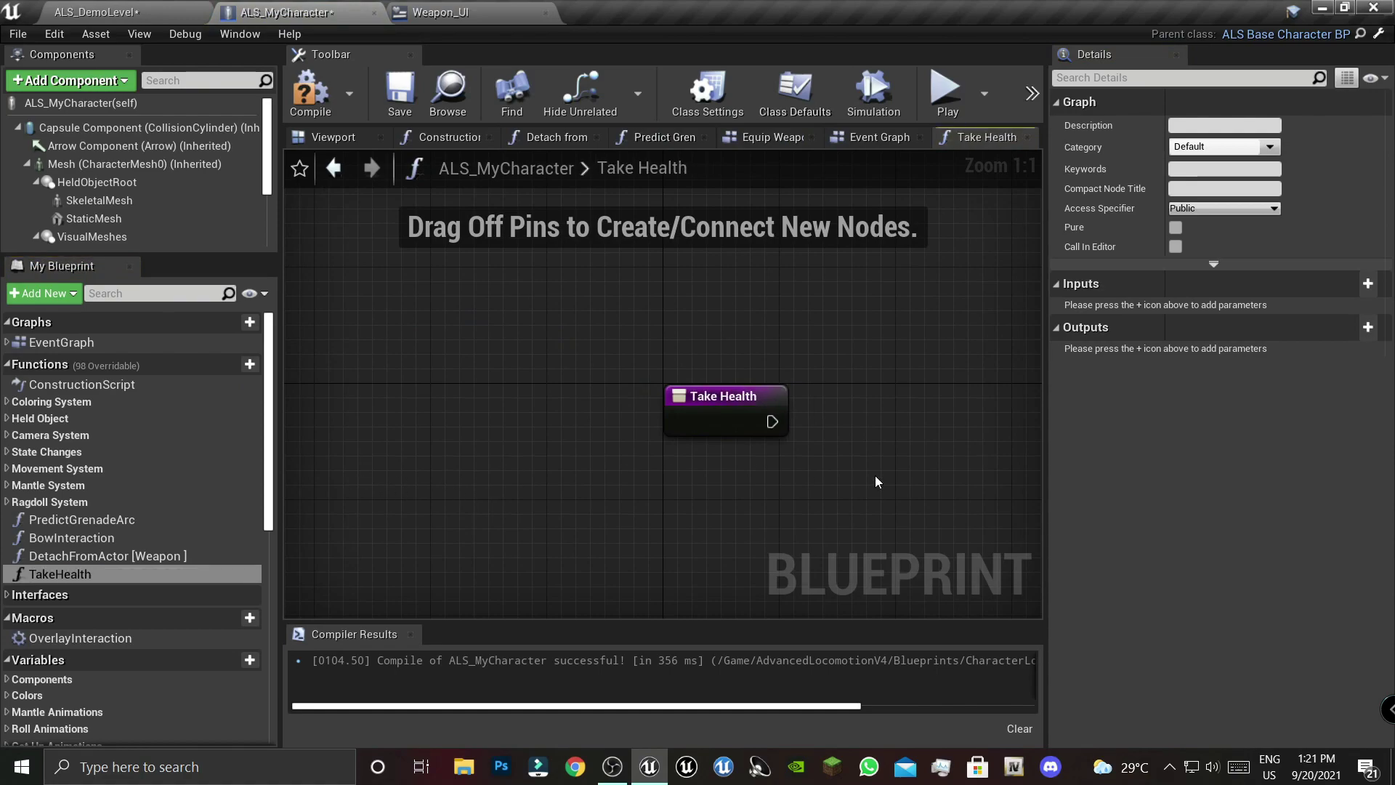
pyautogui.moveTo(879, 483); pyautogui.dragTo(570, 454, button='right')
pyautogui.moveTo(437, 394); pyautogui.dragTo(407, 384, button='right')
pyautogui.scroll(-10, 113, 600)
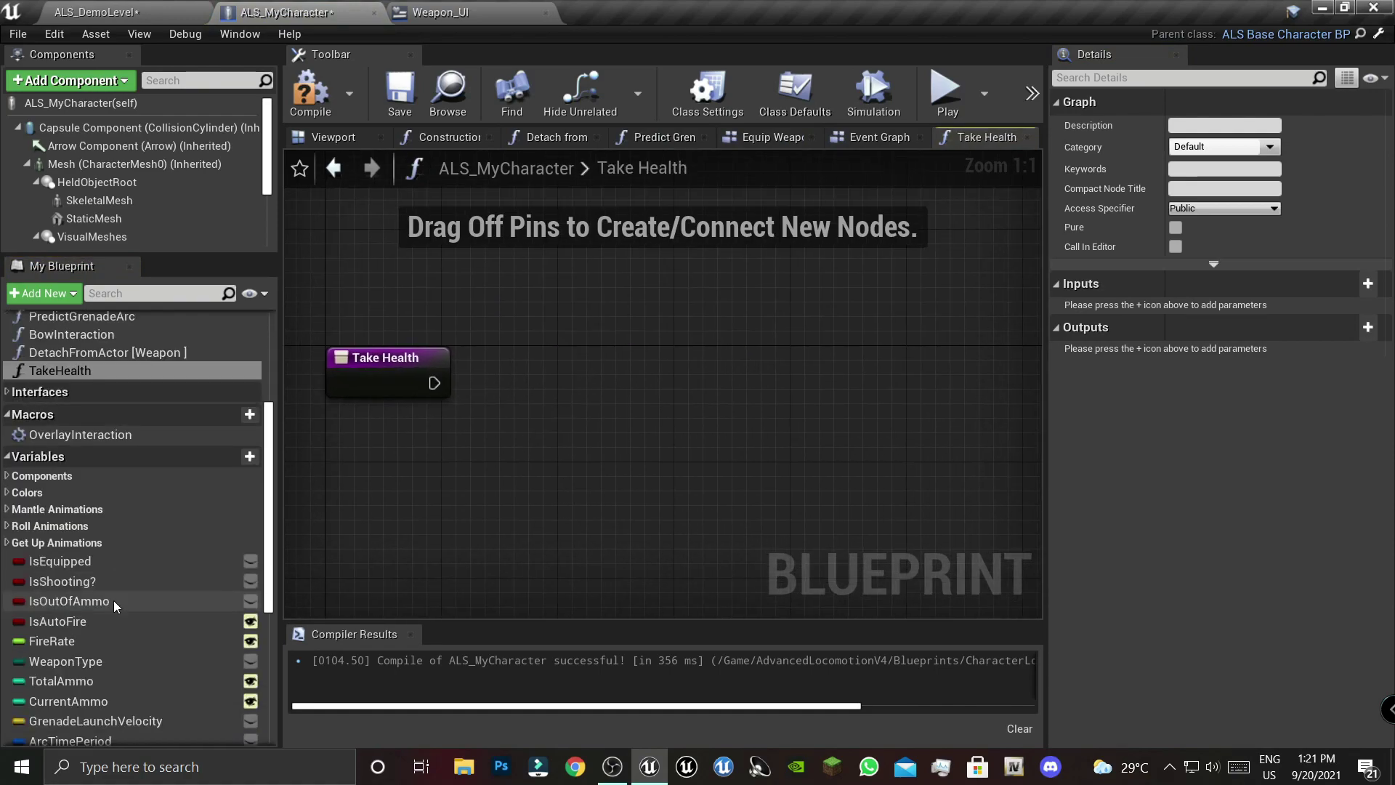
pyautogui.scroll(-8, 114, 600)
pyautogui.moveTo(94, 683); pyautogui.dragTo(573, 485)
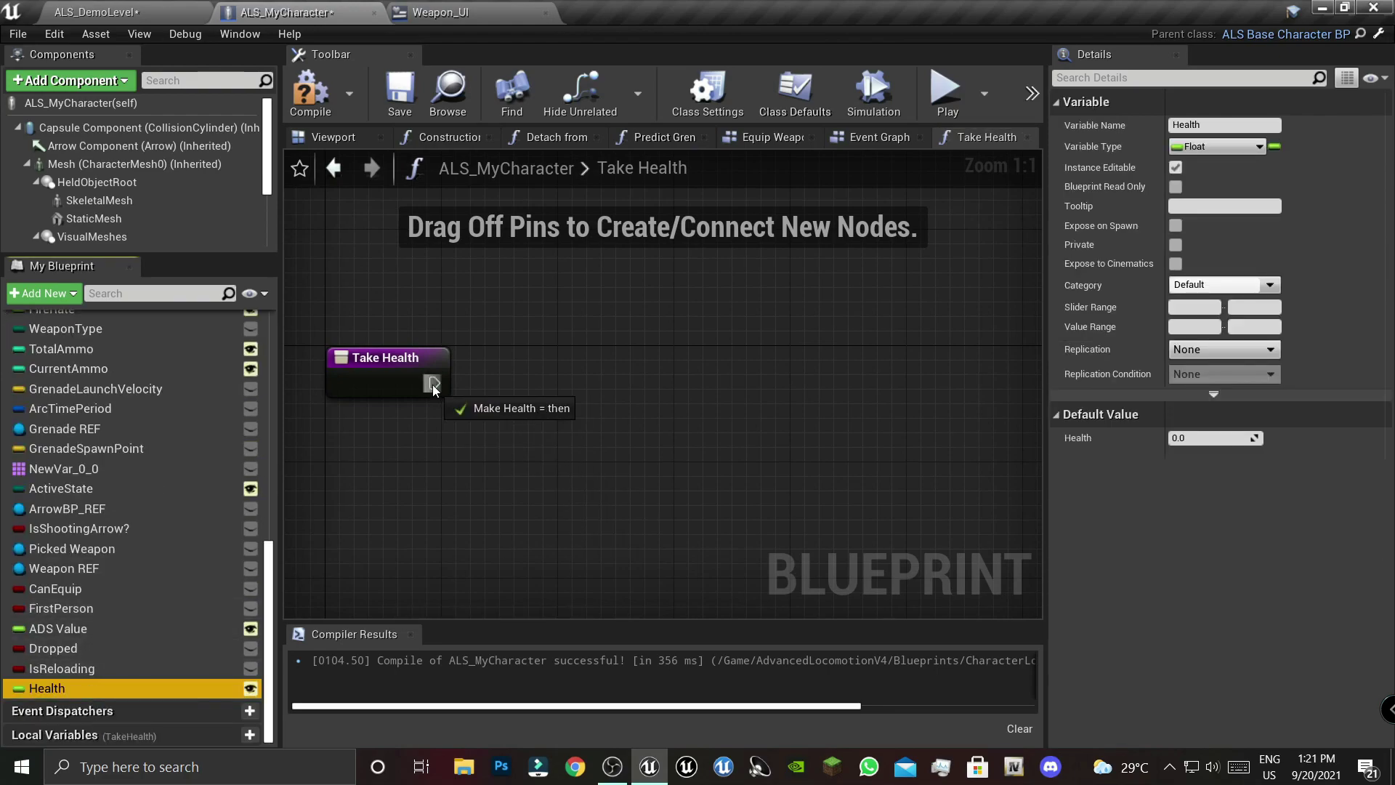
pyautogui.moveTo(433, 385); pyautogui.dragTo(433, 385)
pyautogui.moveTo(610, 398); pyautogui.dragTo(700, 395)
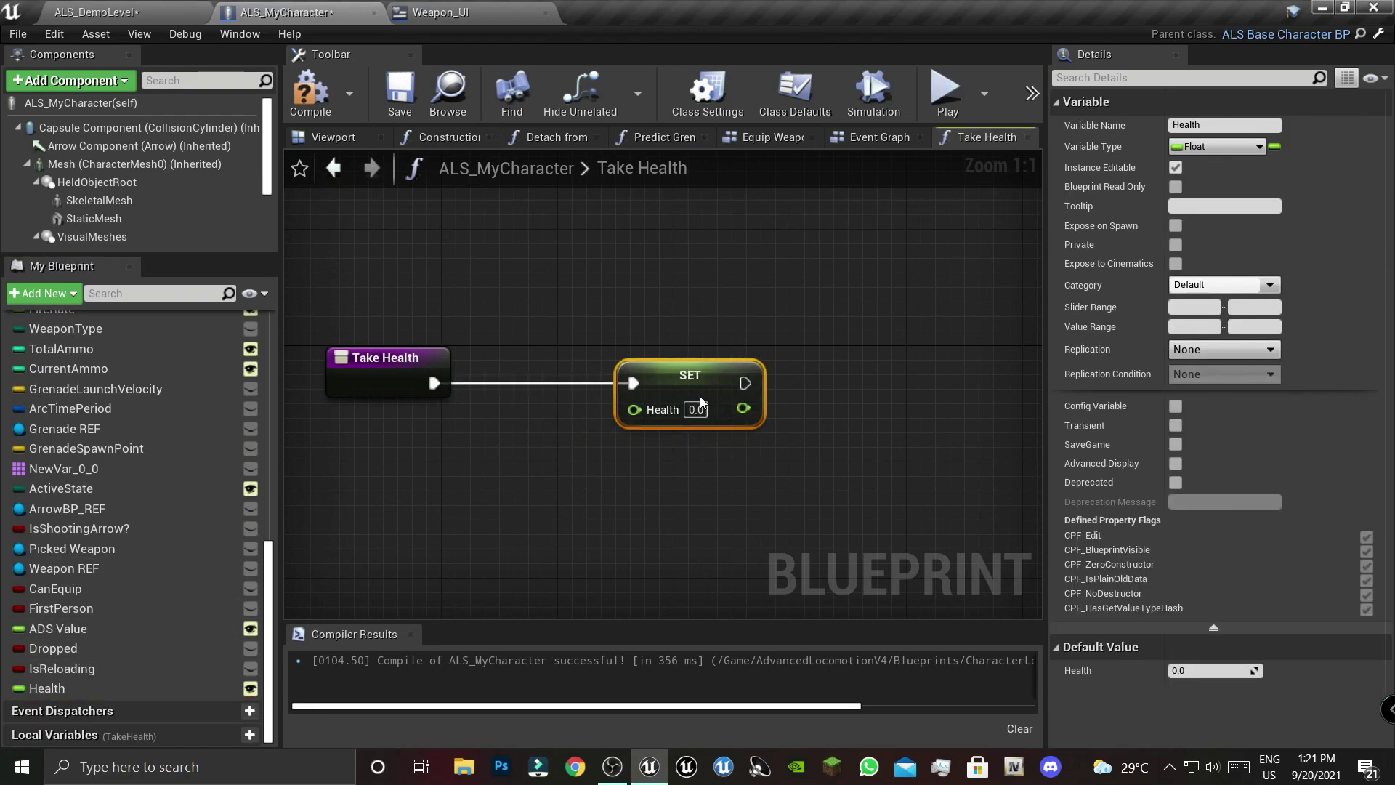
pyautogui.click(429, 463)
pyautogui.moveTo(429, 463); pyautogui.dragTo(499, 460, button='right')
# - Feed SET Health with Health minus a new float function input B
pyautogui.moveTo(48, 688); pyautogui.dragTo(396, 433)
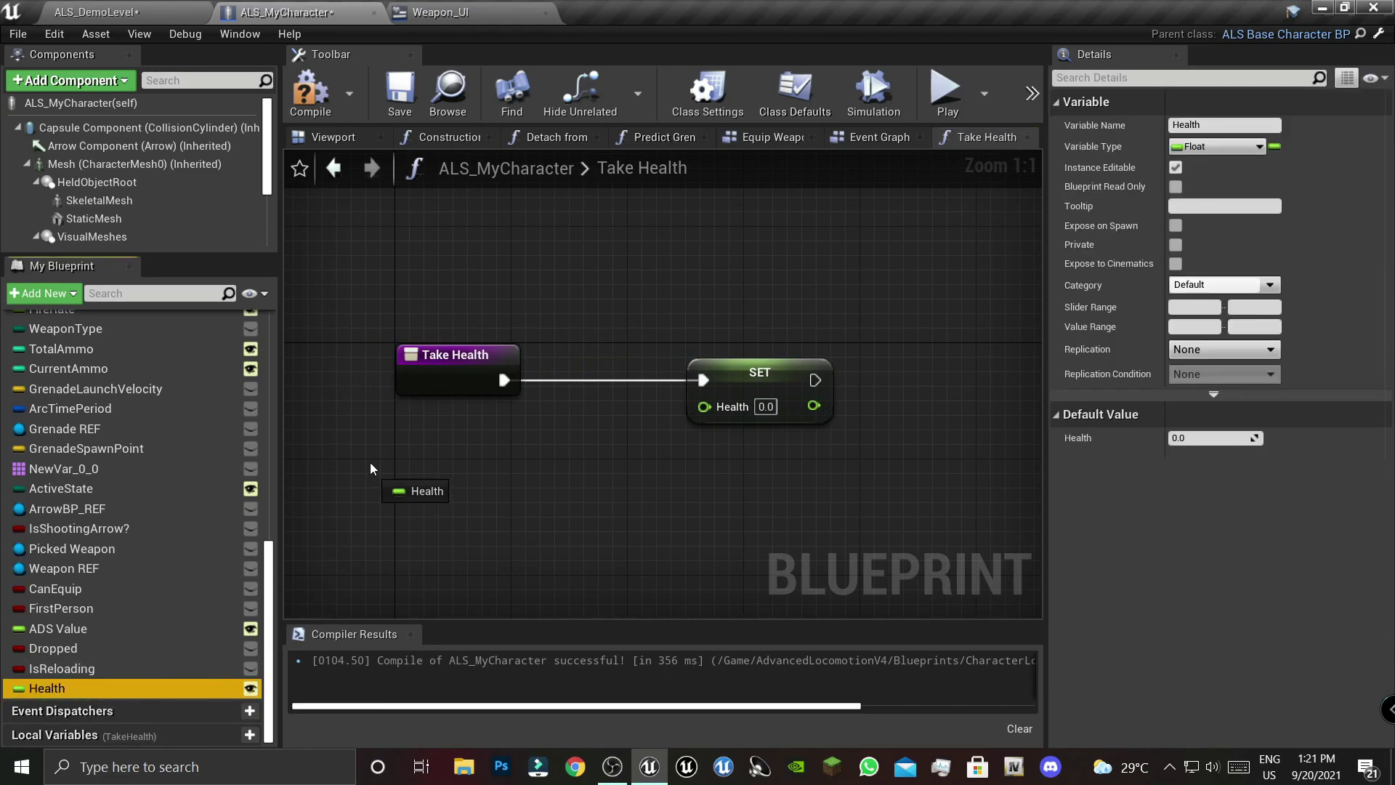
pyautogui.click(418, 441)
pyautogui.moveTo(495, 432); pyautogui.dragTo(567, 433)
pyautogui.write('-')
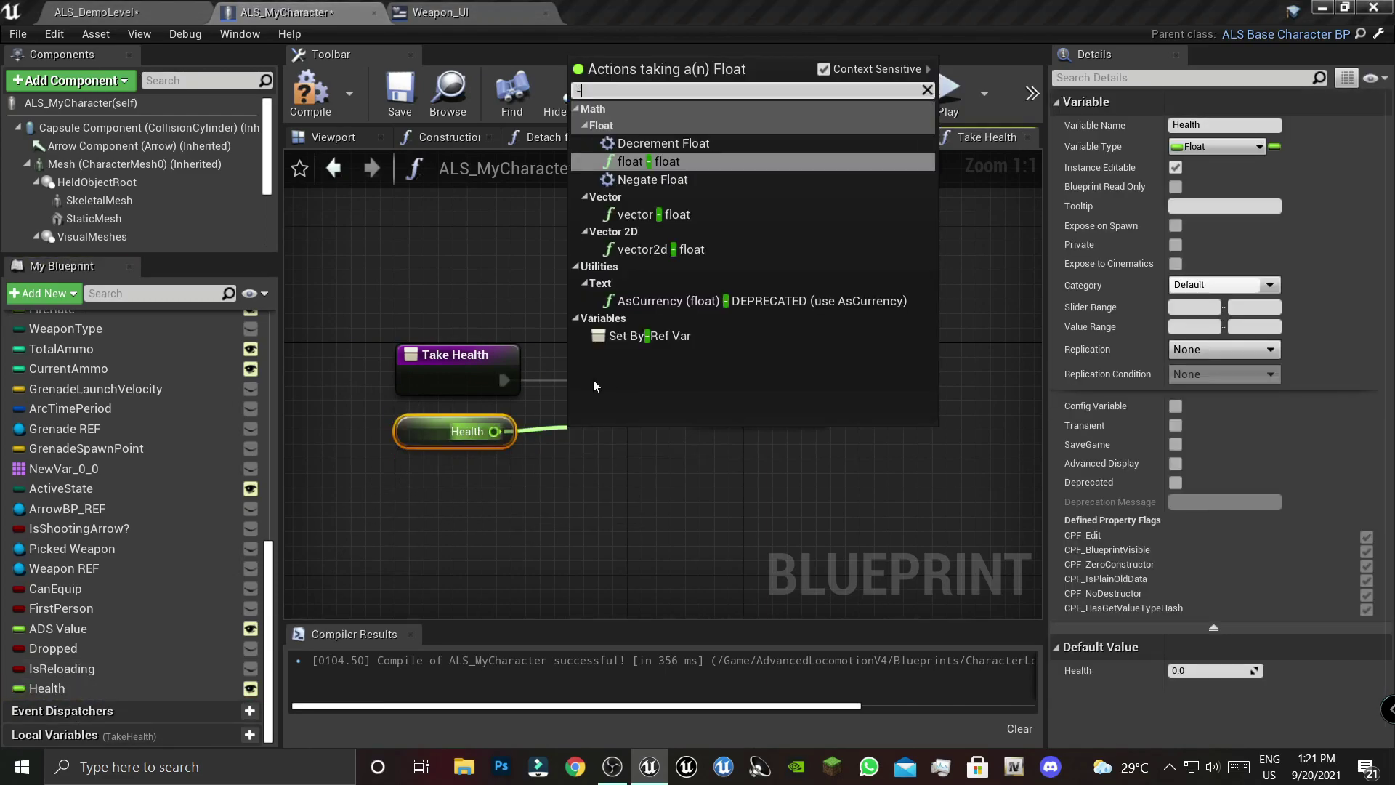
pyautogui.click(633, 160)
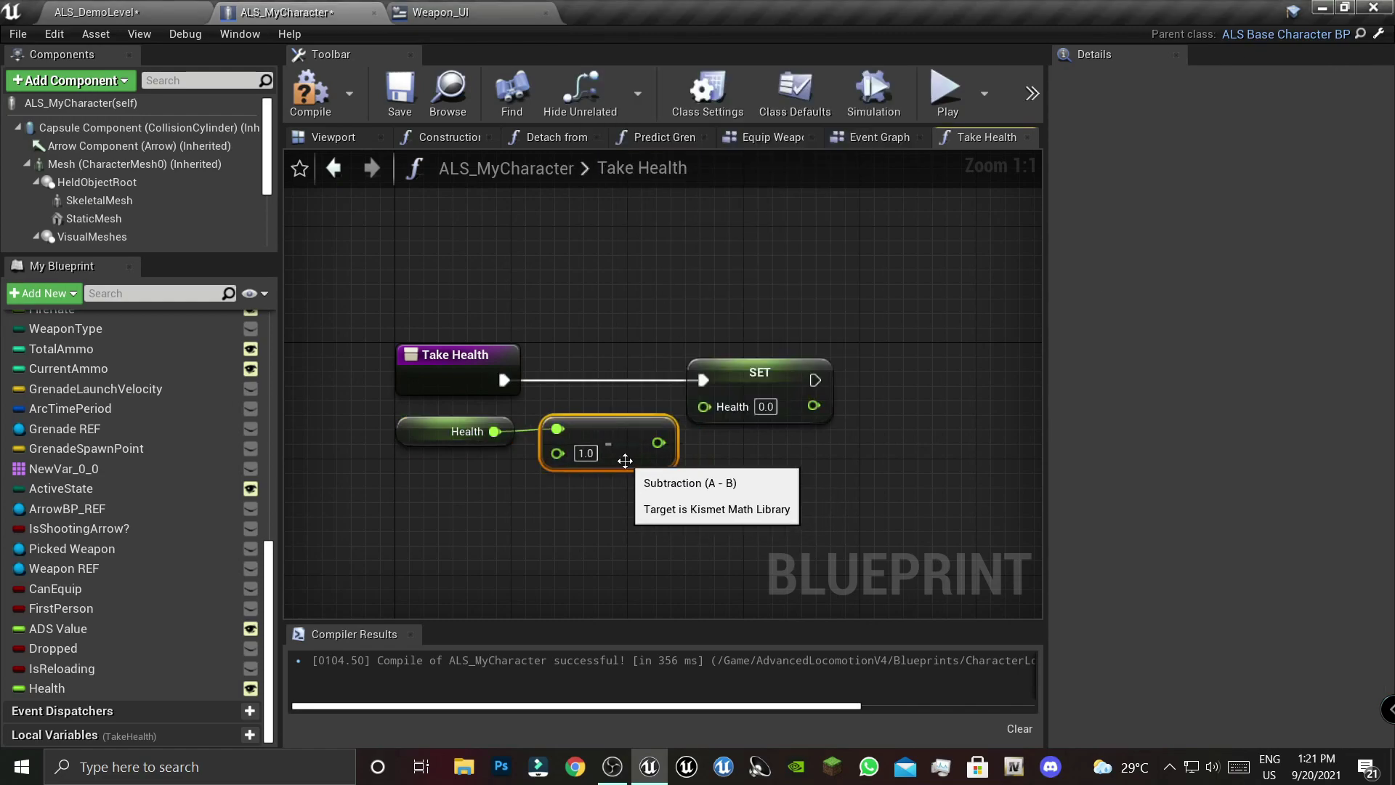
pyautogui.moveTo(658, 442); pyautogui.dragTo(704, 406)
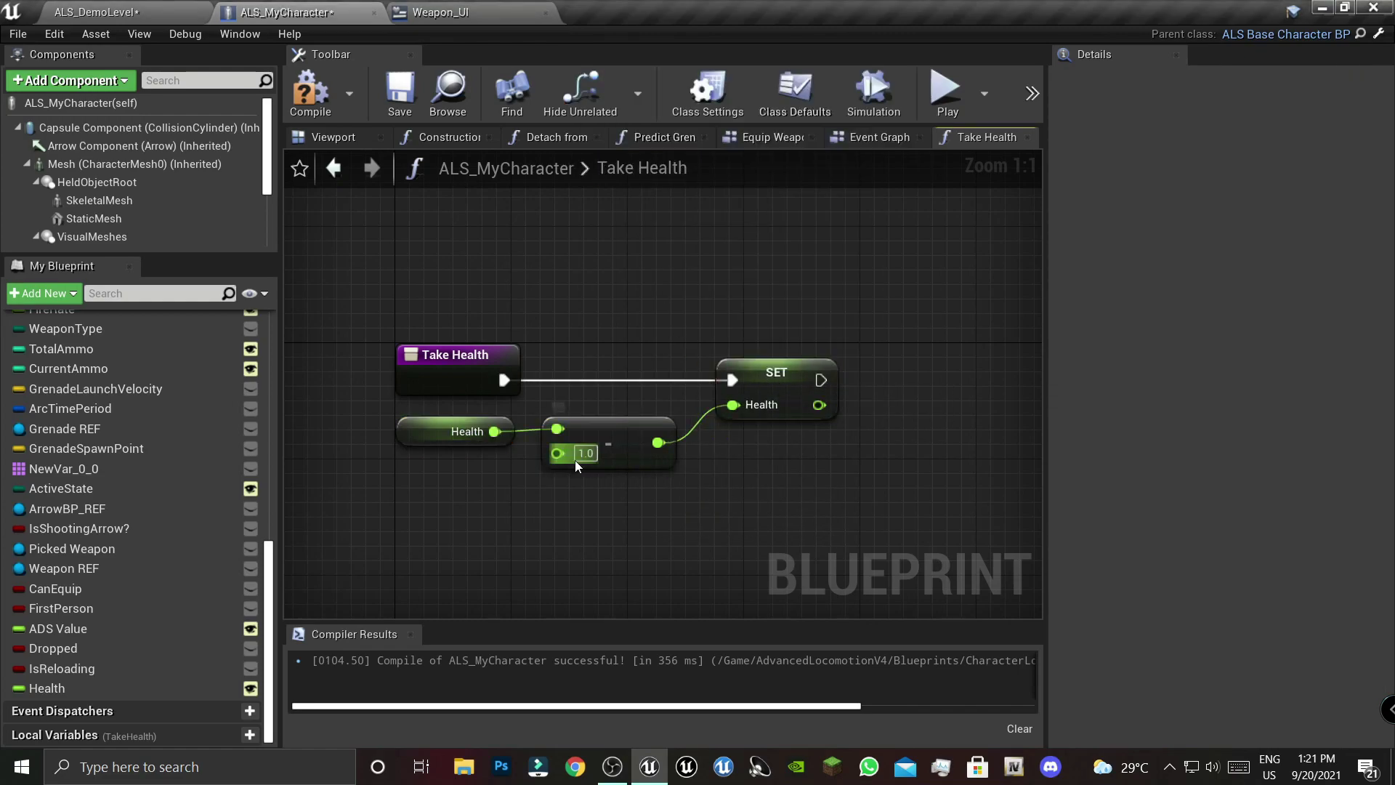
pyautogui.moveTo(501, 387); pyautogui.dragTo(467, 434)
pyautogui.moveTo(557, 453)
pyautogui.mouseDown()
pyautogui.moveTo(460, 408)
pyautogui.moveTo(444, 443)
pyautogui.mouseUp()
pyautogui.click(439, 399)
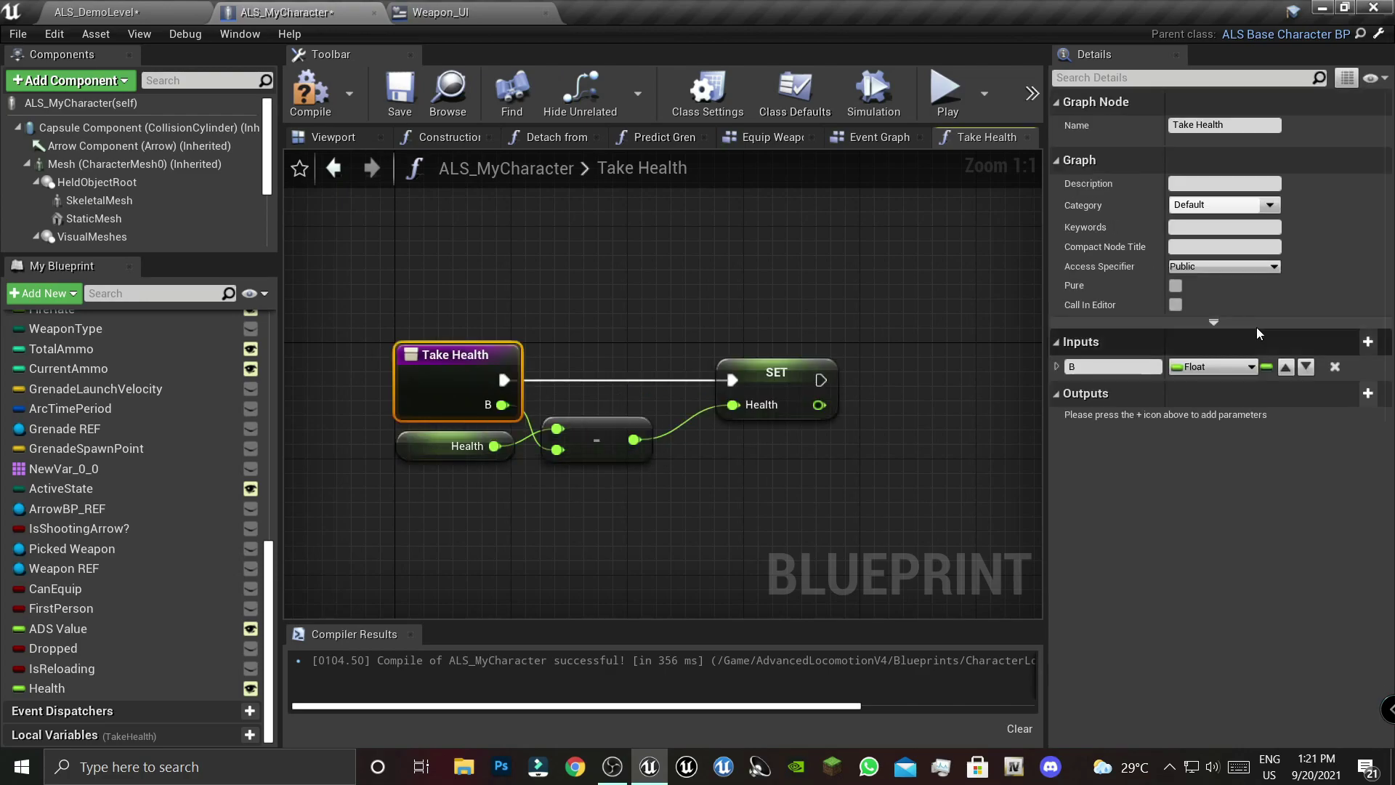
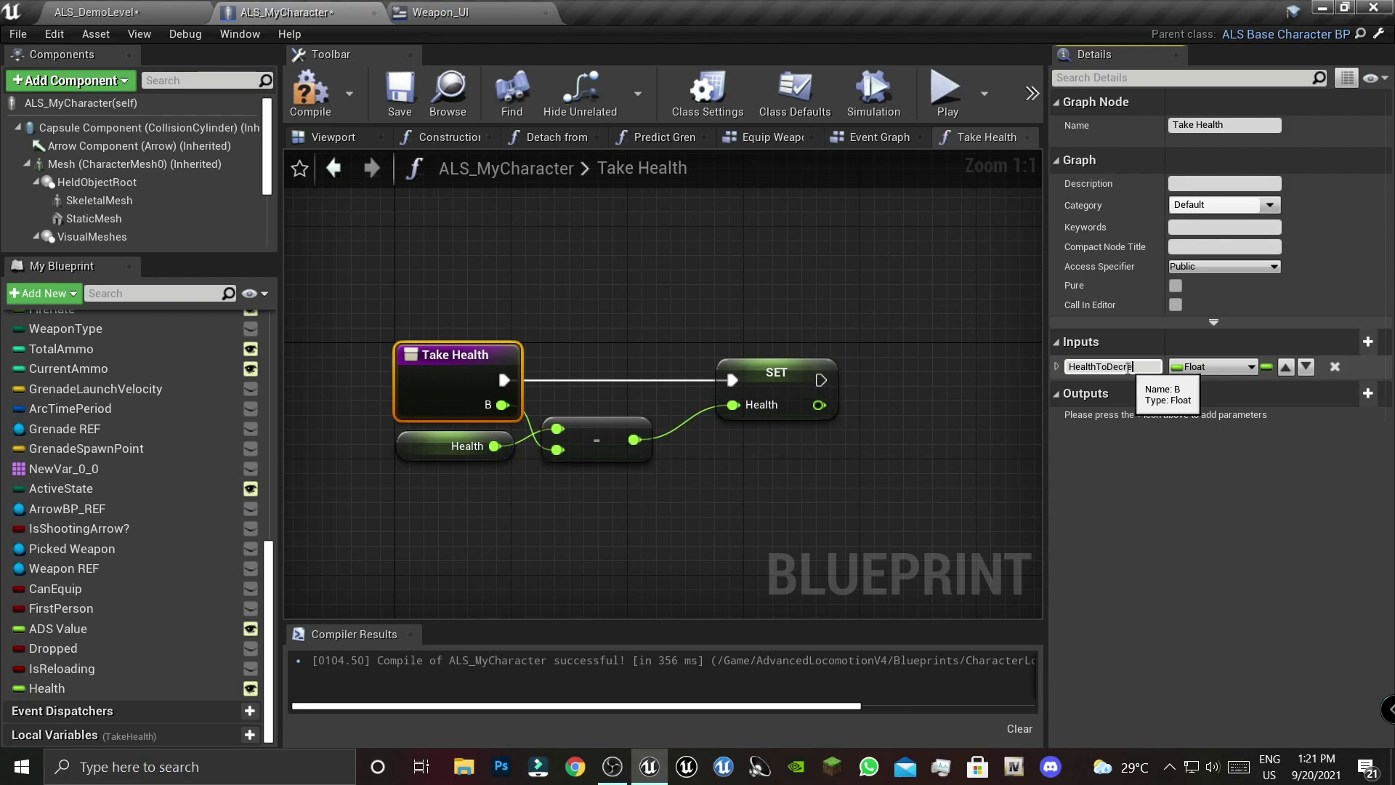
# - Commit the Health to Decrease input name and recompile the character Blueprint
pyautogui.click(641, 492)
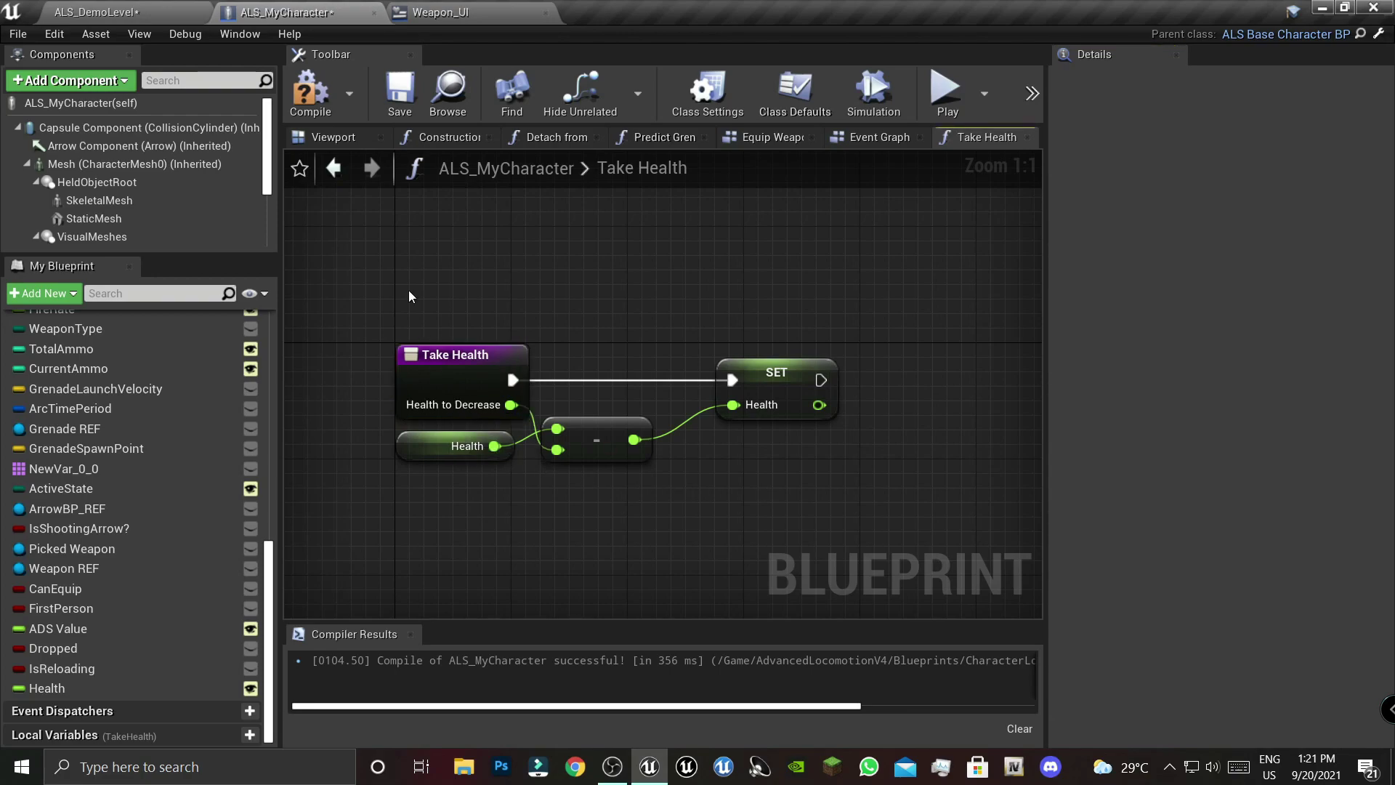
pyautogui.click(311, 89)
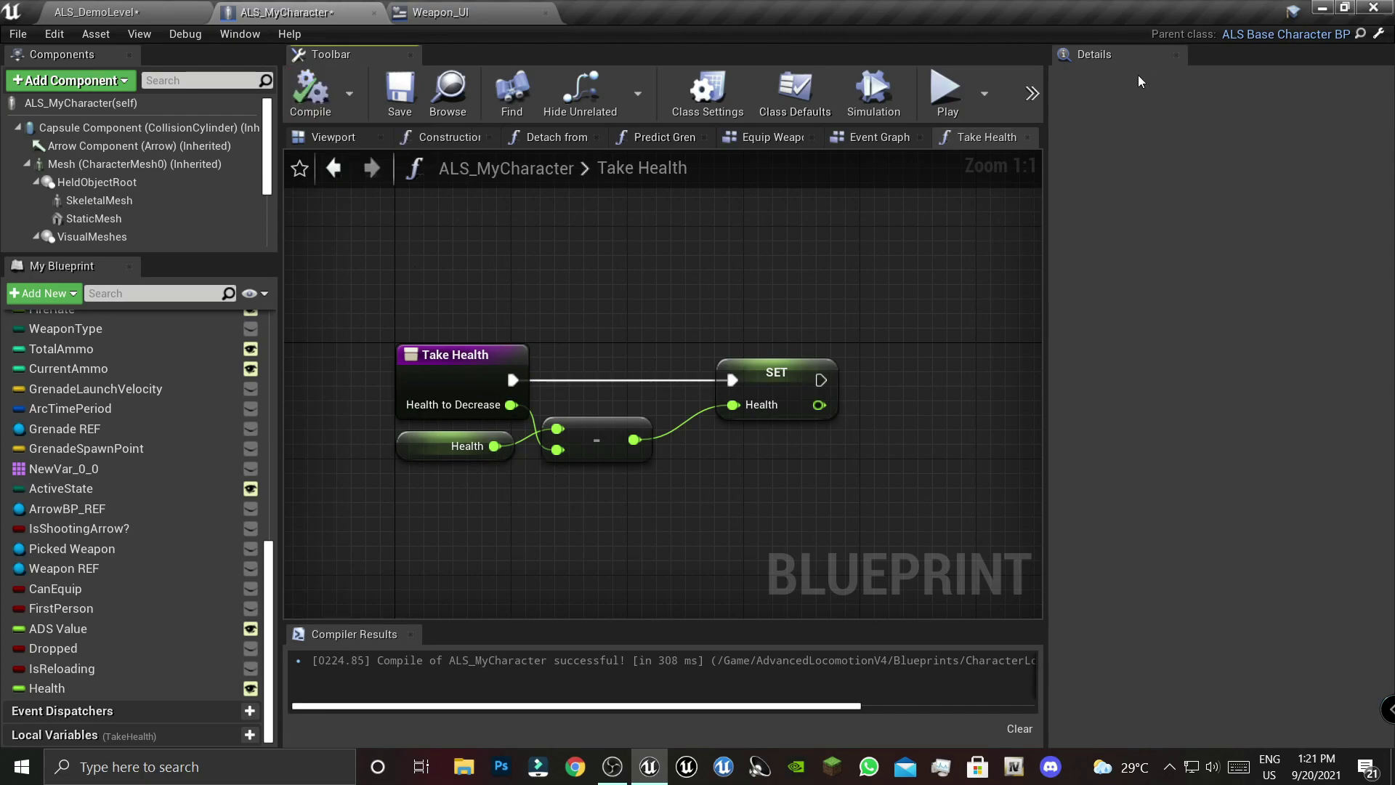
pyautogui.click(874, 145)
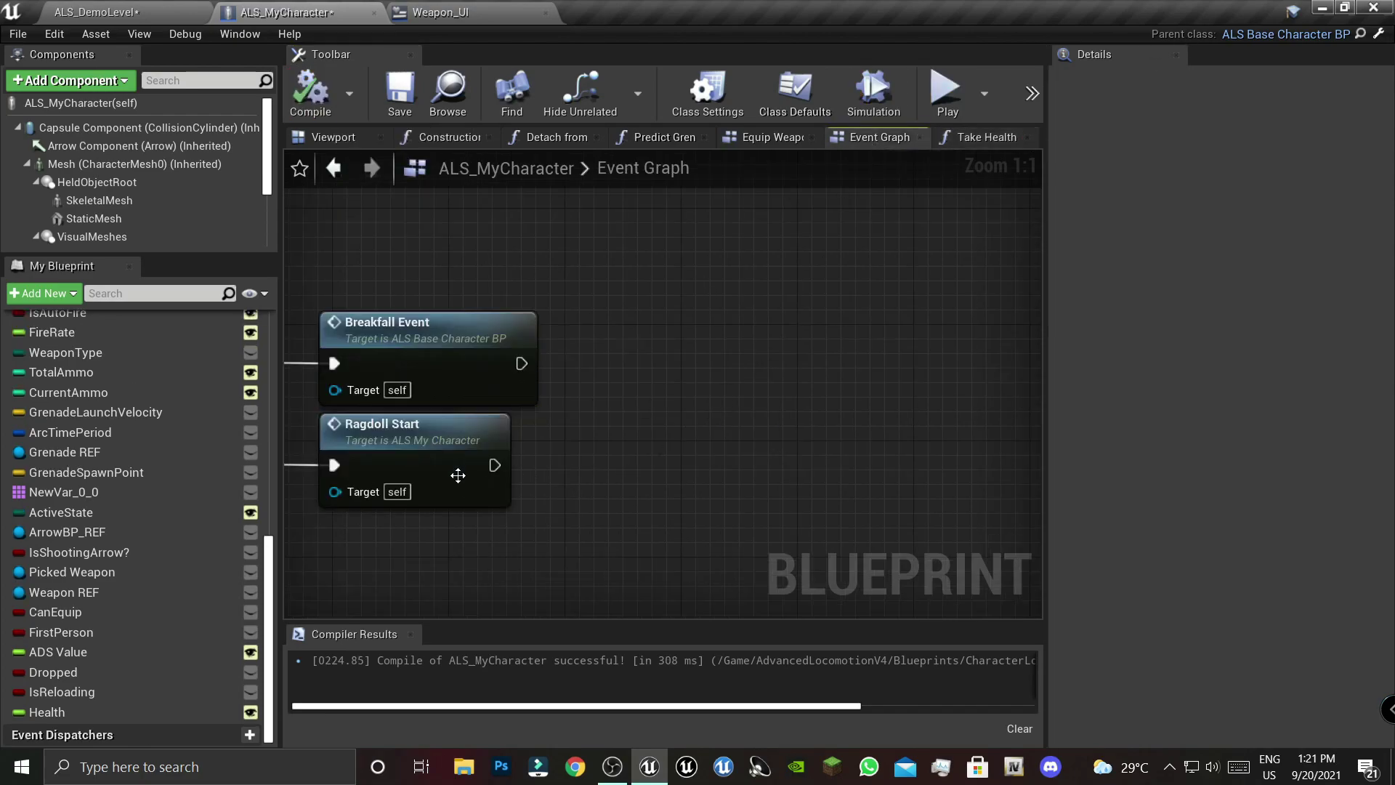
# - Rearrange the graph tabs and close every tab to the right of the Event Graph
pyautogui.moveTo(877, 143); pyautogui.dragTo(517, 148)
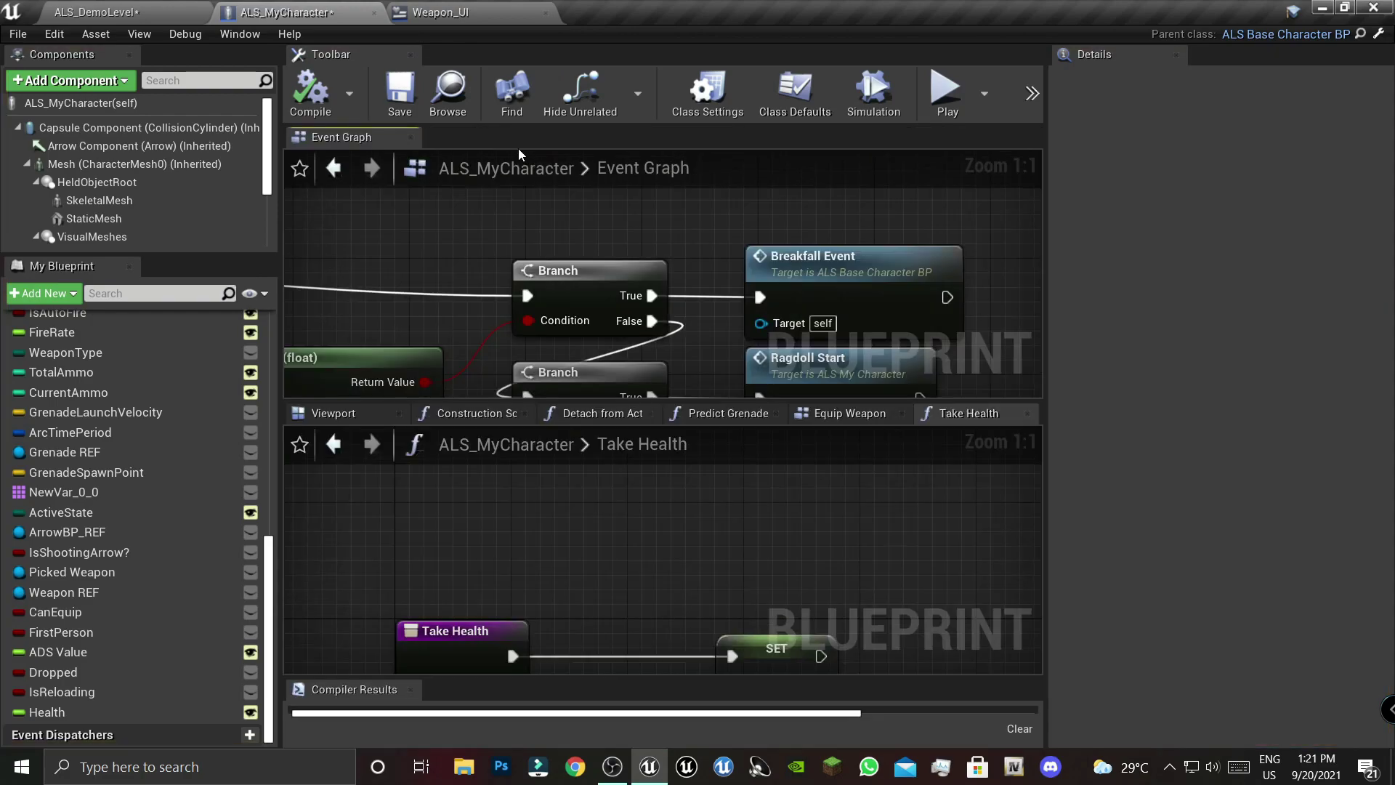
pyautogui.moveTo(377, 137); pyautogui.dragTo(464, 172)
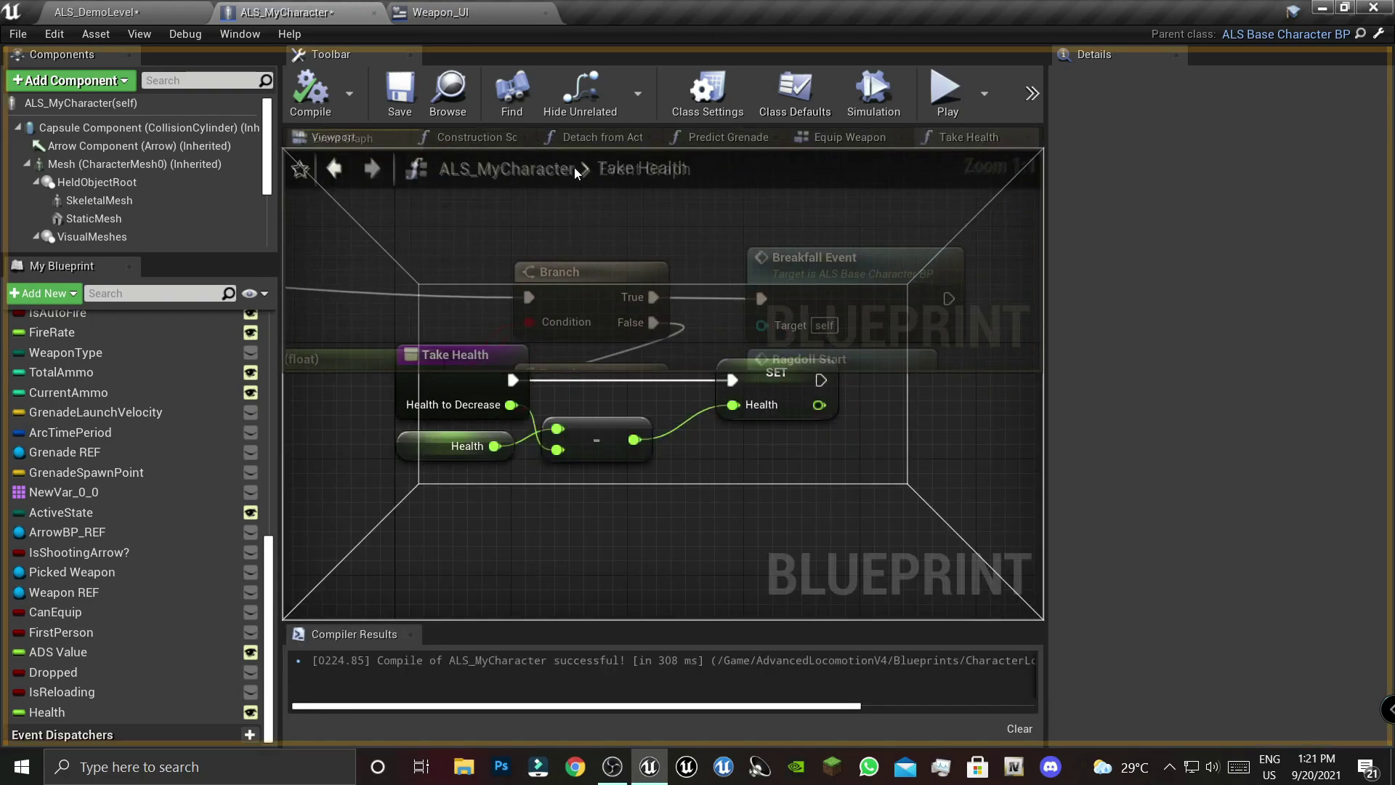
pyautogui.moveTo(607, 140); pyautogui.dragTo(547, 135)
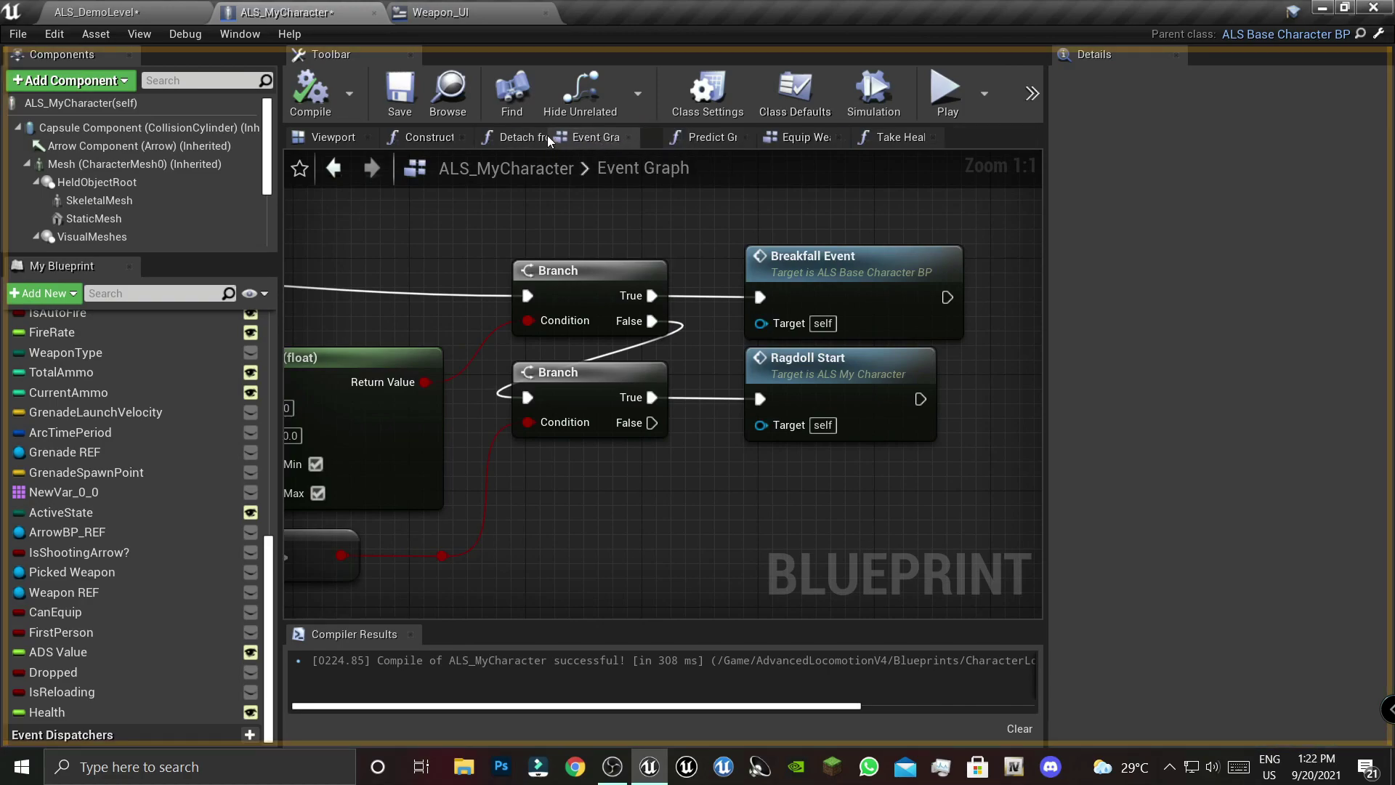
pyautogui.moveTo(510, 134); pyautogui.dragTo(561, 137)
pyautogui.rightClick(581, 139)
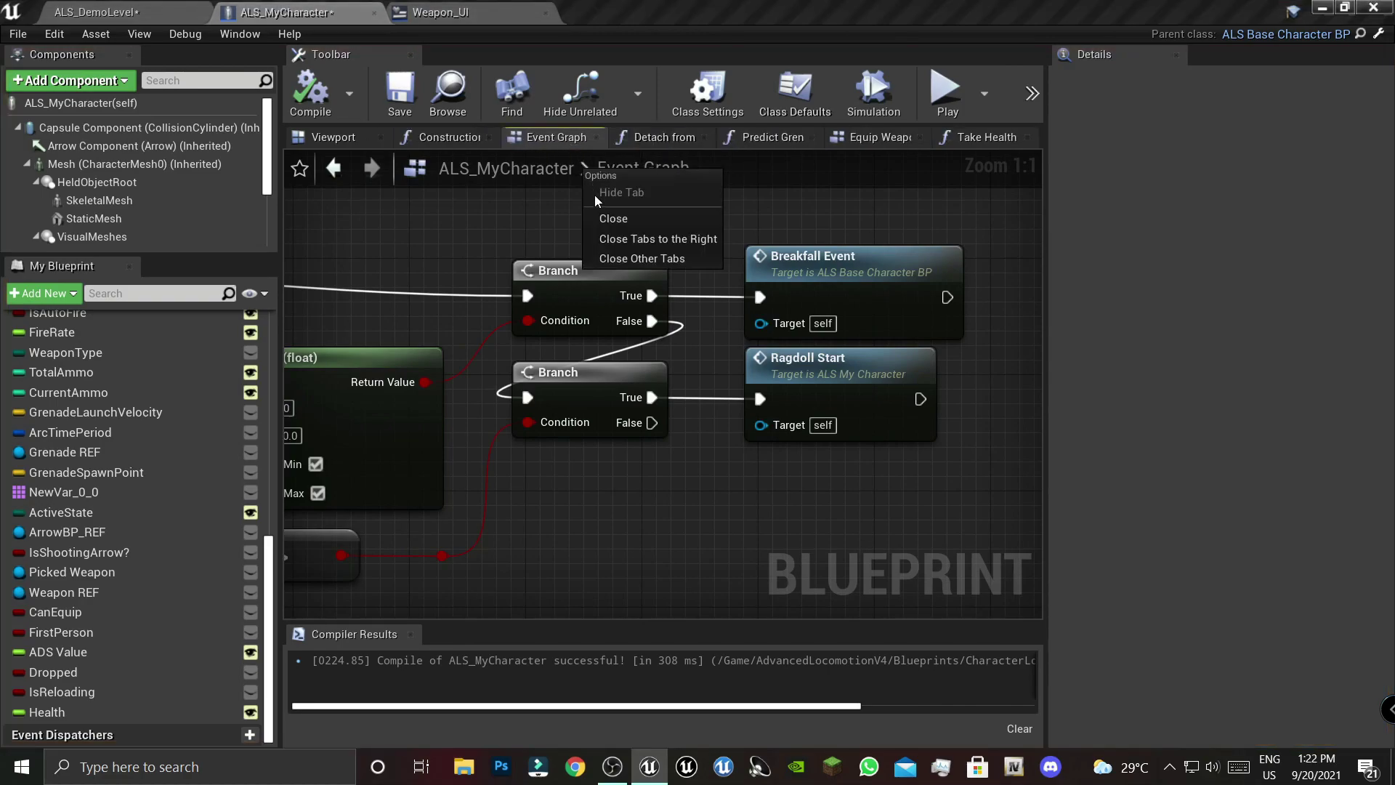
pyautogui.click(618, 237)
pyautogui.moveTo(792, 448); pyautogui.dragTo(454, 495, button='right')
pyautogui.scroll(5, 191, 503)
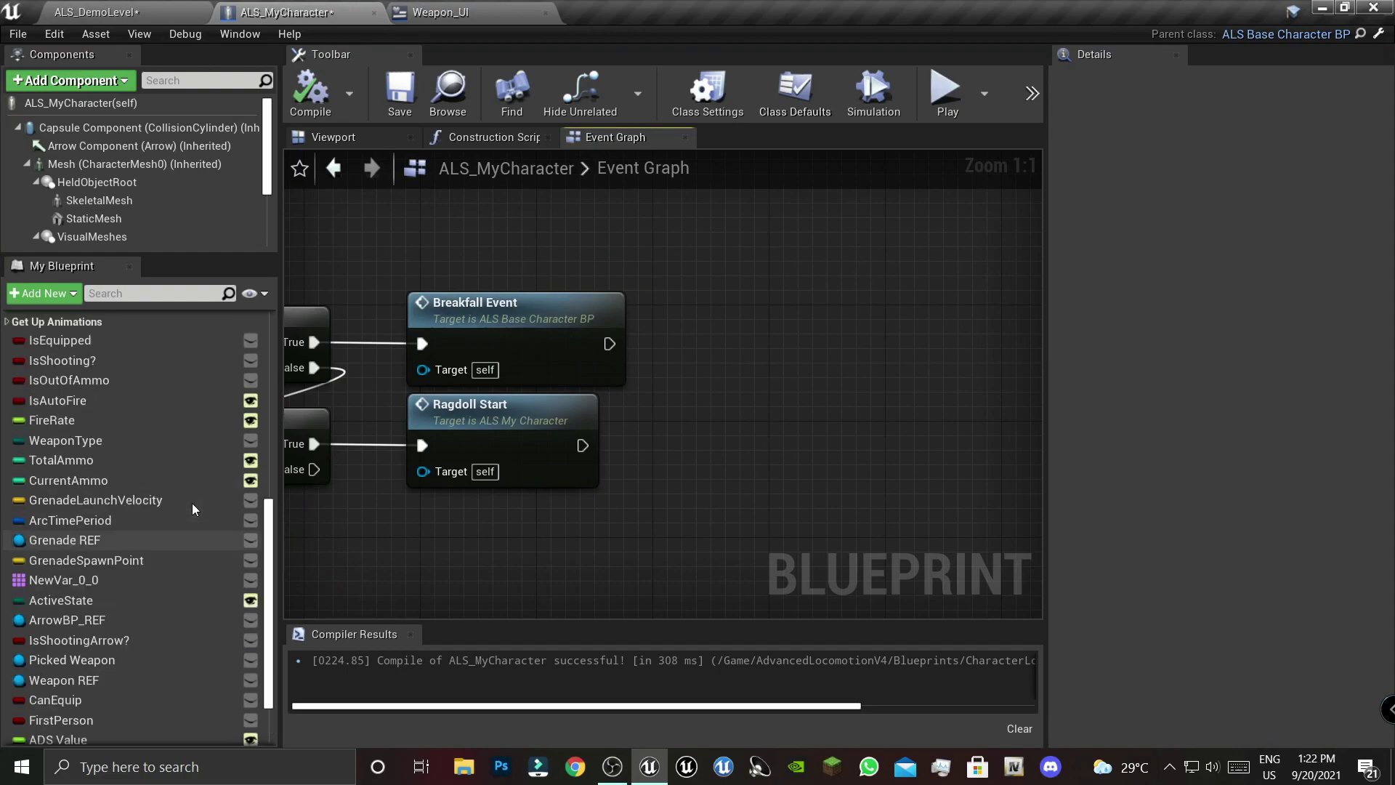
pyautogui.scroll(5, 150, 456)
pyautogui.scroll(3, 116, 425)
# - Add a Take Health call after Breakfall Event with Health to Decrease 0.1
pyautogui.moveTo(98, 411); pyautogui.dragTo(614, 346)
pyautogui.moveTo(762, 367); pyautogui.dragTo(831, 335)
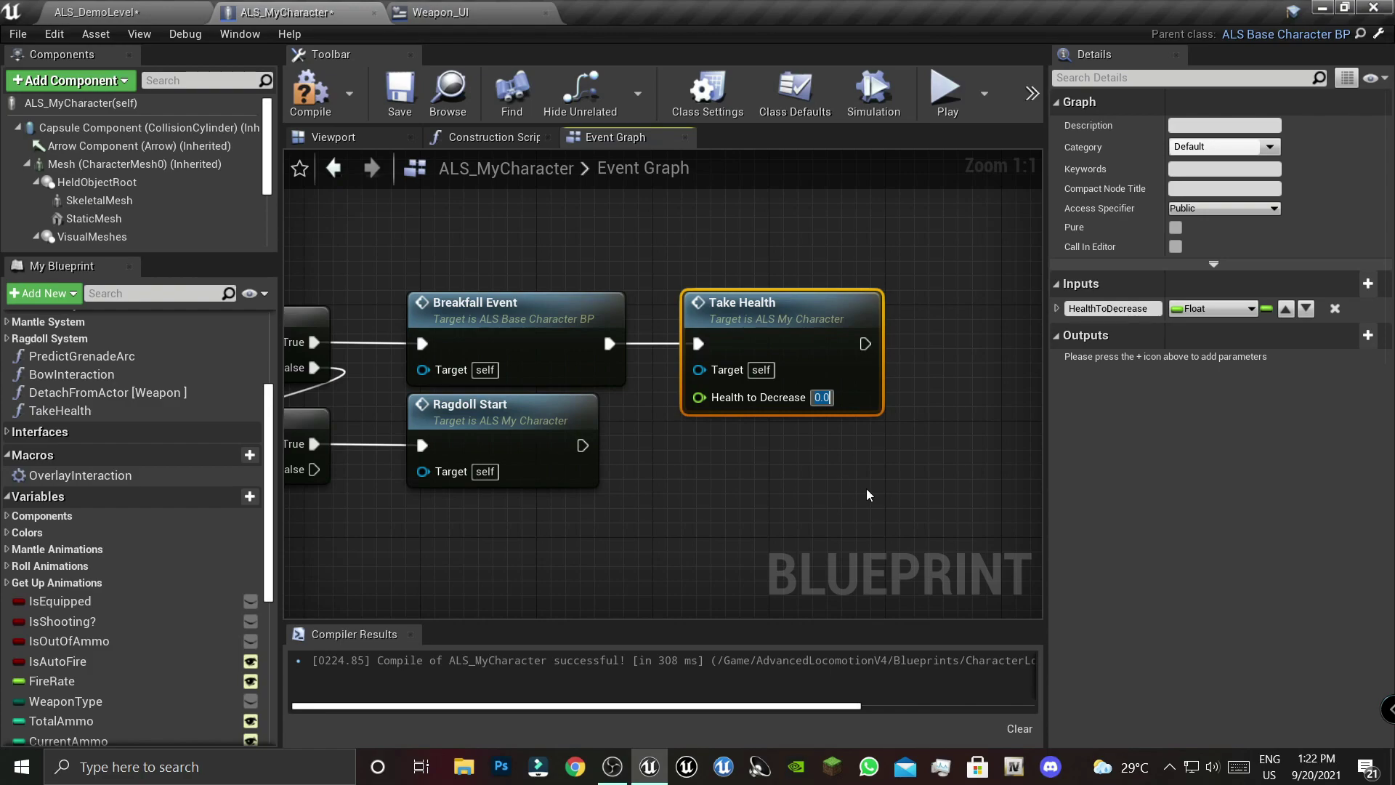
pyautogui.write('0.1')
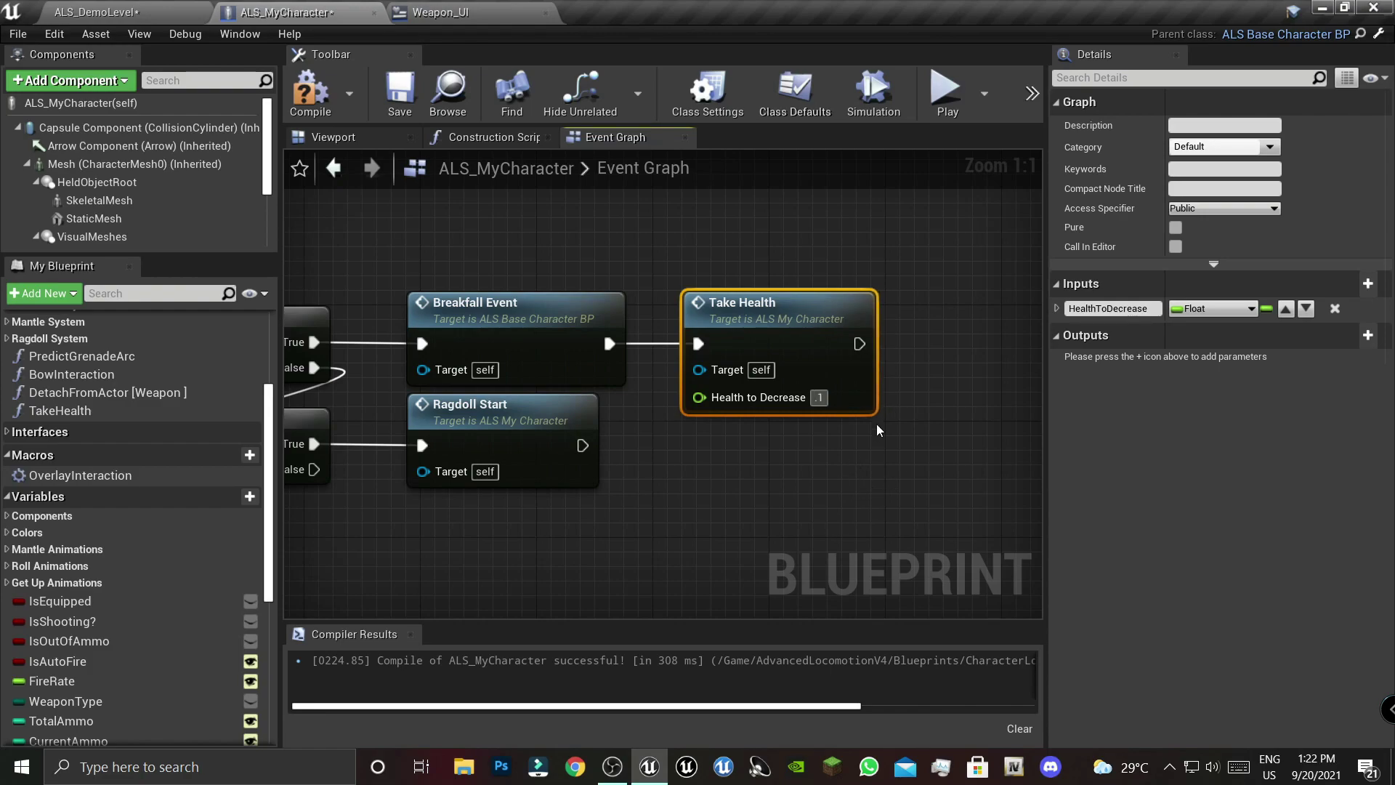
pyautogui.click(787, 465)
pyautogui.moveTo(851, 394); pyautogui.dragTo(837, 394)
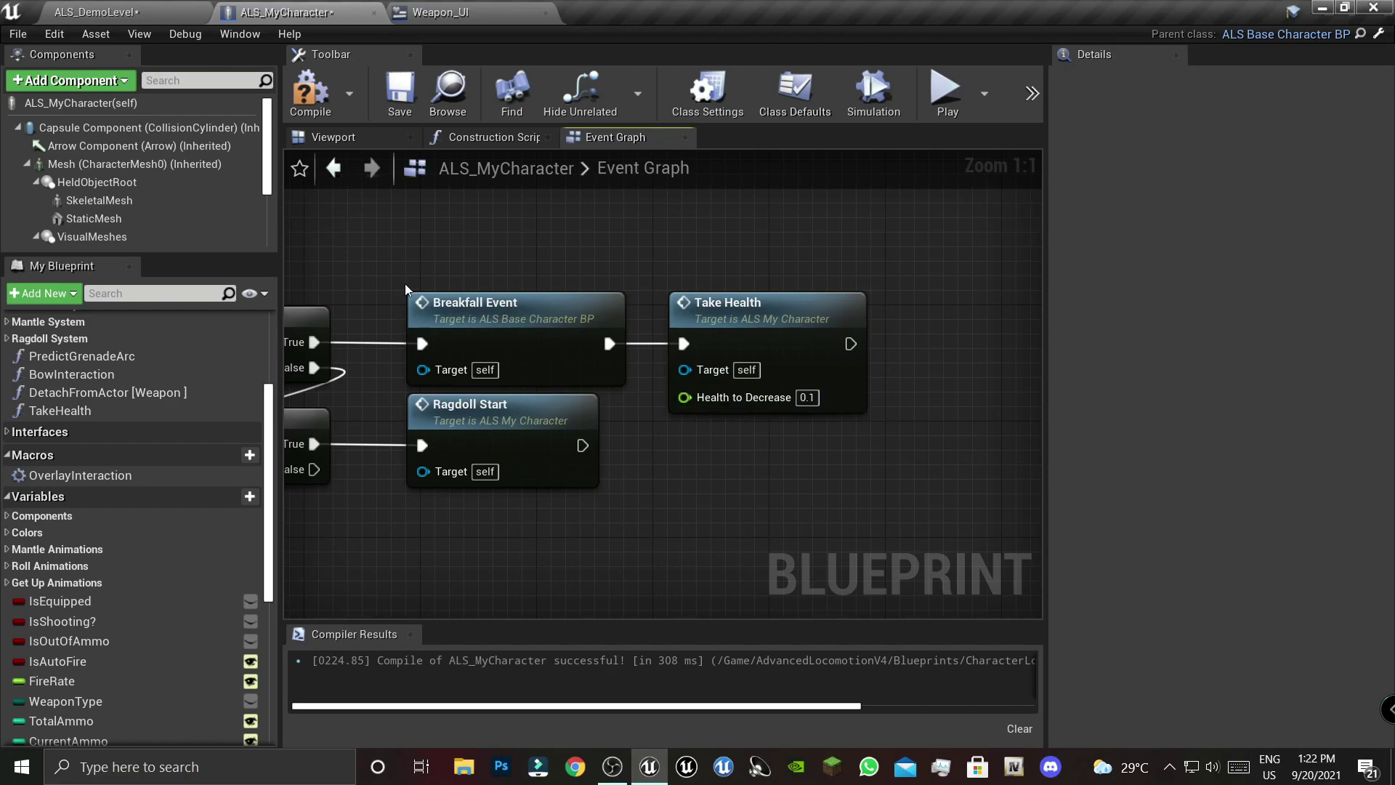
# - Compile and save the ALS_MyCharacter Blueprint
pyautogui.click(326, 111)
pyautogui.click(403, 109)
pyautogui.click(96, 12)
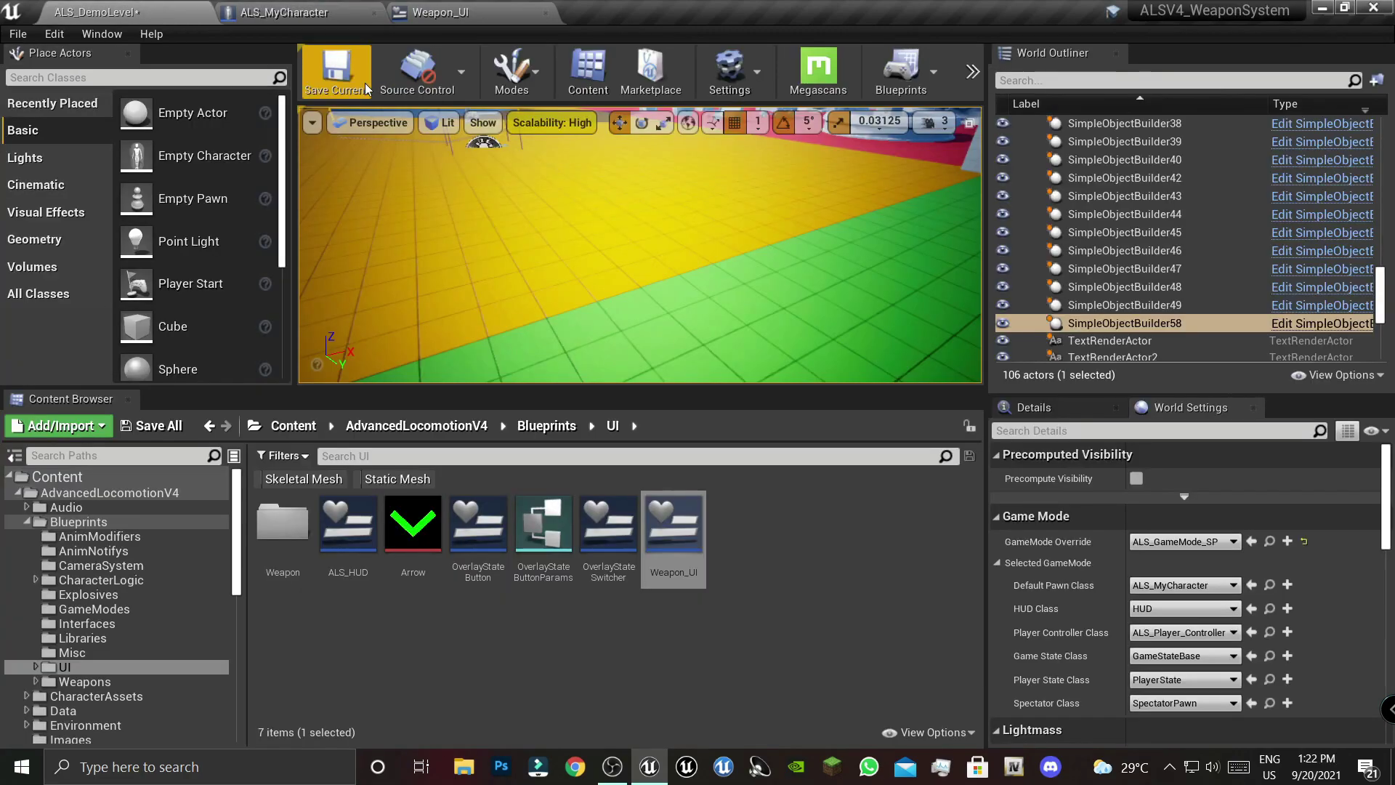
pyautogui.click(349, 12)
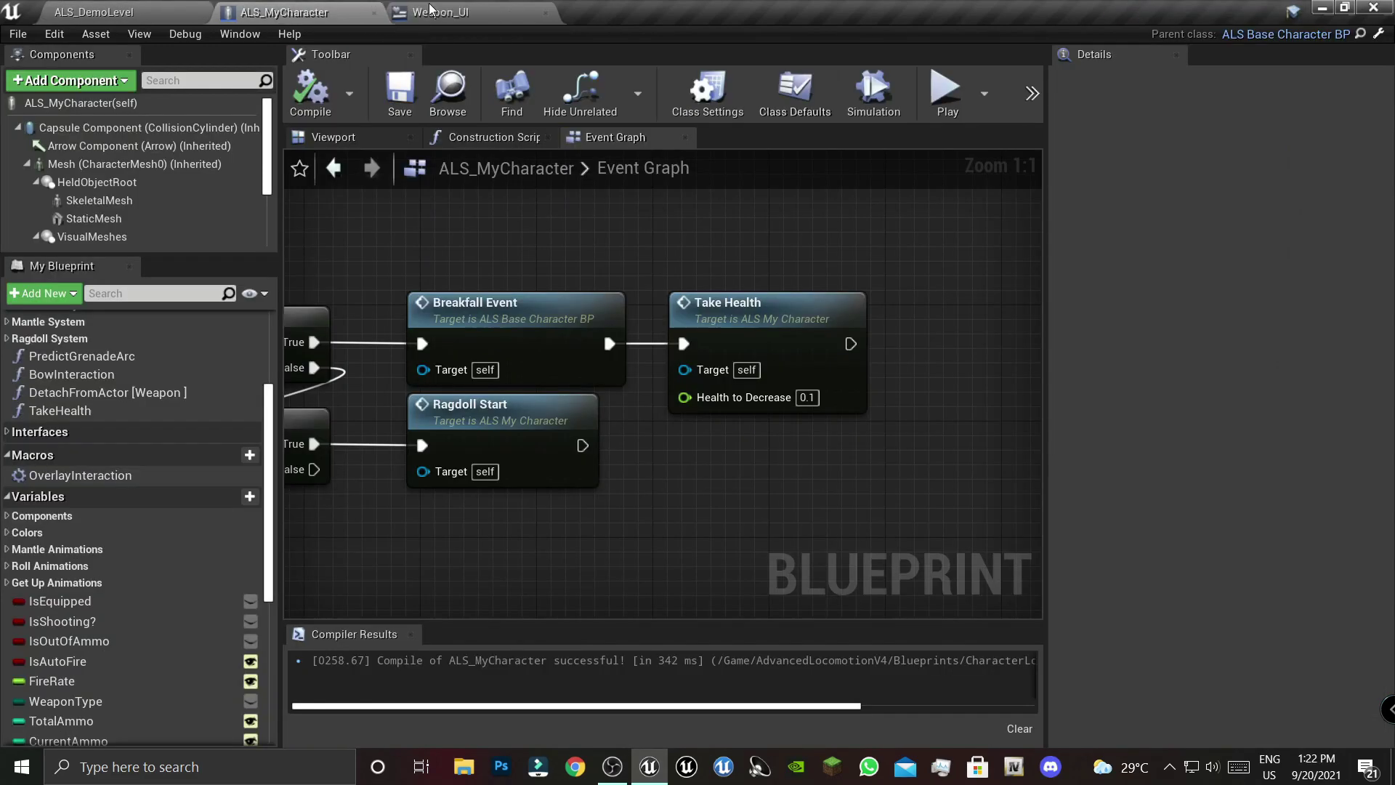
# - Add a second Take Health call after Ragdoll Start with Health to Decrease 1
pyautogui.scroll(-2, 813, 336)
pyautogui.scroll(-3, 741, 447)
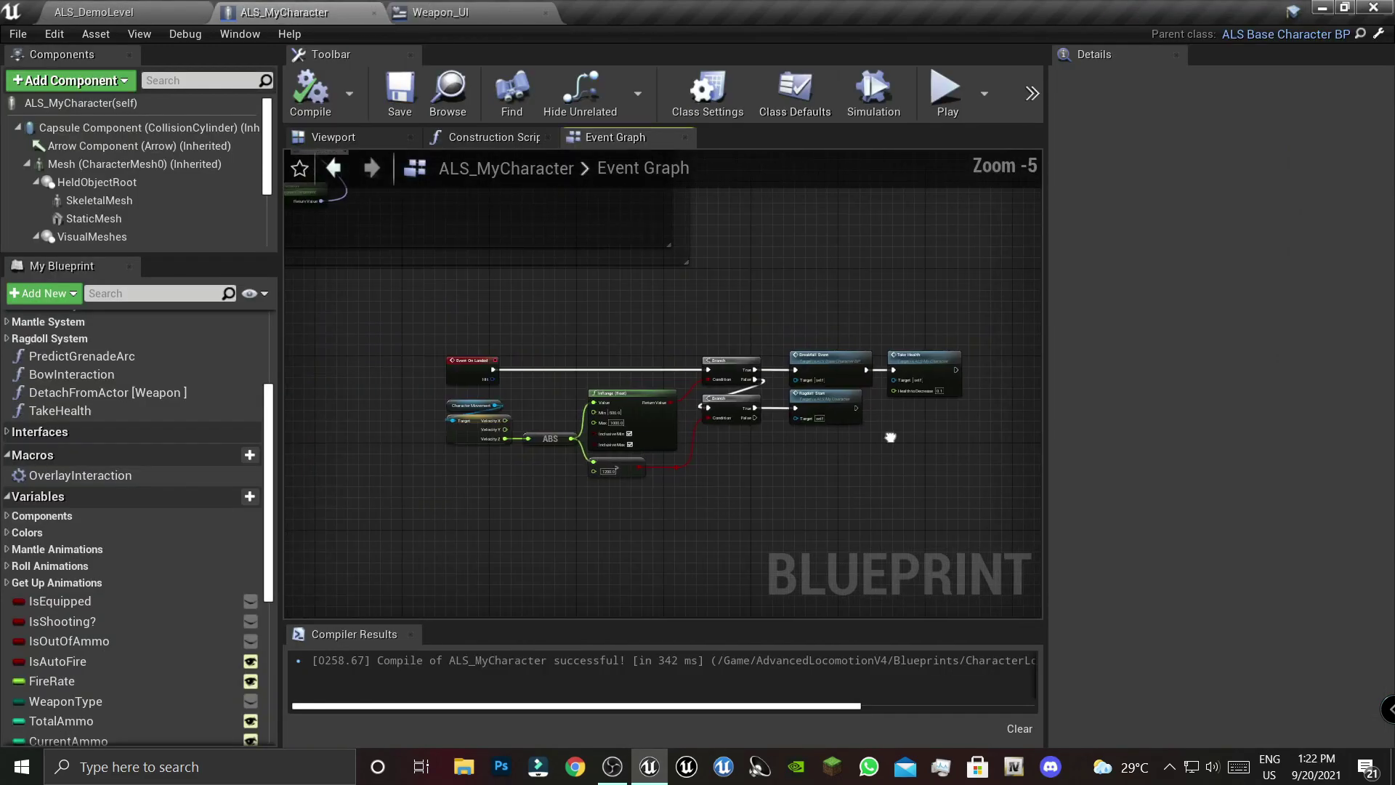
pyautogui.scroll(5, 613, 351)
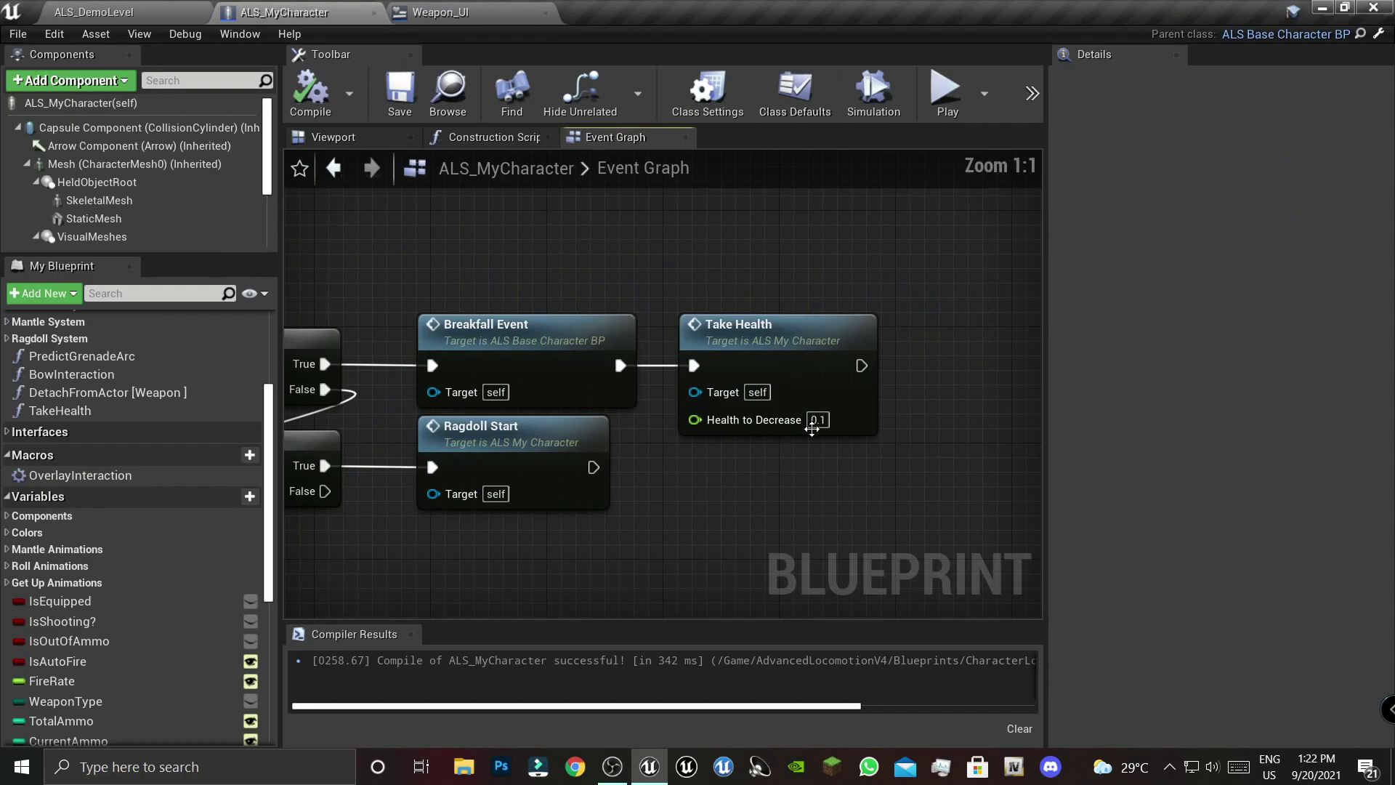
pyautogui.moveTo(735, 493); pyautogui.dragTo(711, 375, button='right')
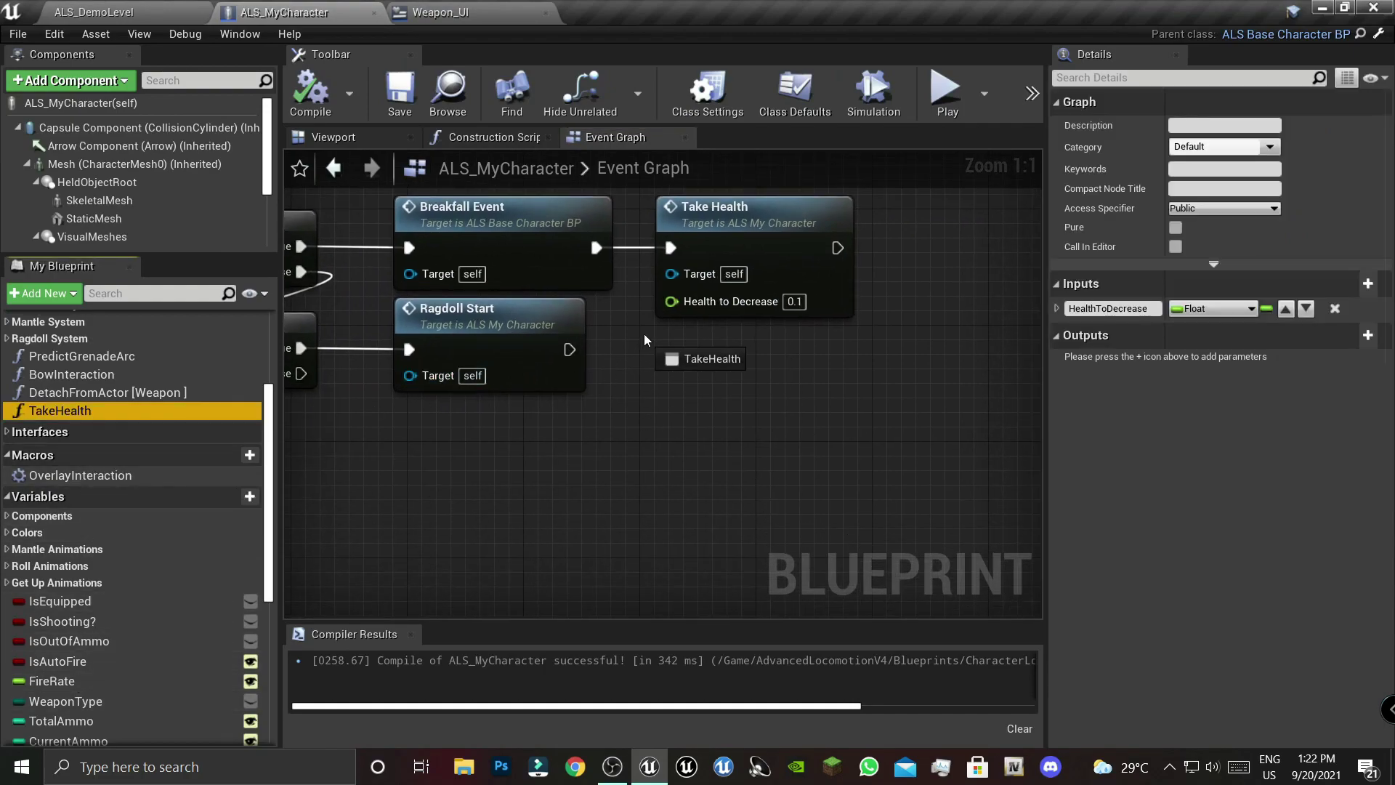
pyautogui.moveTo(60, 410); pyautogui.dragTo(657, 330)
pyautogui.click(683, 479)
pyautogui.moveTo(570, 349); pyautogui.dragTo(671, 379)
pyautogui.click(794, 432)
pyautogui.write('1')
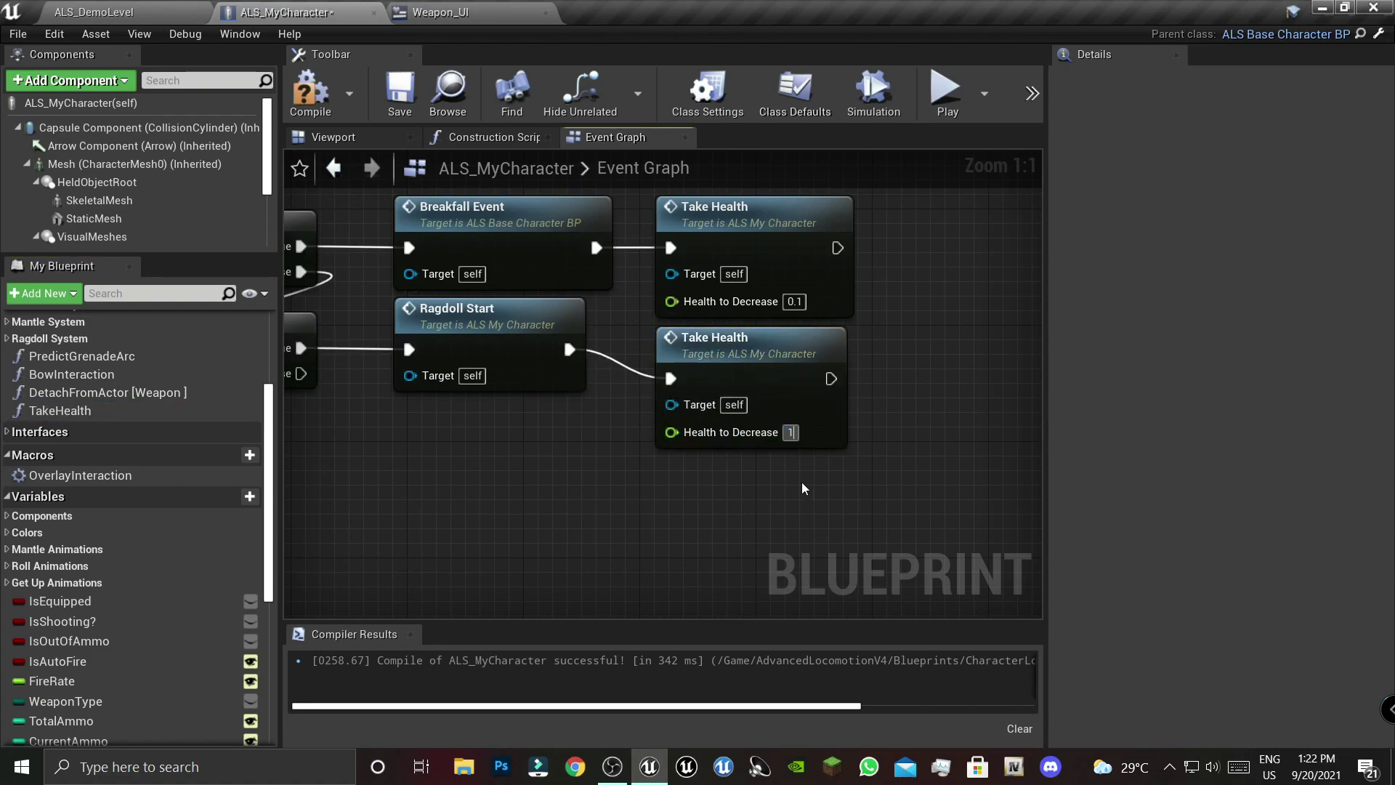
# - Recompile the character Blueprint and view the whole landing logic
pyautogui.click(310, 91)
pyautogui.scroll(-4, 436, 457)
pyautogui.moveTo(538, 270); pyautogui.dragTo(866, 263, button='right')
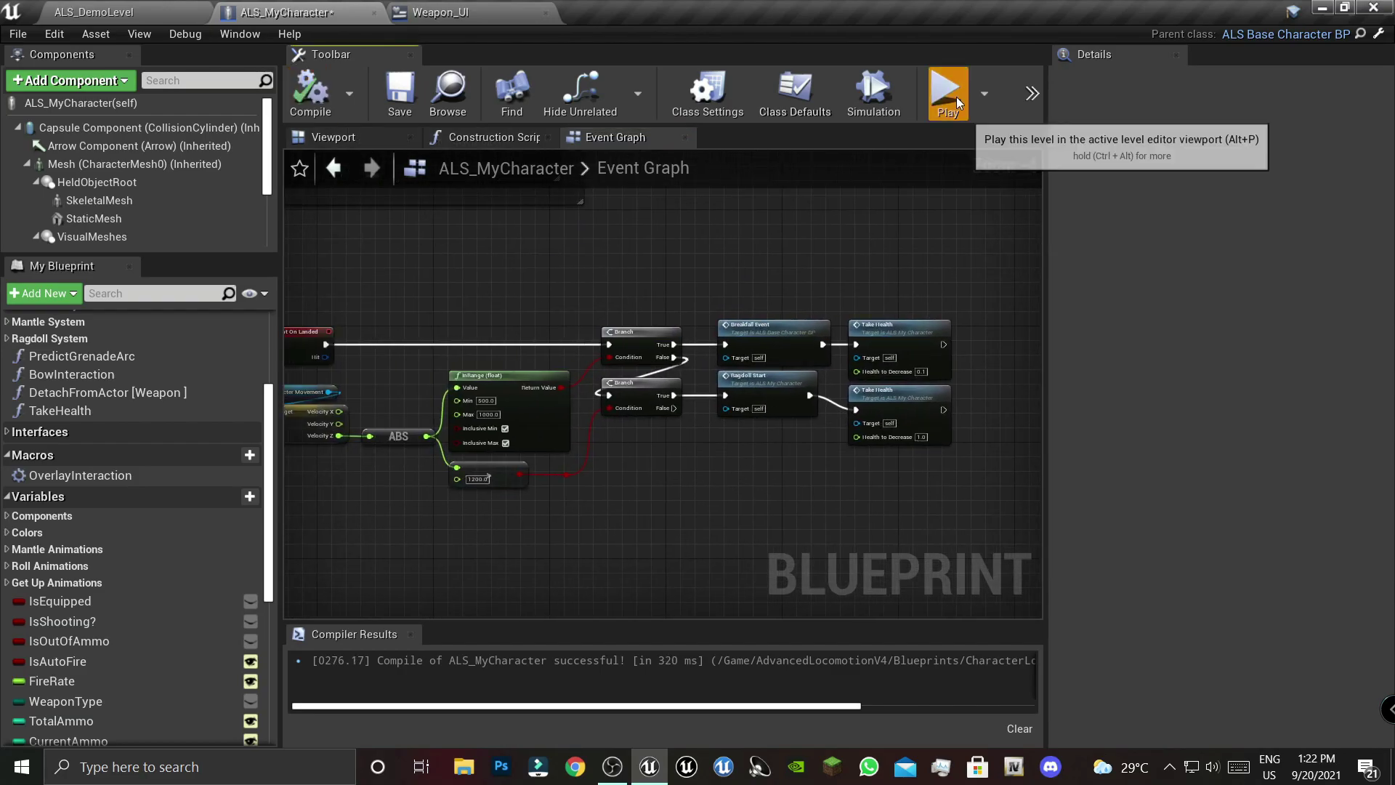
pyautogui.click(946, 91)
pyautogui.press('Tab')
pyautogui.press('w')
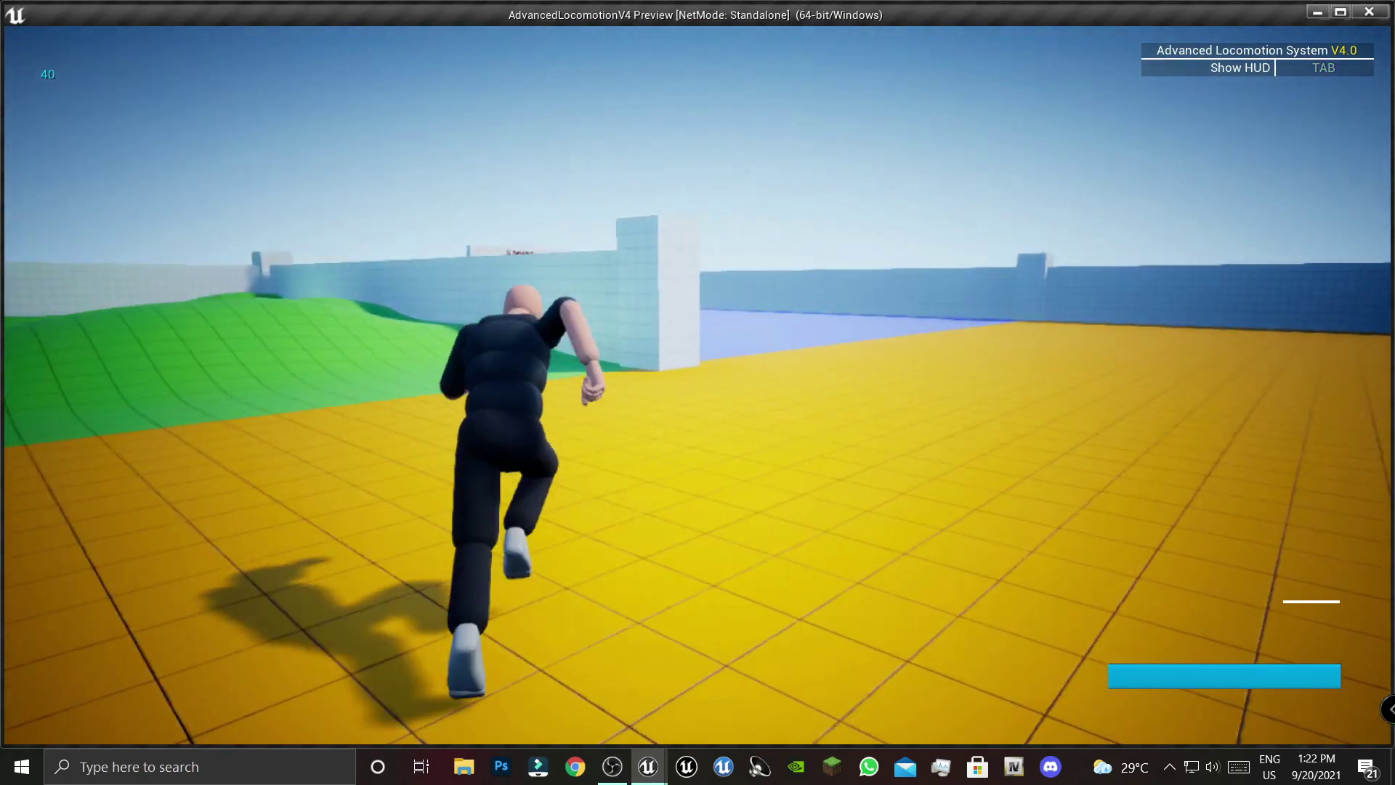
pyautogui.press('space')
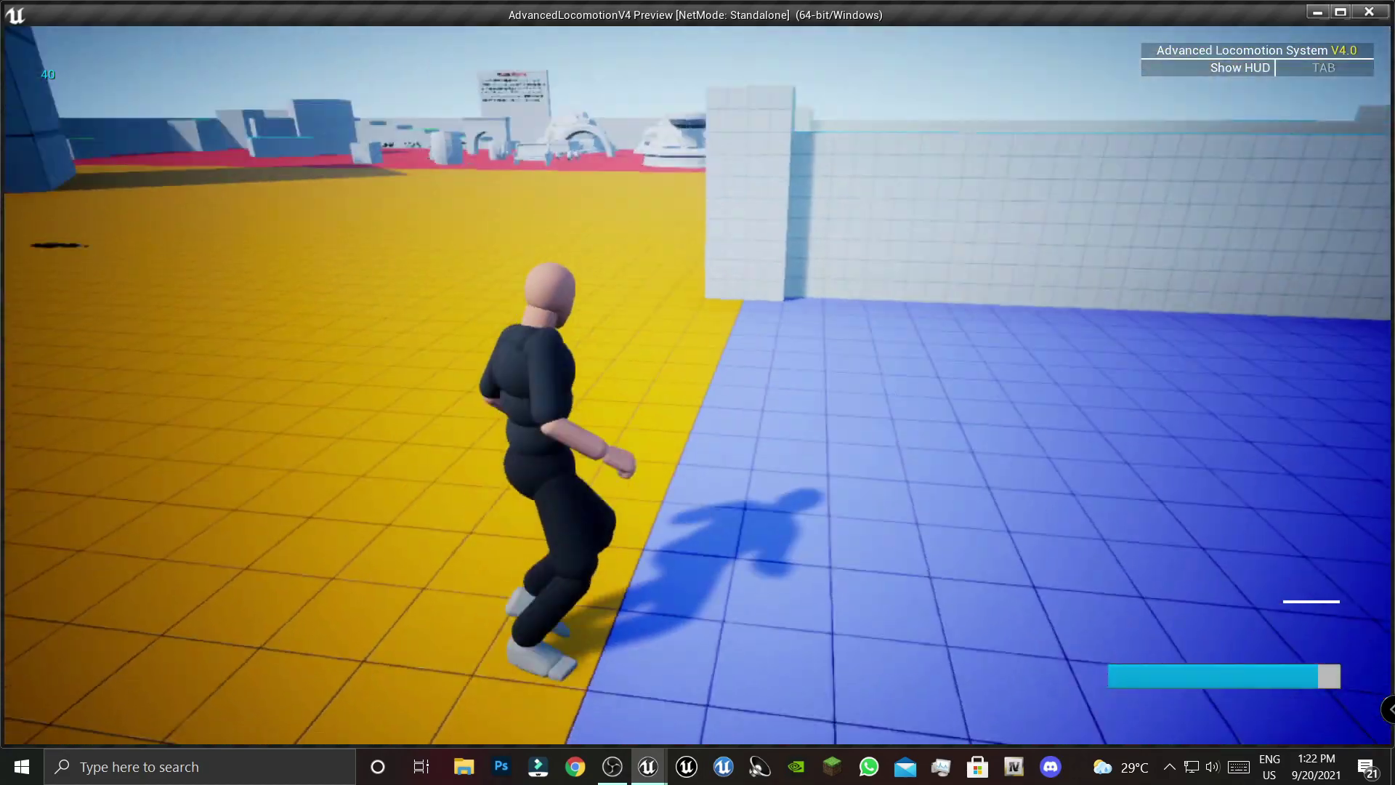
pyautogui.press('space')
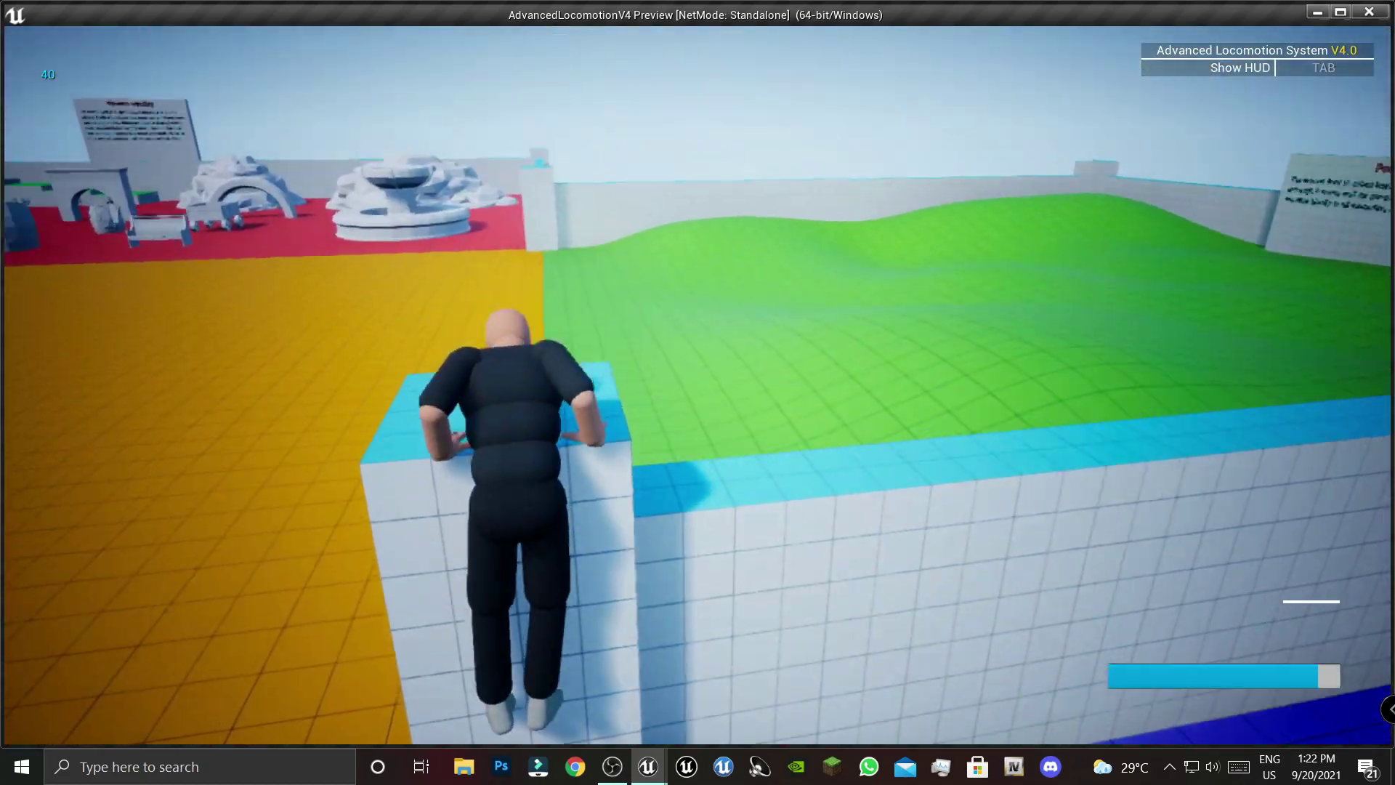
pyautogui.press('space')
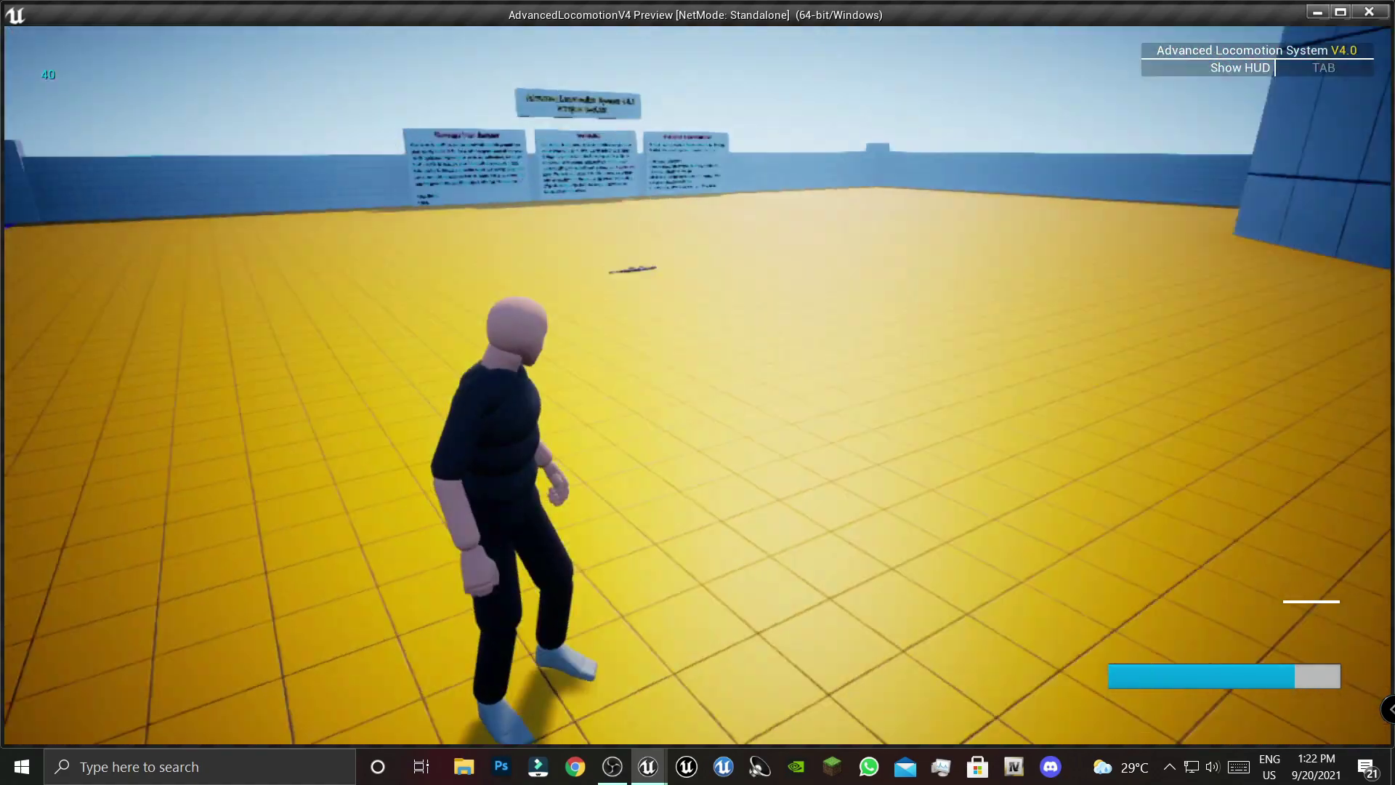
pyautogui.press('Escape')
pyautogui.scroll(4, 724, 373)
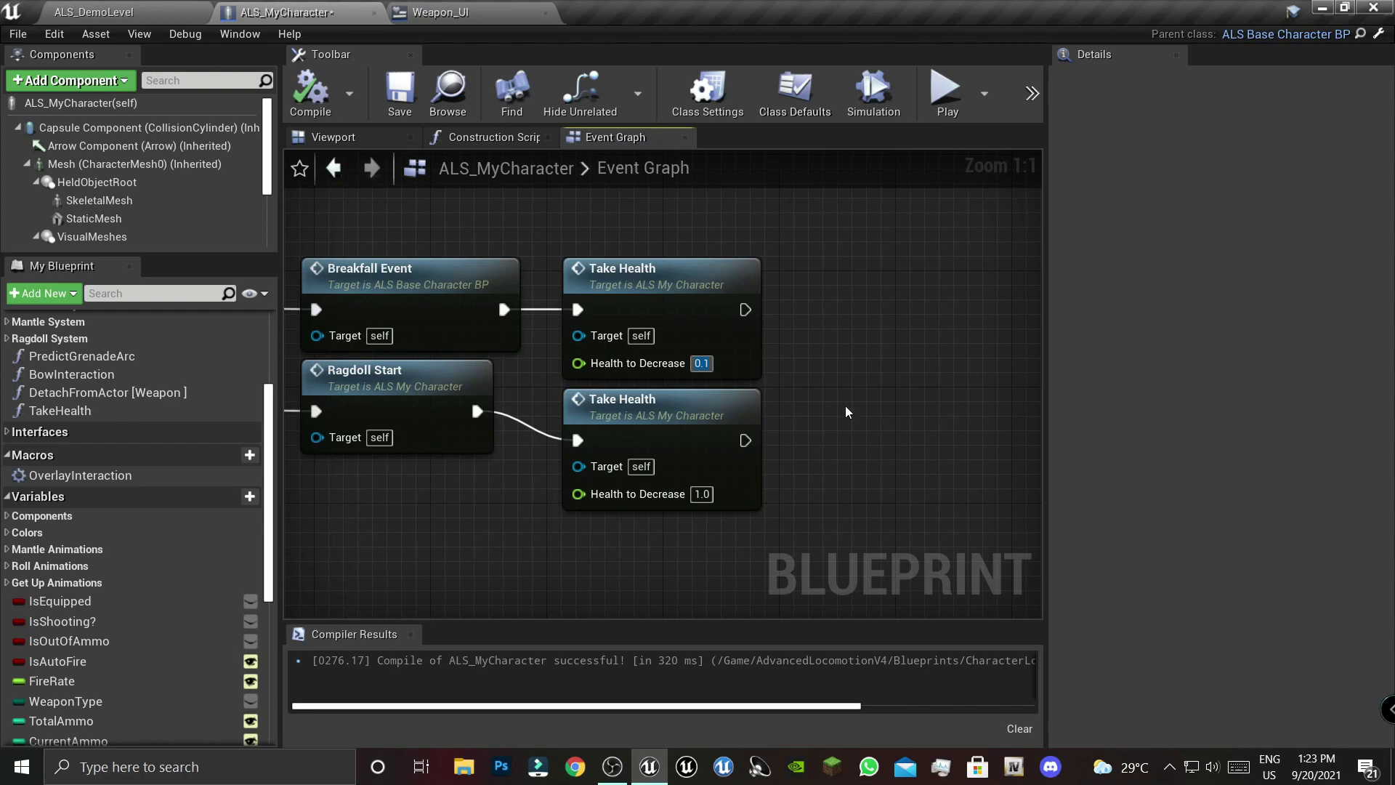
# - Change the Breakfall Take Health value to 0.06 and recompile
pyautogui.write('.0')
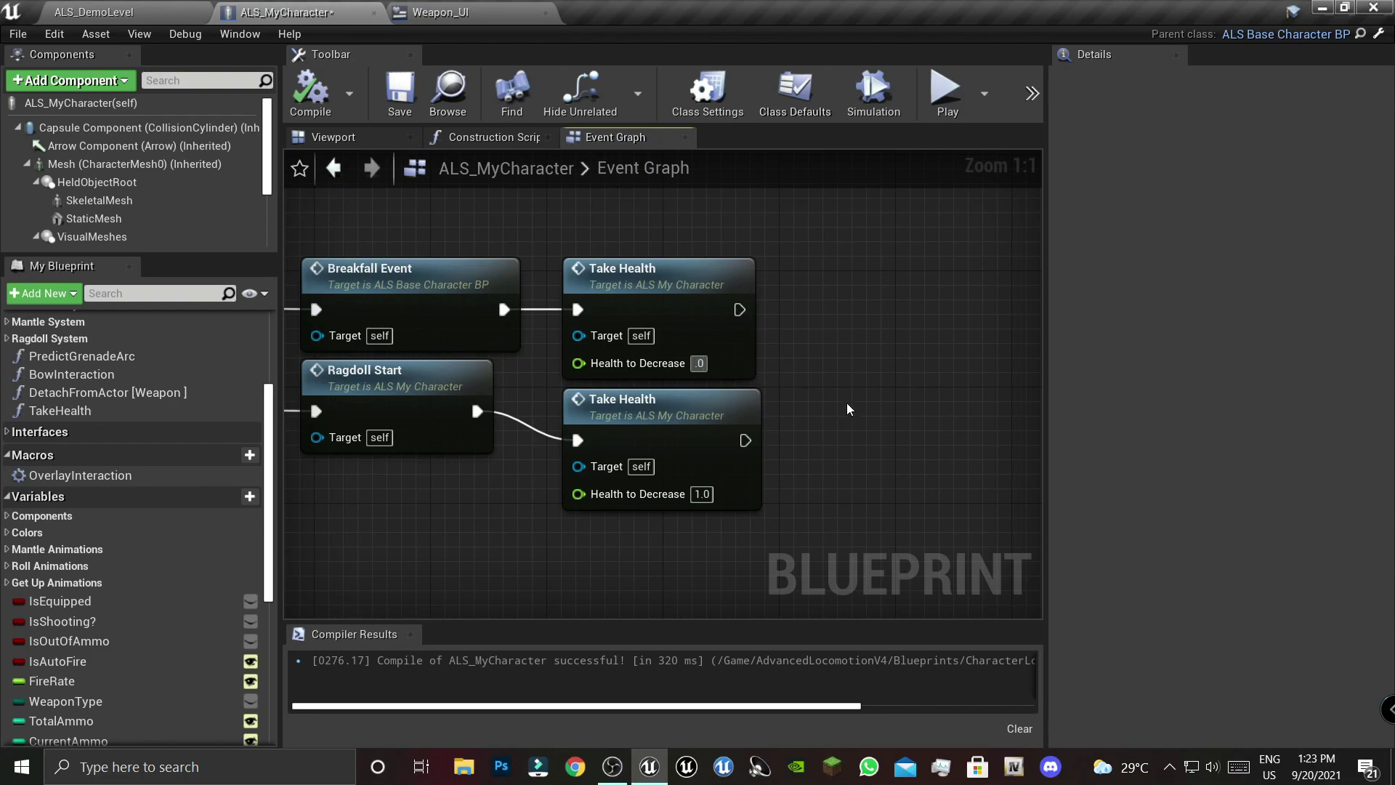
pyautogui.write('6')
pyautogui.press('Return')
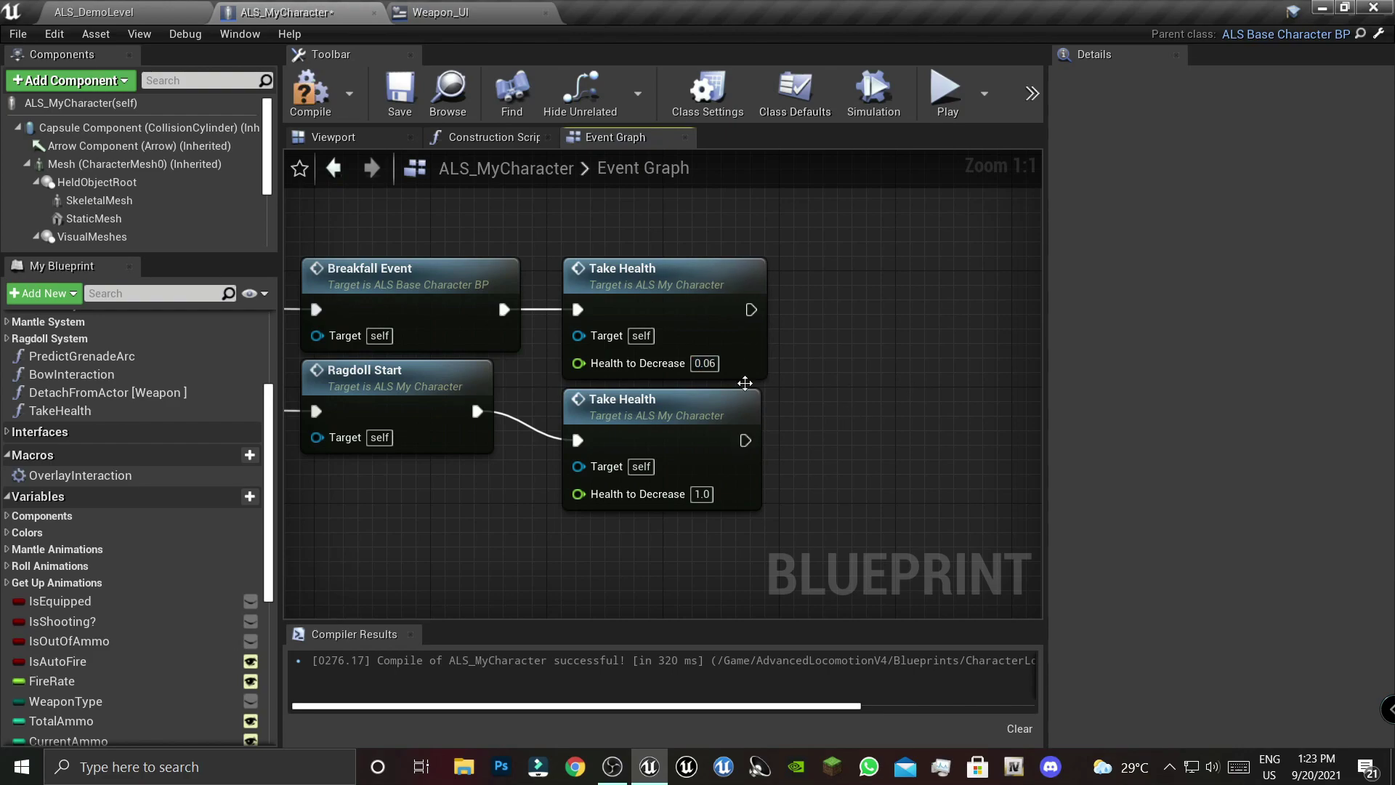
pyautogui.click(309, 91)
# - Line up the lower Branch and Ragdoll Start nodes with Take Health
pyautogui.moveTo(741, 529); pyautogui.dragTo(1017, 493, button='right')
pyautogui.scroll(-3, 693, 491)
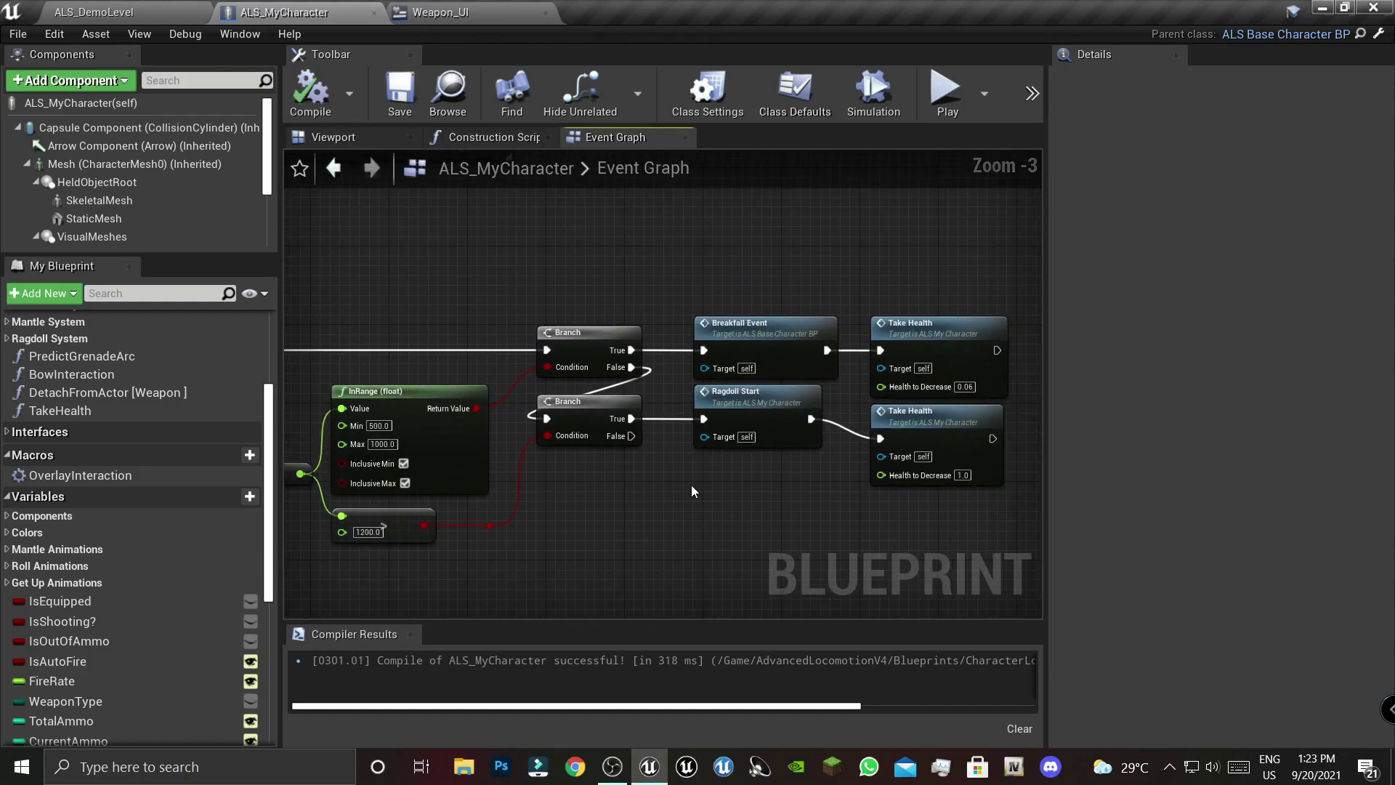
pyautogui.moveTo(660, 459); pyautogui.dragTo(583, 441, button='right')
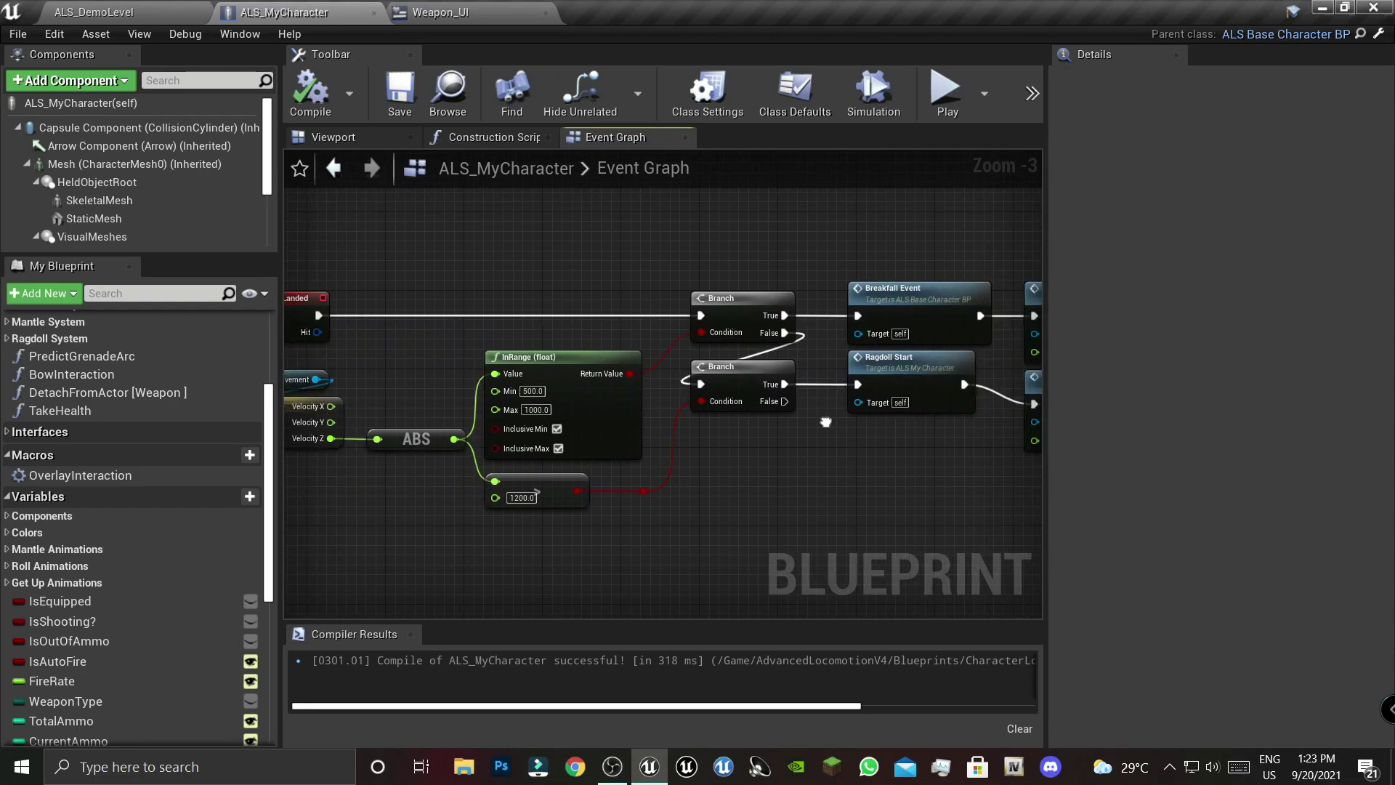
pyautogui.moveTo(583, 442)
pyautogui.mouseDown()
pyautogui.moveTo(755, 392)
pyautogui.moveTo(749, 382)
pyautogui.mouseUp()
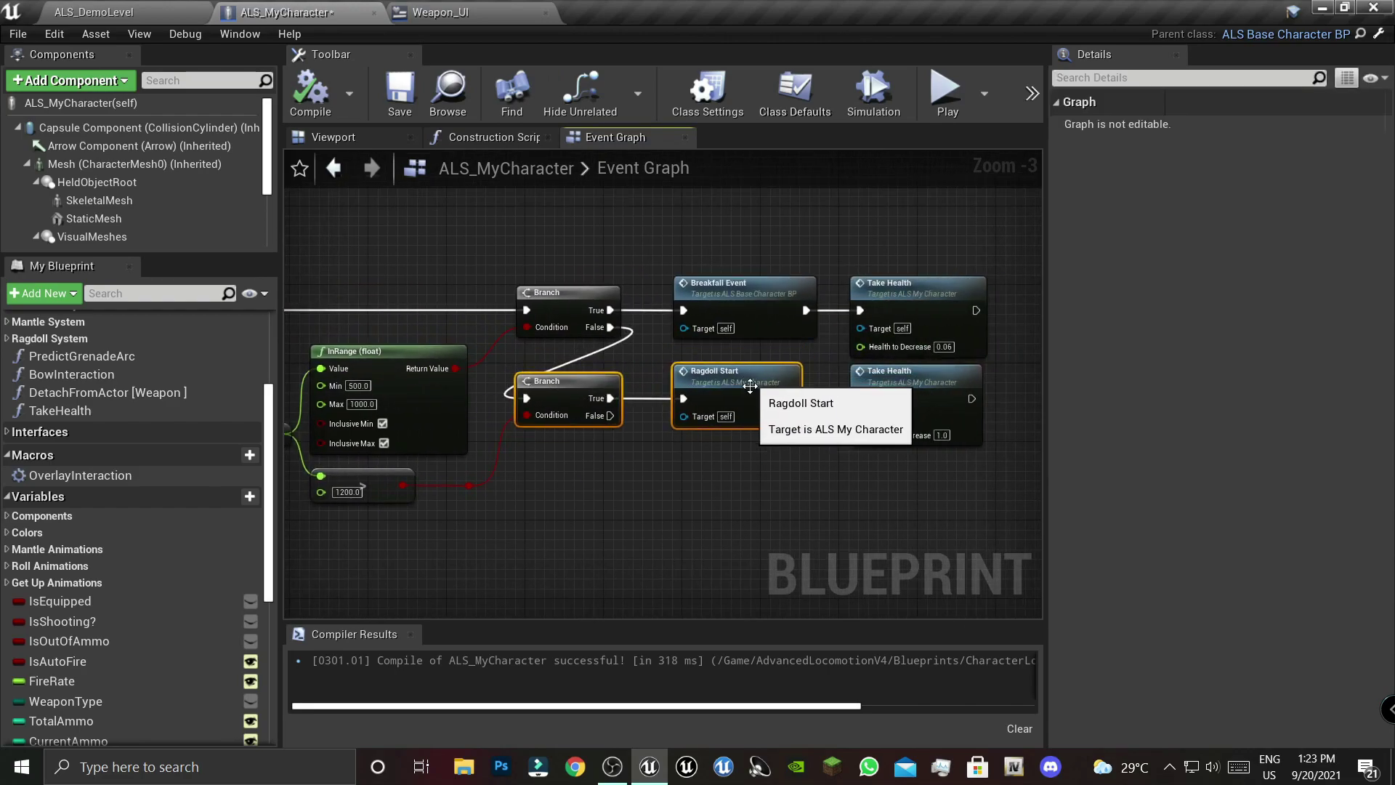
pyautogui.click(909, 480)
pyautogui.moveTo(910, 481); pyautogui.dragTo(863, 485, button='right')
# - Shift both Take Health nodes further right to leave empty space
pyautogui.scroll(3, 863, 486)
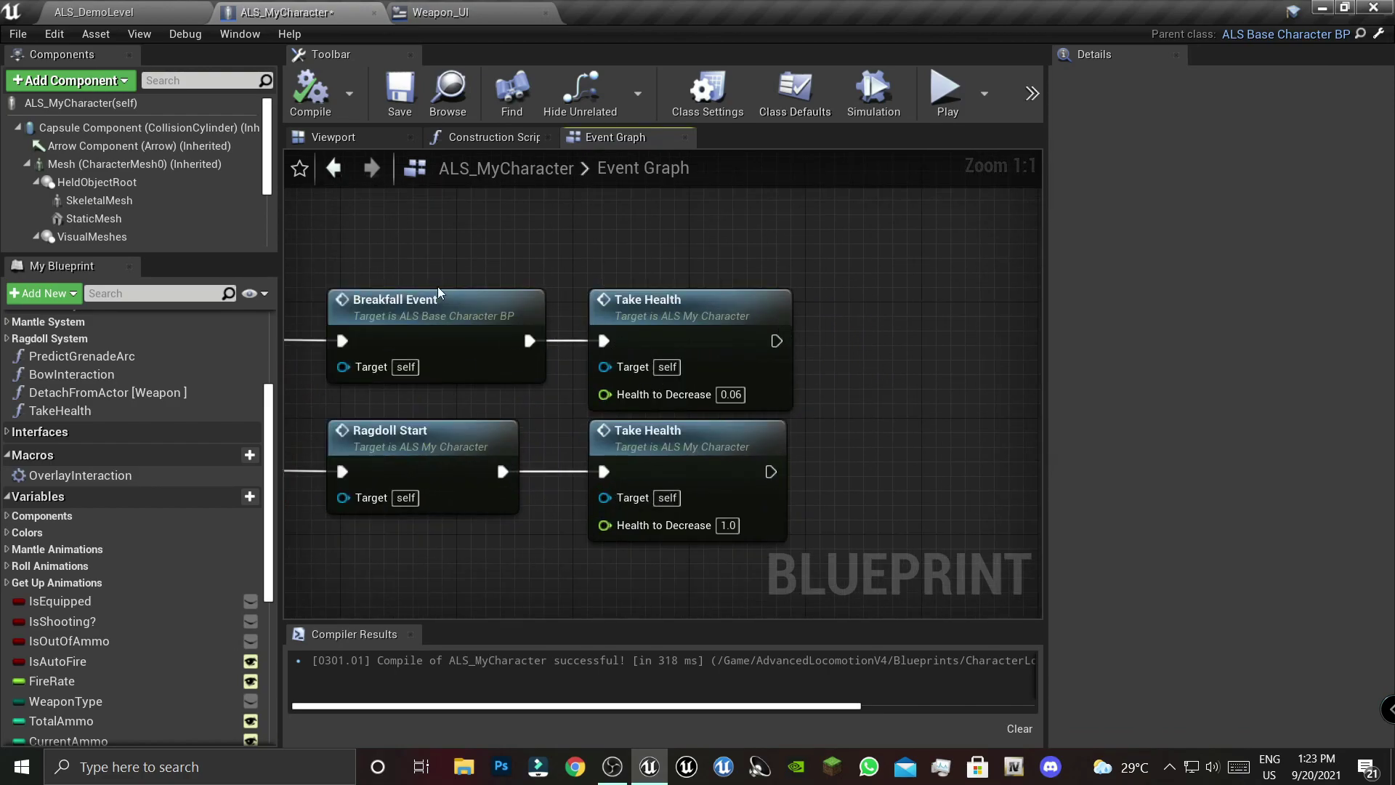
pyautogui.moveTo(675, 425); pyautogui.dragTo(605, 416, button='right')
pyautogui.click(605, 416)
pyautogui.keyDown('ctrl'); pyautogui.click(610, 320); pyautogui.keyUp('ctrl')
pyautogui.moveTo(610, 319); pyautogui.dragTo(911, 307)
pyautogui.click(457, 605)
pyautogui.moveTo(457, 604); pyautogui.dragTo(521, 487, button='right')
pyautogui.rightClick(521, 486)
# - Add a Get Player Camera Manager node to the graph
pyautogui.write('get player')
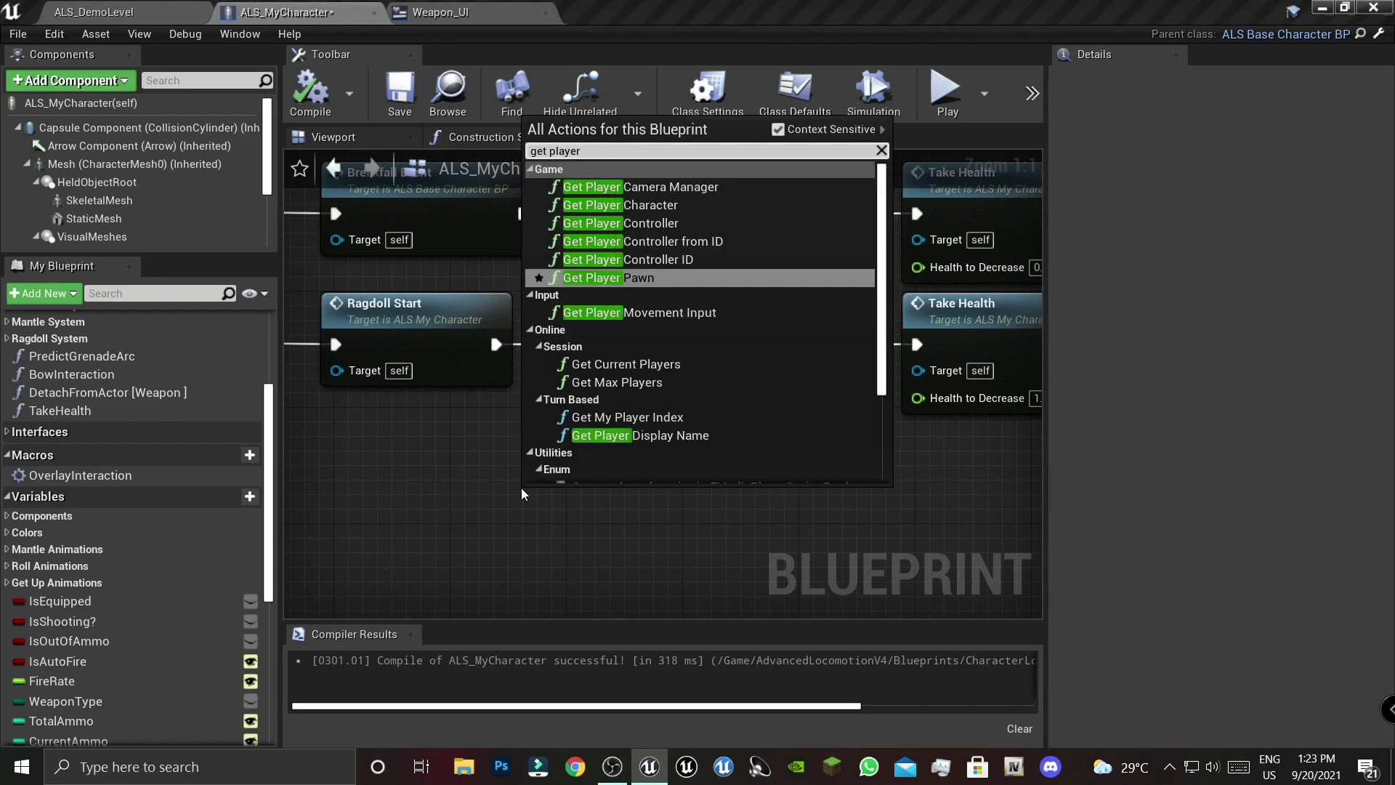
pyautogui.write(' ca')
pyautogui.click(686, 189)
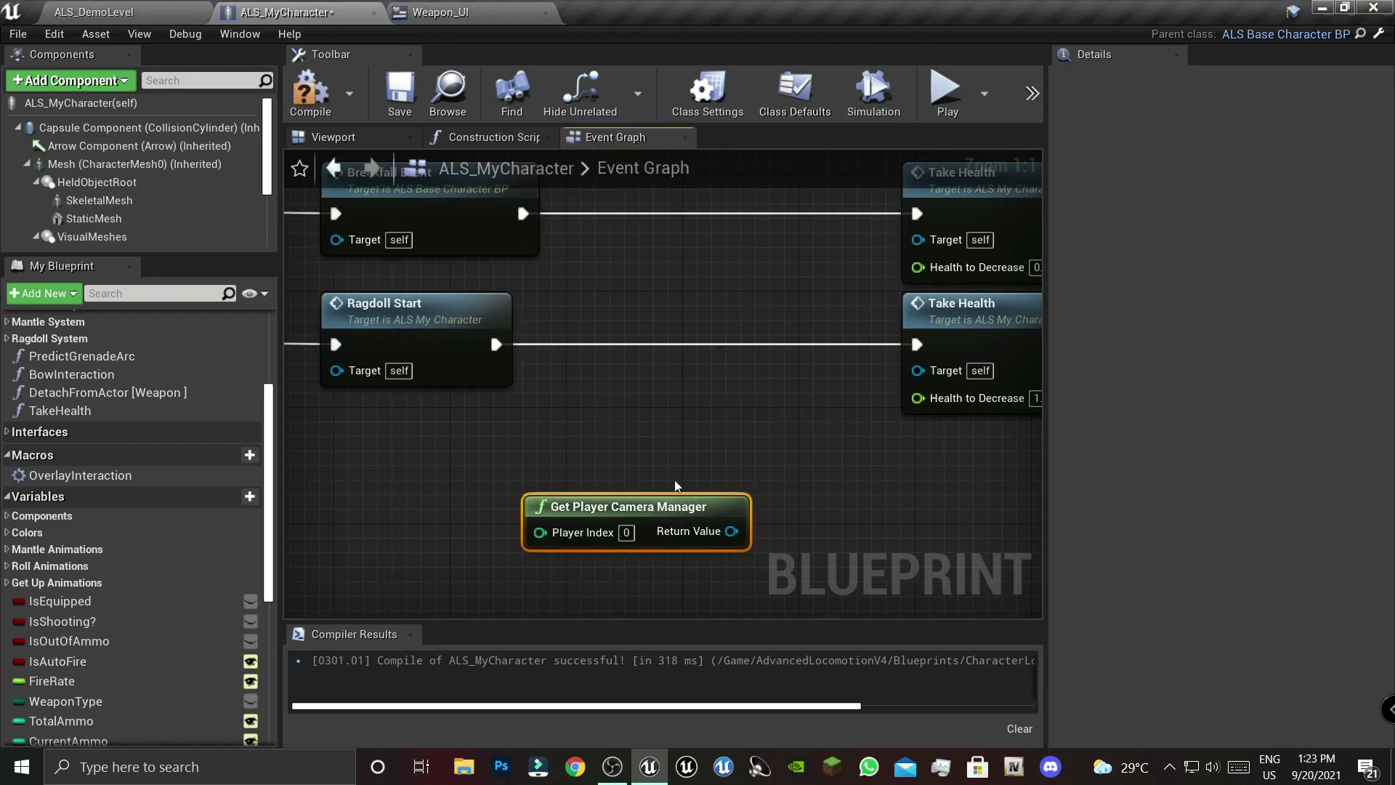
pyautogui.moveTo(674, 480); pyautogui.dragTo(776, 487, button='right')
pyautogui.moveTo(726, 506); pyautogui.dragTo(526, 427)
# - Add Start Matinee Camera Shake from the Return Value on the Breakfall execution line
pyautogui.moveTo(629, 451); pyautogui.dragTo(690, 455)
pyautogui.write('camera')
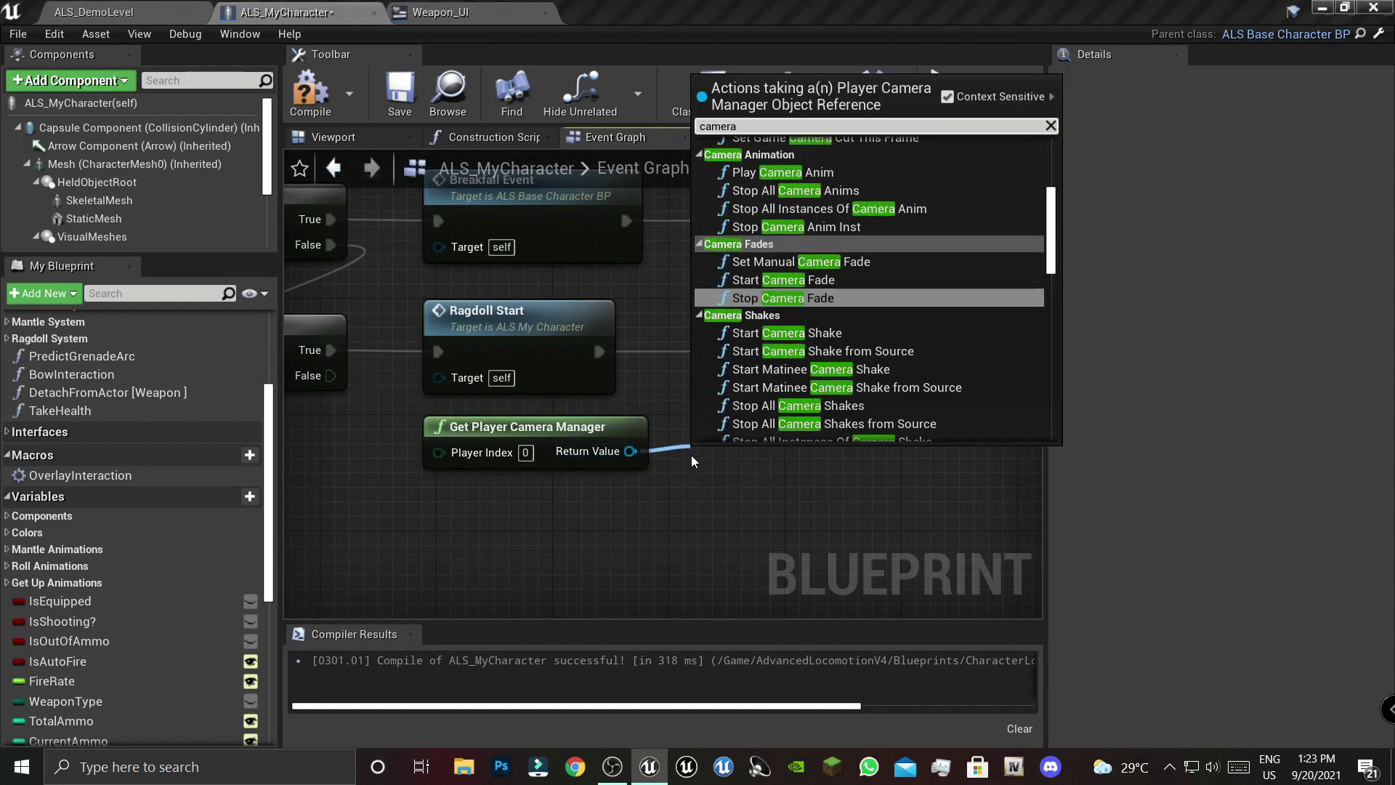
pyautogui.scroll(-4, 900, 341)
pyautogui.scroll(2, 871, 285)
pyautogui.scroll(1, 798, 243)
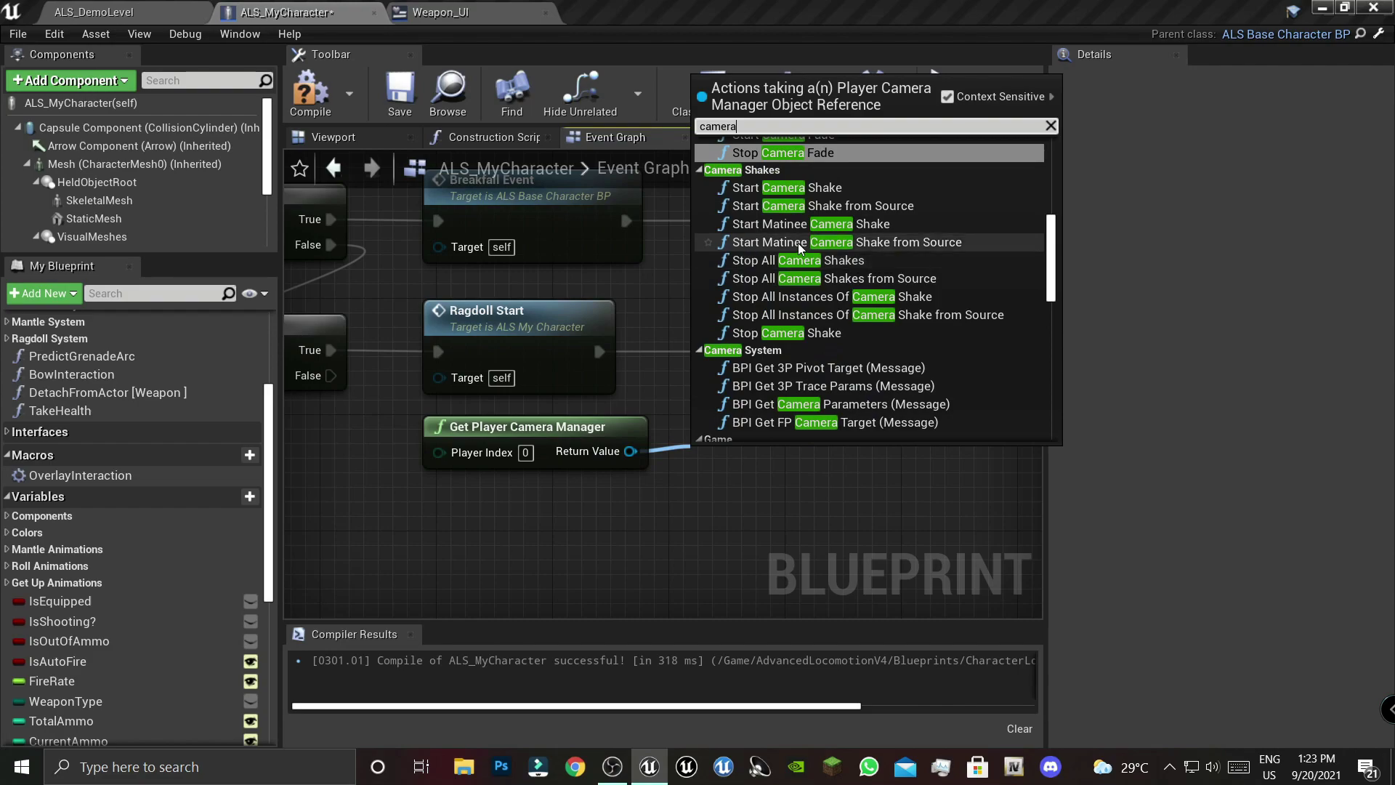
pyautogui.click(824, 225)
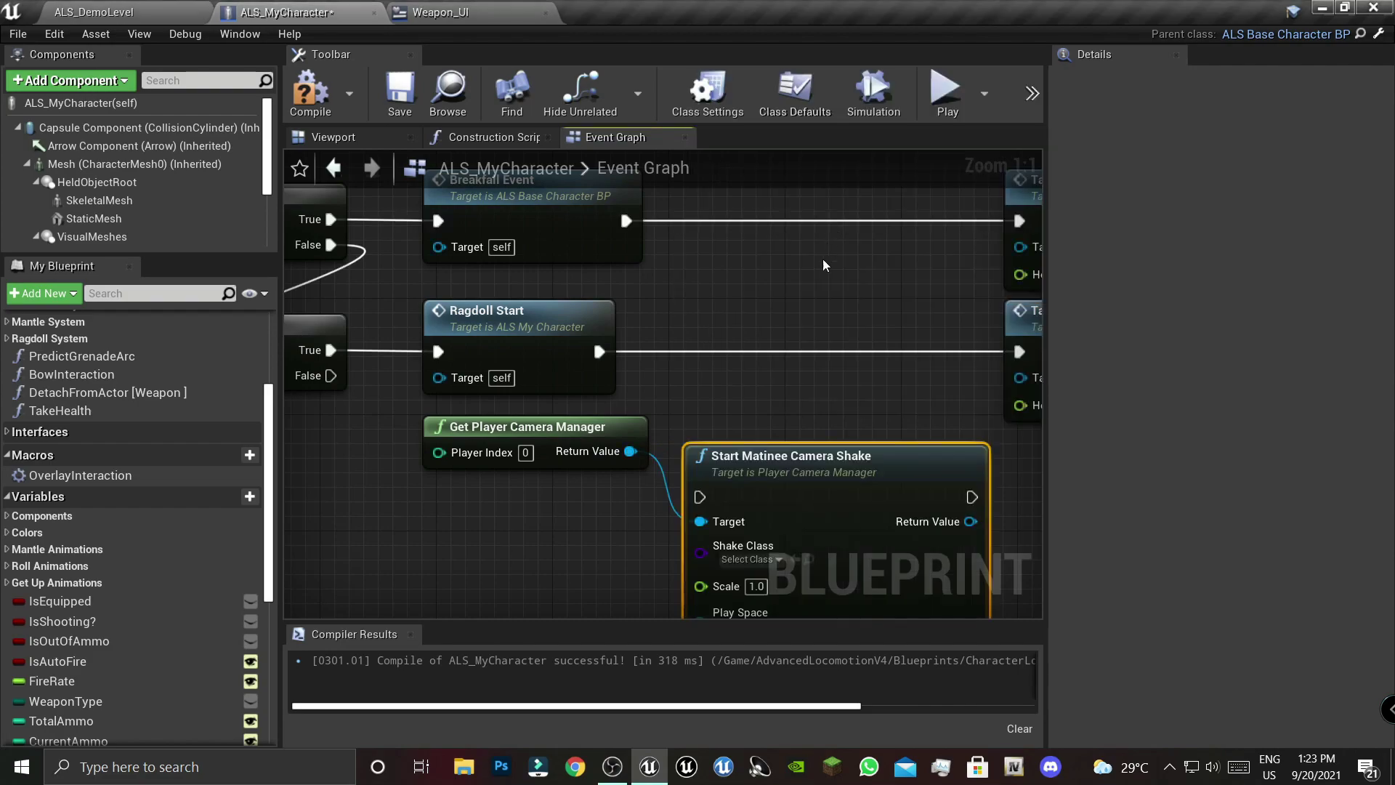
pyautogui.scroll(-3, 656, 436)
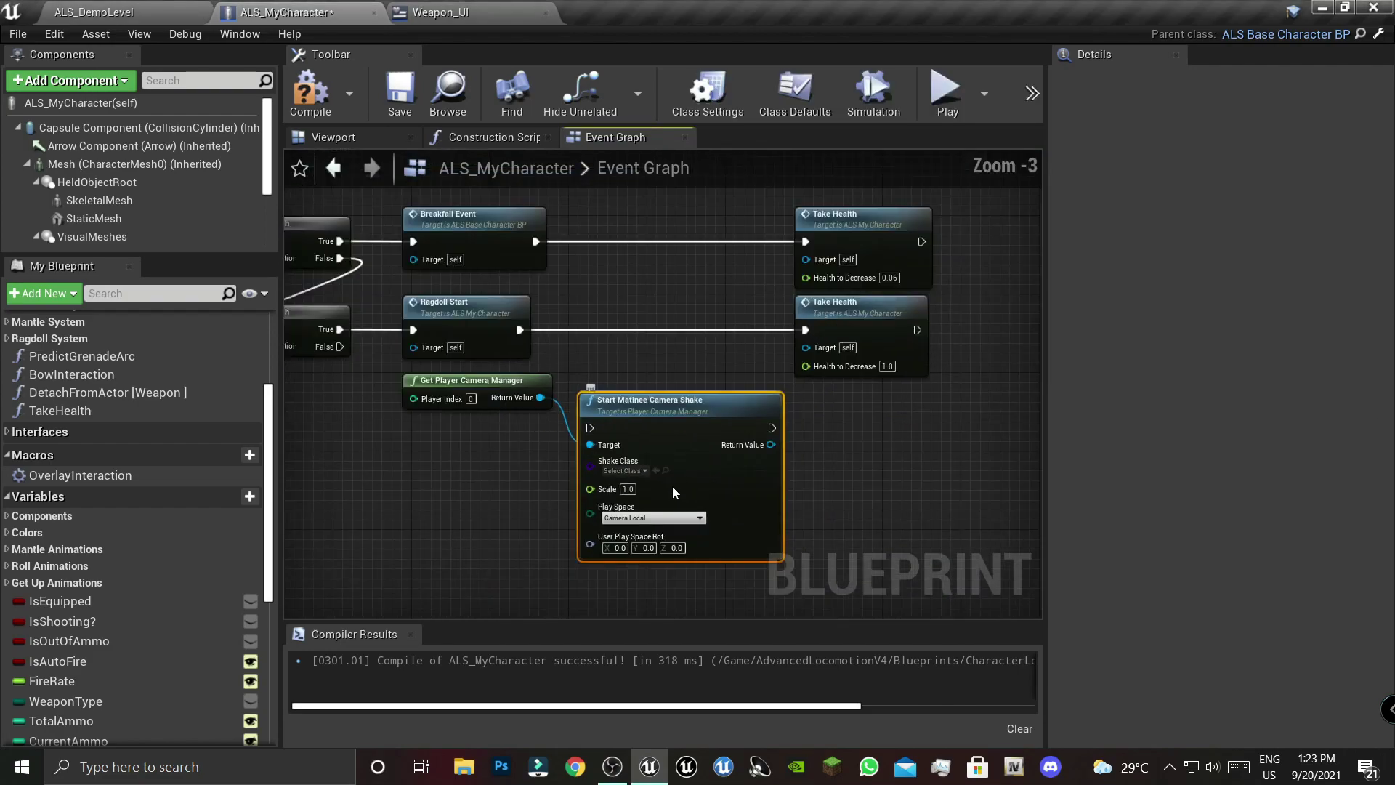
pyautogui.scroll(-1, 673, 486)
pyautogui.scroll(4, 645, 525)
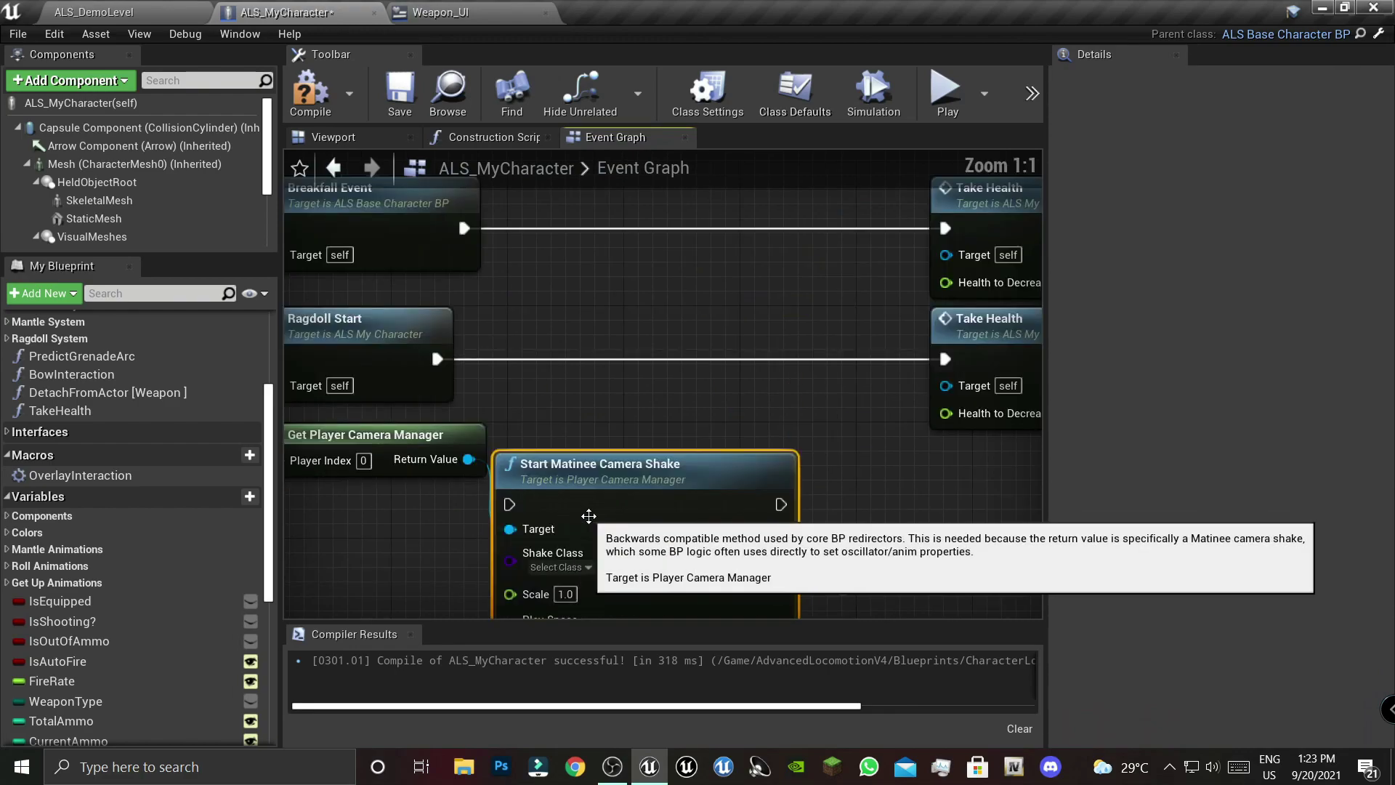
pyautogui.moveTo(645, 526); pyautogui.dragTo(630, 238, button='right')
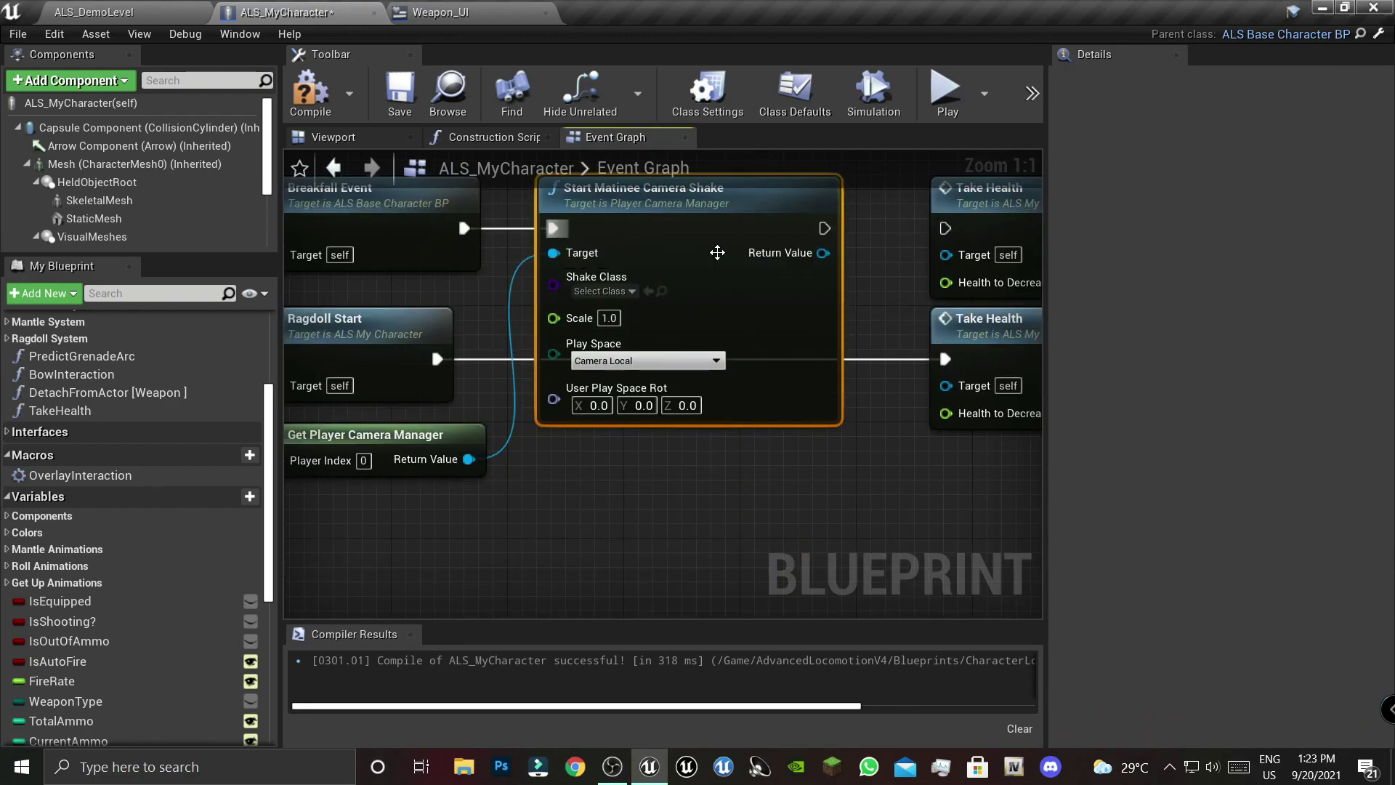
# - Make room for the shake: shift the Take Health nodes, tuck the camera manager beneath
pyautogui.moveTo(821, 229); pyautogui.dragTo(769, 288, button='right')
pyautogui.moveTo(908, 502); pyautogui.dragTo(938, 222)
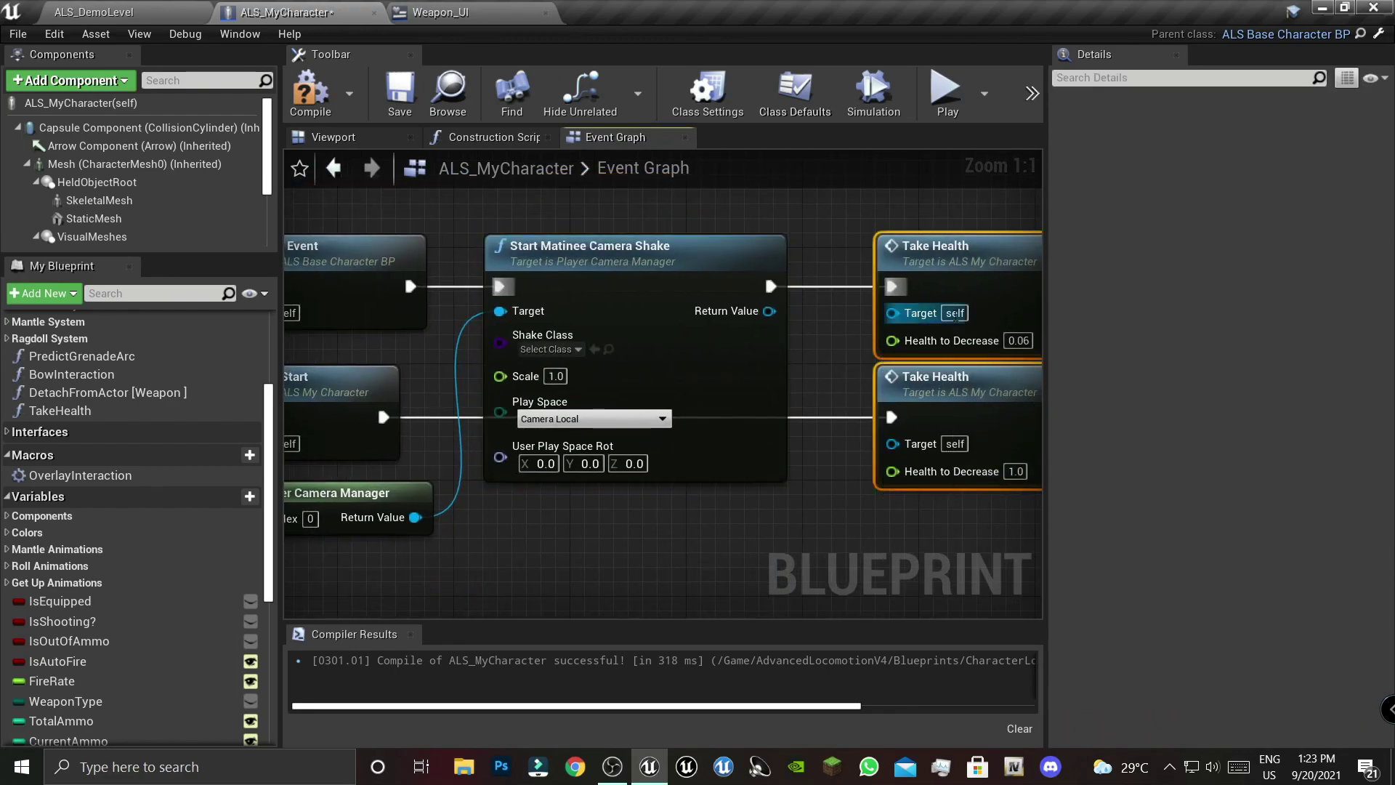
pyautogui.moveTo(987, 305); pyautogui.dragTo(953, 305)
pyautogui.moveTo(574, 537); pyautogui.dragTo(670, 504, button='right')
pyautogui.click(771, 473)
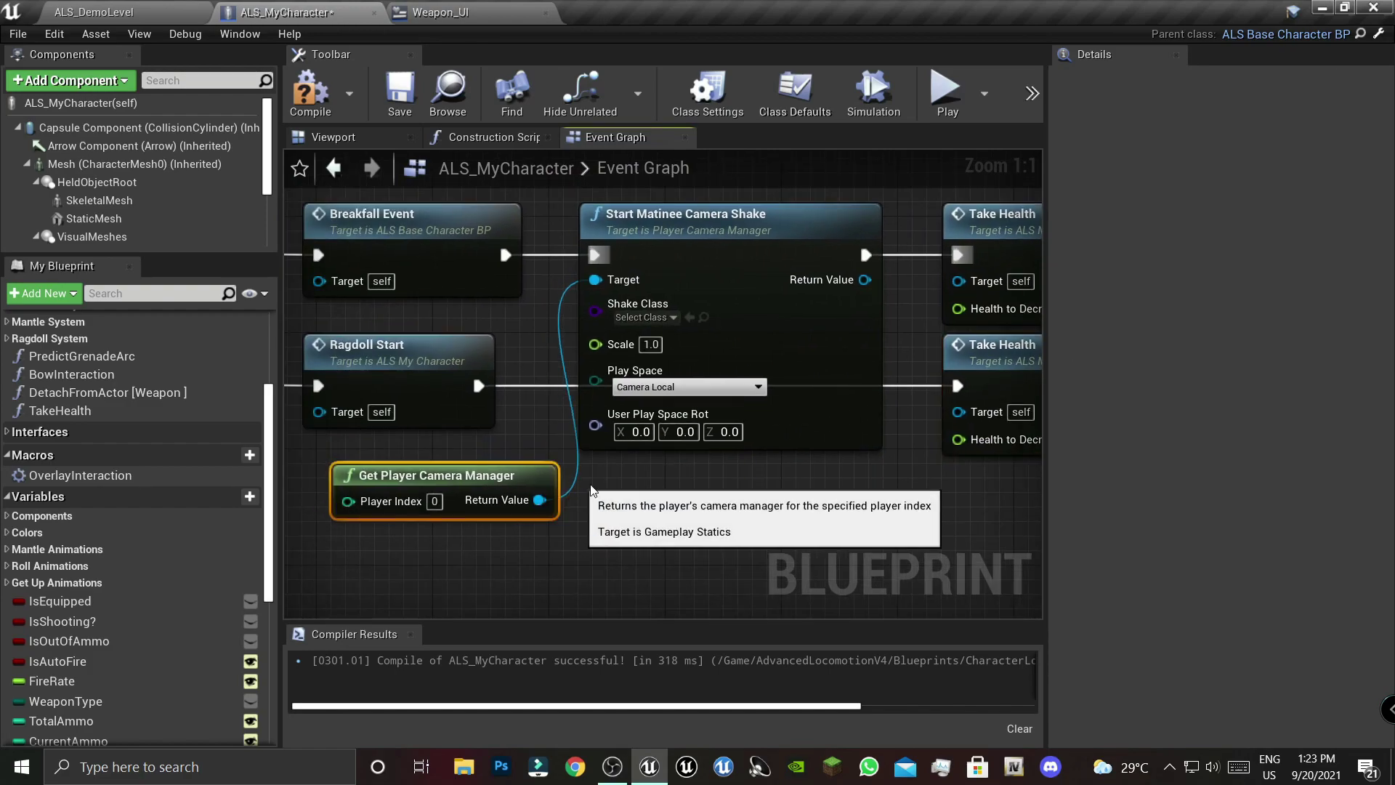
pyautogui.click(498, 395)
pyautogui.moveTo(498, 395); pyautogui.dragTo(503, 442, button='right')
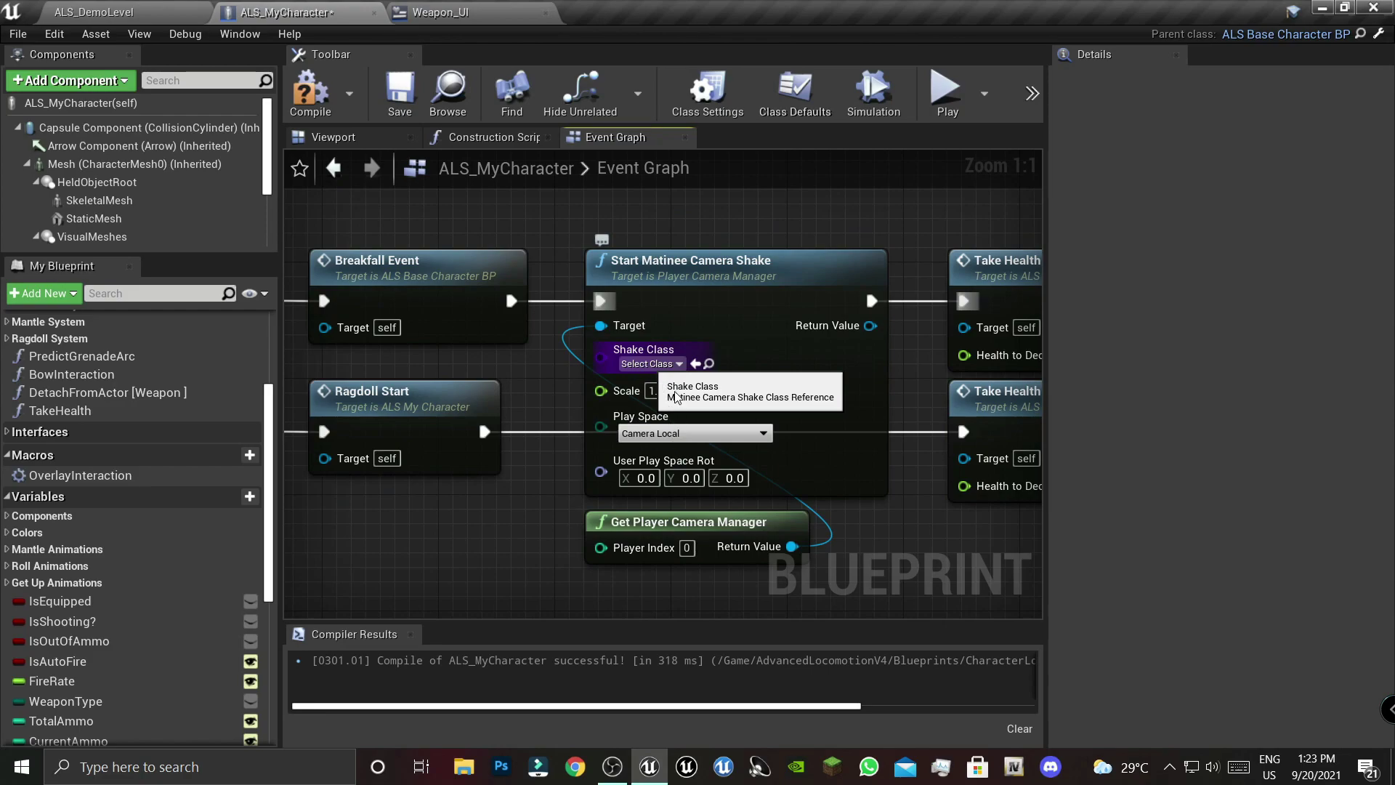
# - Set the Shake Class to FireCameraShake and start a play-test
pyautogui.click(649, 365)
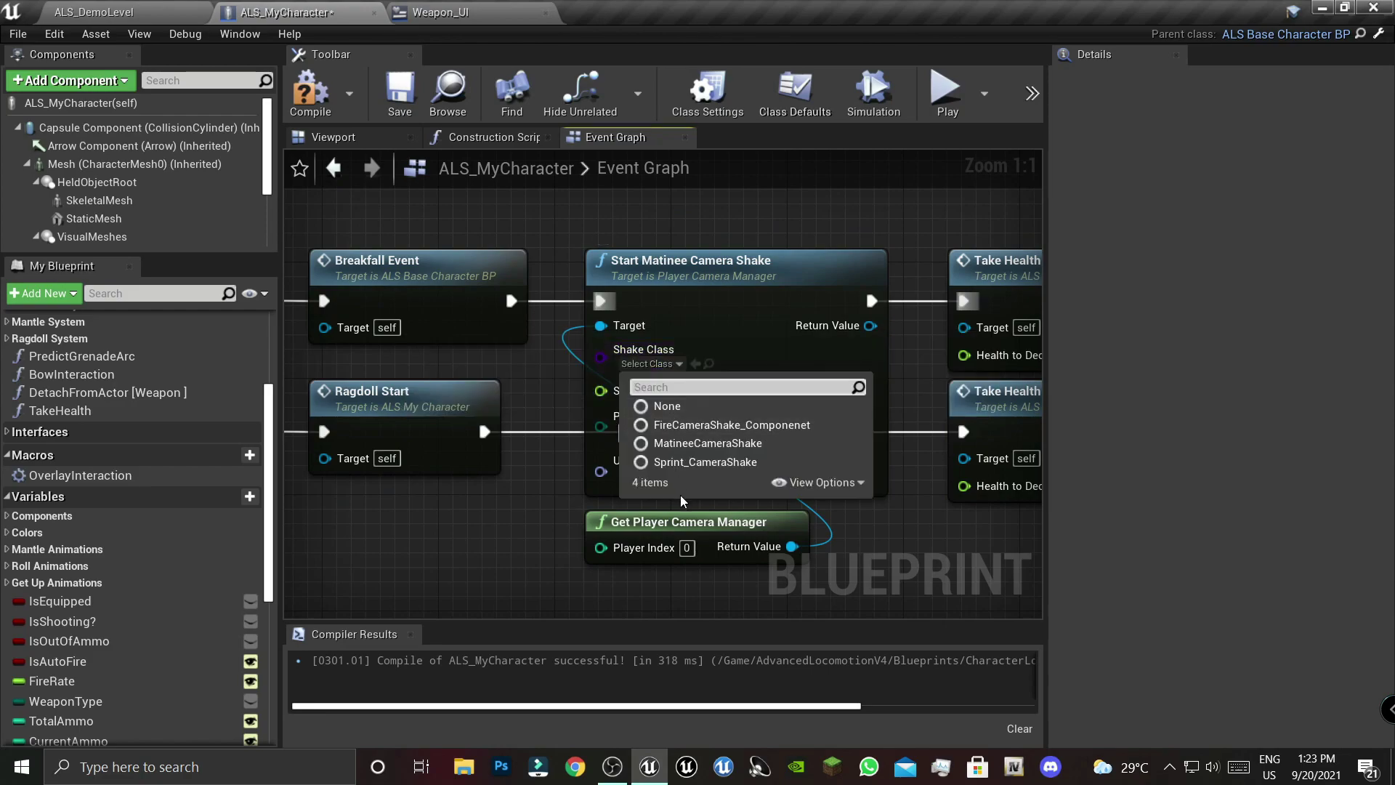
pyautogui.click(726, 426)
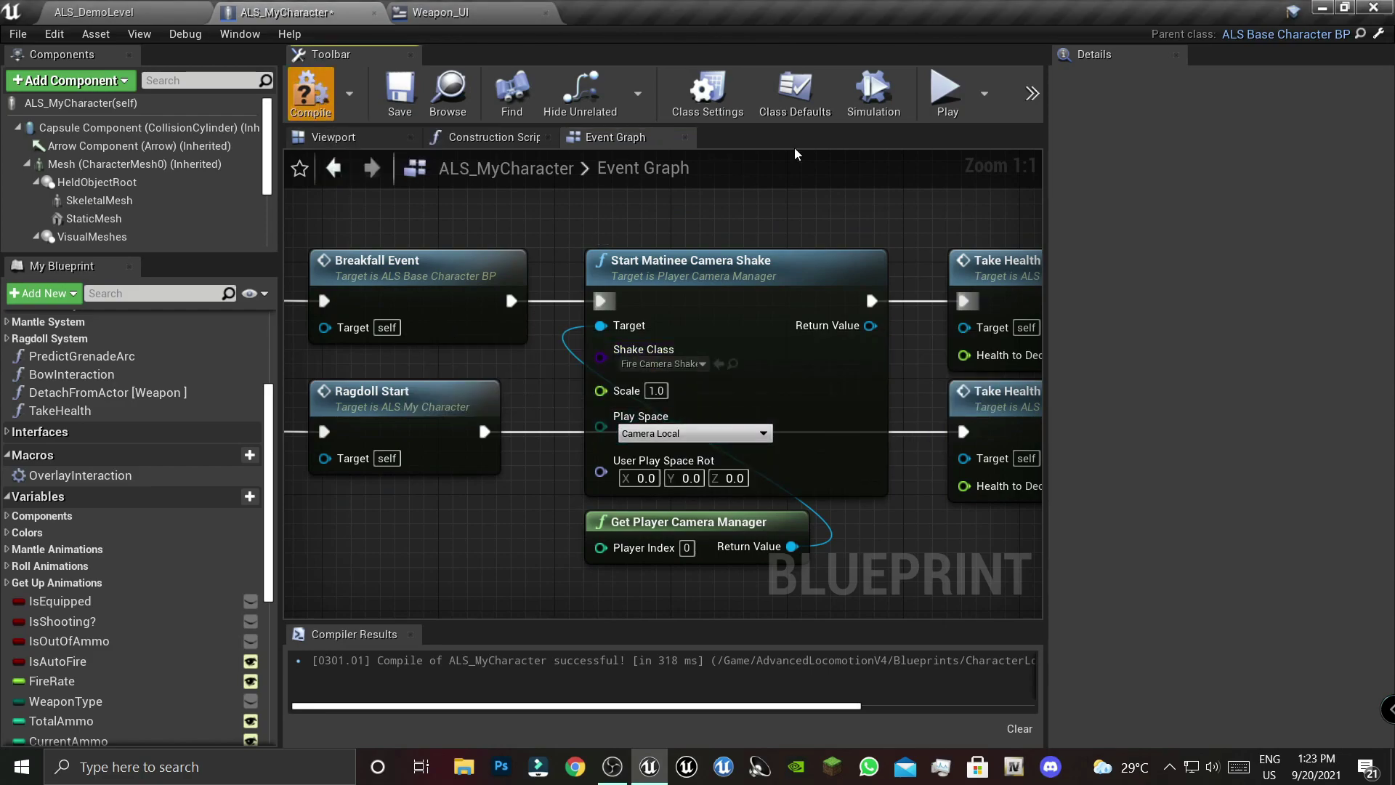
pyautogui.click(948, 94)
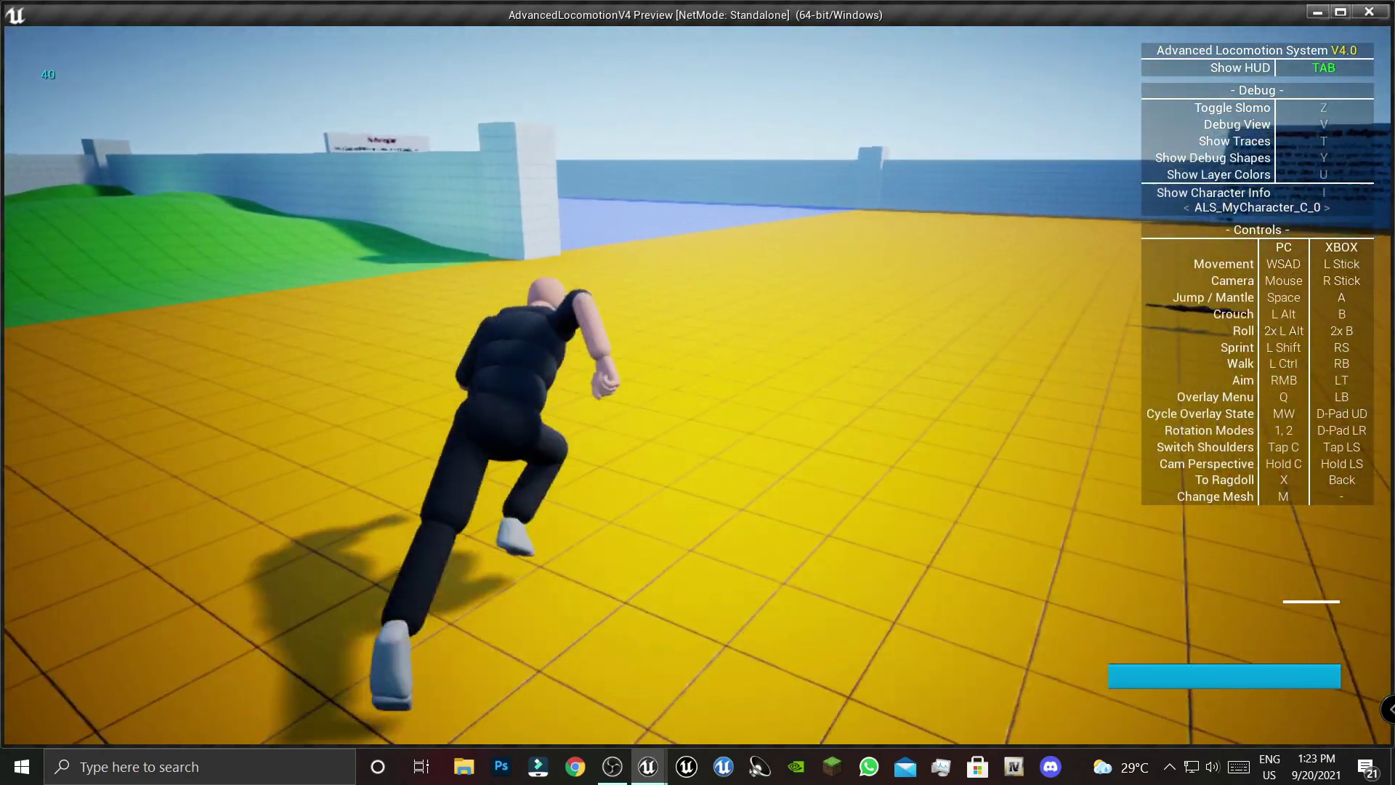
# - Run to a wall block, mantle onto it, jump off, then exit the play-test
pyautogui.press('w')
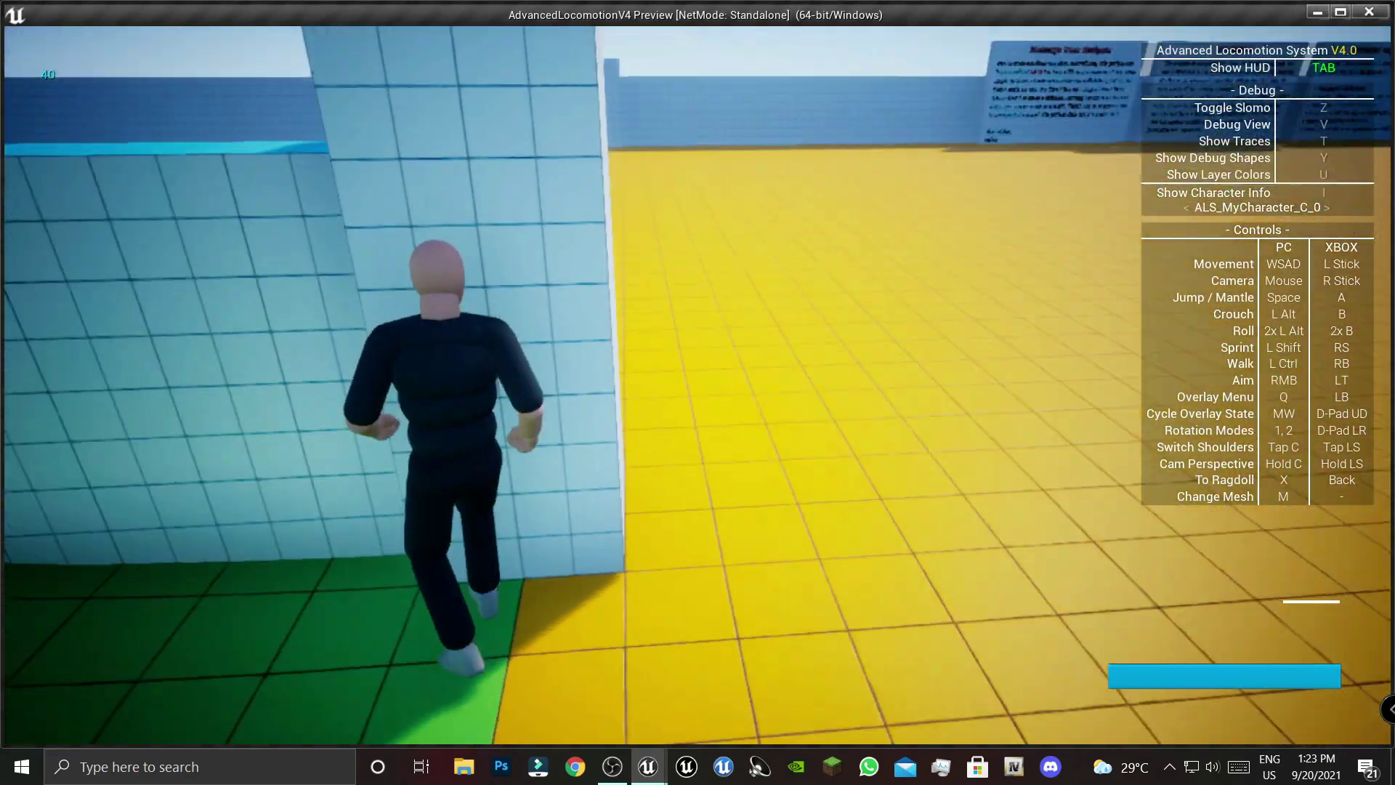
pyautogui.press('space')
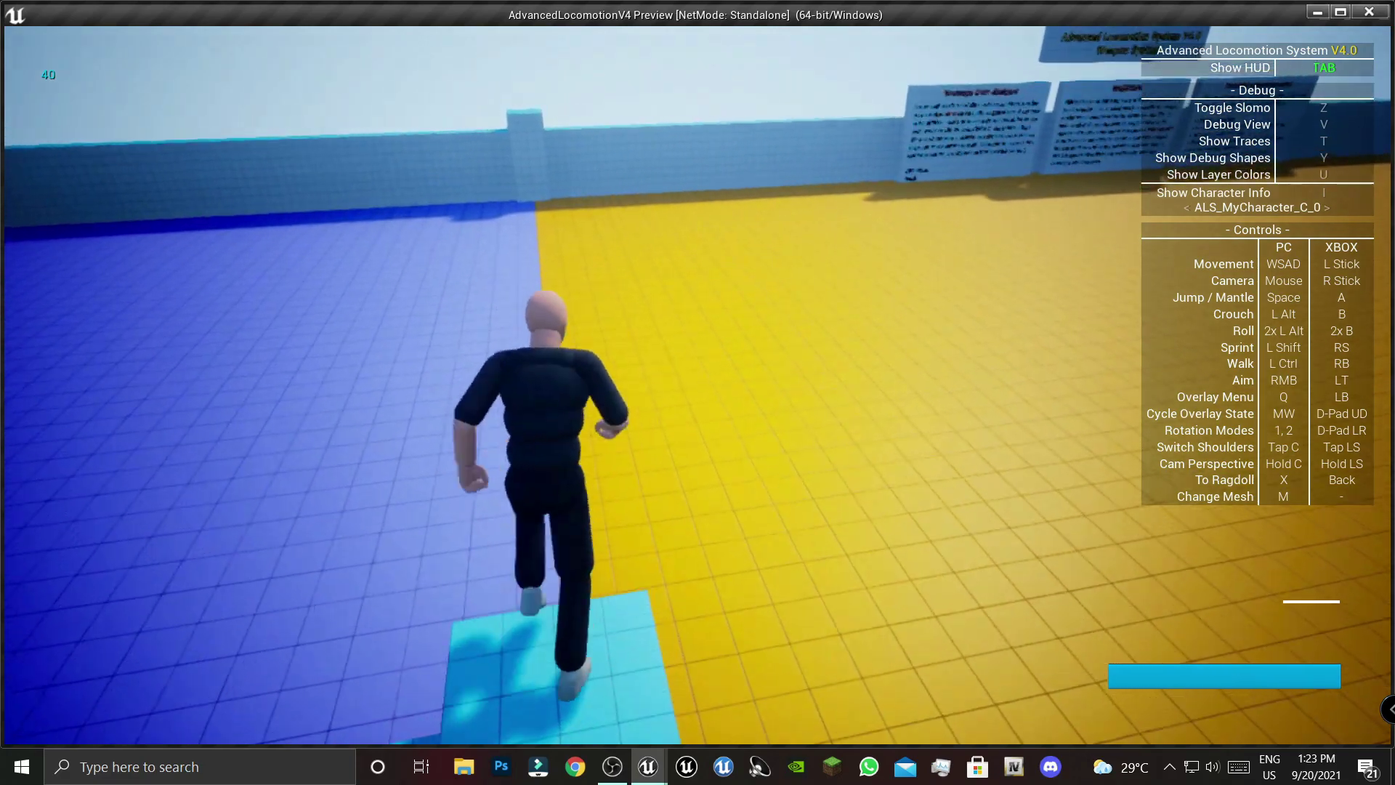
pyautogui.press('space')
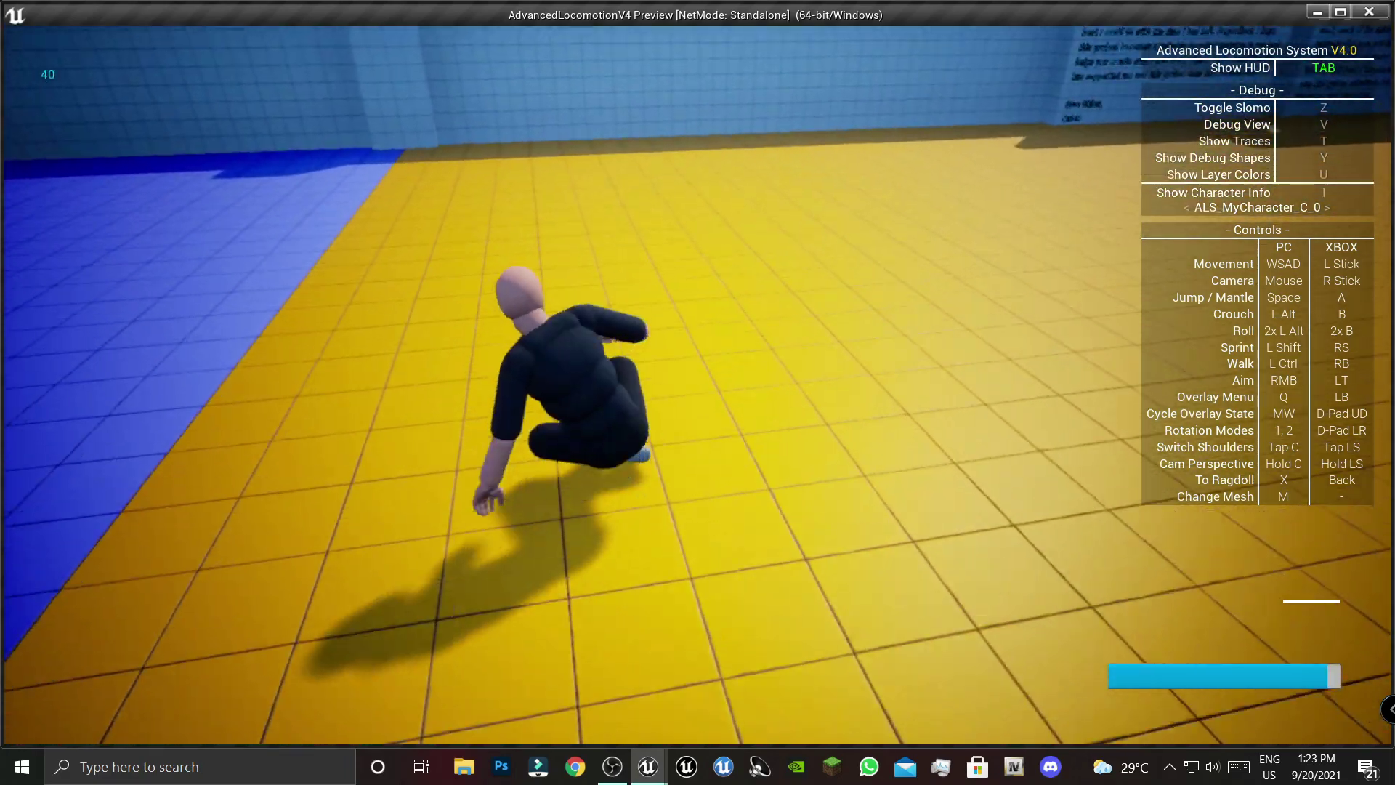
pyautogui.press('Escape')
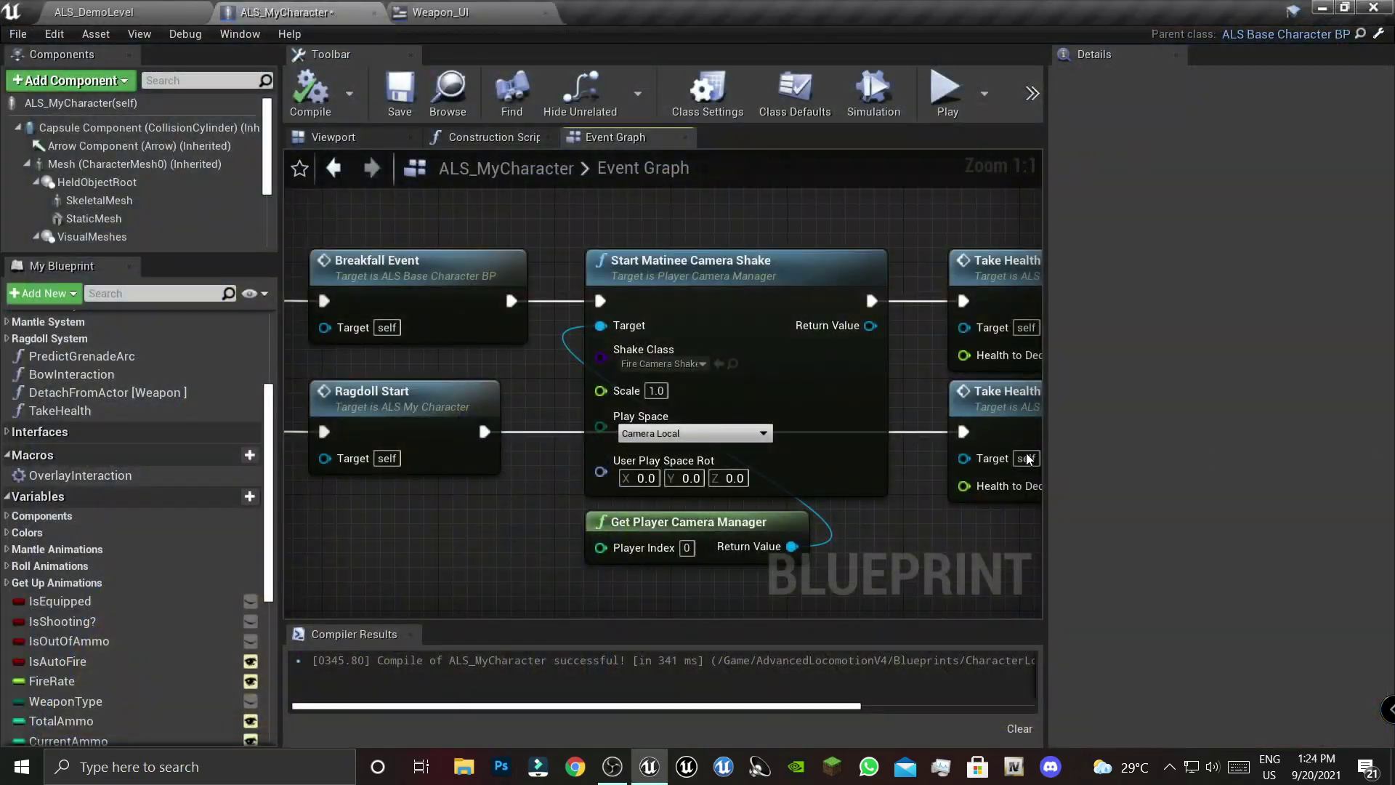
# - Set the camera shake Scale to 4.0 and play-test with the HUD hidden
pyautogui.click(656, 390)
pyautogui.write('4')
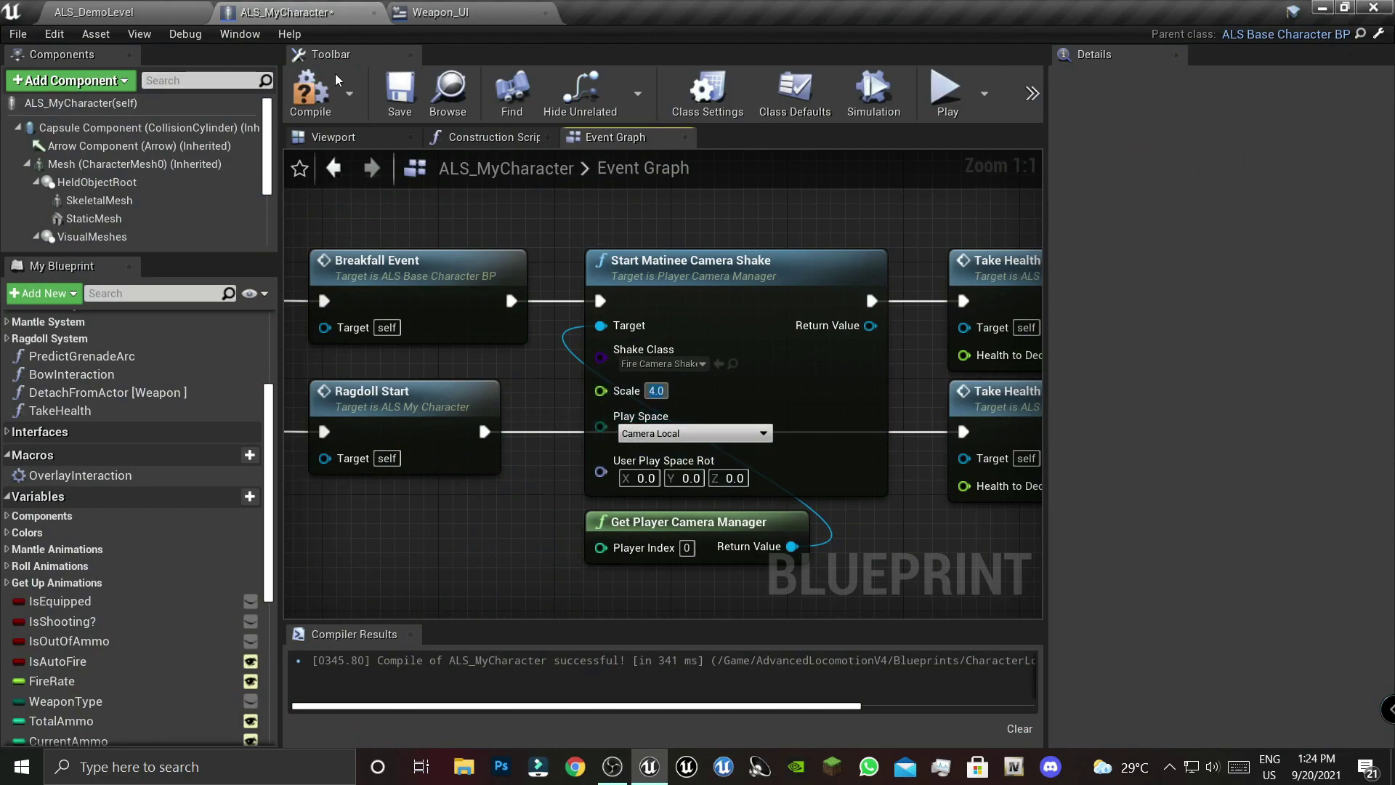
pyautogui.click(945, 91)
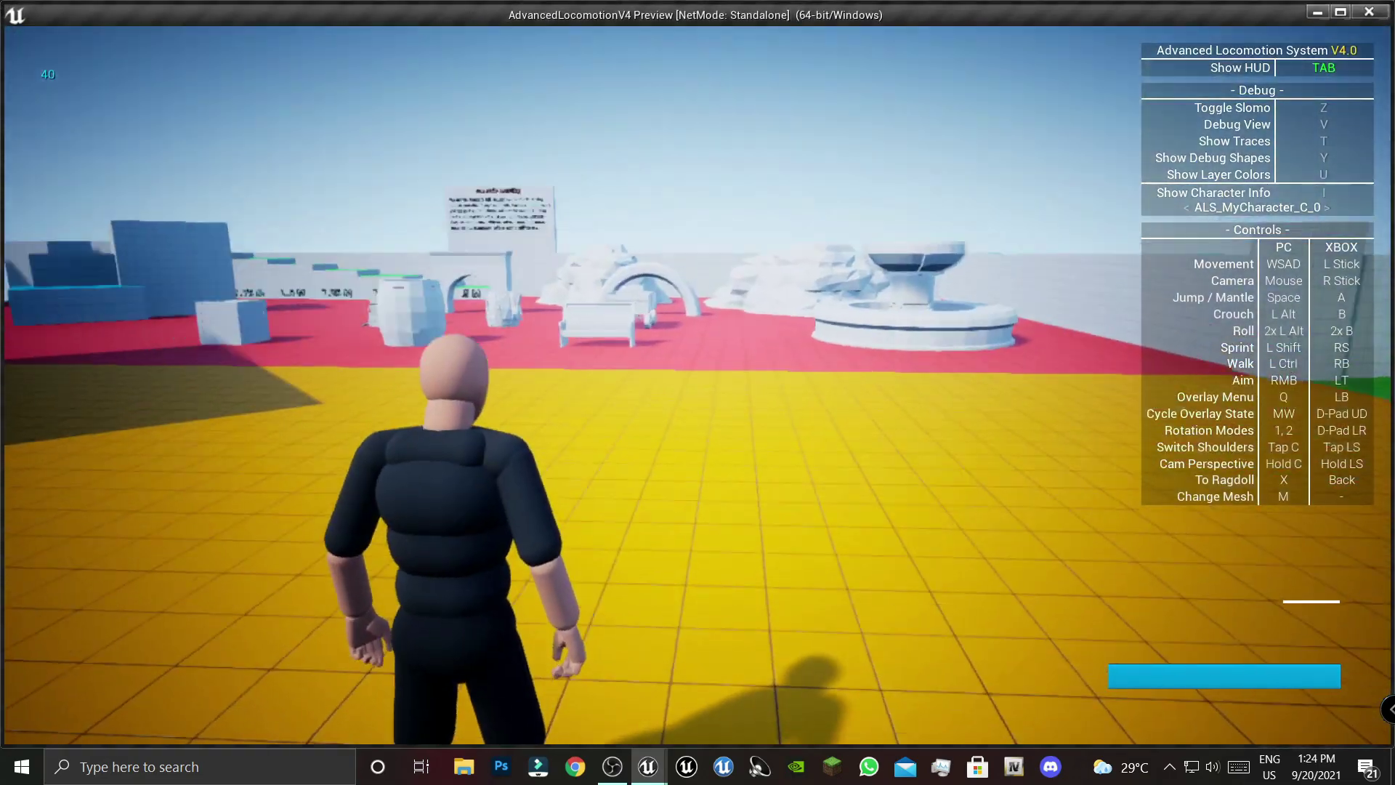
pyautogui.press('Tab')
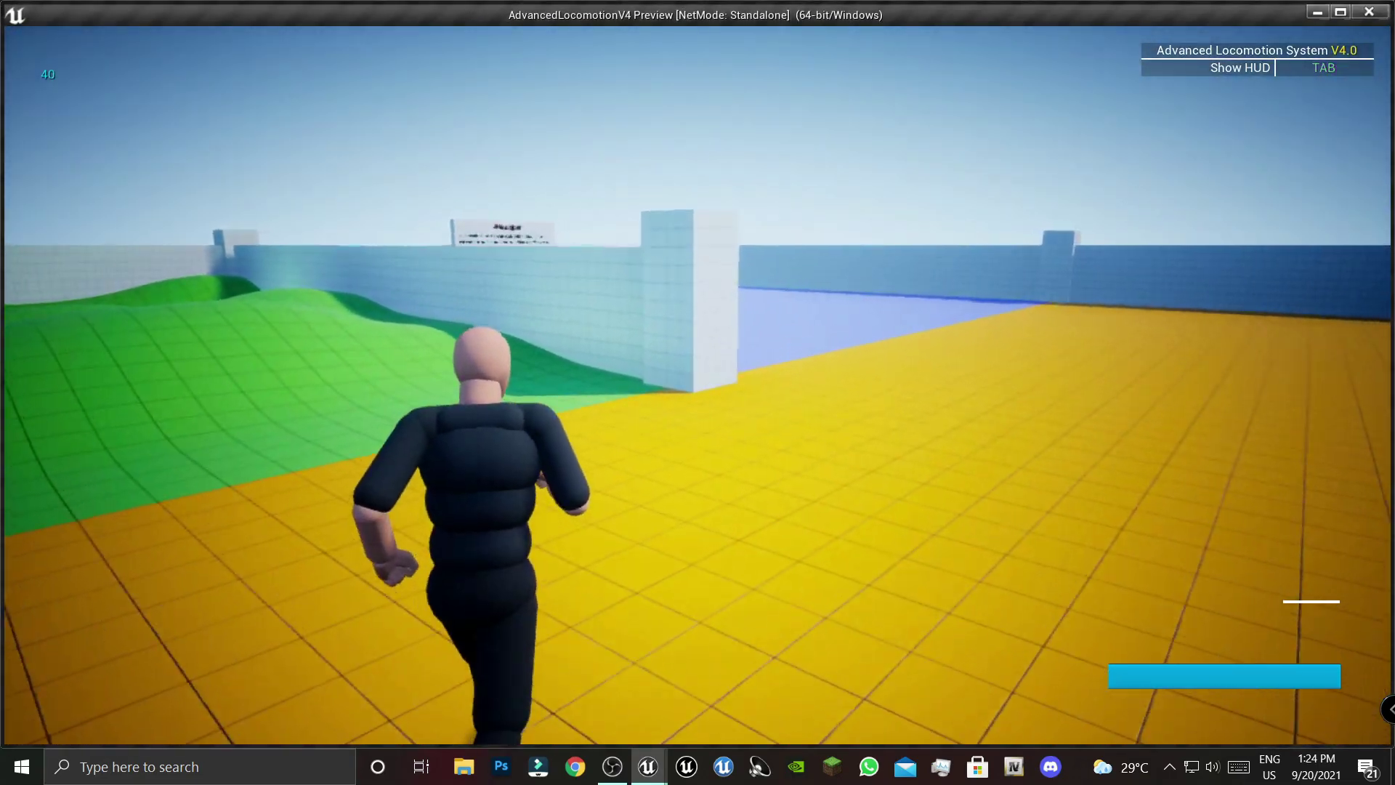
# - Mantle onto the white wall block, jump down, roll on landing, then exit
pyautogui.press('space')
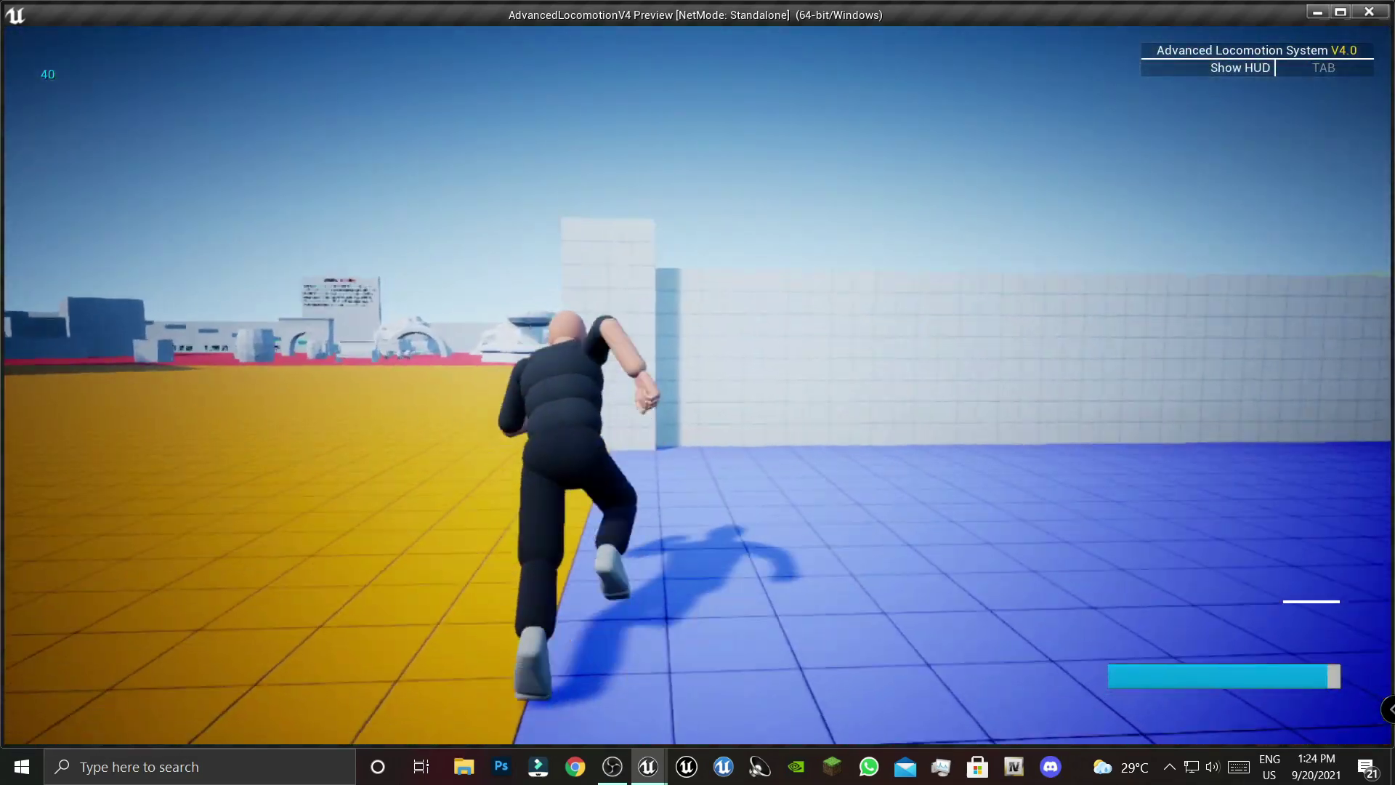
pyautogui.press('space')
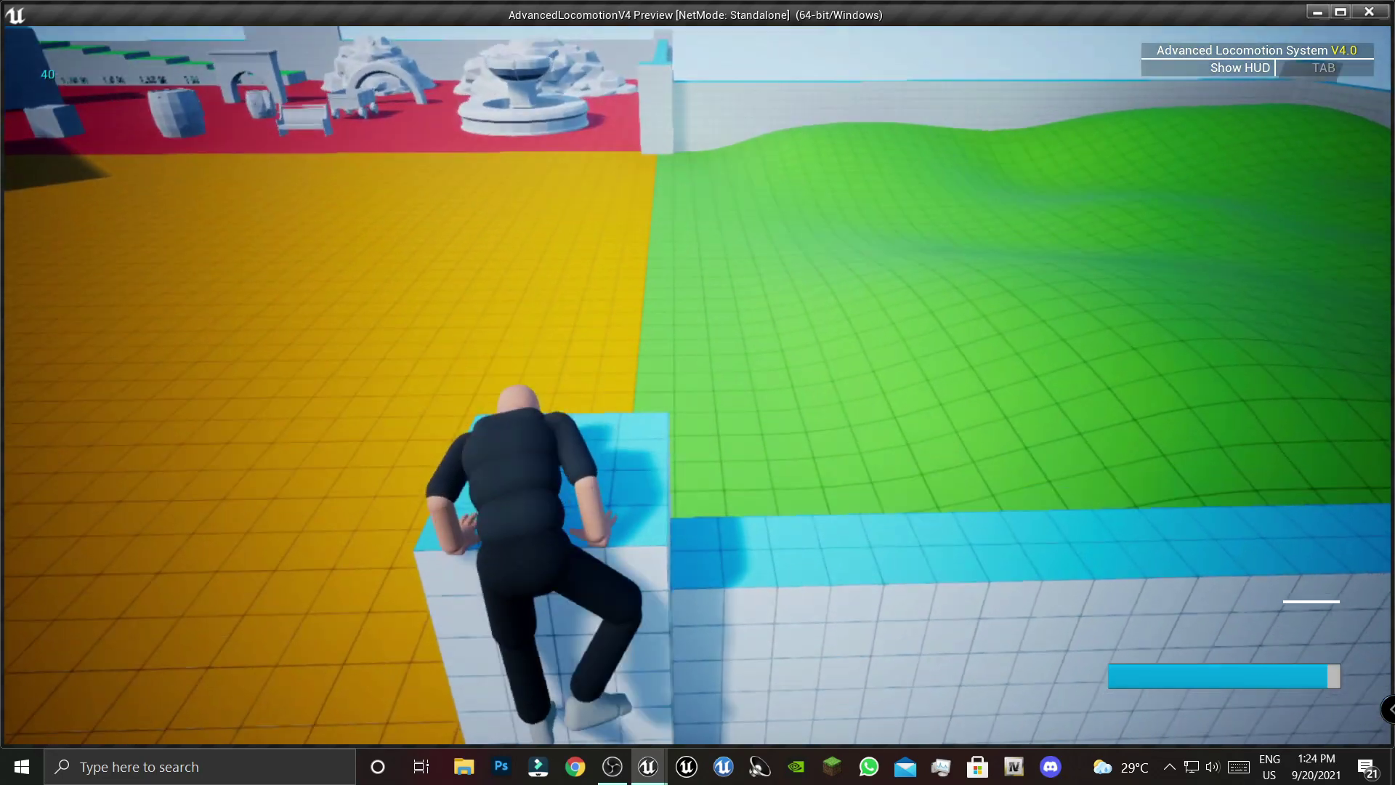
pyautogui.press('space')
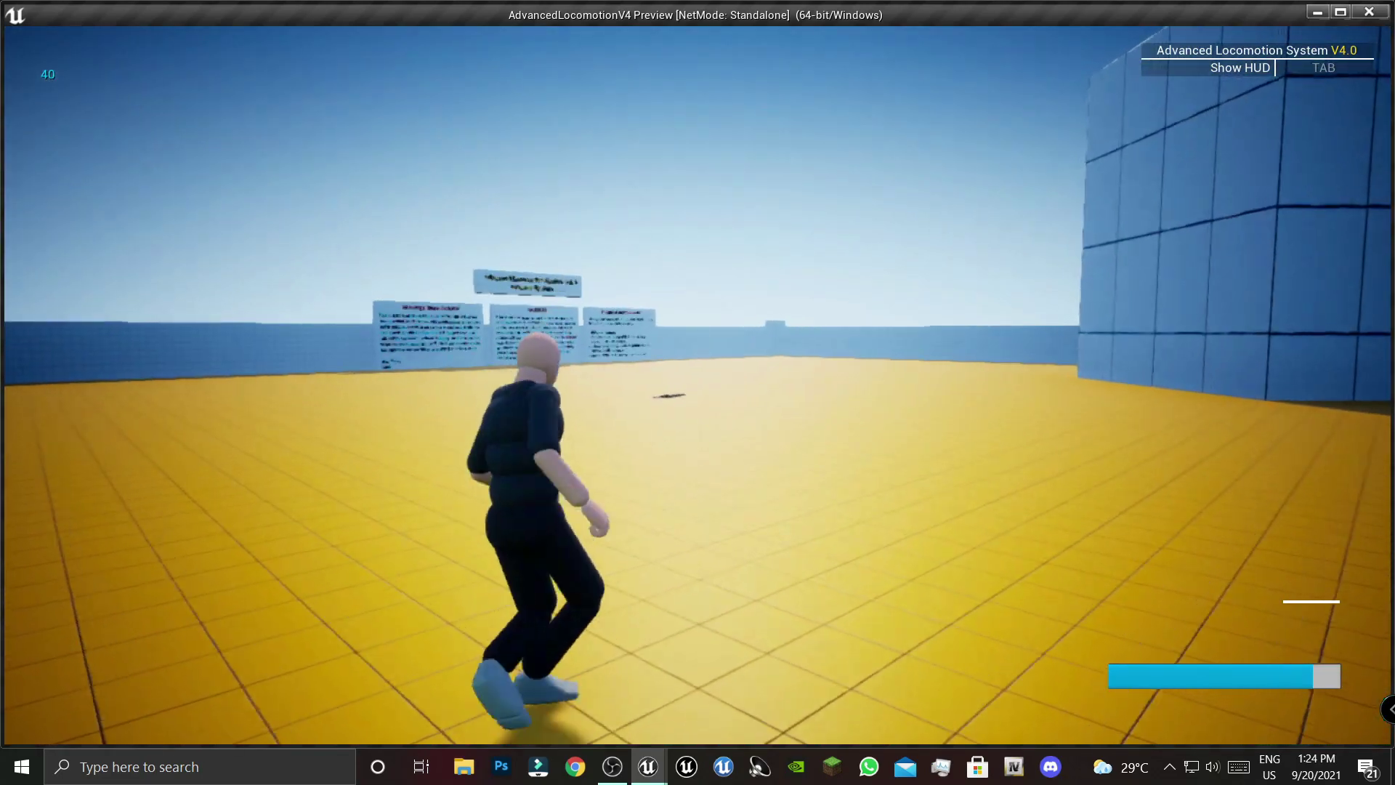
pyautogui.press('w')
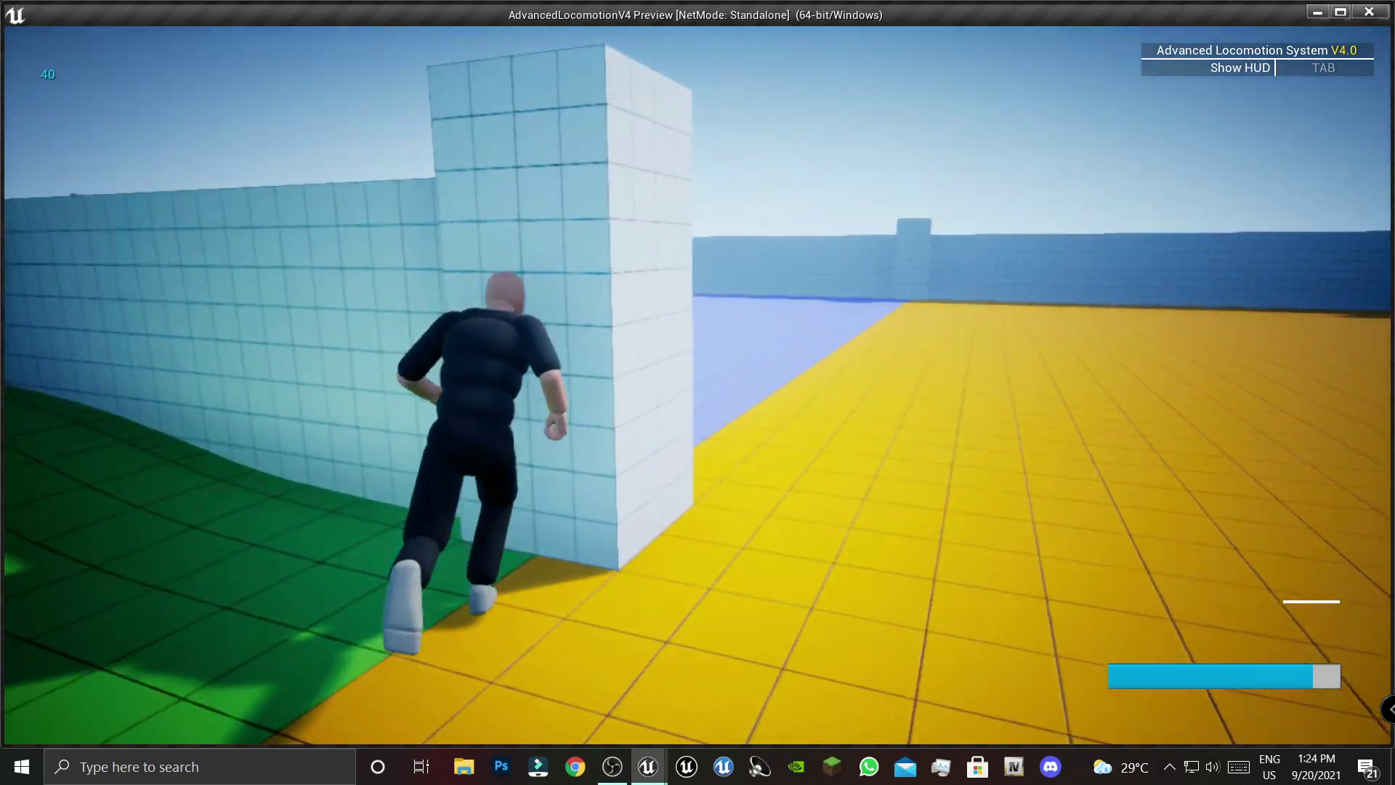
pyautogui.press('space')
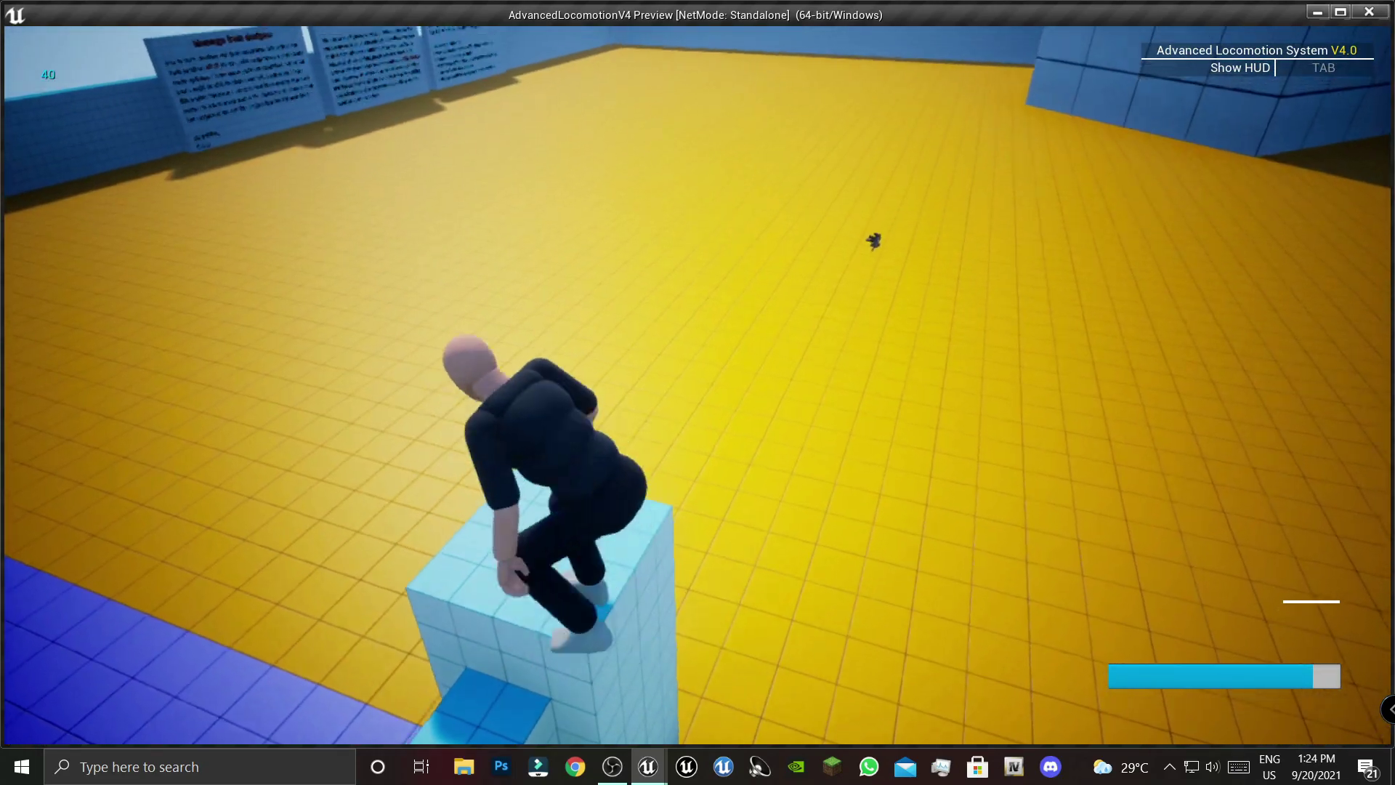
pyautogui.press('w')
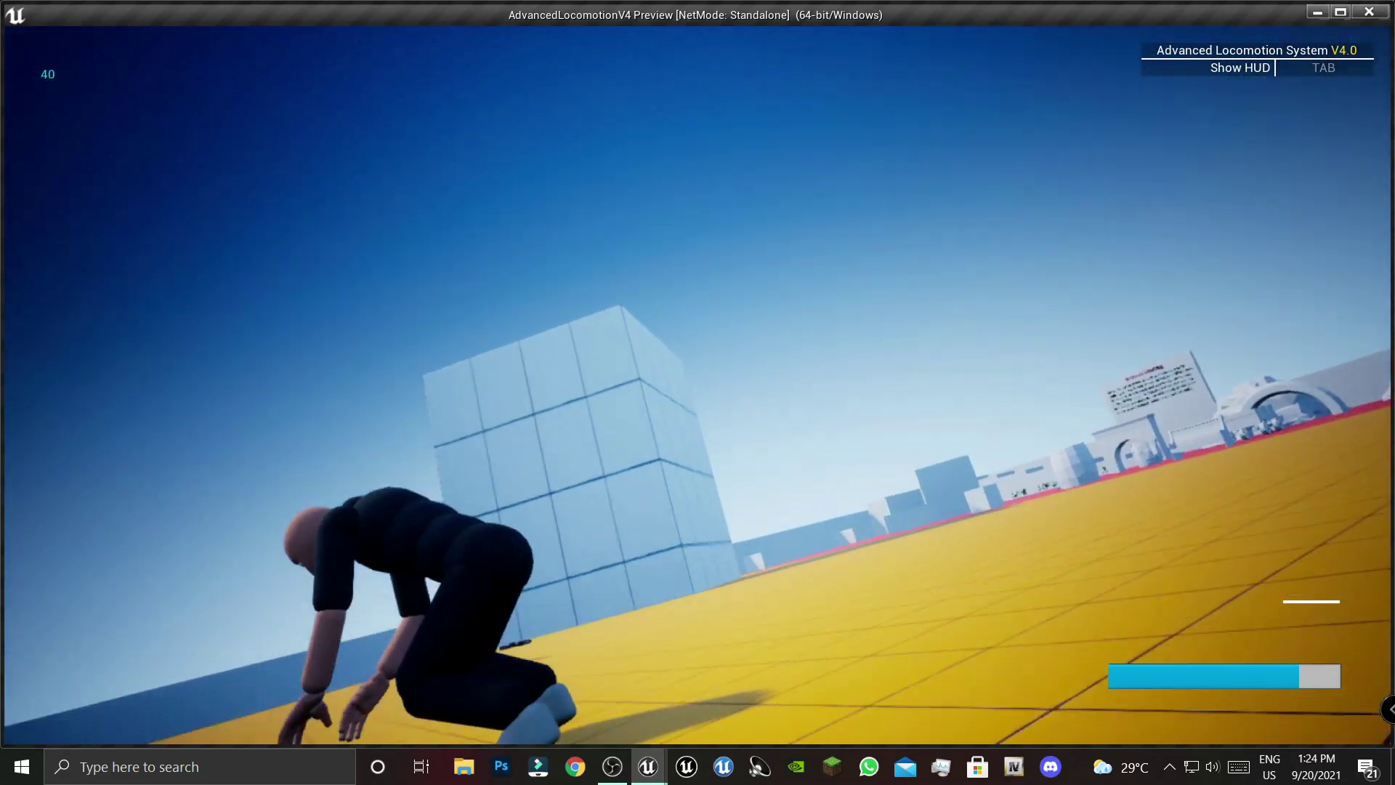
pyautogui.press('alt')
pyautogui.press('alt')
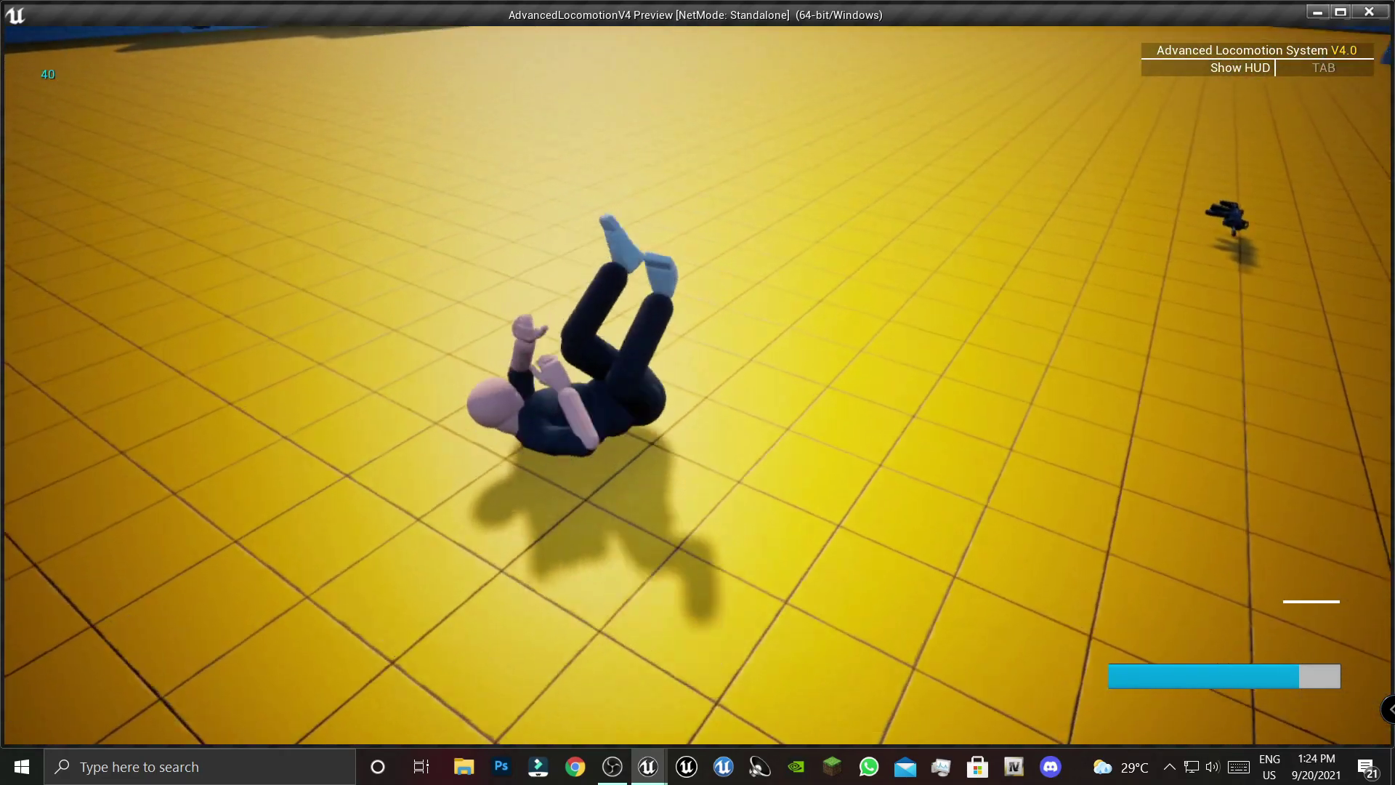
pyautogui.press('Escape')
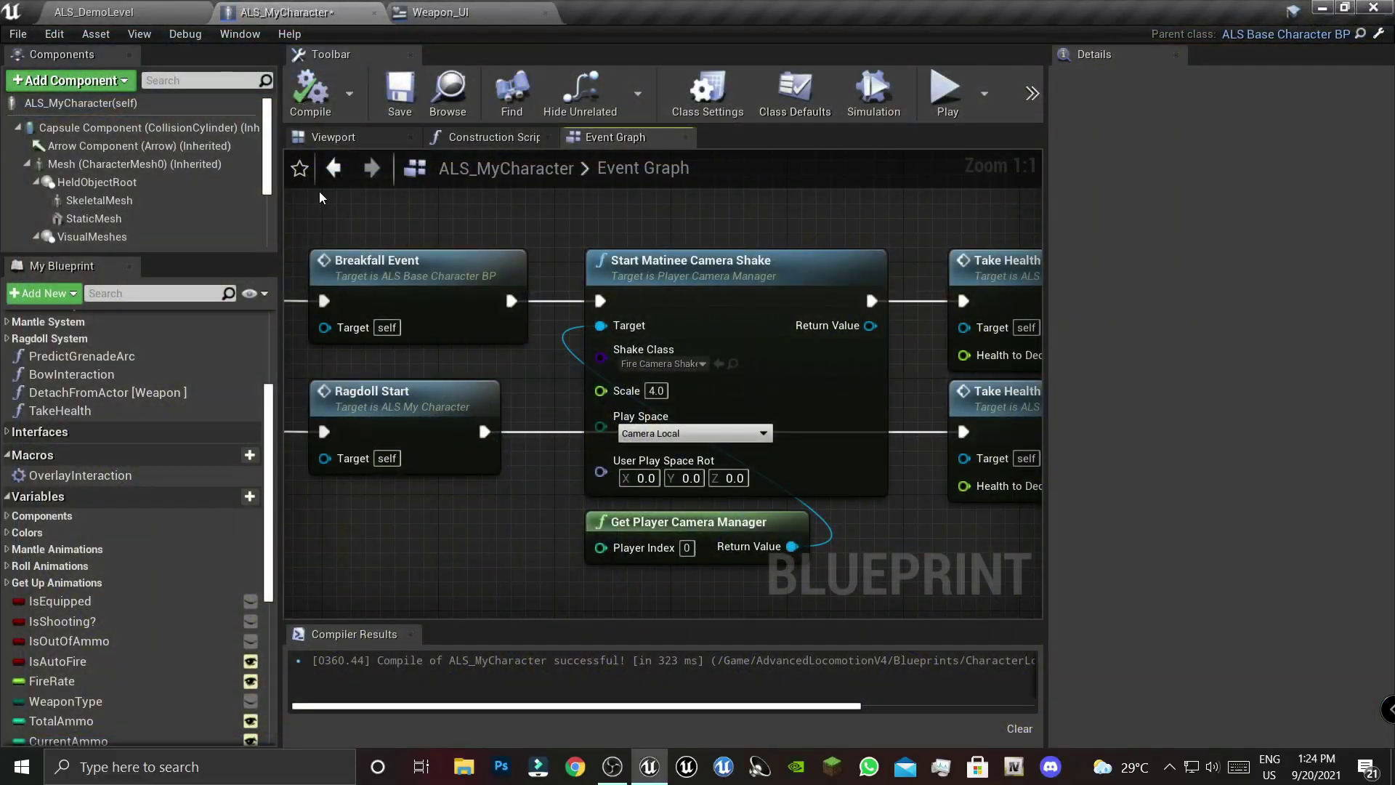
# - Add a 0.4-second Delay after Breakfall Event wired into the camera shake
pyautogui.scroll(-2, 497, 263)
pyautogui.moveTo(731, 354)
pyautogui.mouseDown(button='right')
pyautogui.moveTo(497, 263)
pyautogui.moveTo(607, 263)
pyautogui.mouseUp(button='right')
pyautogui.scroll(2, 328, 256)
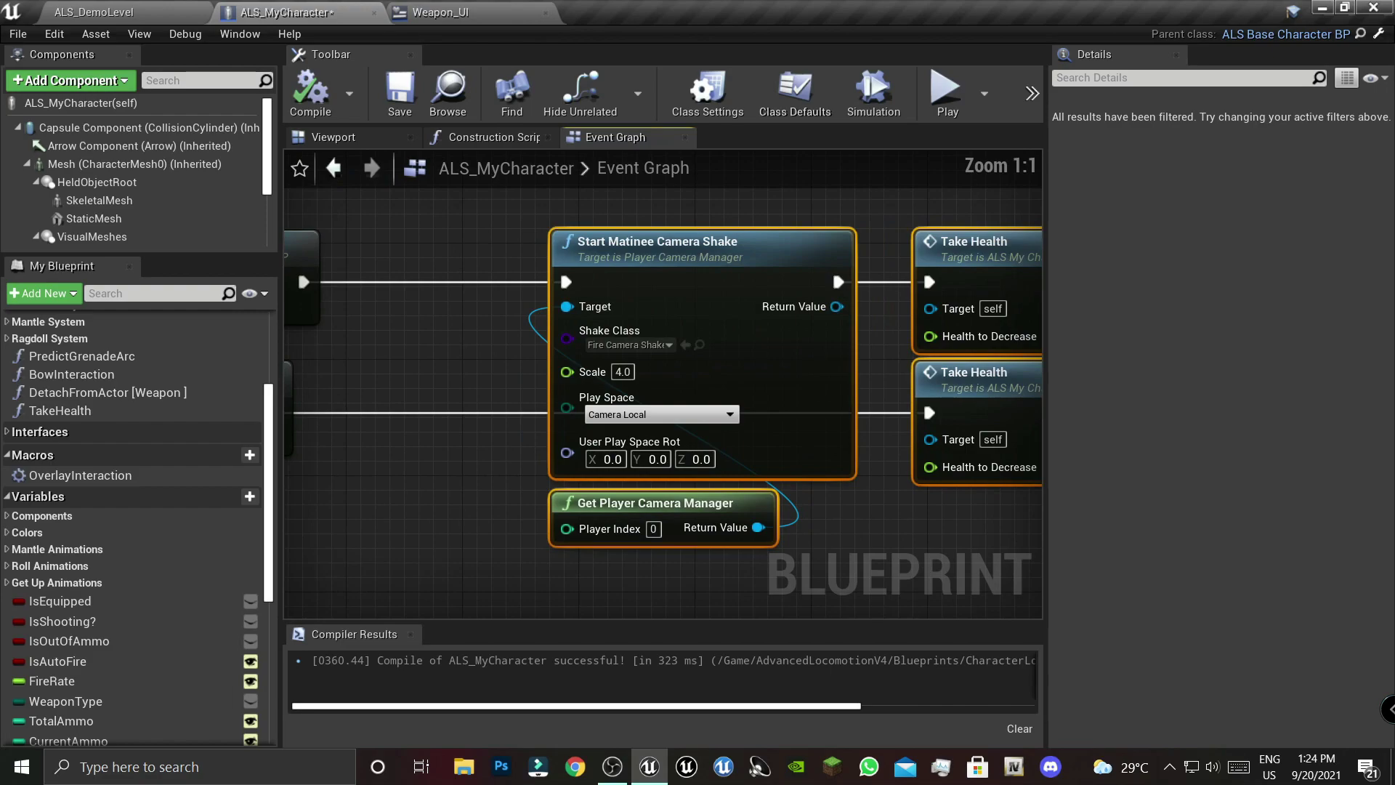
pyautogui.moveTo(322, 250); pyautogui.dragTo(426, 255, button='right')
pyautogui.hotkey('ctrl', 'z')
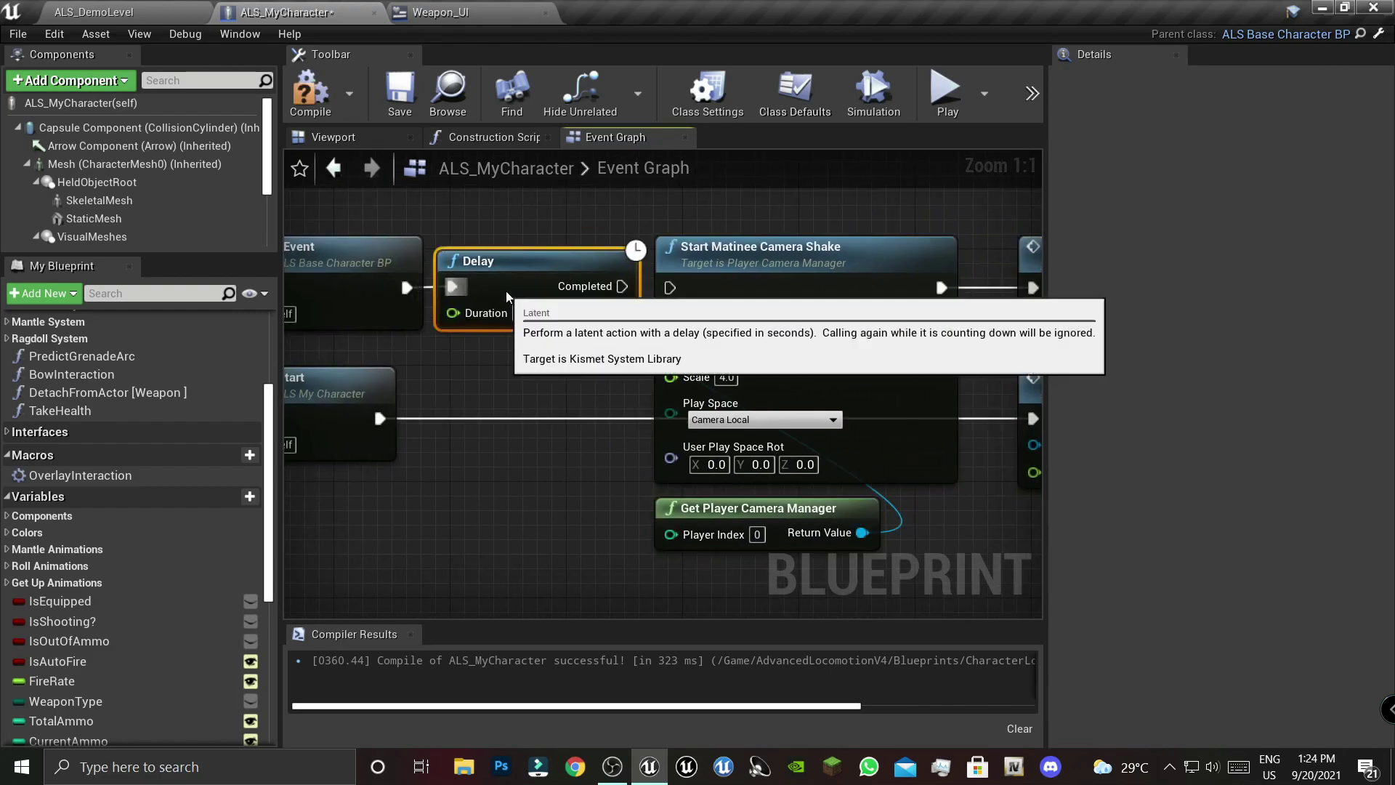
pyautogui.moveTo(505, 291); pyautogui.dragTo(520, 276)
pyautogui.moveTo(622, 286); pyautogui.dragTo(670, 289)
pyautogui.write('0.4')
pyautogui.click(566, 369)
# - Save the ALS_MyCharacter Blueprint
pyautogui.scroll(-4, 574, 435)
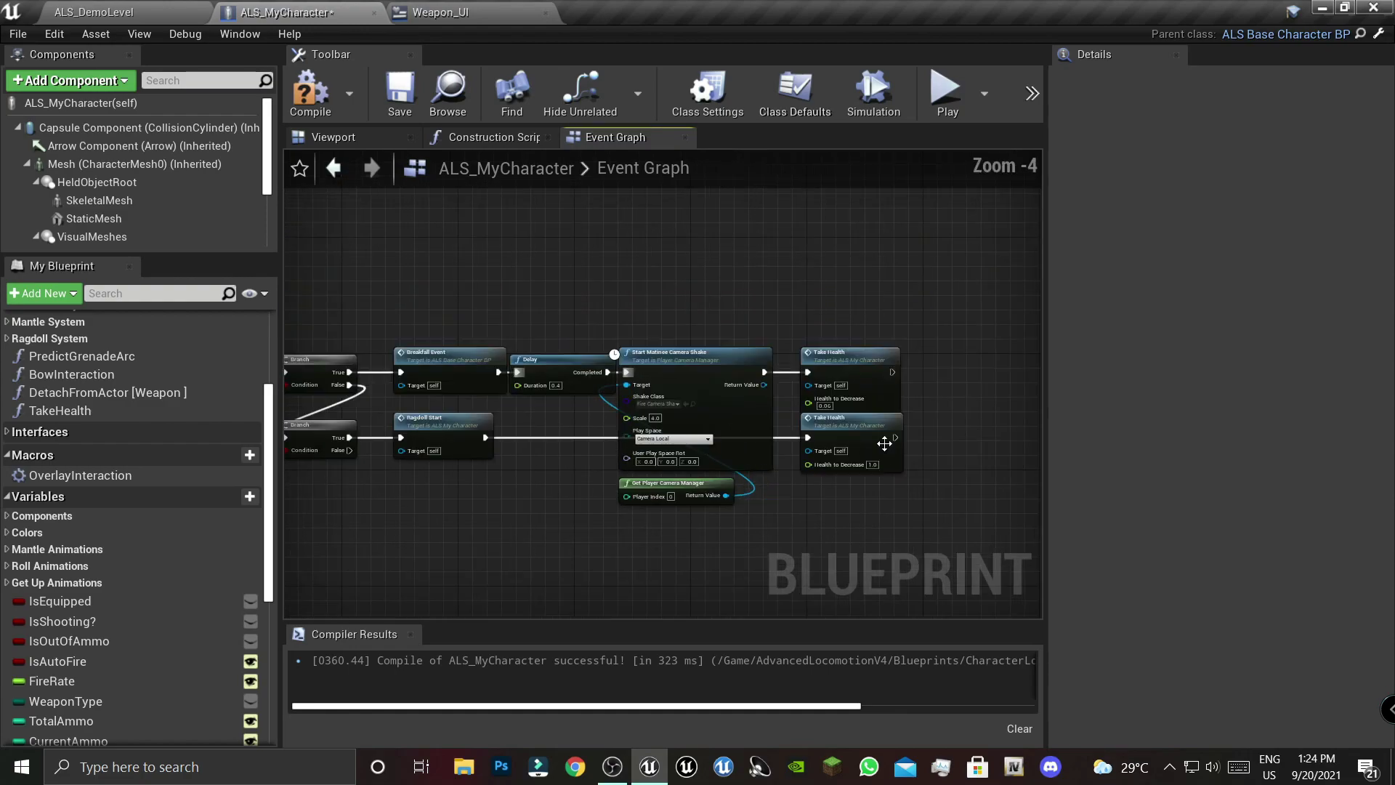
pyautogui.click(858, 504)
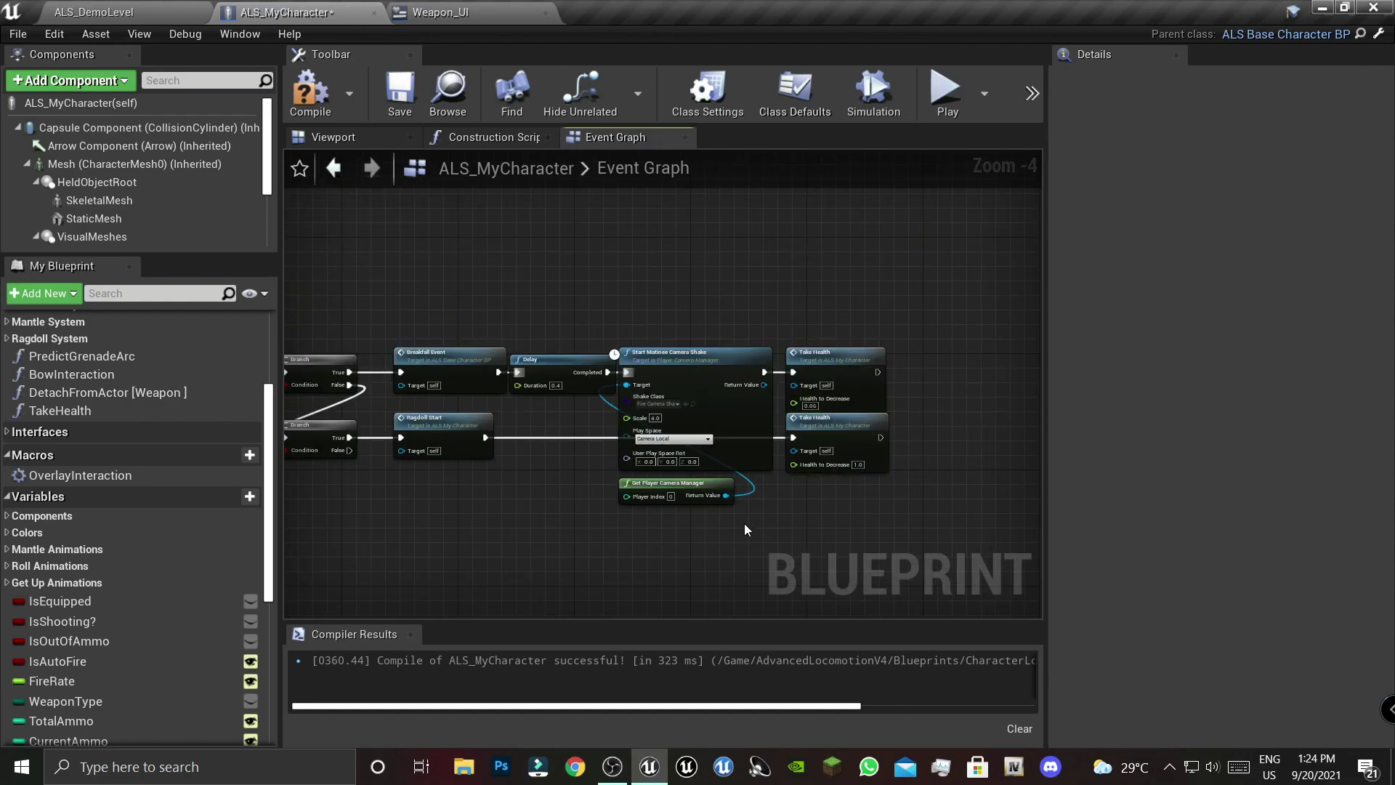
pyautogui.scroll(4, 744, 523)
pyautogui.moveTo(659, 556); pyautogui.dragTo(647, 576, button='right')
pyautogui.scroll(-3, 840, 335)
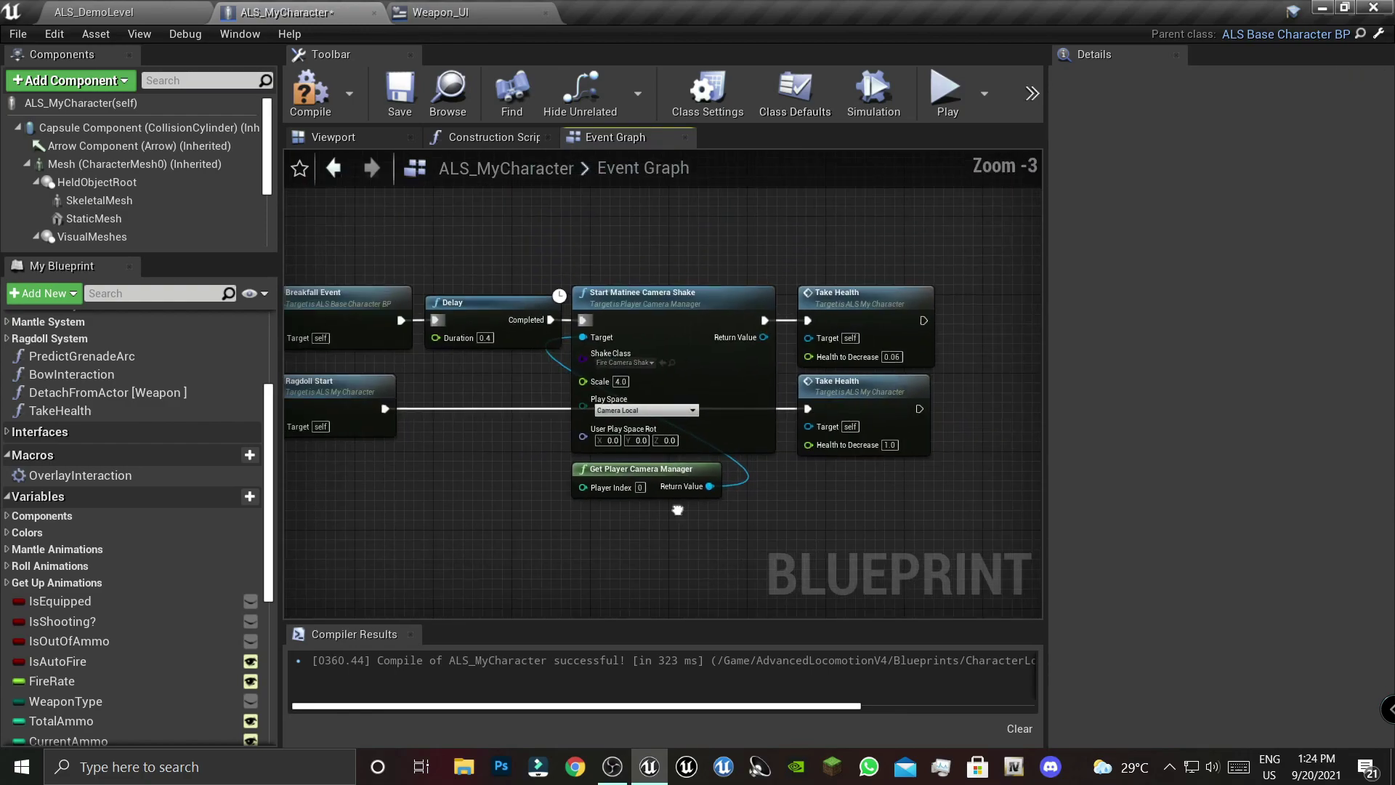
pyautogui.click(400, 116)
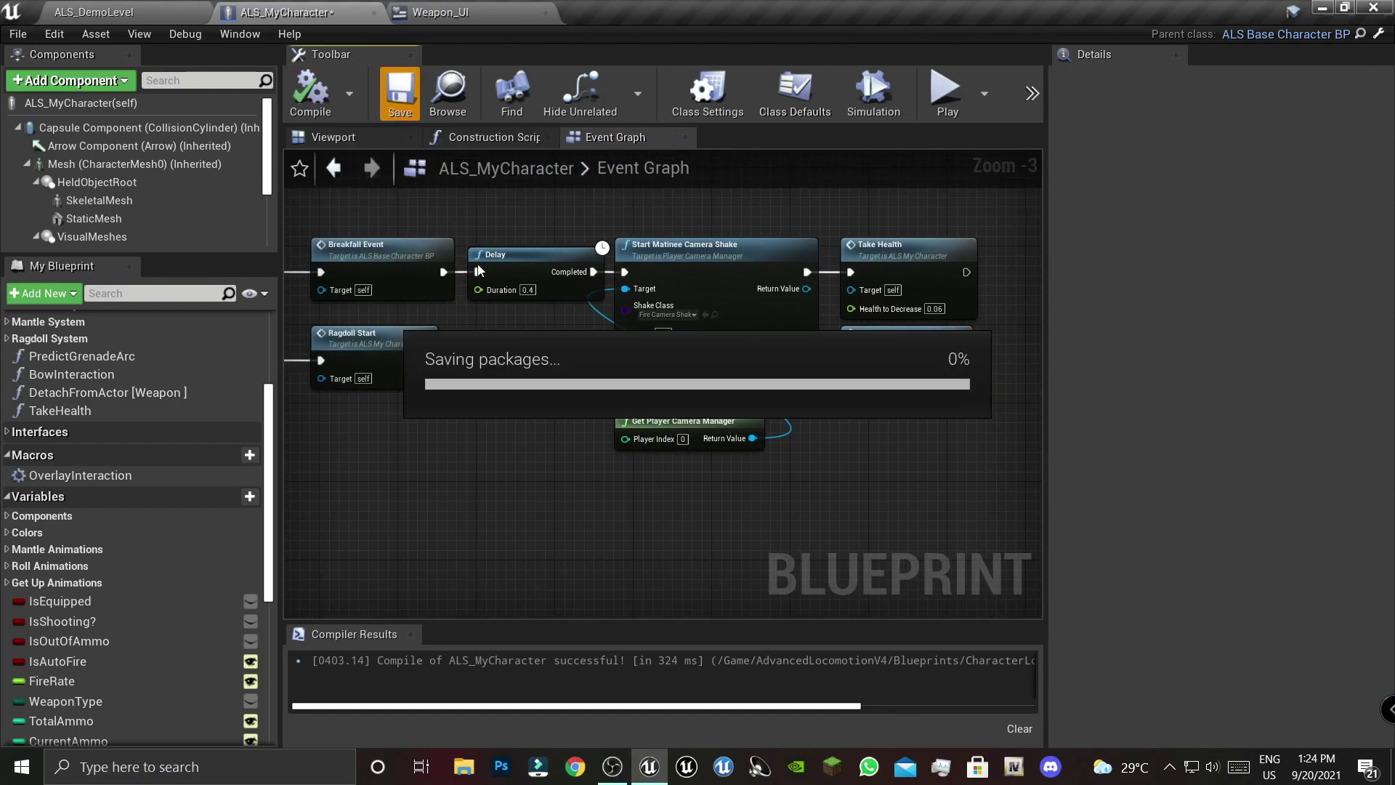
# - Pan and zoom across the graph to review the Branch, event and Take Health nodes
pyautogui.scroll(-5, 527, 352)
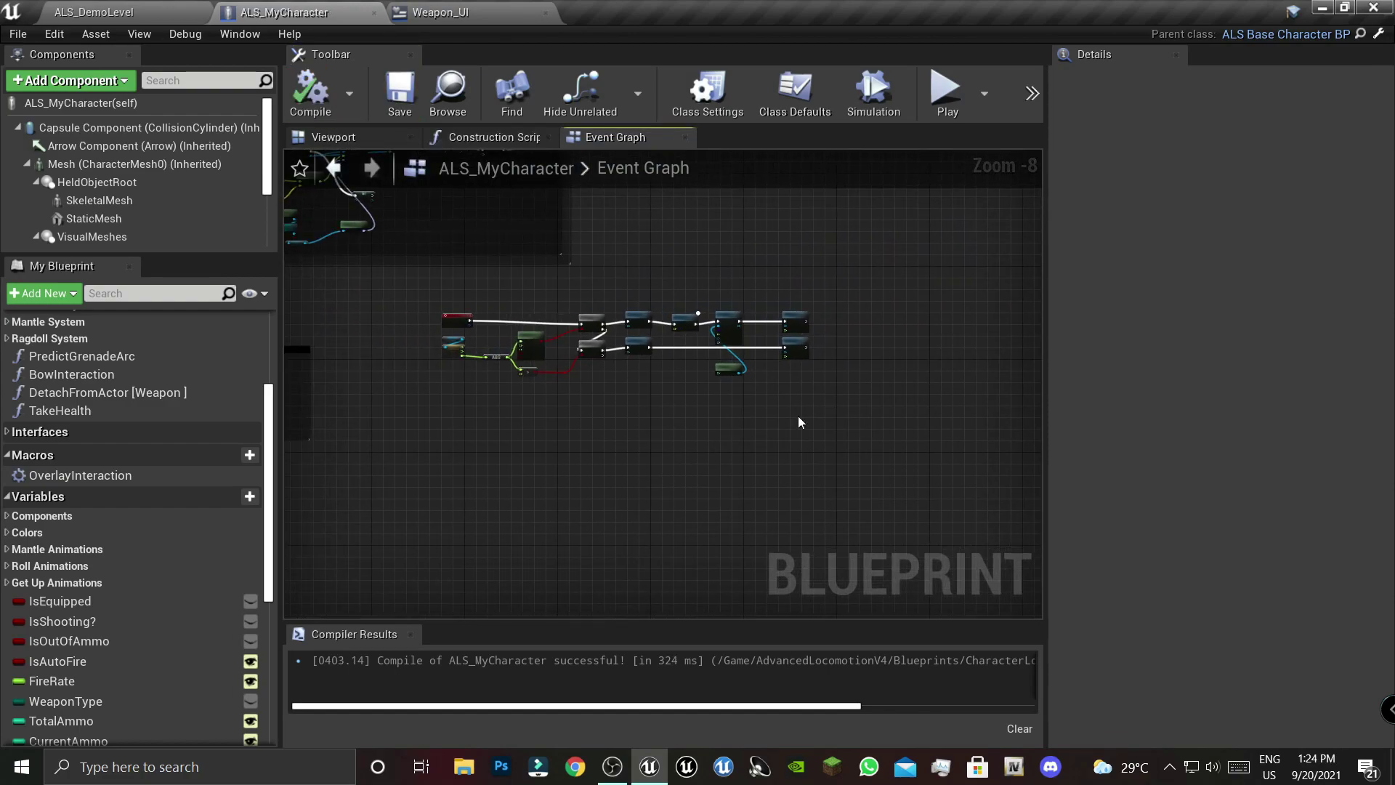
pyautogui.scroll(2, 746, 347)
pyautogui.scroll(4, 792, 391)
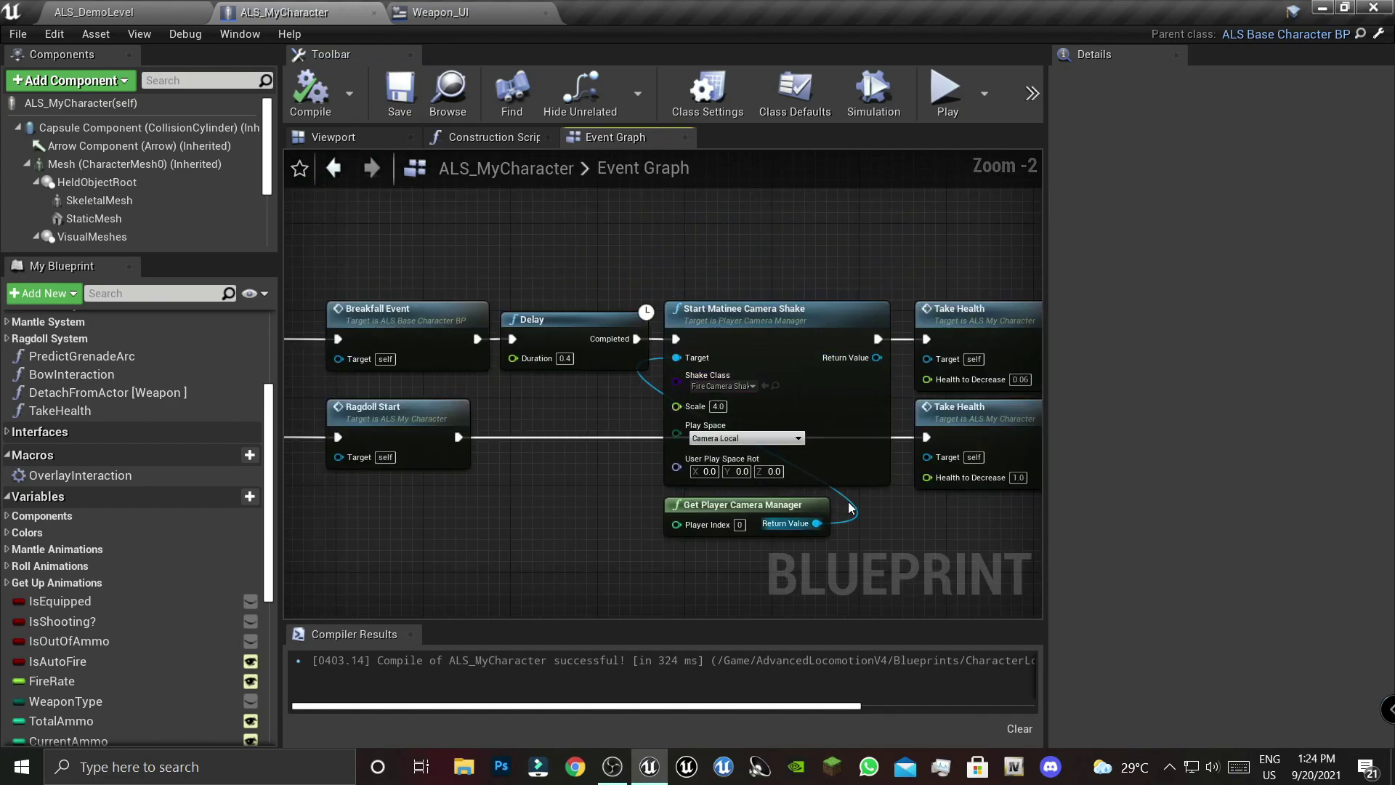
pyautogui.moveTo(848, 507); pyautogui.dragTo(680, 505, button='right')
pyautogui.scroll(-1, 814, 348)
pyautogui.scroll(-2, 754, 414)
pyautogui.scroll(1, 890, 399)
pyautogui.scroll(1, 783, 395)
pyautogui.scroll(1, 784, 394)
pyautogui.scroll(2, 875, 407)
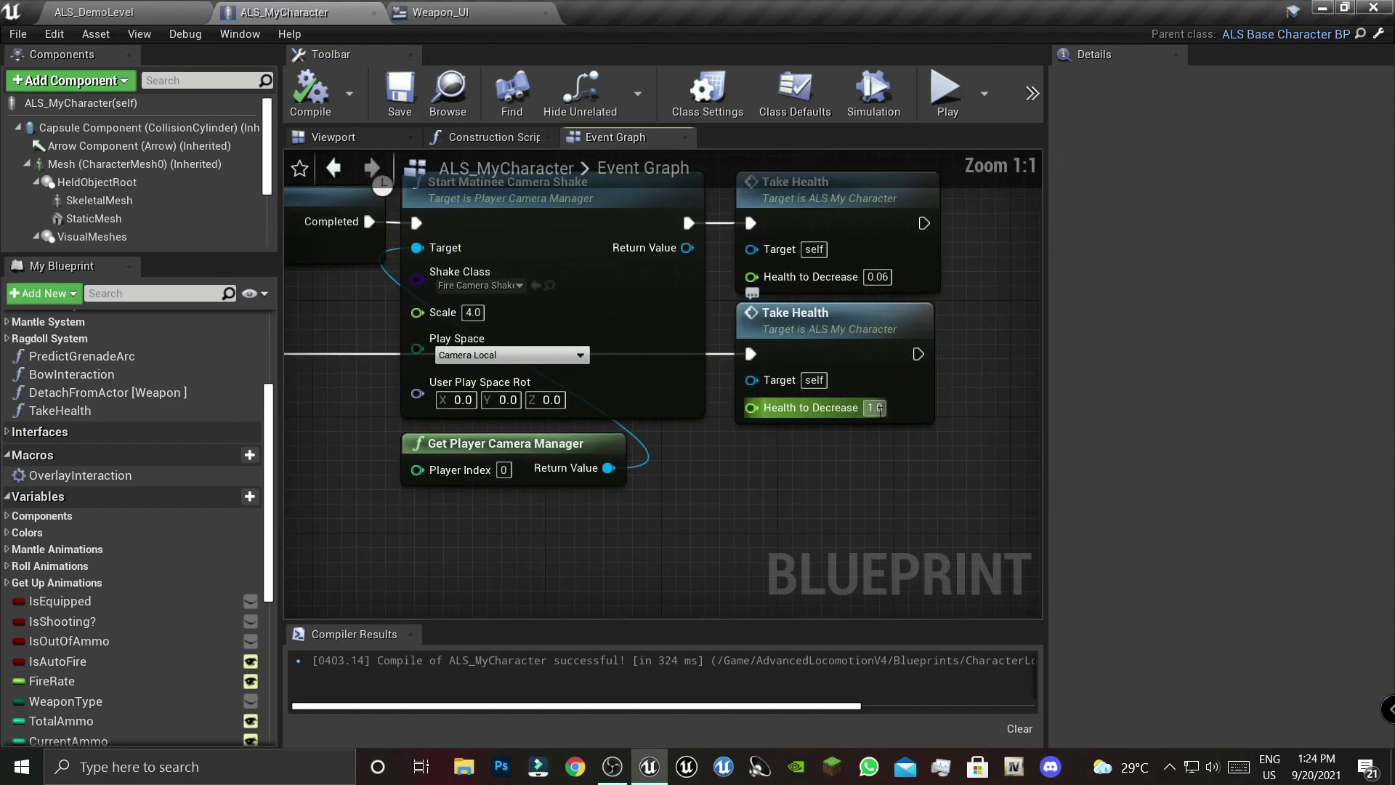
pyautogui.scroll(-3, 871, 409)
pyautogui.moveTo(576, 470); pyautogui.dragTo(630, 470, button='right')
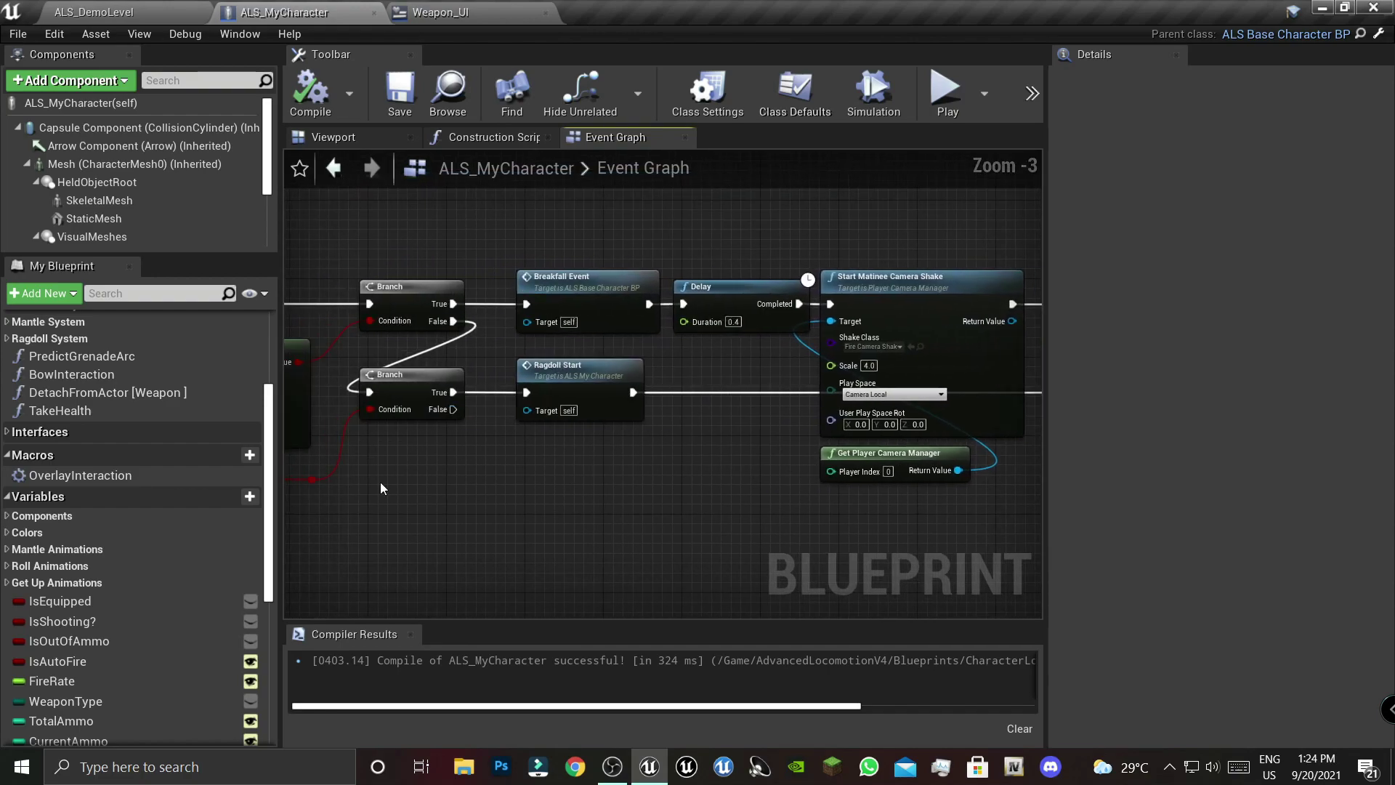
pyautogui.scroll(-3, 631, 470)
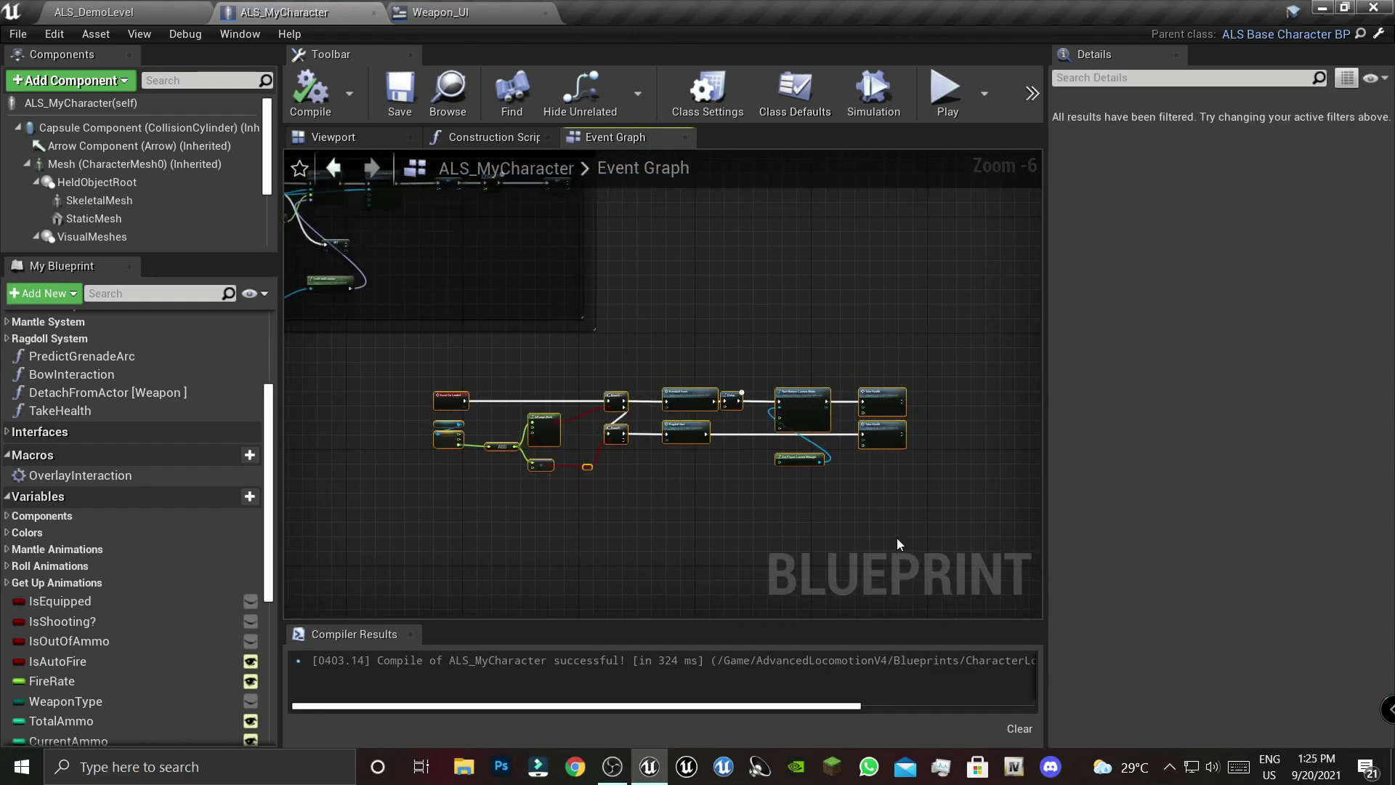
# - Wrap the fall damage nodes in a black comment titled 'Fall Damage'
pyautogui.moveTo(898, 543); pyautogui.dragTo(876, 496, button='right')
pyautogui.press('c')
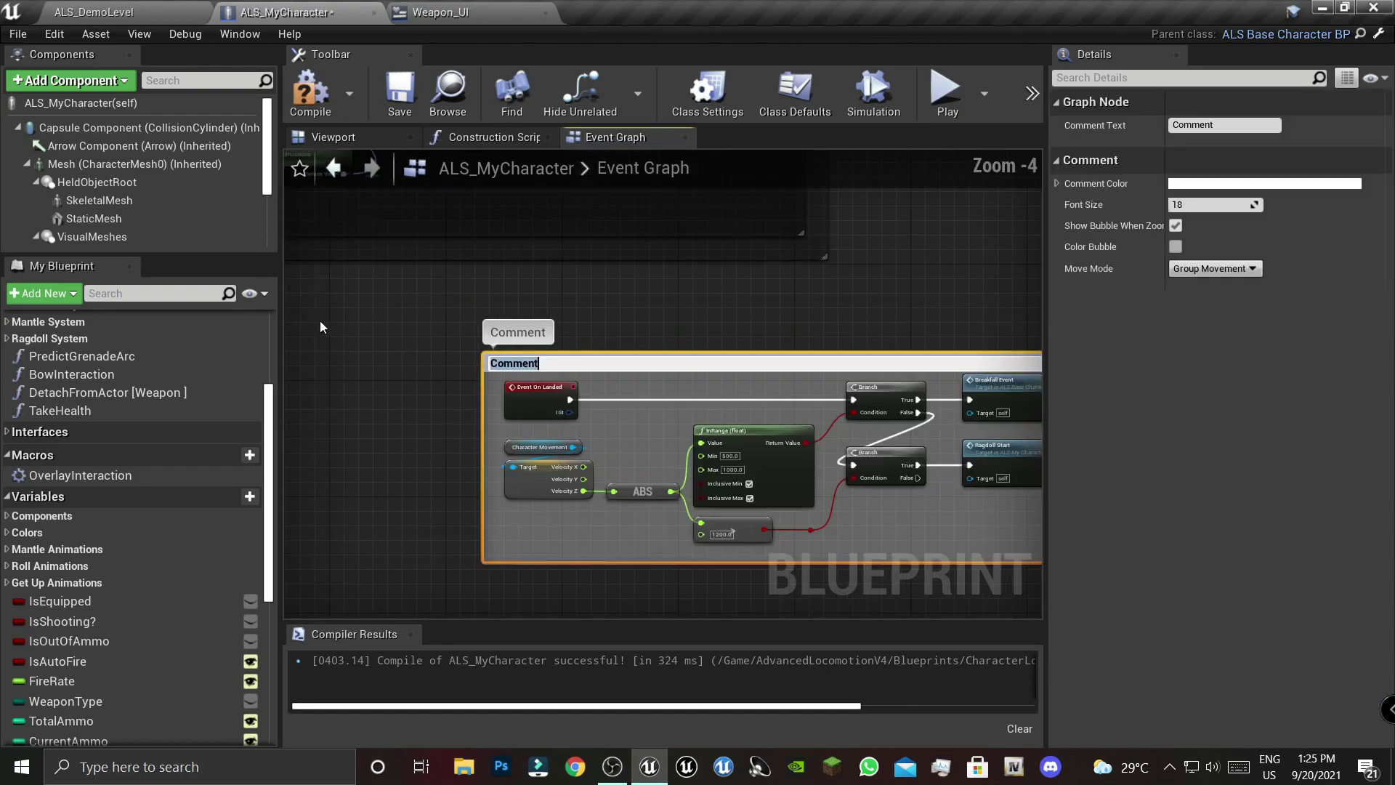
pyautogui.write('Fall Damage')
pyautogui.press('Return')
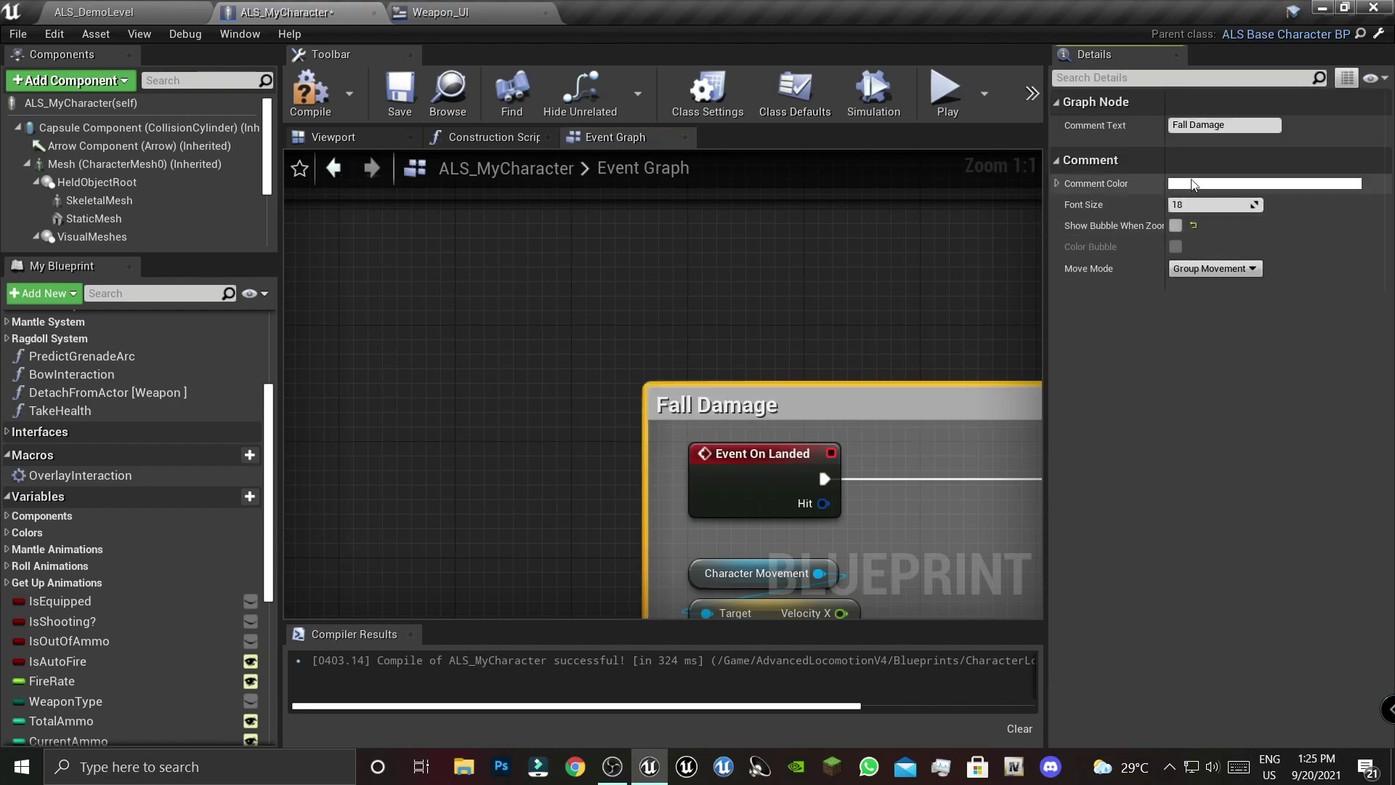
pyautogui.click(1188, 184)
pyautogui.moveTo(966, 240); pyautogui.dragTo(966, 447)
pyautogui.click(1068, 621)
# - Move the Fall Damage comment up and left, then save the Blueprint
pyautogui.click(590, 305)
pyautogui.scroll(-8, 590, 305)
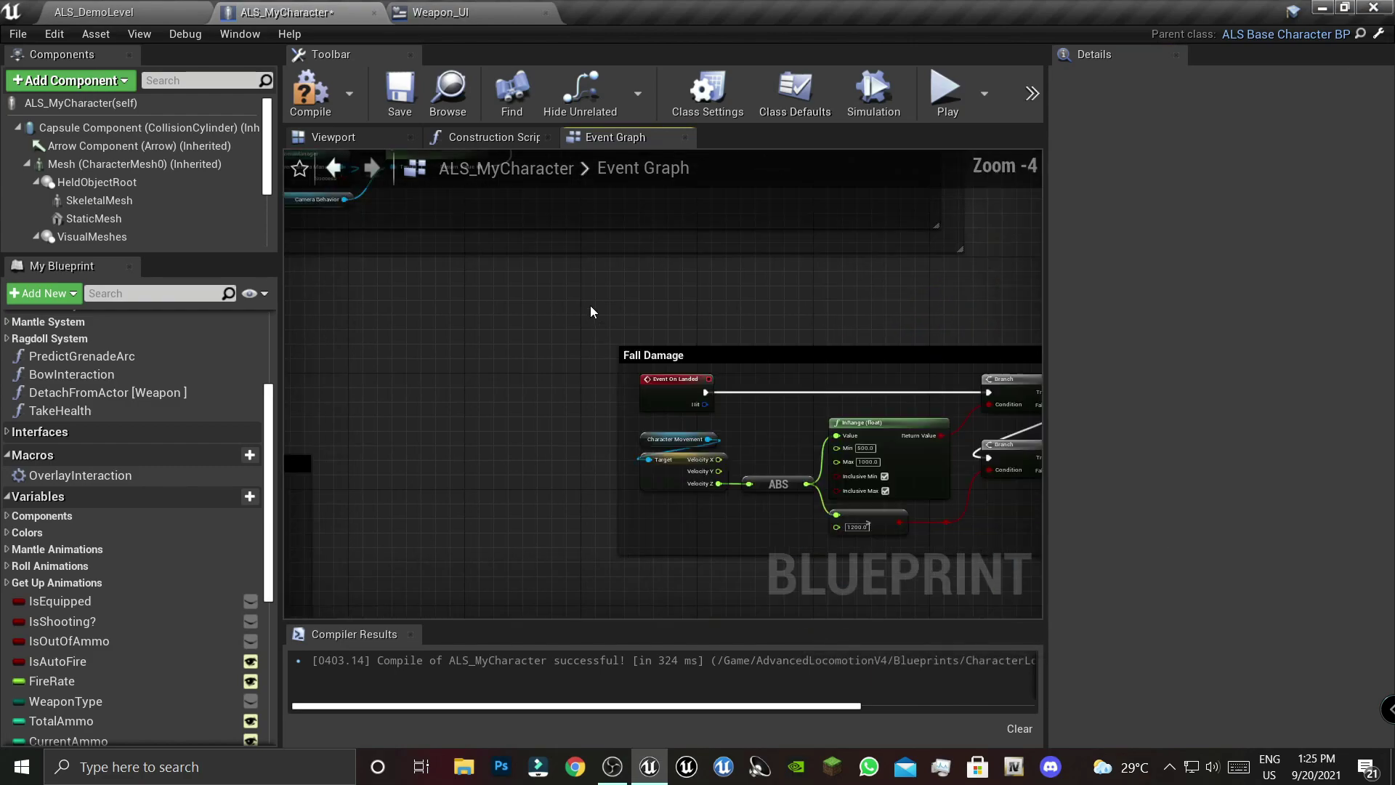
pyautogui.scroll(-2, 731, 363)
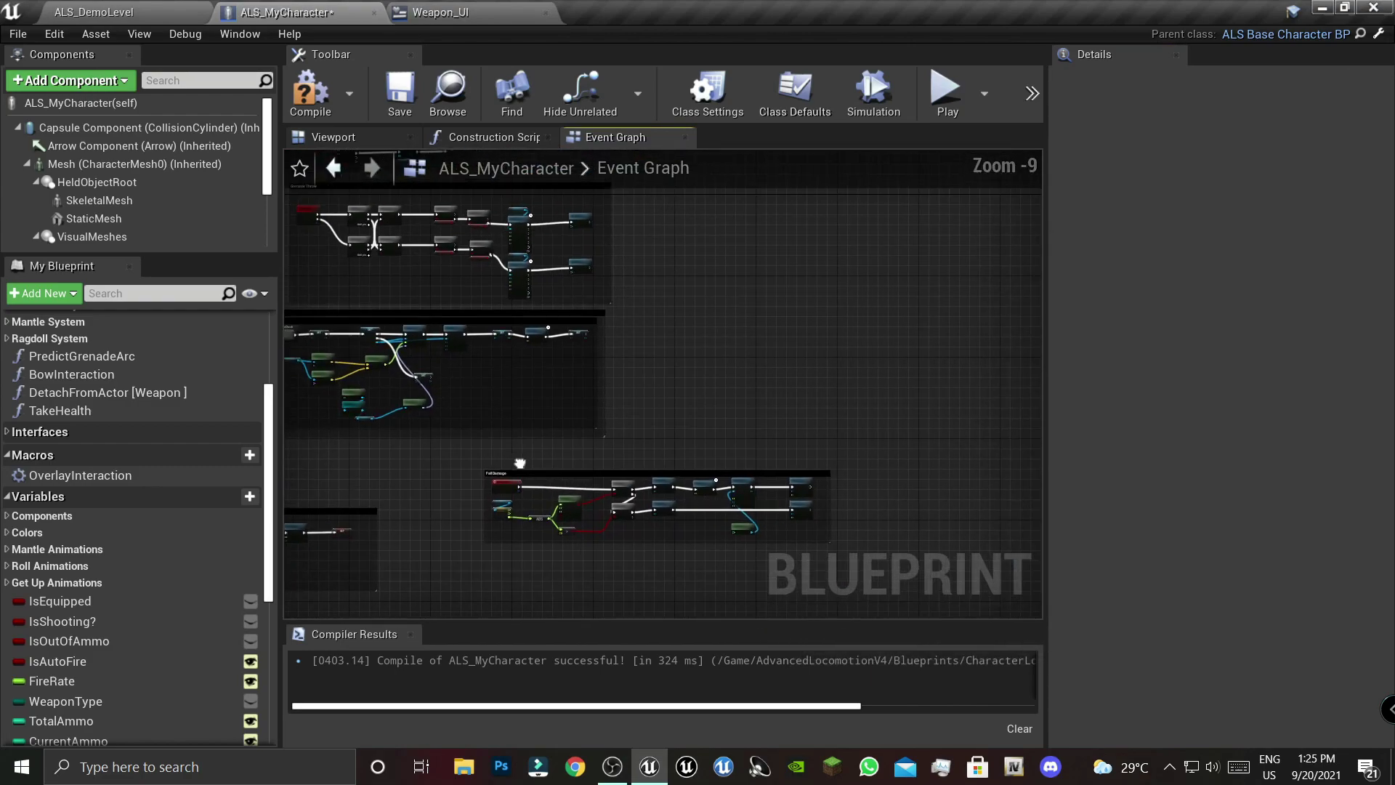
pyautogui.scroll(2, 633, 449)
pyautogui.scroll(2, 759, 403)
pyautogui.moveTo(758, 358); pyautogui.dragTo(515, 298)
pyautogui.scroll(-7, 720, 449)
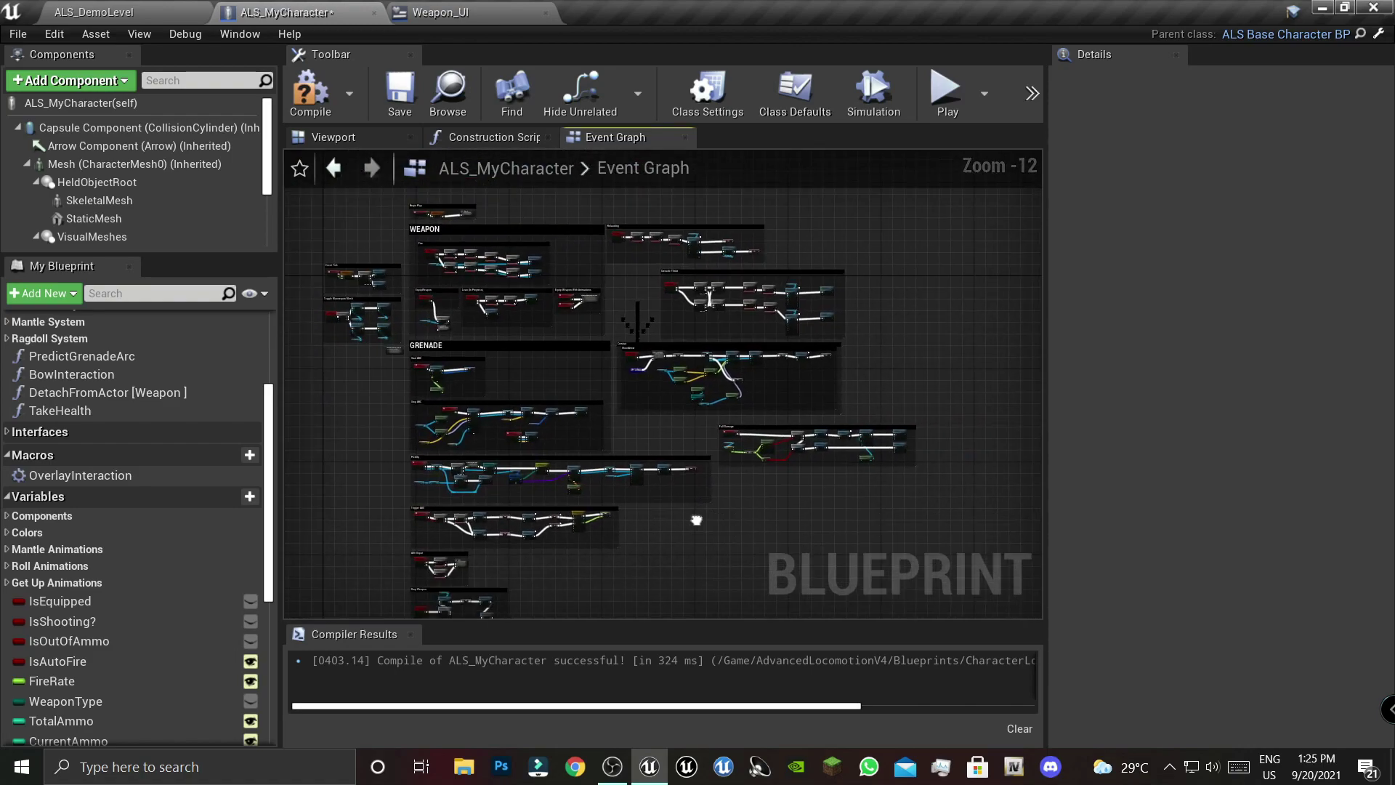
pyautogui.scroll(5, 843, 392)
pyautogui.scroll(3, 843, 392)
pyautogui.moveTo(969, 443); pyautogui.dragTo(537, 454, button='right')
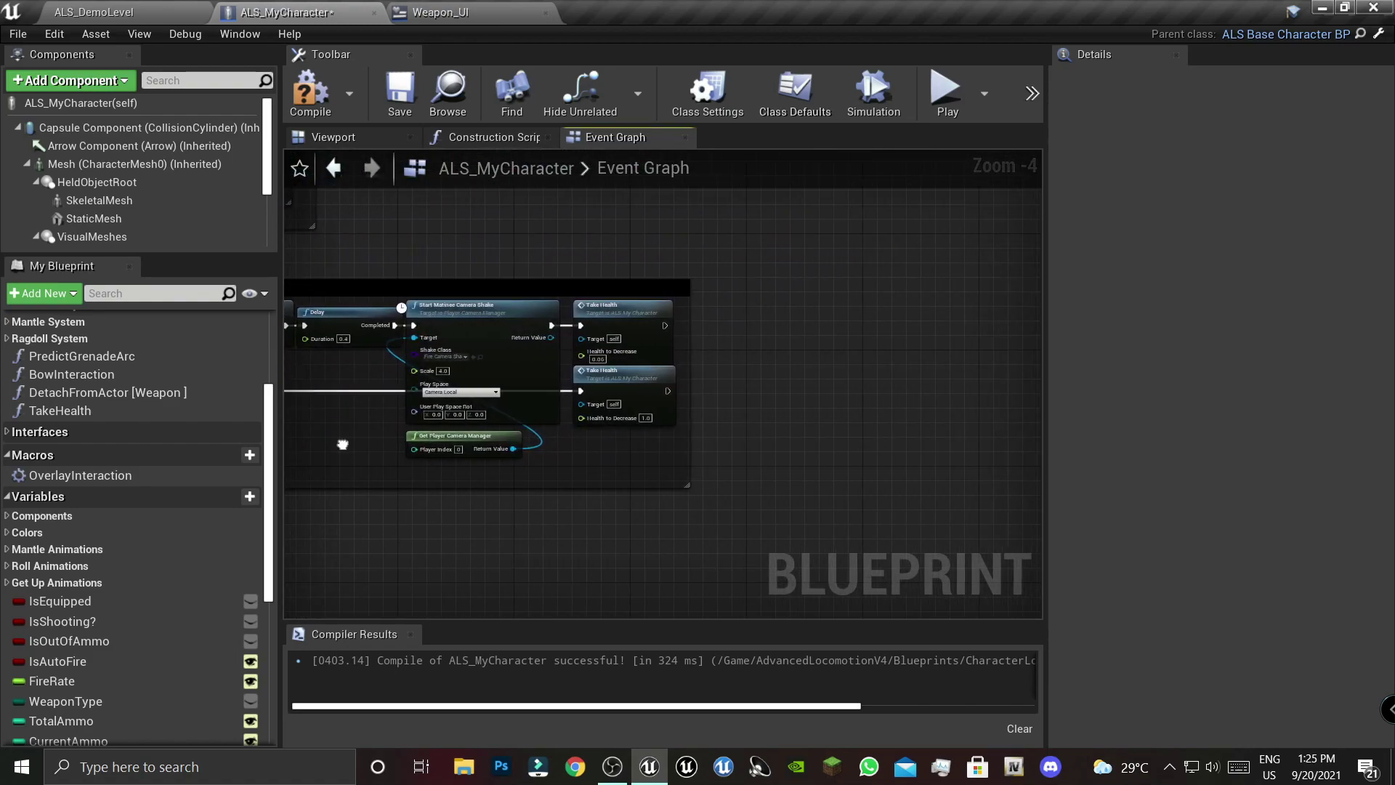
pyautogui.click(403, 110)
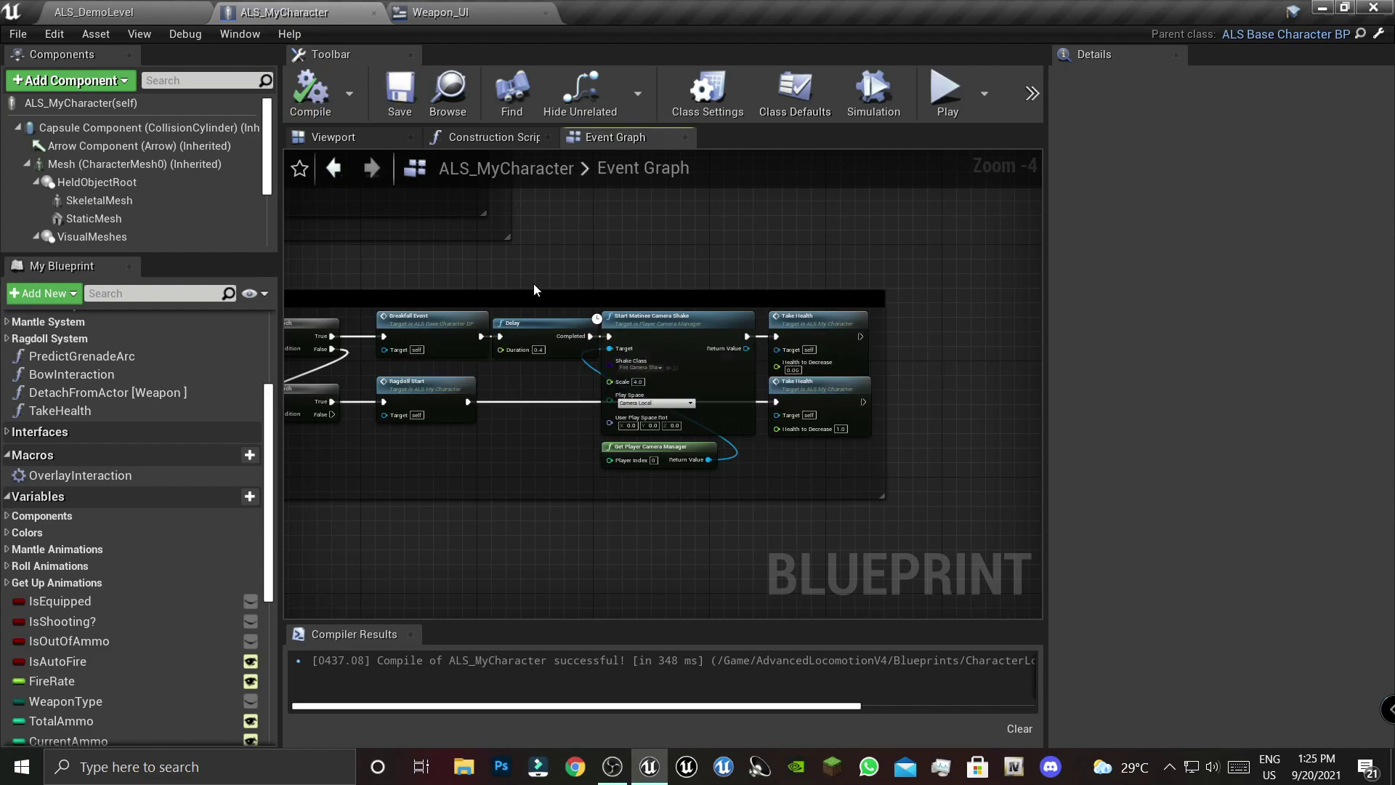
# - Locate the Breakfall and Ragdoll Start nodes and open the Ragdoll Start function in its own tab
pyautogui.scroll(-1, 697, 327)
pyautogui.scroll(-1, 861, 369)
pyautogui.scroll(-1, 865, 354)
pyautogui.moveTo(865, 354); pyautogui.dragTo(803, 350, button='right')
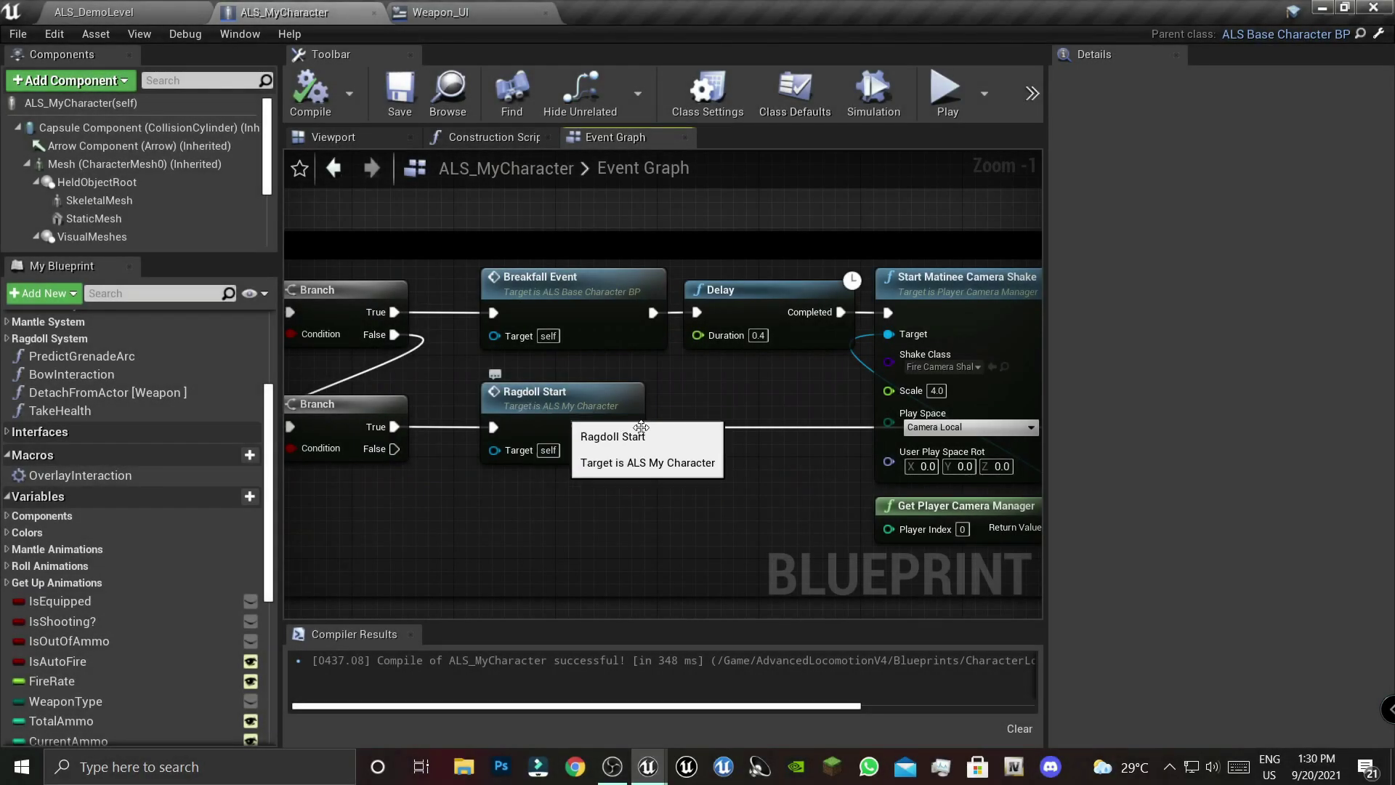
pyautogui.moveTo(884, 538)
pyautogui.mouseDown(button='right')
pyautogui.moveTo(508, 486)
pyautogui.moveTo(647, 485)
pyautogui.mouseUp(button='right')
pyautogui.moveTo(291, 482); pyautogui.dragTo(628, 482, button='right')
pyautogui.doubleClick(469, 401)
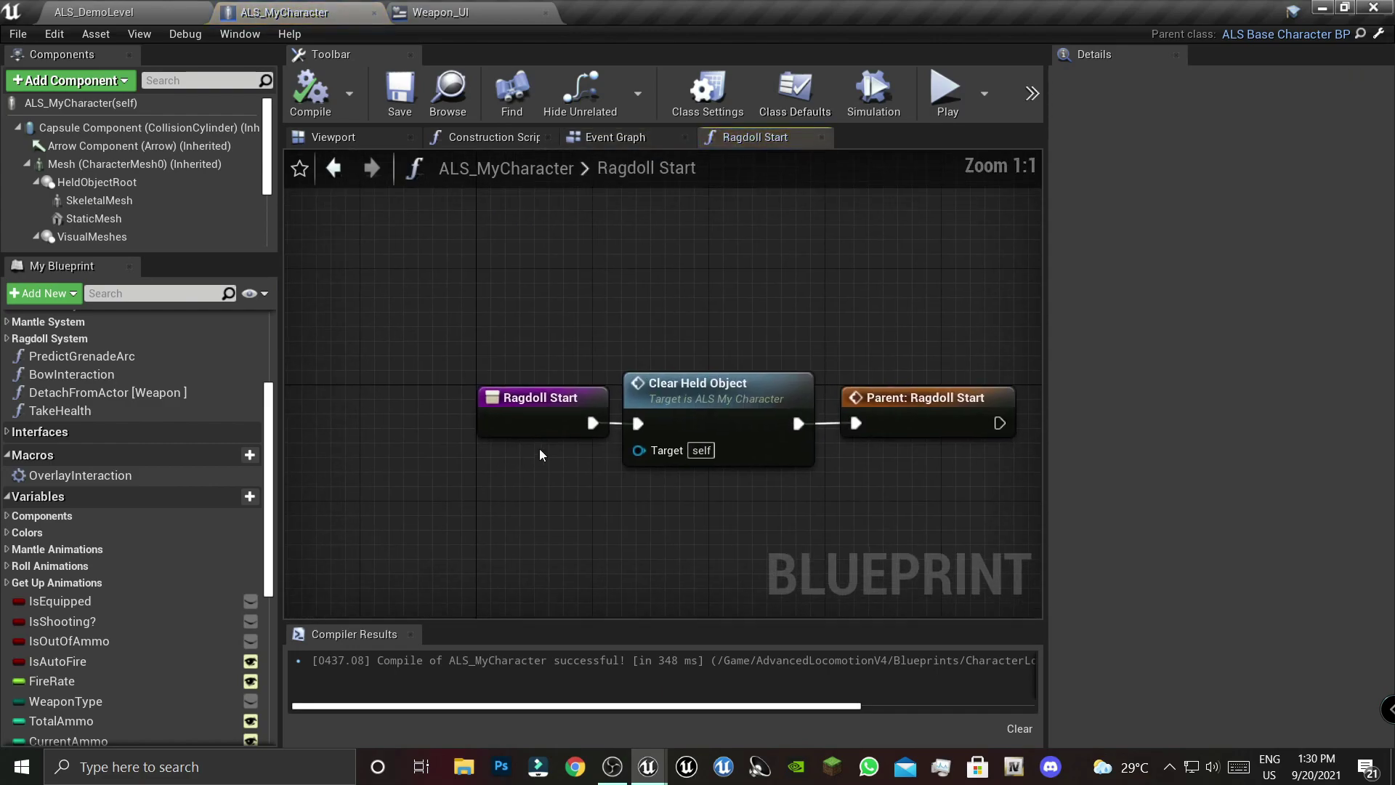
# - Back in the Event Graph, stretch the Fall Damage comment's right edge past both Take Health nodes
pyautogui.click(333, 168)
pyautogui.moveTo(941, 466); pyautogui.dragTo(672, 446, button='right')
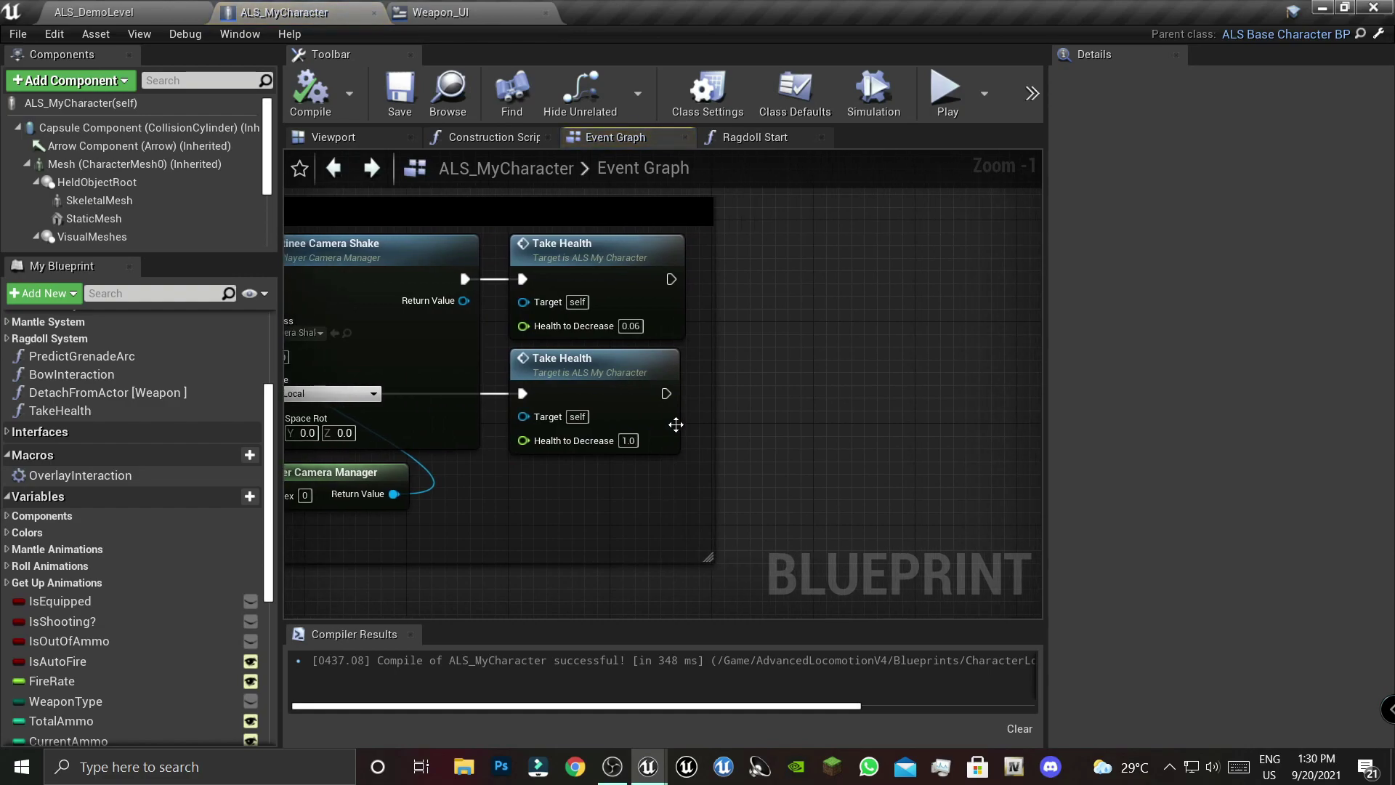
pyautogui.scroll(-3, 489, 473)
pyautogui.moveTo(490, 473); pyautogui.dragTo(1020, 480)
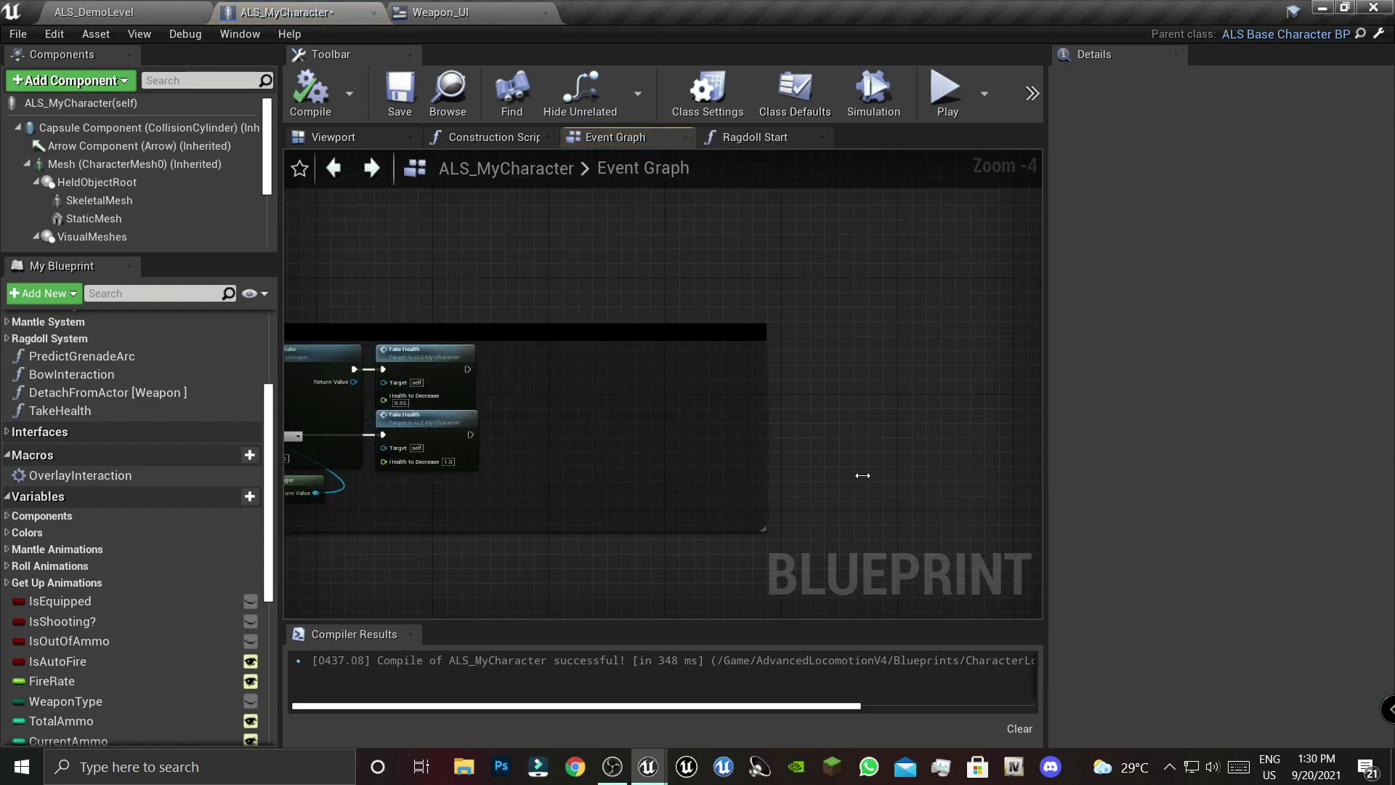
pyautogui.scroll(5, 417, 421)
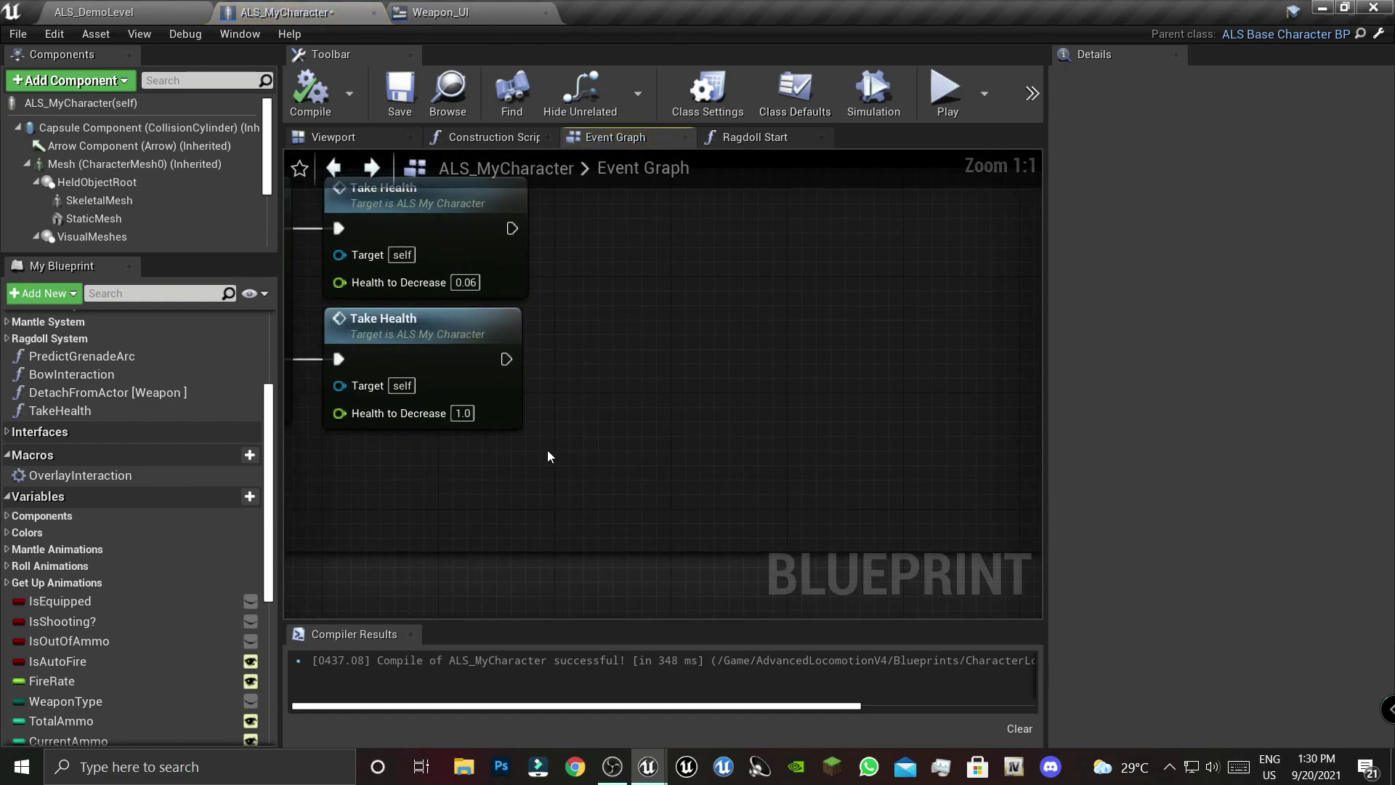
# - Create a new macro named IsPlayerPawn and move its Outputs node to the right
pyautogui.click(249, 455)
pyautogui.press('BackSpace')
pyautogui.write('IsPlayerPawn')
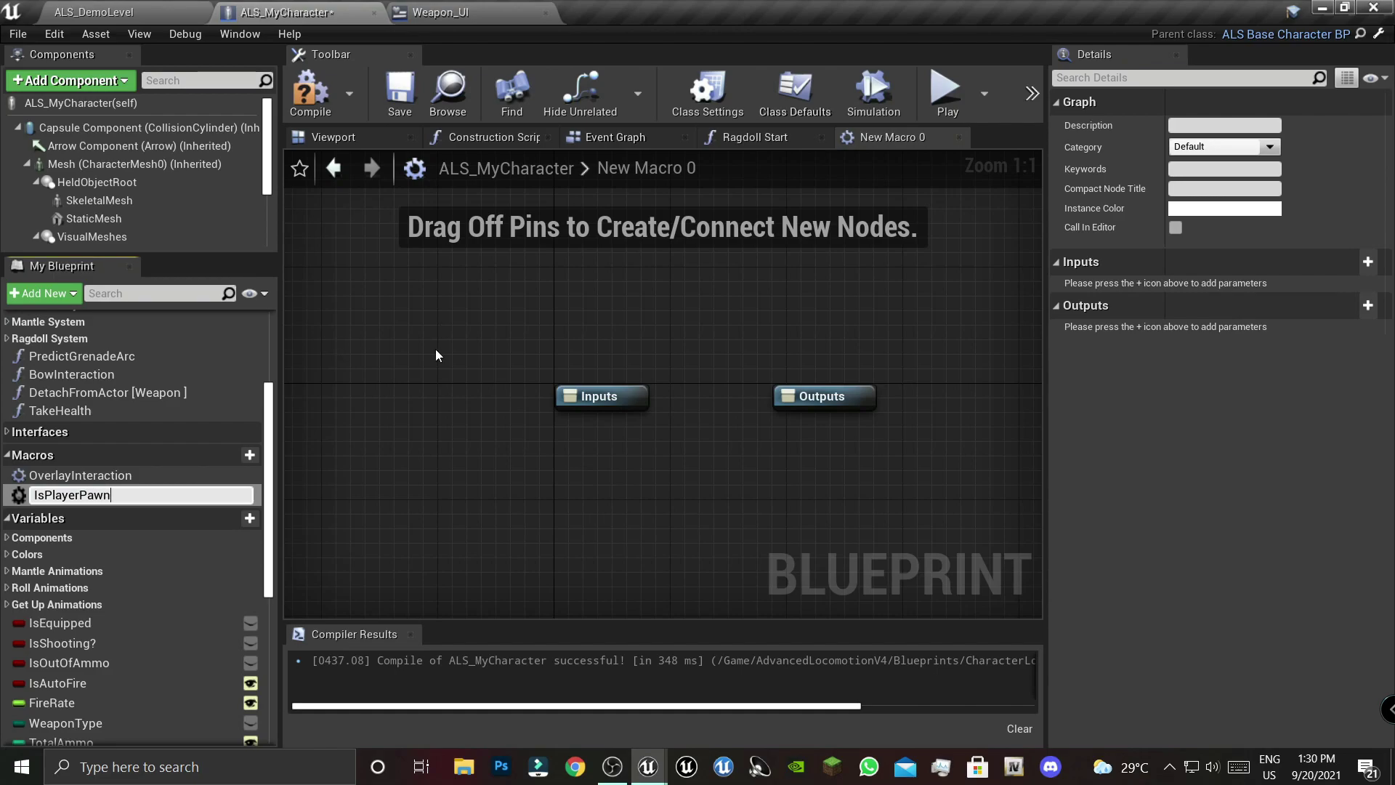
pyautogui.press('Return')
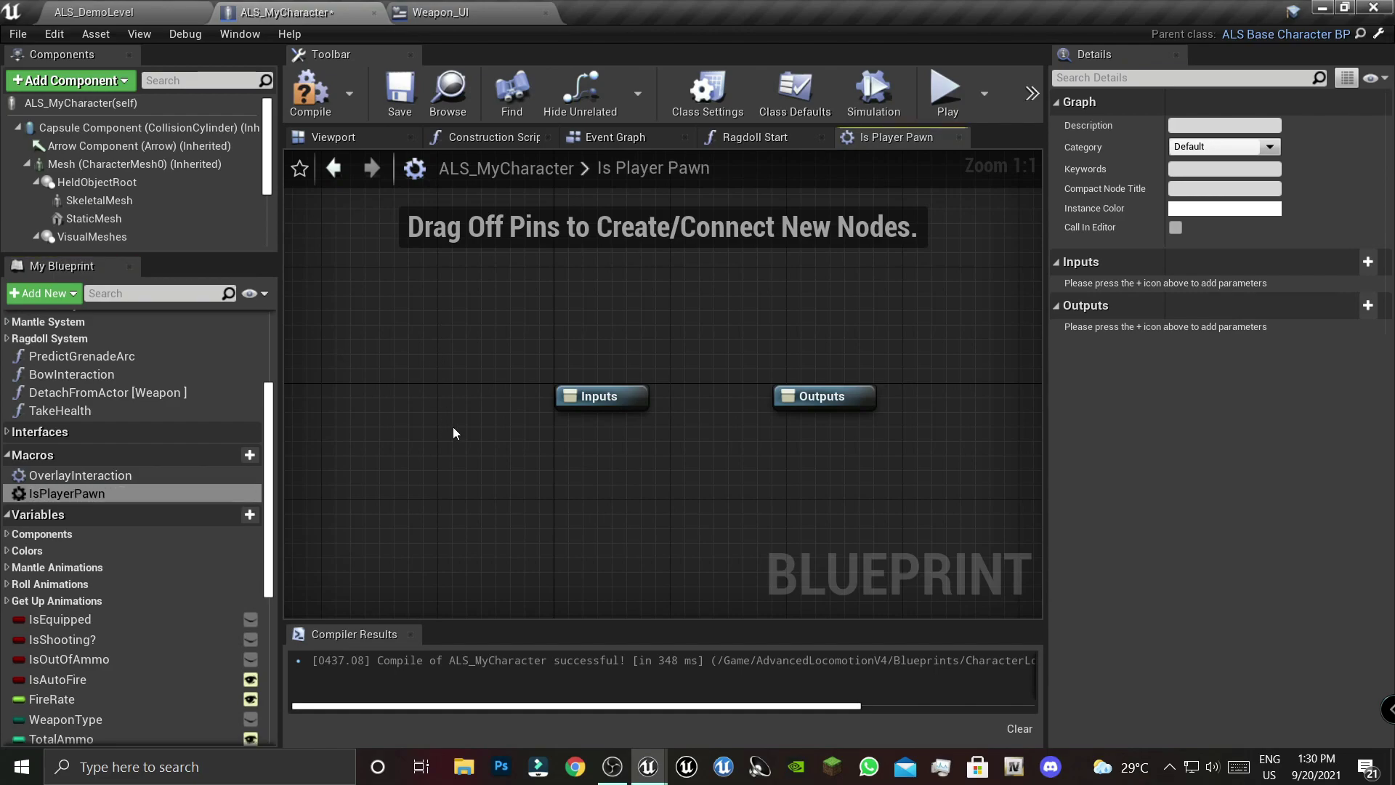
pyautogui.moveTo(697, 401); pyautogui.dragTo(828, 401)
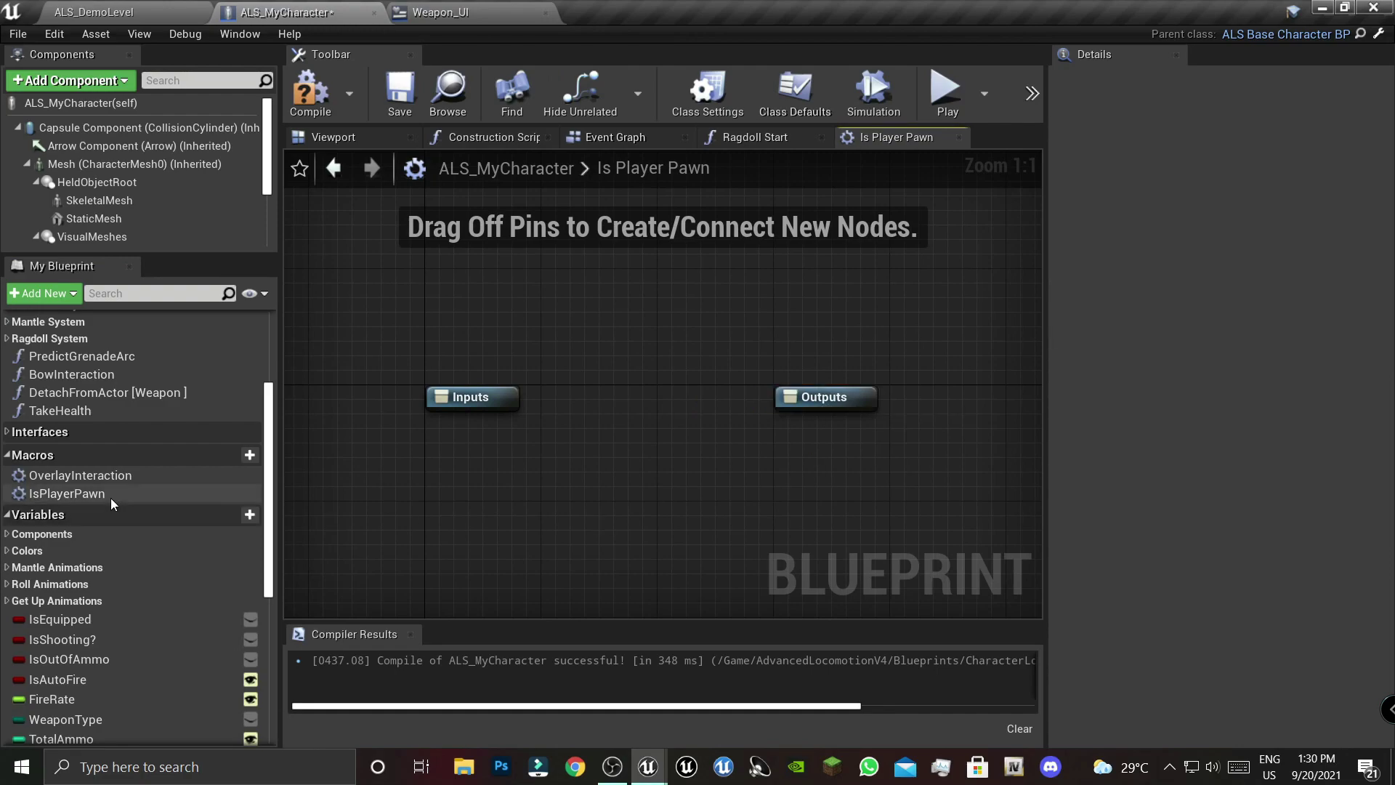
# - Add a Get Player Controller node inside the macro, shifting Outputs further right
pyautogui.click(474, 404)
pyautogui.click(414, 464)
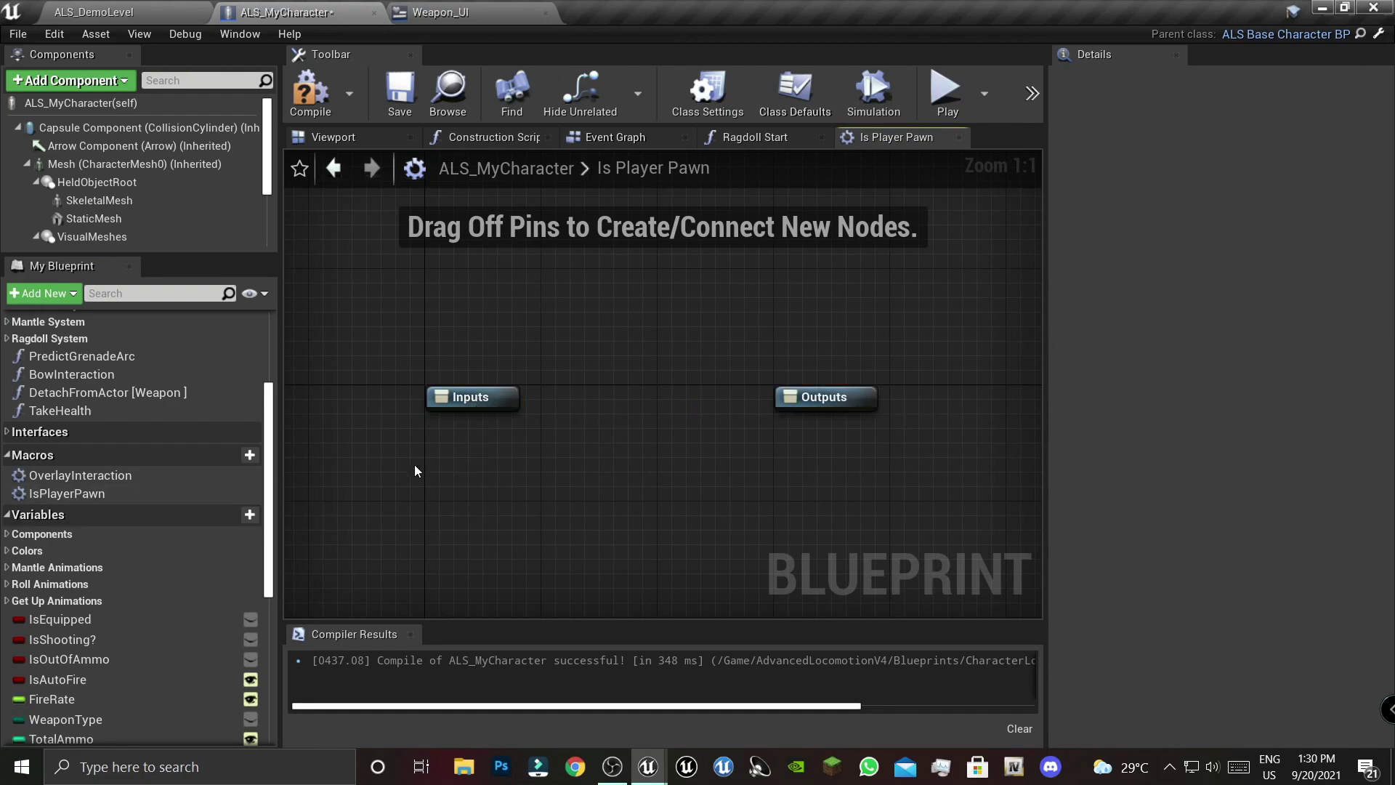
pyautogui.rightClick(415, 464)
pyautogui.write('get playe')
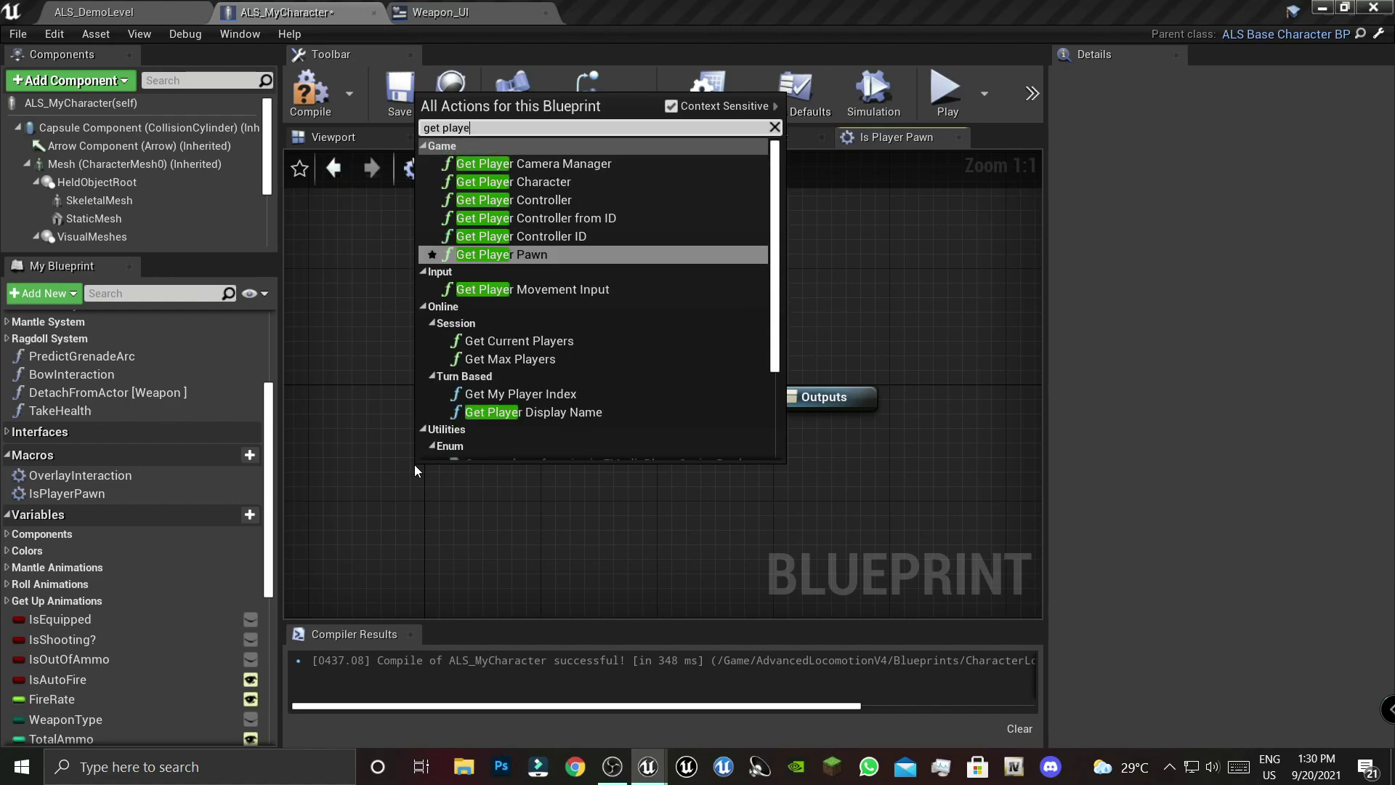
pyautogui.write('r con')
pyautogui.press('Return')
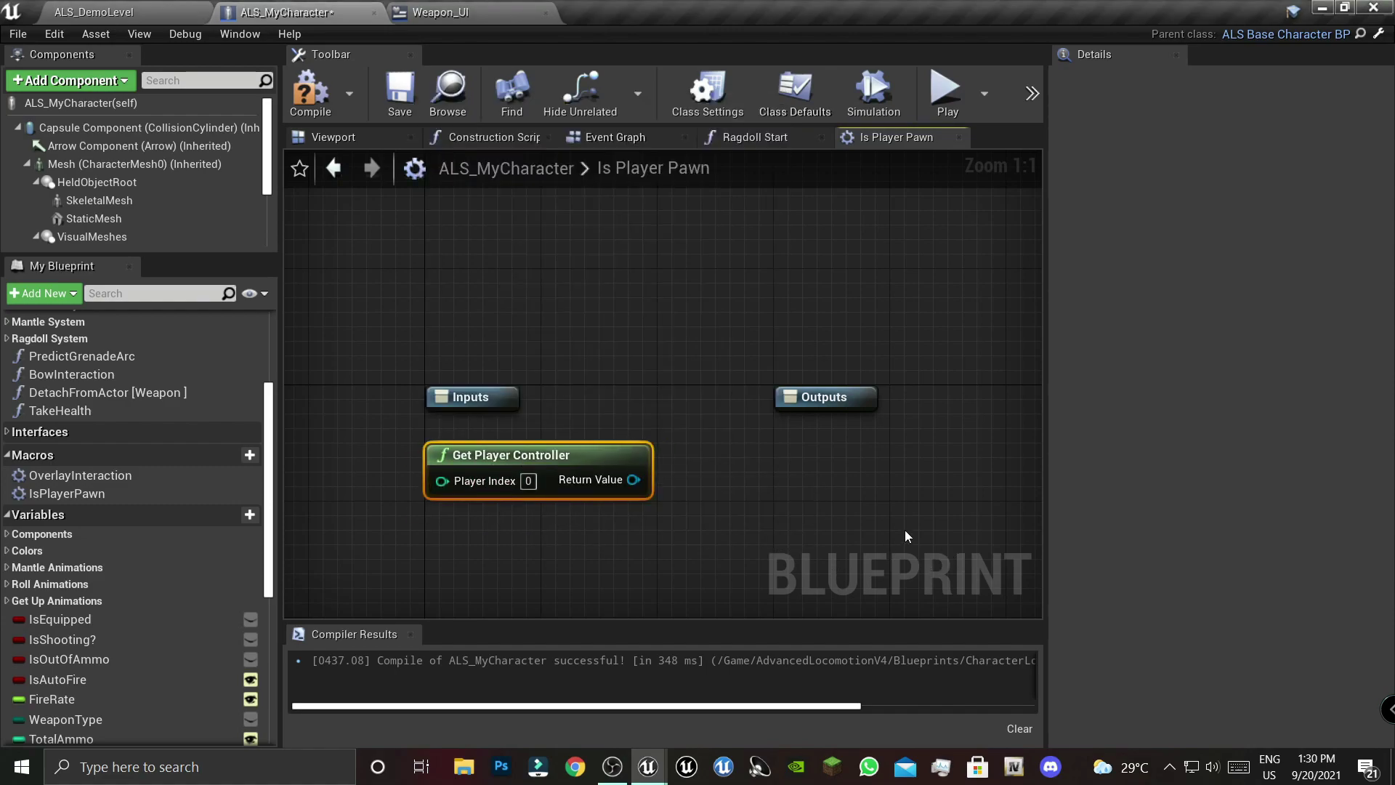
pyautogui.moveTo(905, 535); pyautogui.dragTo(849, 523, button='right')
pyautogui.moveTo(747, 396); pyautogui.dragTo(948, 403)
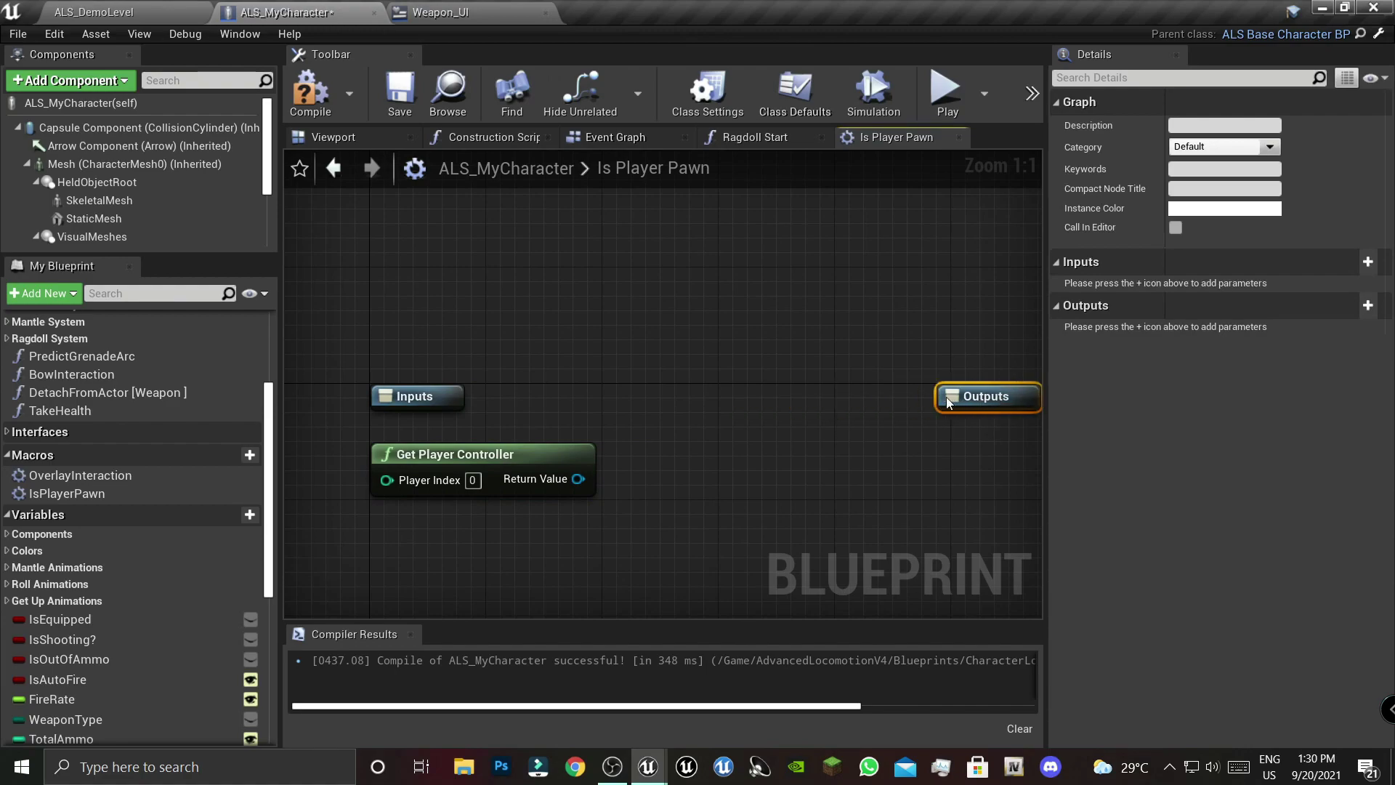
pyautogui.click(920, 449)
# - Add an Is Valid node fed by the player controller's Return Value
pyautogui.moveTo(919, 449); pyautogui.dragTo(850, 447, button='right')
pyautogui.moveTo(508, 477); pyautogui.dragTo(596, 419)
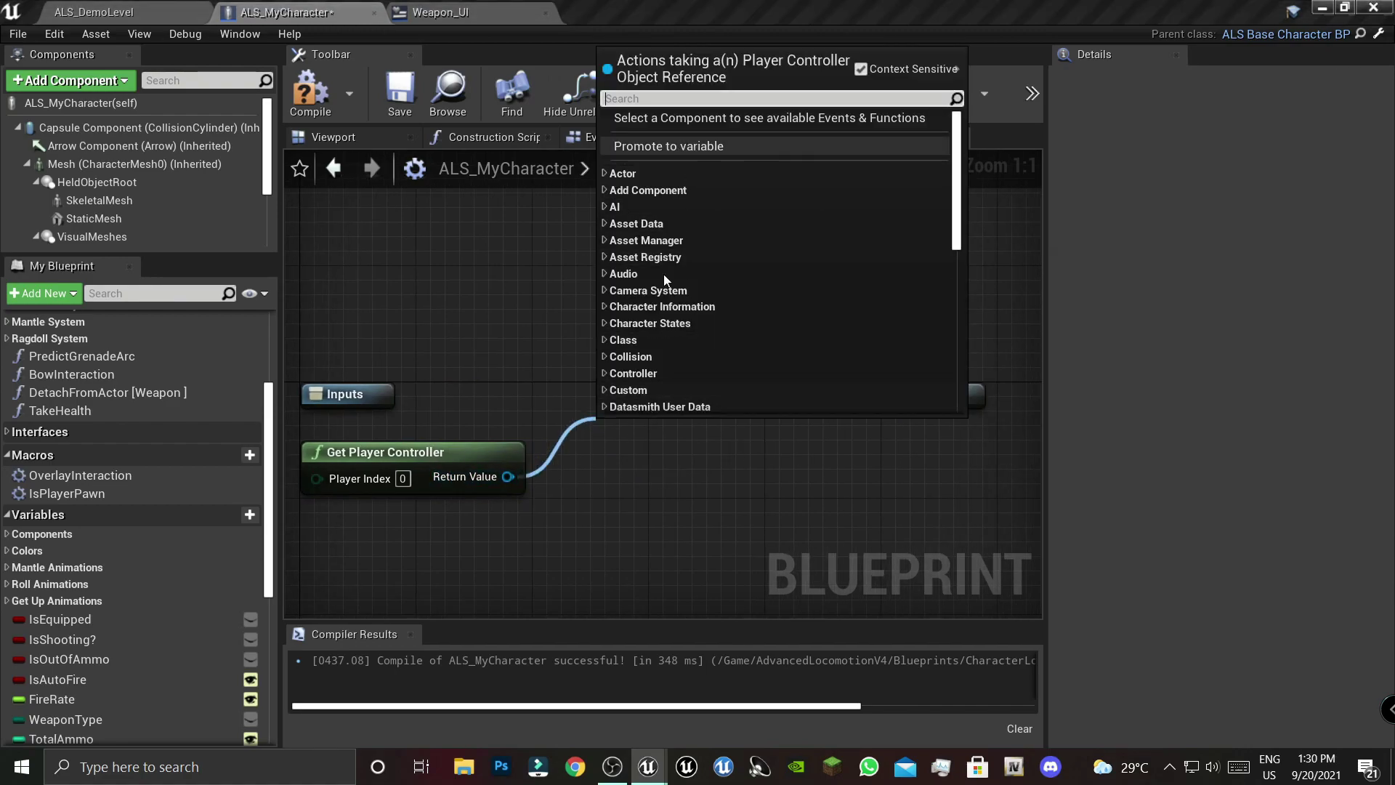
pyautogui.click(491, 512)
pyautogui.click(539, 446)
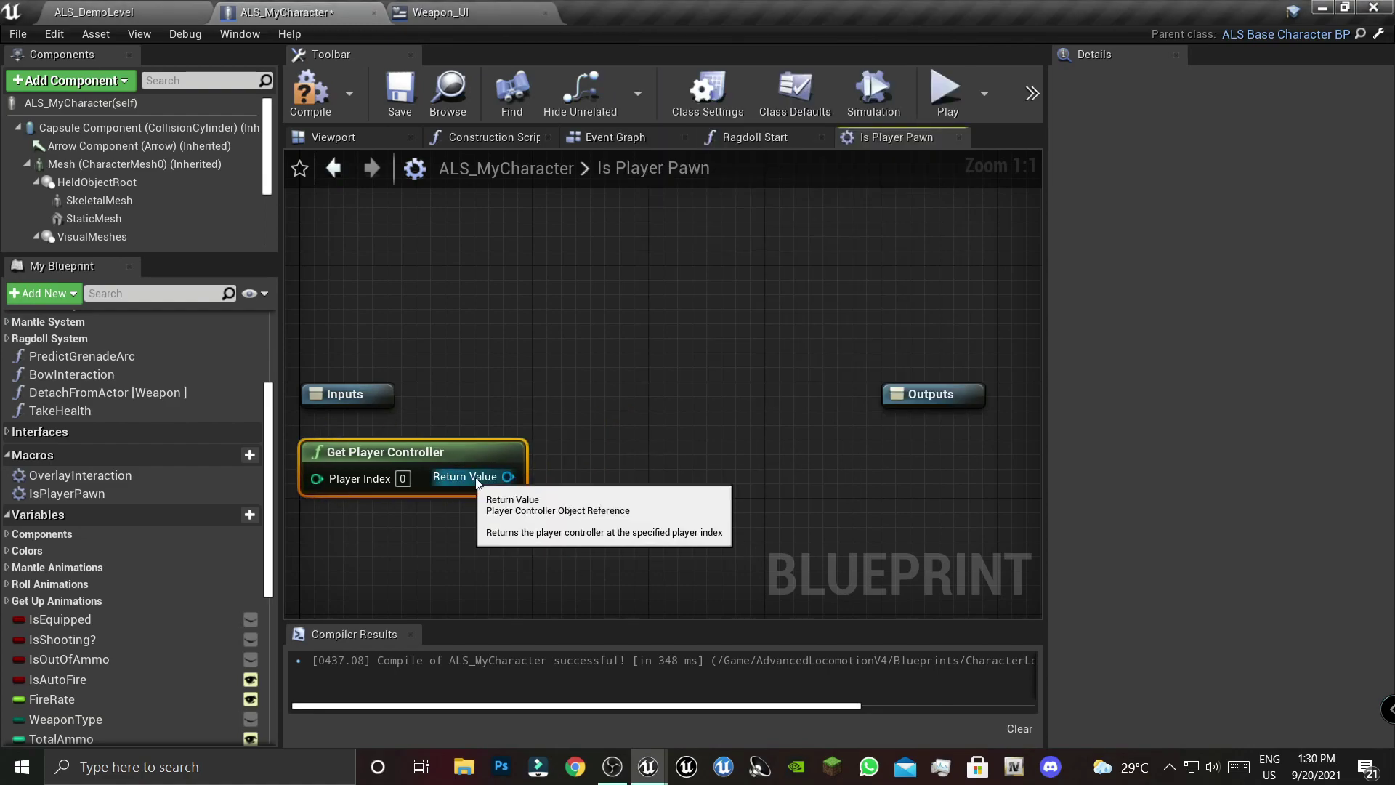
pyautogui.moveTo(465, 480); pyautogui.dragTo(610, 437)
pyautogui.write('is va')
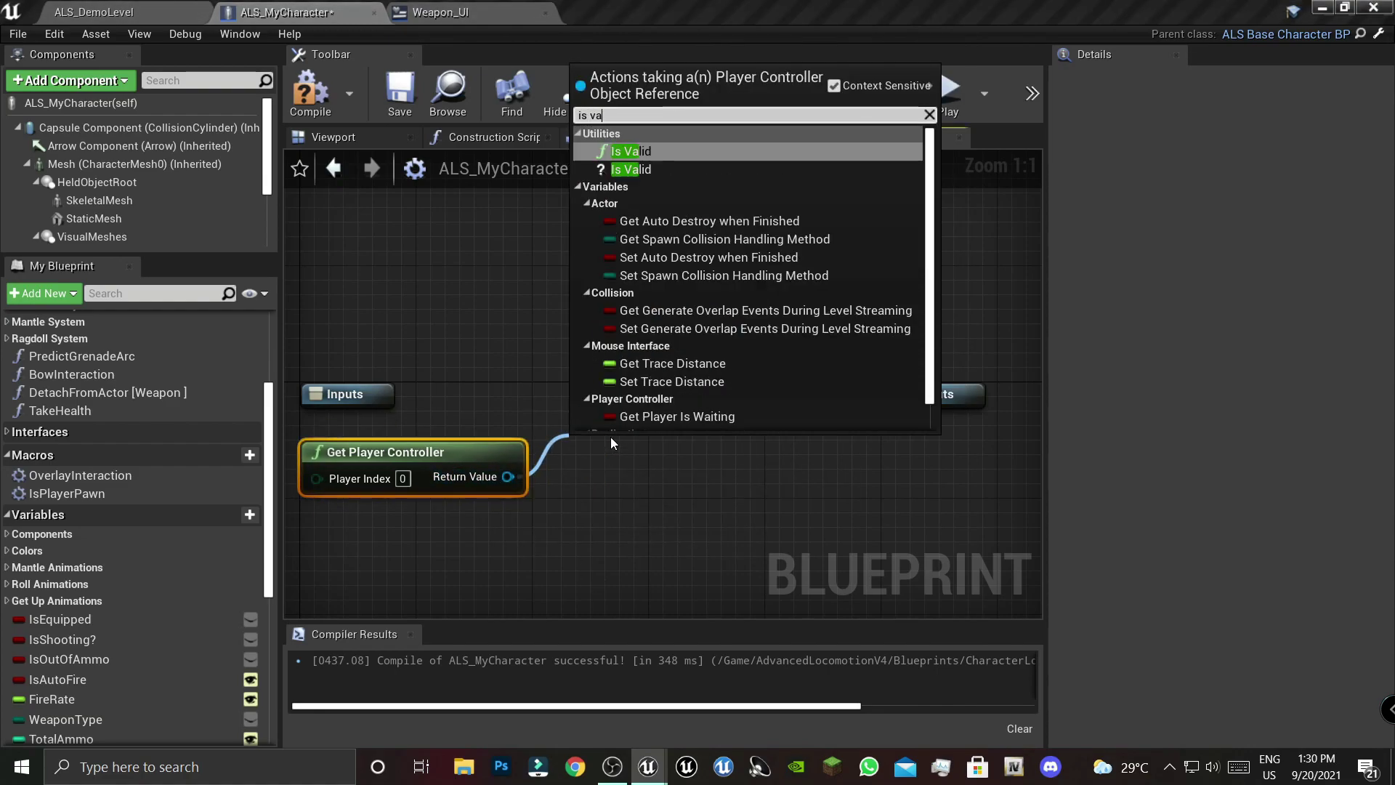
pyautogui.press('Down')
pyautogui.press('Return')
# - Wire the macro's exec input into Is Valid, routing Is Valid and Is Not Valid to separate outputs
pyautogui.moveTo(592, 405); pyautogui.dragTo(349, 396)
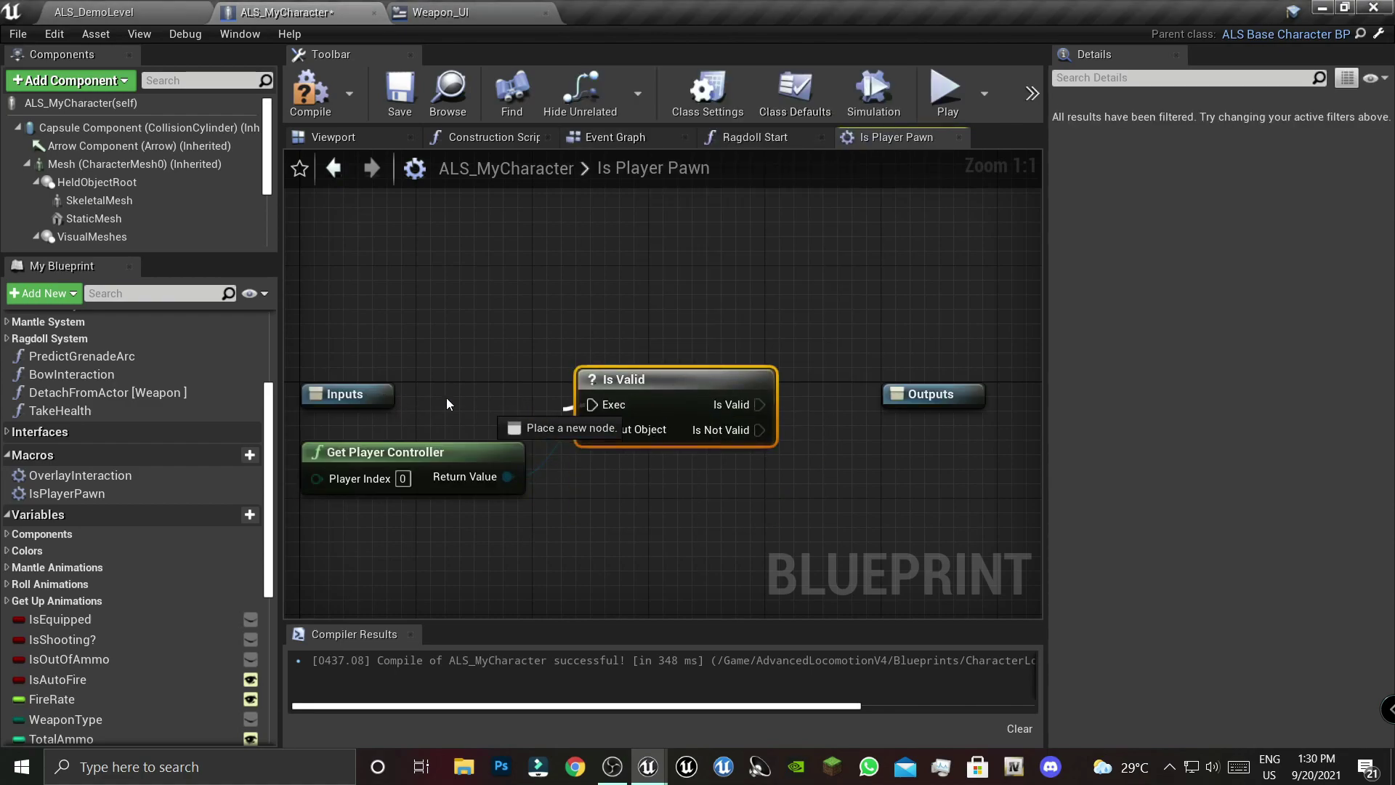
pyautogui.press('q')
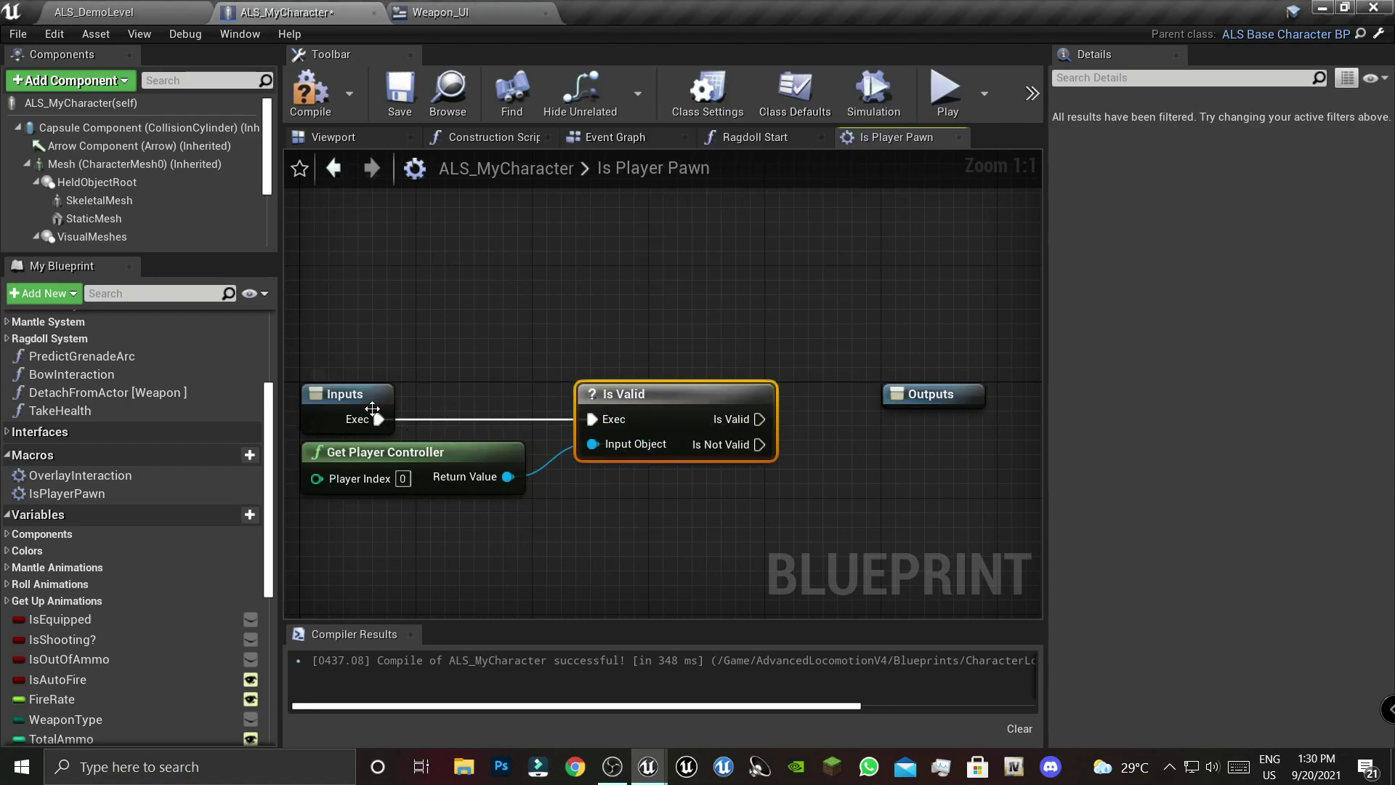
pyautogui.click(373, 408)
pyautogui.click(852, 480)
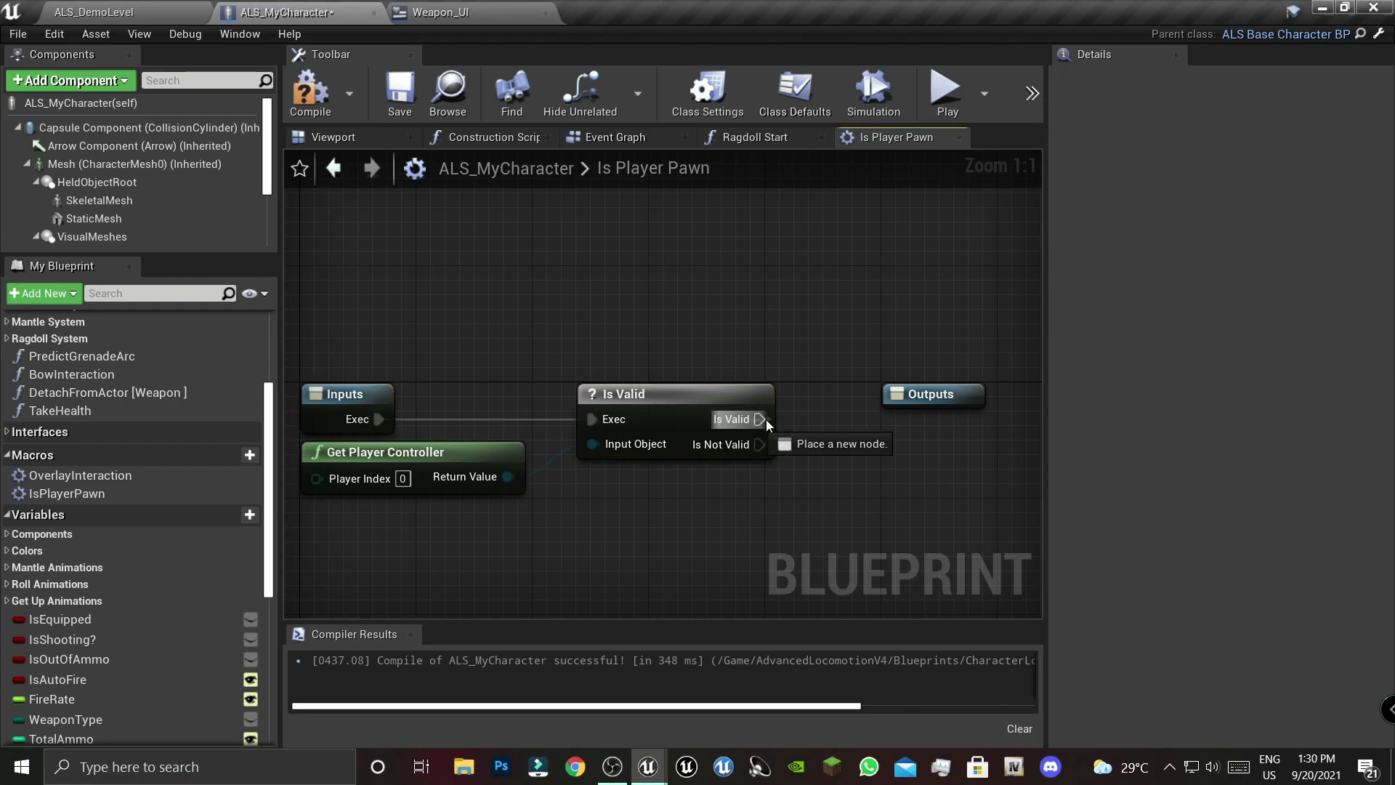
pyautogui.moveTo(760, 419); pyautogui.dragTo(922, 420)
pyautogui.moveTo(759, 444); pyautogui.dragTo(921, 420)
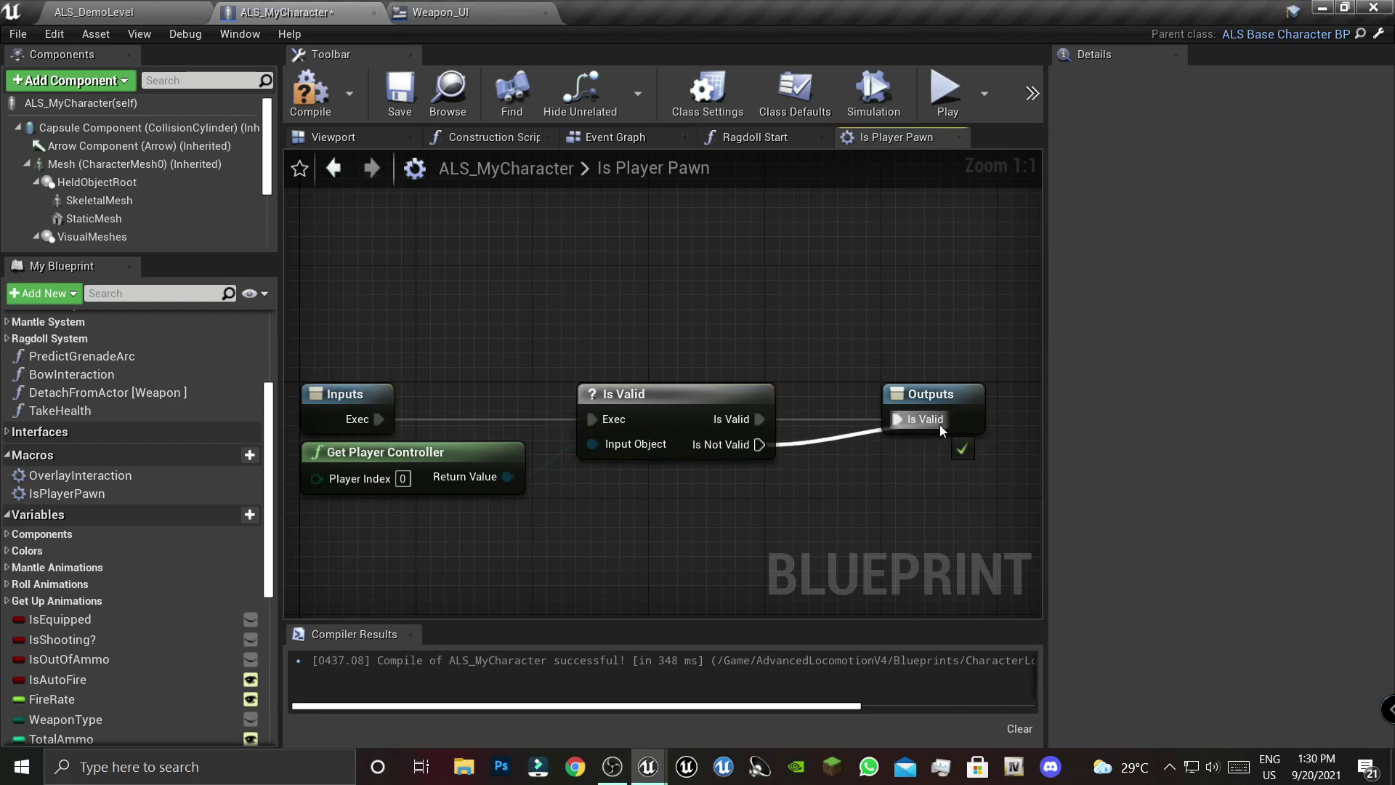
pyautogui.keyDown('alt'); pyautogui.click(795, 443); pyautogui.keyUp('alt')
pyautogui.moveTo(744, 448); pyautogui.dragTo(942, 407)
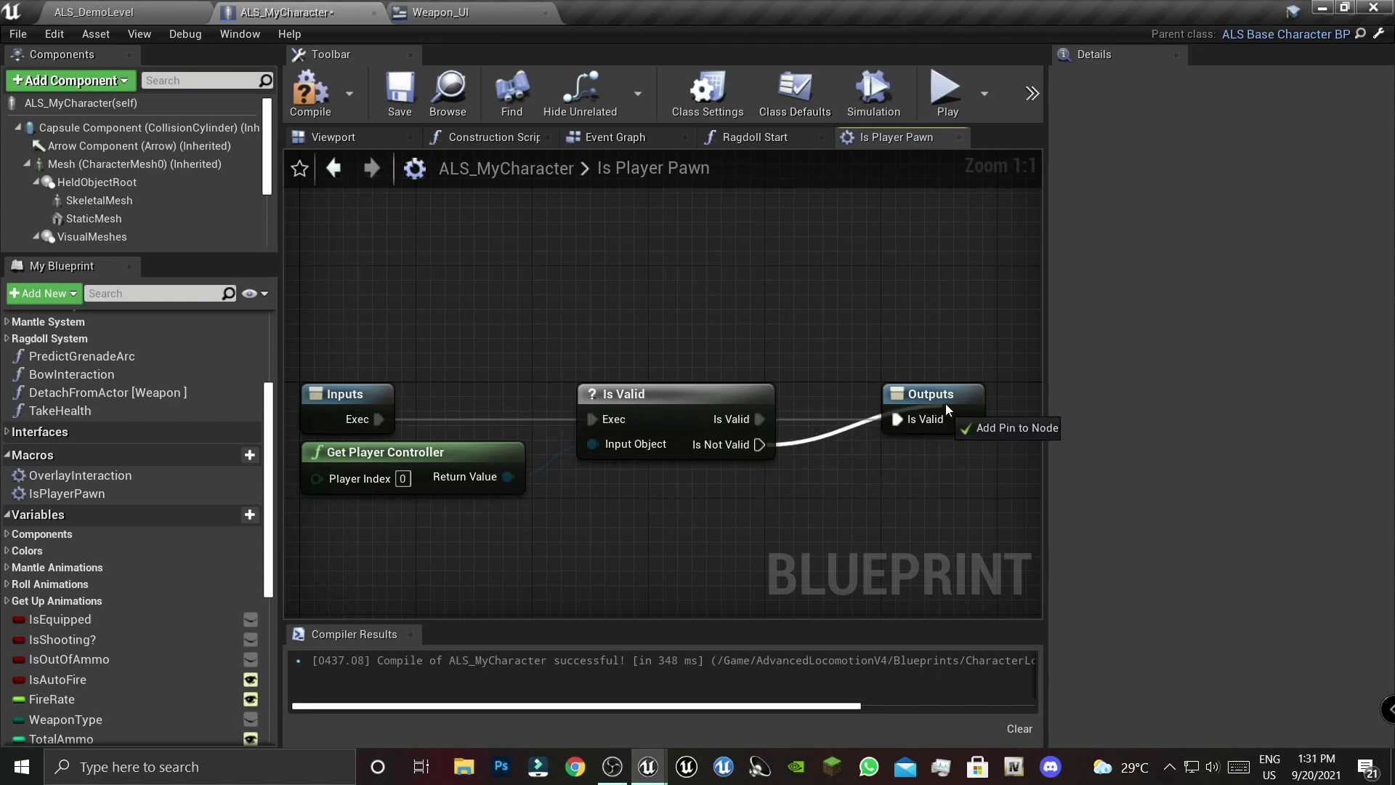
# - Rename the two outputs to Is Player and Not Player, then compile the Blueprint
pyautogui.click(957, 414)
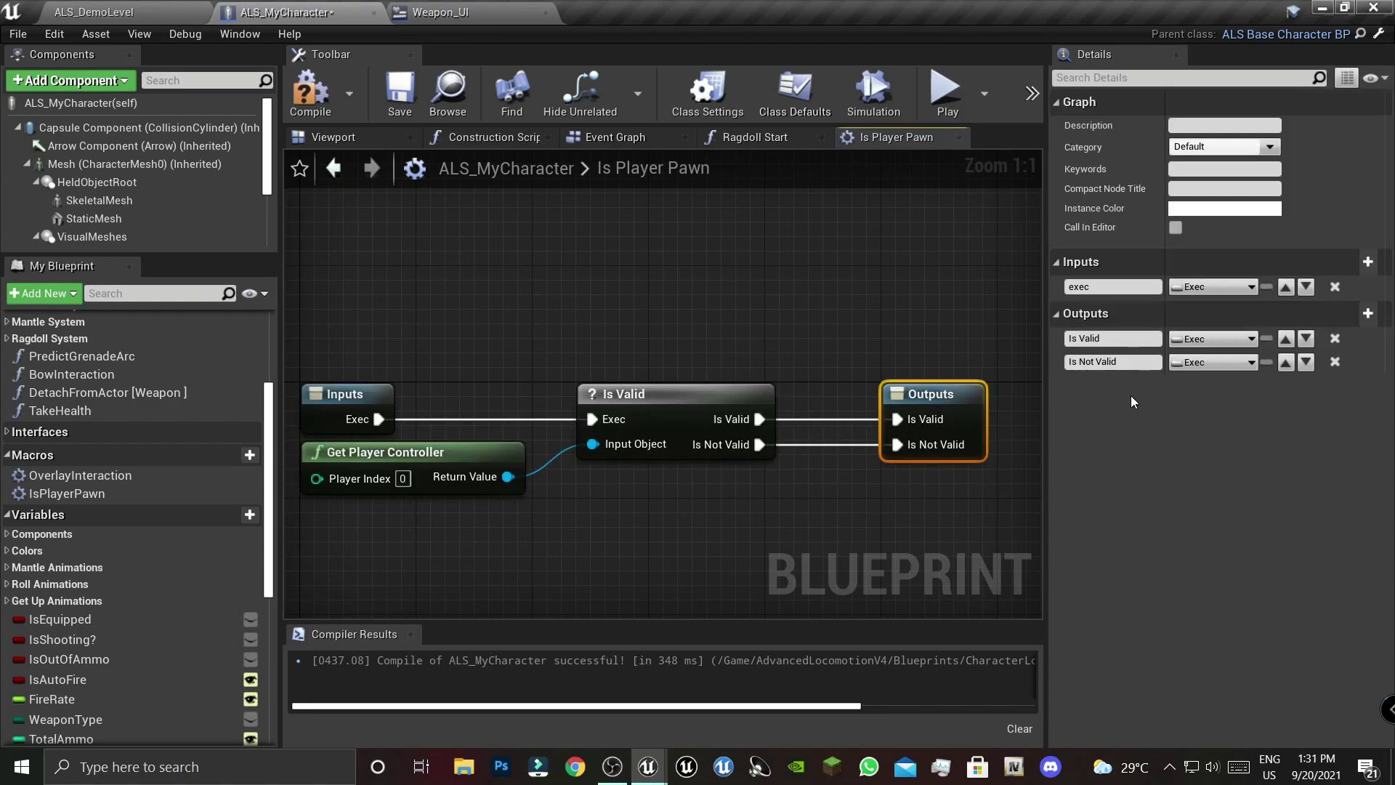
pyautogui.click(1101, 362)
pyautogui.press('Delete')
pyautogui.press('Delete')
pyautogui.press('Delete')
pyautogui.press('Return')
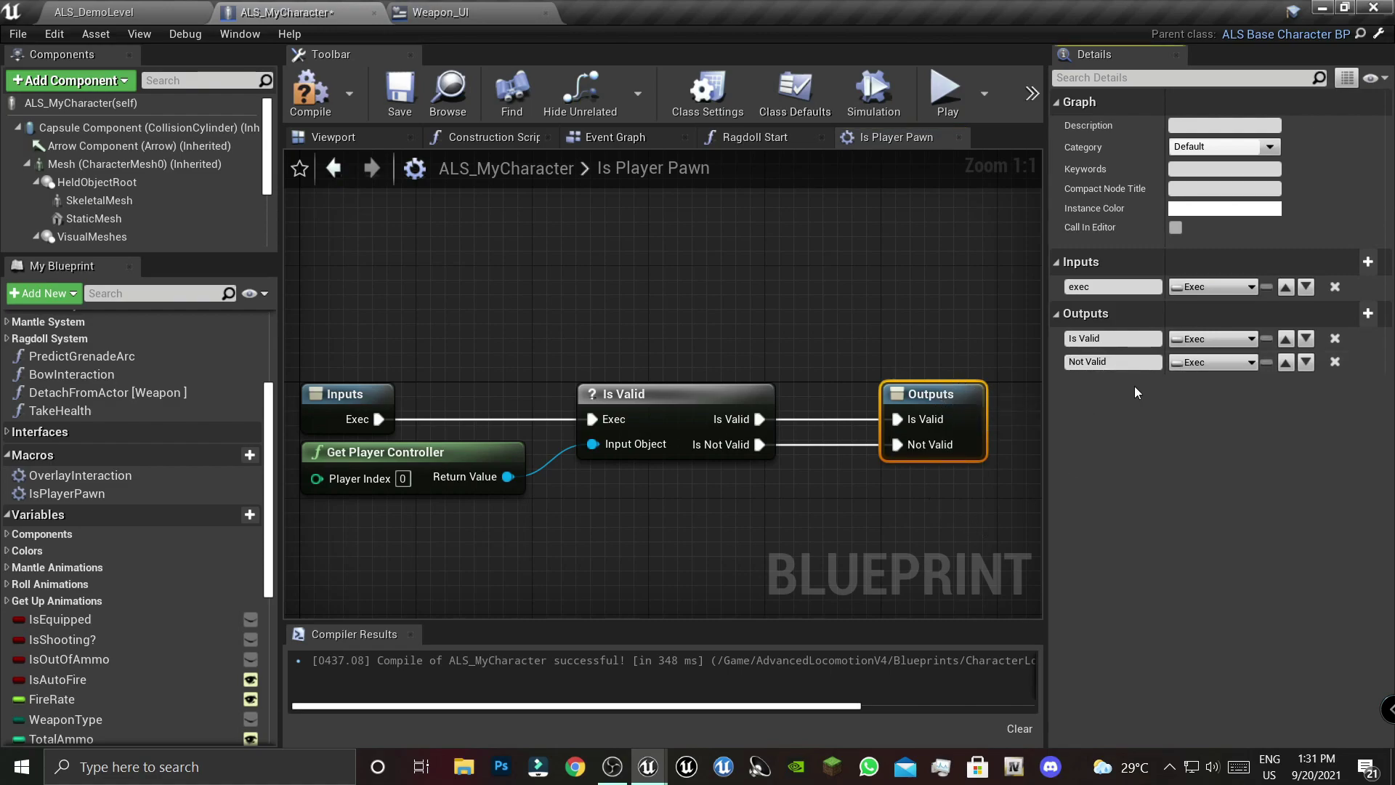
pyautogui.doubleClick(1080, 339)
pyautogui.write('Playe')
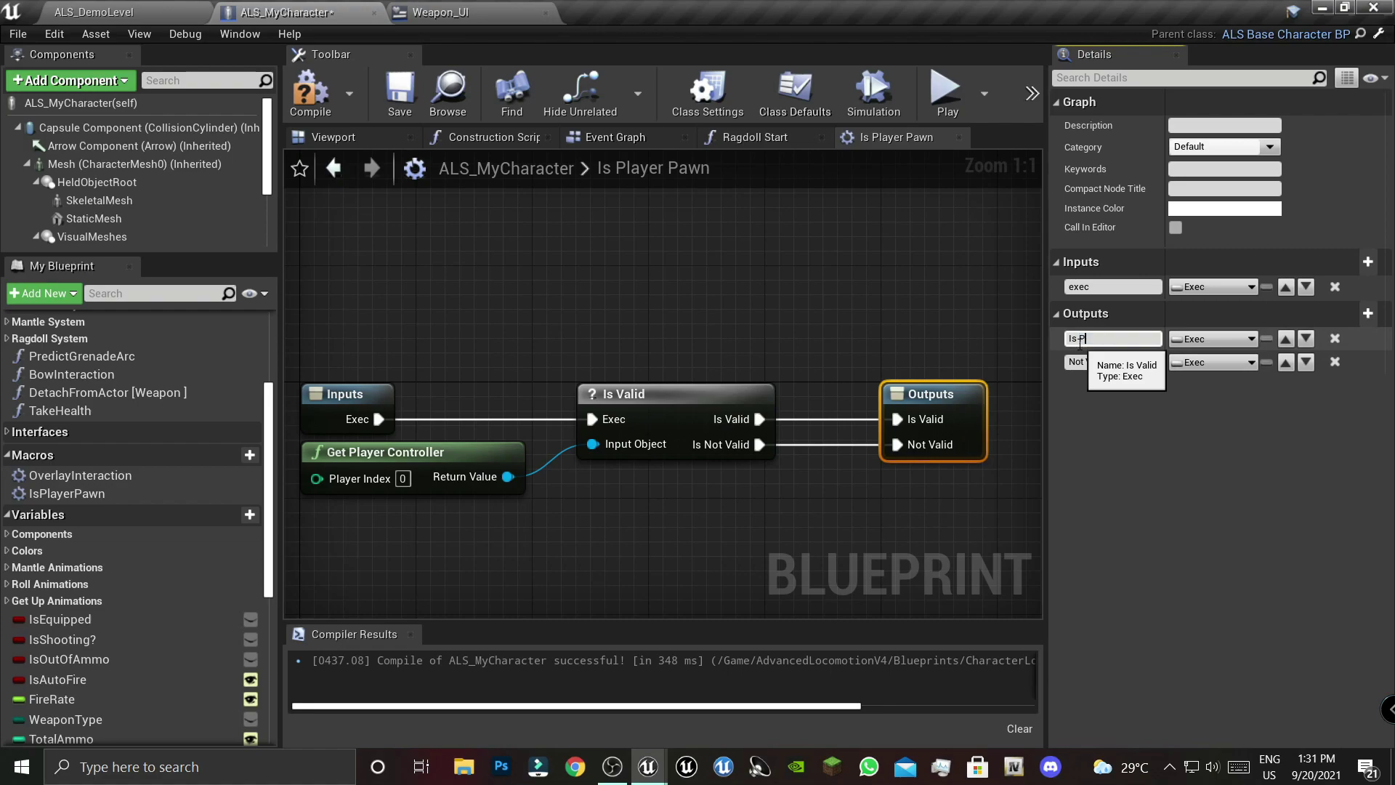
pyautogui.write('r')
pyautogui.doubleClick(1089, 361)
pyautogui.write('Play')
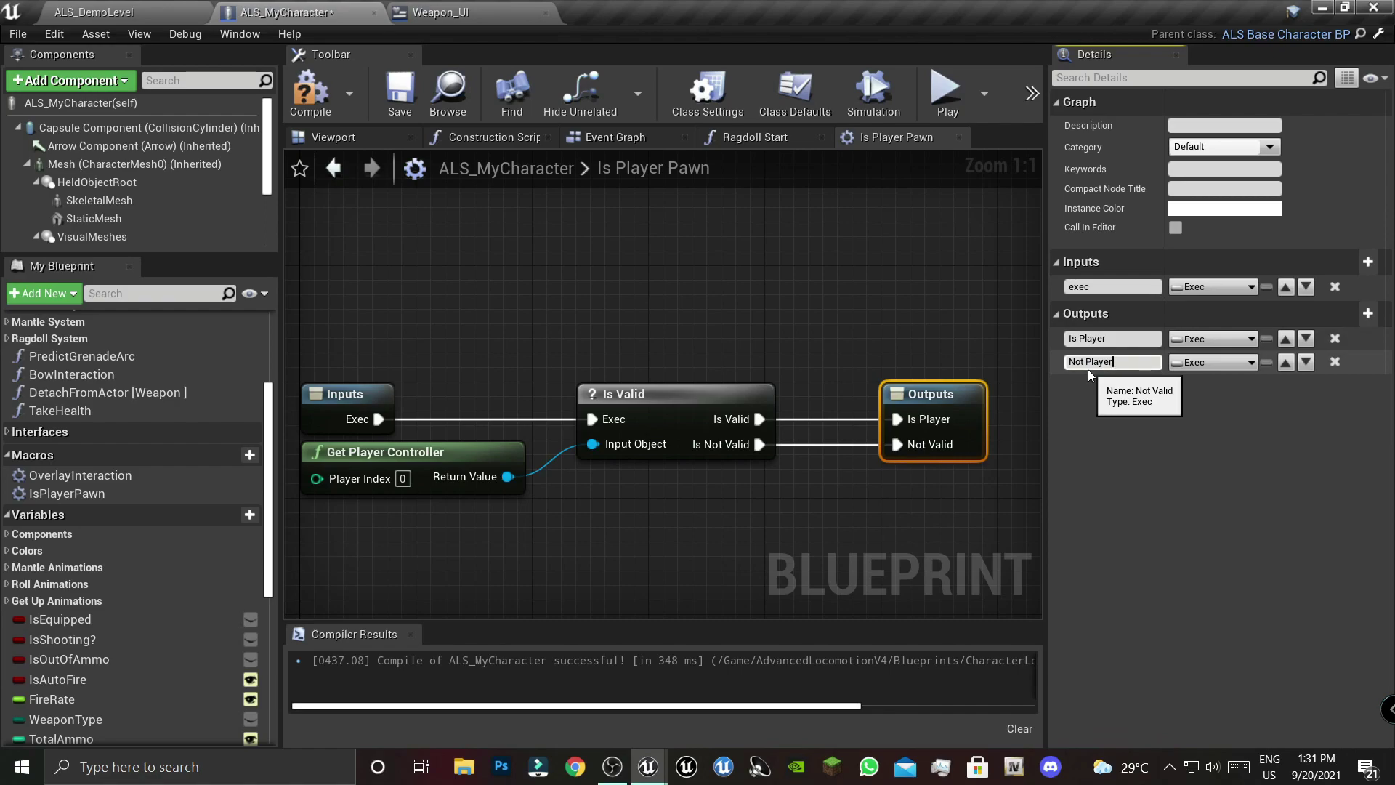
pyautogui.write('er')
pyautogui.press('Return')
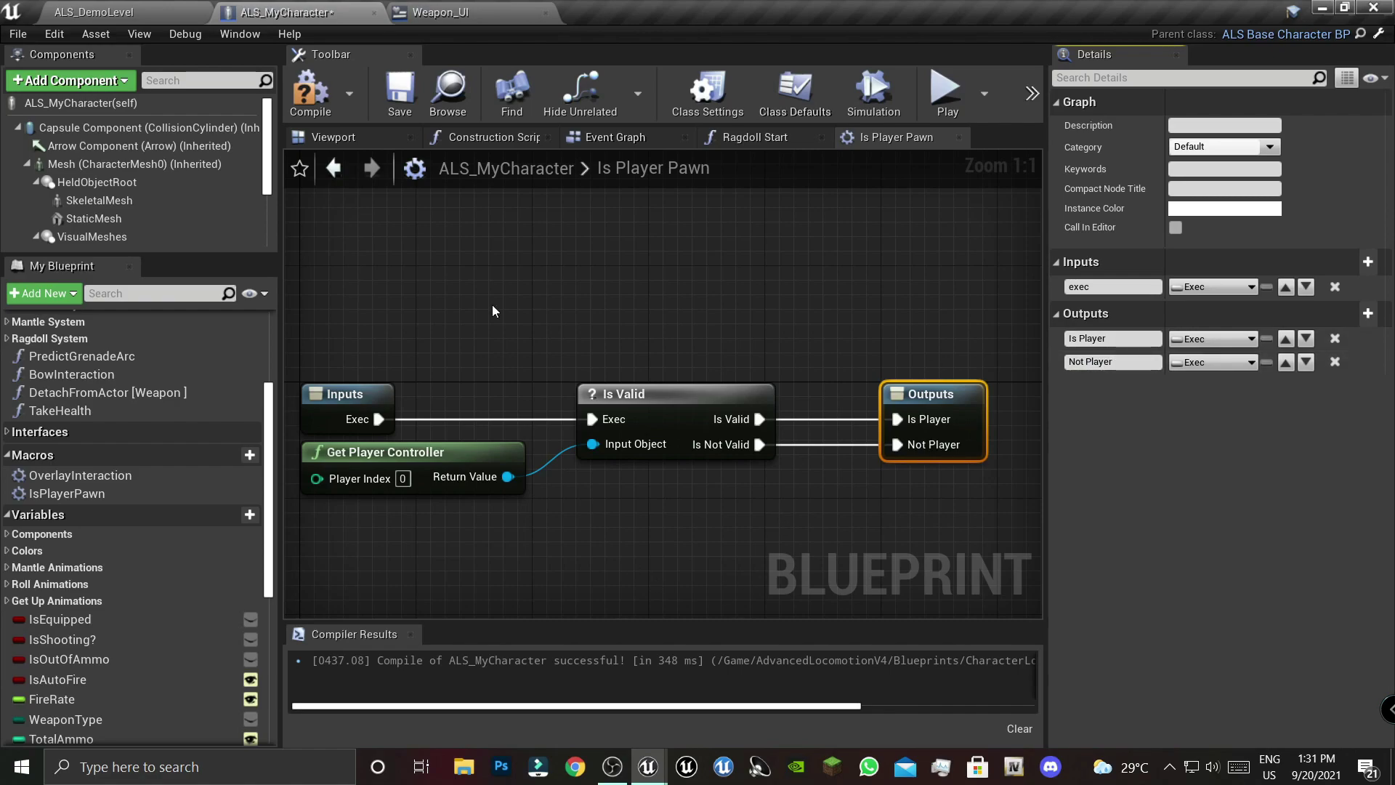
pyautogui.click(331, 109)
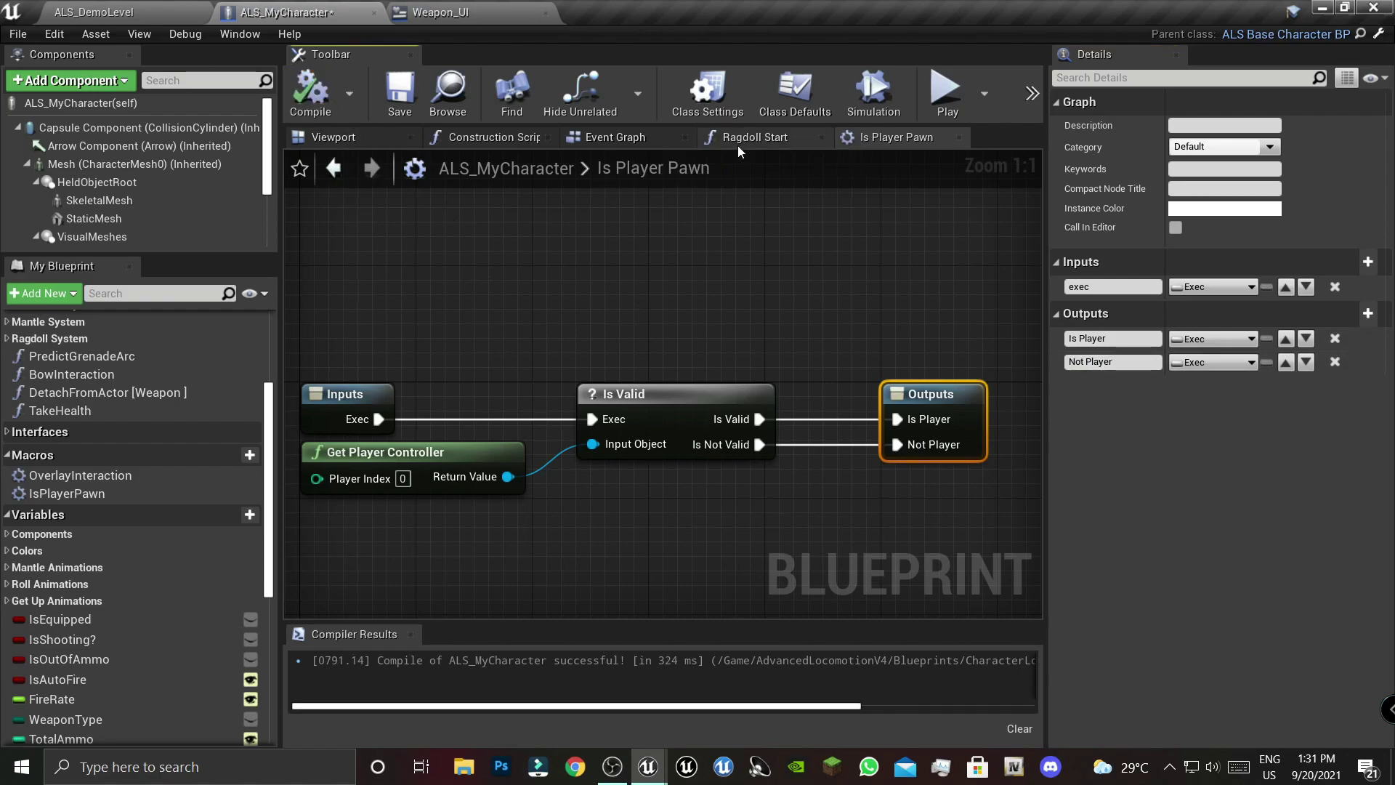
# - Close the Ragdoll Start tab and place an Is Player Pawn node after the lower Take Health call
pyautogui.click(738, 142)
pyautogui.click(821, 137)
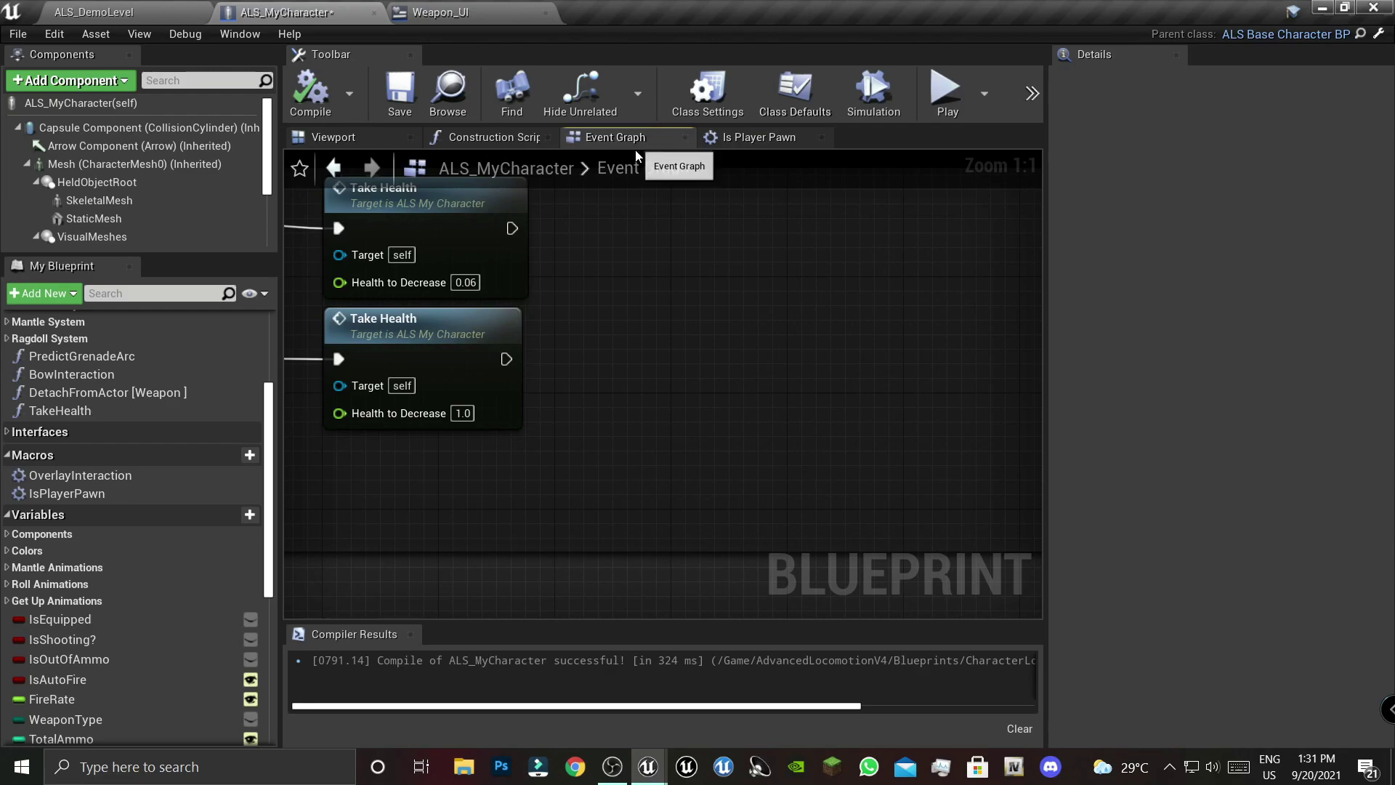
pyautogui.moveTo(155, 491); pyautogui.dragTo(430, 479)
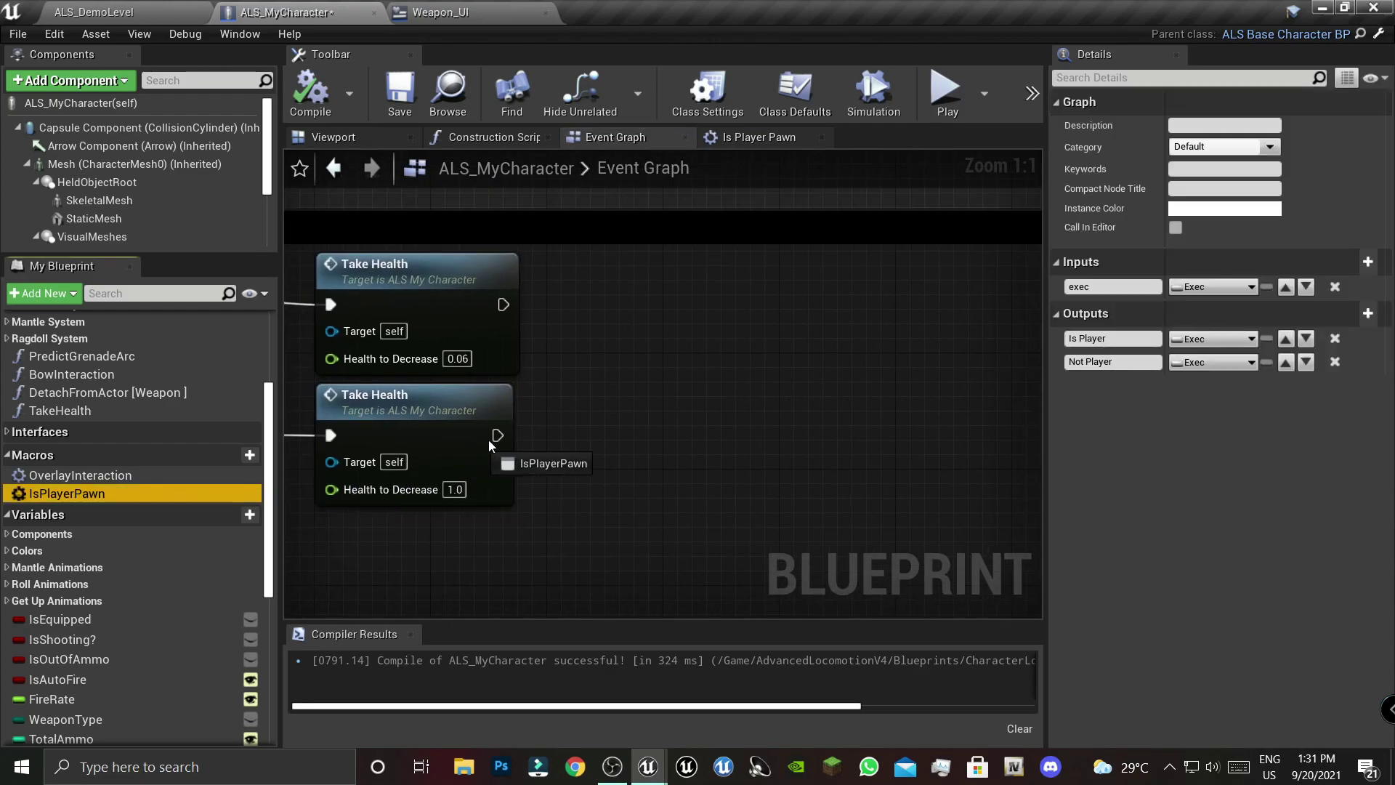
pyautogui.moveTo(430, 479)
pyautogui.mouseDown()
pyautogui.moveTo(549, 407)
pyautogui.moveTo(563, 434)
pyautogui.mouseUp()
# - Rename the macro's exec input to 'then', recompile, and return to the Event Graph beside Is Player Pawn
pyautogui.doubleClick(619, 427)
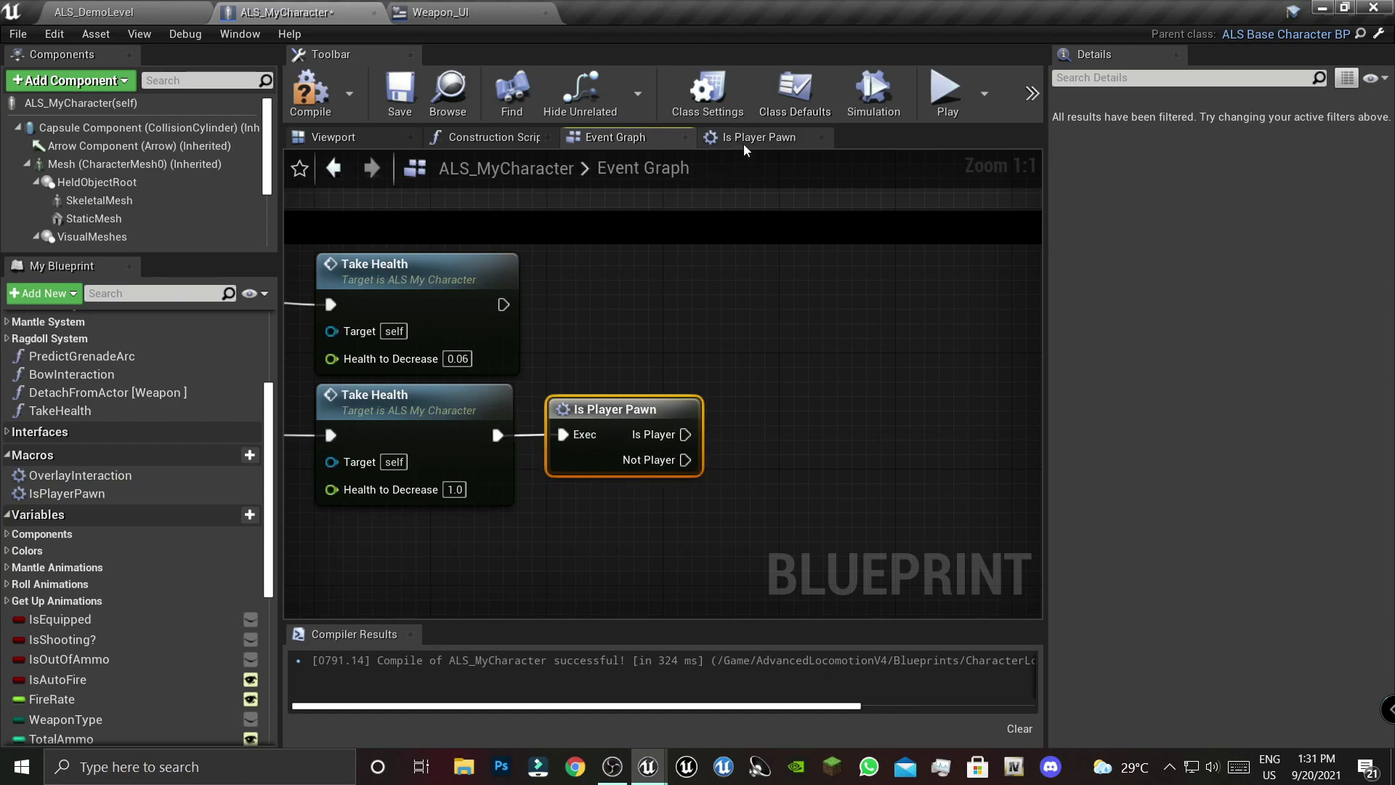
pyautogui.click(343, 396)
pyautogui.click(1112, 287)
pyautogui.write('n')
pyautogui.press('Return')
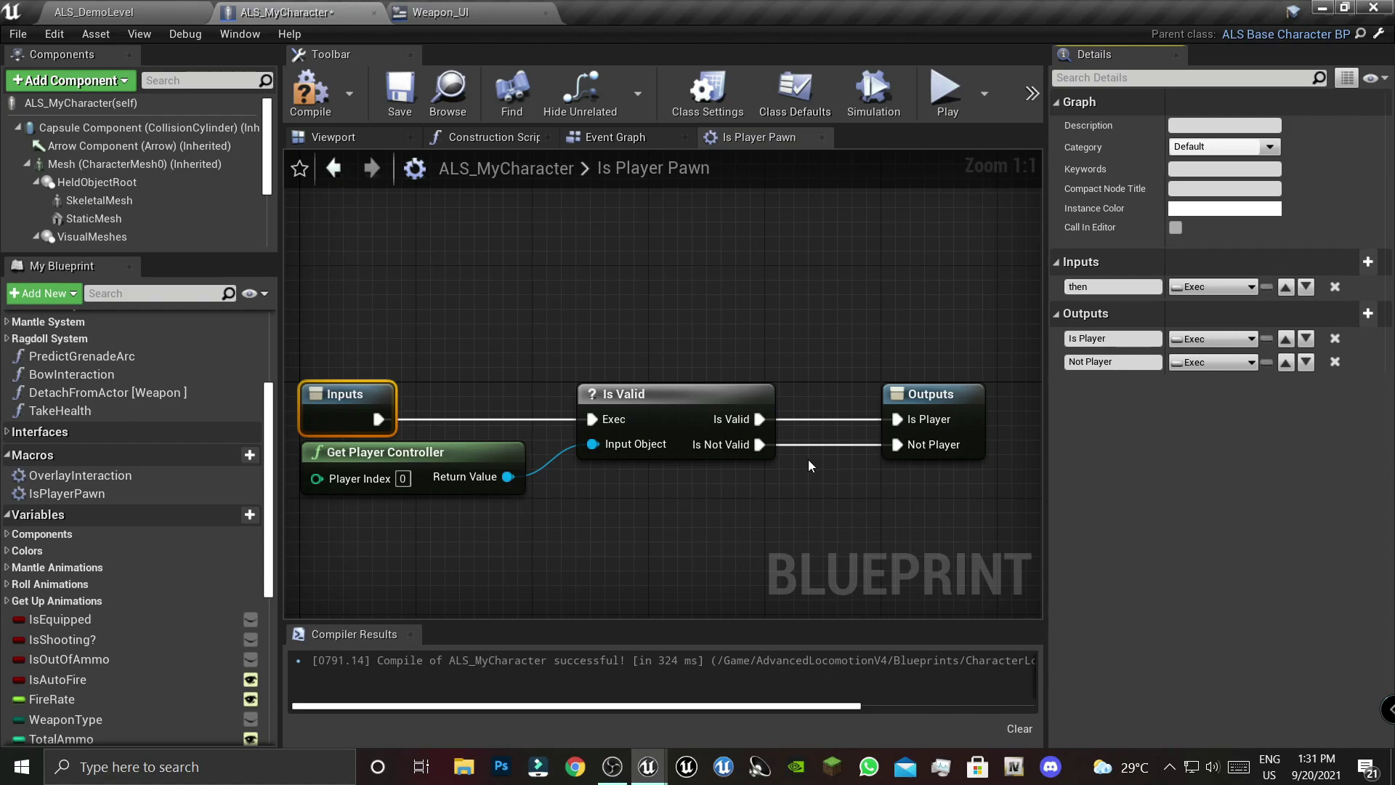
pyautogui.click(310, 91)
pyautogui.click(614, 137)
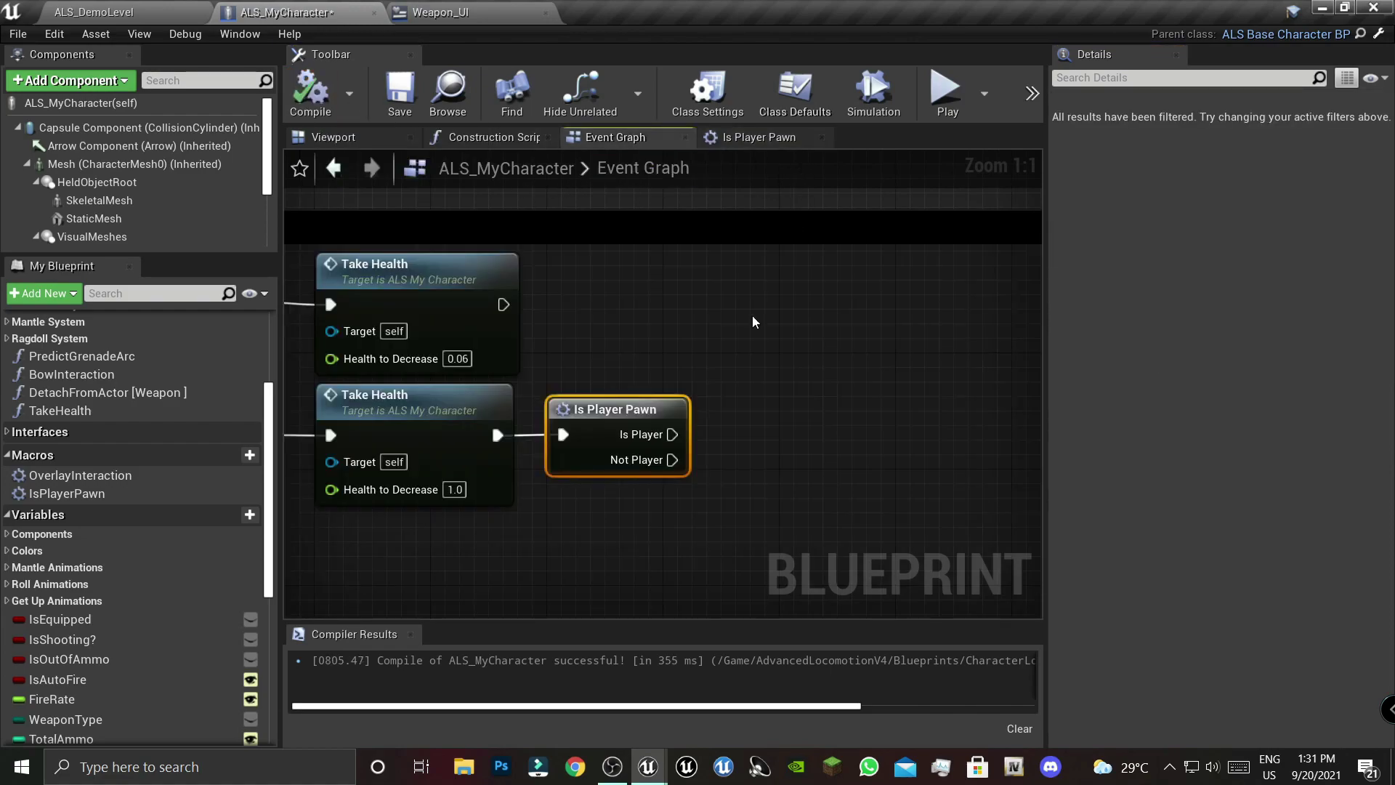
pyautogui.click(567, 378)
pyautogui.scroll(-4, 567, 378)
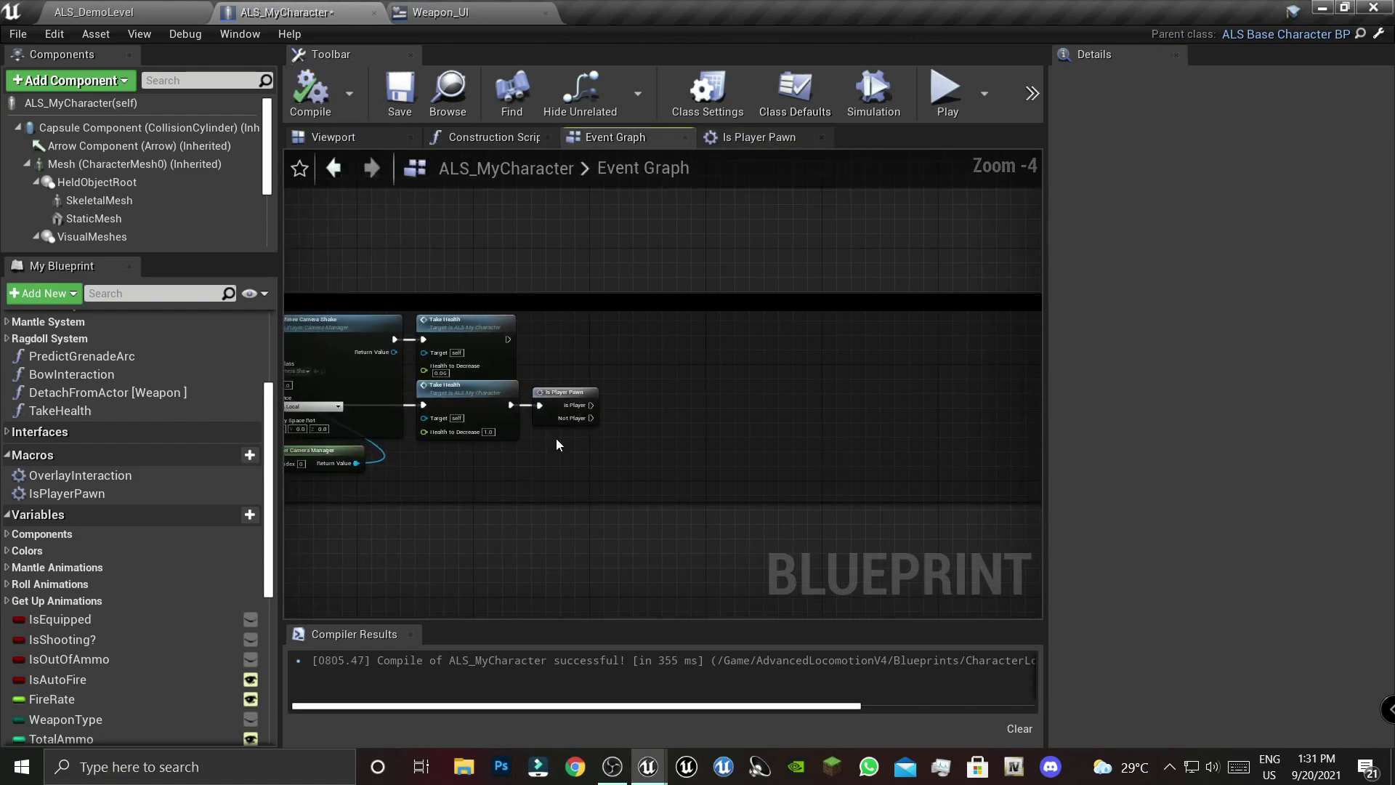
pyautogui.scroll(4, 572, 440)
pyautogui.moveTo(578, 455); pyautogui.dragTo(437, 465, button='right')
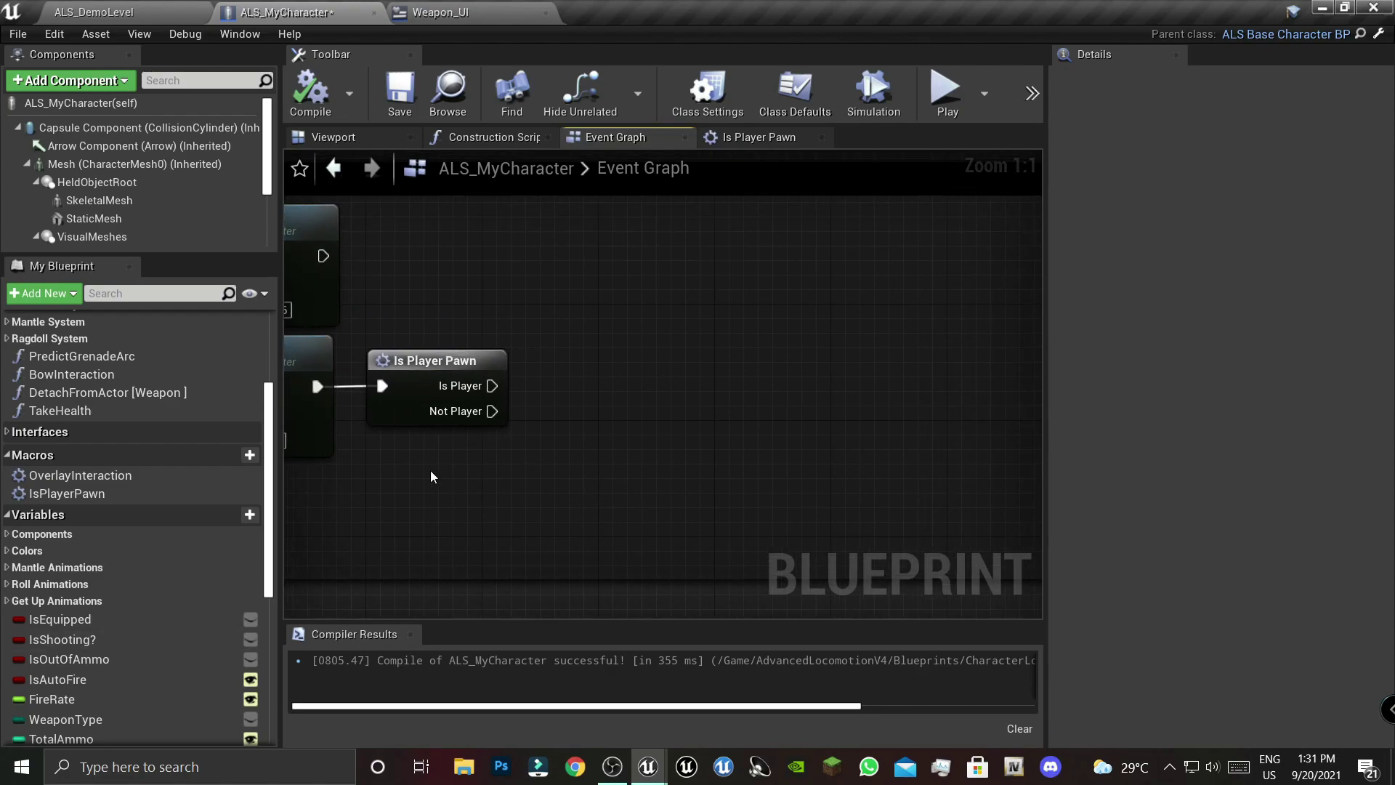
# - Search the actions for Get Player Controller, deleting an accidentally added Get Player Character node
pyautogui.rightClick(405, 485)
pyautogui.write('get pla')
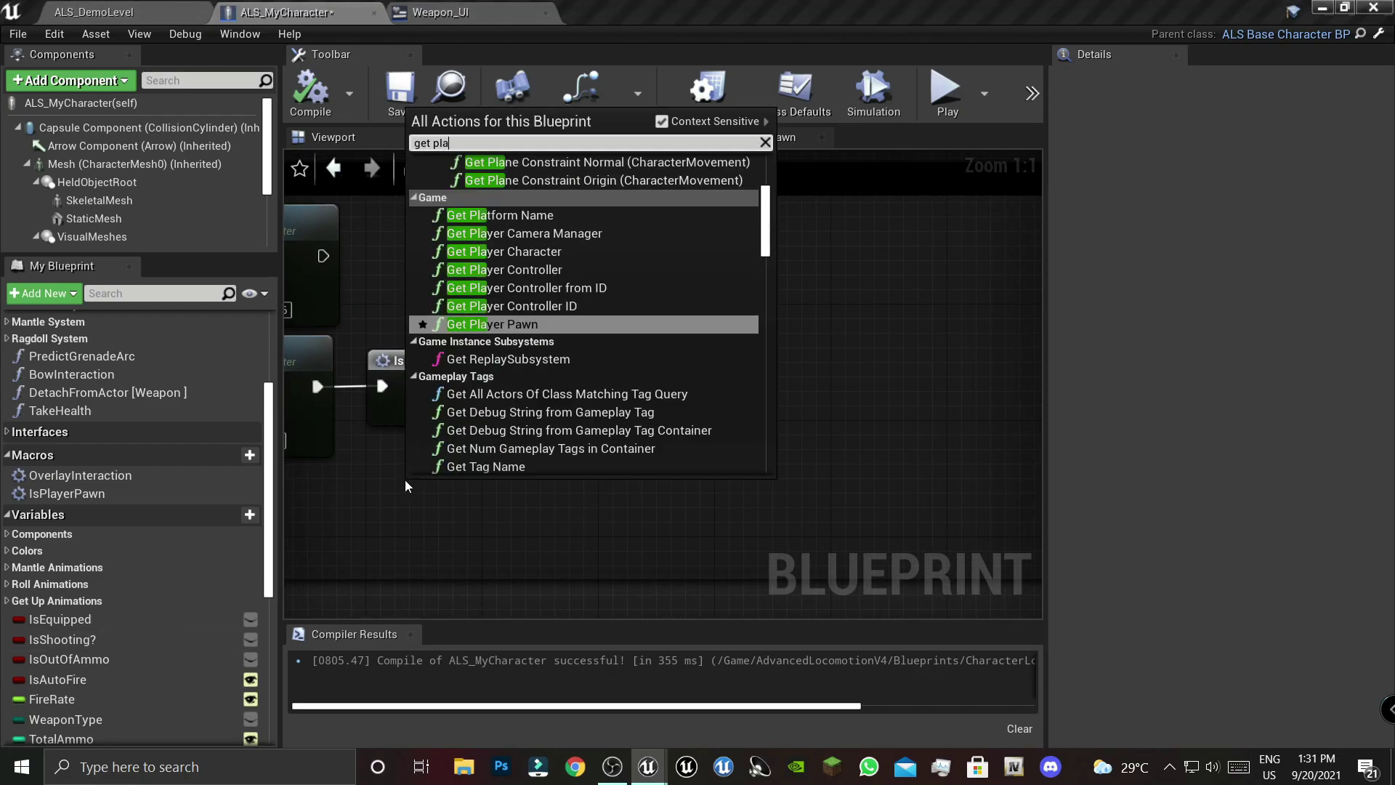
pyautogui.write('yer c')
pyautogui.press('Return')
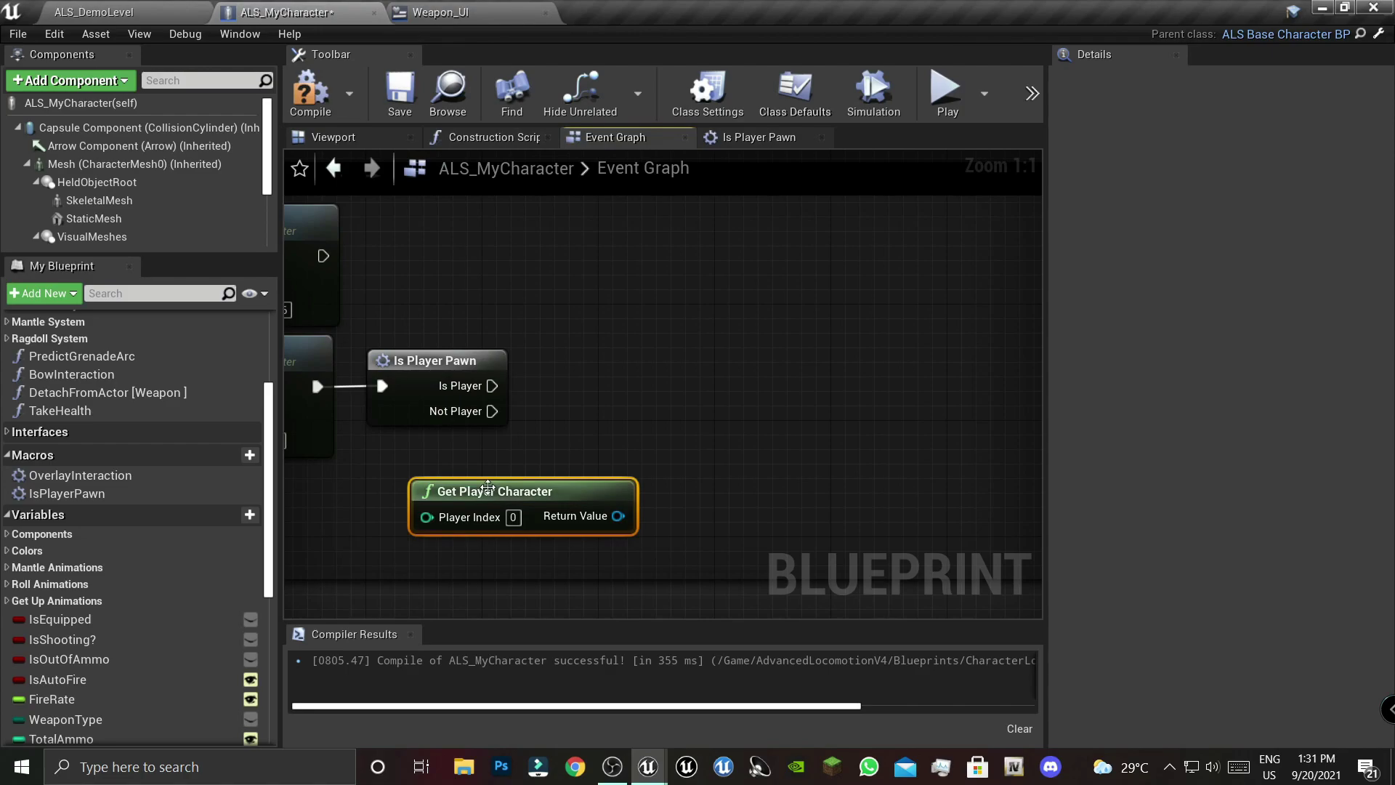
pyautogui.press('Delete')
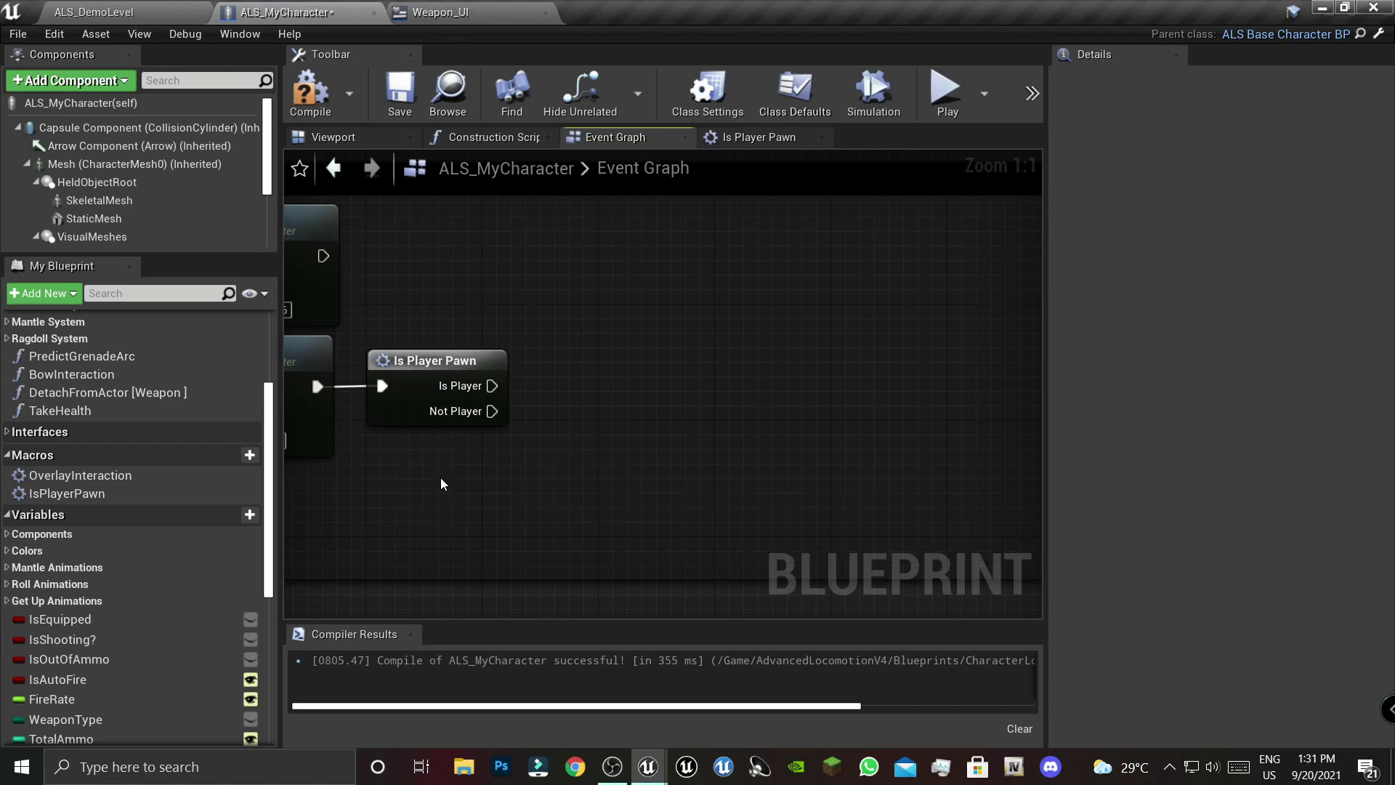
pyautogui.rightClick(440, 477)
pyautogui.write('cont')
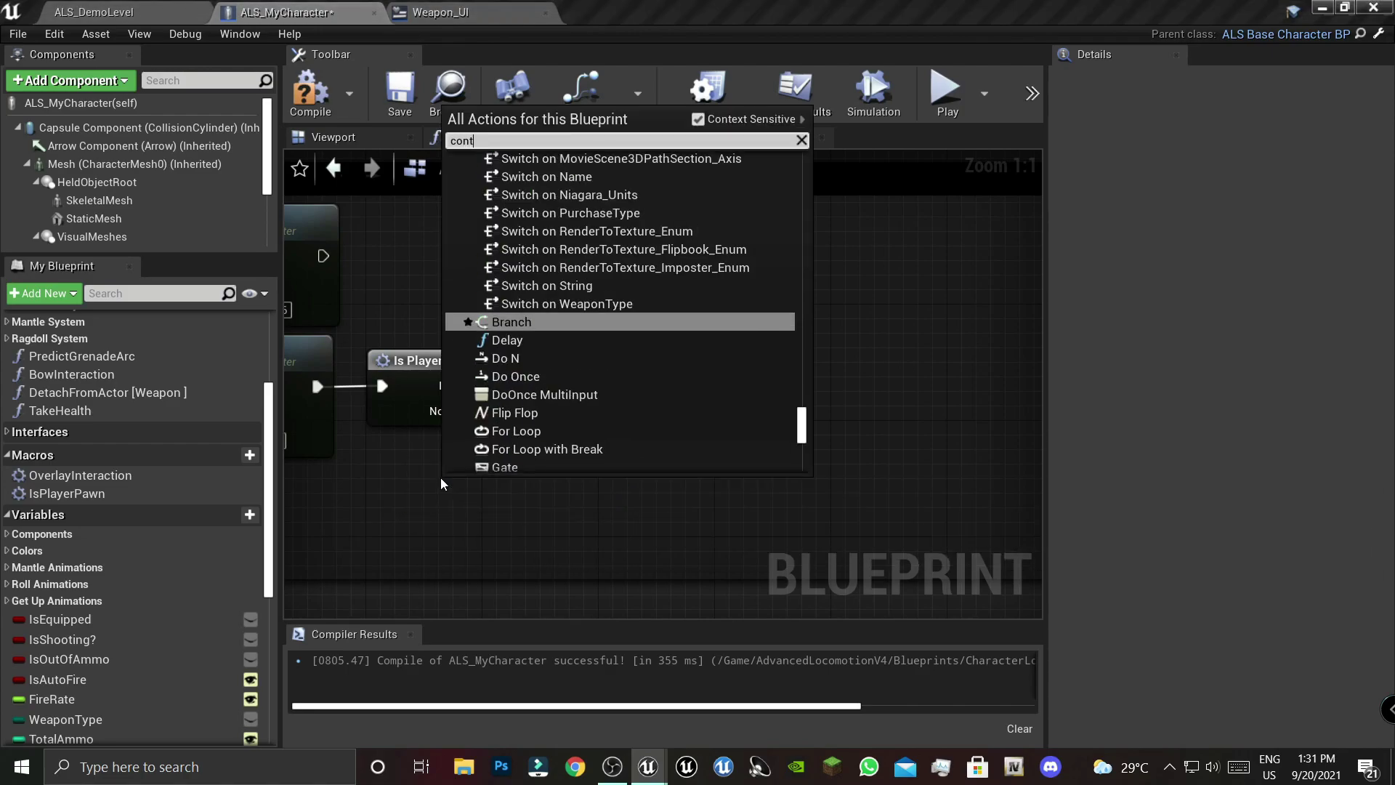
pyautogui.write('oll\\')
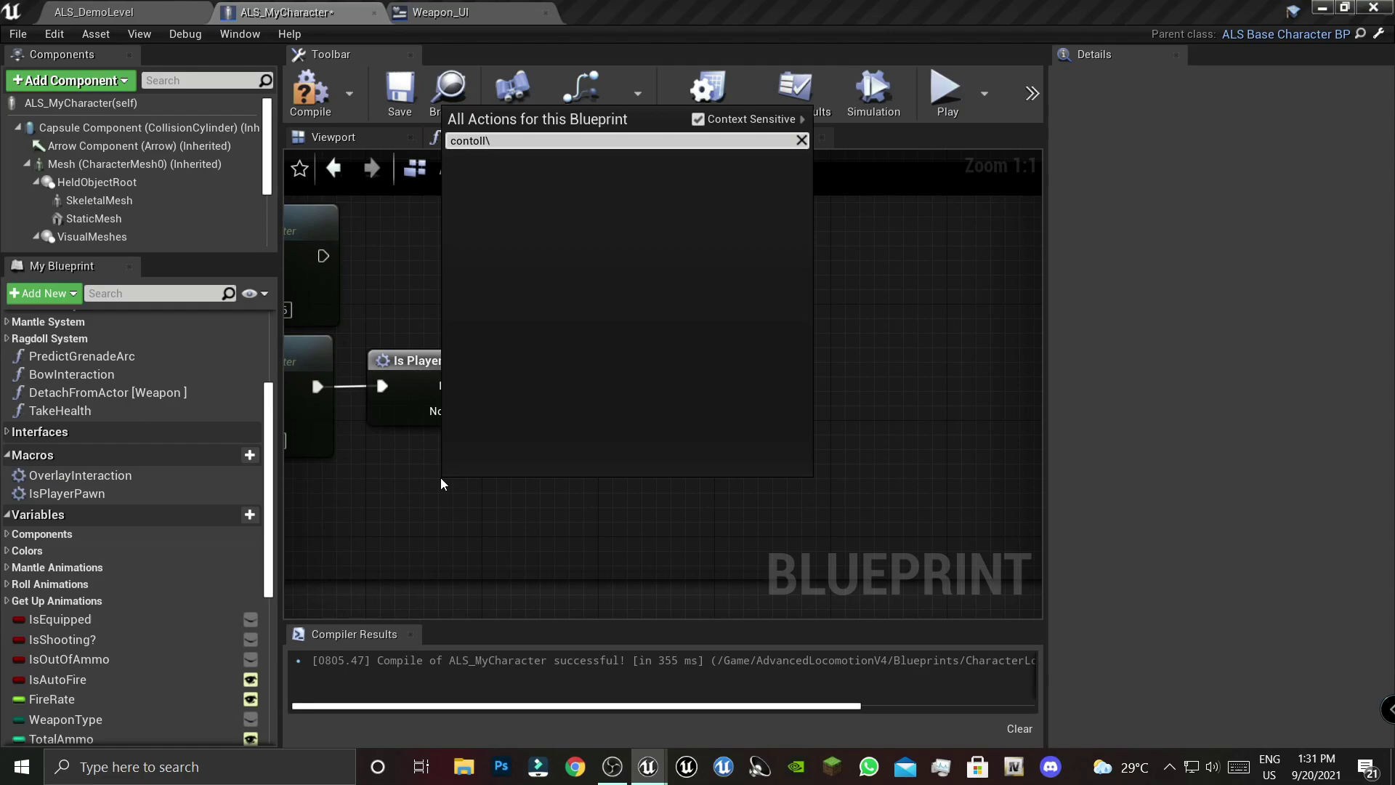
pyautogui.press('BackSpace')
pyautogui.press('BackSpace')
pyautogui.press('BackSpace')
pyautogui.write('rol')
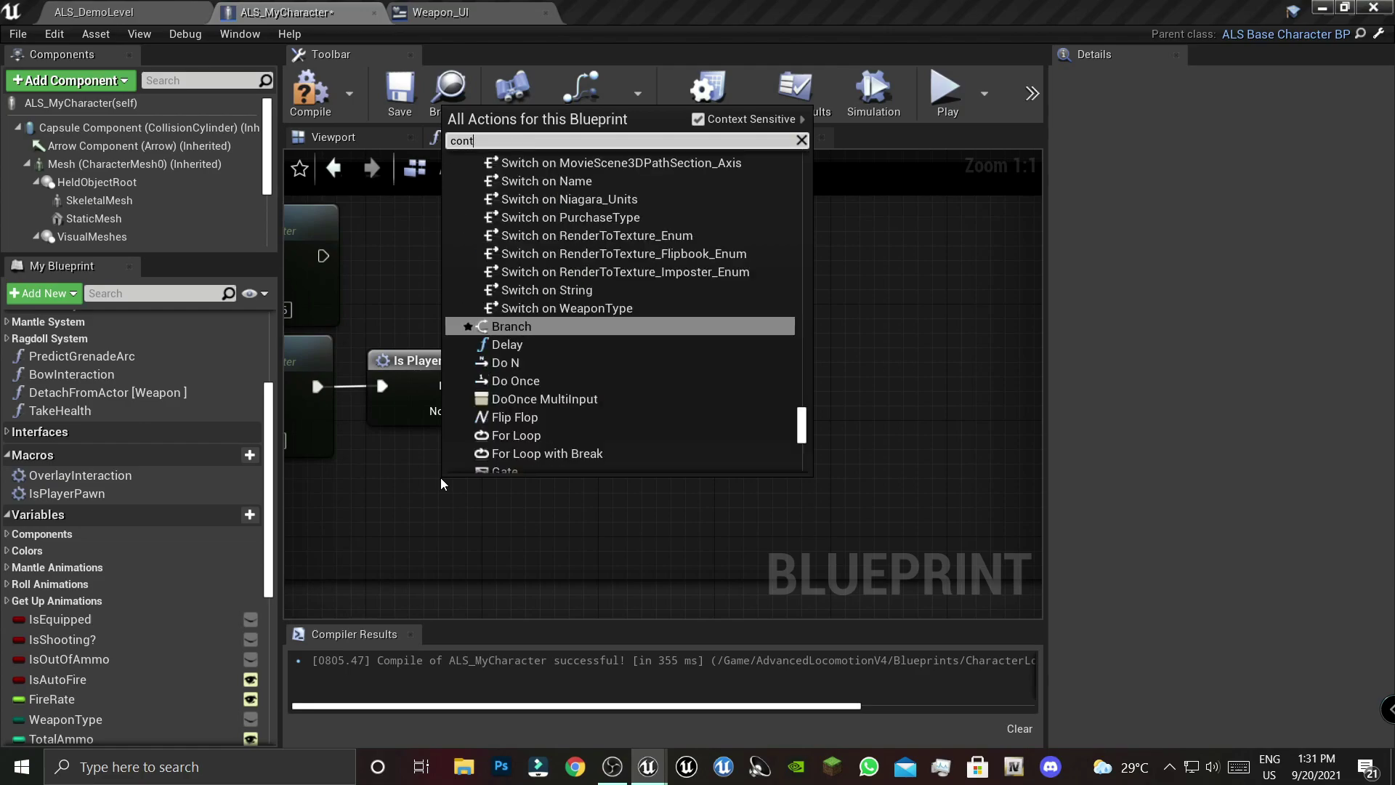
pyautogui.write('ler')
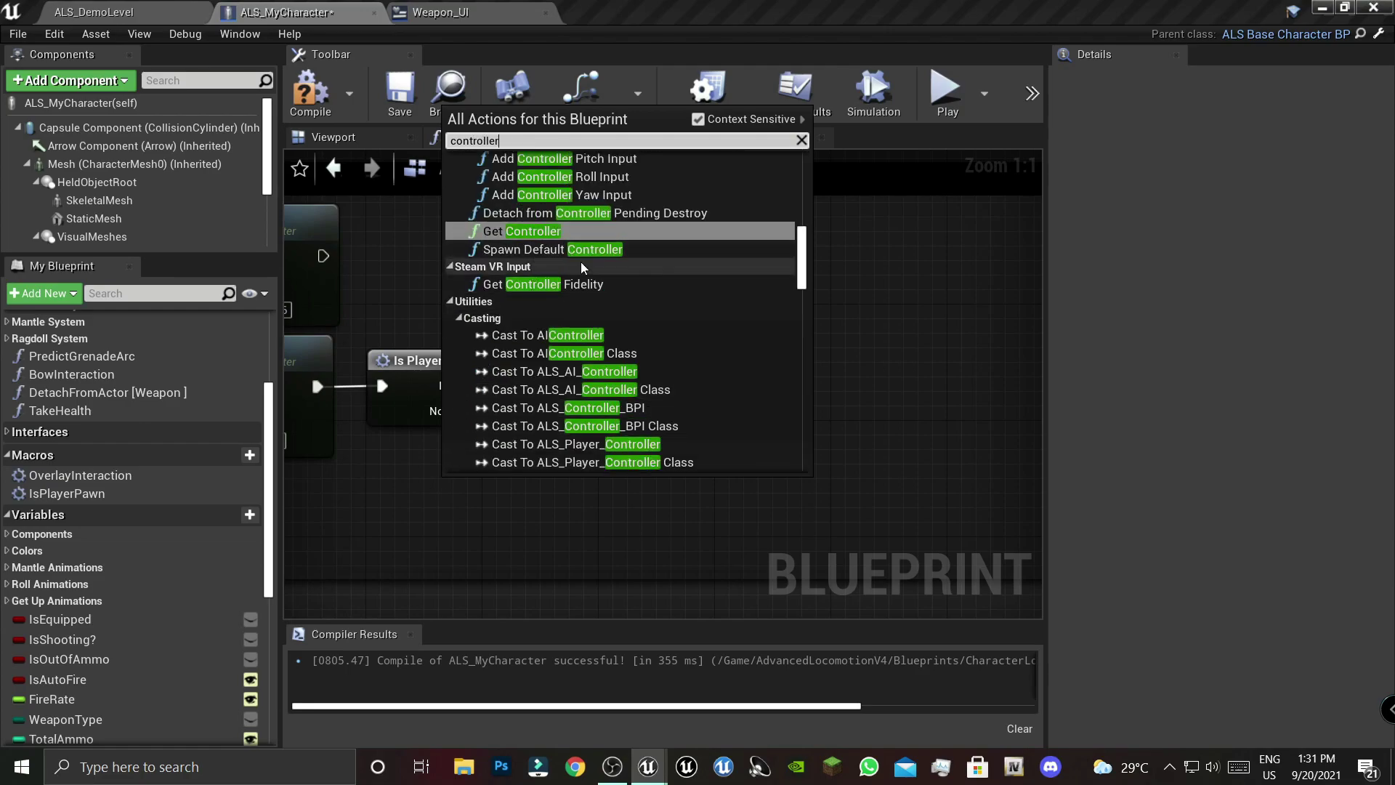
pyautogui.scroll(-5, 626, 376)
pyautogui.scroll(-5, 627, 375)
pyautogui.scroll(-5, 626, 375)
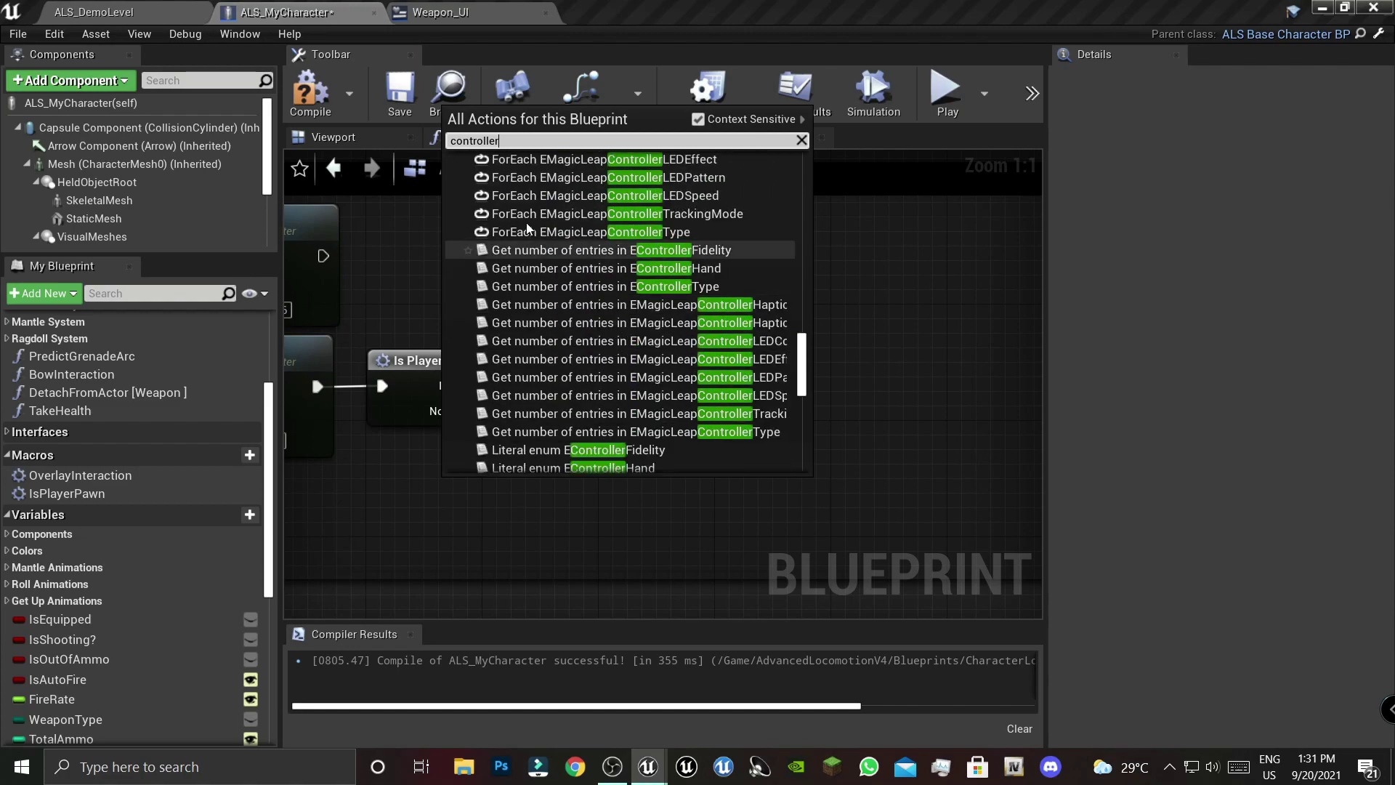
pyautogui.press('Down')
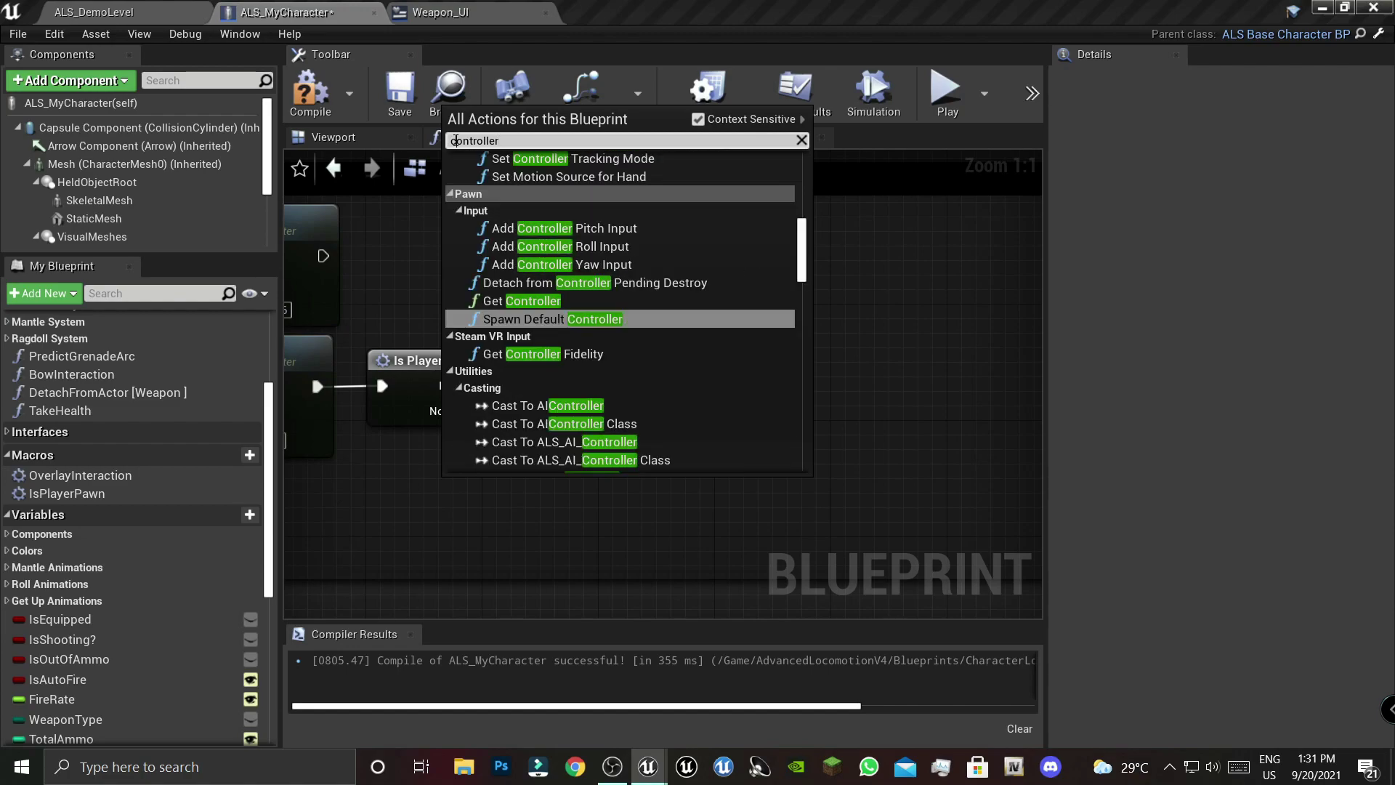
pyautogui.write('get')
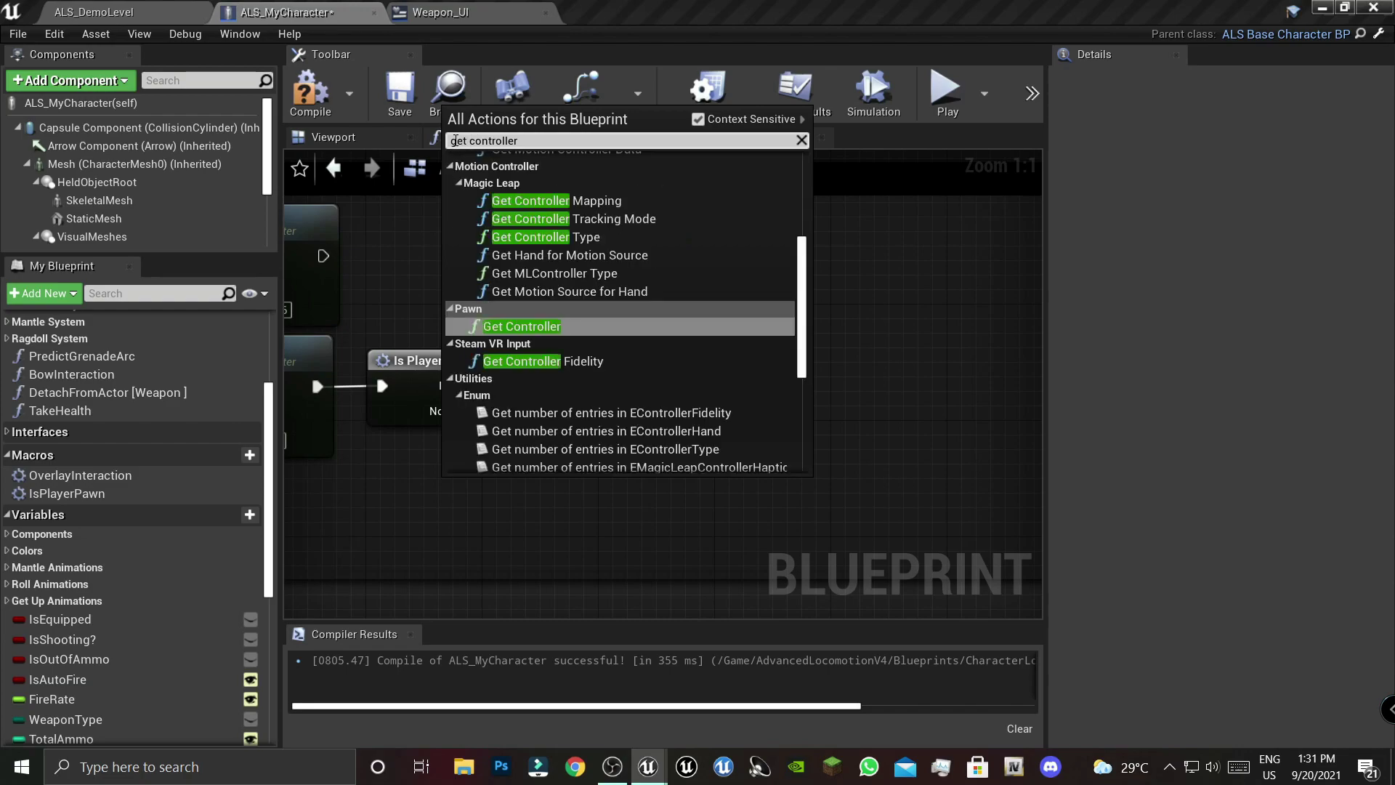
pyautogui.scroll(-5, 650, 379)
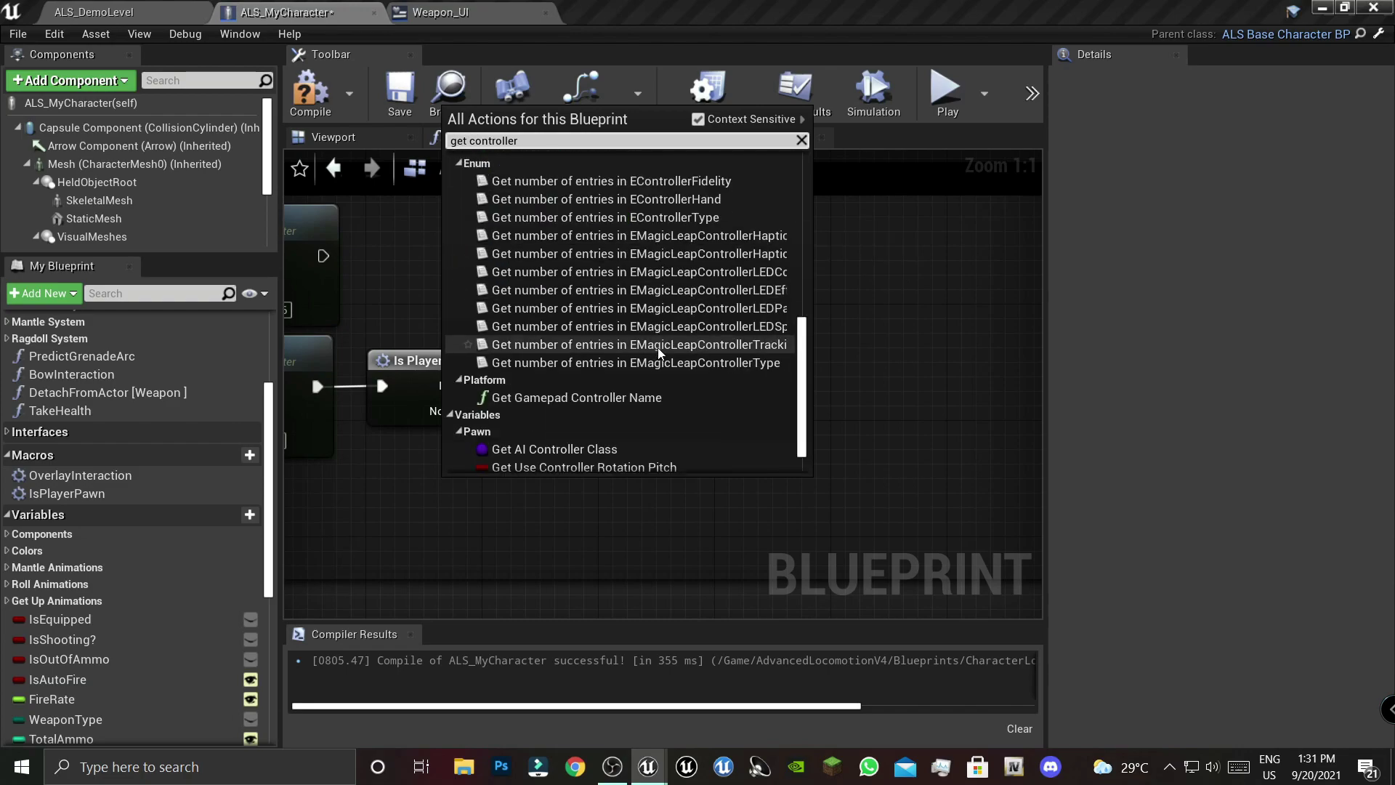
pyautogui.scroll(5, 650, 378)
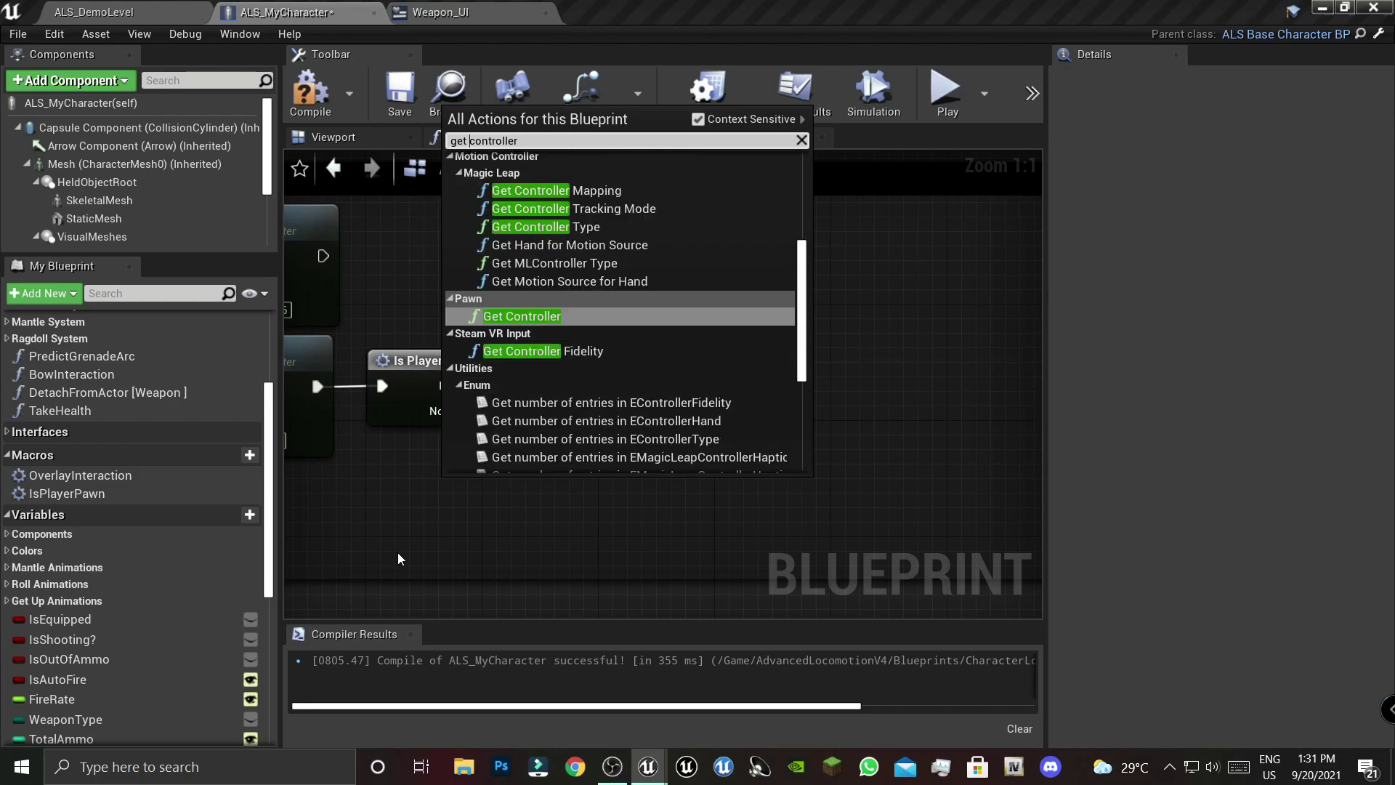
pyautogui.click(434, 487)
# - Place a Get Player Controller node and add Disable Input fed by its Return Value
pyautogui.rightClick(422, 474)
pyautogui.write('get')
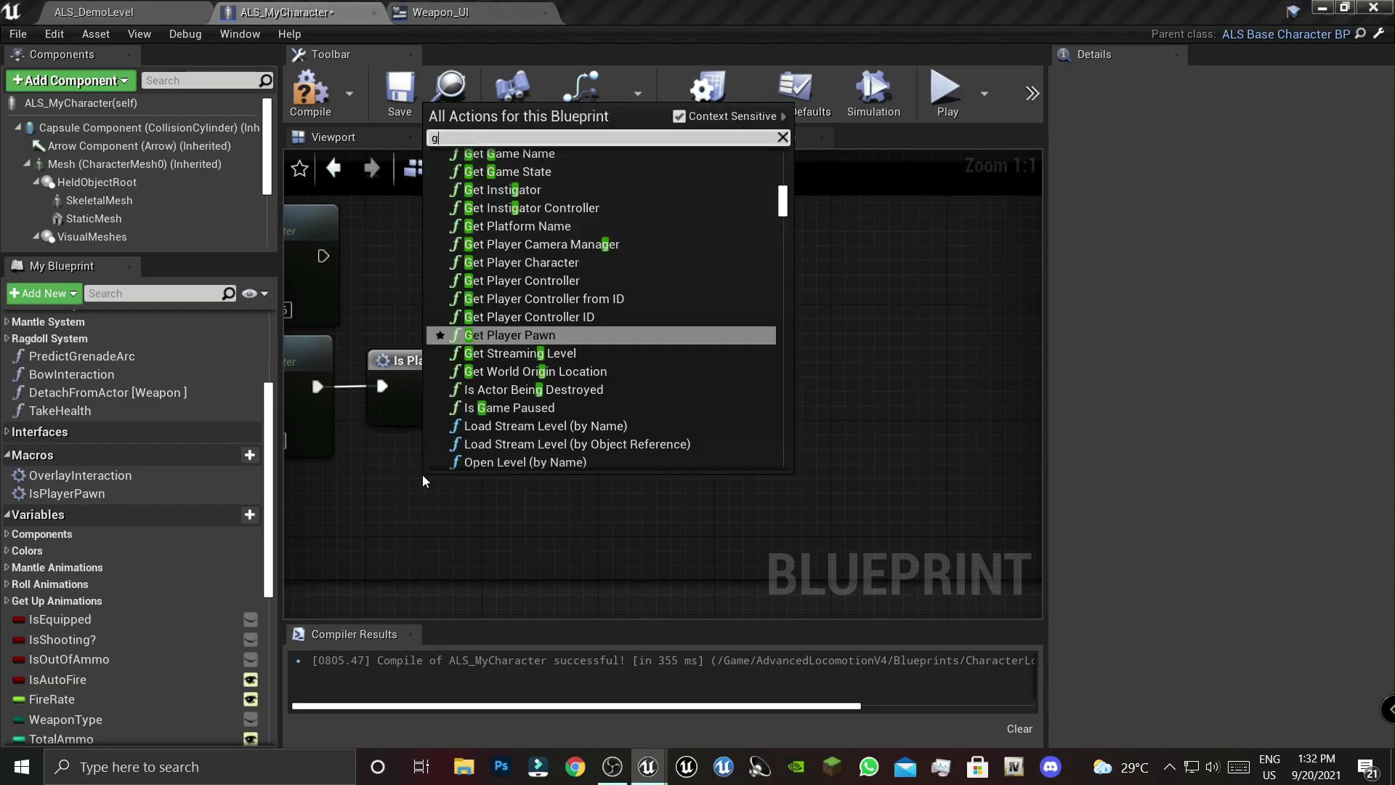
pyautogui.write(' player')
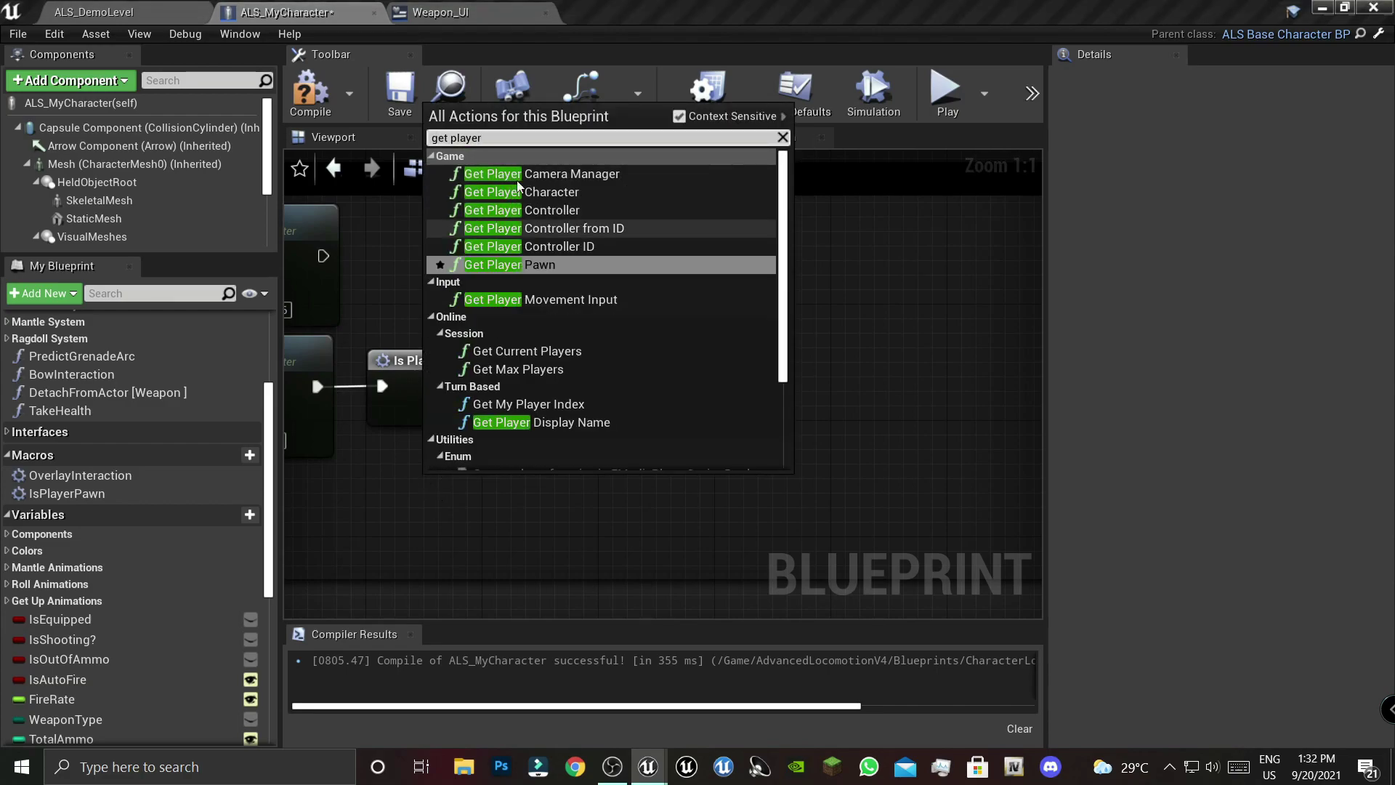
pyautogui.click(594, 211)
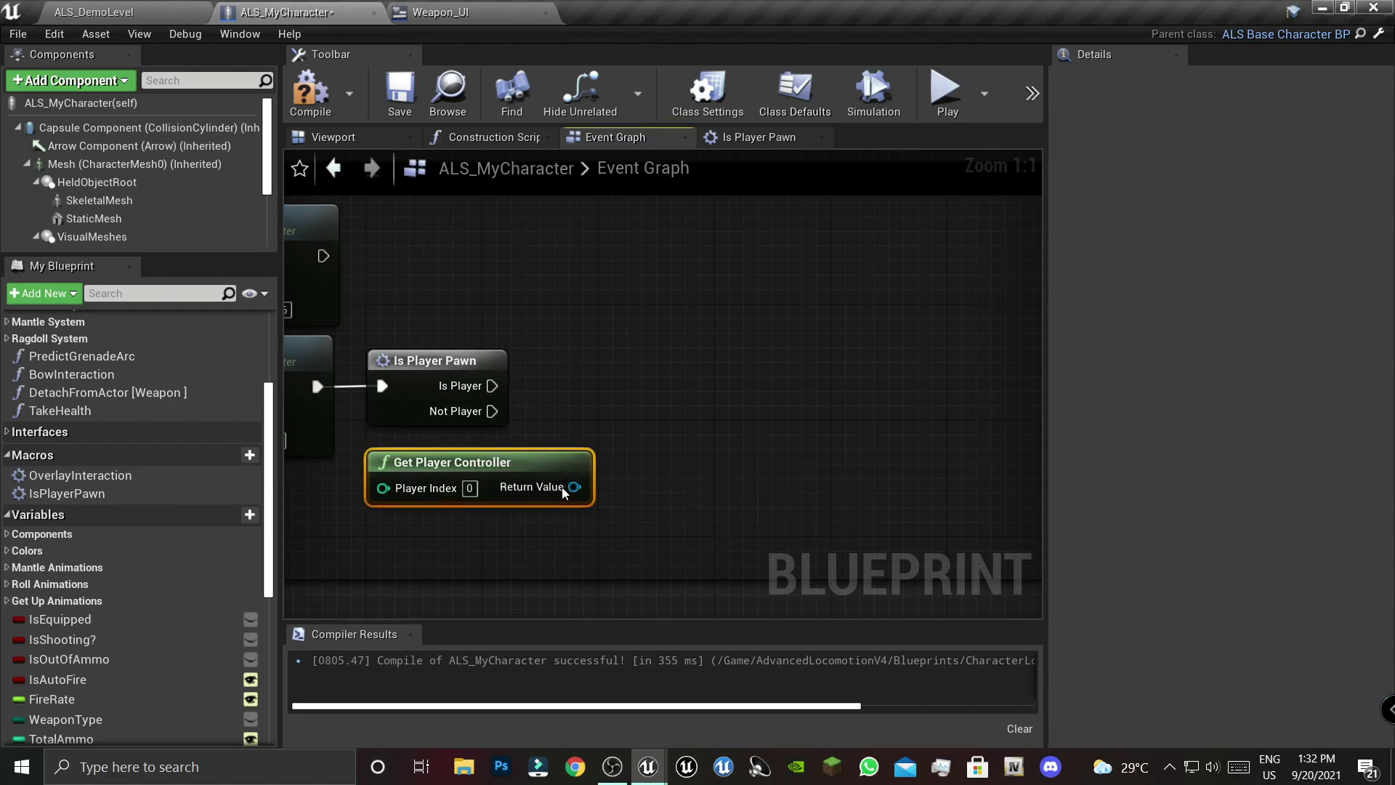
pyautogui.moveTo(574, 487); pyautogui.dragTo(635, 425)
pyautogui.write('disba')
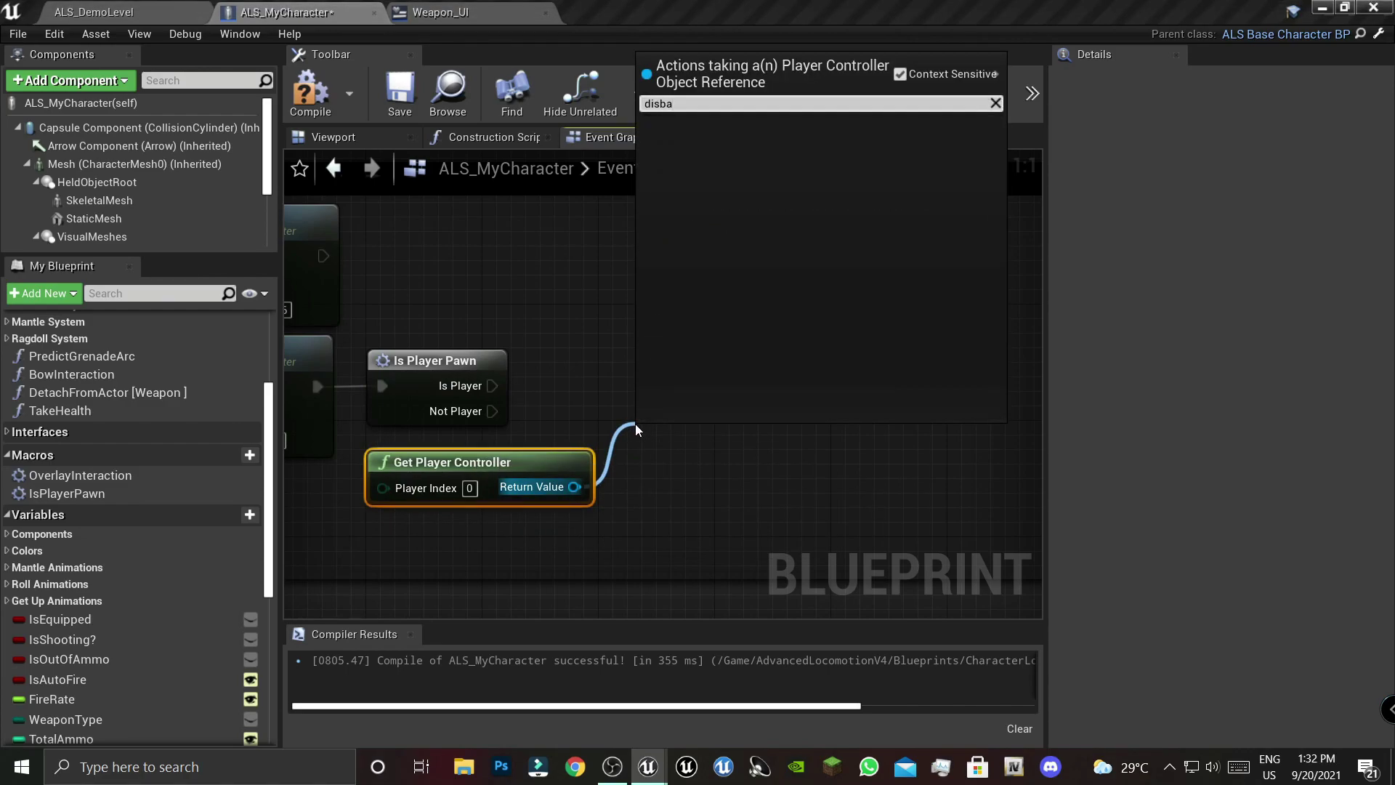
pyautogui.press('BackSpace')
pyautogui.press('BackSpace')
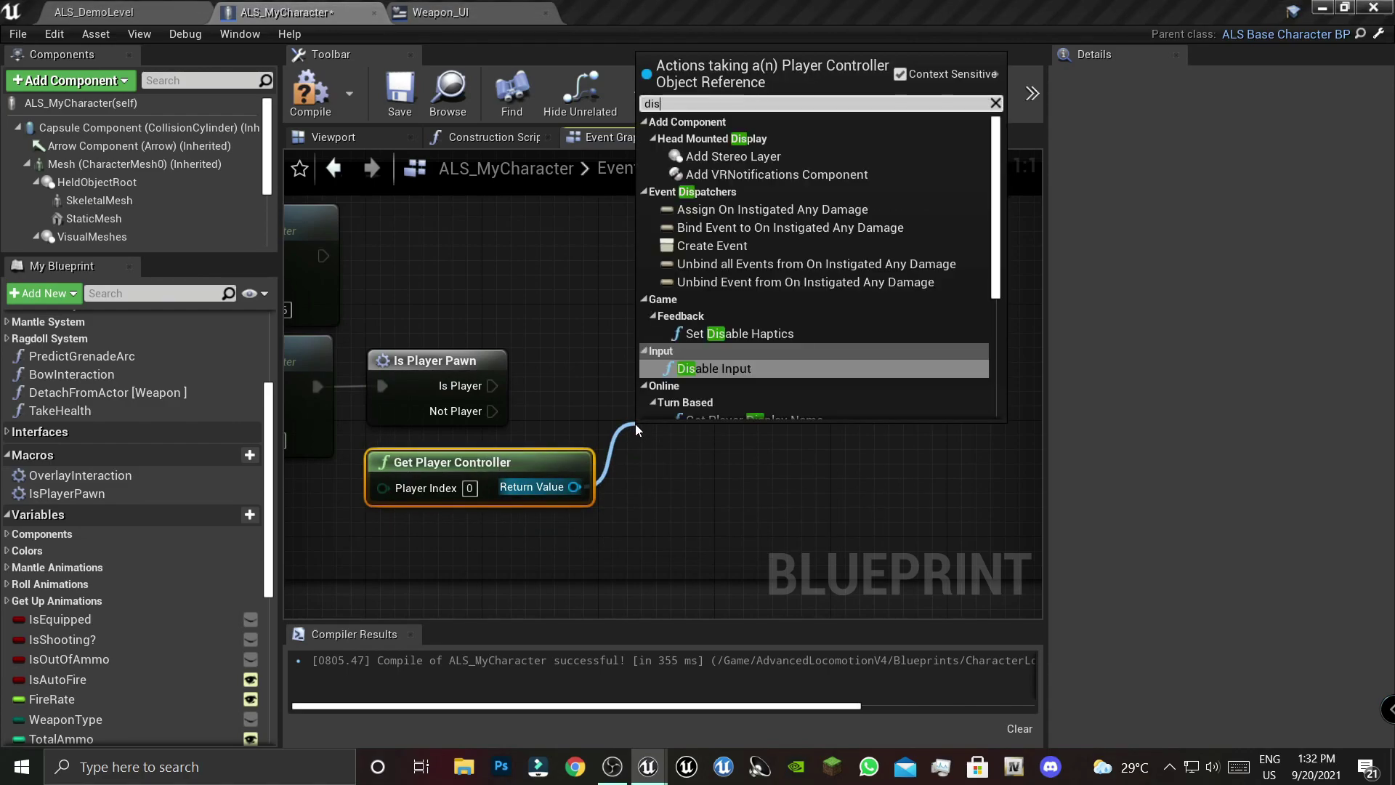
pyautogui.press('Return')
# - Connect Is Player to Disable Input's exec and align it with Is Player Pawn
pyautogui.moveTo(492, 386); pyautogui.dragTo(658, 459)
pyautogui.moveTo(710, 417); pyautogui.dragTo(710, 345)
pyautogui.click(704, 505)
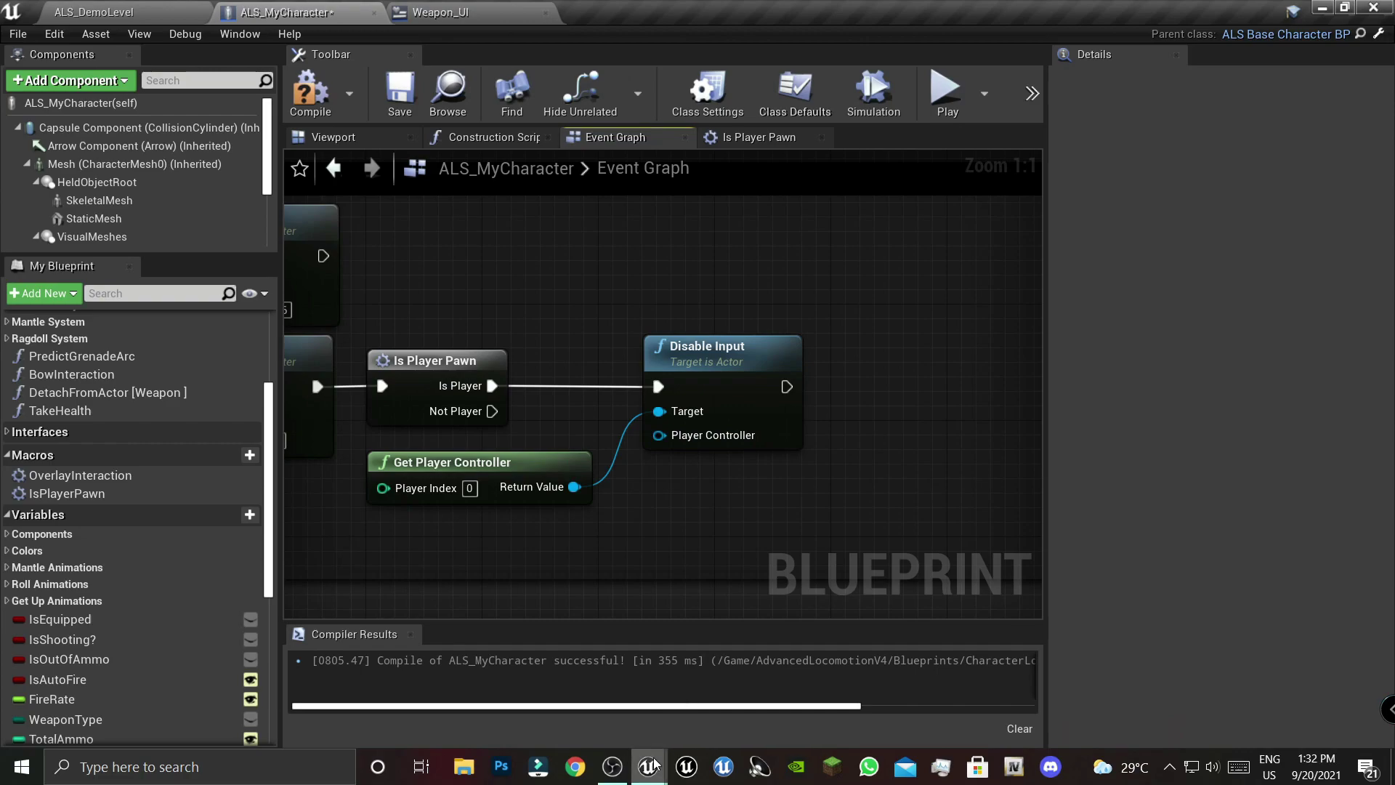
pyautogui.moveTo(654, 763)
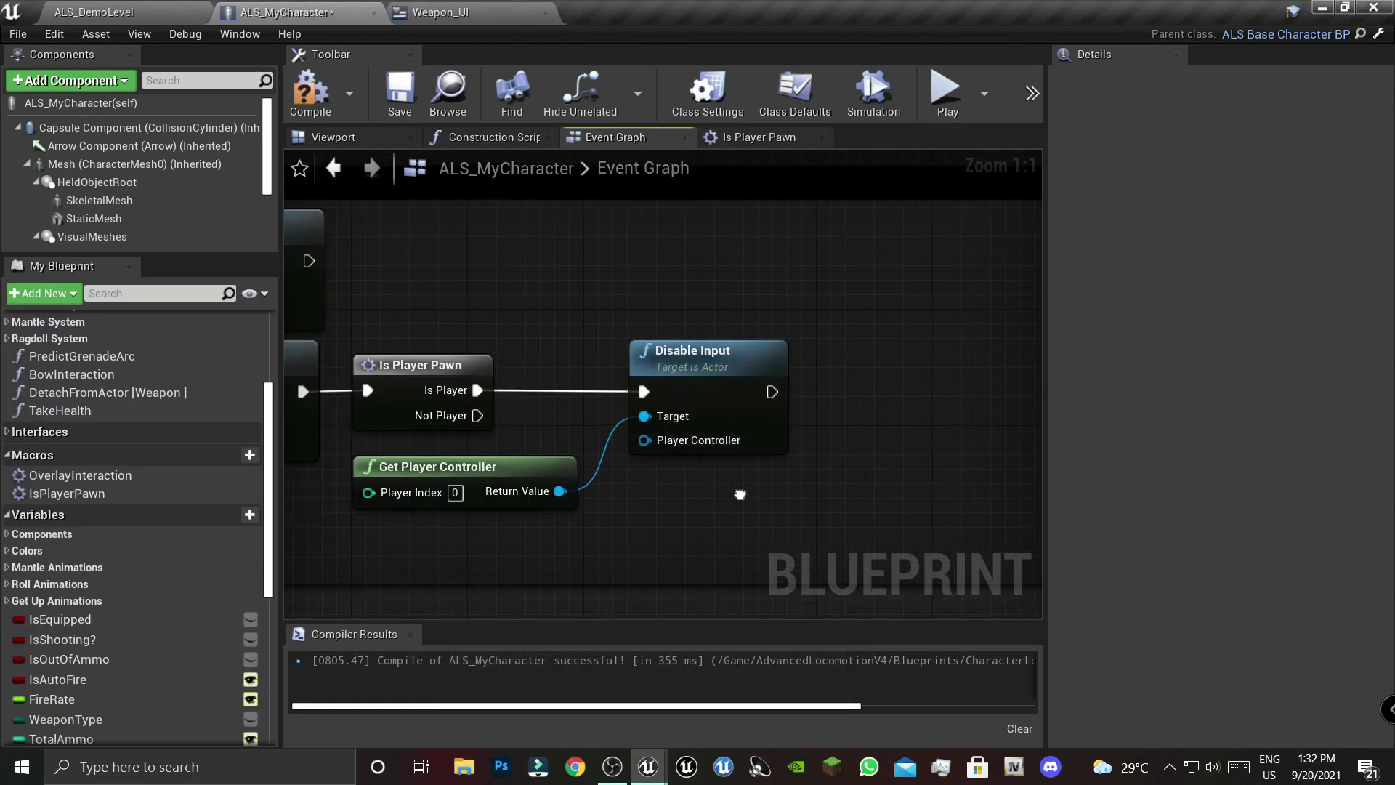
# - Add a Delay node after Disable Input with Duration 0.4
pyautogui.moveTo(680, 415); pyautogui.dragTo(619, 423, button='right')
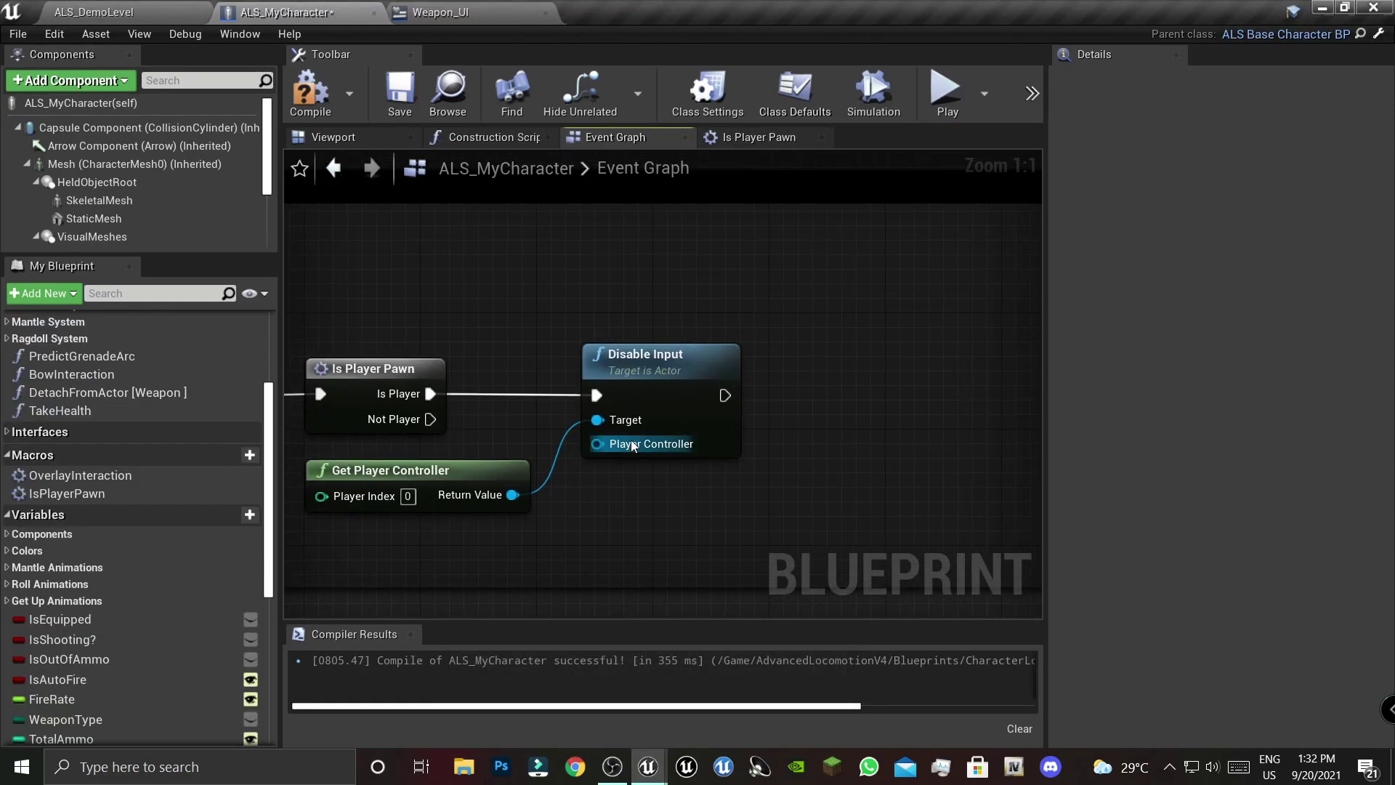
pyautogui.moveTo(821, 491); pyautogui.dragTo(659, 481, button='right')
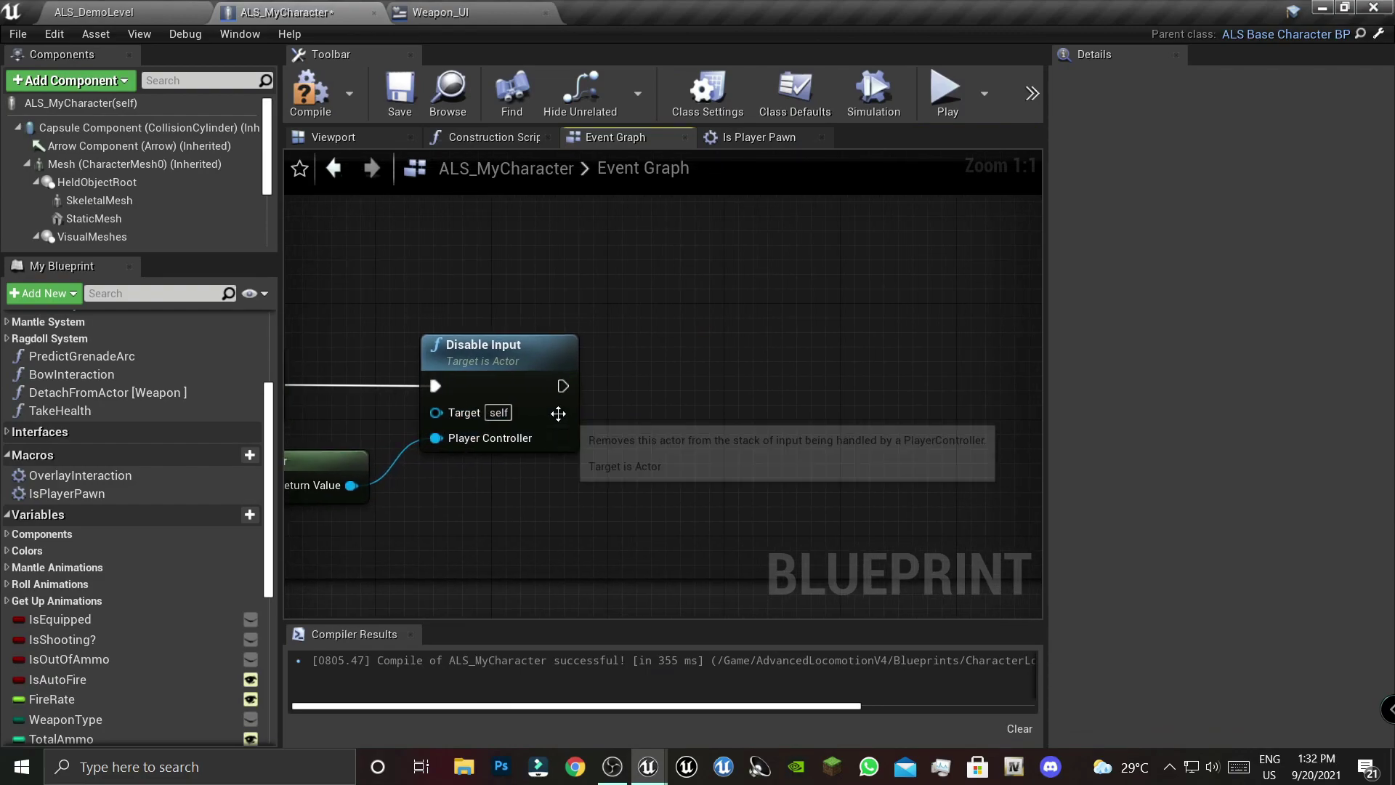
pyautogui.moveTo(469, 464); pyautogui.dragTo(617, 476, button='right')
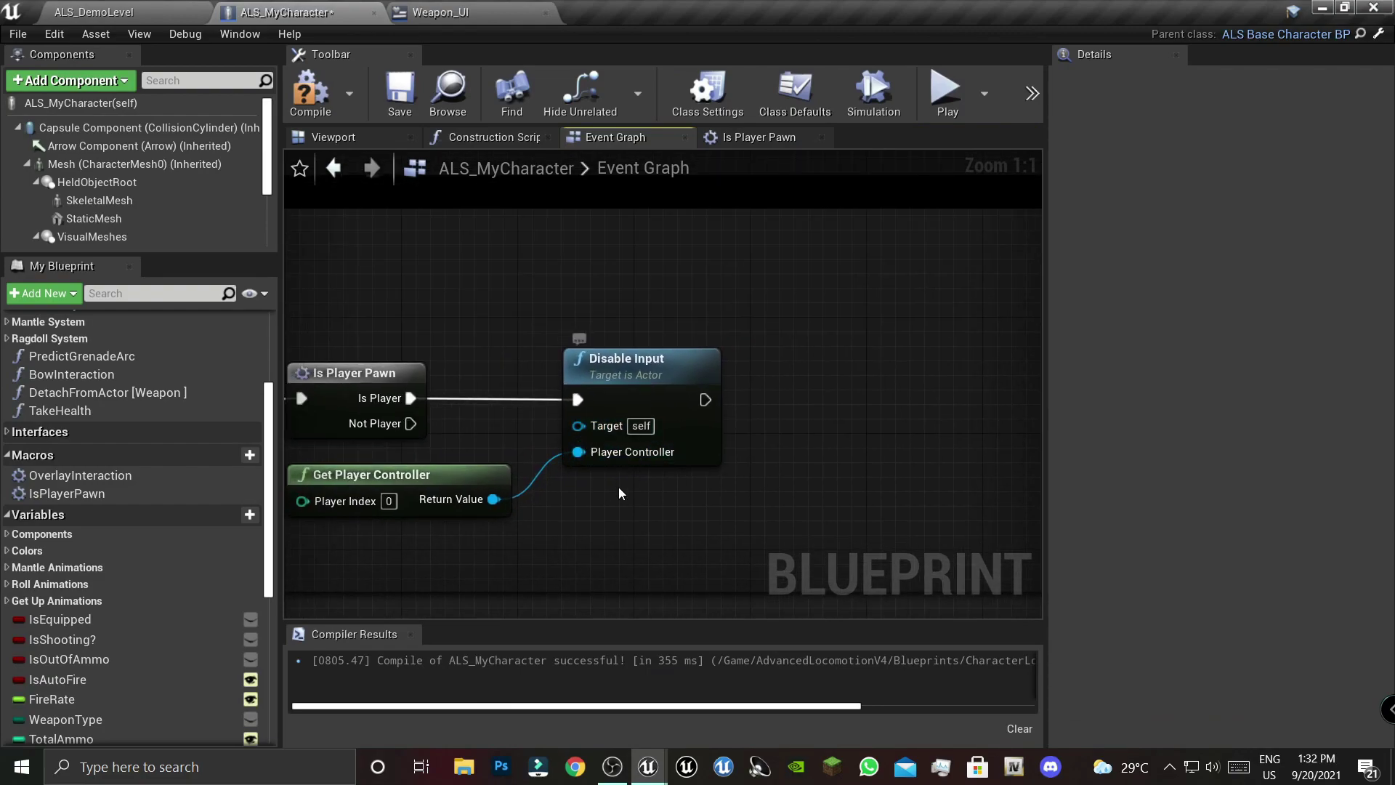
pyautogui.moveTo(539, 516); pyautogui.dragTo(620, 525, button='right')
pyautogui.moveTo(839, 424); pyautogui.dragTo(577, 411, button='right')
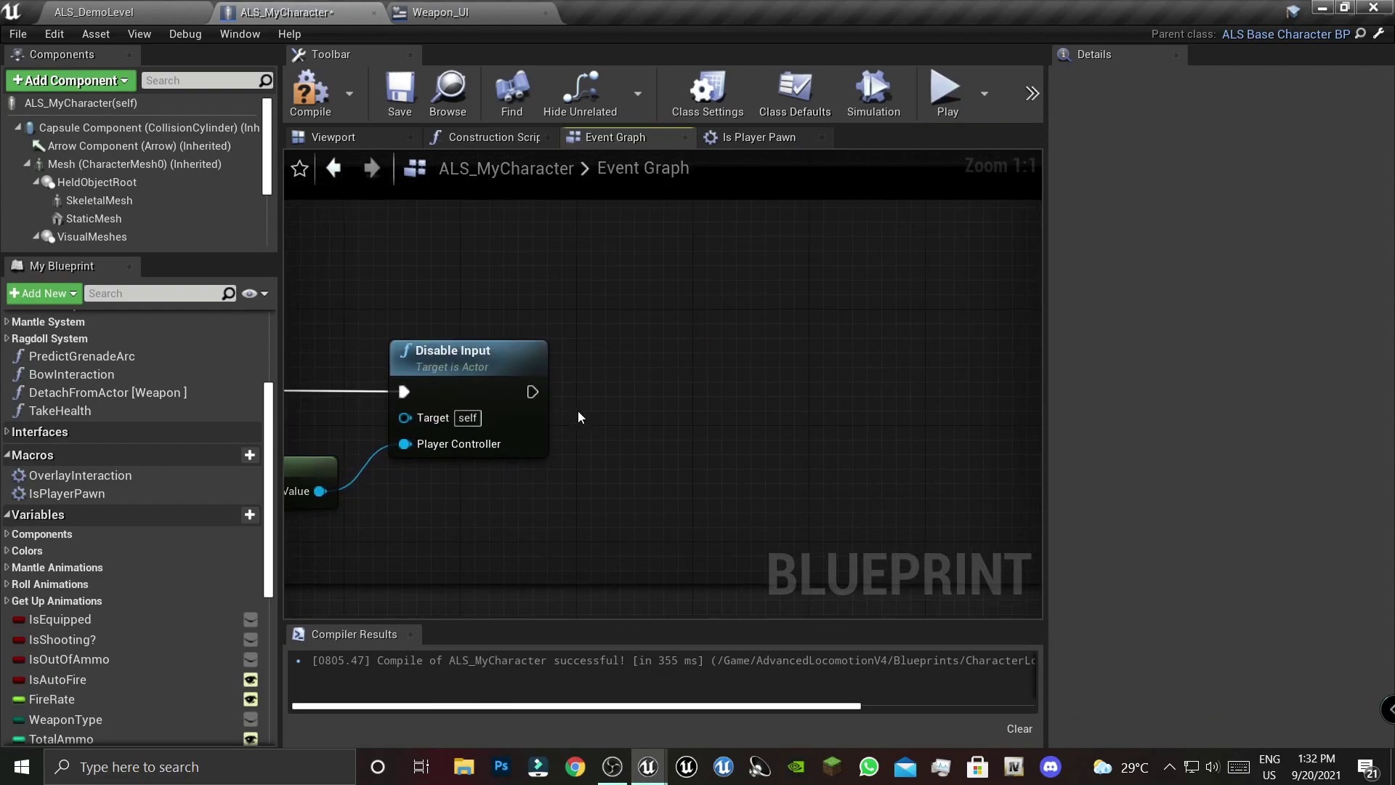
pyautogui.click(571, 368)
pyautogui.moveTo(532, 392); pyautogui.dragTo(592, 391)
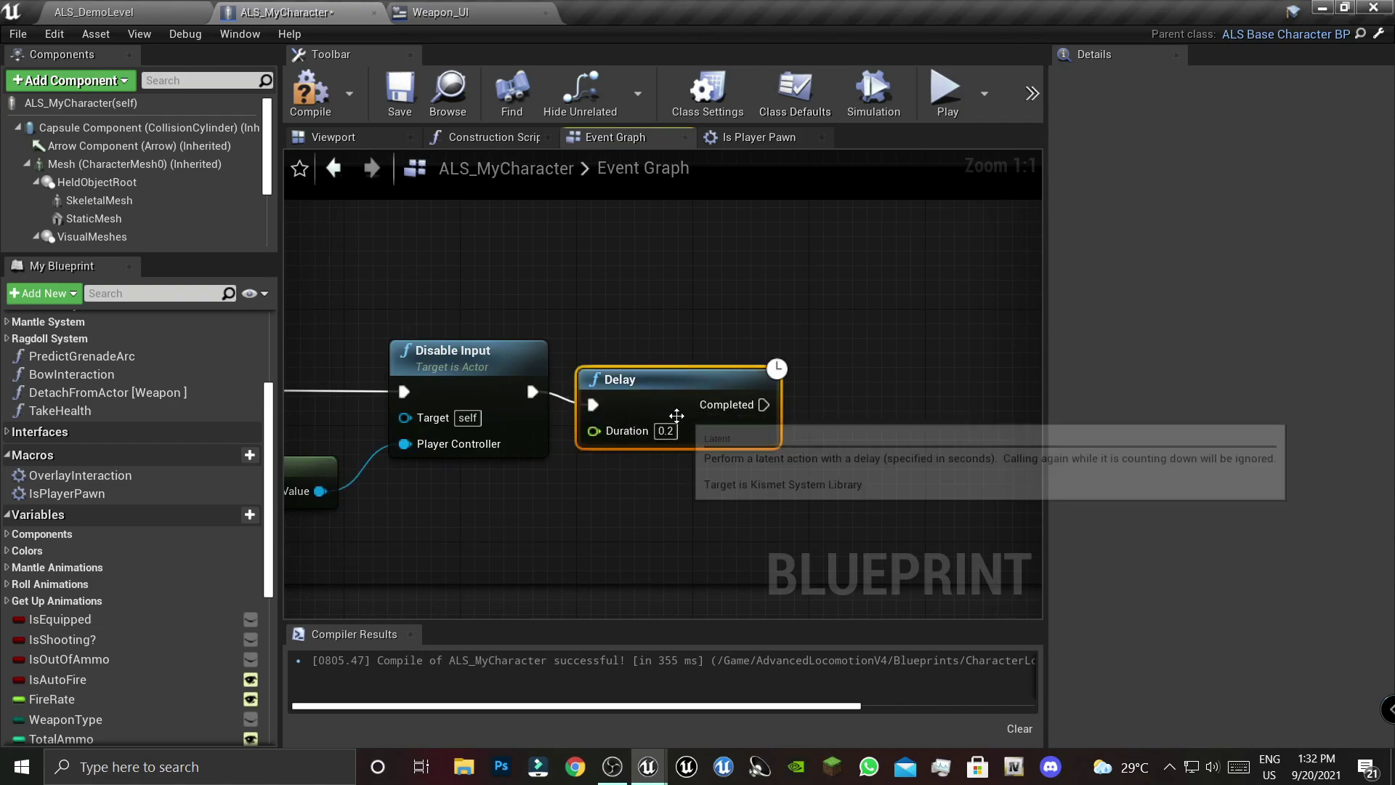
pyautogui.click(665, 416)
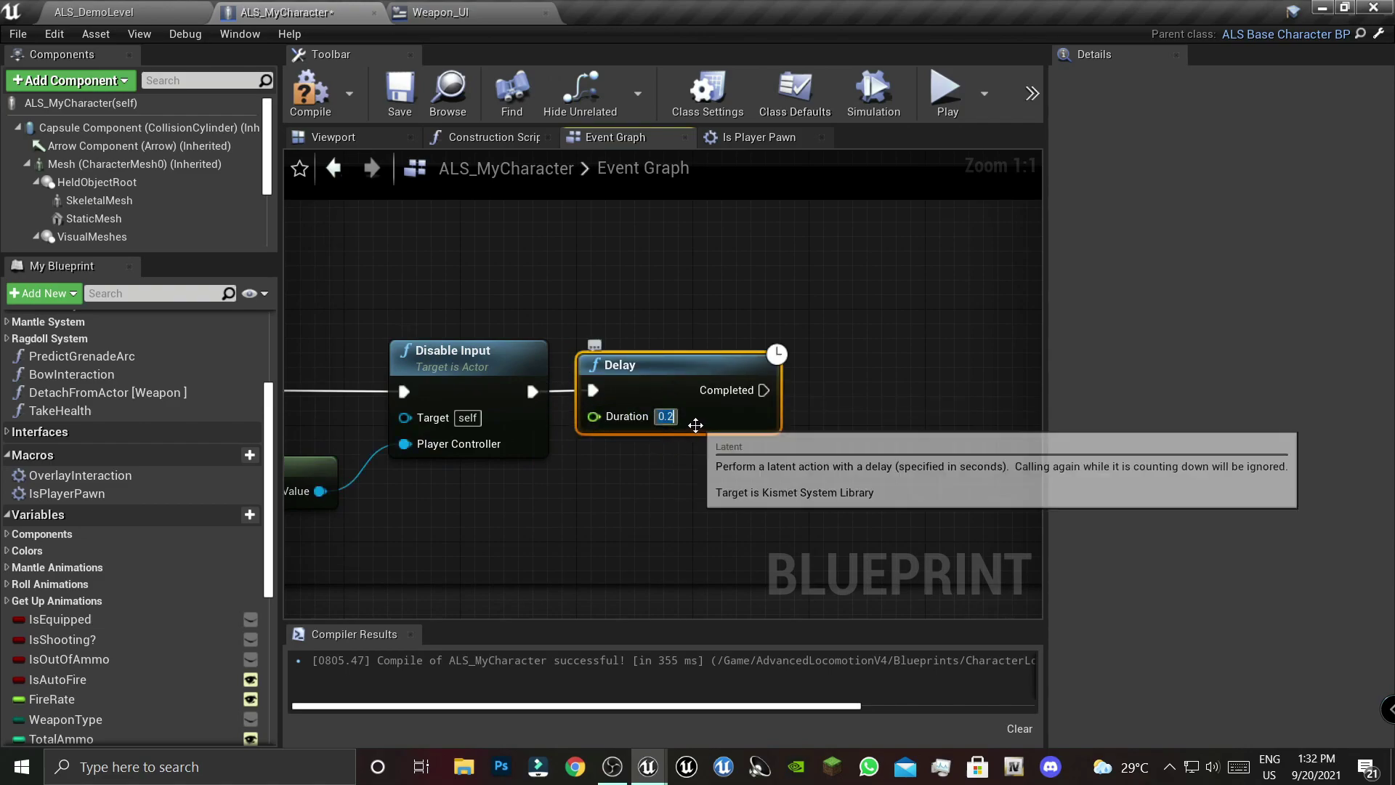
pyautogui.write('0.4')
pyautogui.click(790, 432)
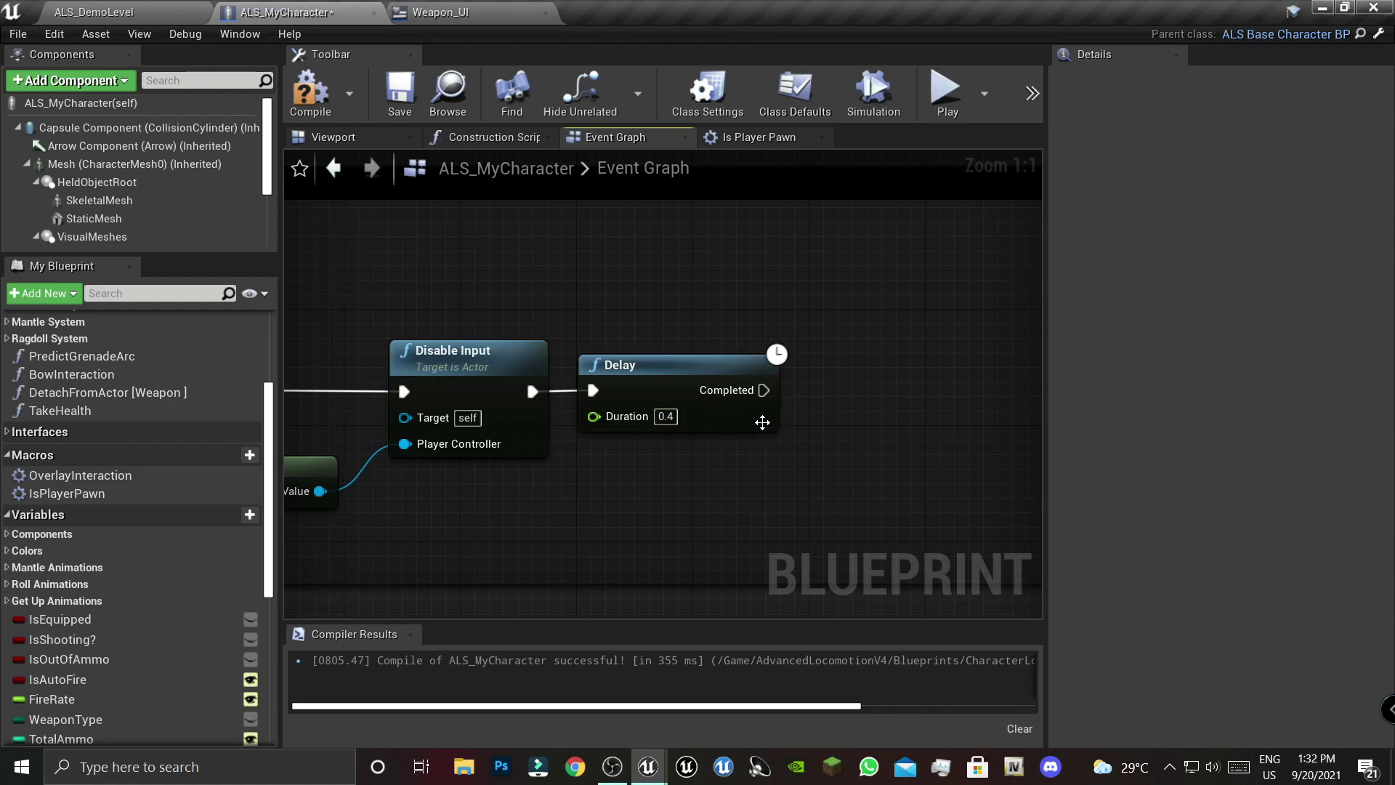
# - Compile the character Blueprint, then start searching 'add cust' on empty graph space
pyautogui.moveTo(872, 451); pyautogui.dragTo(632, 425, button='right')
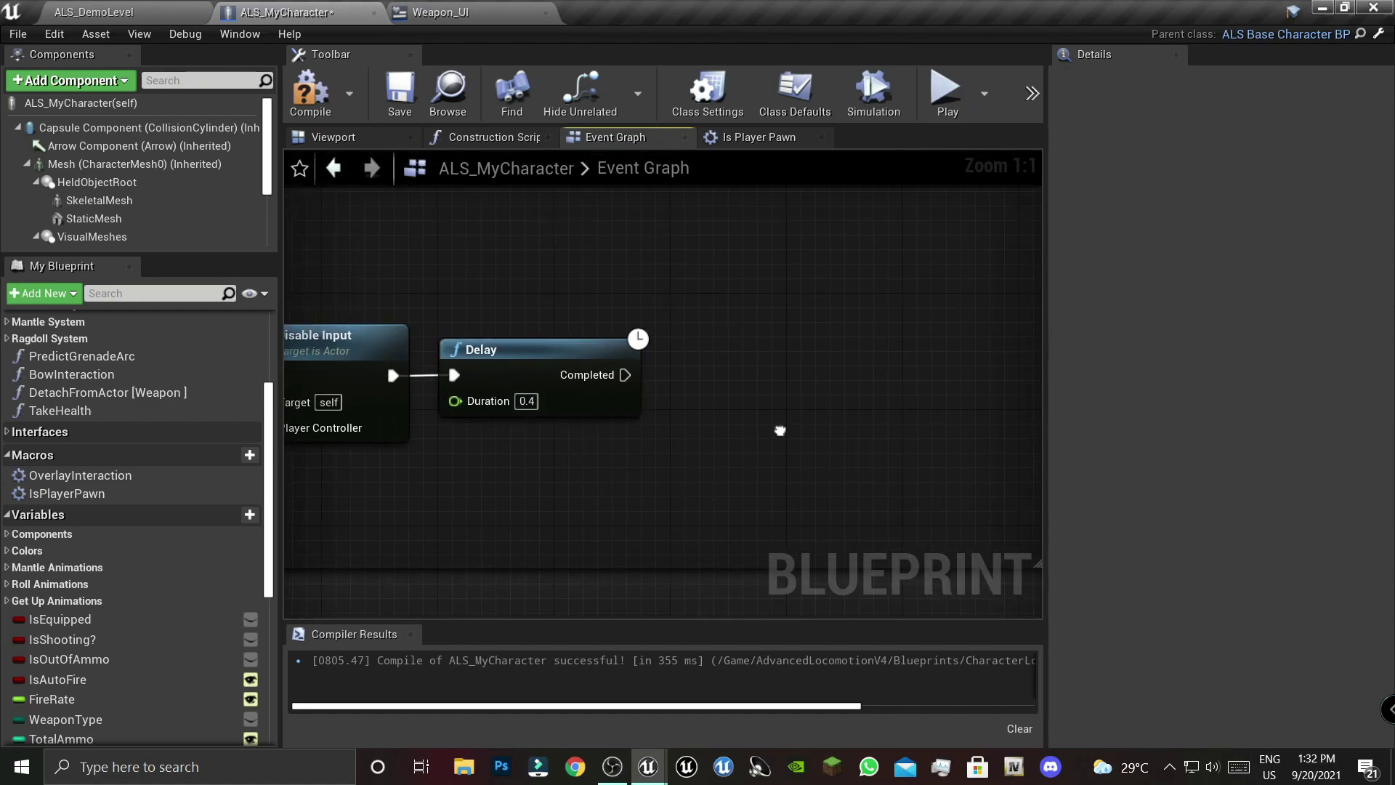
pyautogui.click(310, 91)
pyautogui.scroll(-6, 581, 374)
pyautogui.moveTo(597, 399); pyautogui.dragTo(598, 381, button='right')
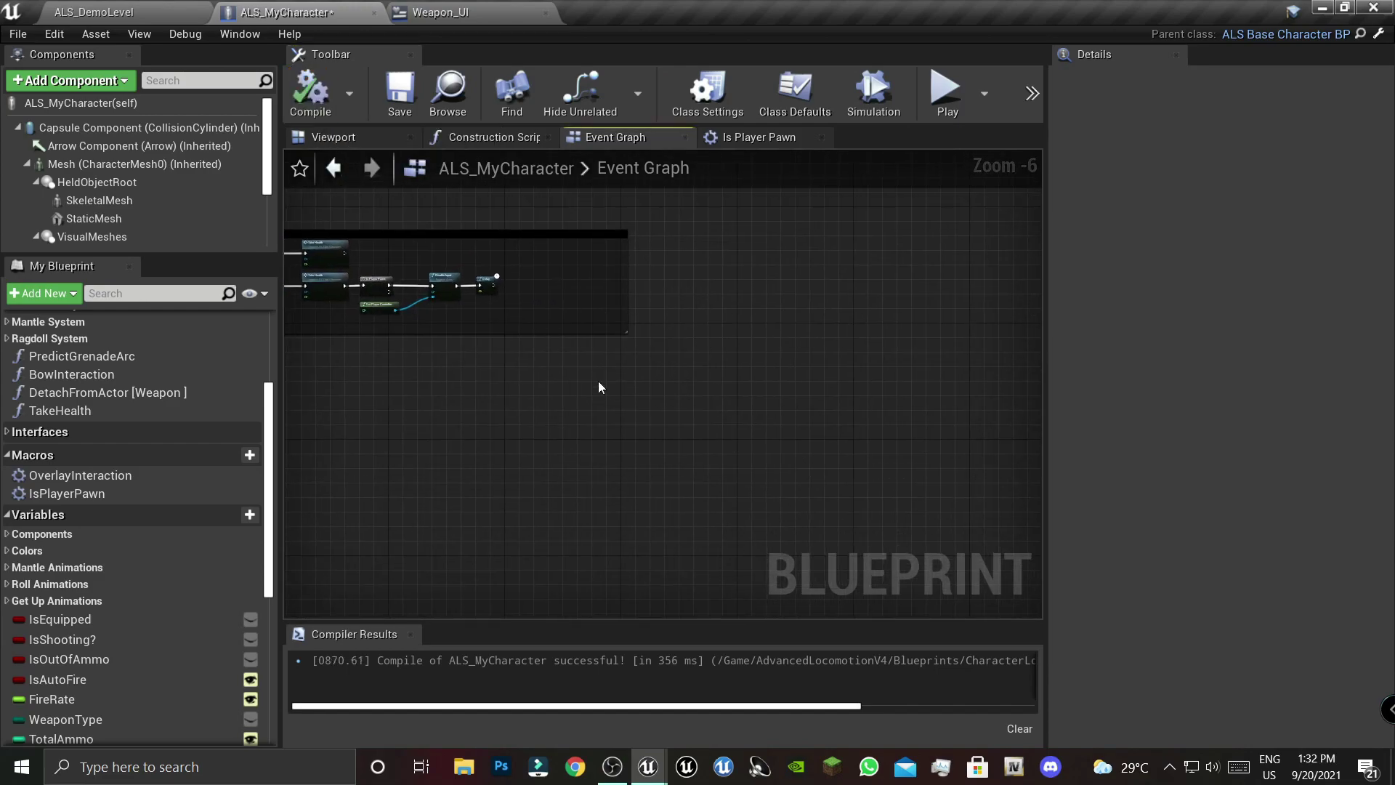
pyautogui.rightClick(569, 428)
pyautogui.write('add custo')
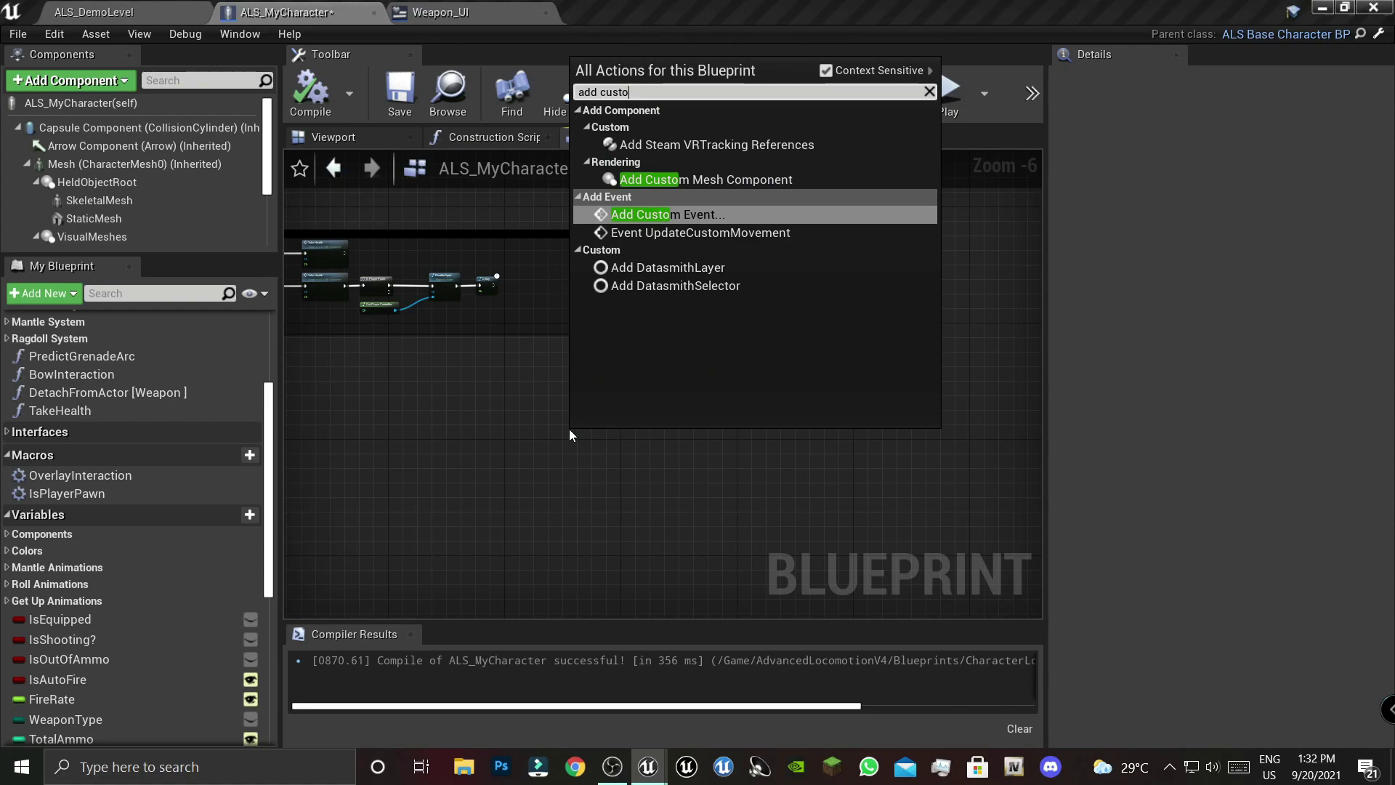
# - Create a custom event named StartCameraFade and move it up and left
pyautogui.press('Return')
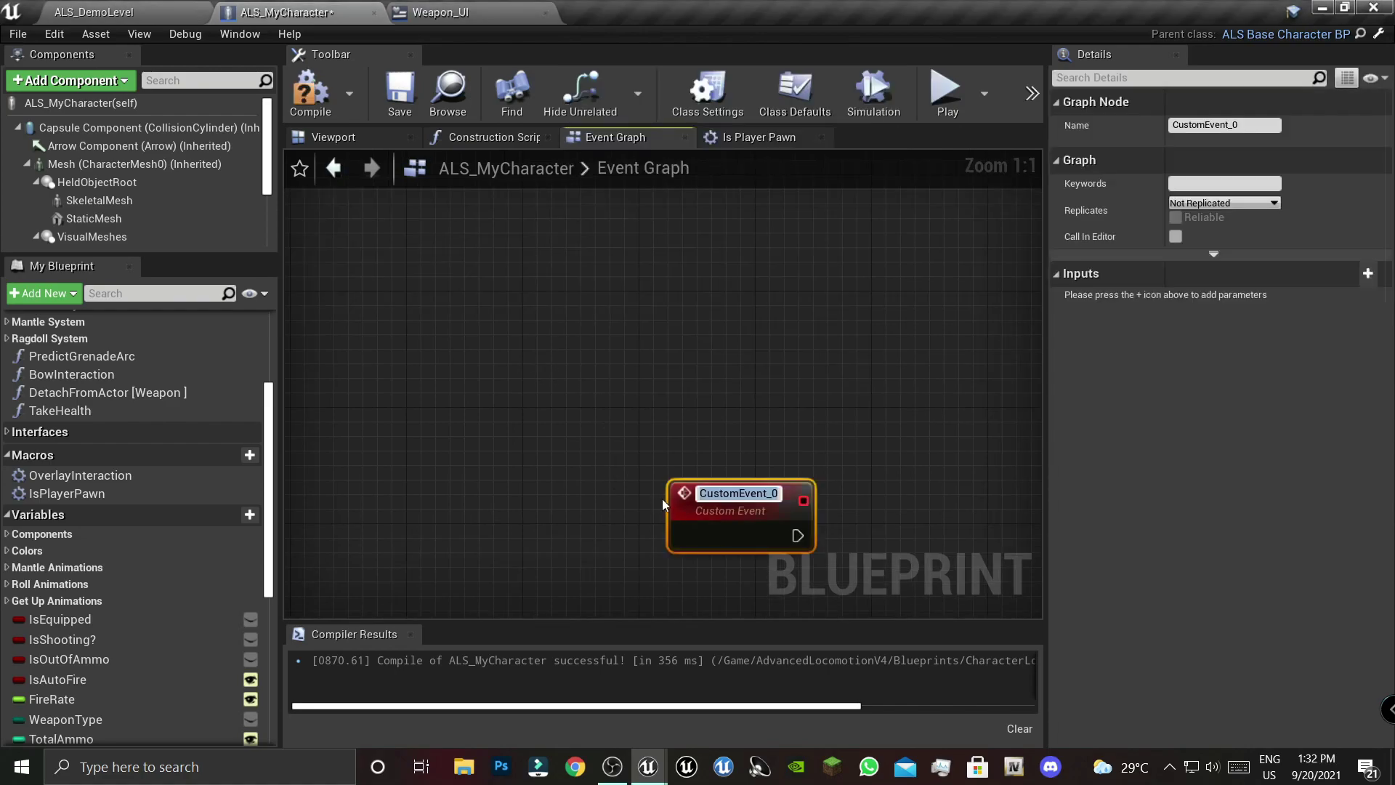
pyautogui.write('Start')
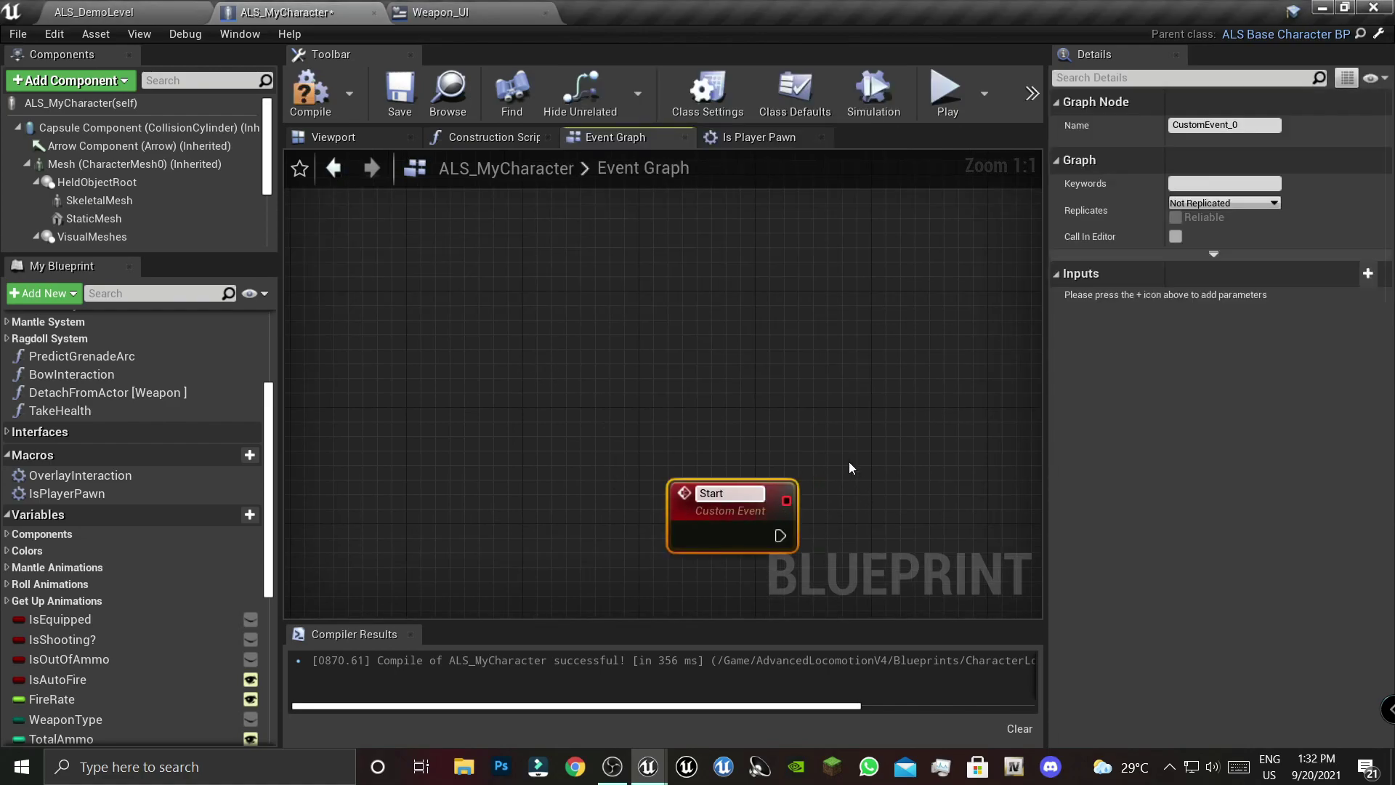
pyautogui.write('Camera')
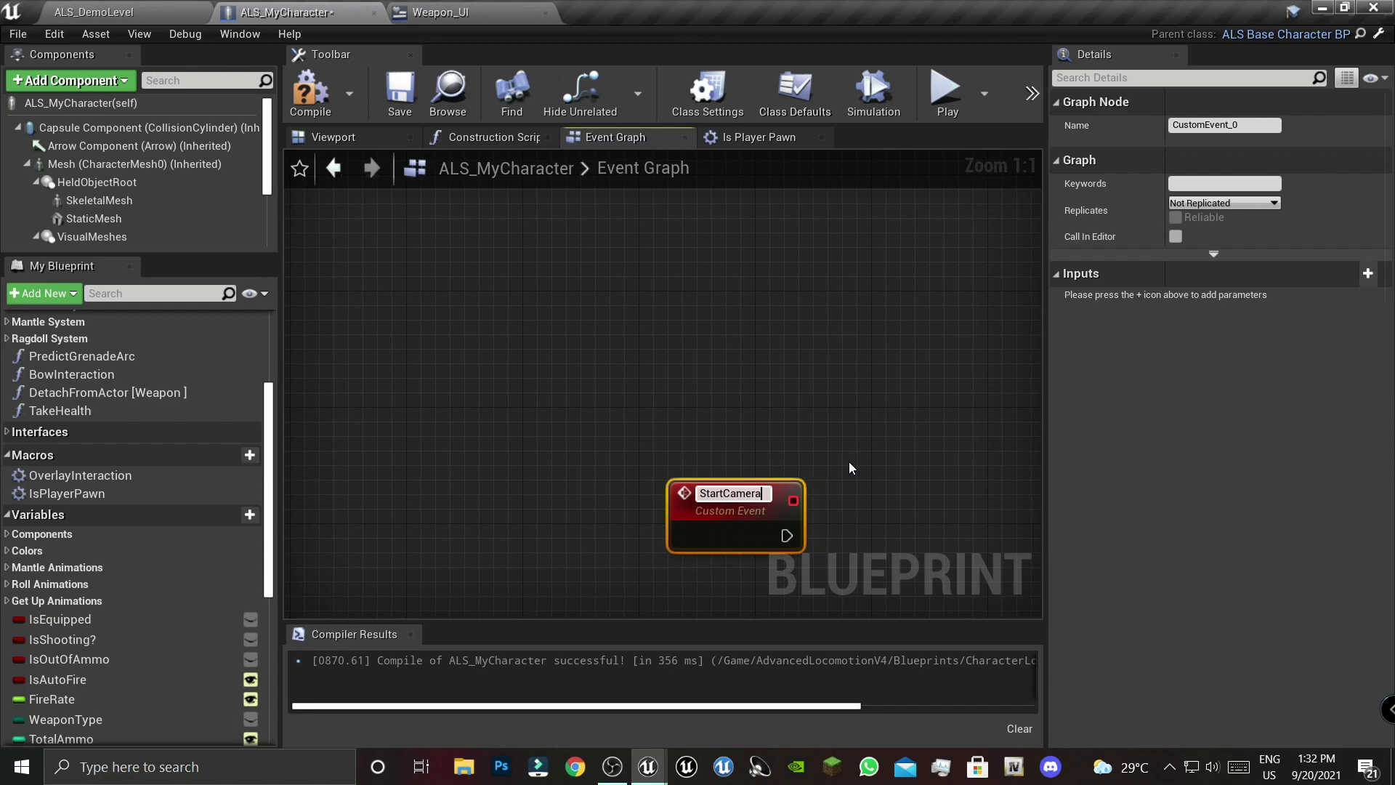
pyautogui.write('Fade')
pyautogui.press('Return')
pyautogui.moveTo(754, 527); pyautogui.dragTo(539, 392)
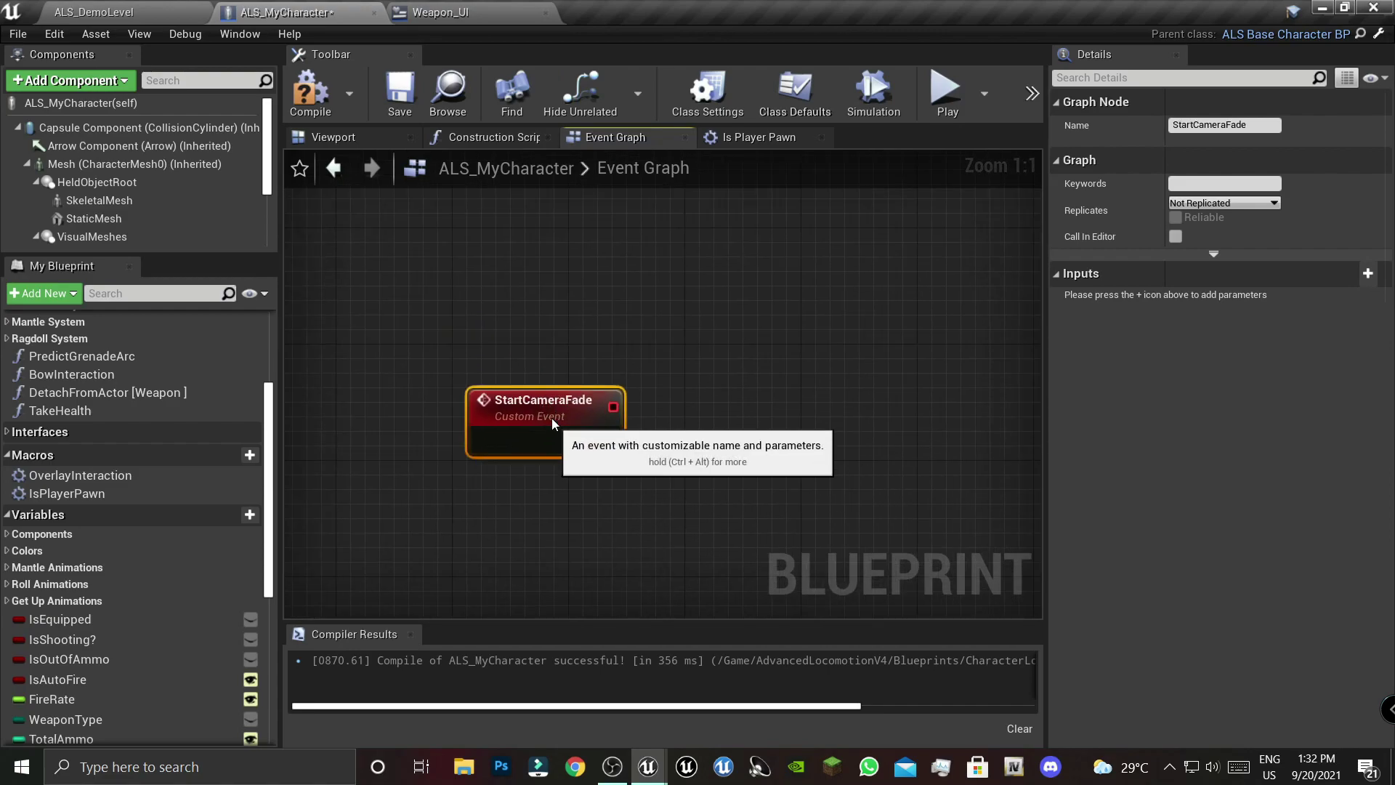
pyautogui.click(592, 396)
pyautogui.click(523, 369)
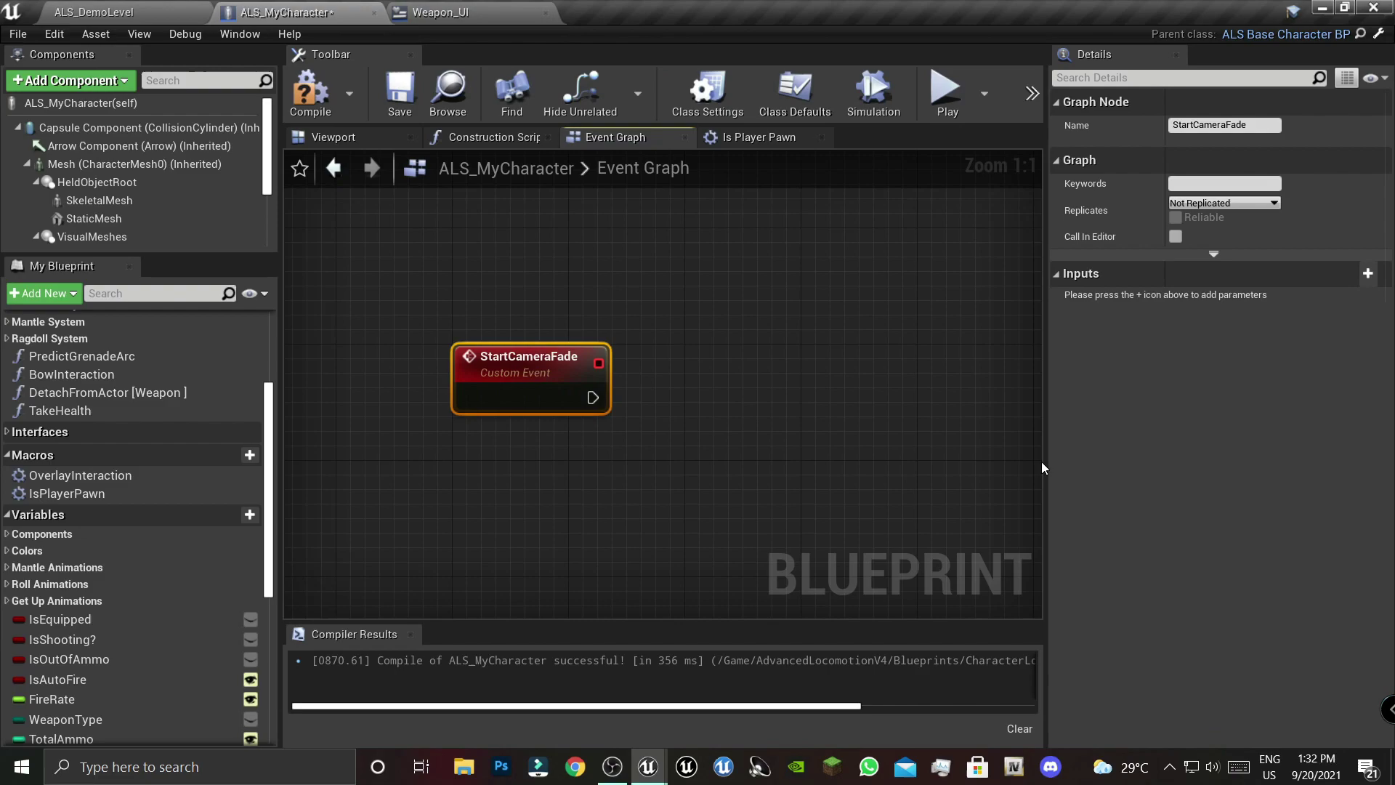
# - Pan the graph so StartCameraFade sits top-left with empty space beside it
pyautogui.moveTo(949, 463); pyautogui.dragTo(813, 445, button='right')
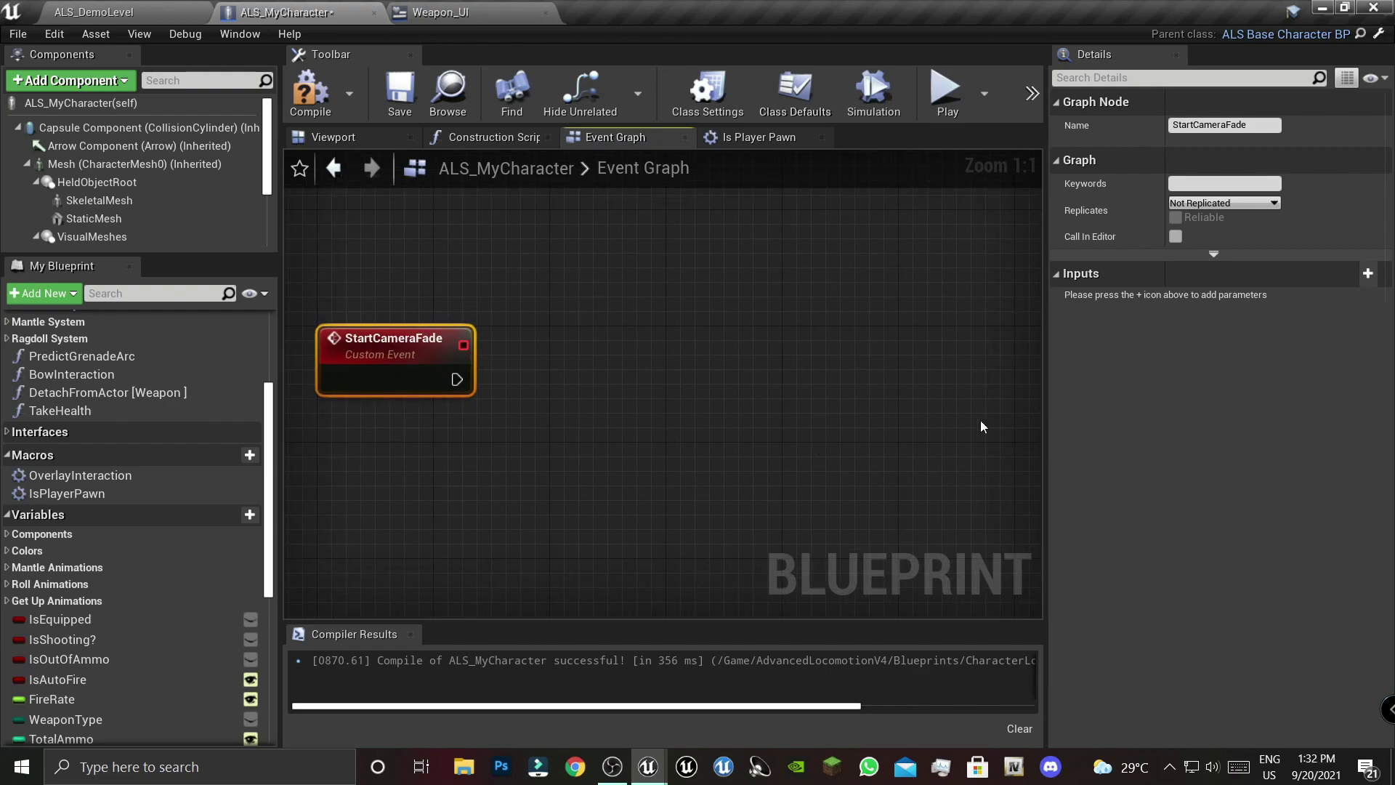
pyautogui.click(616, 771)
pyautogui.click(613, 772)
pyautogui.moveTo(535, 508); pyautogui.dragTo(463, 383, button='right')
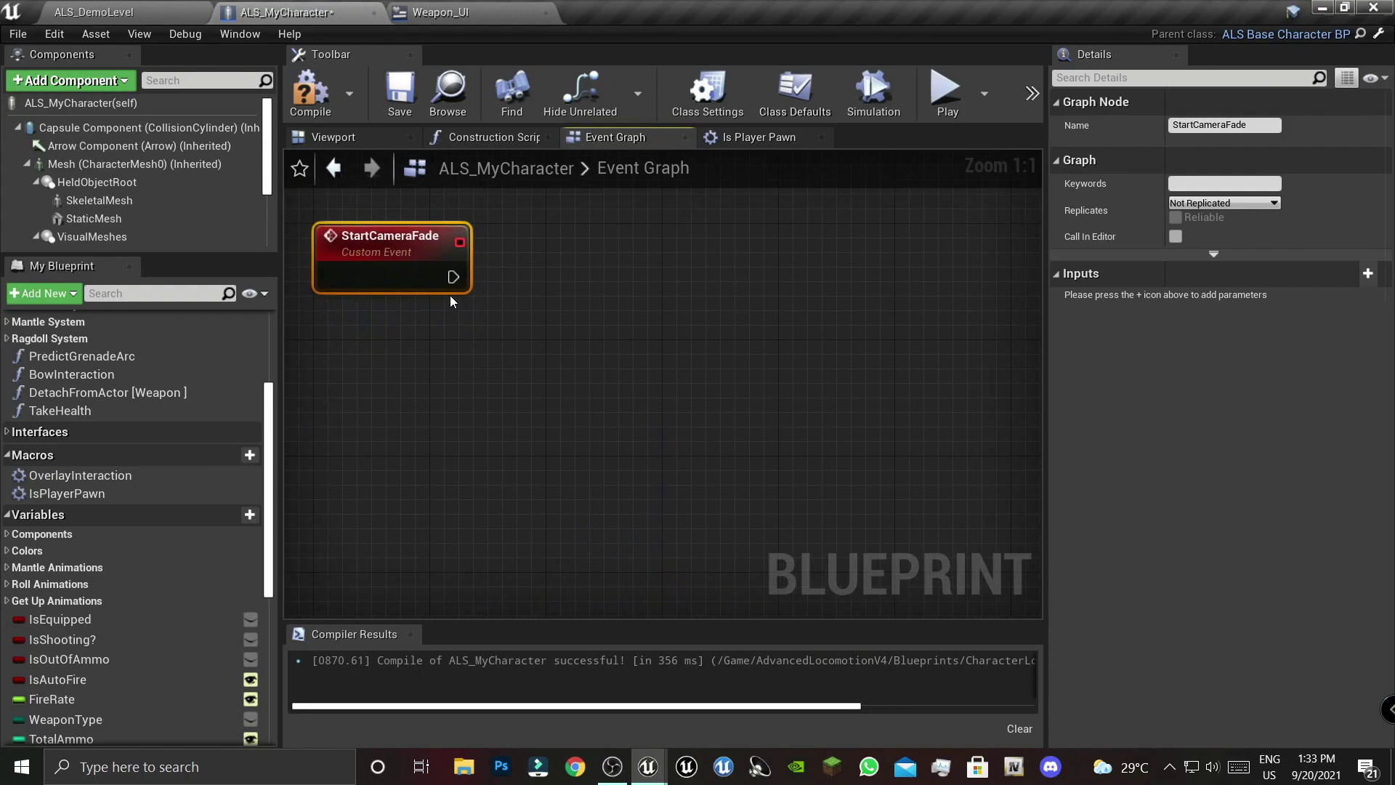
pyautogui.moveTo(666, 394); pyautogui.dragTo(636, 424, button='right')
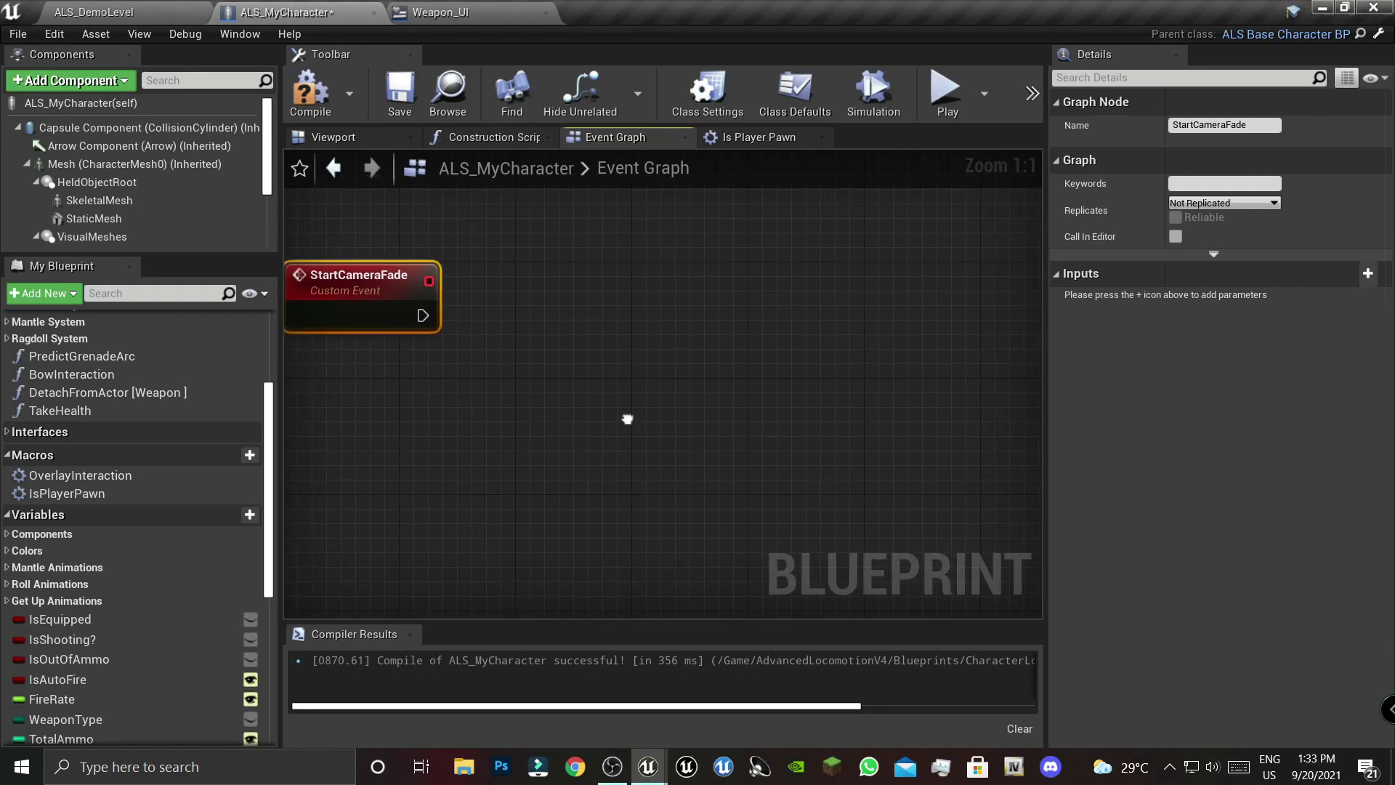
pyautogui.scroll(-4, 603, 367)
pyautogui.click(704, 290)
# - Add a timeline via 'add time', name it Camera Fade TL, and move it down-left
pyautogui.rightClick(707, 289)
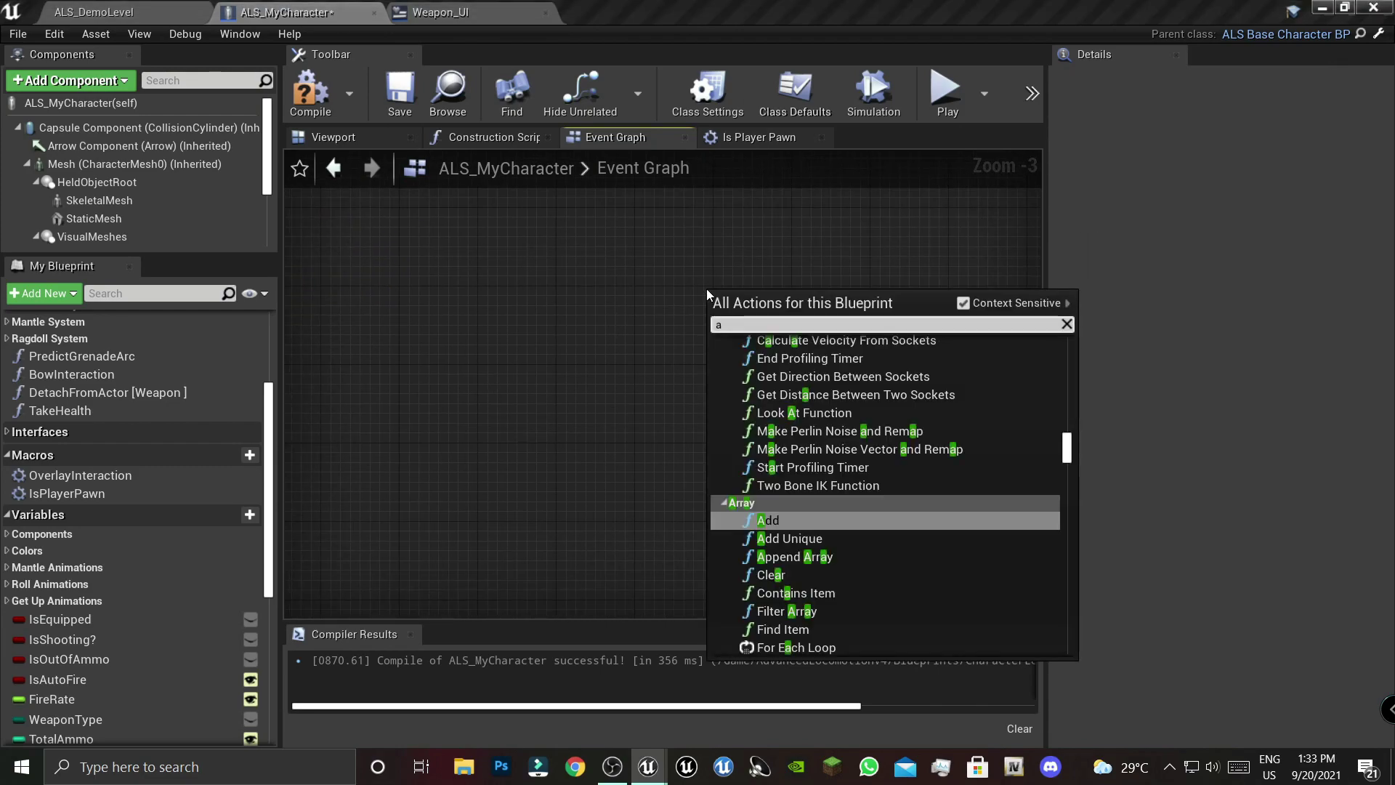
pyautogui.write('add')
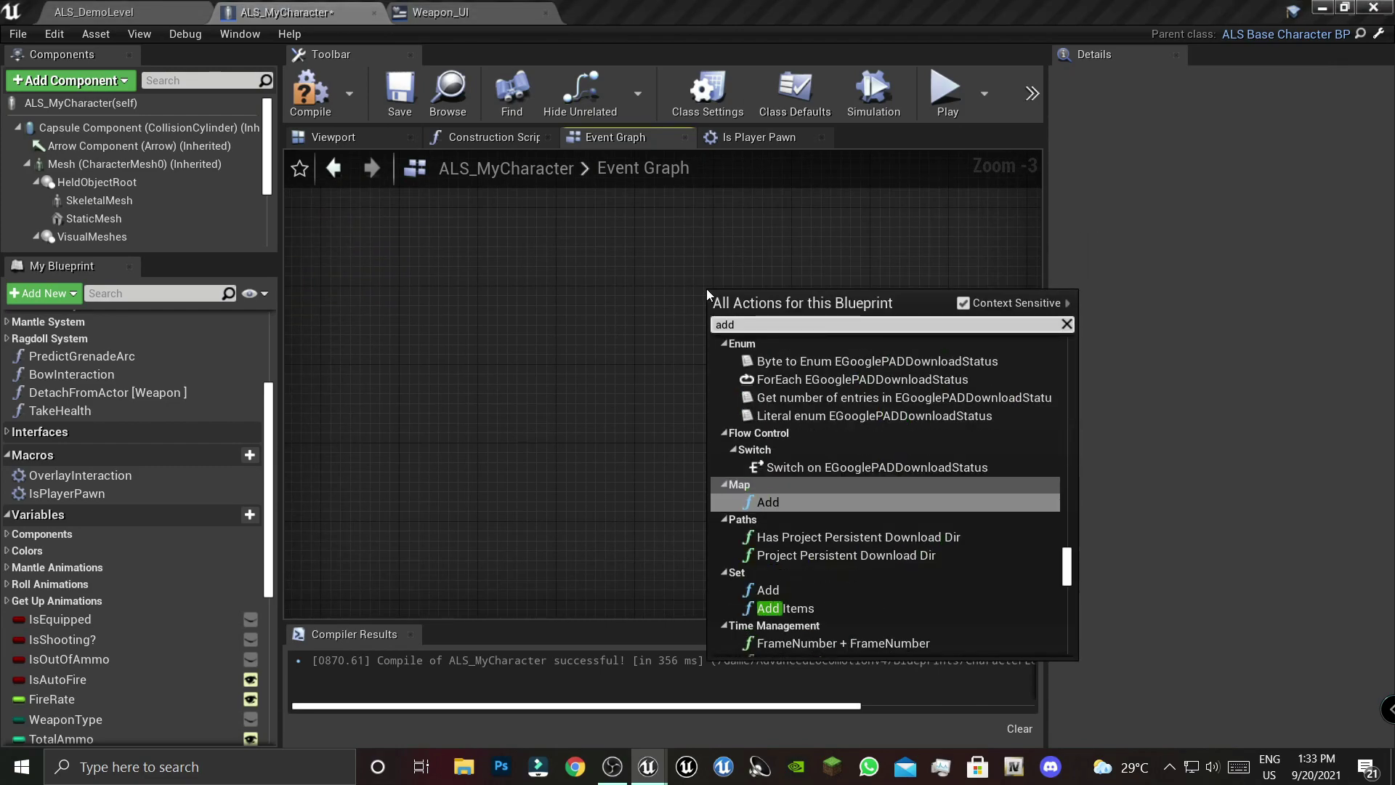
pyautogui.write(' time')
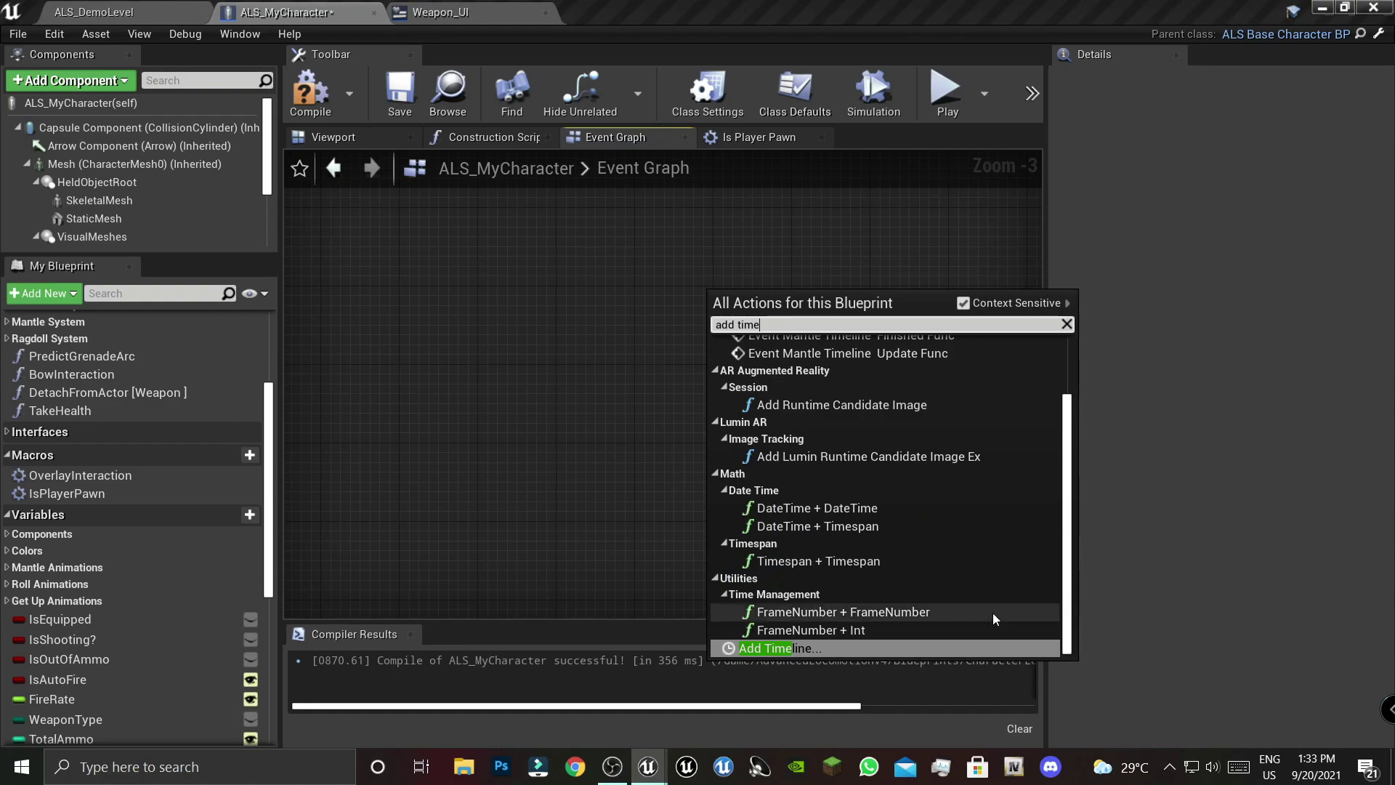
pyautogui.click(802, 647)
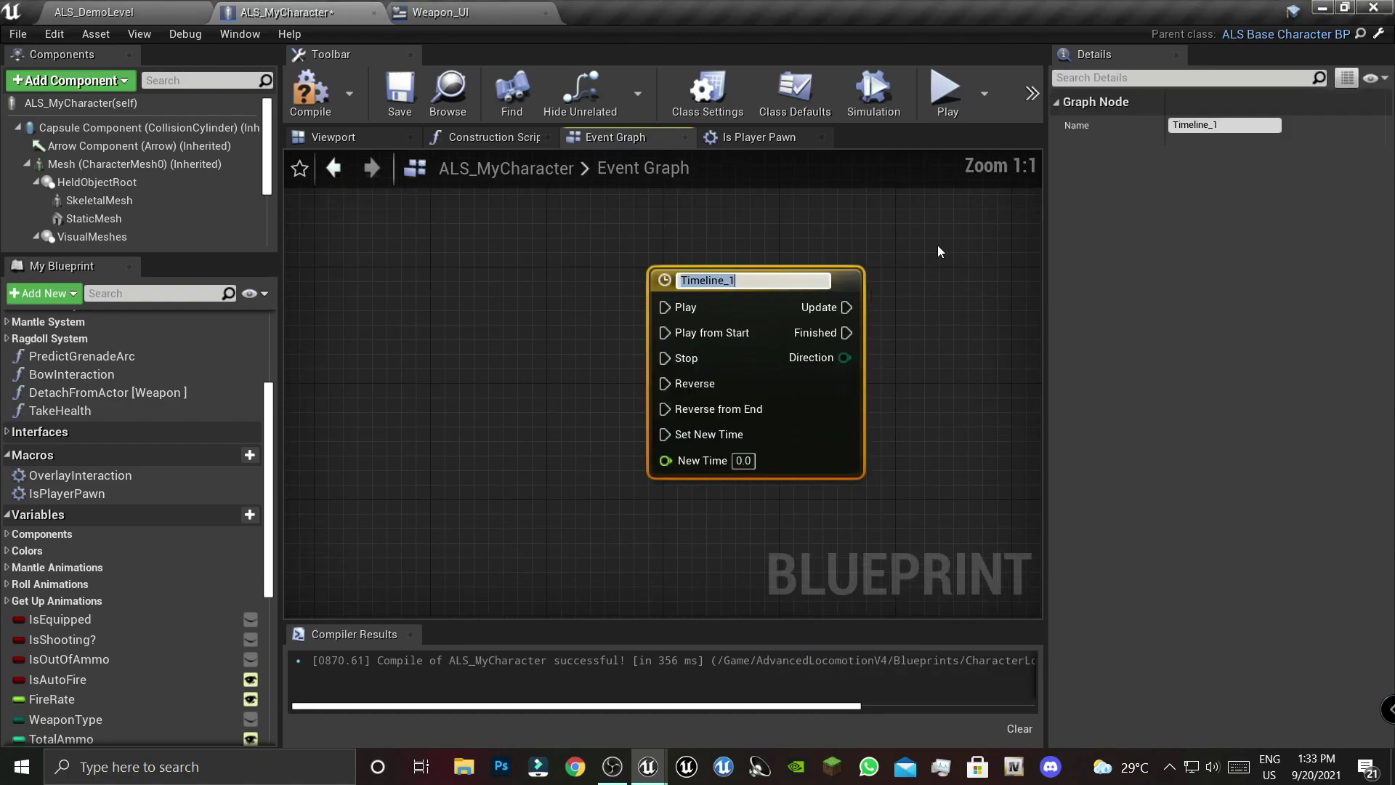
pyautogui.write('Ca')
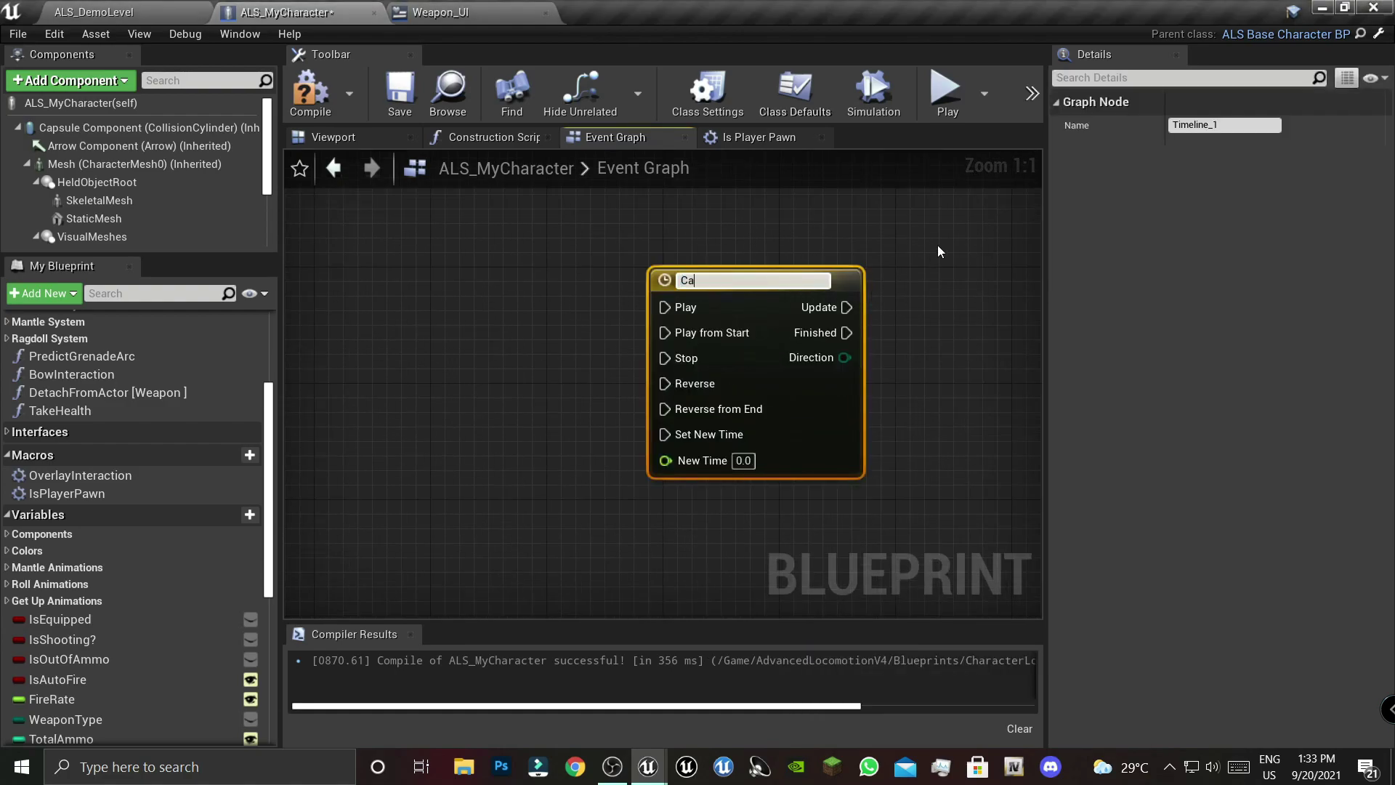
pyautogui.write('mera Fade ')
pyautogui.write('TL')
pyautogui.press('Return')
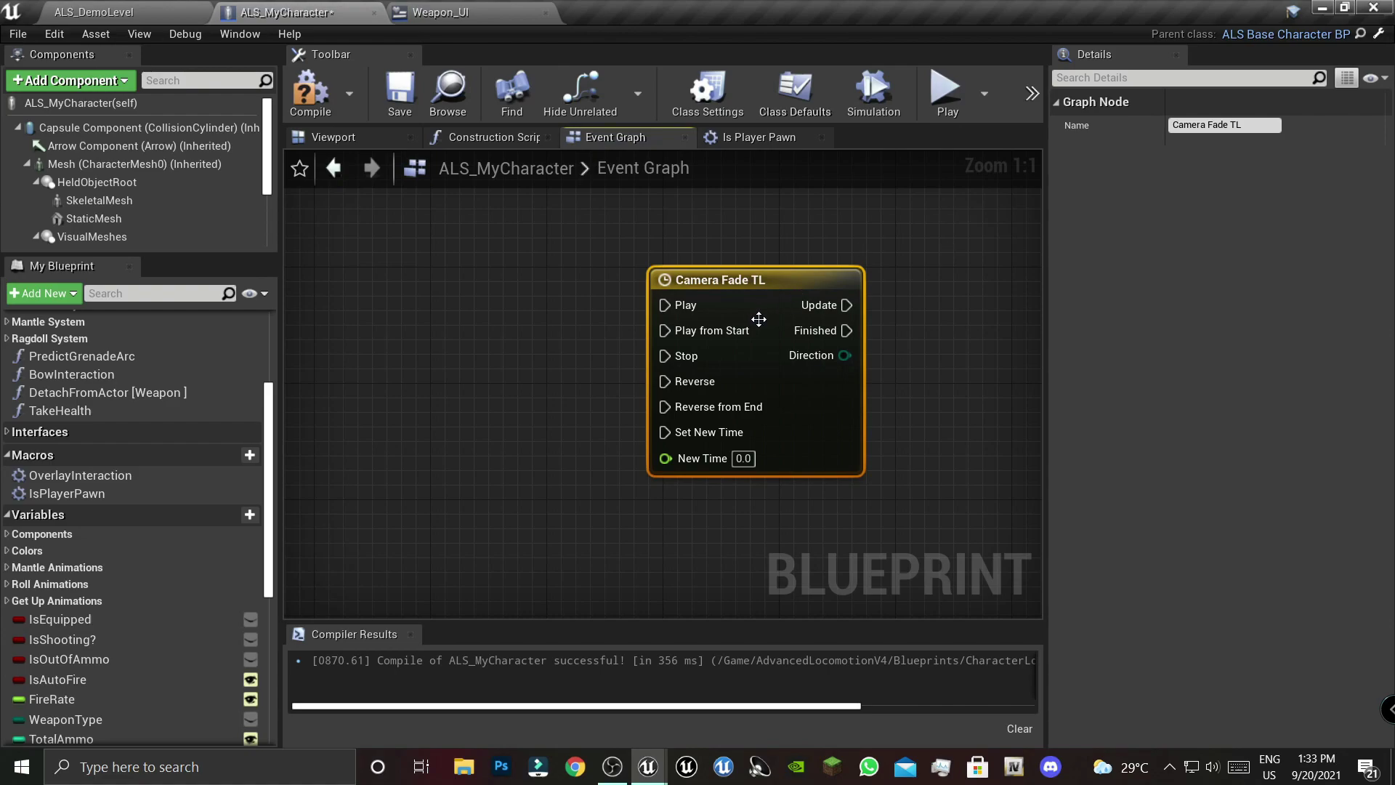
pyautogui.moveTo(822, 422)
pyautogui.mouseDown()
pyautogui.moveTo(768, 472)
pyautogui.moveTo(667, 476)
pyautogui.mouseUp()
# - Set the Camera Fade TL length to 1 and add a float track named Alpha
pyautogui.doubleClick(666, 471)
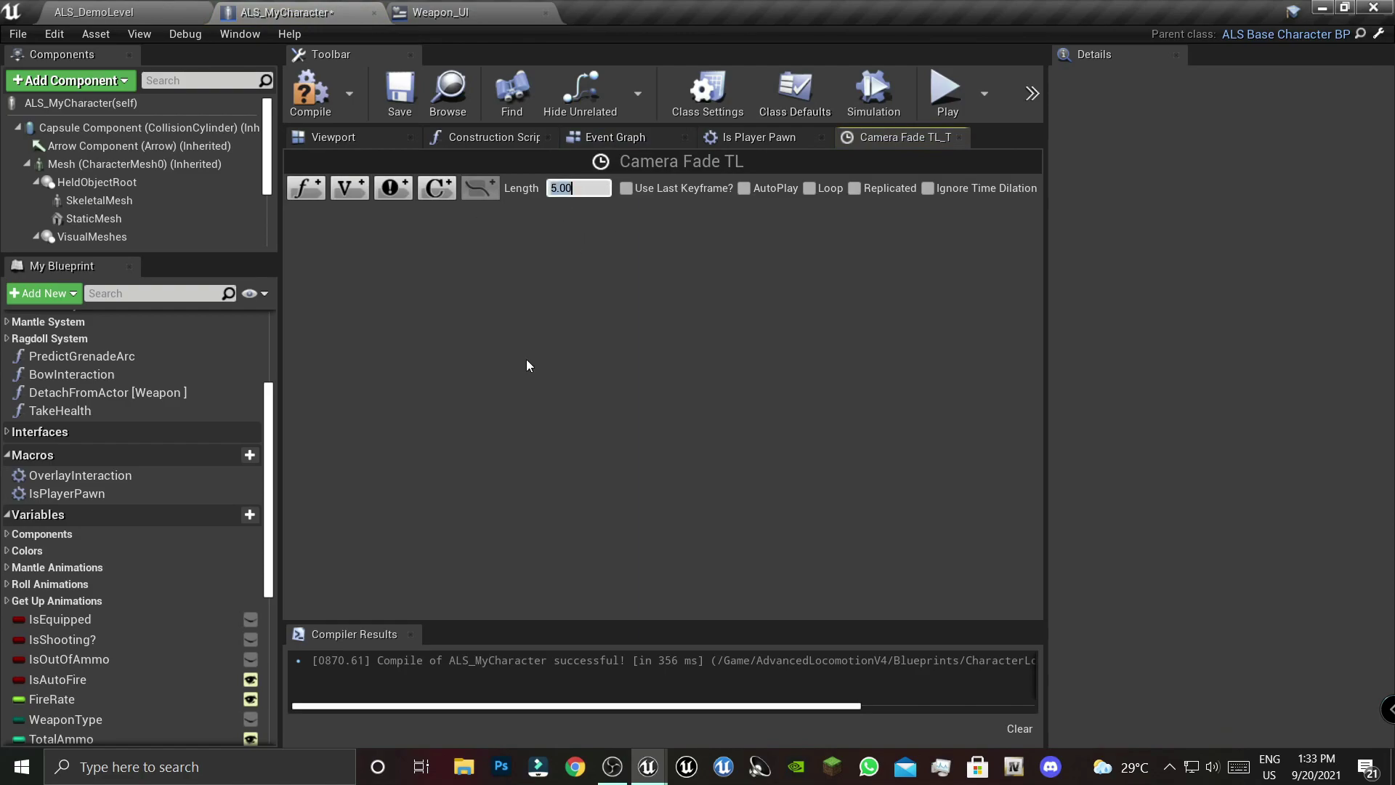
pyautogui.write('1')
pyautogui.click(307, 189)
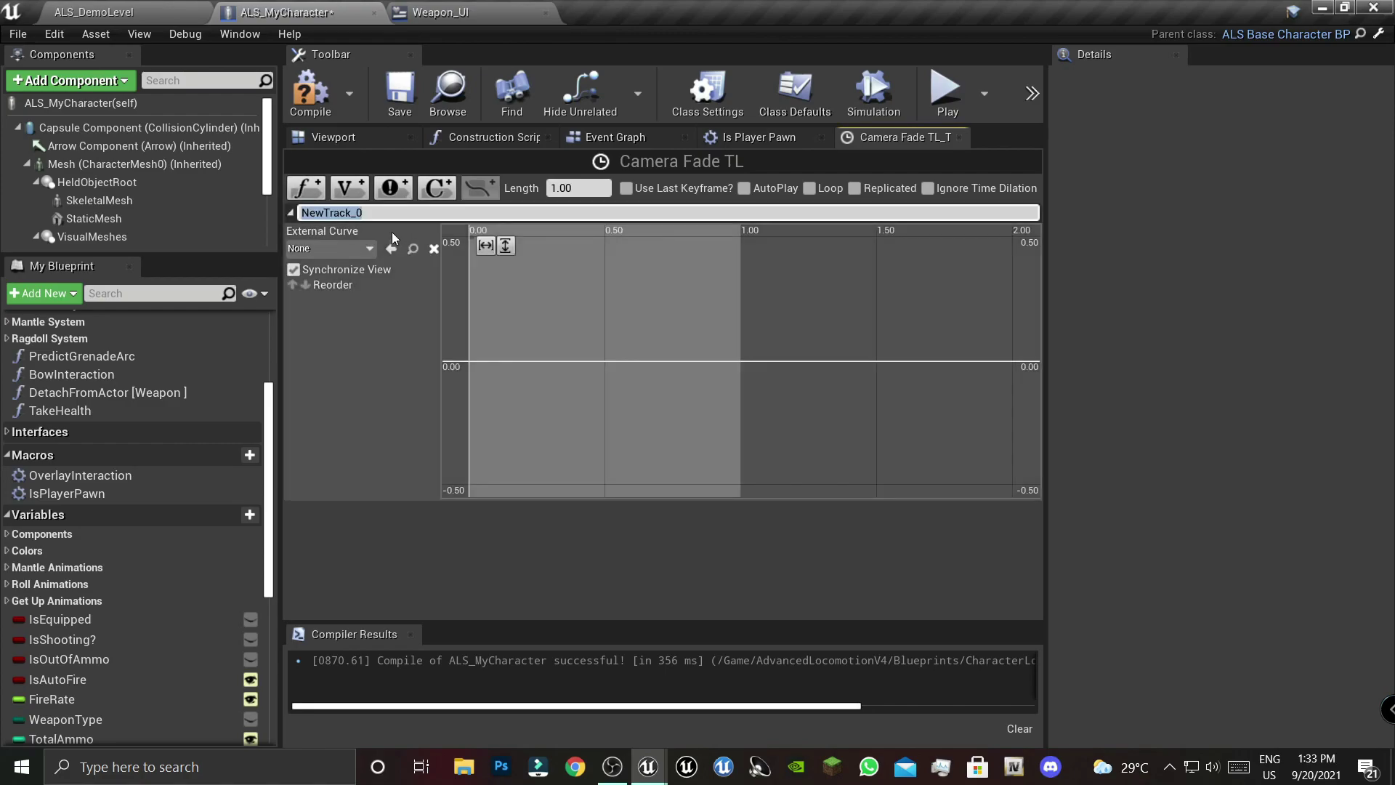
pyautogui.write('Alpha')
pyautogui.press('Return')
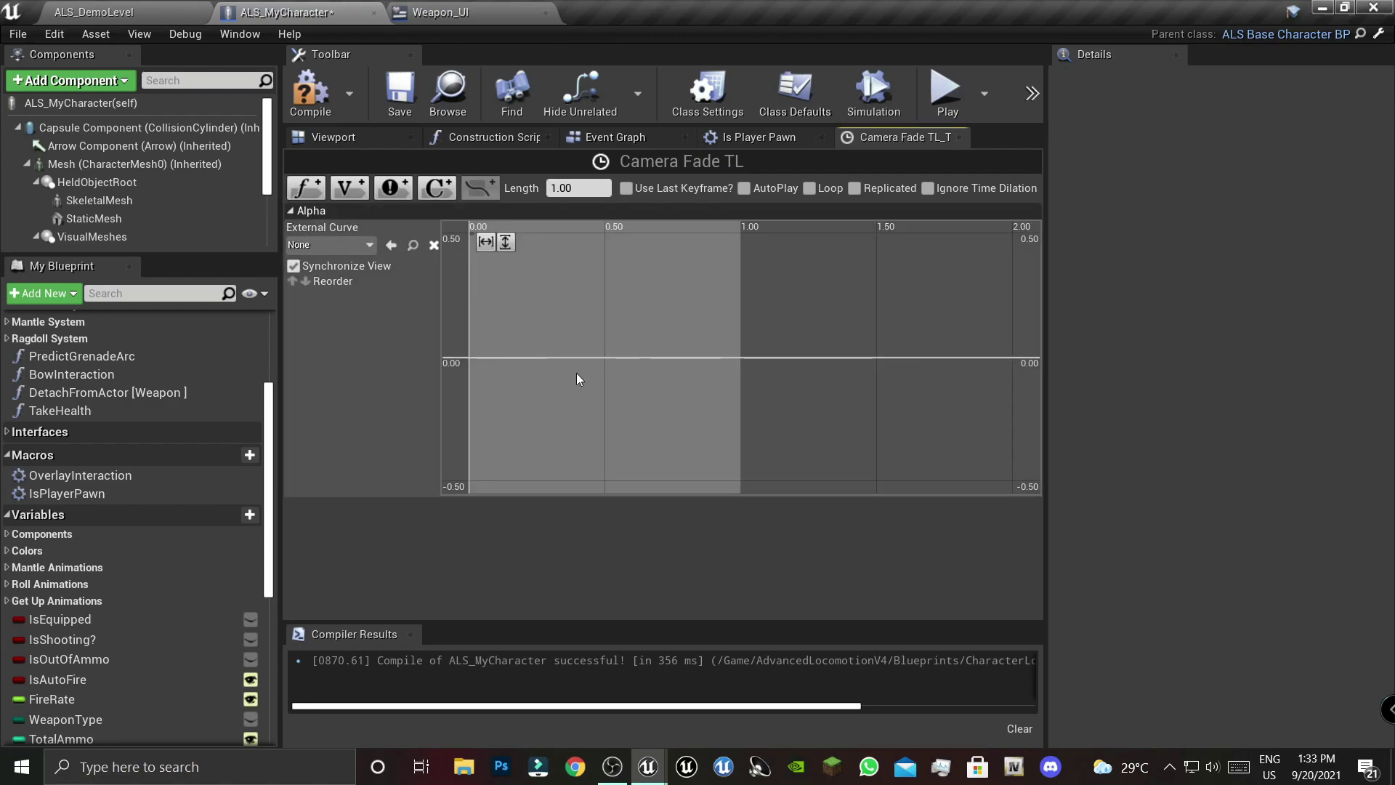
# - Add the first Alpha curve key at time 0, value 0
pyautogui.moveTo(527, 370); pyautogui.dragTo(736, 383, button='right')
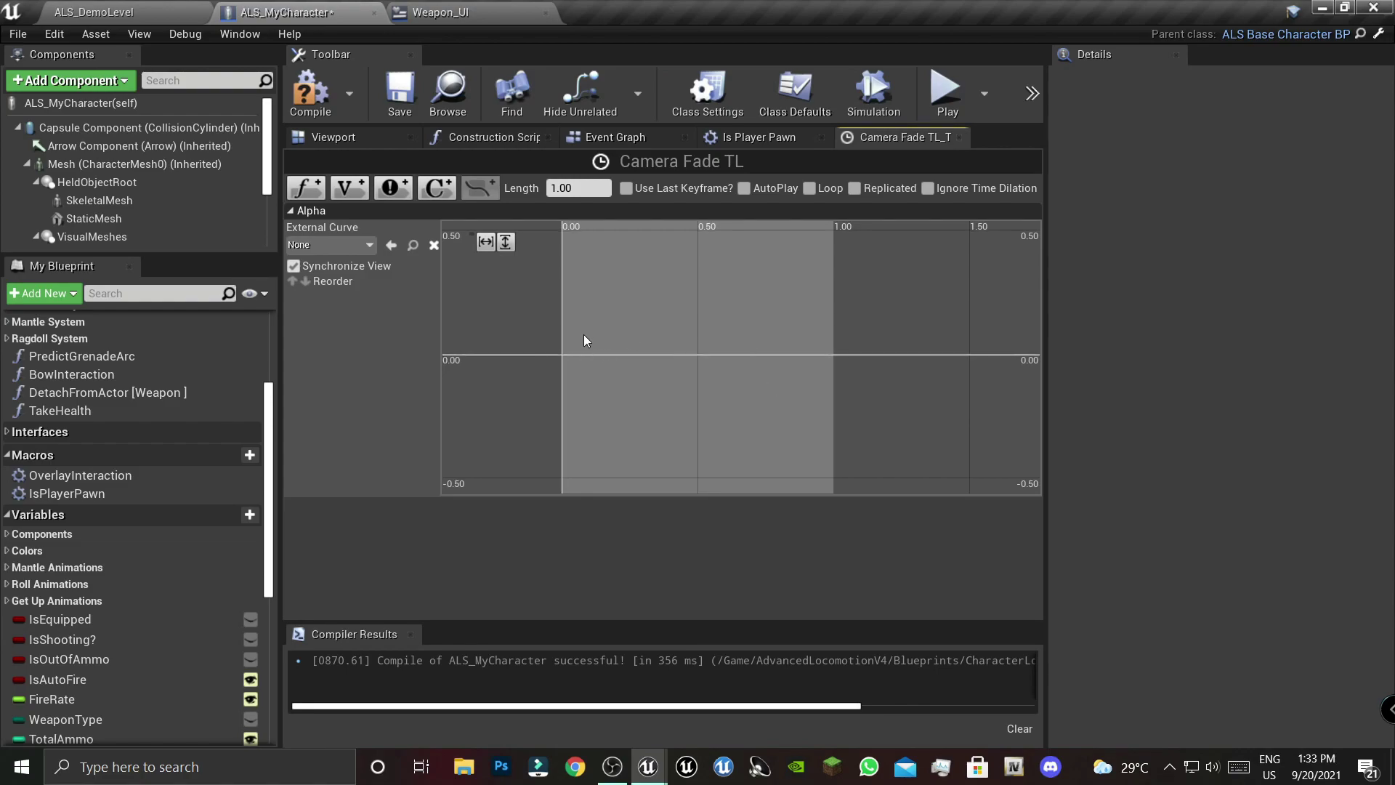
pyautogui.rightClick(583, 335)
pyautogui.click(629, 360)
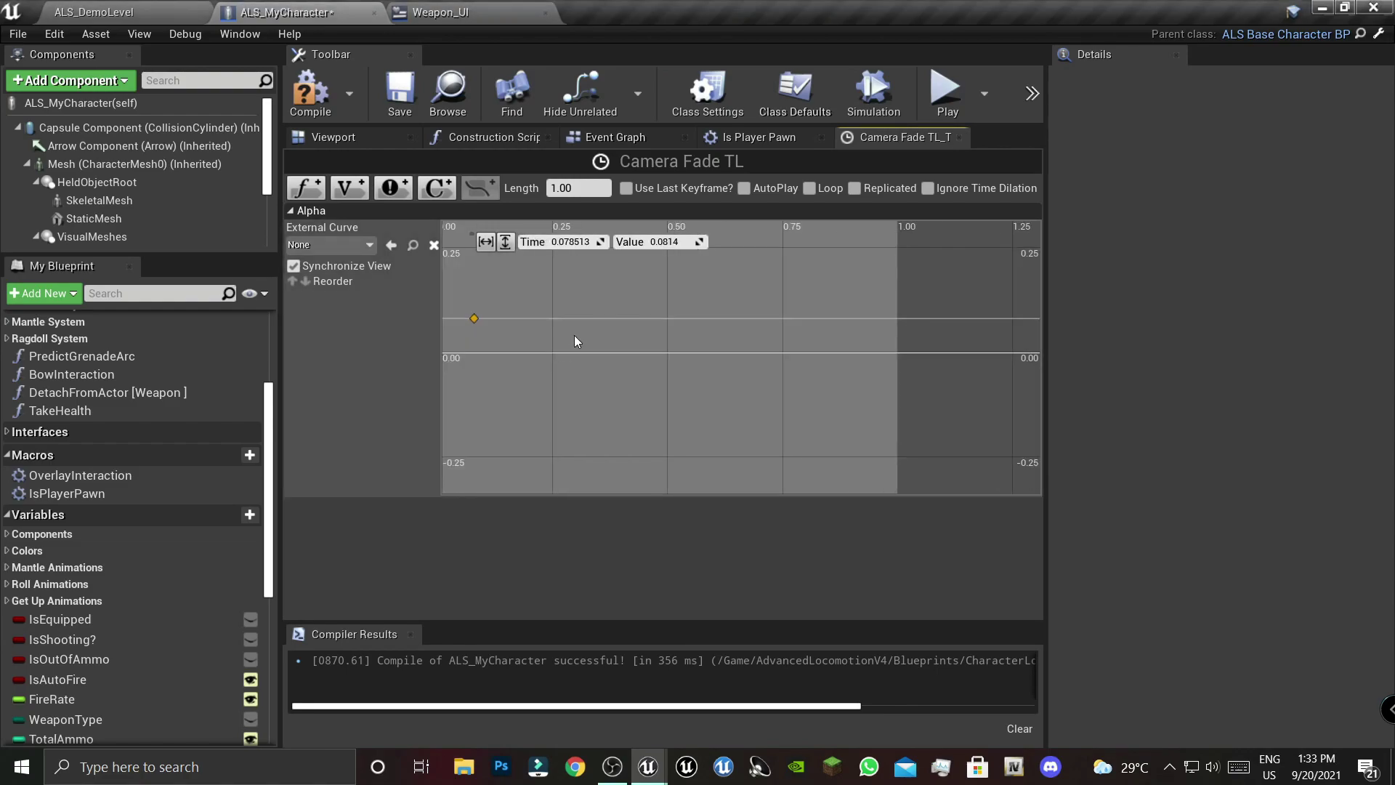
pyautogui.moveTo(574, 334); pyautogui.dragTo(748, 395, button='right')
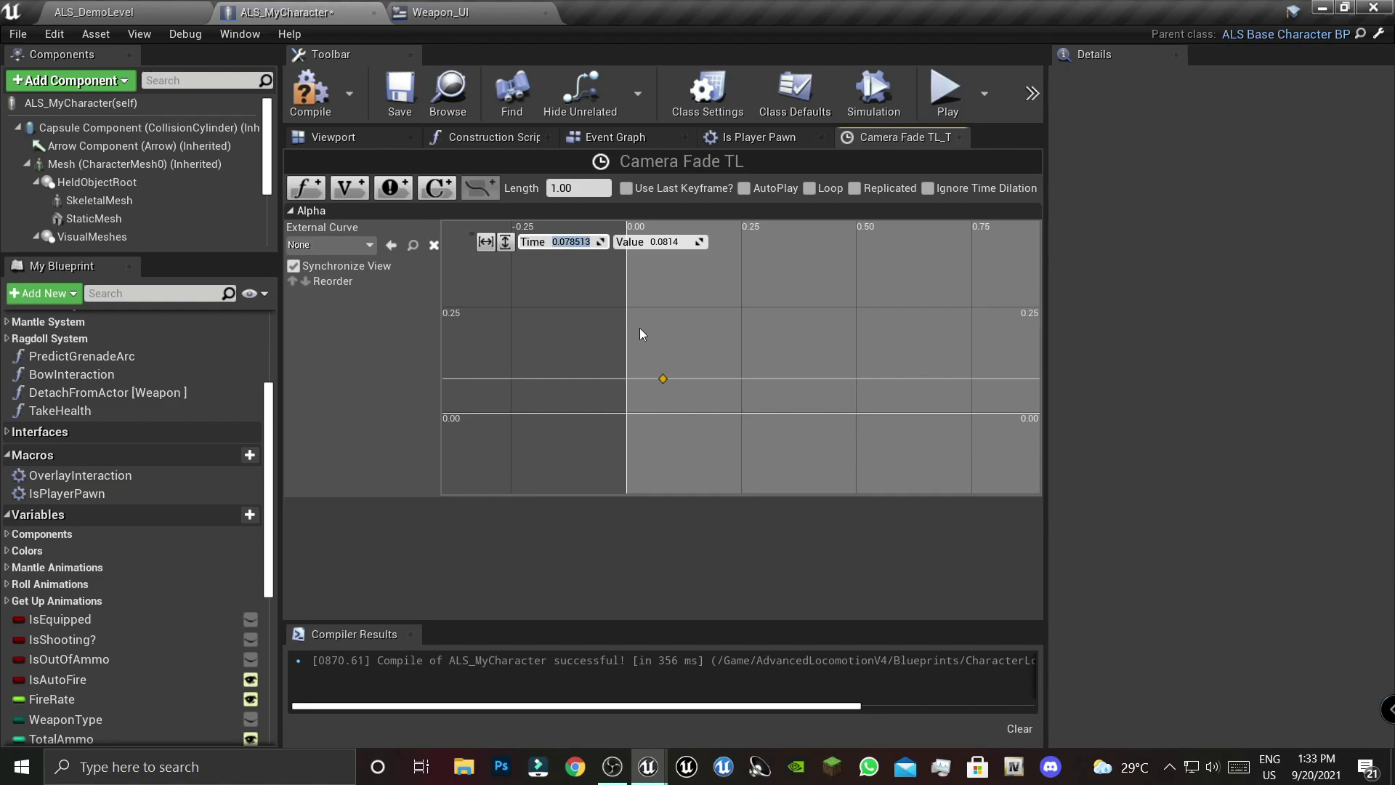
pyautogui.write('0')
pyautogui.press('Tab')
pyautogui.write('0')
pyautogui.press('Return')
# - Add a second Alpha curve key at time 1, value 1
pyautogui.rightClick(757, 327)
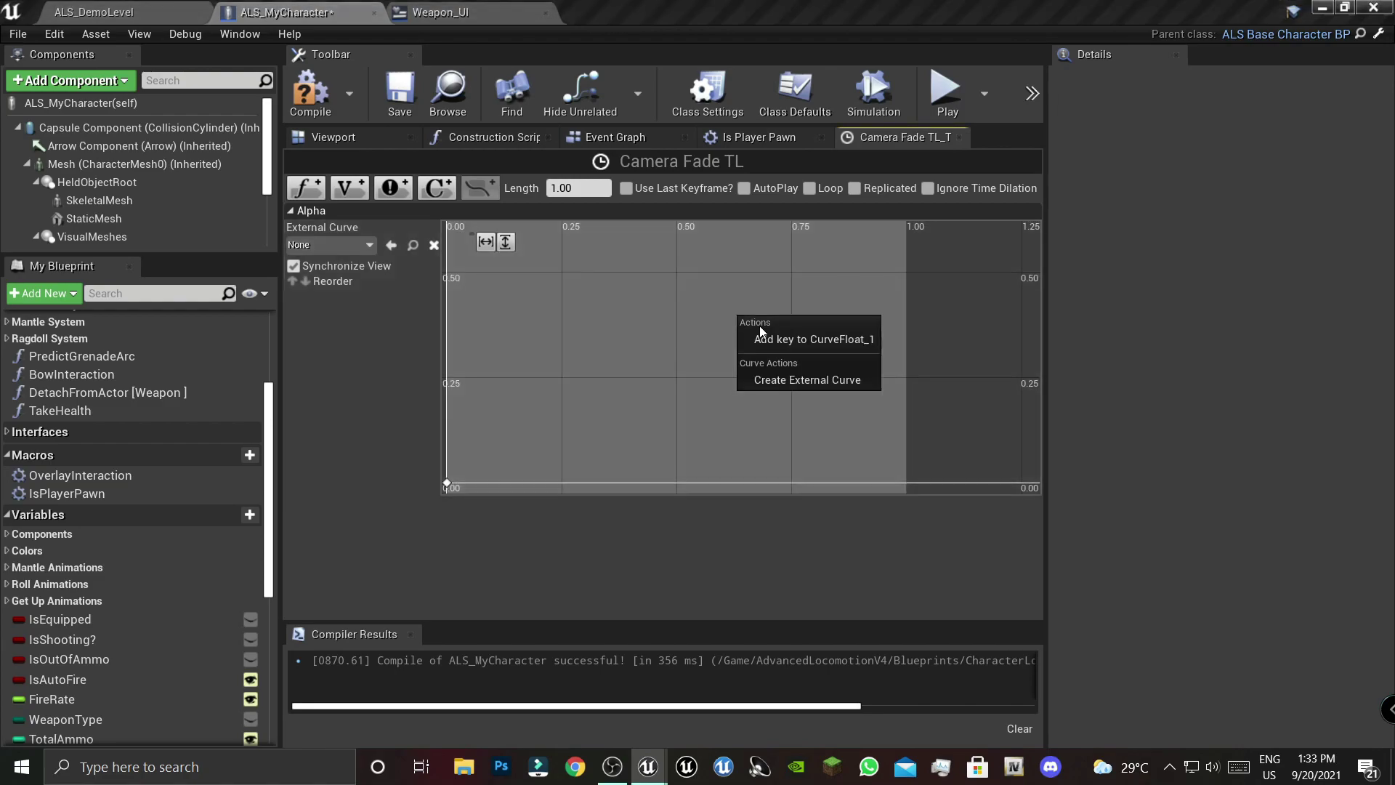
pyautogui.click(791, 339)
pyautogui.click(579, 242)
pyautogui.press('Tab')
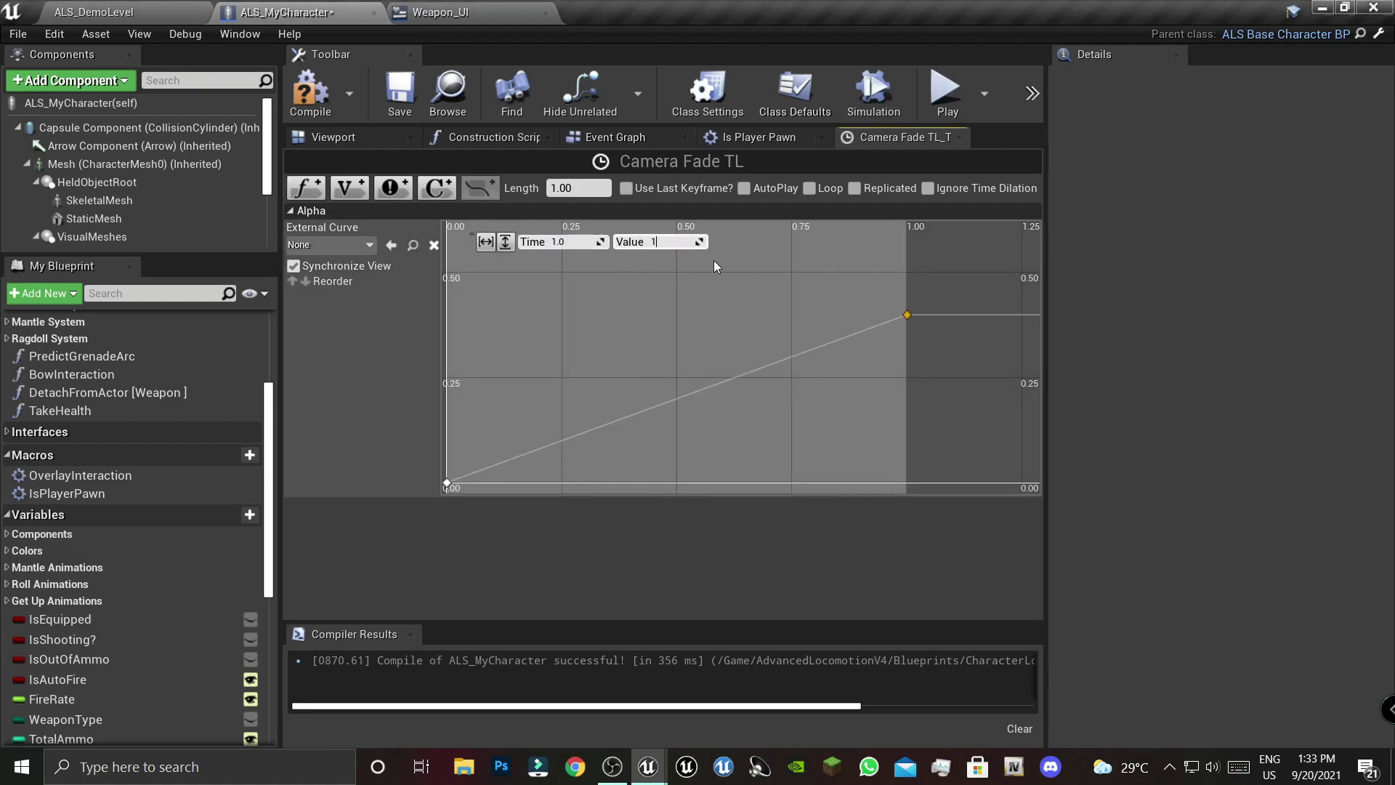
pyautogui.write('1')
pyautogui.press('Return')
pyautogui.click(550, 273)
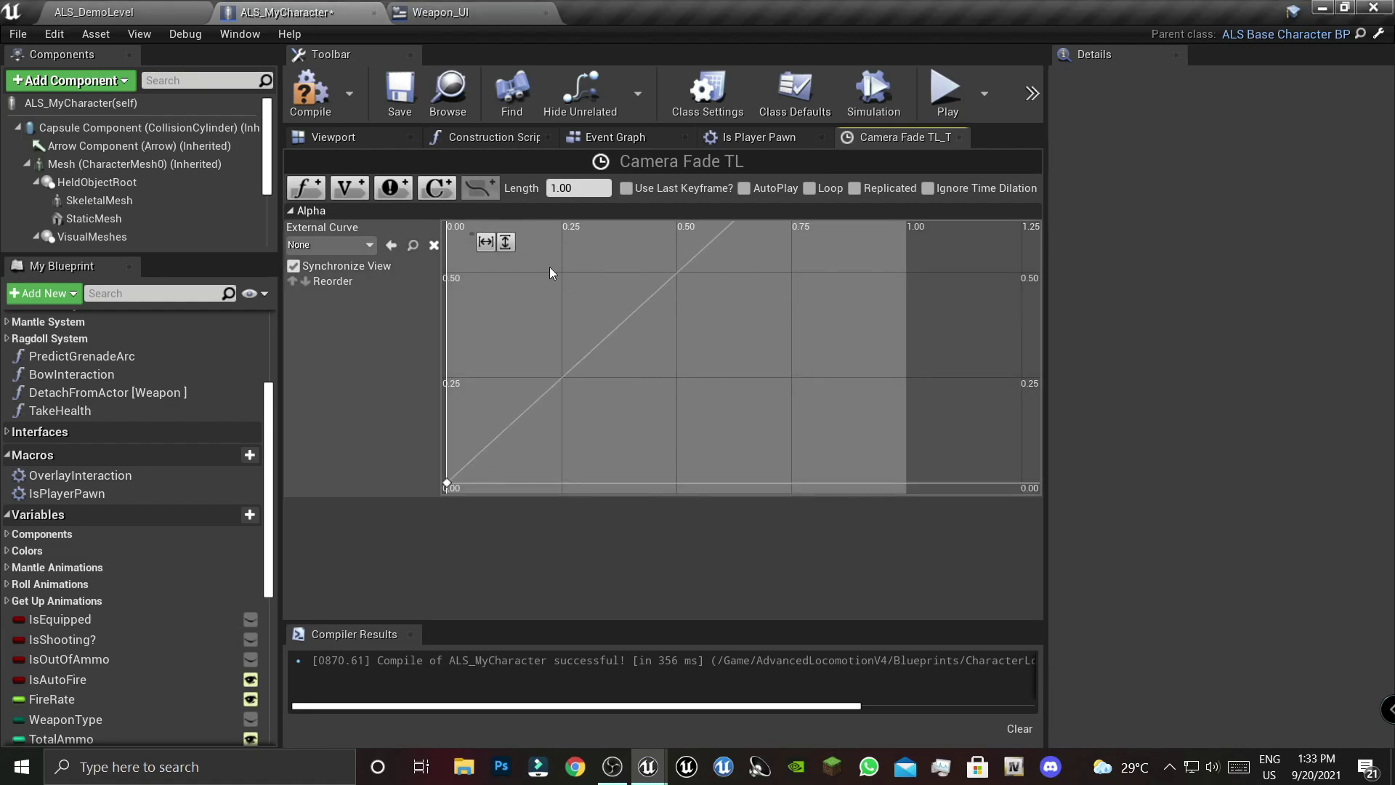
# - Give both Alpha keys Auto interpolation for a smooth ease, then close the timeline editor
pyautogui.click(496, 247)
pyautogui.click(499, 246)
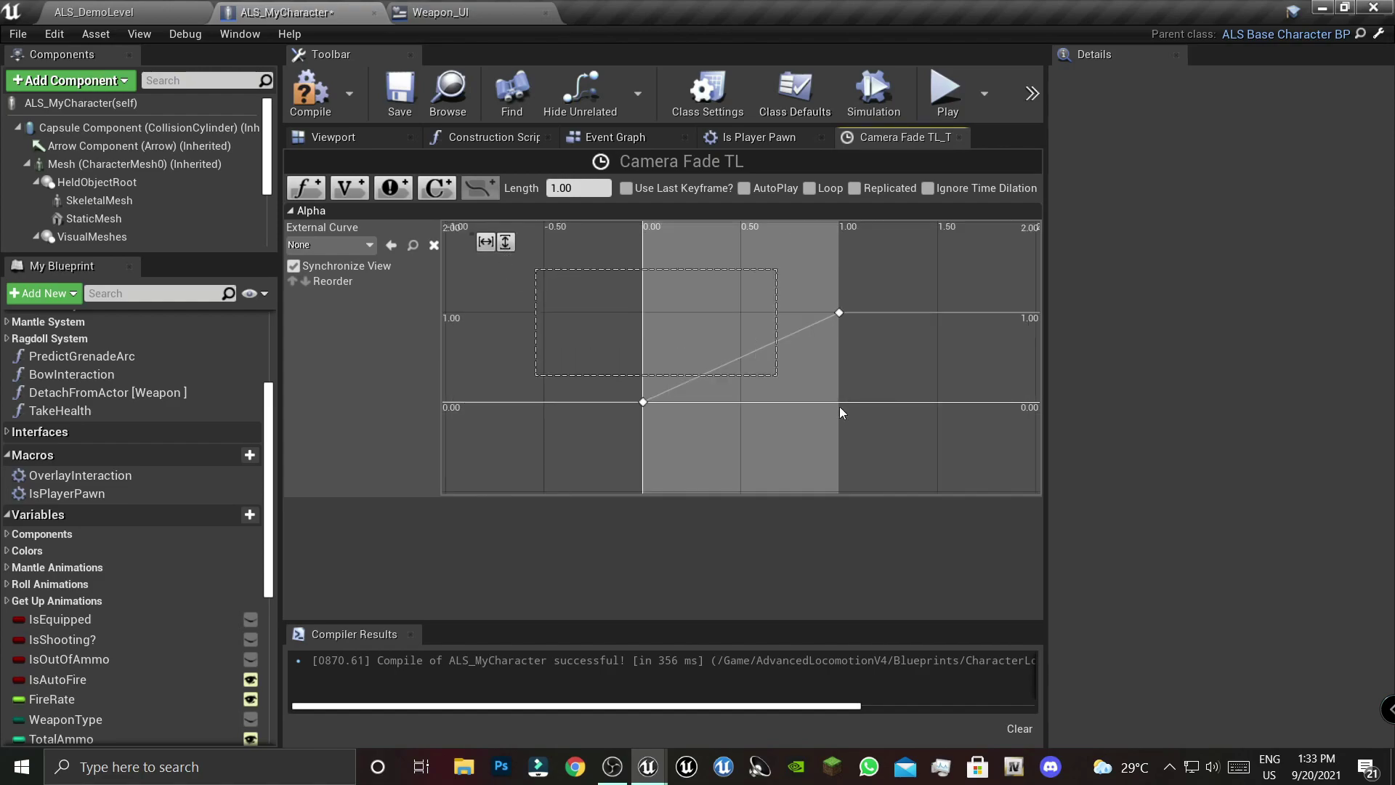
pyautogui.moveTo(913, 438); pyautogui.dragTo(912, 438)
pyautogui.rightClick(840, 312)
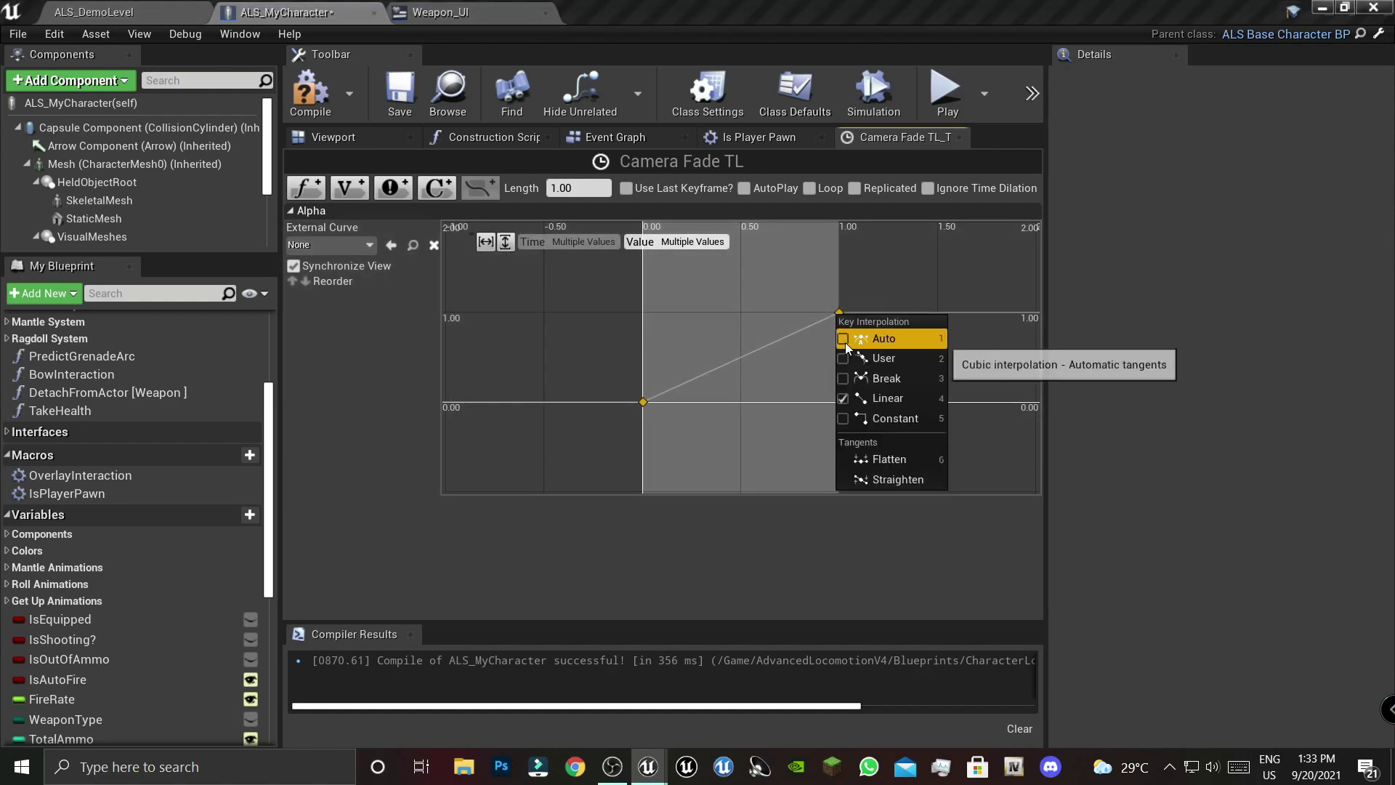
pyautogui.click(844, 340)
pyautogui.click(808, 397)
pyautogui.moveTo(809, 397); pyautogui.dragTo(766, 402, button='right')
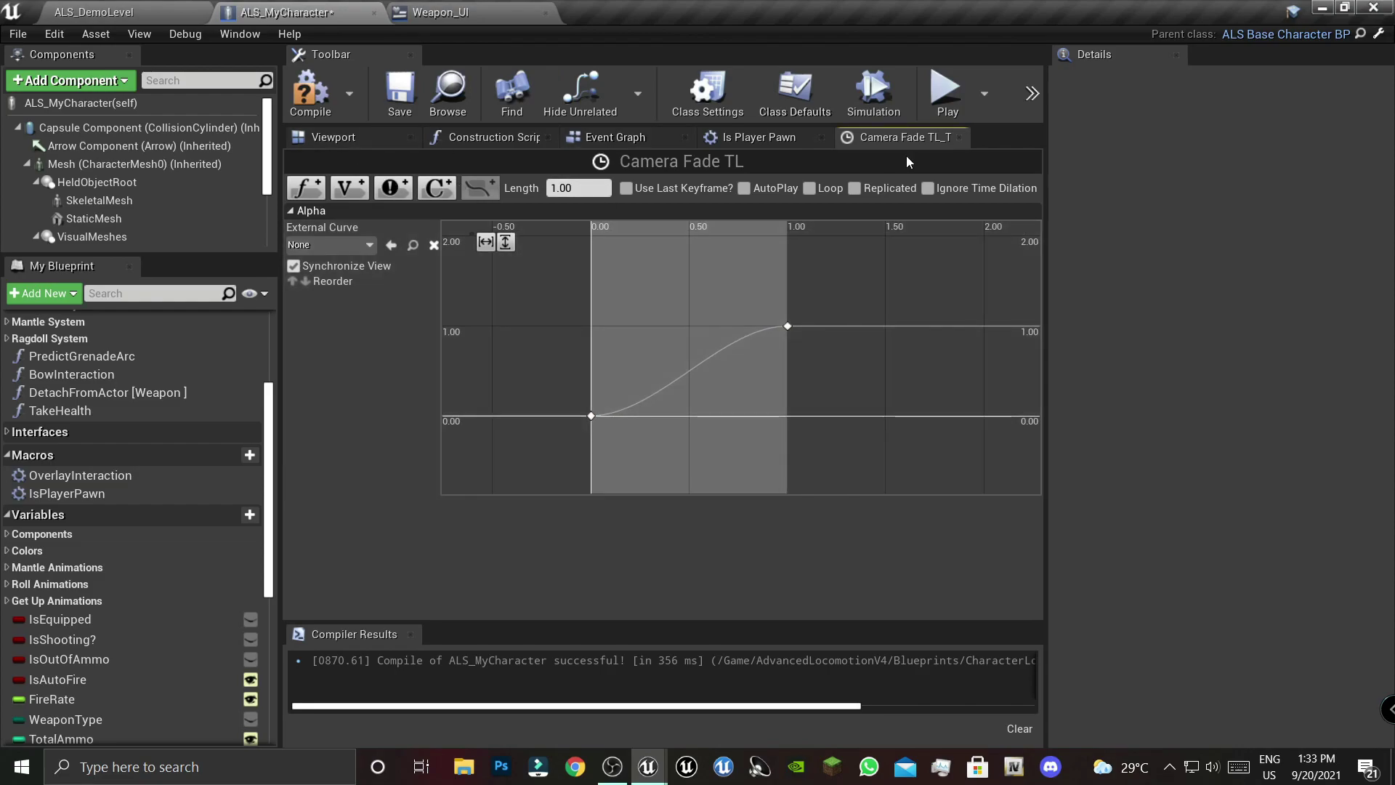
pyautogui.click(959, 137)
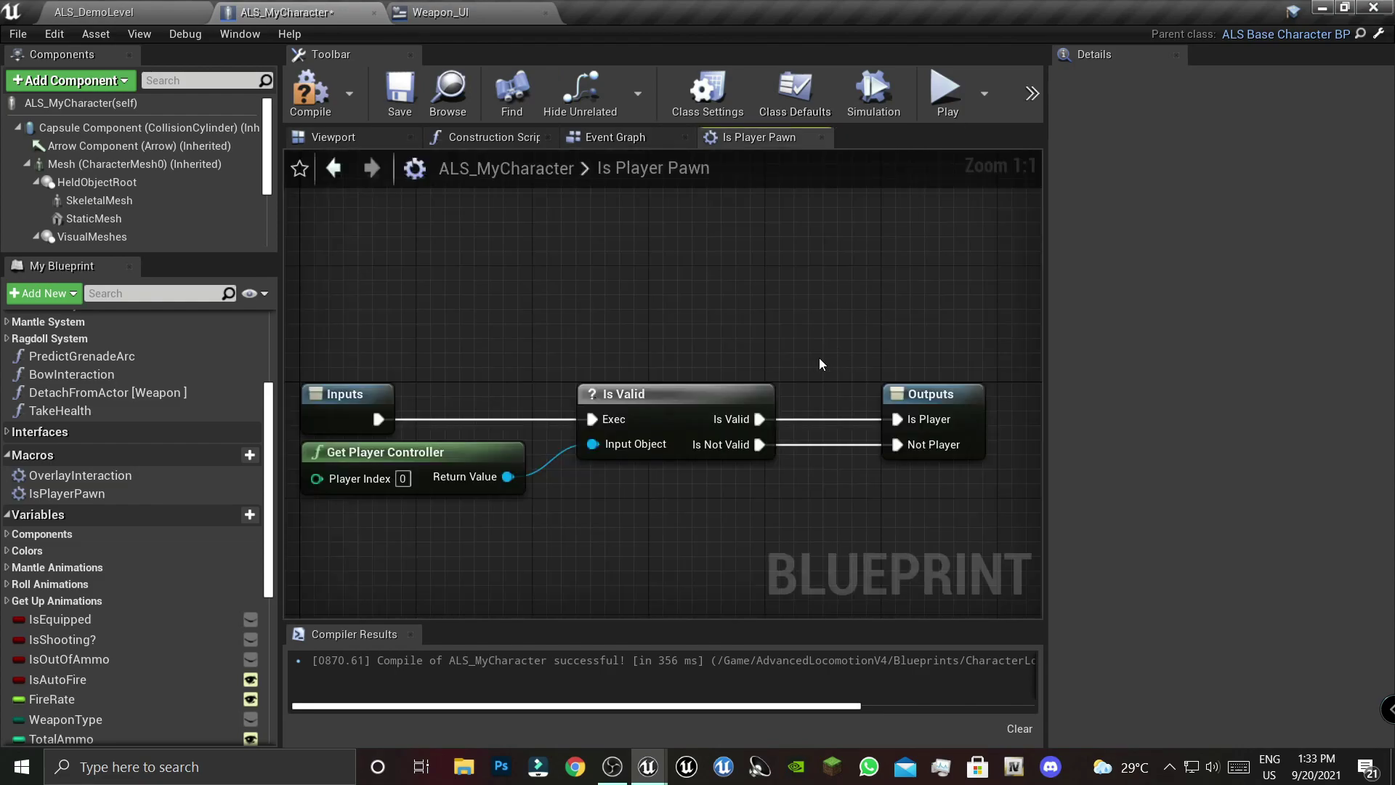
# - Close the Is Player Pawn graph and add a Get Player Controller node in the Event Graph
pyautogui.click(821, 138)
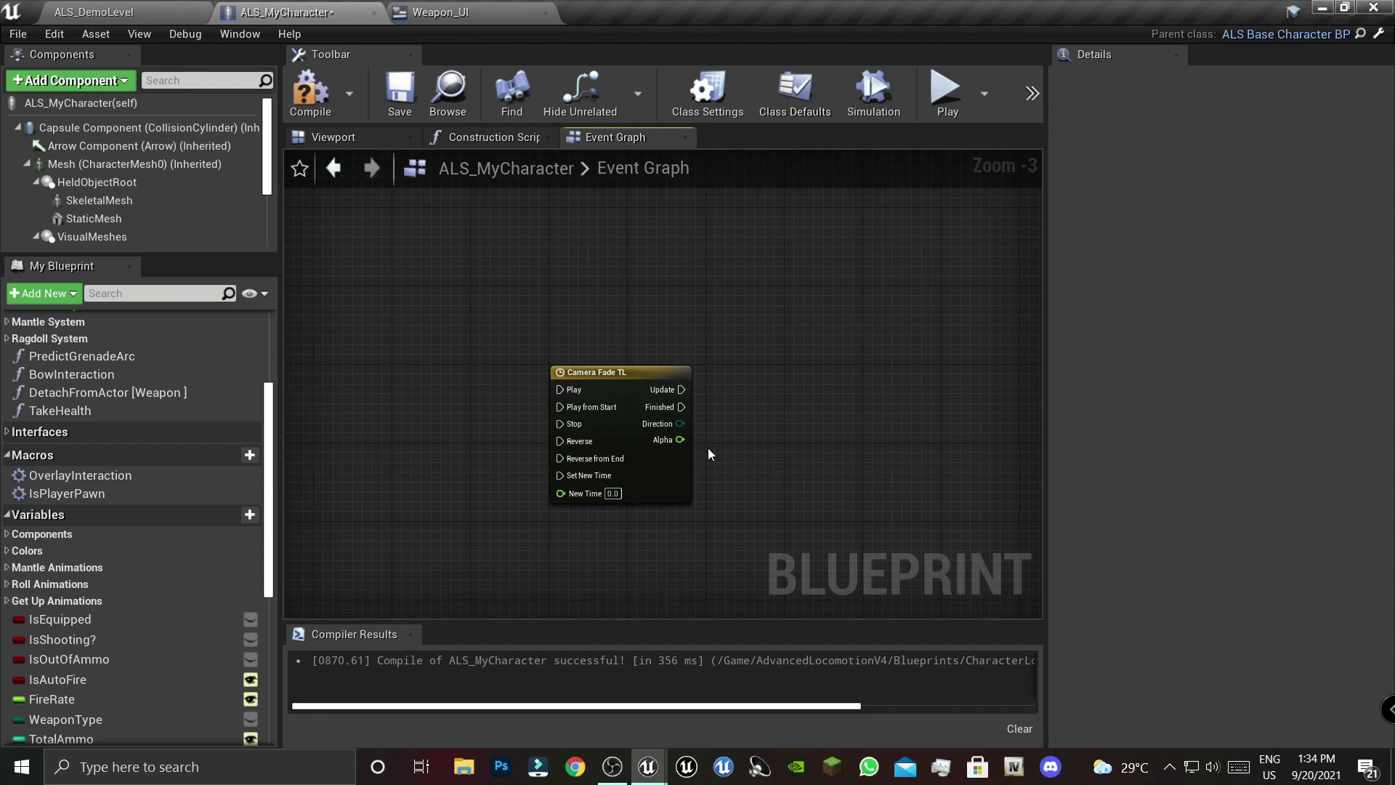
pyautogui.scroll(-5, 163, 648)
pyautogui.scroll(-5, 159, 652)
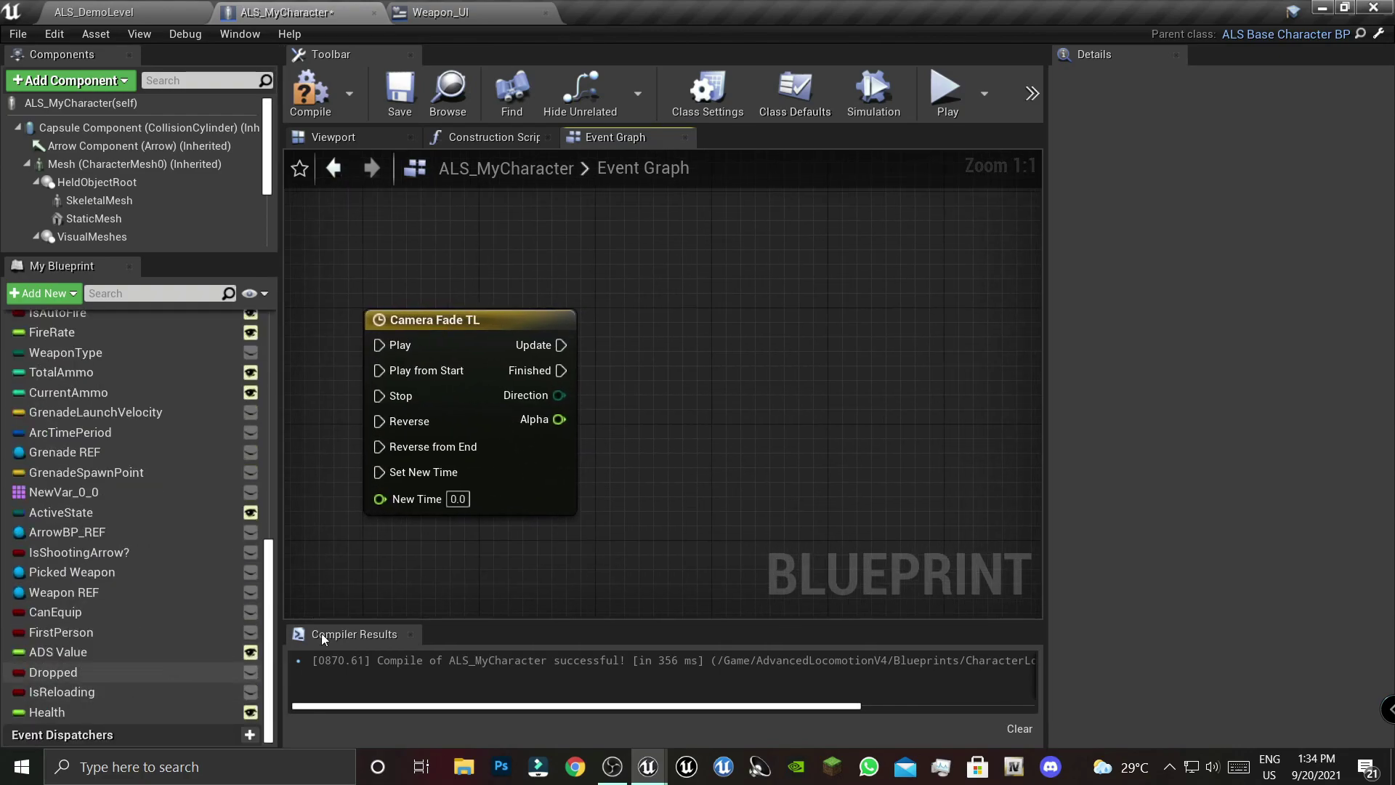
pyautogui.rightClick(631, 407)
pyautogui.write('get')
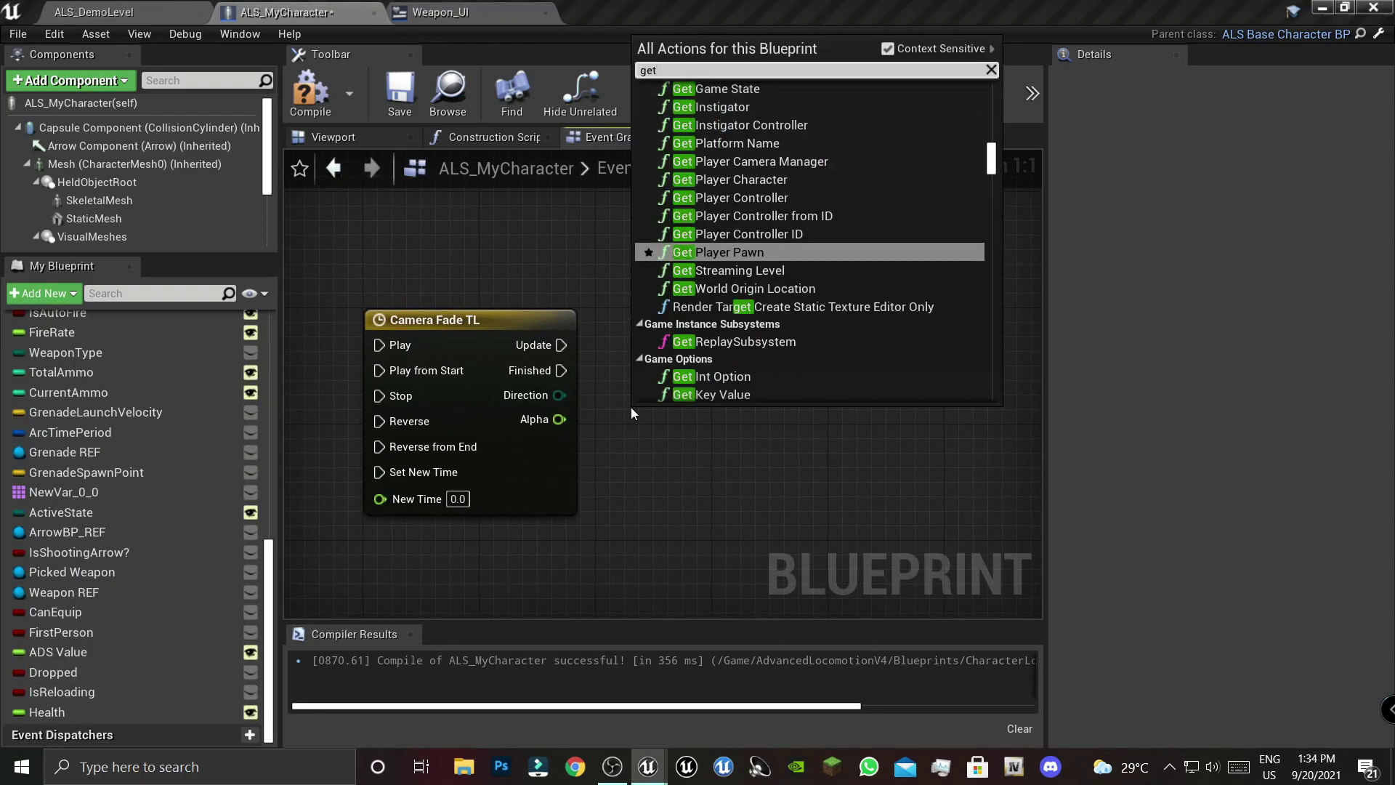
pyautogui.write(' player o')
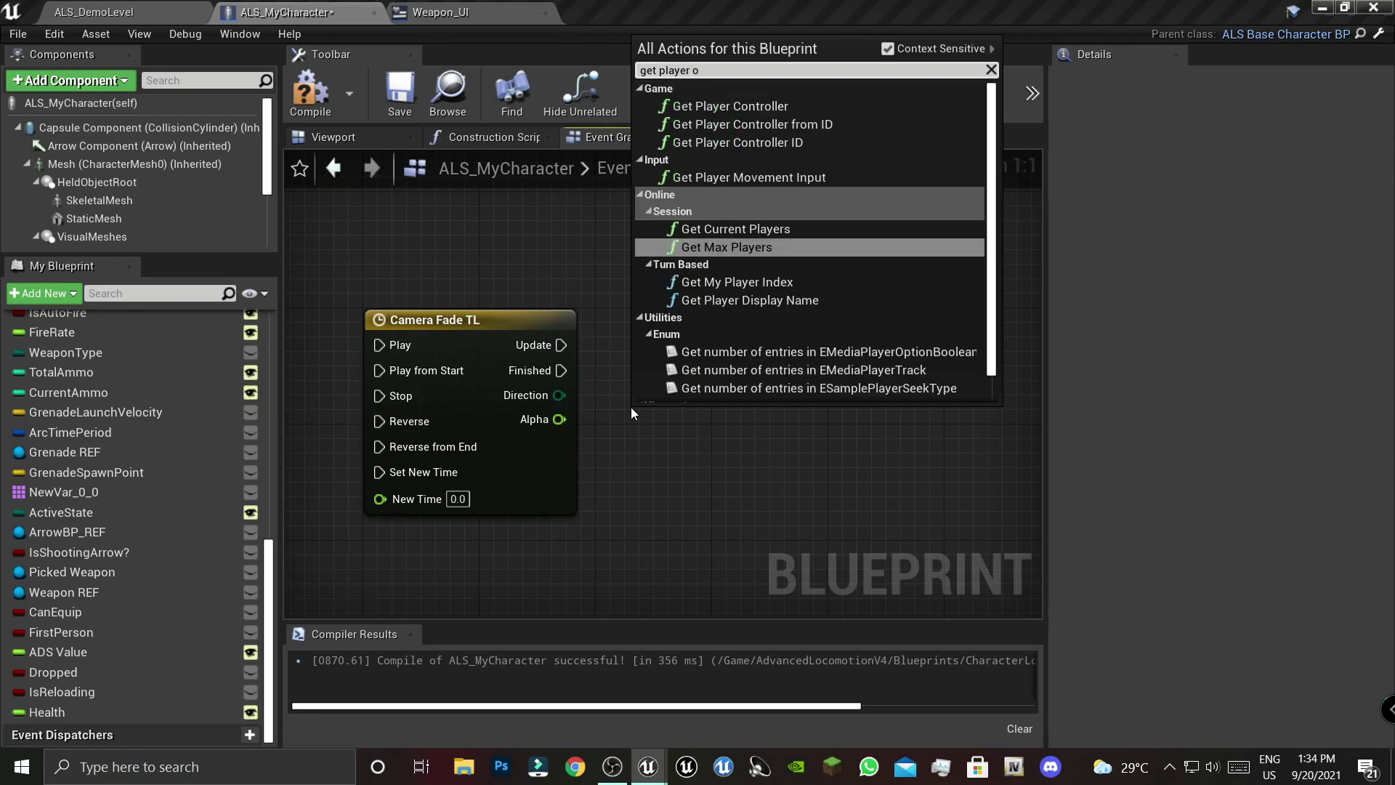
pyautogui.write('co')
pyautogui.press('BackSpace')
pyautogui.press('BackSpace')
pyautogui.press('BackSpace')
pyautogui.press('BackSpace')
pyautogui.write('con')
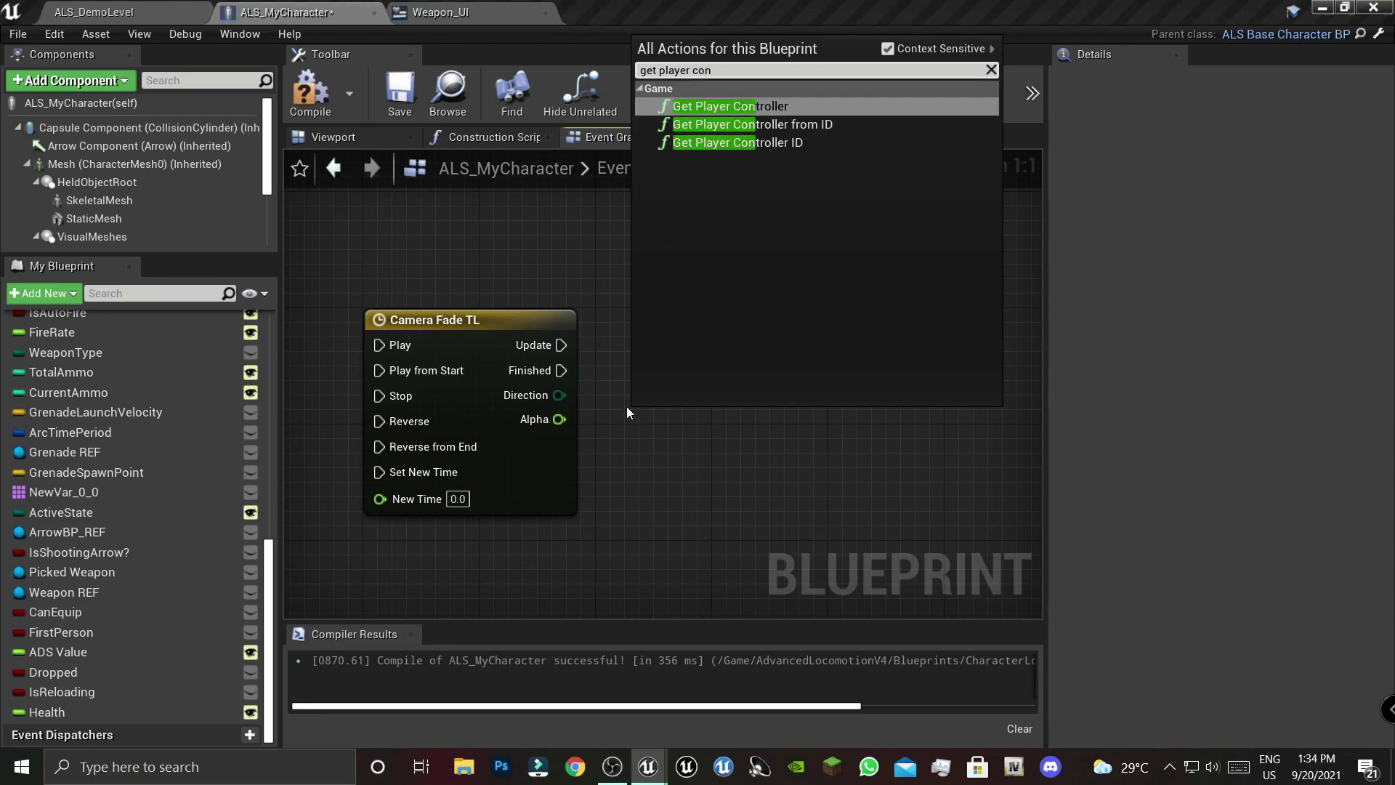
pyautogui.click(757, 106)
# - Search the controller's Return Value actions for 'camera', then delete the Get Player Controller node
pyautogui.moveTo(832, 446); pyautogui.dragTo(911, 356)
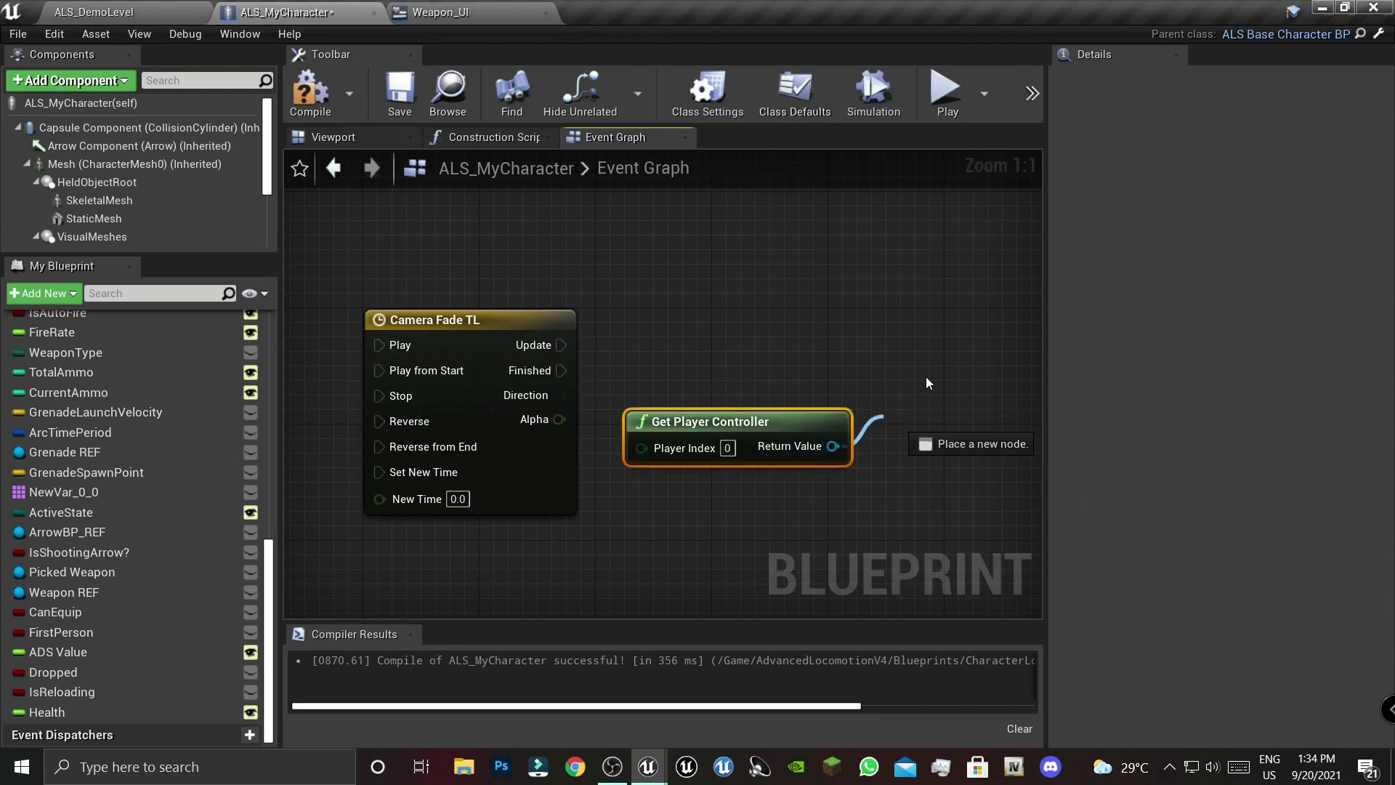
pyautogui.write('set mau')
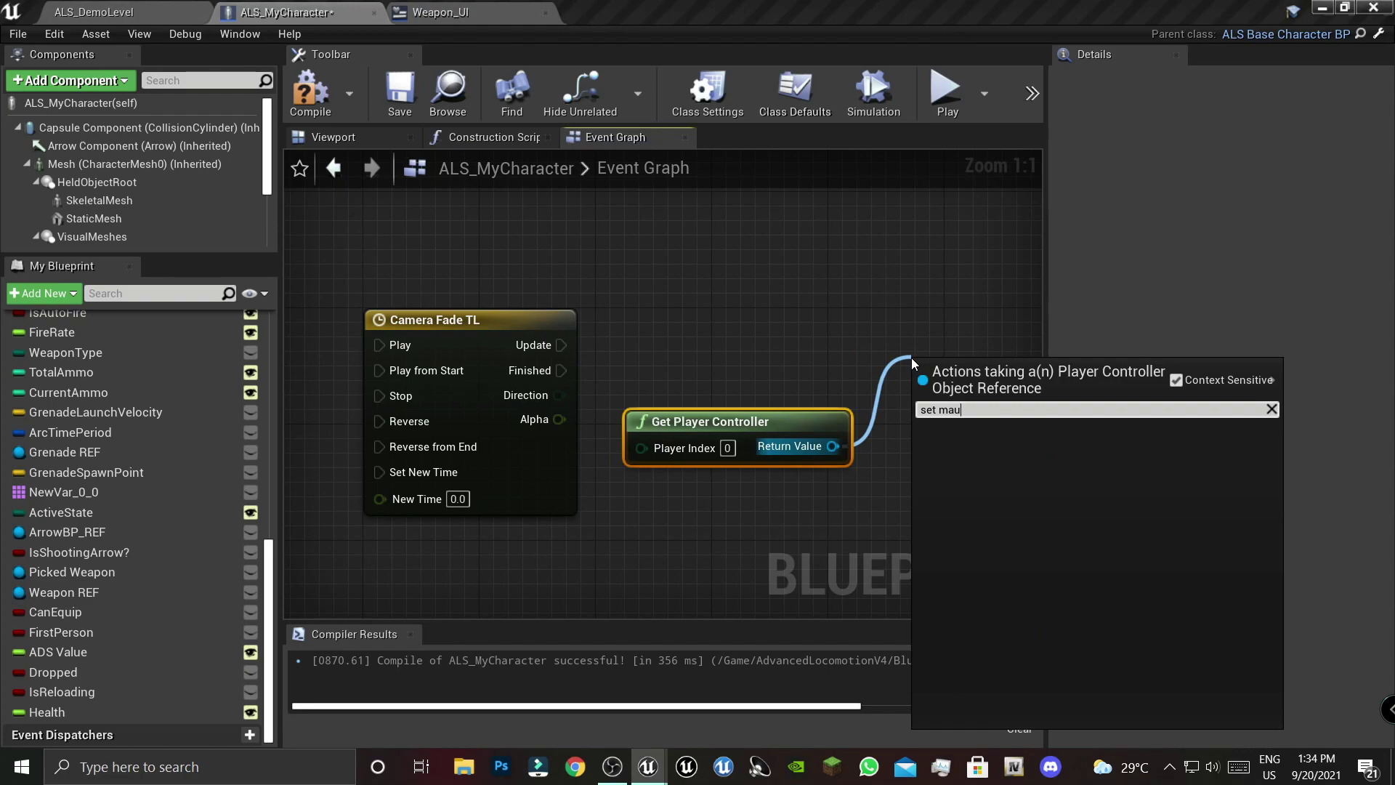
pyautogui.press('BackSpace')
pyautogui.write('nu')
pyautogui.press('BackSpace')
pyautogui.press('BackSpace')
pyautogui.press('BackSpace')
pyautogui.press('BackSpace')
pyautogui.press('BackSpace')
pyautogui.press('BackSpace')
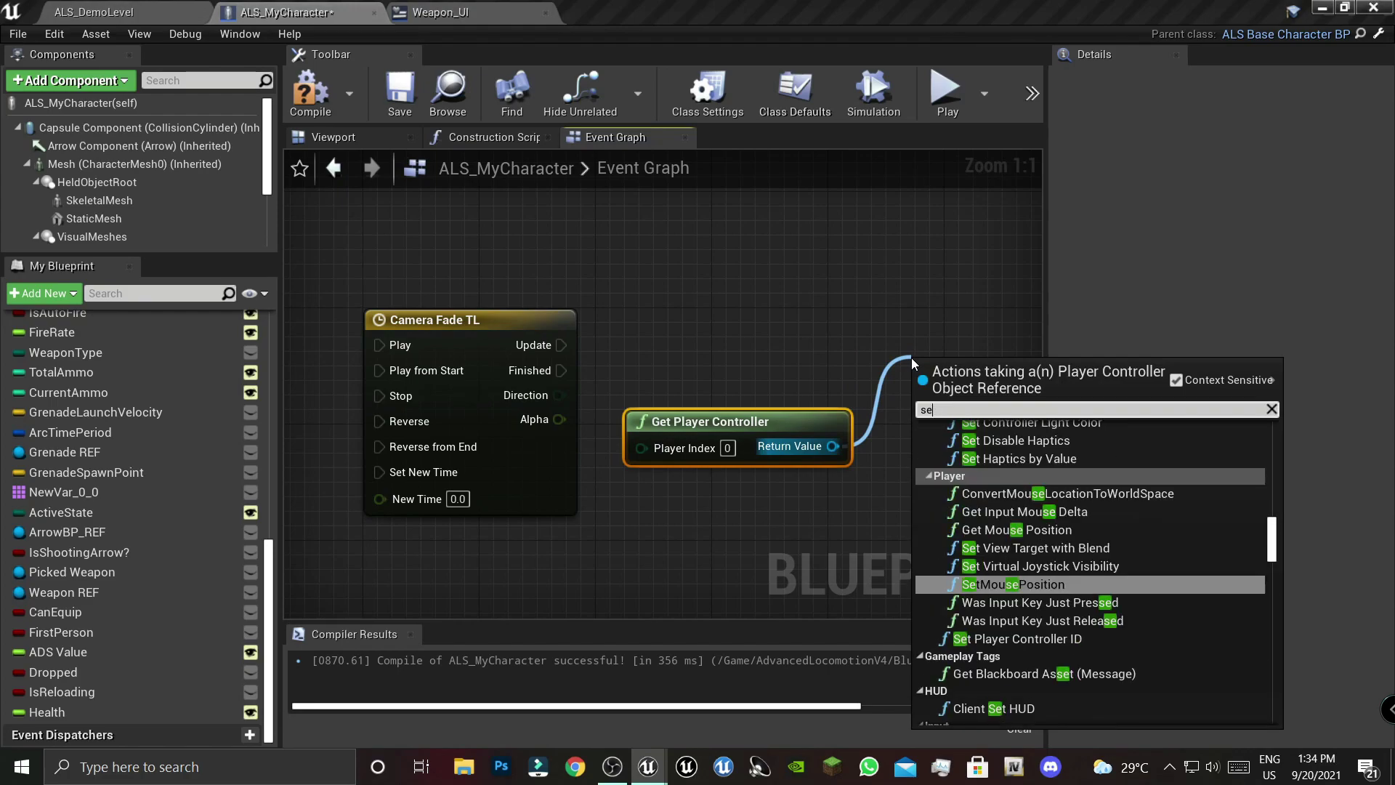
pyautogui.press('BackSpace')
pyautogui.press('BackSpace')
pyautogui.write('cae')
pyautogui.press('BackSpace')
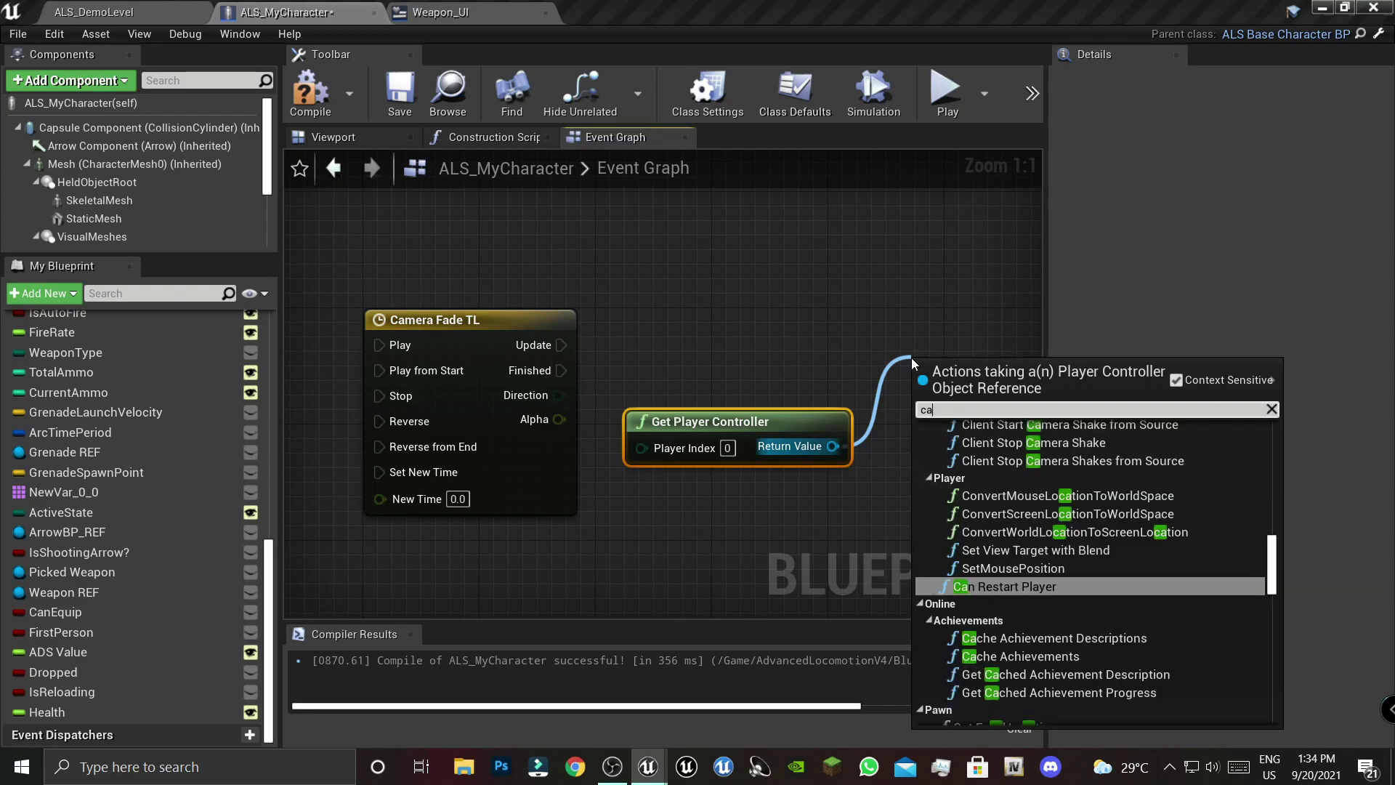
pyautogui.write('mera')
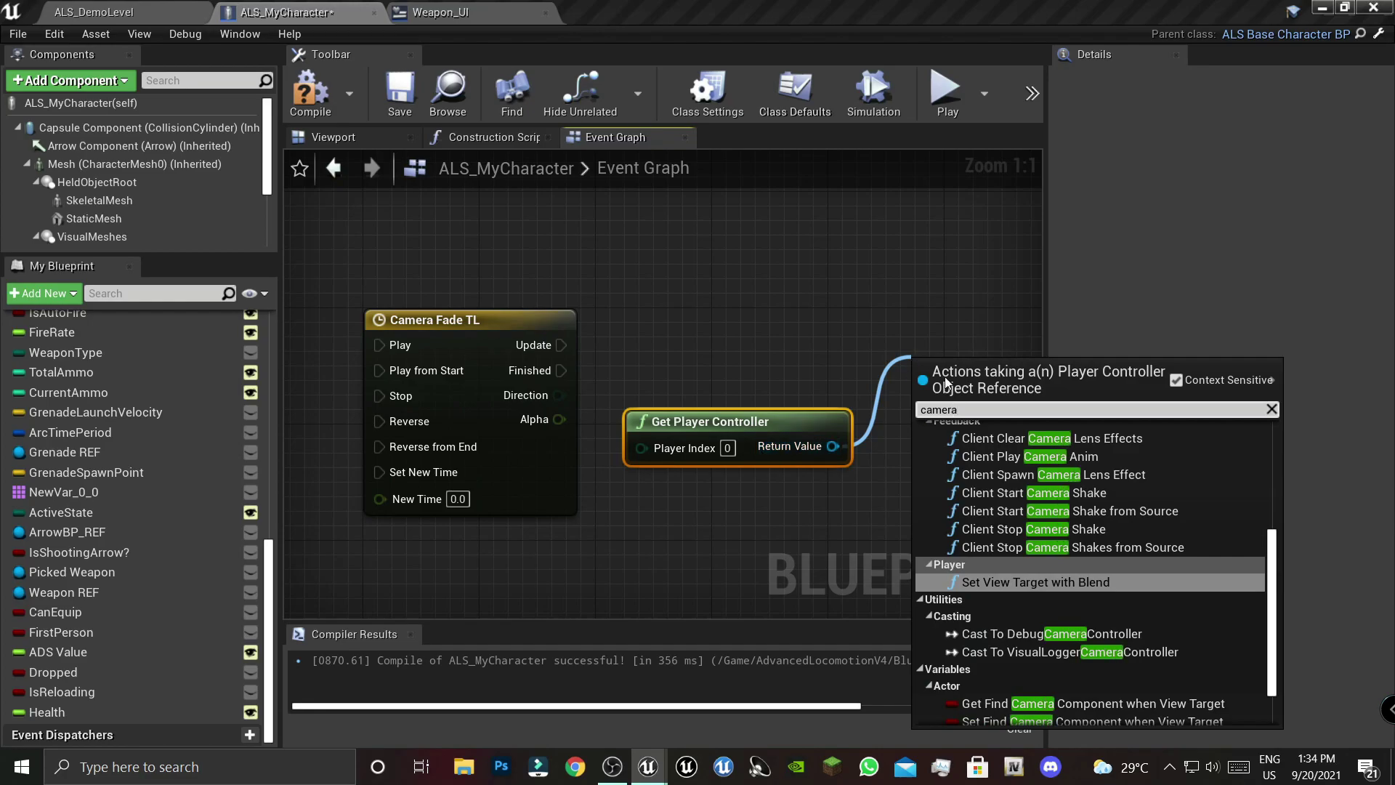
pyautogui.scroll(-2, 1190, 501)
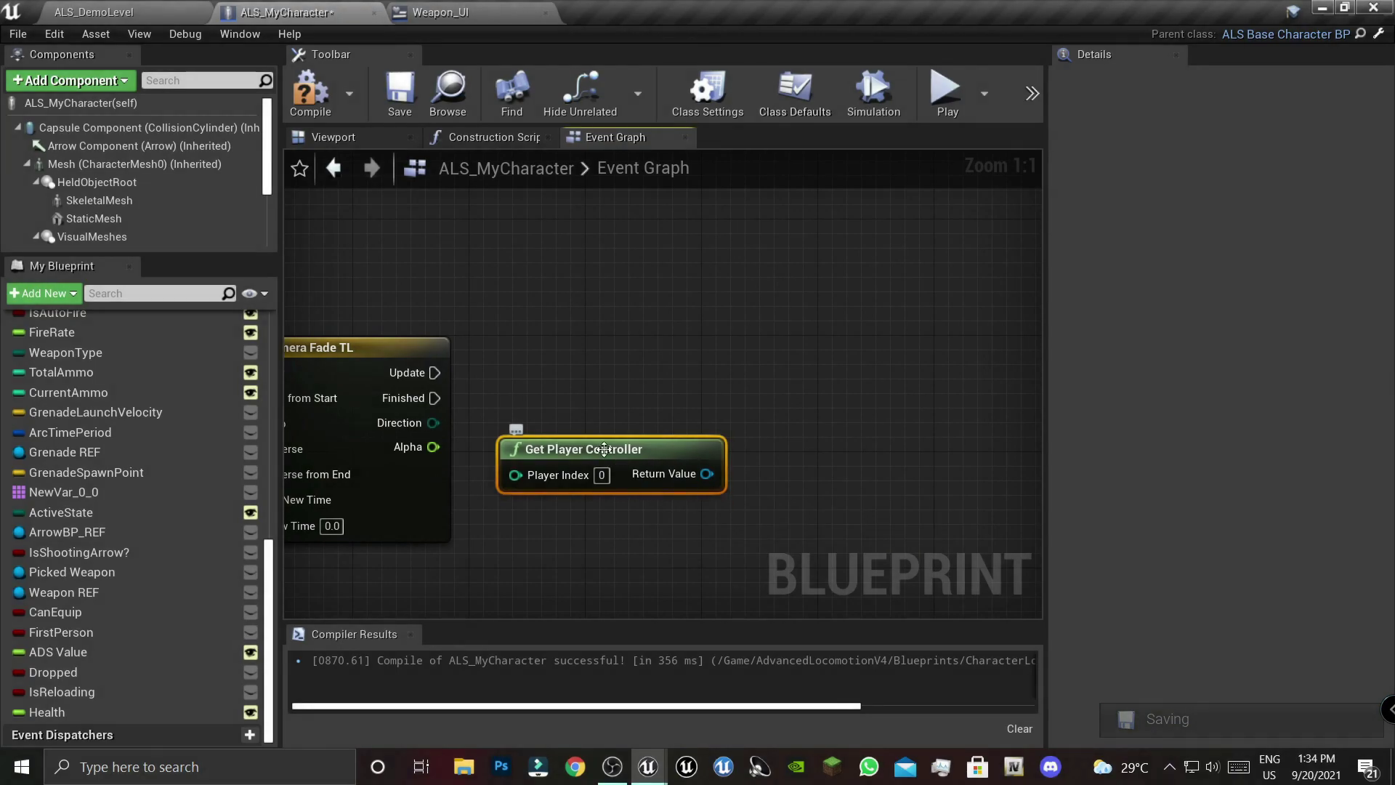
pyautogui.press('Delete')
# - Add Get Player Camera Manager wired into a new Set Manual Camera Fade node
pyautogui.rightClick(511, 449)
pyautogui.write('get')
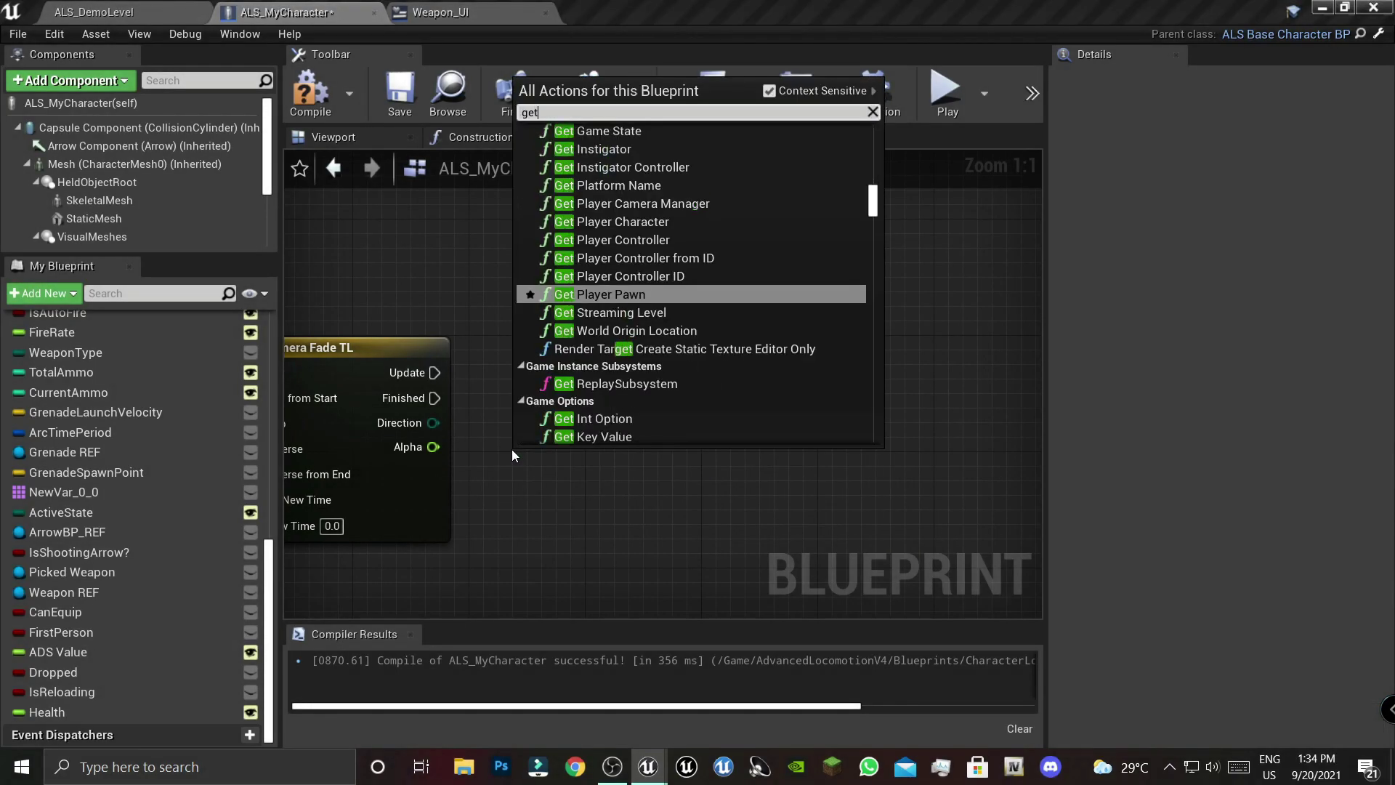
pyautogui.write(' player c')
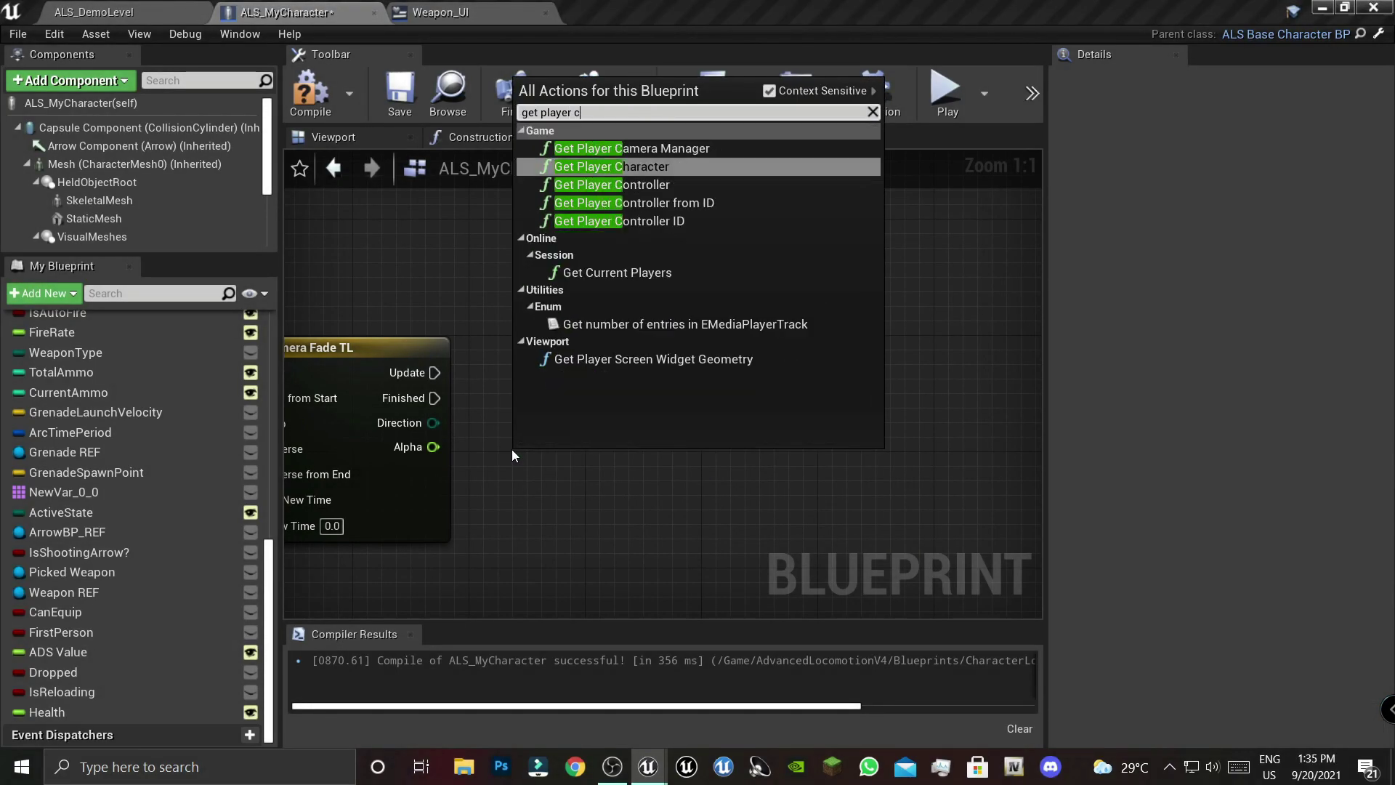
pyautogui.write('ma')
pyautogui.press('BackSpace')
pyautogui.press('BackSpace')
pyautogui.press('BackSpace')
pyautogui.press('BackSpace')
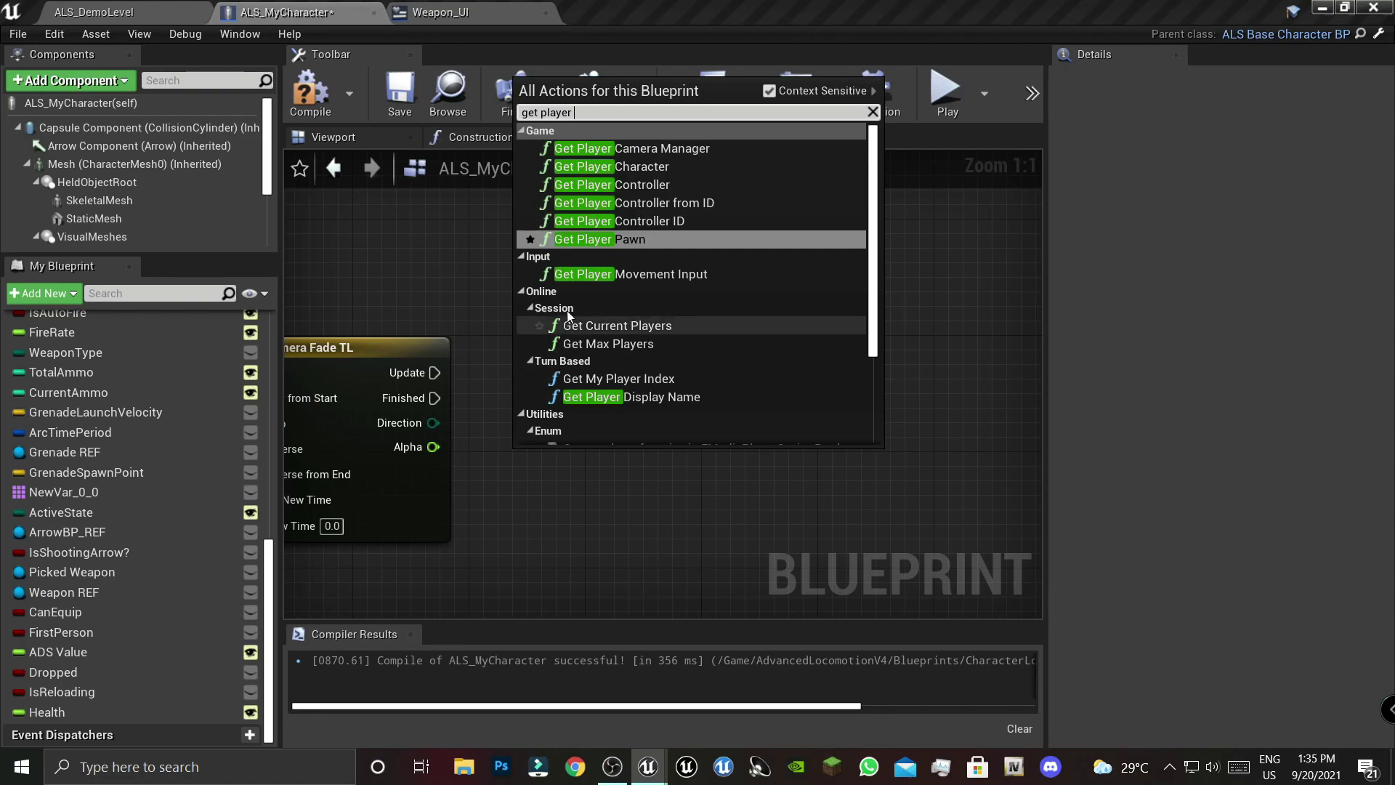
pyautogui.click(634, 149)
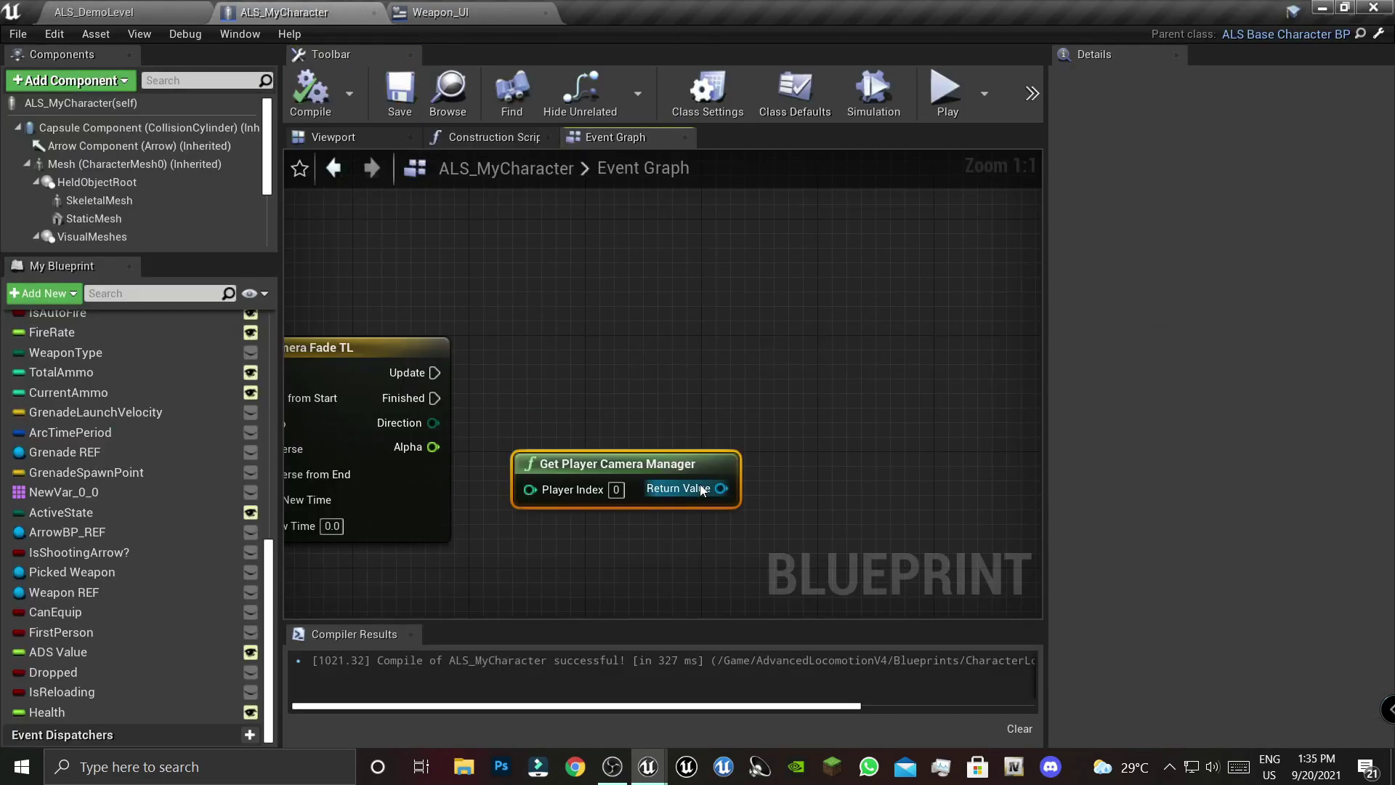
pyautogui.moveTo(722, 488)
pyautogui.mouseDown()
pyautogui.moveTo(768, 465)
pyautogui.moveTo(797, 399)
pyautogui.mouseUp()
pyautogui.write('man')
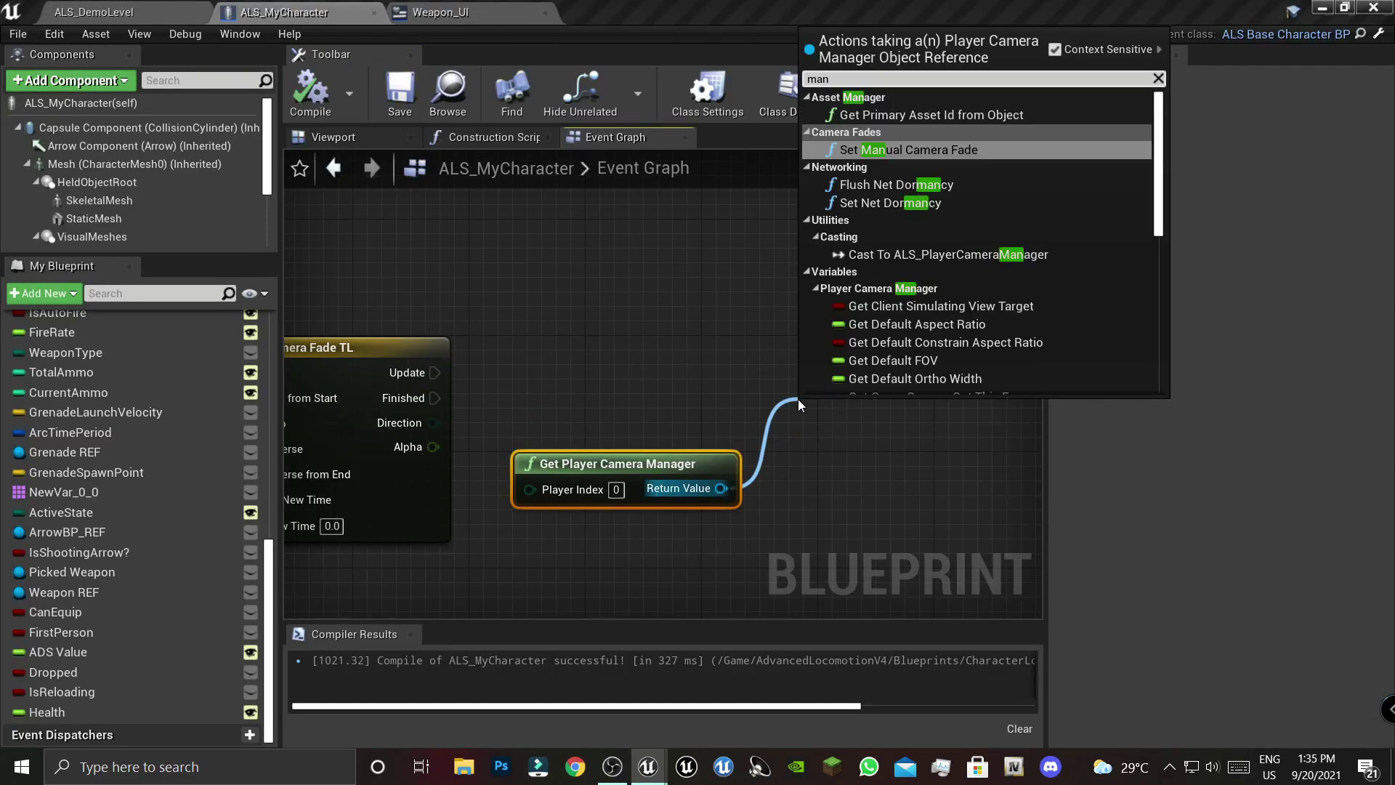
pyautogui.write('ua')
pyautogui.click(947, 120)
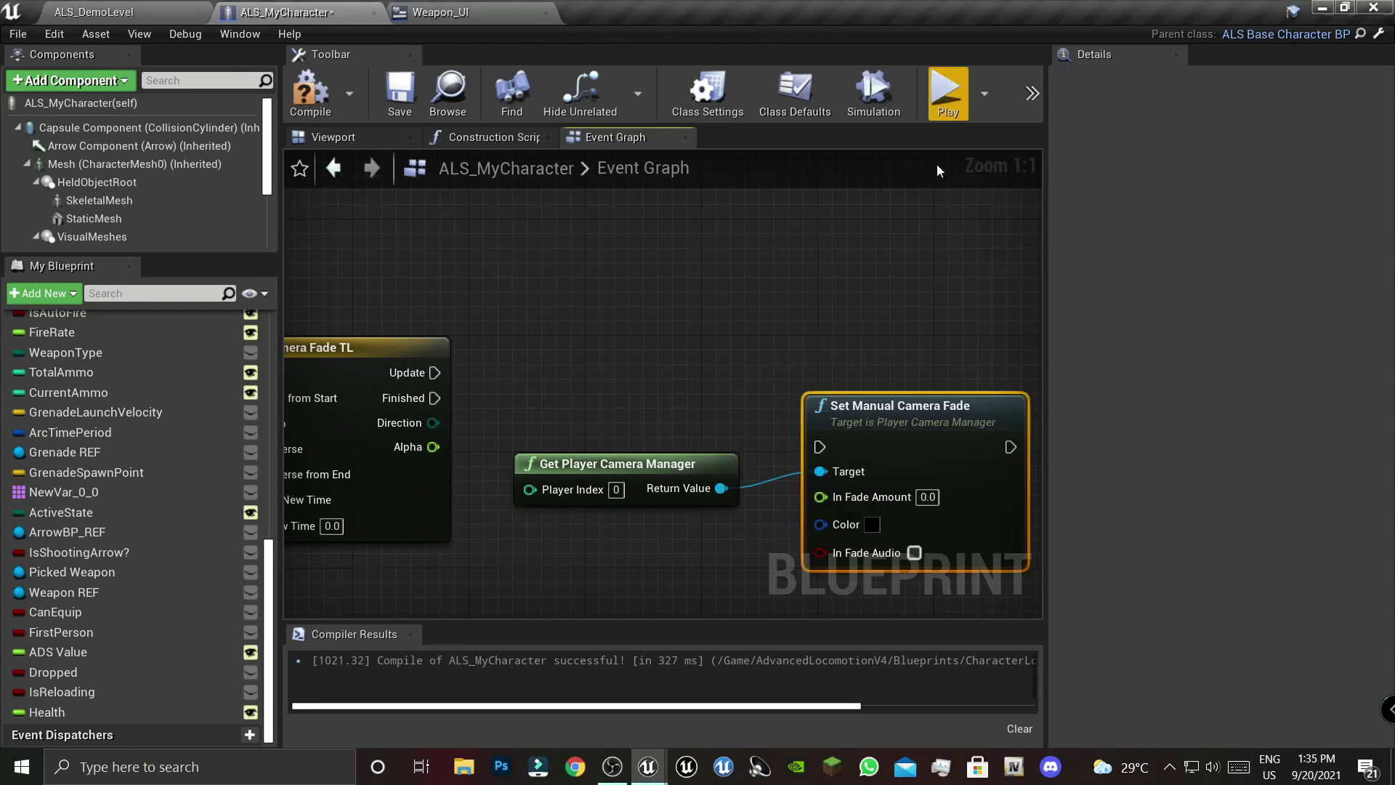
# - Wire the timeline's Update into Set Manual Camera Fade and reposition the camera manager
pyautogui.moveTo(423, 373); pyautogui.dragTo(820, 447)
pyautogui.moveTo(917, 441); pyautogui.dragTo(901, 365)
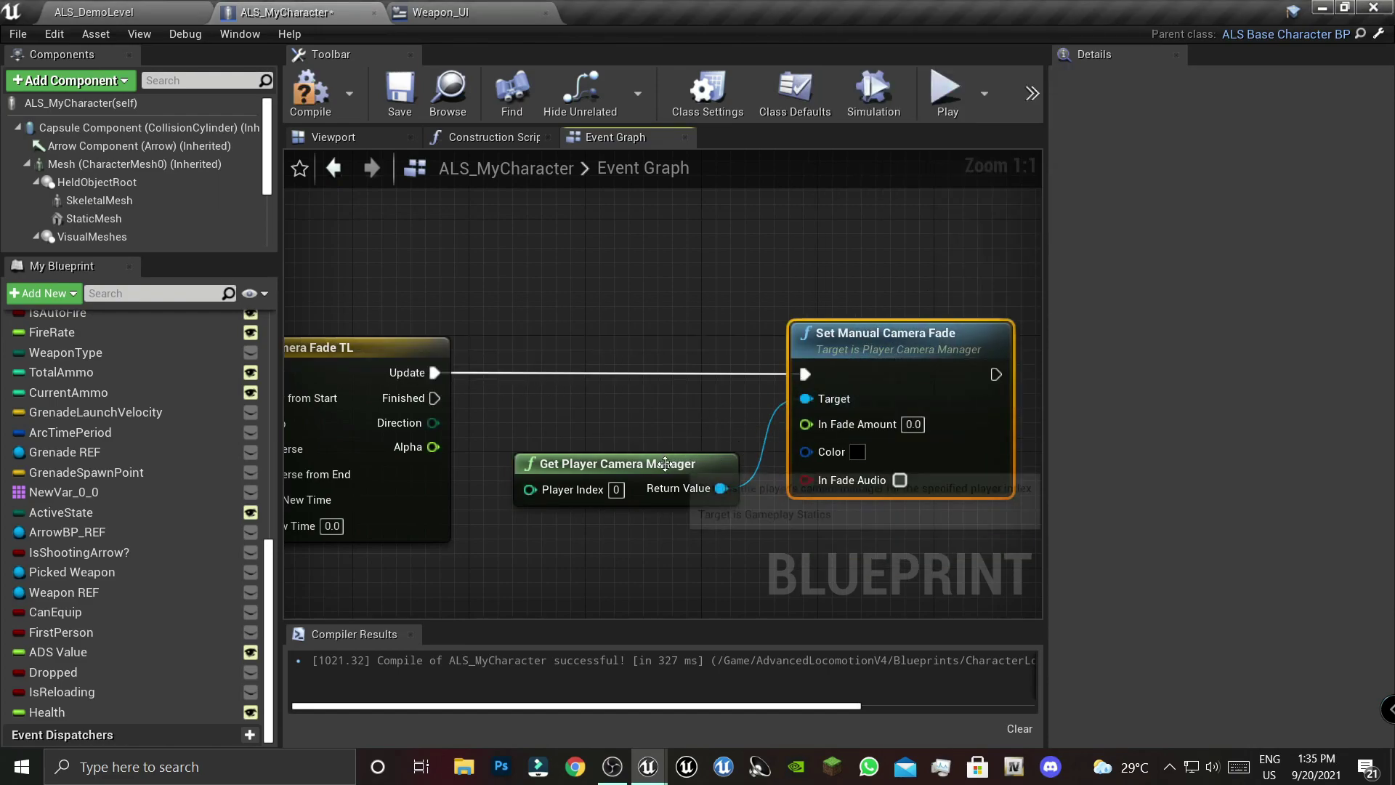
pyautogui.moveTo(618, 463); pyautogui.dragTo(603, 419)
pyautogui.moveTo(852, 399); pyautogui.dragTo(837, 400)
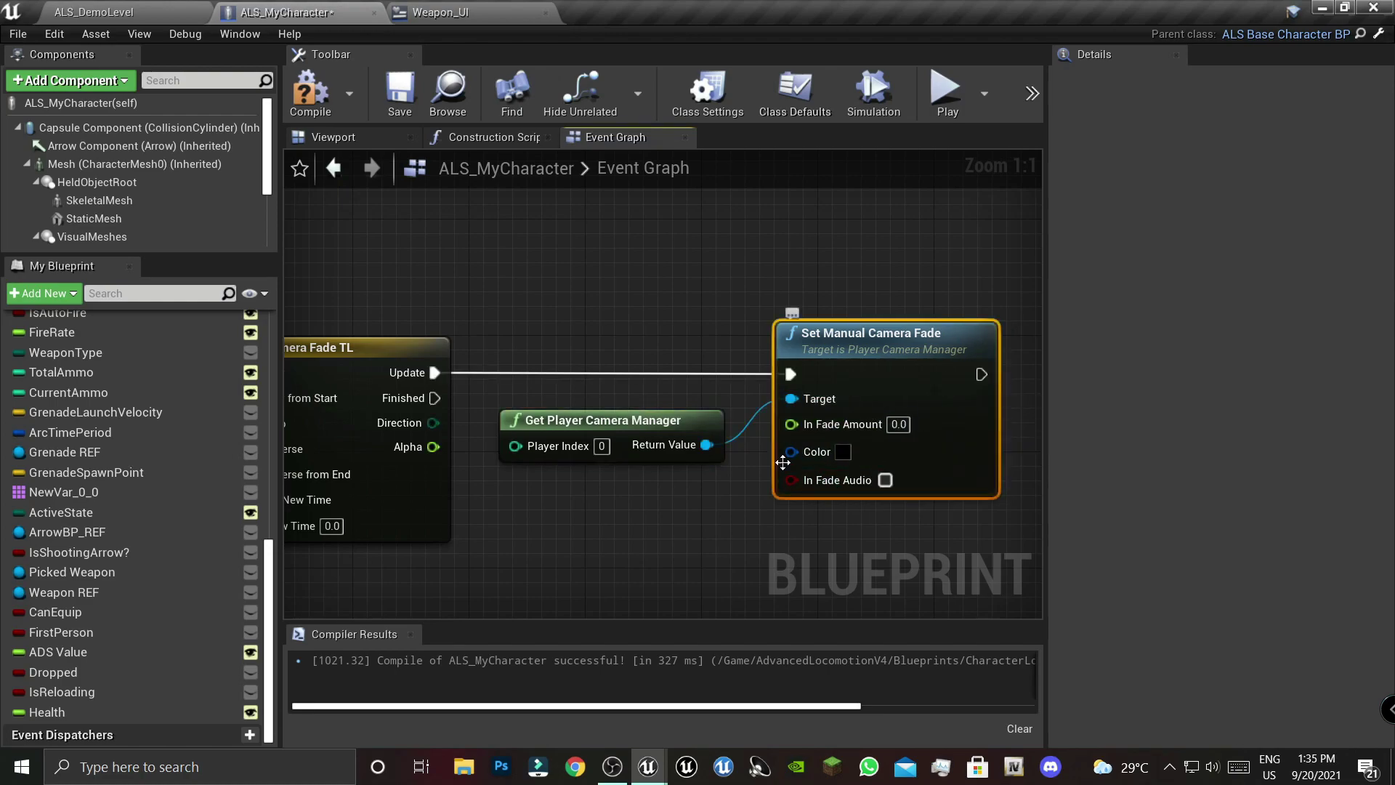
pyautogui.click(749, 472)
# - Connect the timeline's Alpha to In Fade Amount, routing it through two reroute points
pyautogui.moveTo(434, 447); pyautogui.dragTo(843, 433)
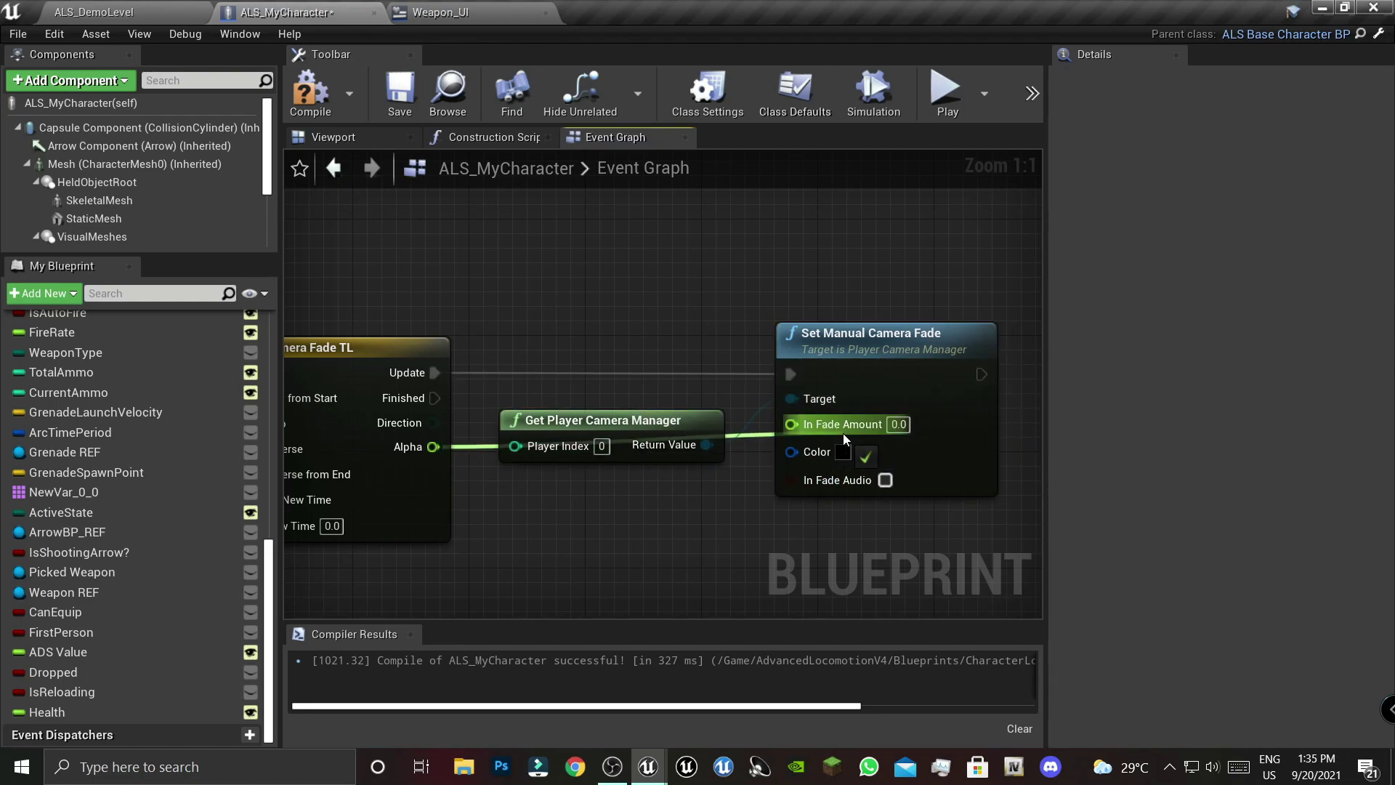
pyautogui.doubleClick(474, 445)
pyautogui.moveTo(473, 445); pyautogui.dragTo(506, 488)
pyautogui.doubleClick(564, 487)
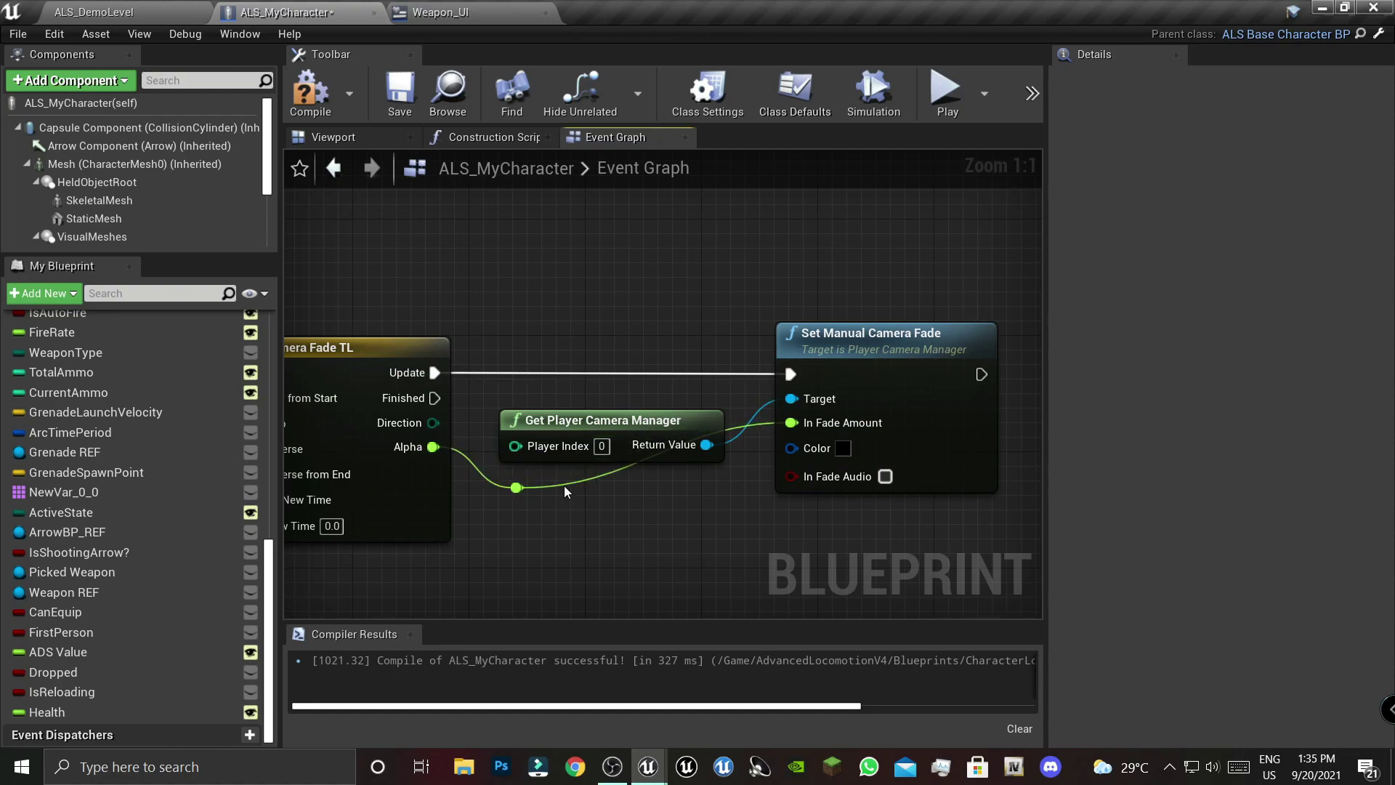
pyautogui.moveTo(575, 494); pyautogui.dragTo(708, 497)
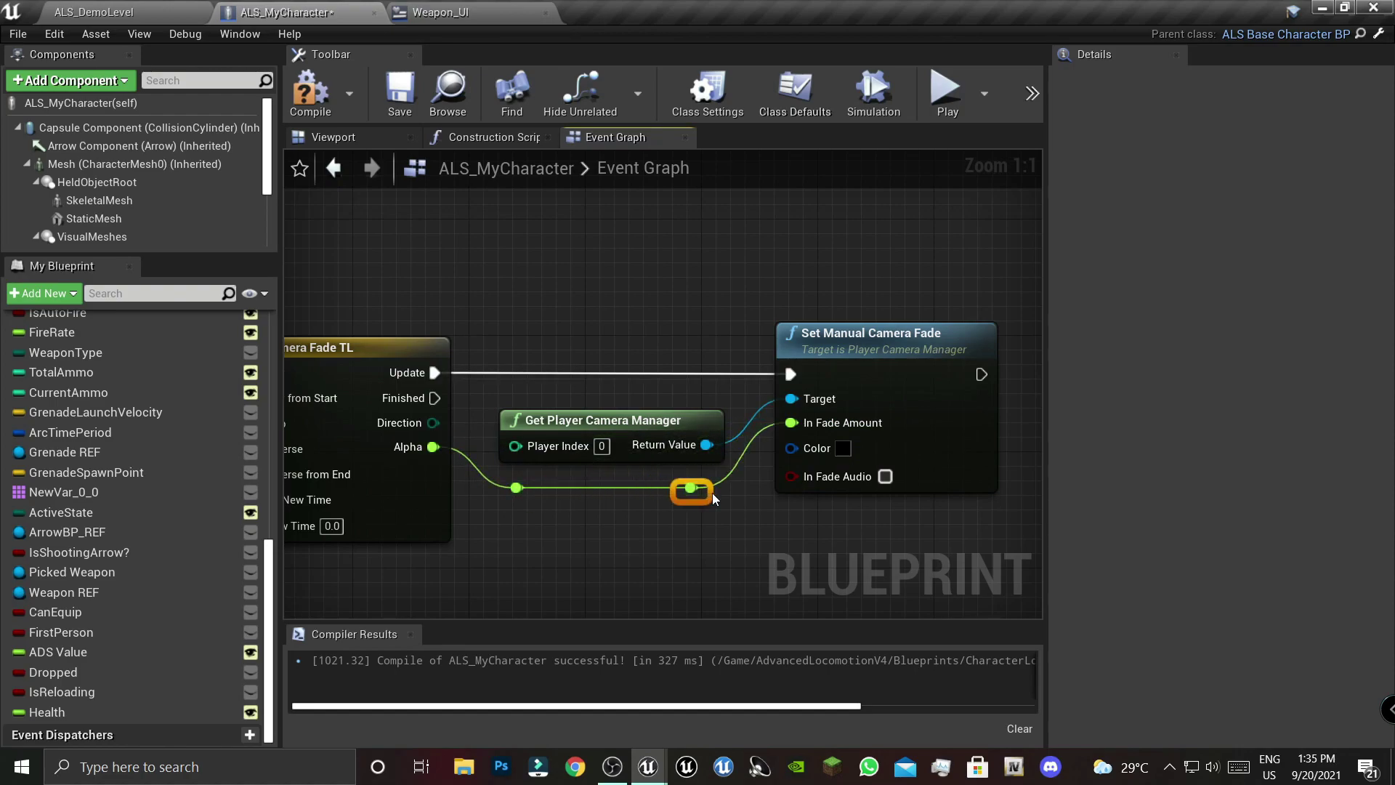
pyautogui.moveTo(629, 427); pyautogui.dragTo(629, 413)
pyautogui.scroll(-3, 555, 479)
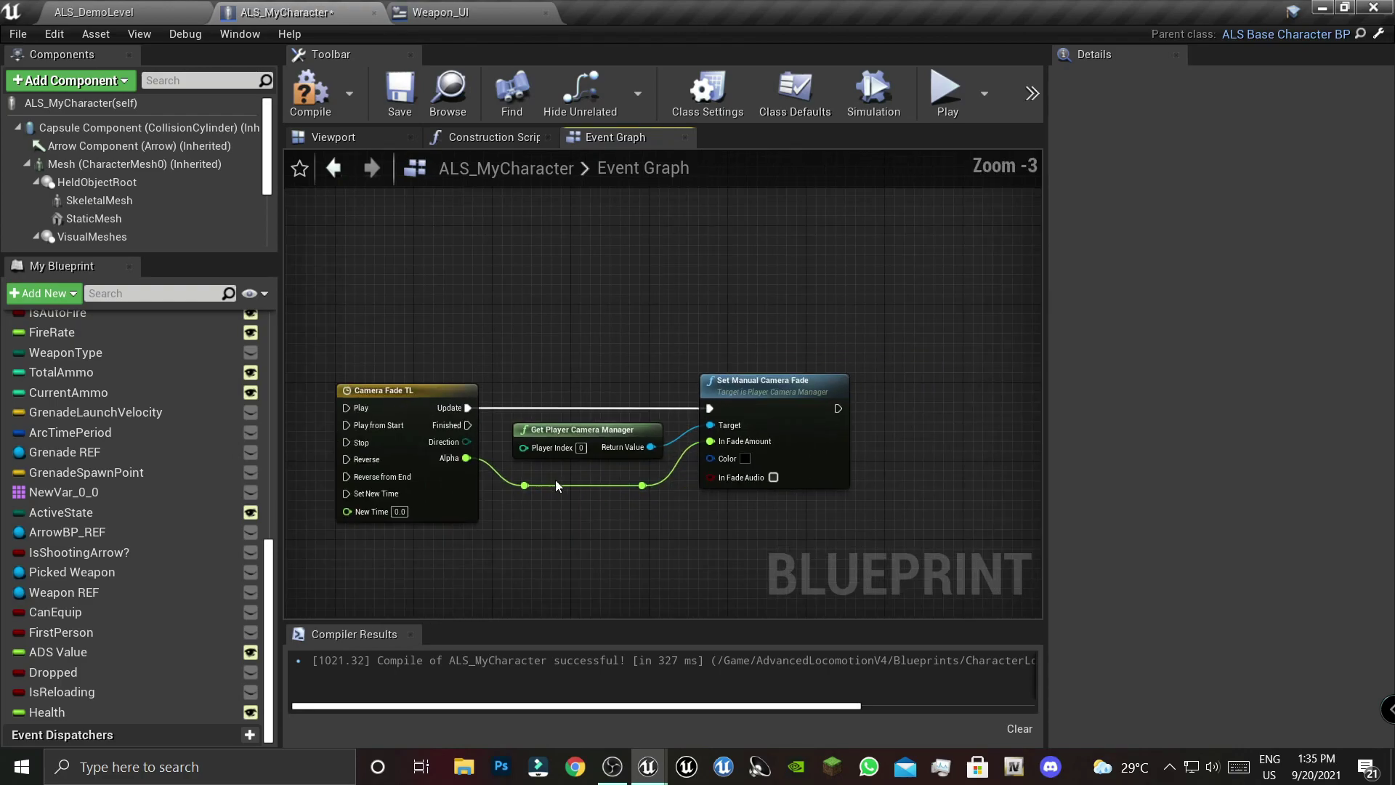
pyautogui.scroll(-3, 568, 452)
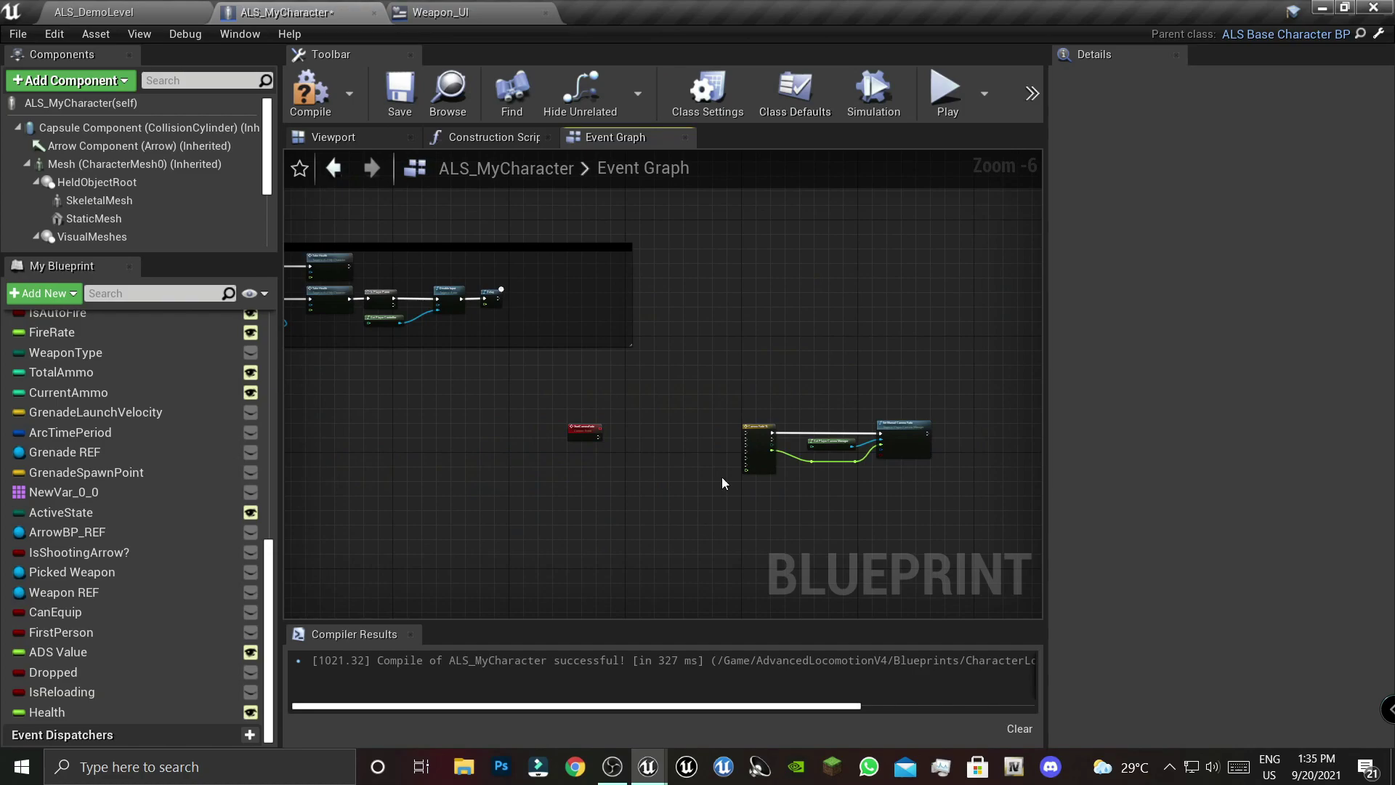
pyautogui.click(586, 429)
# - Feed the fade Color and In Fade Audio pins from StartCameraFade, placed before the timeline
pyautogui.moveTo(586, 429); pyautogui.dragTo(760, 487)
pyautogui.scroll(6, 802, 490)
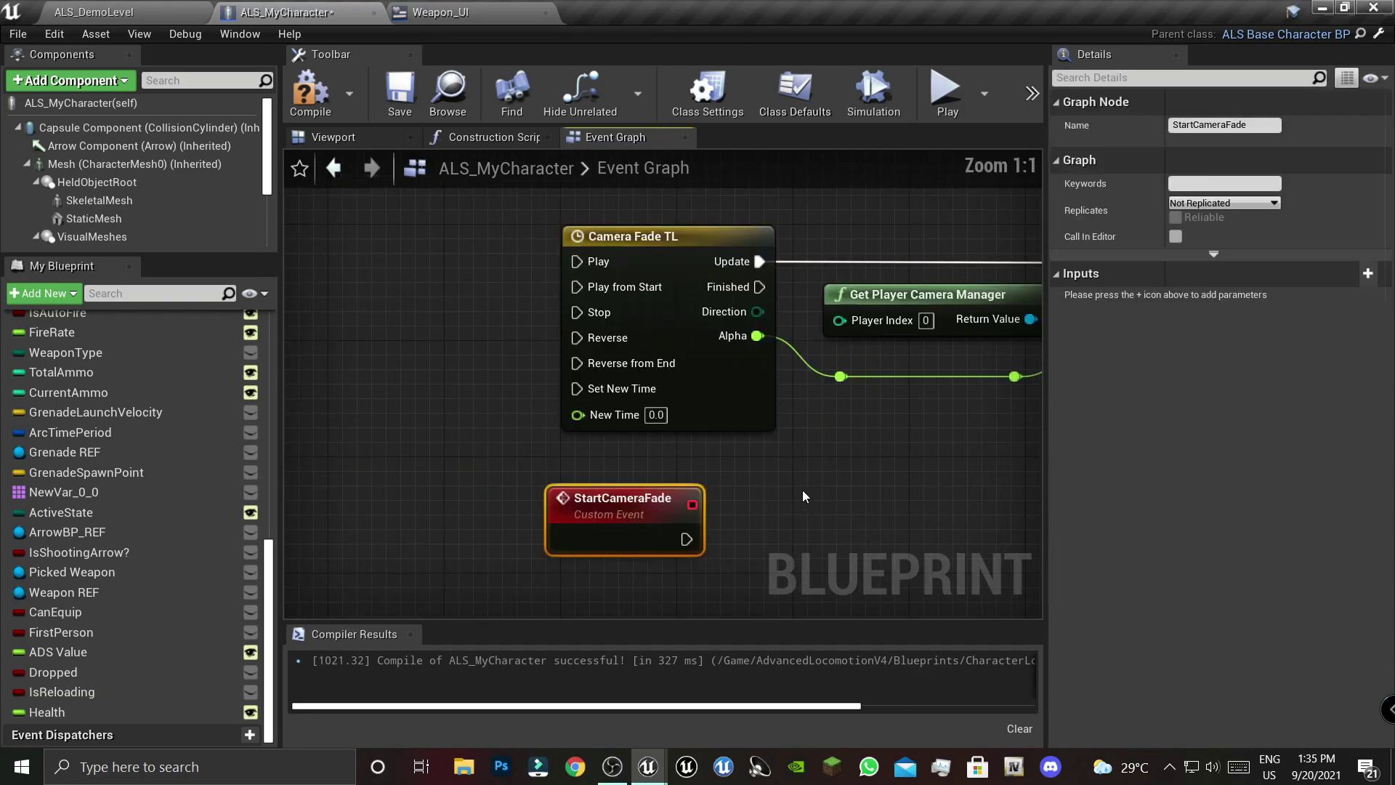
pyautogui.moveTo(802, 489); pyautogui.dragTo(633, 520, button='right')
pyautogui.moveTo(879, 327); pyautogui.dragTo(379, 512)
pyautogui.moveTo(878, 360); pyautogui.dragTo(350, 512)
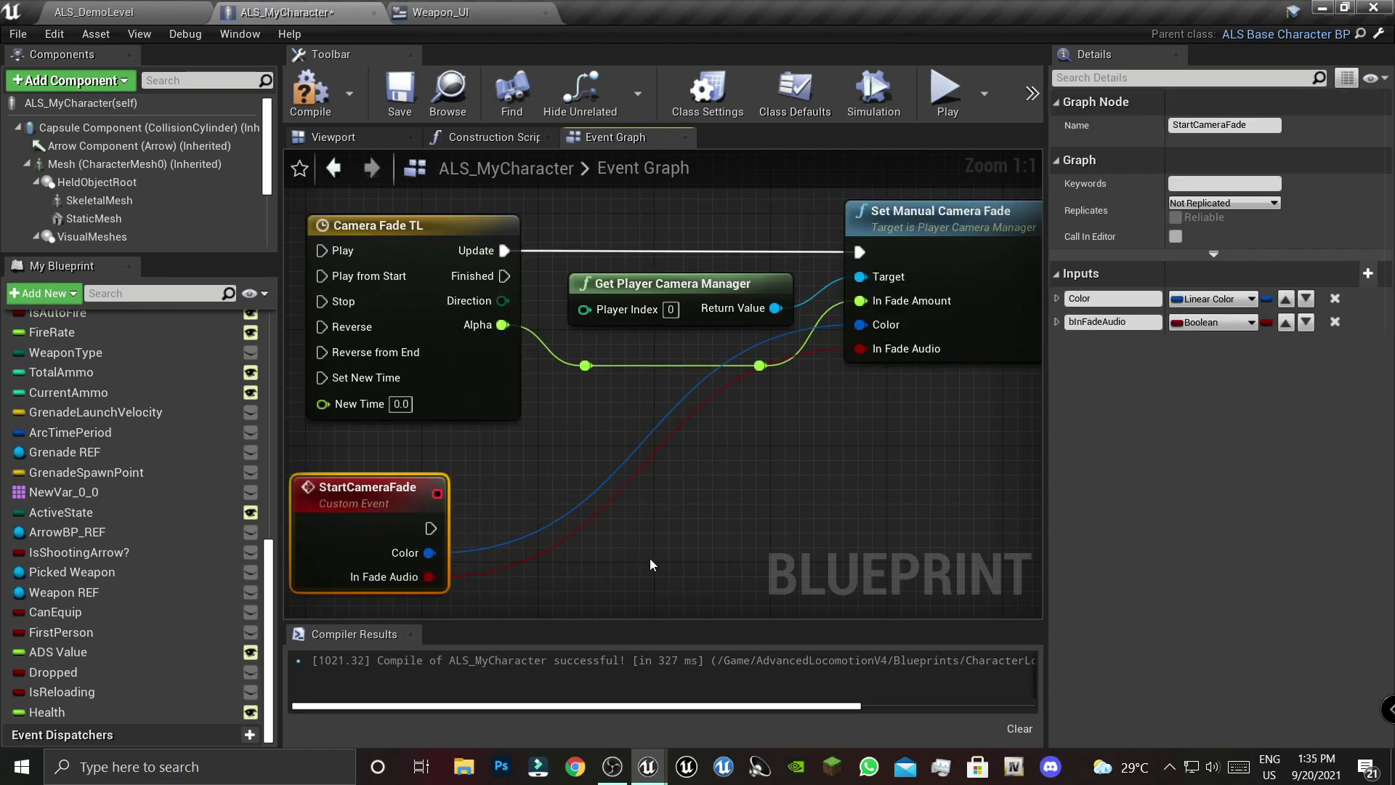
pyautogui.scroll(-2, 667, 533)
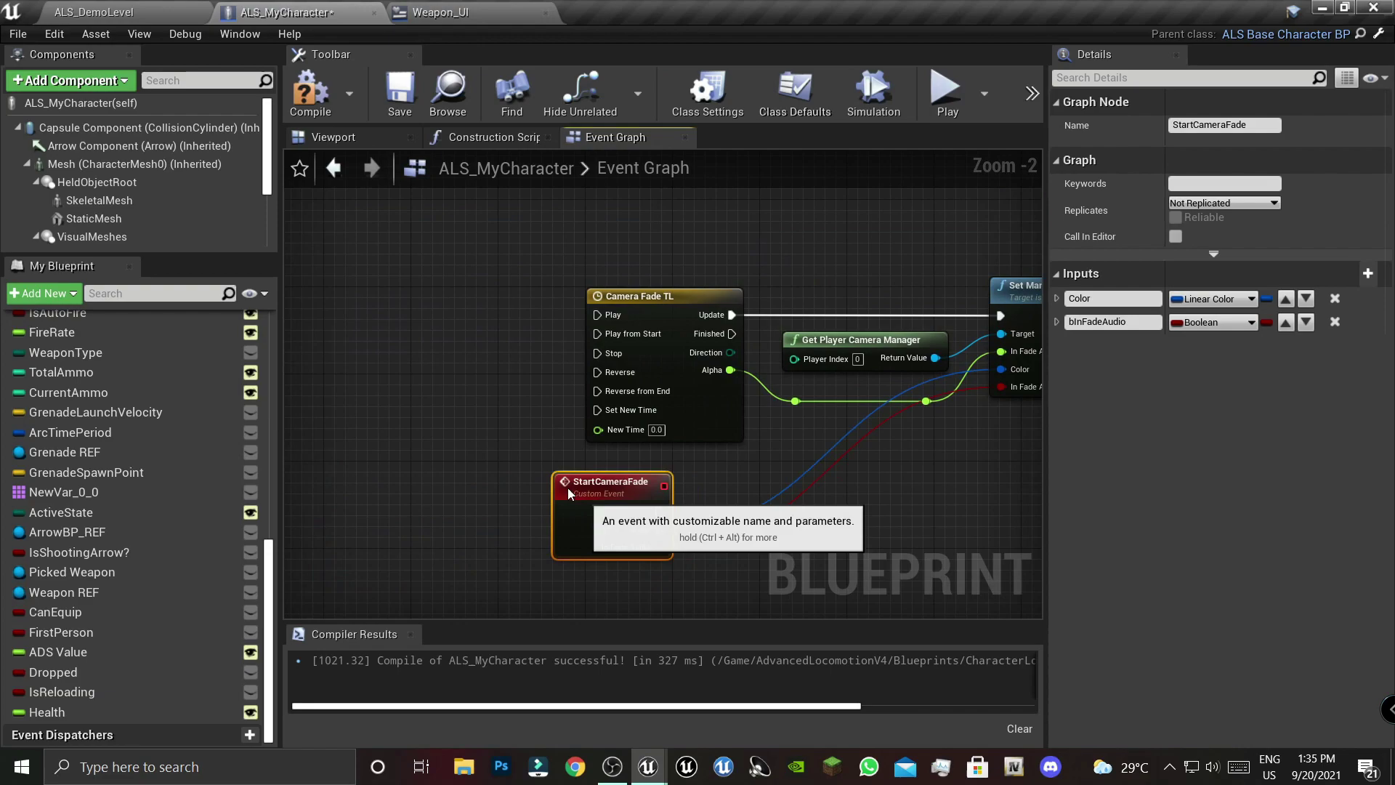
pyautogui.moveTo(568, 491); pyautogui.dragTo(406, 336)
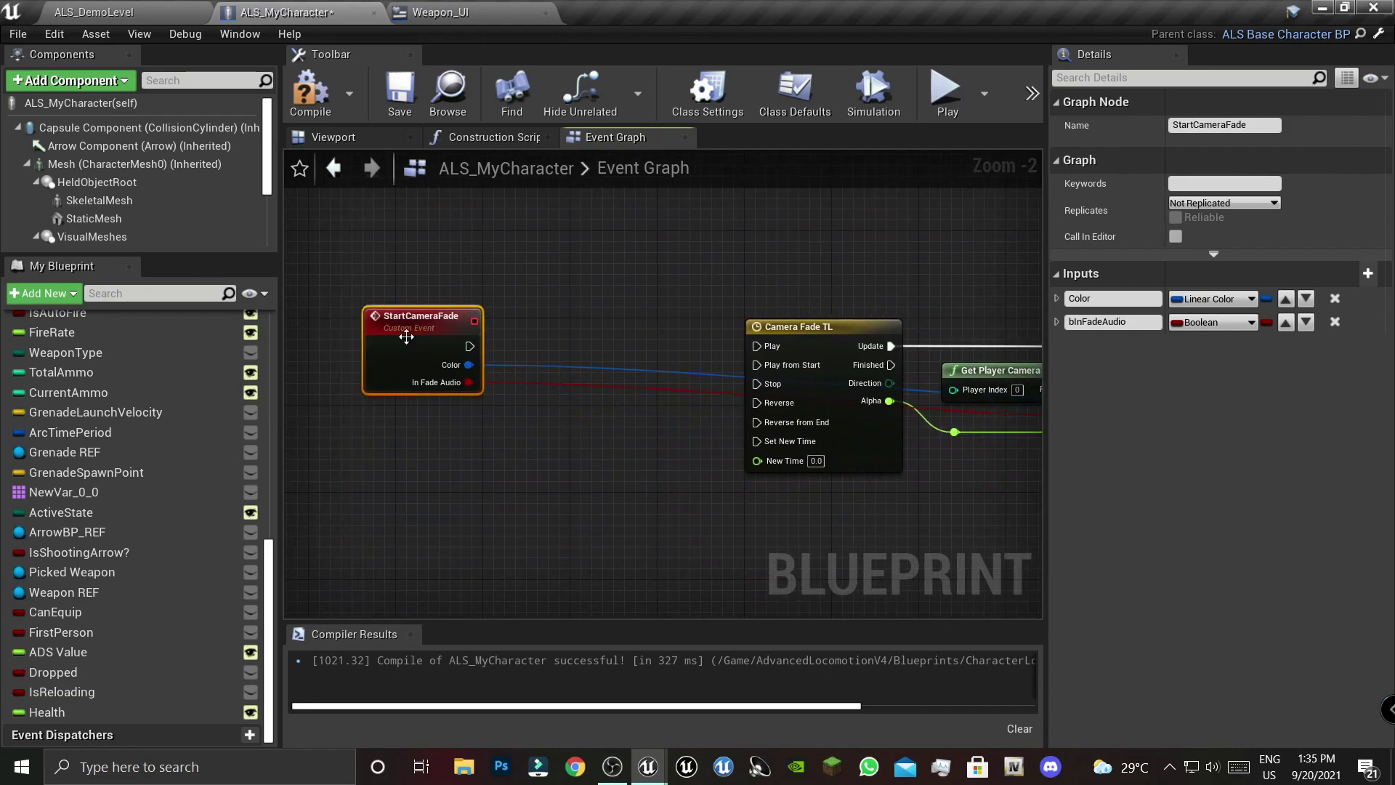
pyautogui.scroll(2, 520, 429)
# - Run StartCameraFade into a new Do Once node
pyautogui.click(696, 411)
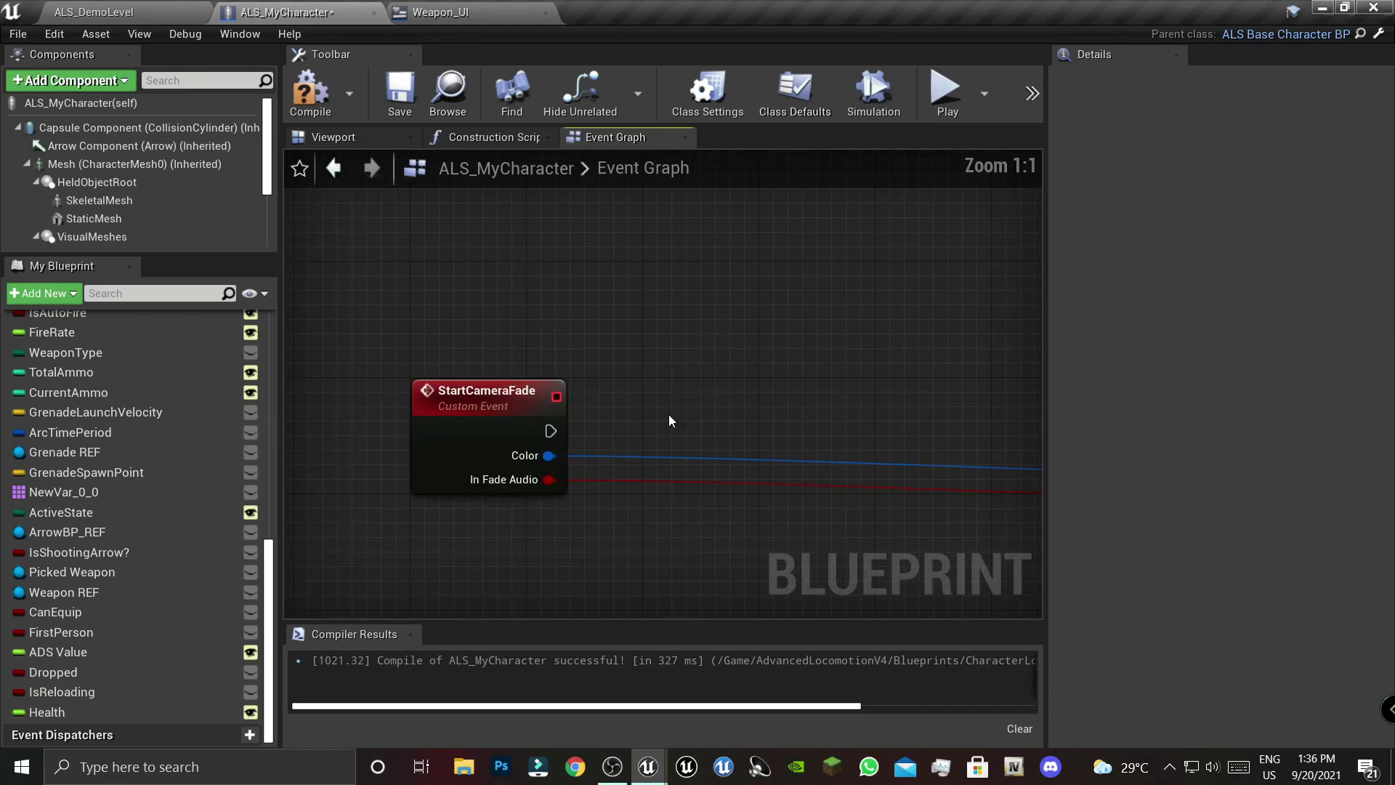
pyautogui.click(622, 395)
pyautogui.moveTo(550, 431); pyautogui.dragTo(643, 431)
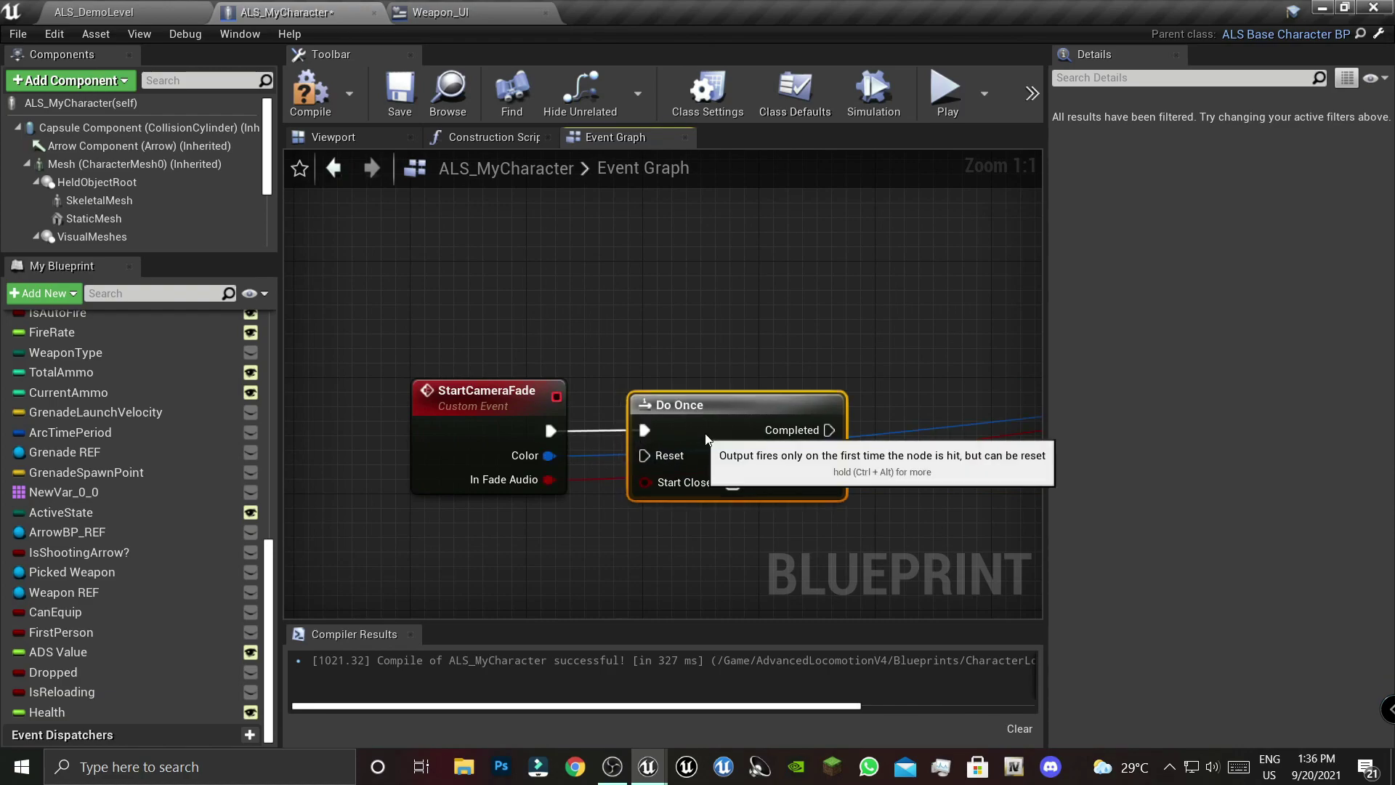
pyautogui.click(809, 542)
pyautogui.moveTo(812, 502); pyautogui.dragTo(590, 444, button='right')
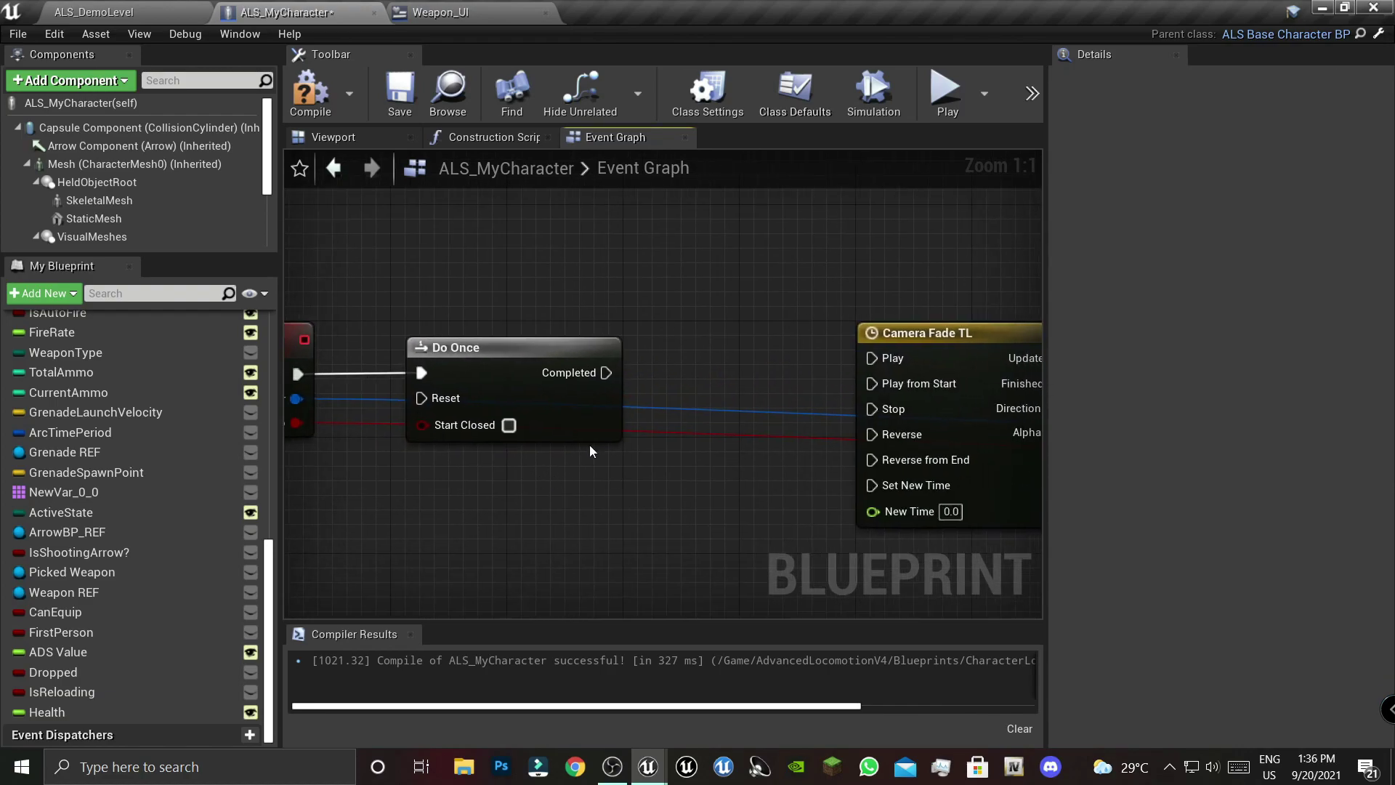
pyautogui.scroll(-2, 560, 433)
pyautogui.scroll(-2, 552, 450)
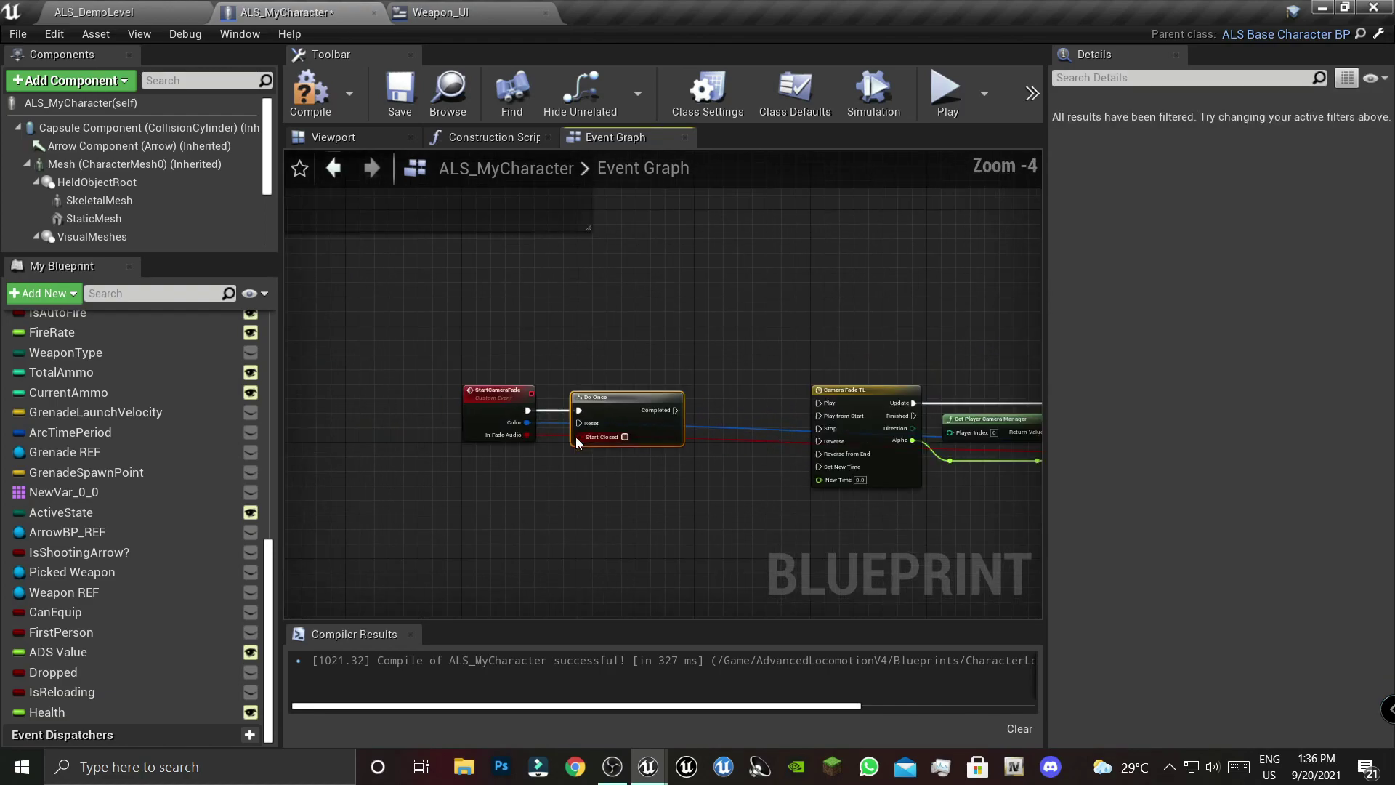
# - Add a Branch after Do Once's Completed output, lined up with it
pyautogui.scroll(-3, 573, 437)
pyautogui.scroll(5, 579, 434)
pyautogui.scroll(1, 582, 436)
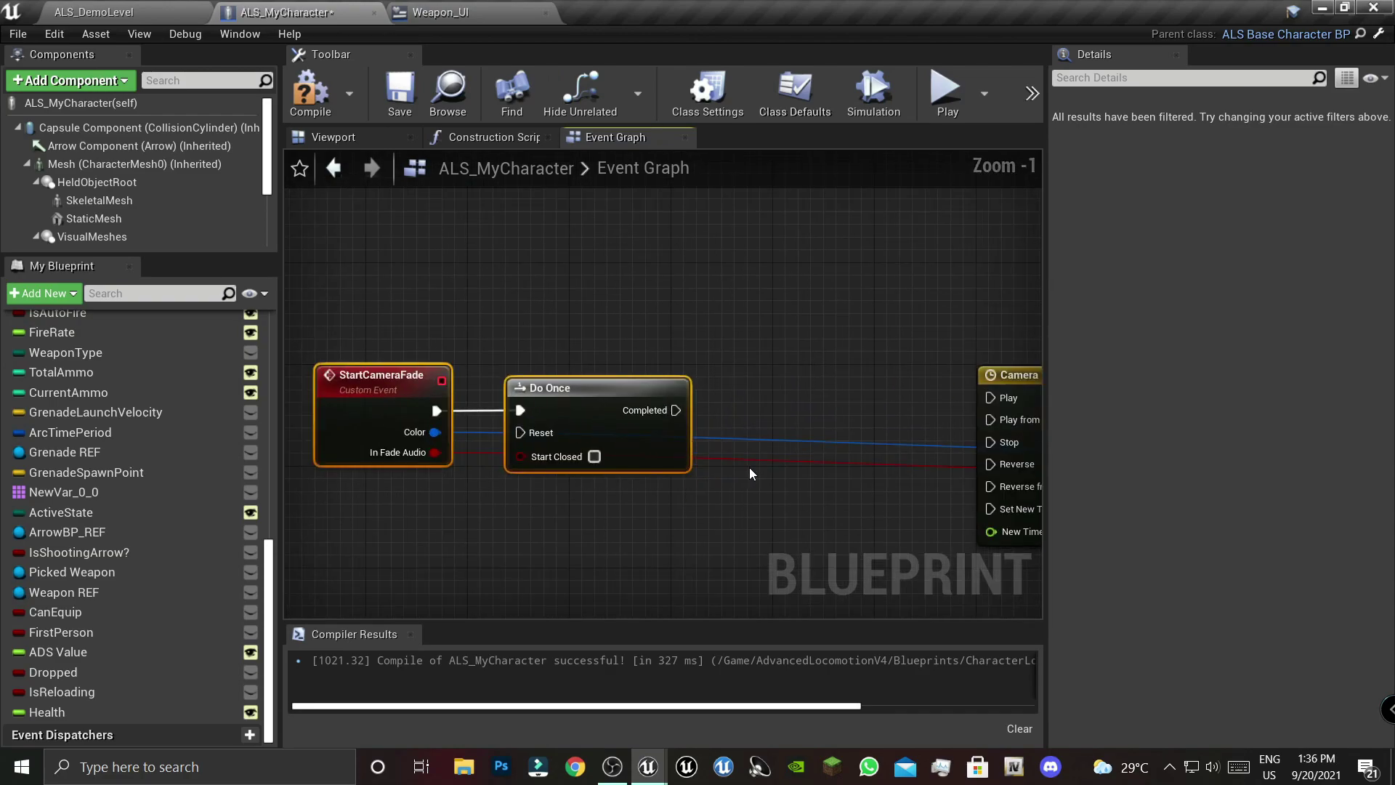
pyautogui.moveTo(748, 468); pyautogui.dragTo(516, 491, button='right')
pyautogui.scroll(1, 546, 464)
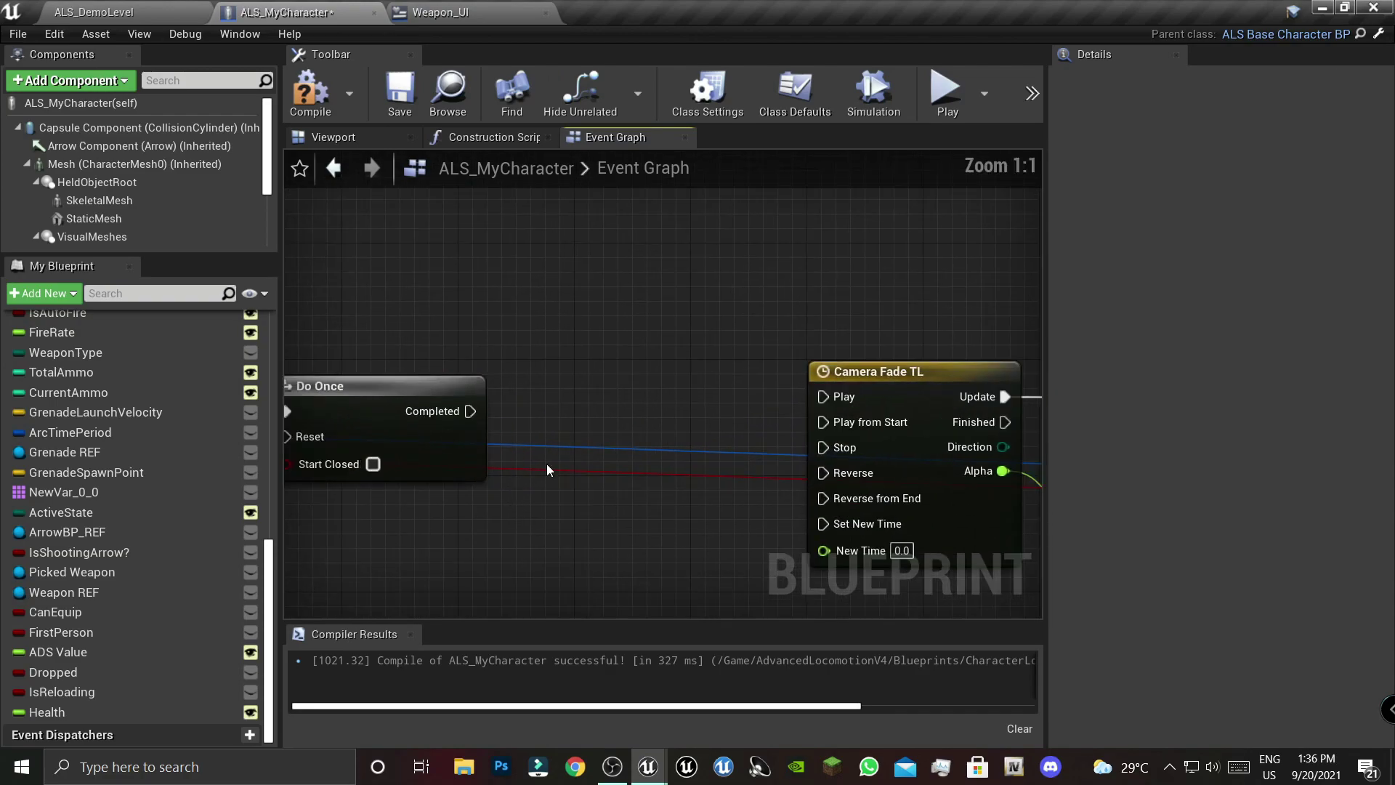
pyautogui.click(604, 386)
pyautogui.moveTo(470, 411)
pyautogui.mouseDown()
pyautogui.moveTo(590, 426)
pyautogui.moveTo(624, 413)
pyautogui.mouseUp()
pyautogui.moveTo(291, 430); pyautogui.dragTo(343, 441, button='right')
# - Add a new Boolean input to StartCameraFade between Color and bInFadeAudio
pyautogui.click(342, 441)
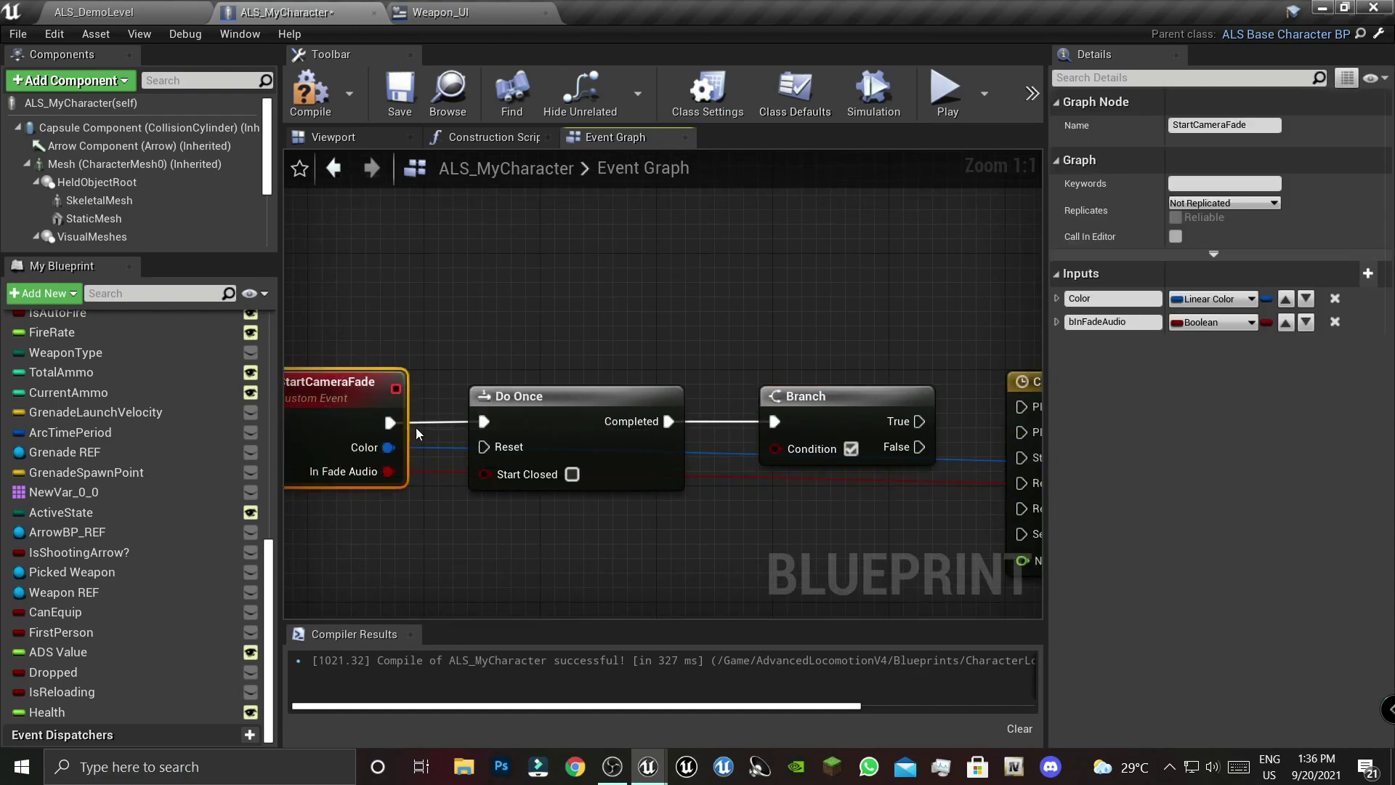
pyautogui.click(1368, 273)
pyautogui.click(1285, 346)
pyautogui.click(1137, 322)
pyautogui.write('FadeIn')
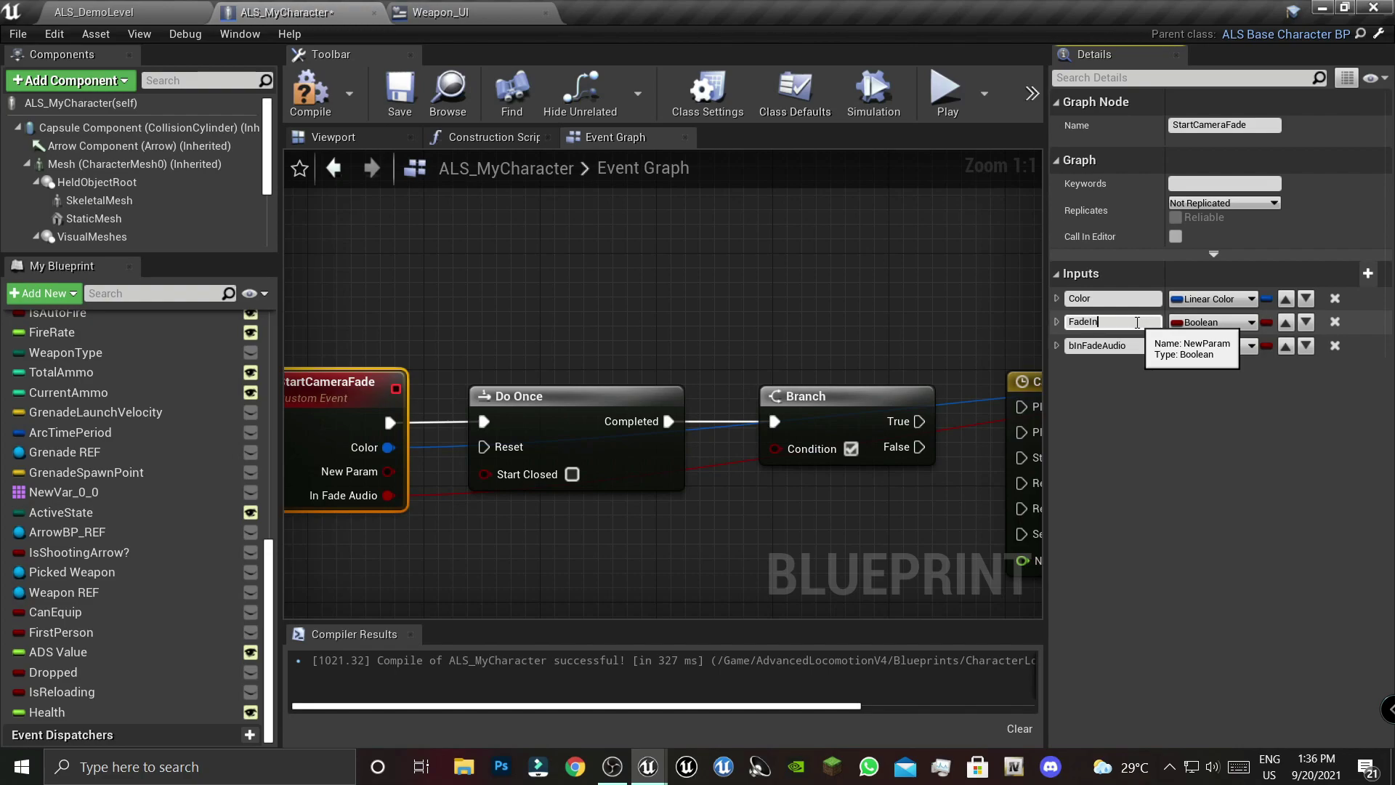
# - Name the Boolean input 'Fade in?' and feed it into the Branch condition
pyautogui.write('?')
pyautogui.press('Return')
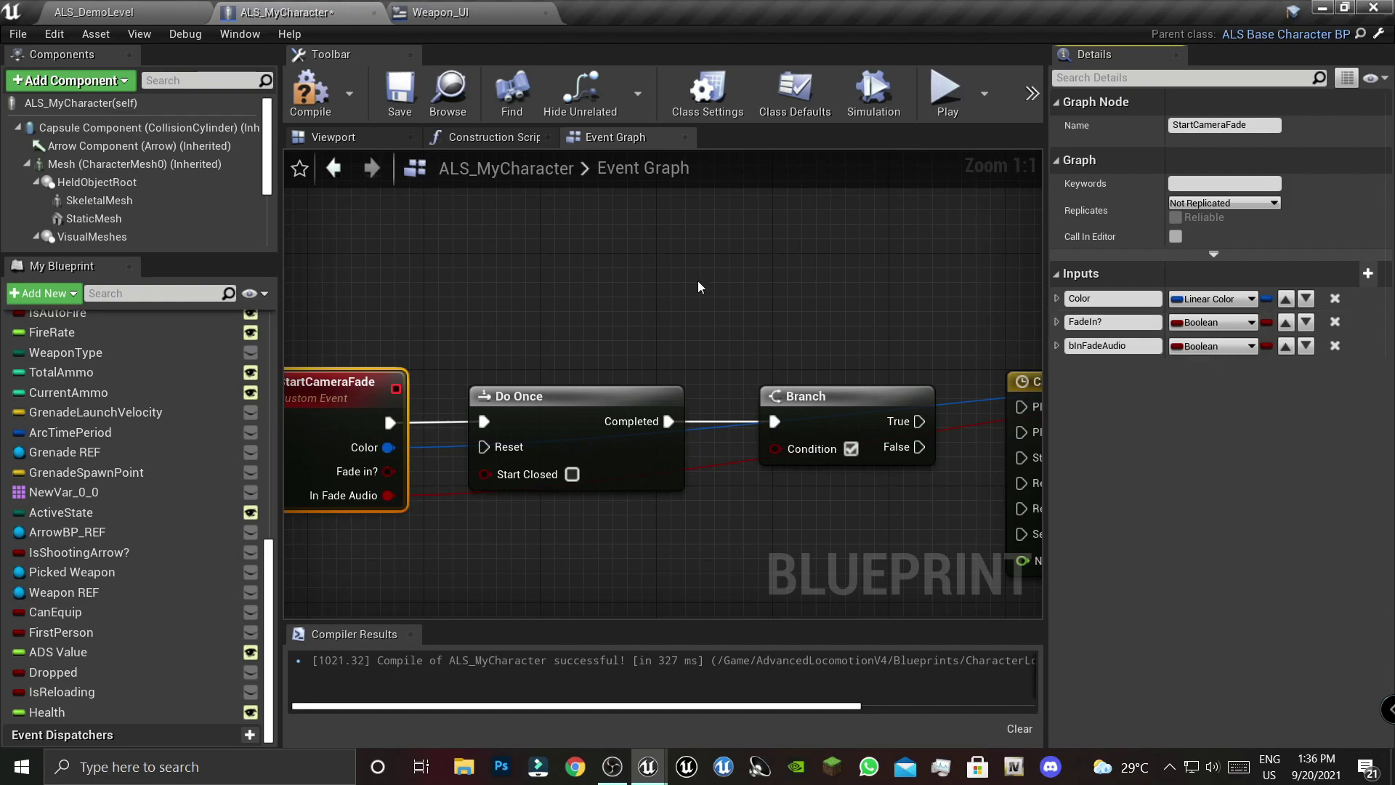
pyautogui.click(514, 585)
pyautogui.scroll(-2, 572, 479)
pyautogui.moveTo(571, 479)
pyautogui.mouseDown(button='right')
pyautogui.moveTo(330, 466)
pyautogui.moveTo(634, 477)
pyautogui.mouseUp(button='right')
pyautogui.scroll(1, 634, 476)
pyautogui.scroll(1, 526, 460)
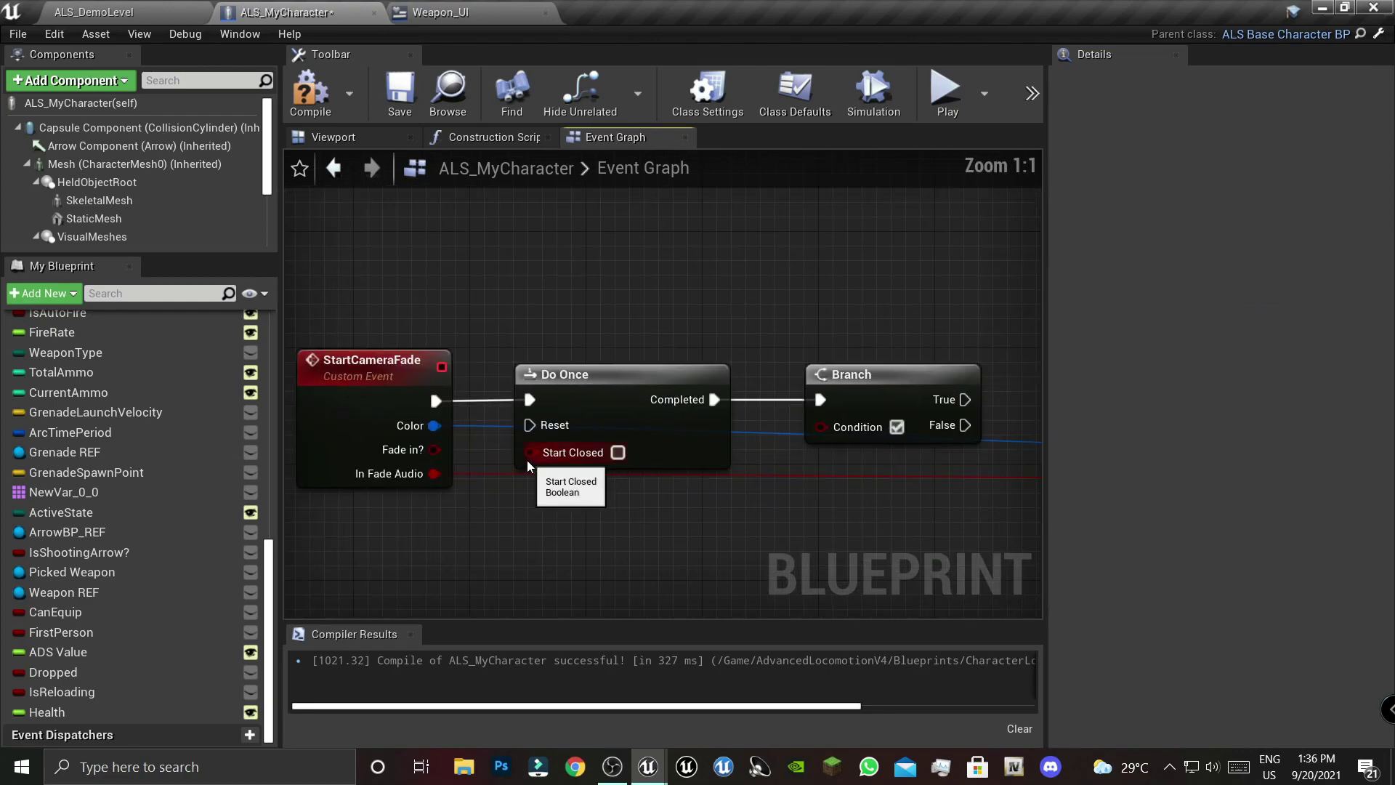
pyautogui.moveTo(418, 450); pyautogui.dragTo(841, 433)
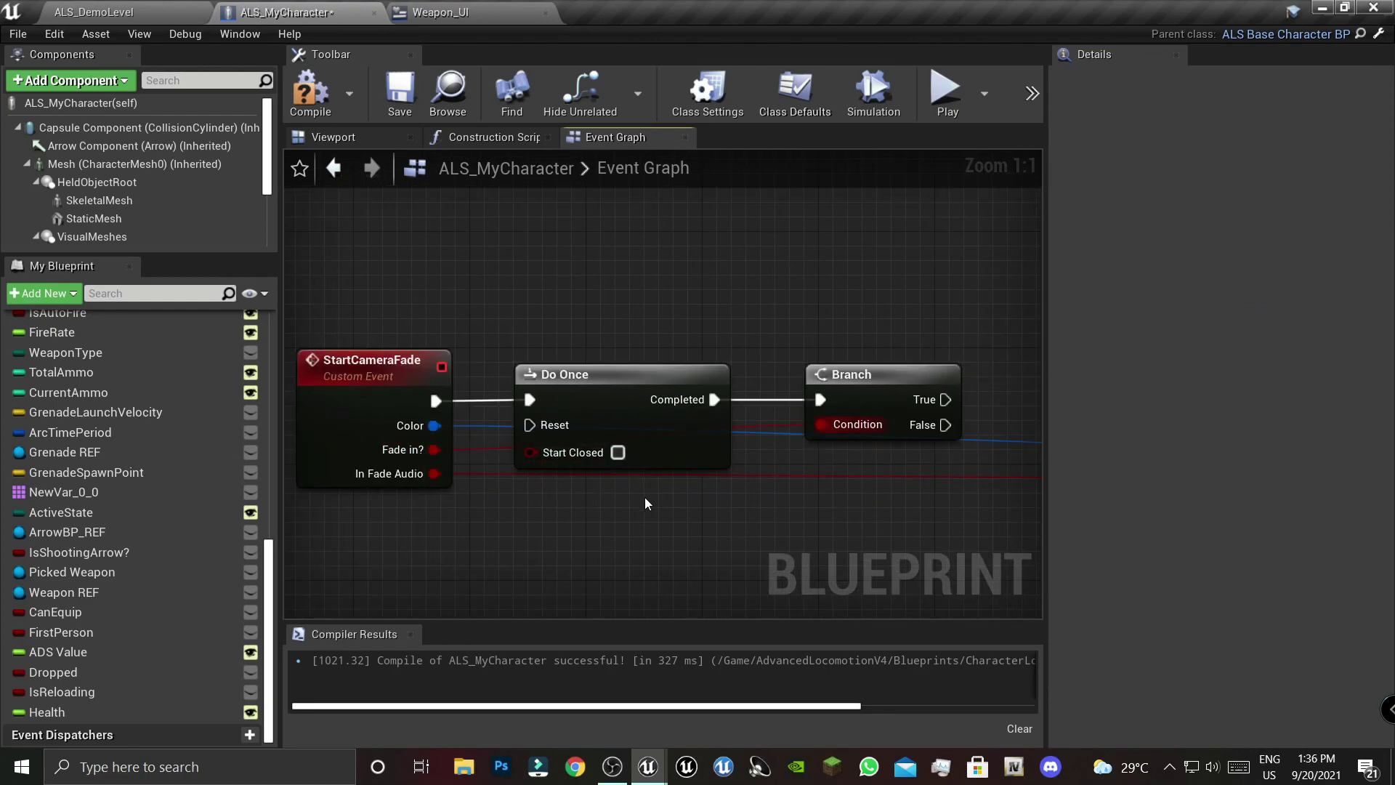
# - Connect Branch True to Play from Start and False to Reverse from End on Camera Fade TL
pyautogui.moveTo(883, 532); pyautogui.dragTo(546, 522, button='right')
pyautogui.moveTo(608, 390); pyautogui.dragTo(638, 393)
pyautogui.moveTo(734, 399); pyautogui.dragTo(735, 399)
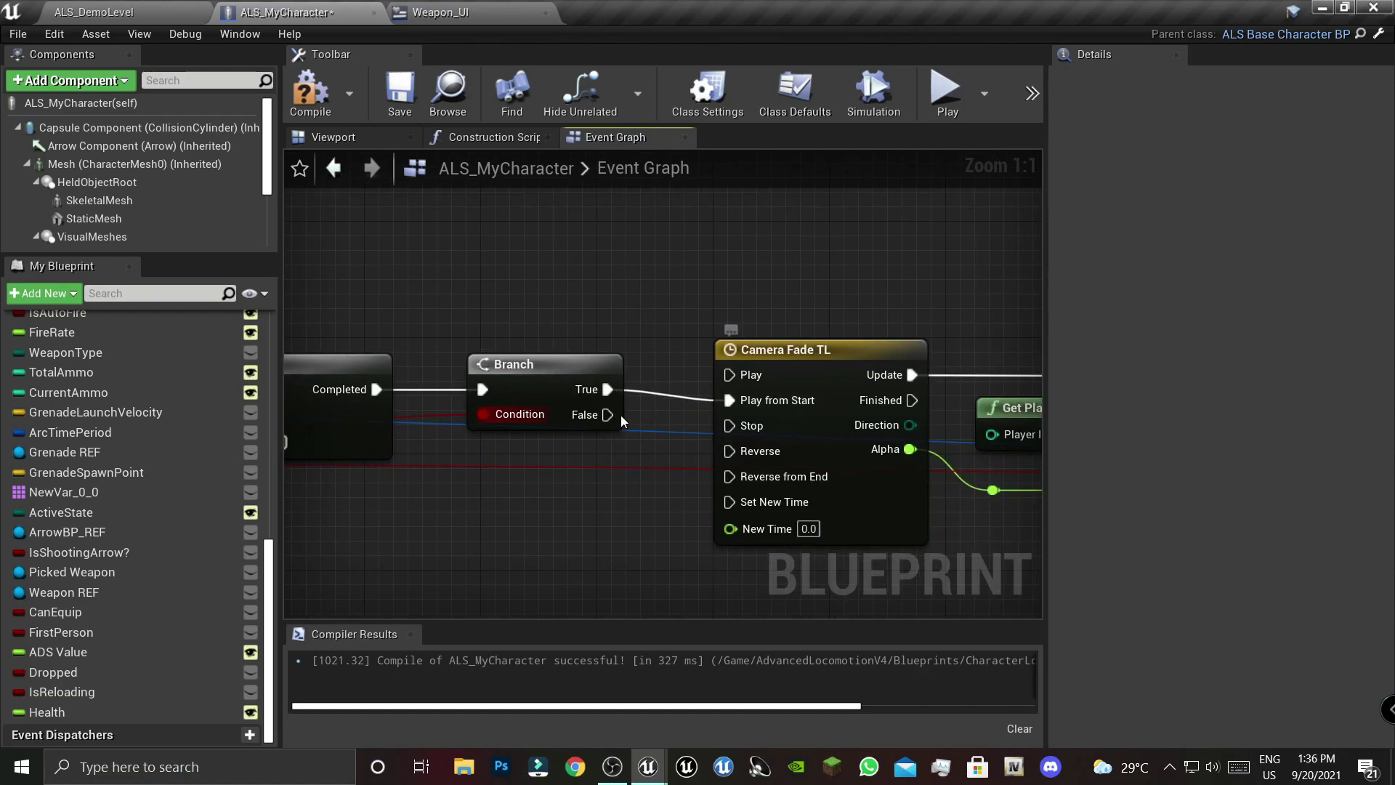
pyautogui.moveTo(607, 415); pyautogui.dragTo(747, 478)
pyautogui.moveTo(558, 489); pyautogui.dragTo(987, 476, button='right')
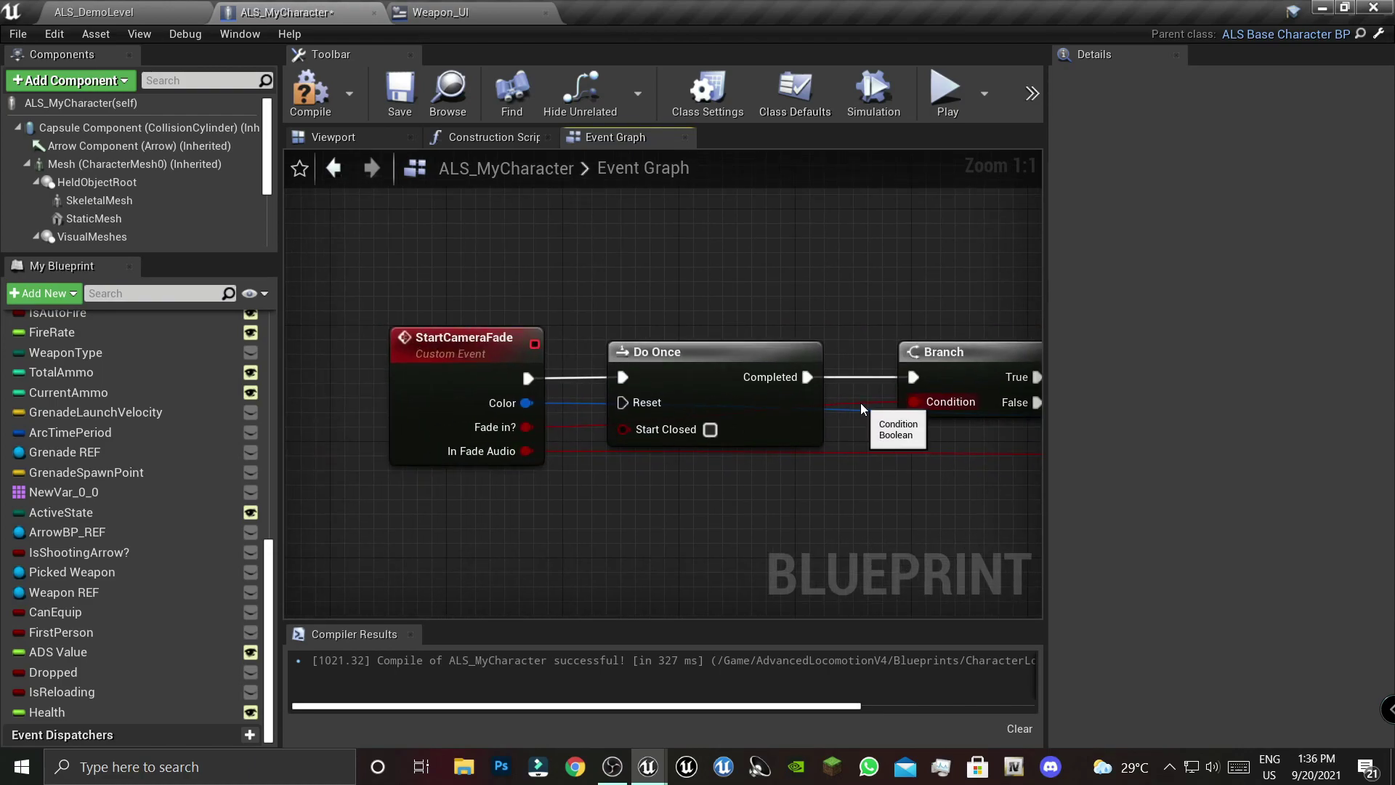
# - Route the Fade in? wire below the nodes with two reroute points
pyautogui.doubleClick(583, 424)
pyautogui.moveTo(592, 419); pyautogui.dragTo(629, 493)
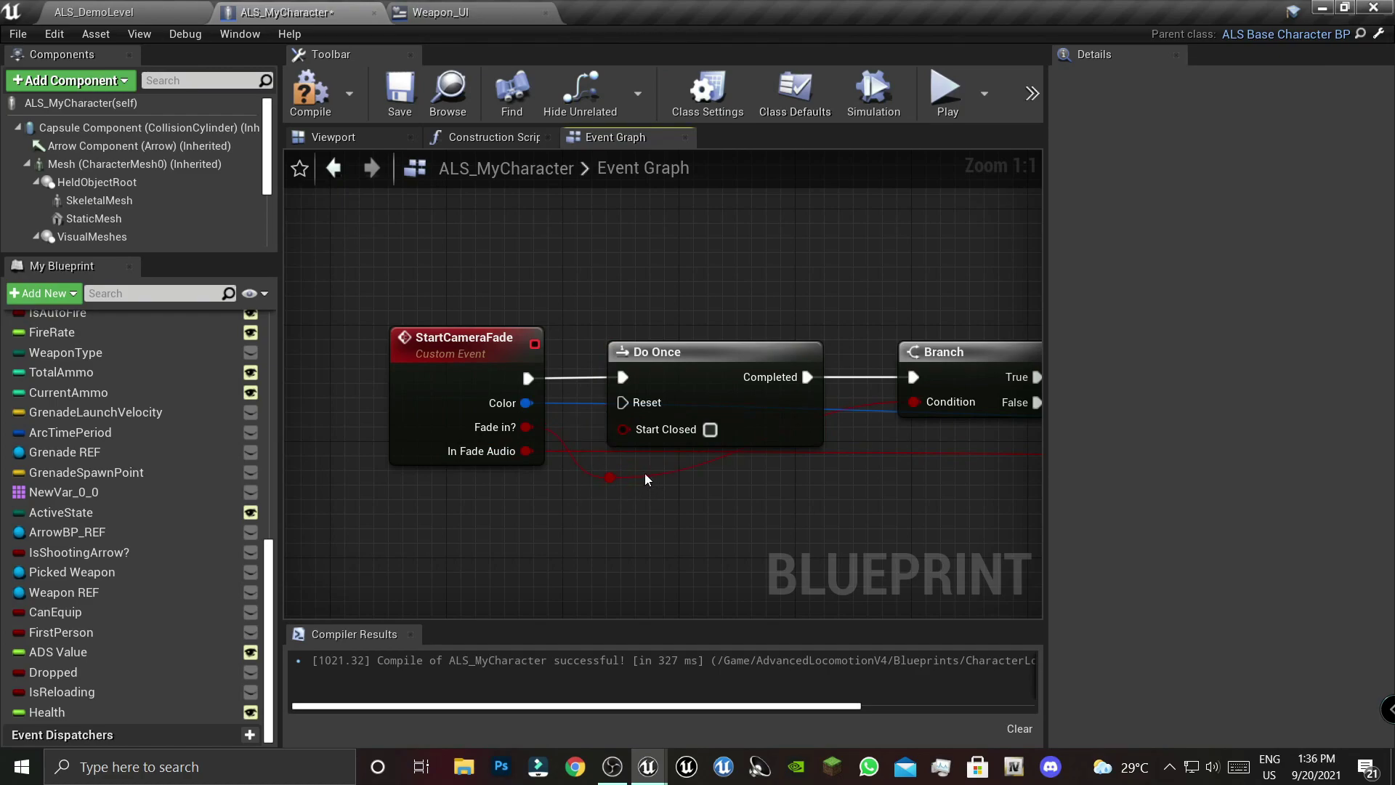
pyautogui.doubleClick(648, 480)
pyautogui.moveTo(643, 482); pyautogui.dragTo(815, 497)
# - Add reroute points to tidy the In Fade Audio and other red wires
pyautogui.doubleClick(597, 454)
pyautogui.moveTo(597, 455); pyautogui.dragTo(622, 529)
pyautogui.moveTo(776, 502); pyautogui.dragTo(651, 466, button='right')
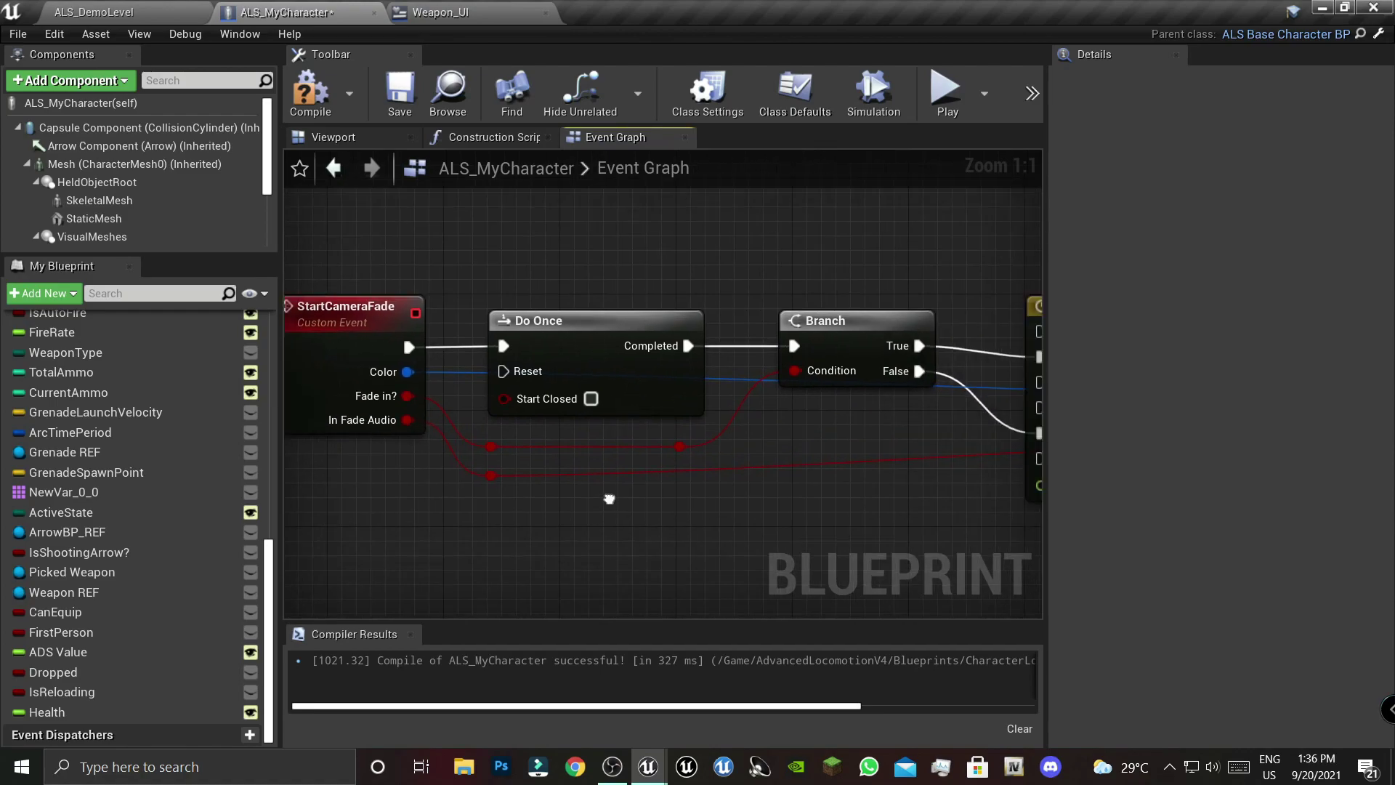
pyautogui.doubleClick(657, 470)
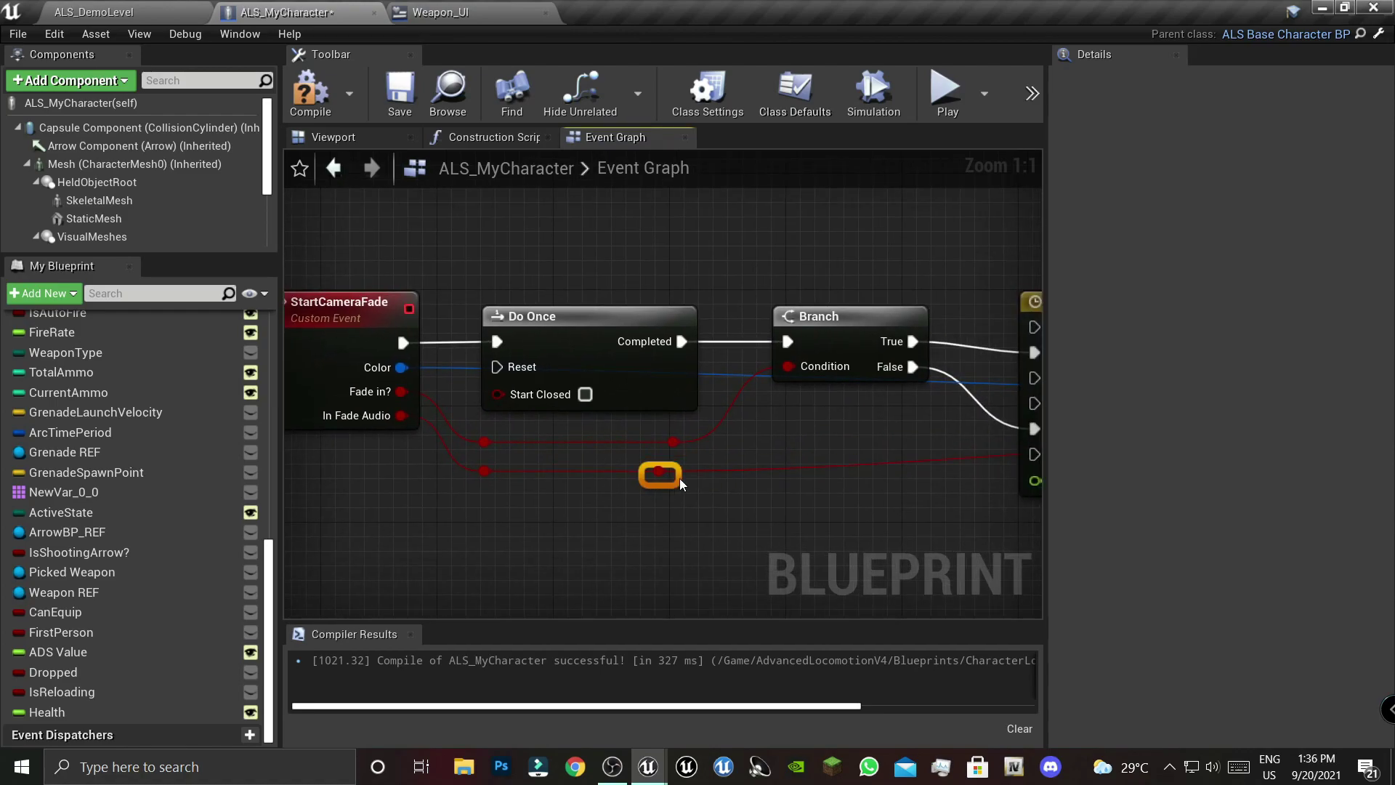
pyautogui.scroll(-2, 773, 494)
pyautogui.moveTo(836, 507); pyautogui.dragTo(556, 471, button='right')
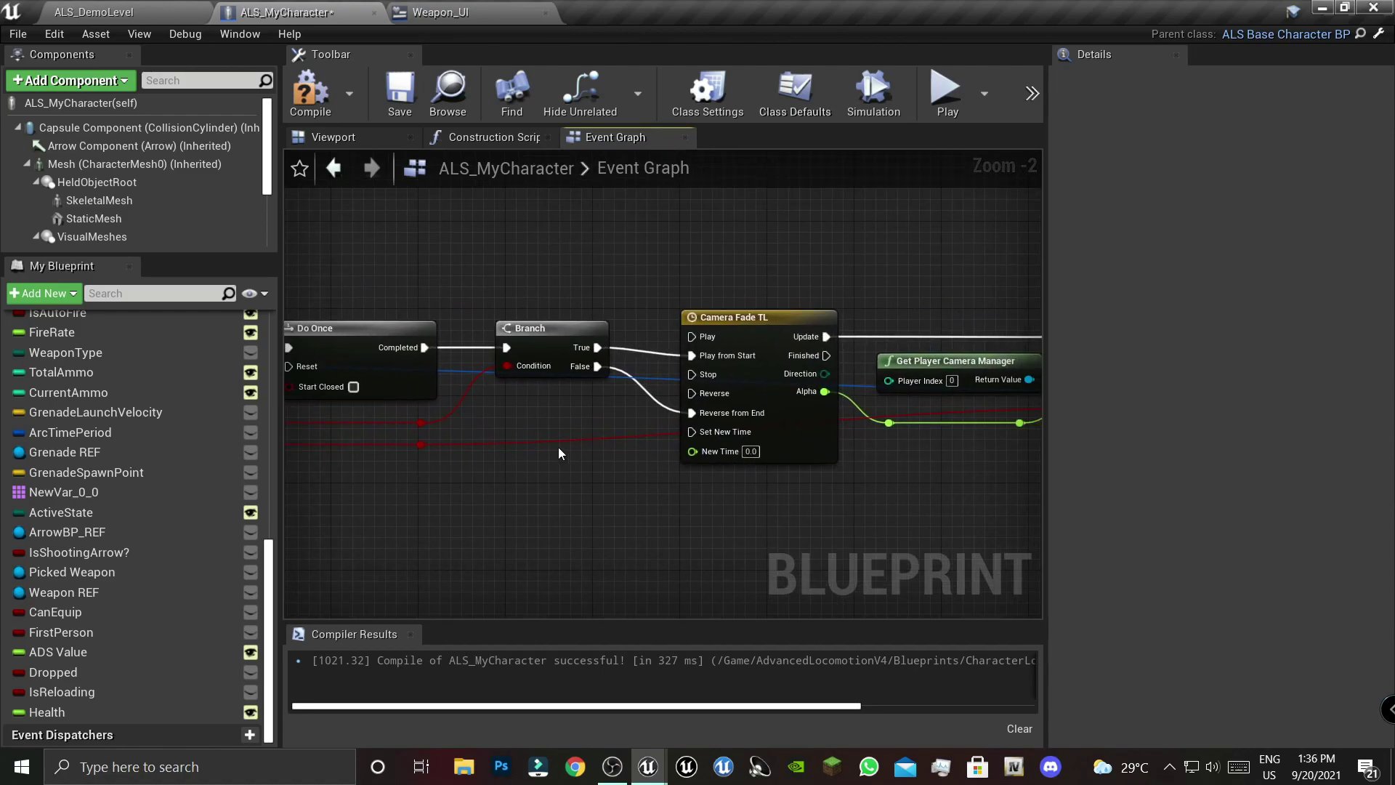
pyautogui.doubleClick(556, 440)
pyautogui.scroll(1, 616, 484)
pyautogui.scroll(1, 621, 470)
pyautogui.doubleClick(622, 474)
pyautogui.click(774, 520)
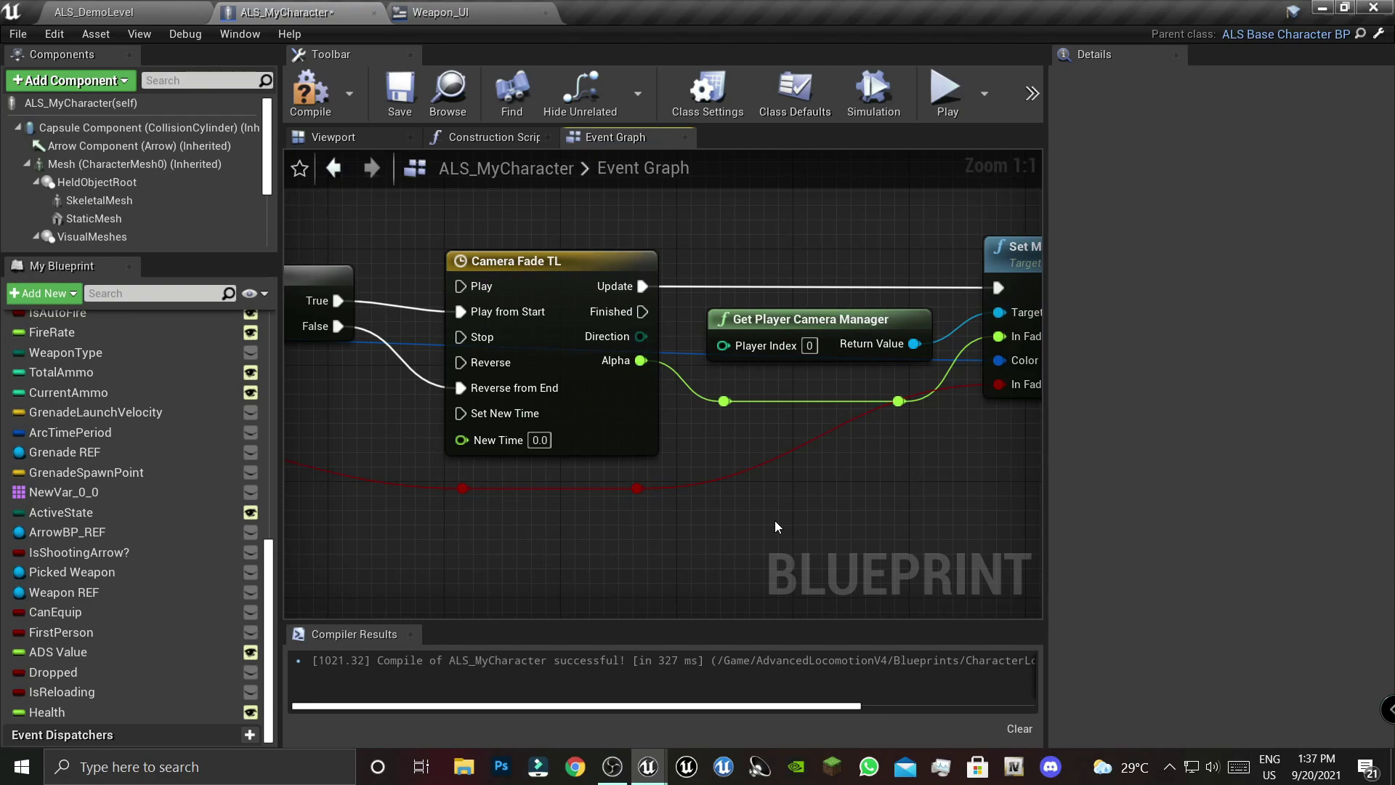
pyautogui.moveTo(775, 520); pyautogui.dragTo(756, 520, button='right')
pyautogui.scroll(-3, 756, 520)
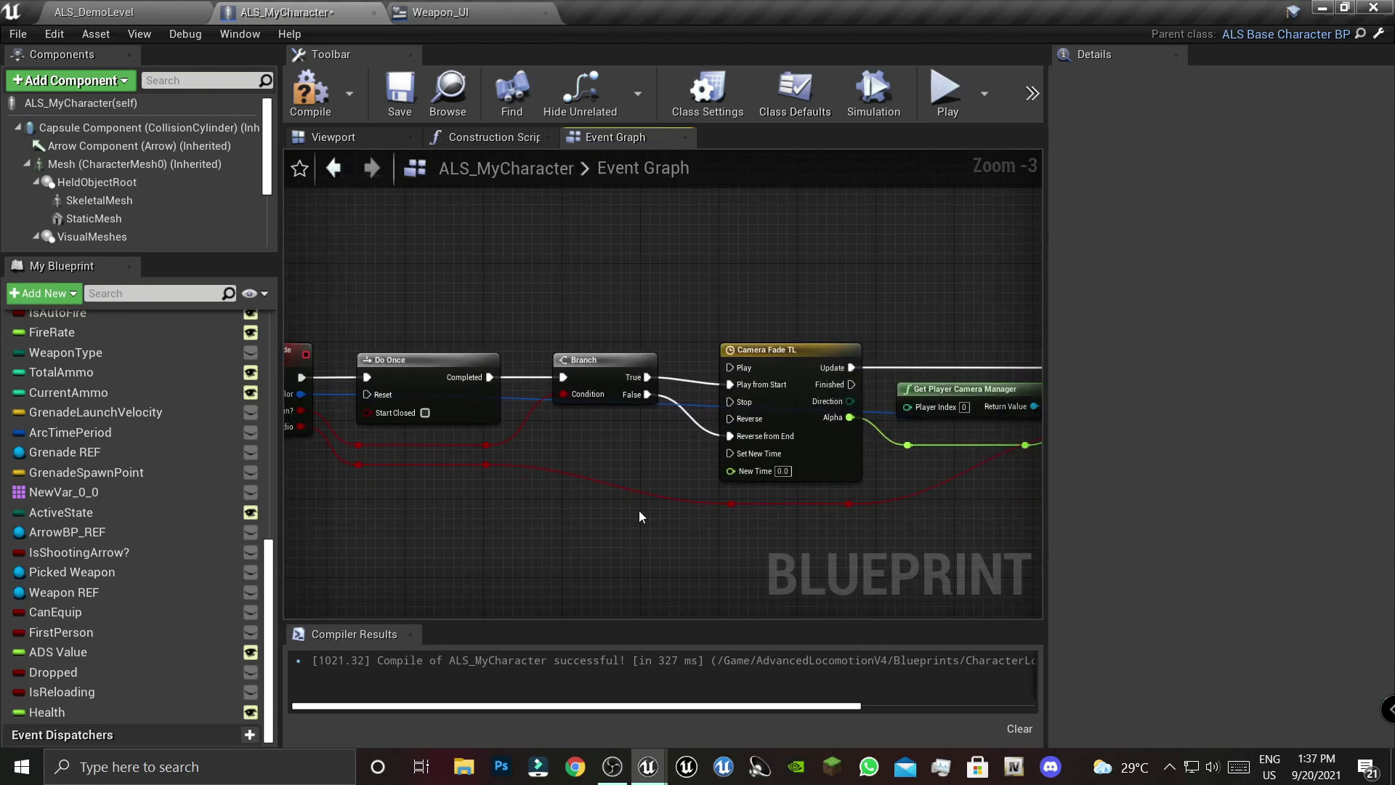
# - Review the finished fade chain from StartCameraFade onward and save the character Blueprint
pyautogui.moveTo(398, 286)
pyautogui.mouseDown()
pyautogui.moveTo(777, 363)
pyautogui.moveTo(1066, 373)
pyautogui.mouseUp()
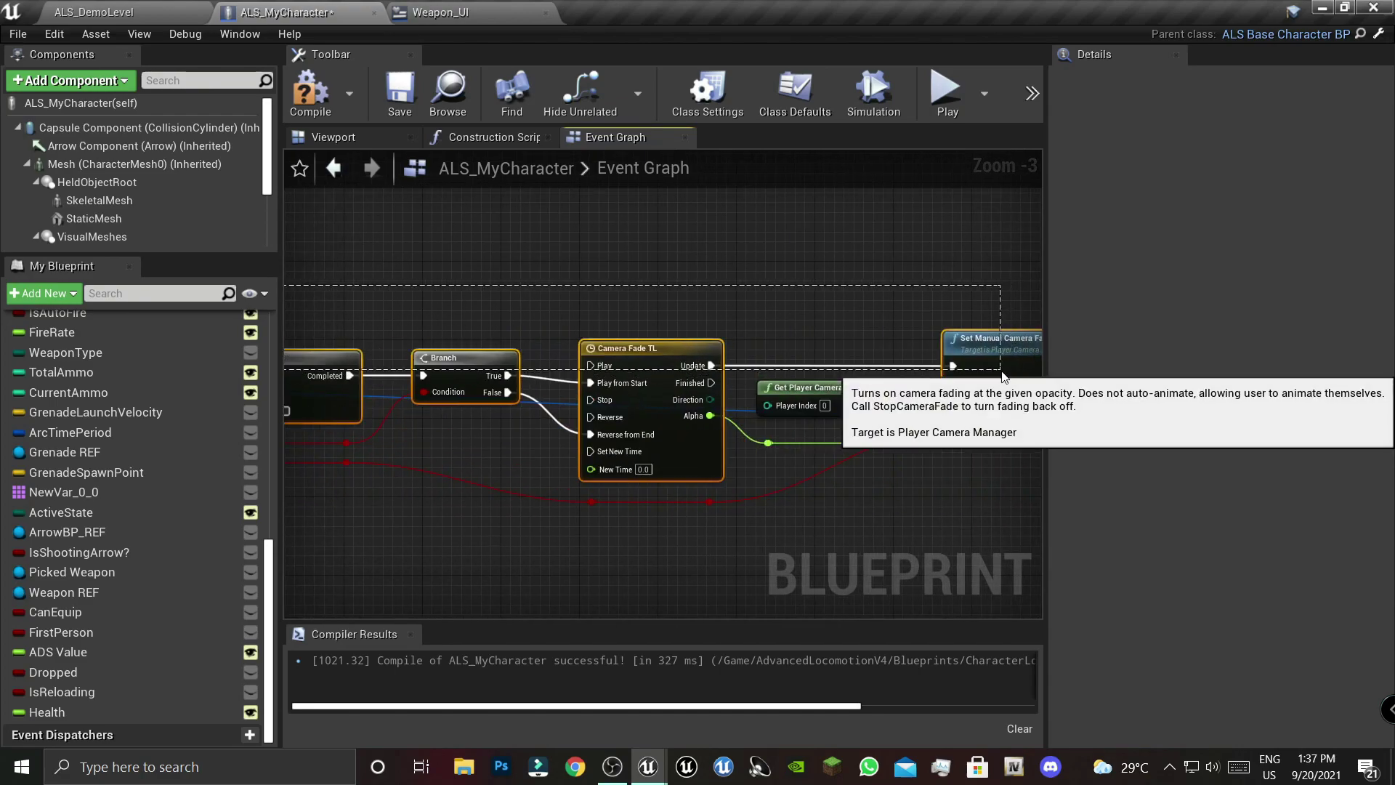
pyautogui.click(580, 508)
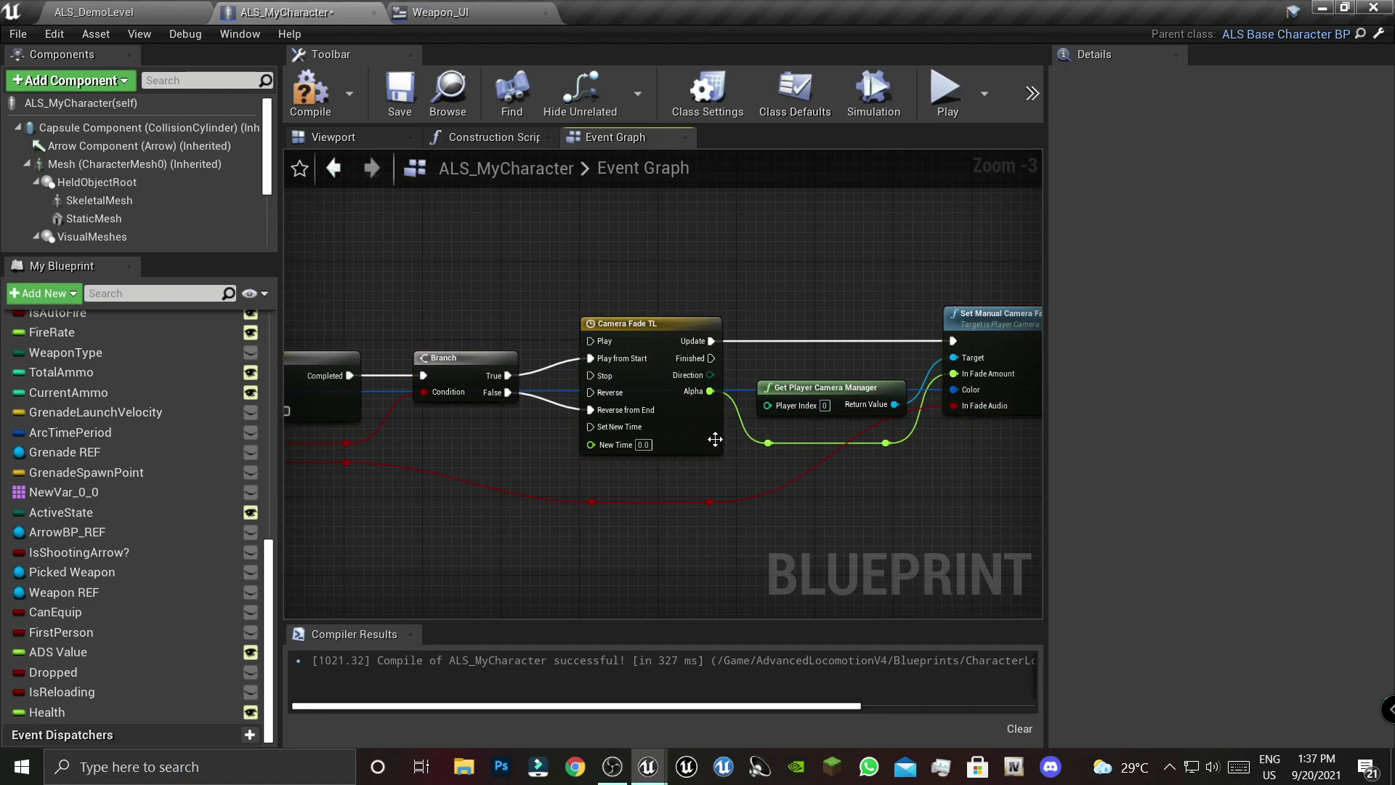
pyautogui.scroll(-3, 732, 463)
pyautogui.scroll(3, 733, 462)
pyautogui.moveTo(731, 456); pyautogui.dragTo(531, 463, button='right')
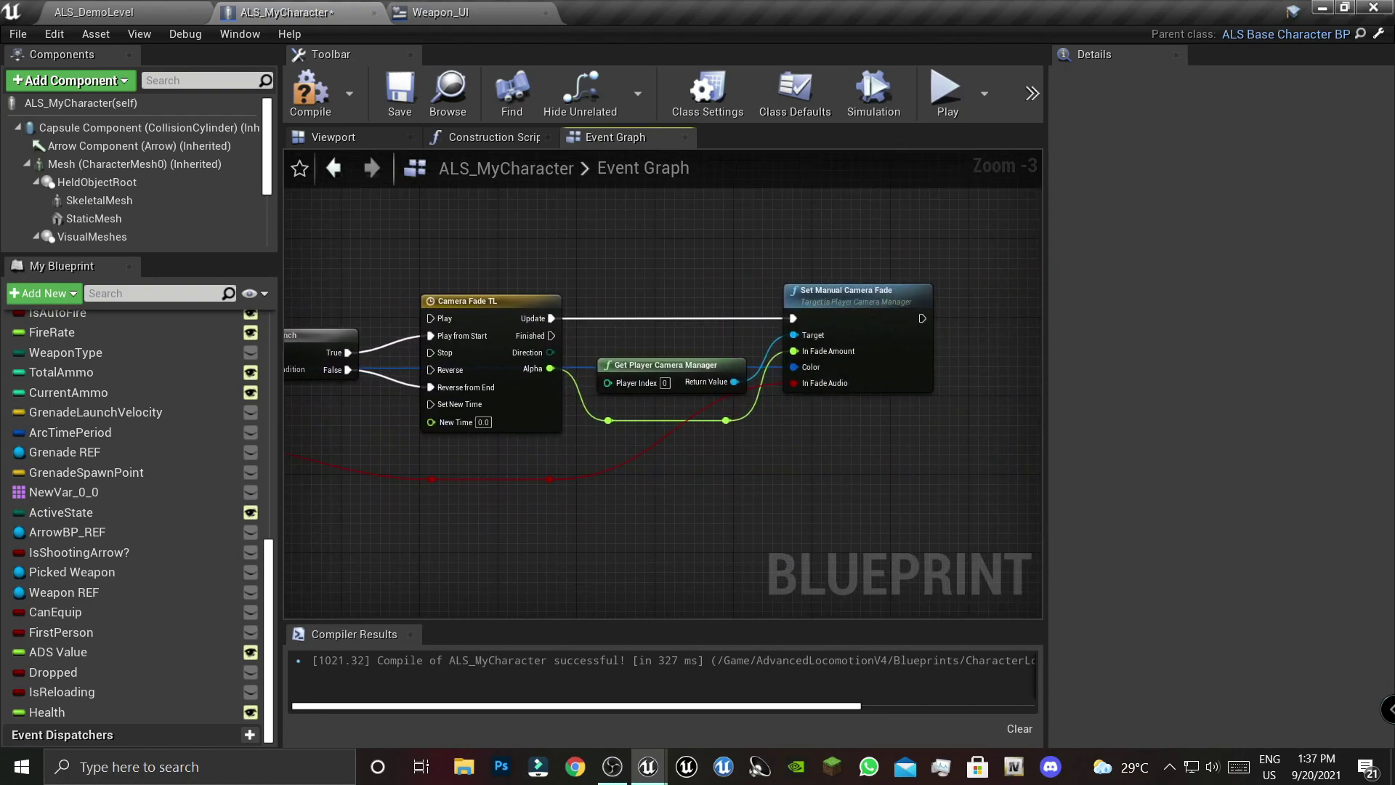
pyautogui.moveTo(530, 463); pyautogui.dragTo(853, 520, button='right')
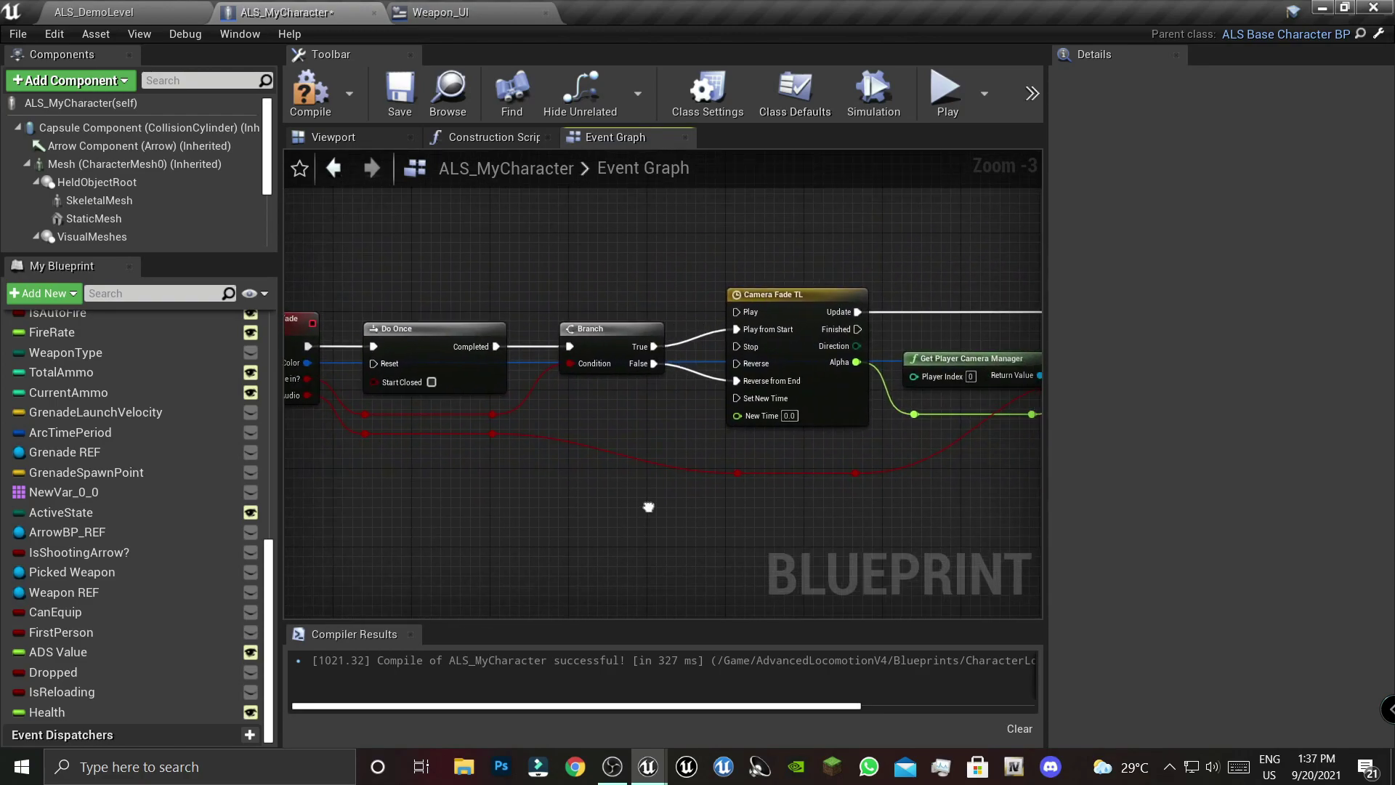
pyautogui.moveTo(518, 397); pyautogui.dragTo(564, 420, button='right')
pyautogui.click(400, 91)
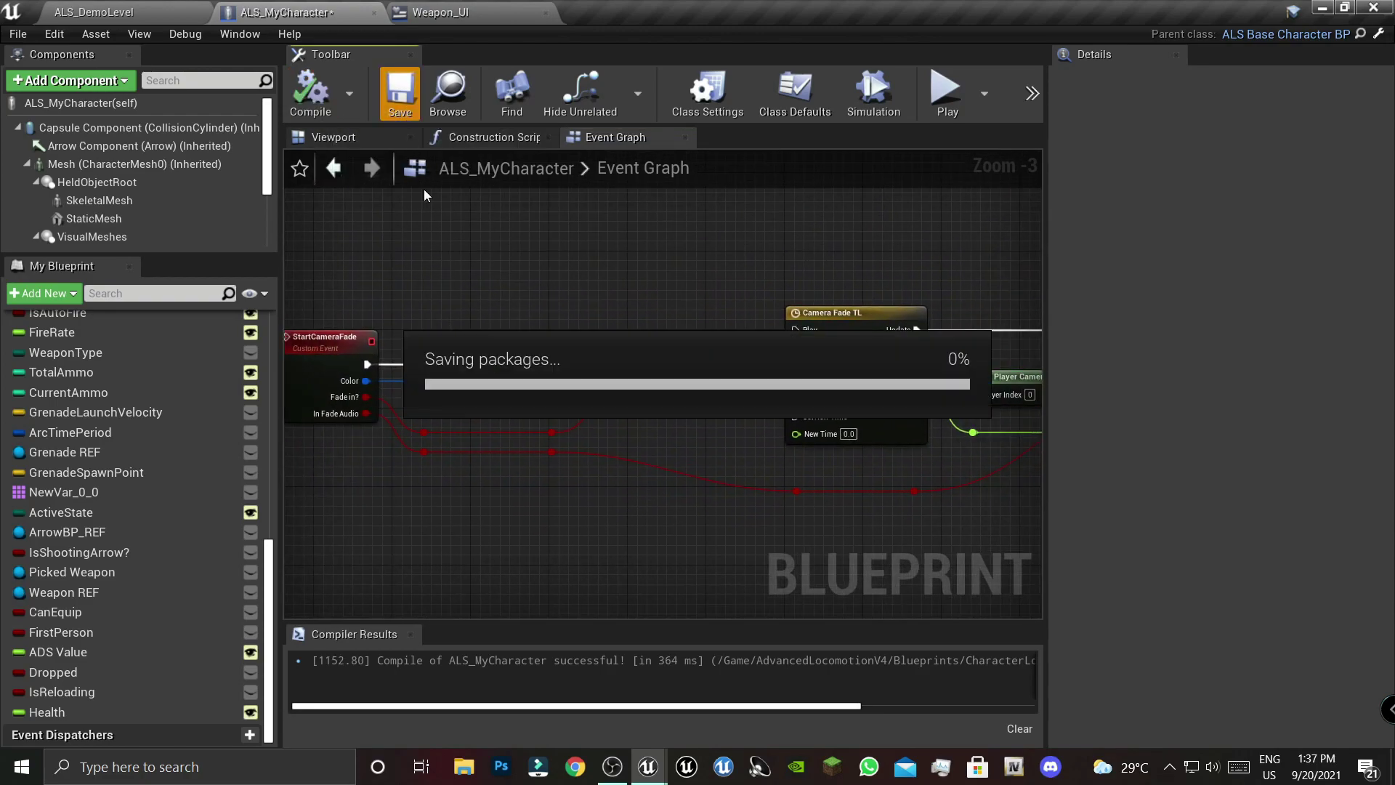
# - Place a Branch node below Camera Fade TL and wire the timeline's Finished output into it
pyautogui.moveTo(957, 364); pyautogui.dragTo(625, 312, button='right')
pyautogui.scroll(3, 865, 445)
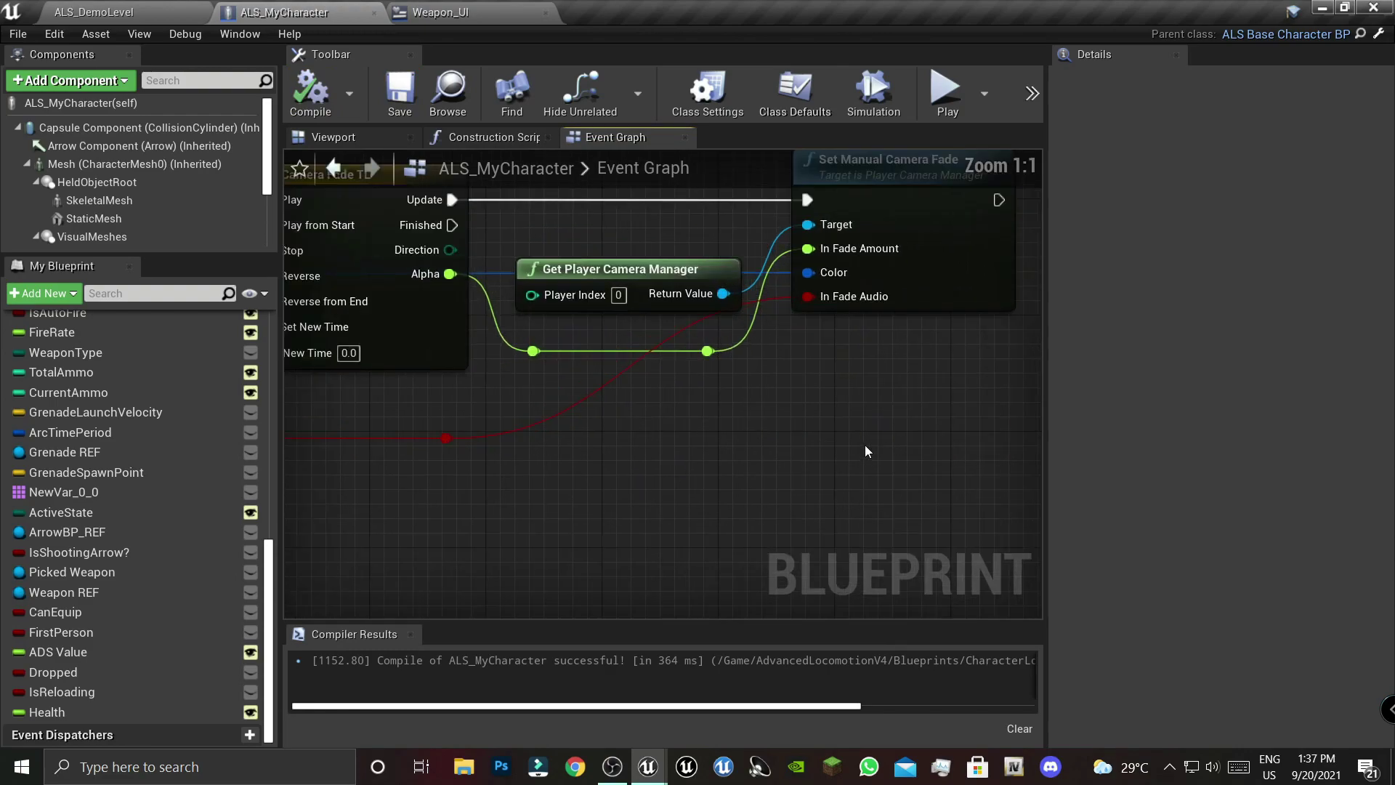
pyautogui.moveTo(864, 445); pyautogui.dragTo(797, 473, button='right')
pyautogui.moveTo(611, 498); pyautogui.dragTo(616, 476, button='right')
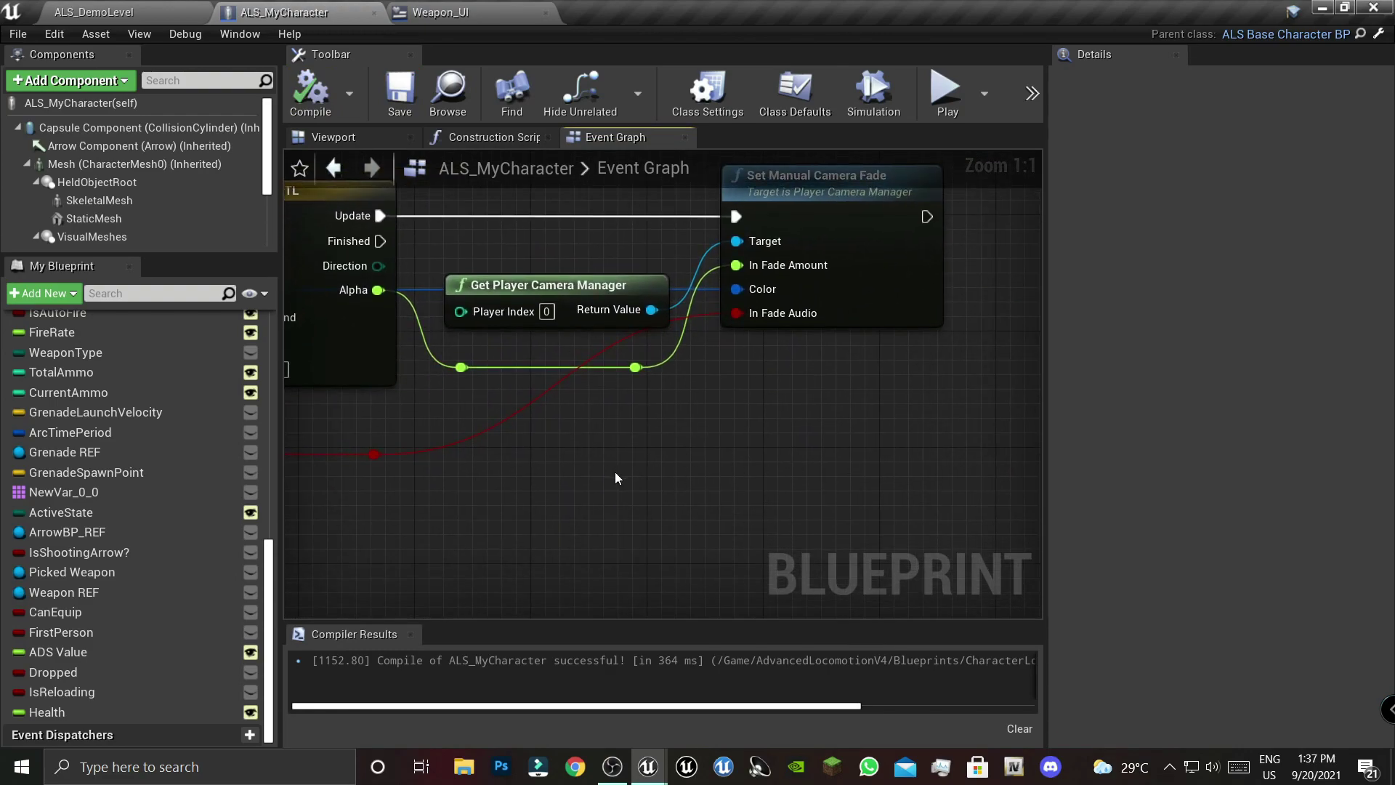
pyautogui.click(651, 441)
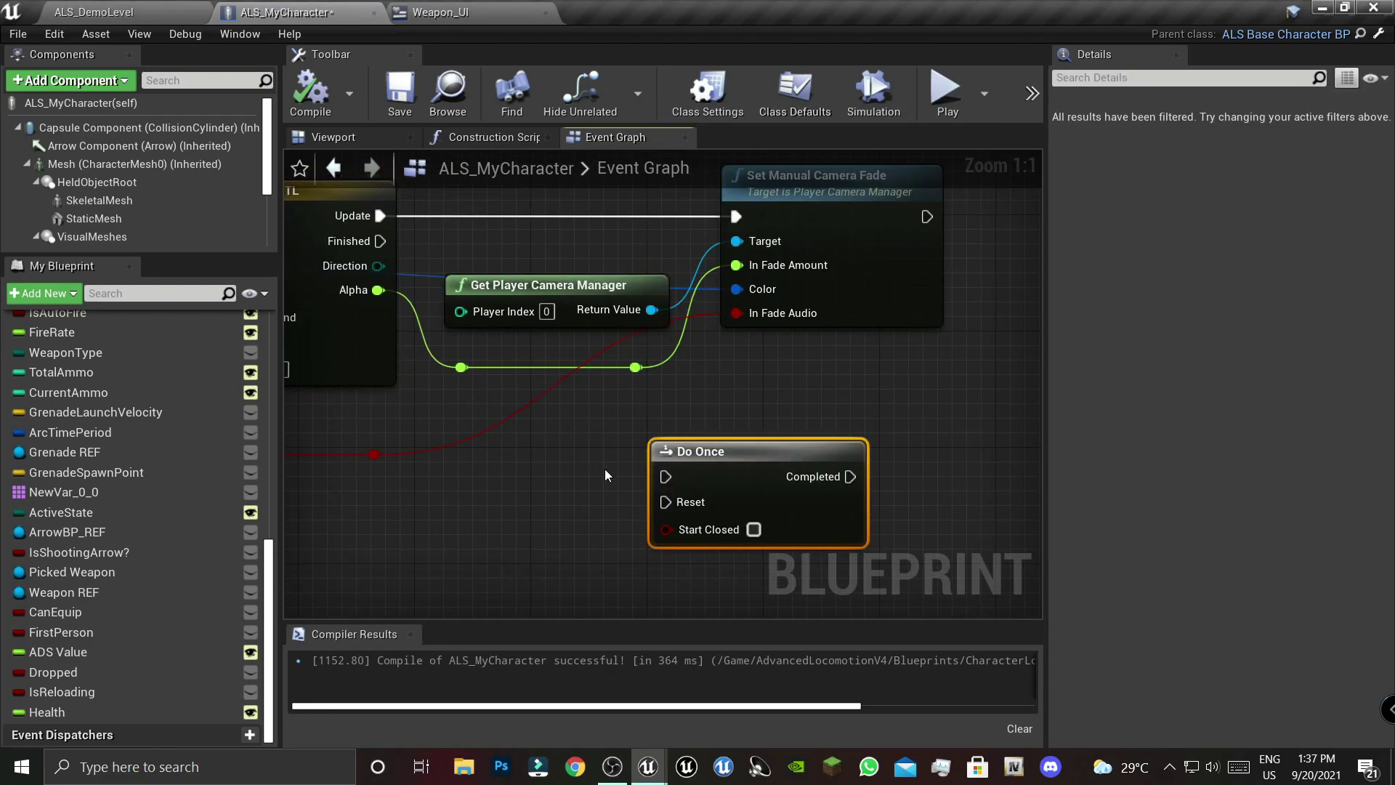
pyautogui.press('Delete')
pyautogui.moveTo(608, 476); pyautogui.dragTo(670, 465, button='right')
pyautogui.click(647, 441)
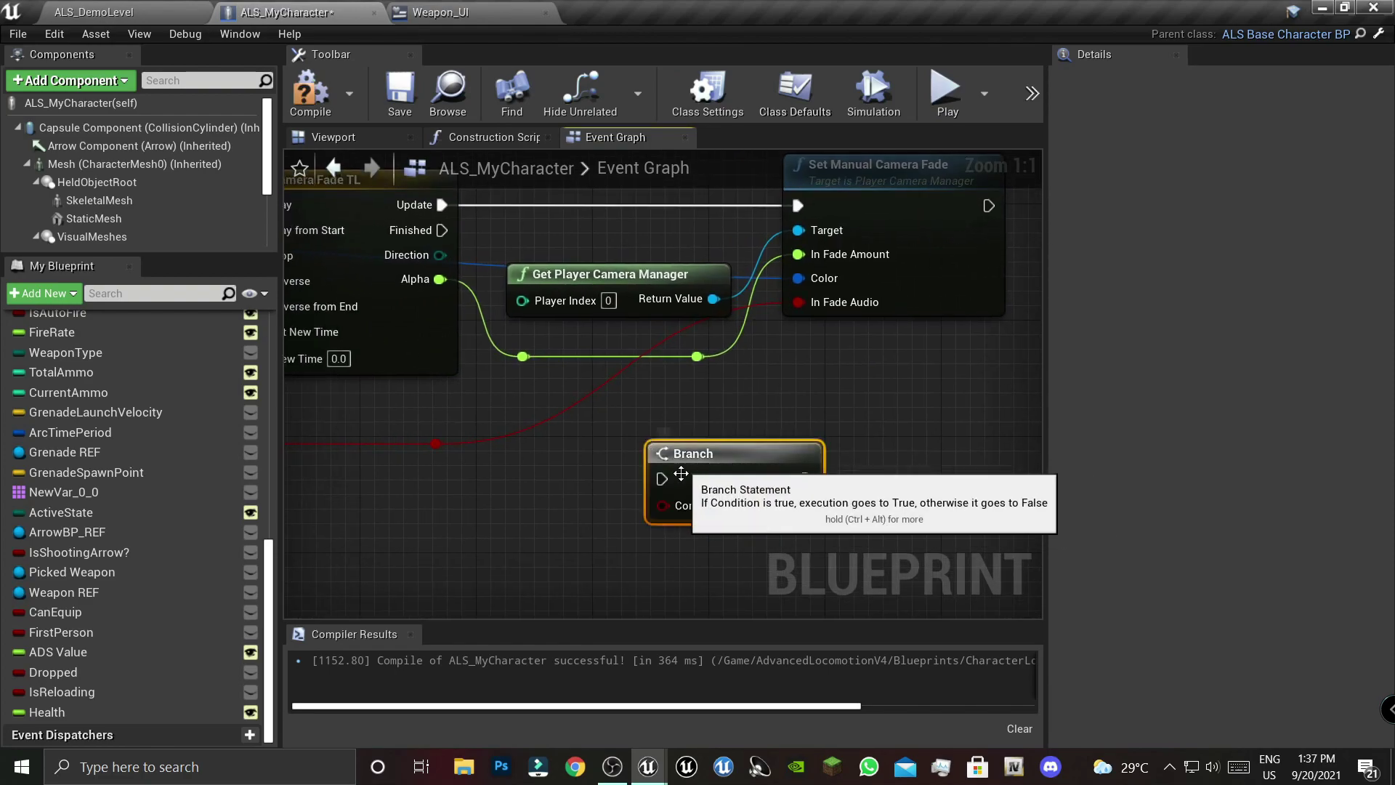
pyautogui.moveTo(742, 482); pyautogui.dragTo(627, 480)
pyautogui.moveTo(510, 463); pyautogui.dragTo(518, 507, button='right')
pyautogui.moveTo(450, 274); pyautogui.dragTo(534, 524)
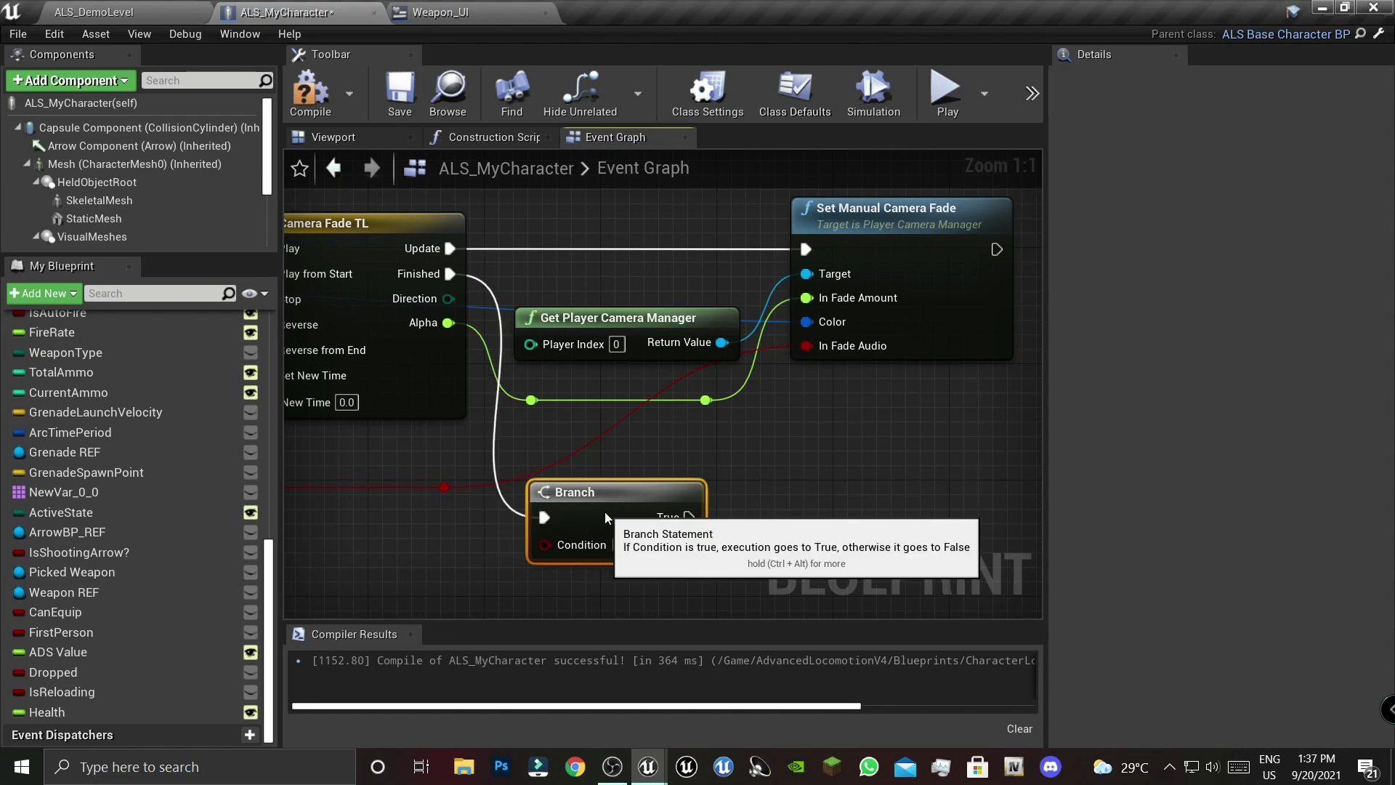
pyautogui.click(709, 519)
# - Add a new Boolean input named Restart to the StartCameraFade event
pyautogui.scroll(-3, 761, 444)
pyautogui.moveTo(389, 462)
pyautogui.mouseDown(button='right')
pyautogui.moveTo(760, 443)
pyautogui.moveTo(887, 480)
pyautogui.mouseUp(button='right')
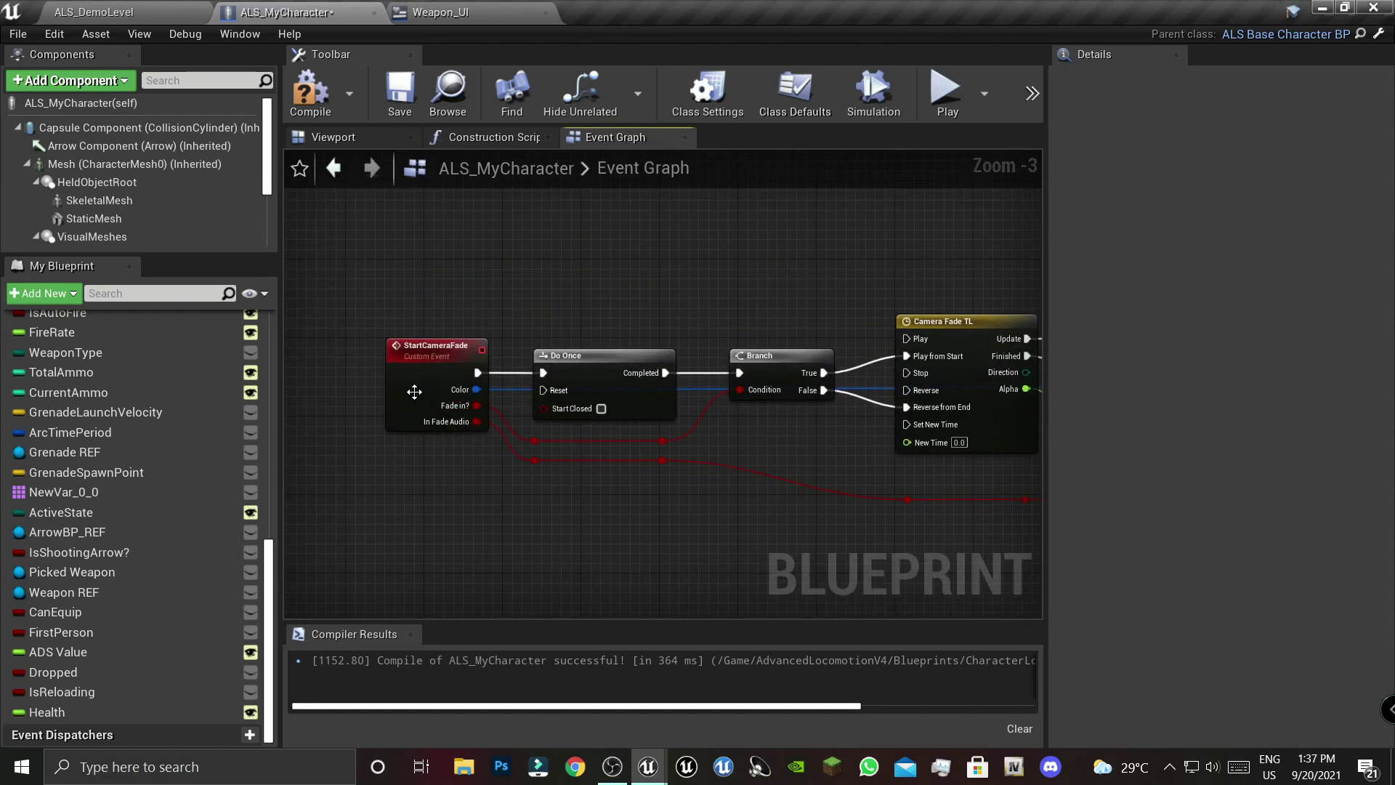
pyautogui.click(435, 347)
pyautogui.click(1374, 282)
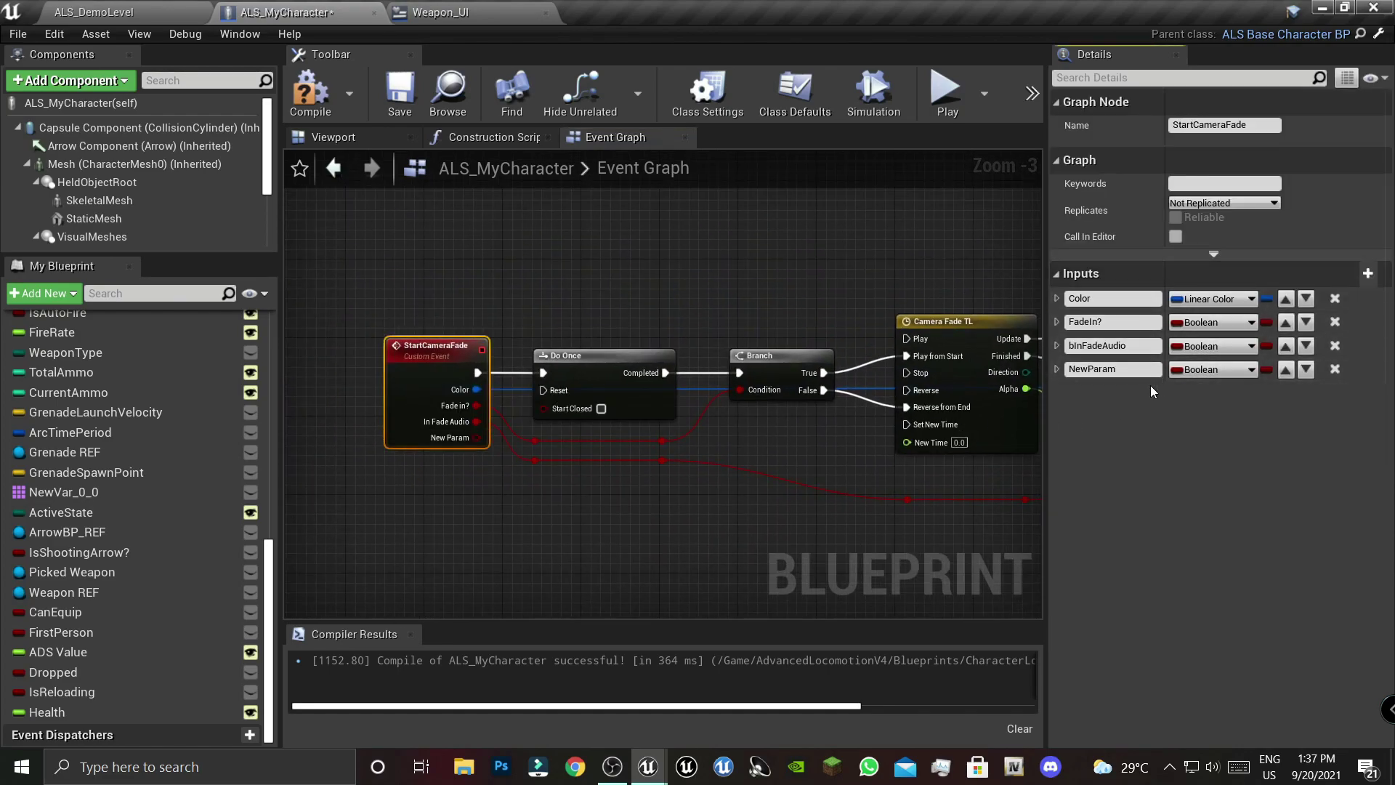
pyautogui.scroll(3, 373, 414)
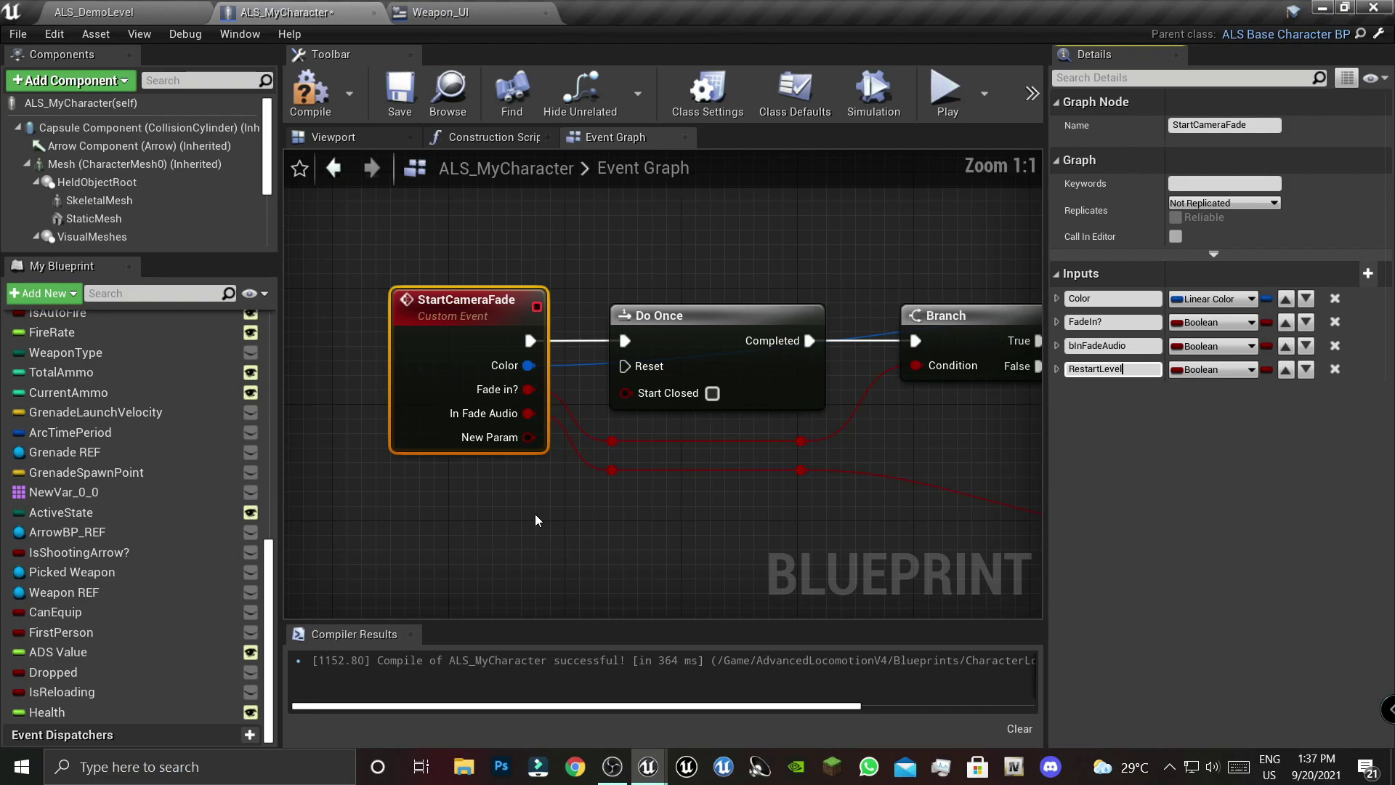
# - Rename the StartCameraFade event's last input to RestartLevel?
pyautogui.press('Return')
pyautogui.click(1111, 369)
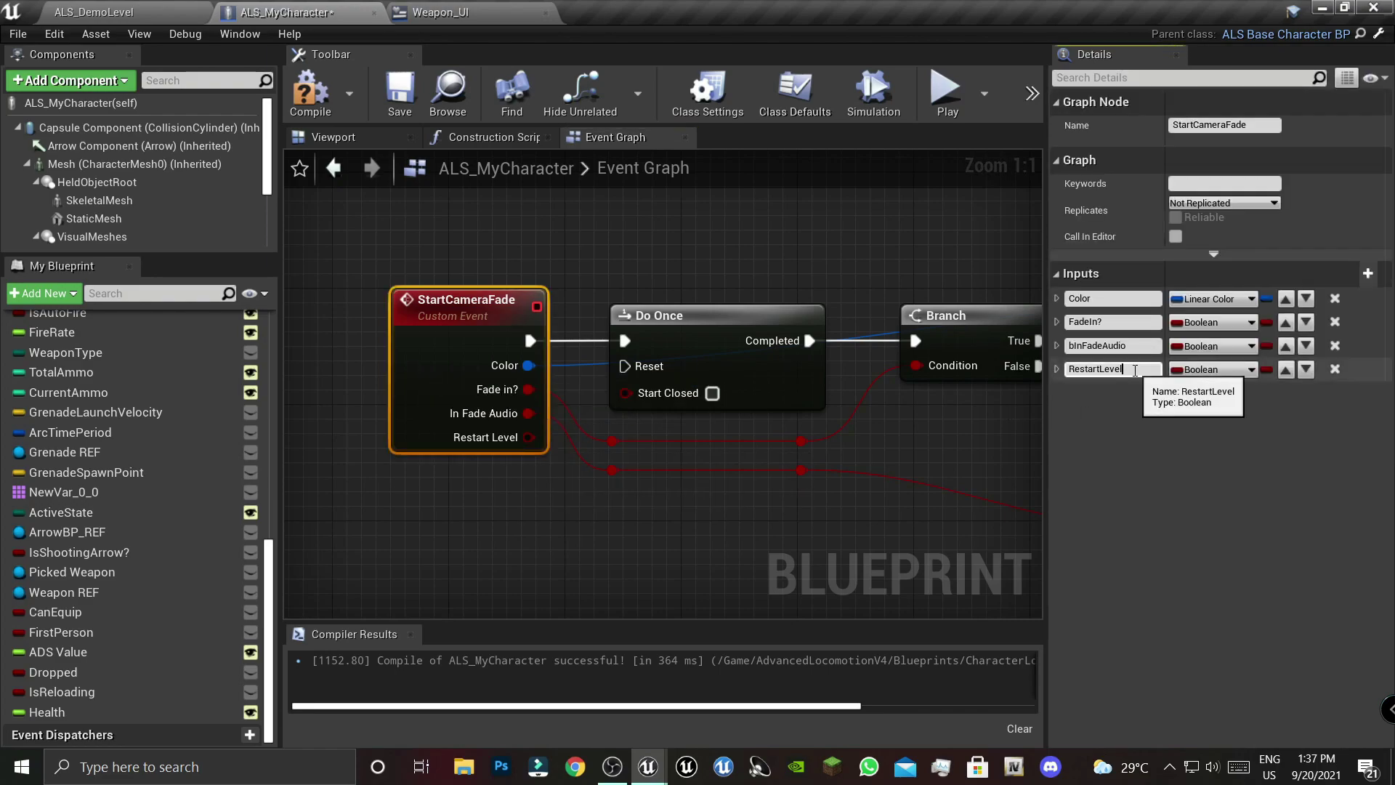
pyautogui.write('?')
pyautogui.press('Return')
pyautogui.click(621, 539)
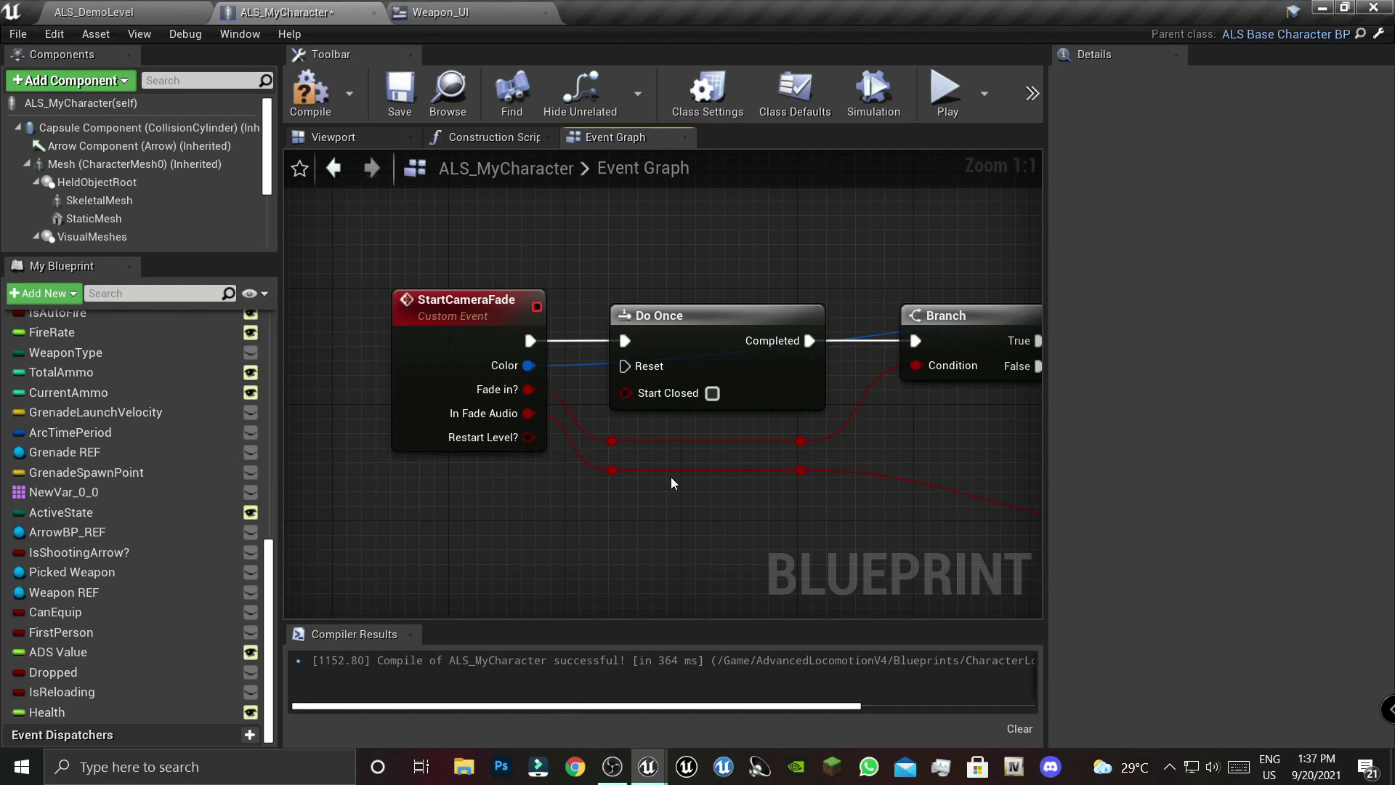
# - Connect the Restart Level? pin to the second Branch's Condition
pyautogui.scroll(-3, 601, 460)
pyautogui.moveTo(601, 461); pyautogui.dragTo(327, 306, button='right')
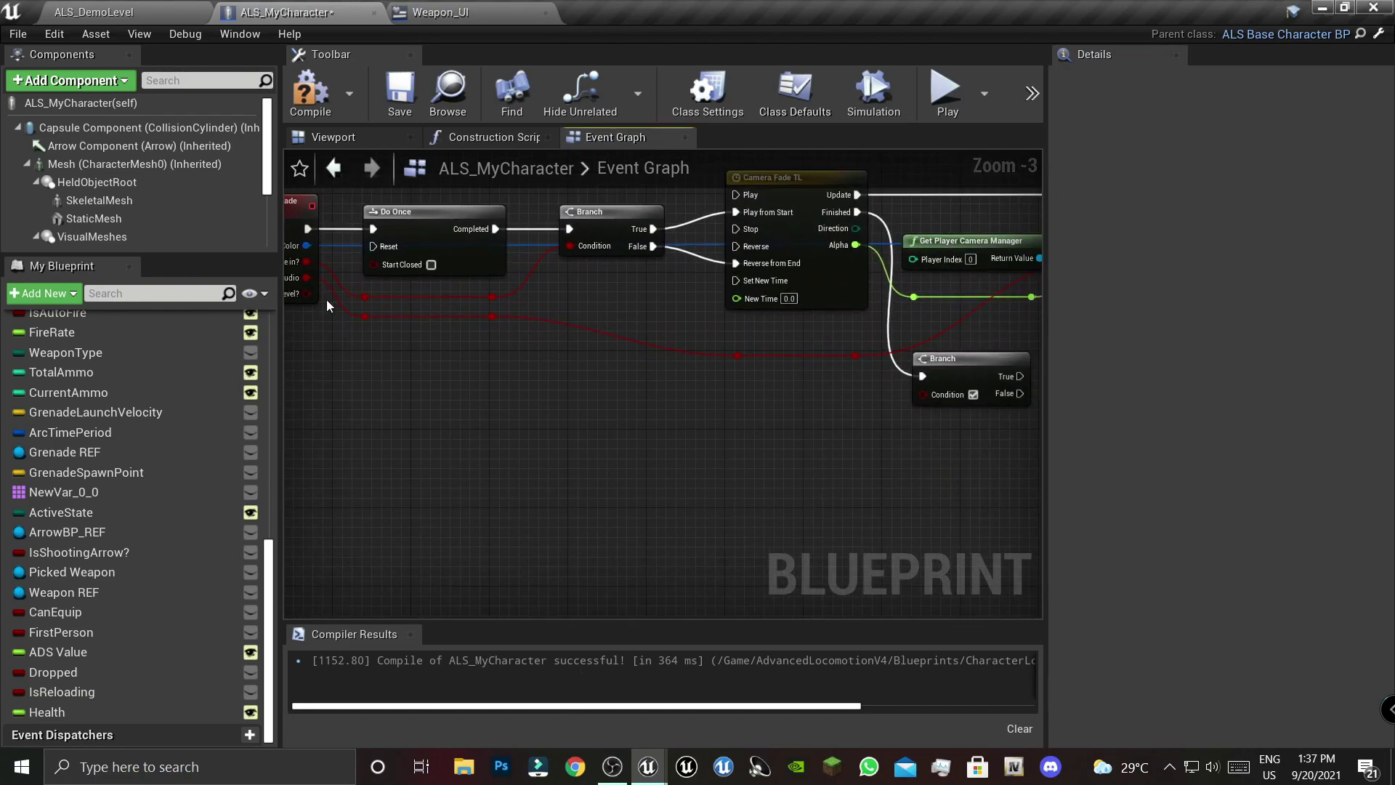
pyautogui.moveTo(308, 294); pyautogui.dragTo(932, 395)
pyautogui.scroll(3, 931, 398)
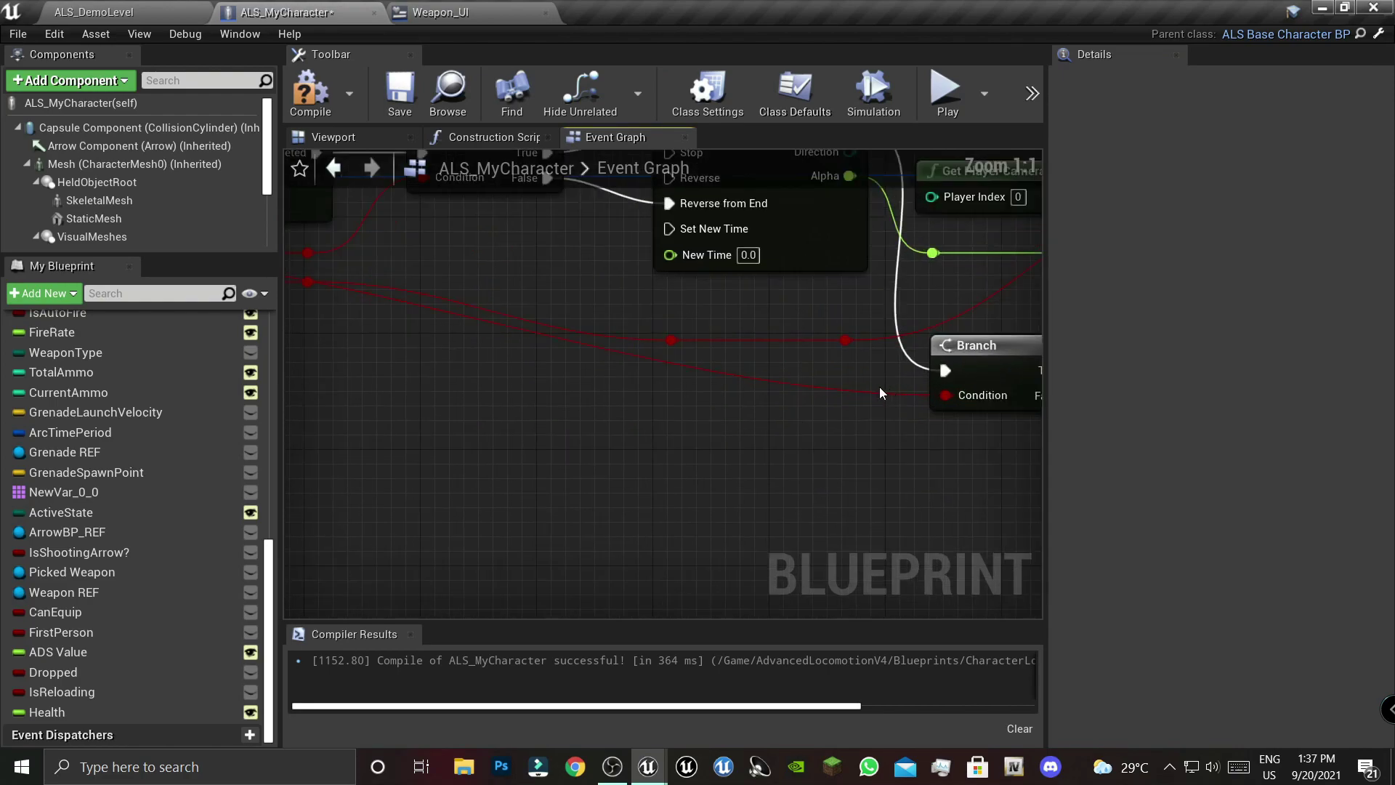
# - Add reroute points on the Condition wire and the lower red wire
pyautogui.doubleClick(869, 394)
pyautogui.moveTo(832, 473); pyautogui.dragTo(654, 531, button='right')
pyautogui.moveTo(654, 531); pyautogui.dragTo(856, 454)
pyautogui.click(603, 503)
pyautogui.moveTo(619, 477); pyautogui.dragTo(672, 477, button='right')
pyautogui.doubleClick(664, 455)
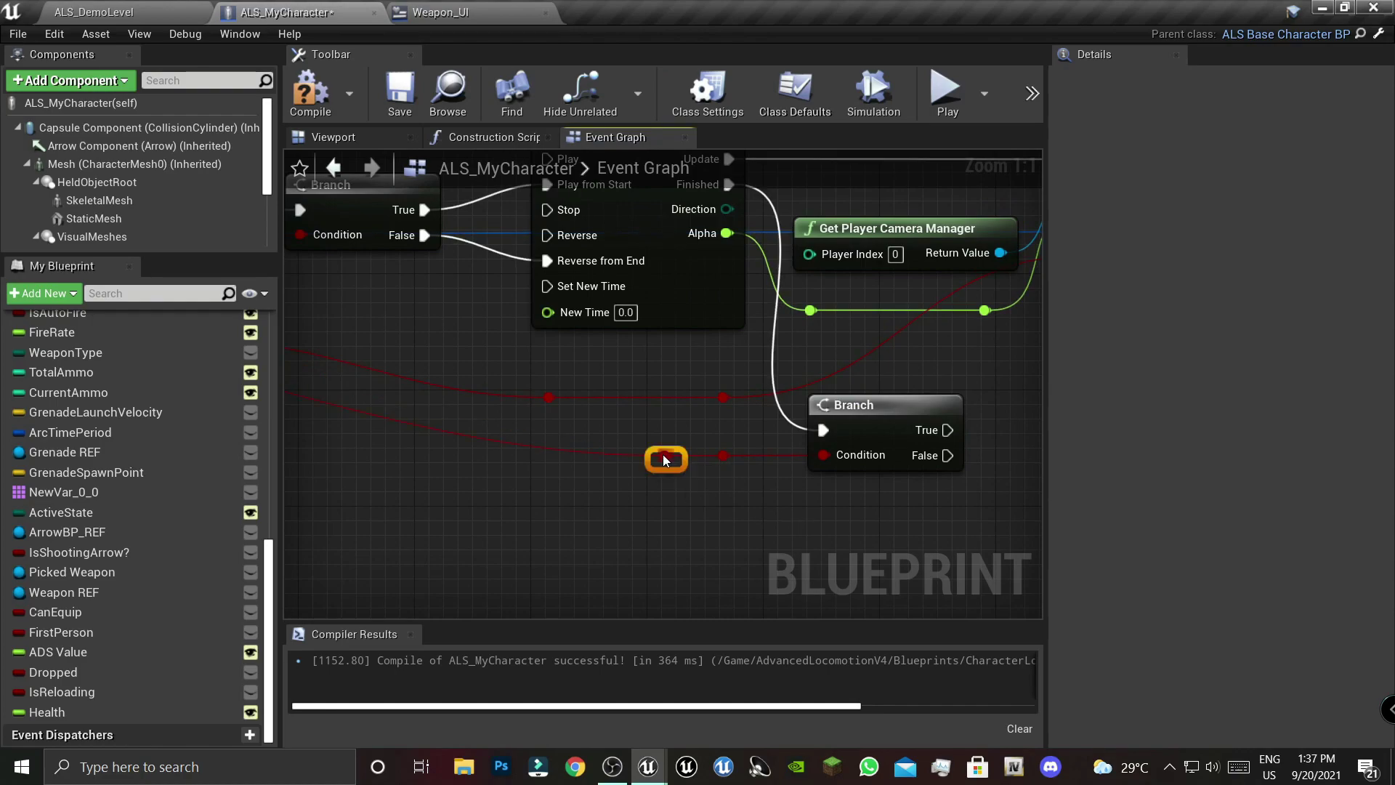
pyautogui.click(566, 500)
# - Add two more reroute bends on the lower red wire near the StartCameraFade event
pyautogui.moveTo(566, 499); pyautogui.dragTo(776, 511, button='right')
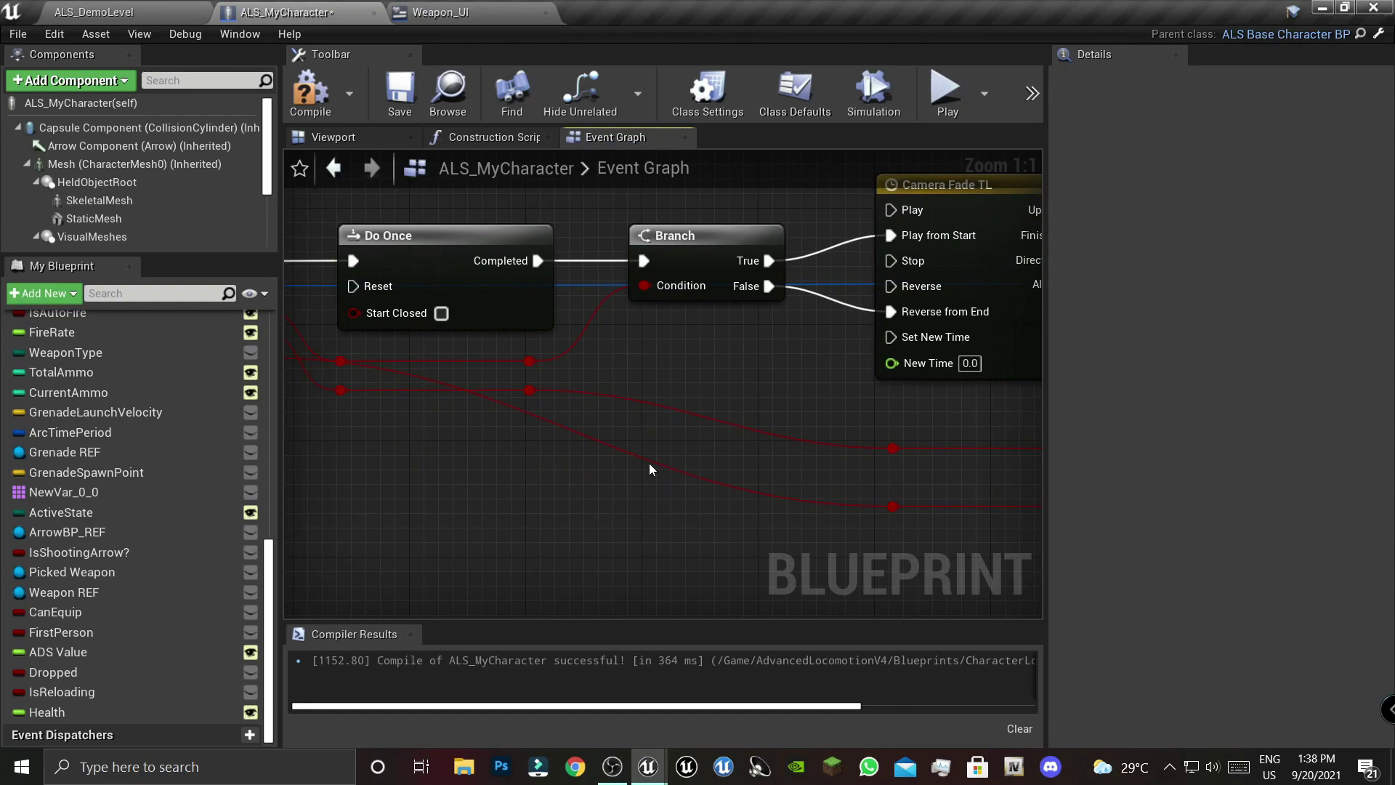
pyautogui.moveTo(648, 467); pyautogui.dragTo(830, 499, button='right')
pyautogui.doubleClick(821, 491)
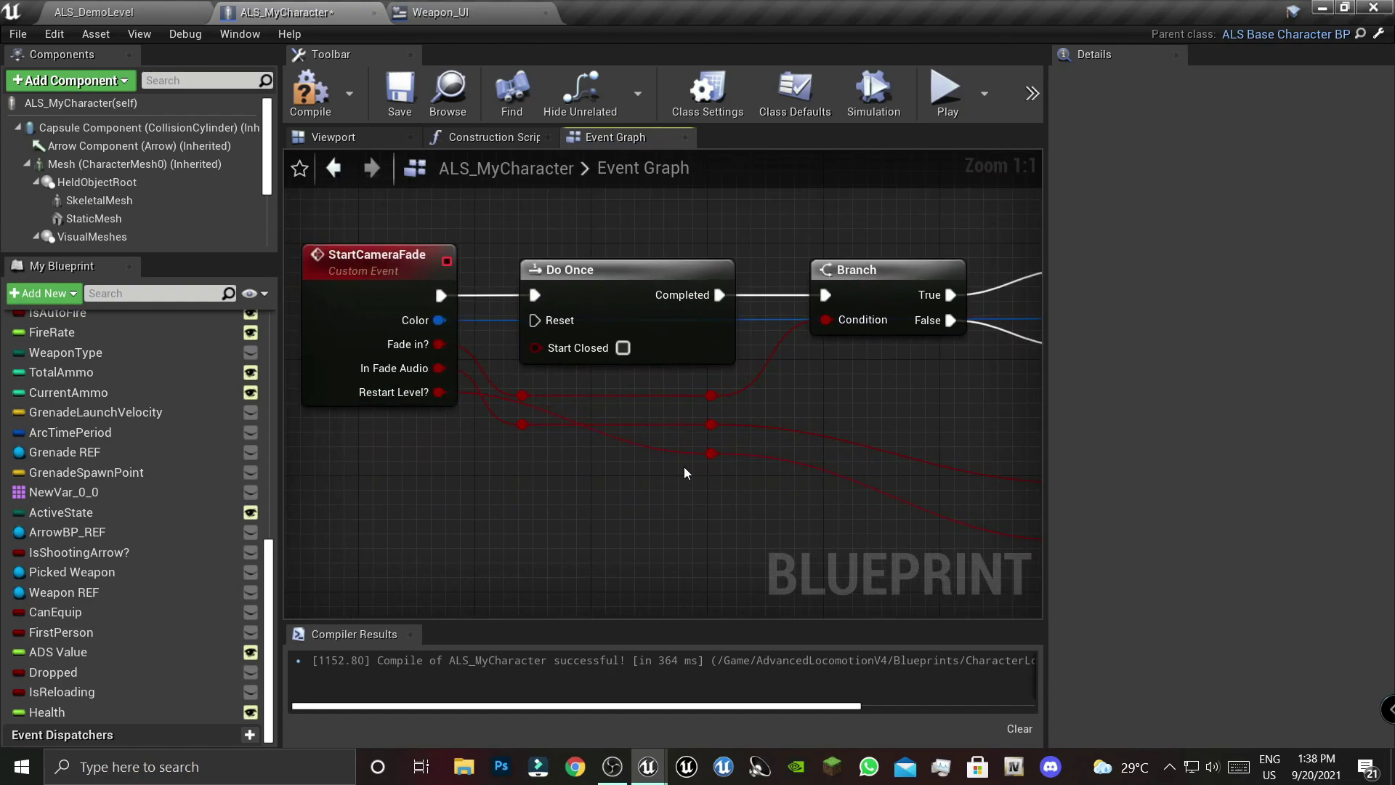
pyautogui.doubleClick(656, 447)
pyautogui.scroll(-3, 555, 486)
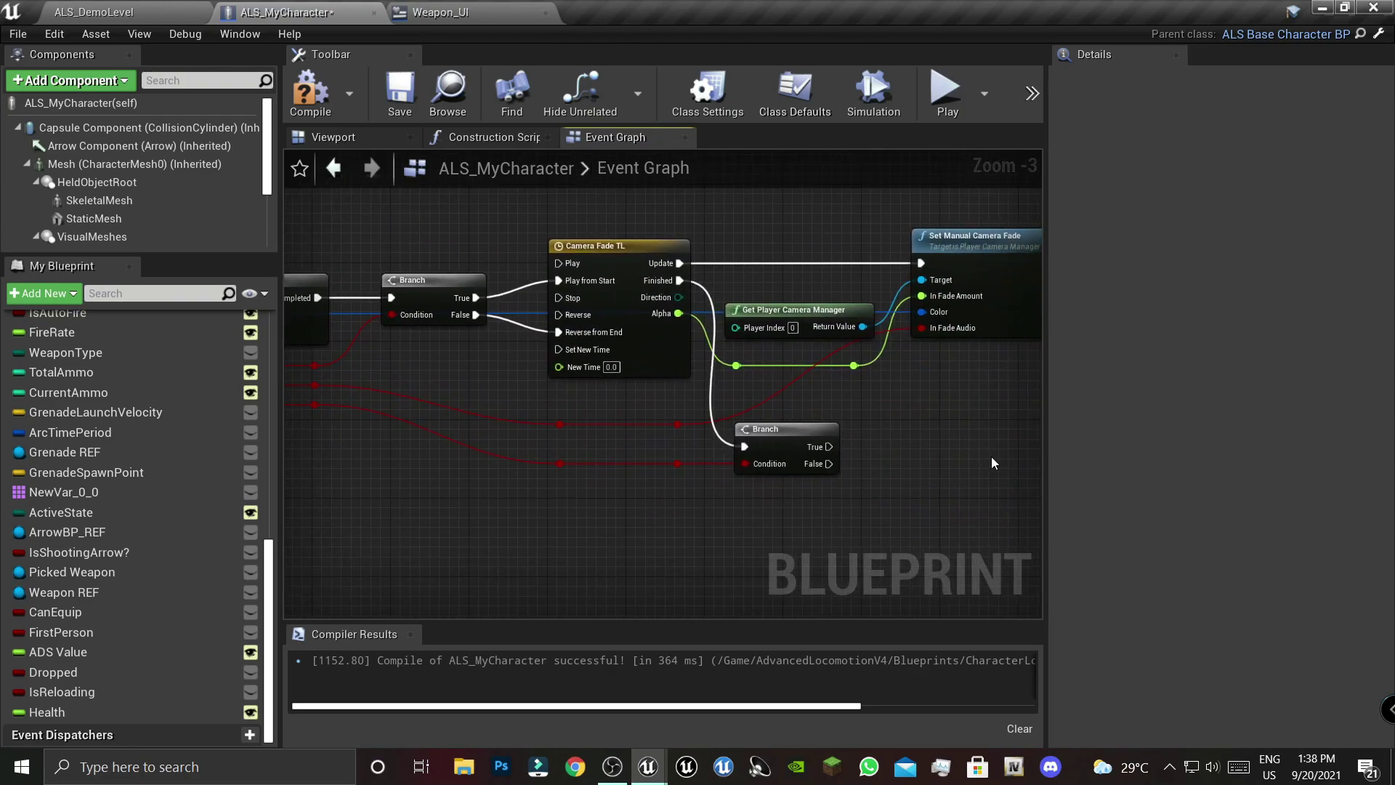
pyautogui.scroll(1, 986, 463)
pyautogui.scroll(2, 728, 506)
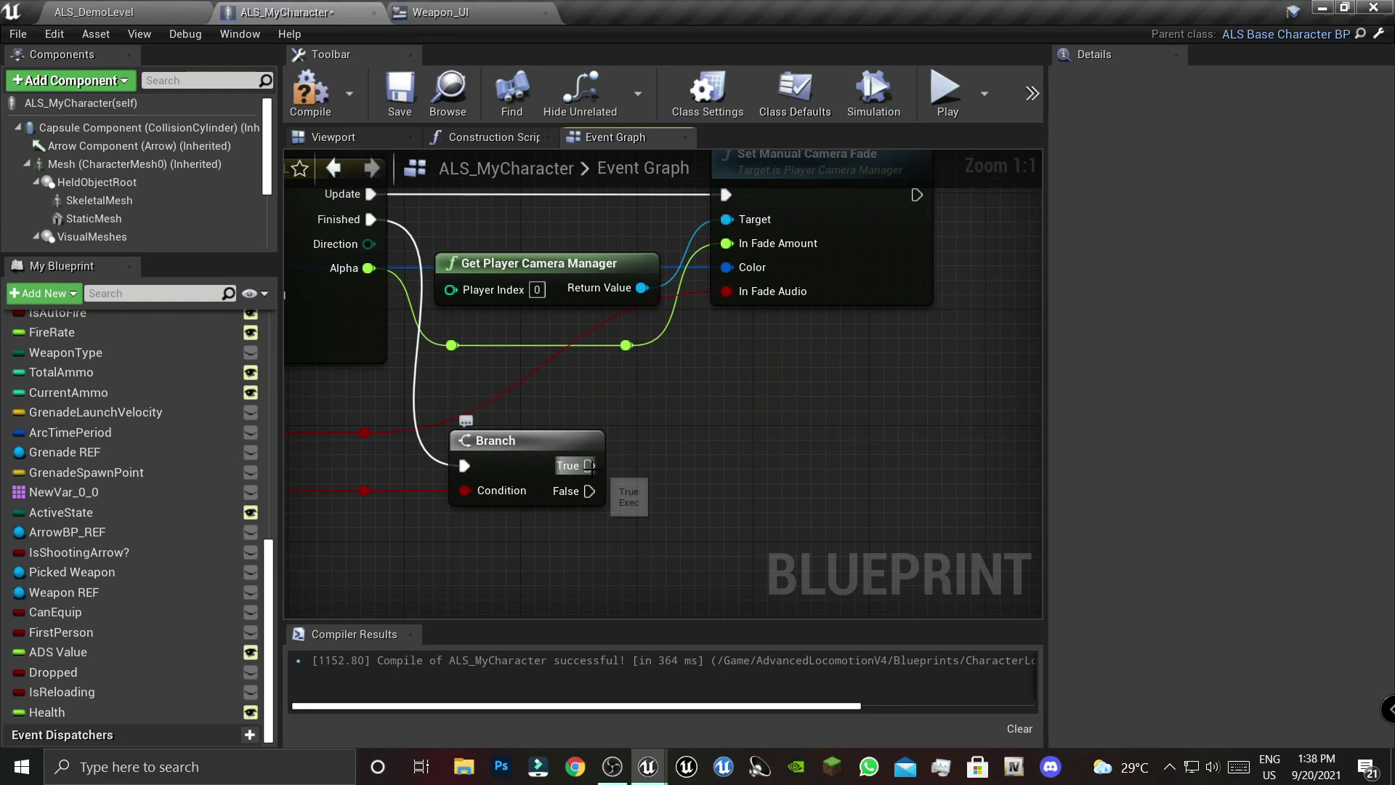
pyautogui.moveTo(590, 465); pyautogui.dragTo(667, 469)
# - Add a Get Current Level Name node from the second Branch's True output
pyautogui.write('get')
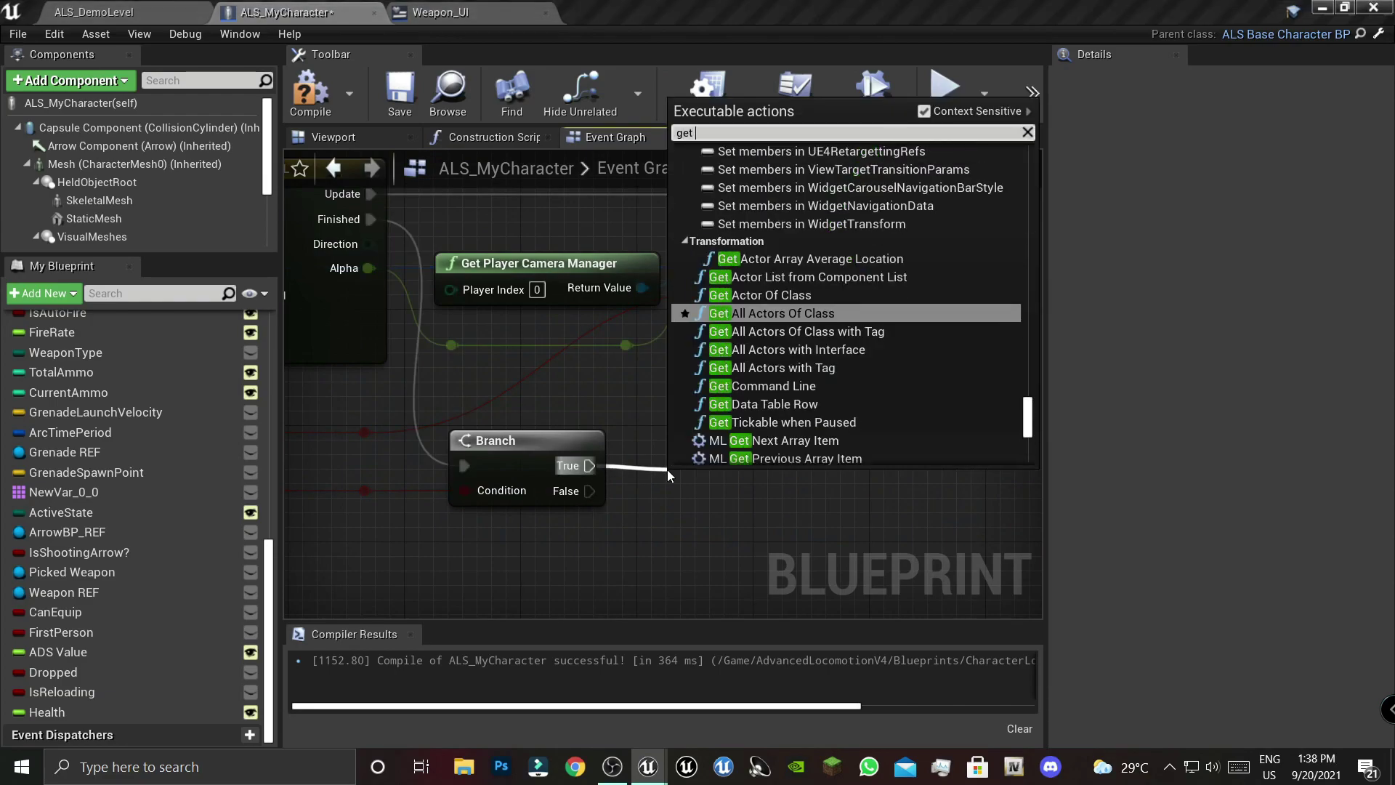
pyautogui.write(' curre')
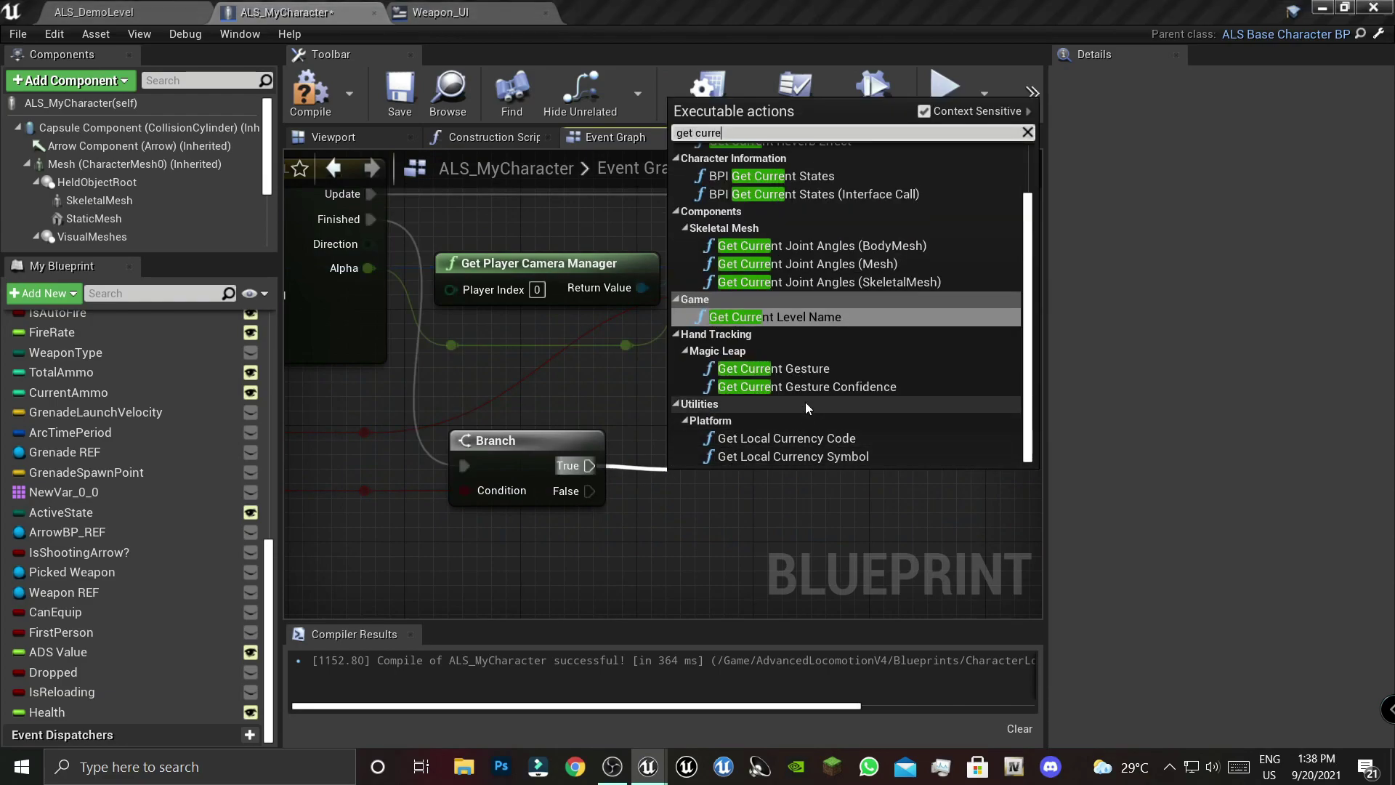
pyautogui.click(802, 316)
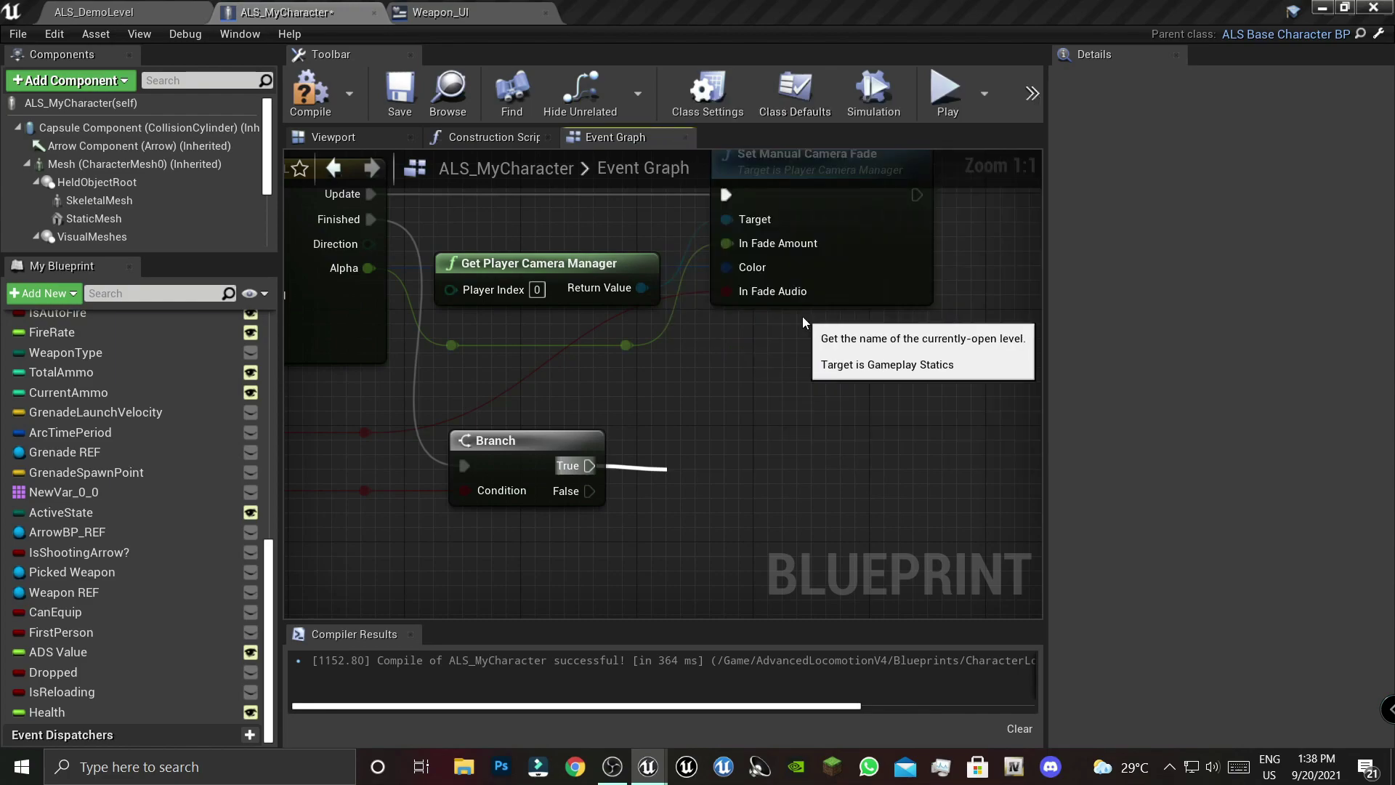
pyautogui.moveTo(759, 516); pyautogui.dragTo(735, 483)
pyautogui.keyDown('shift'); pyautogui.moveTo(506, 408); pyautogui.dragTo(570, 520); pyautogui.keyUp('shift')
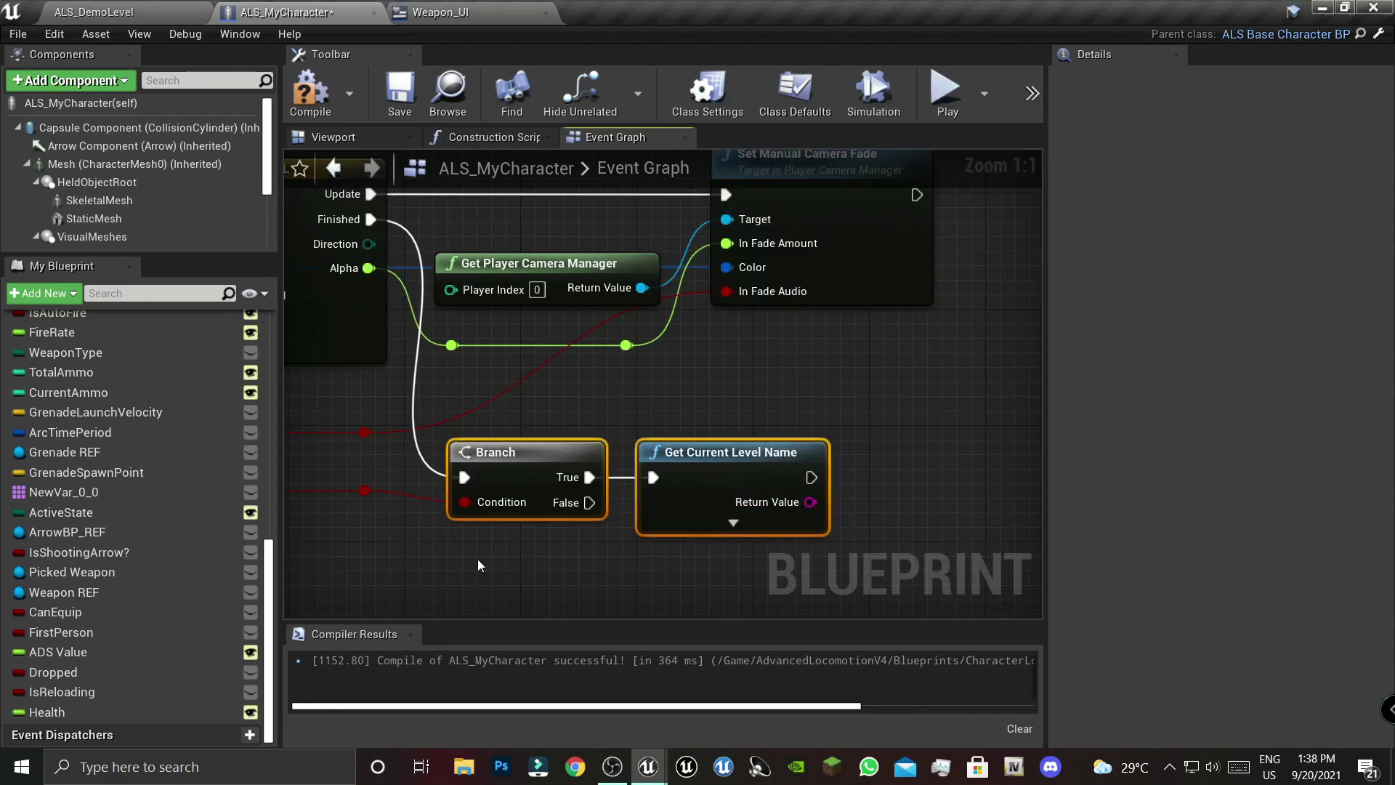
pyautogui.scroll(-3, 425, 570)
pyautogui.moveTo(515, 549); pyautogui.dragTo(927, 482)
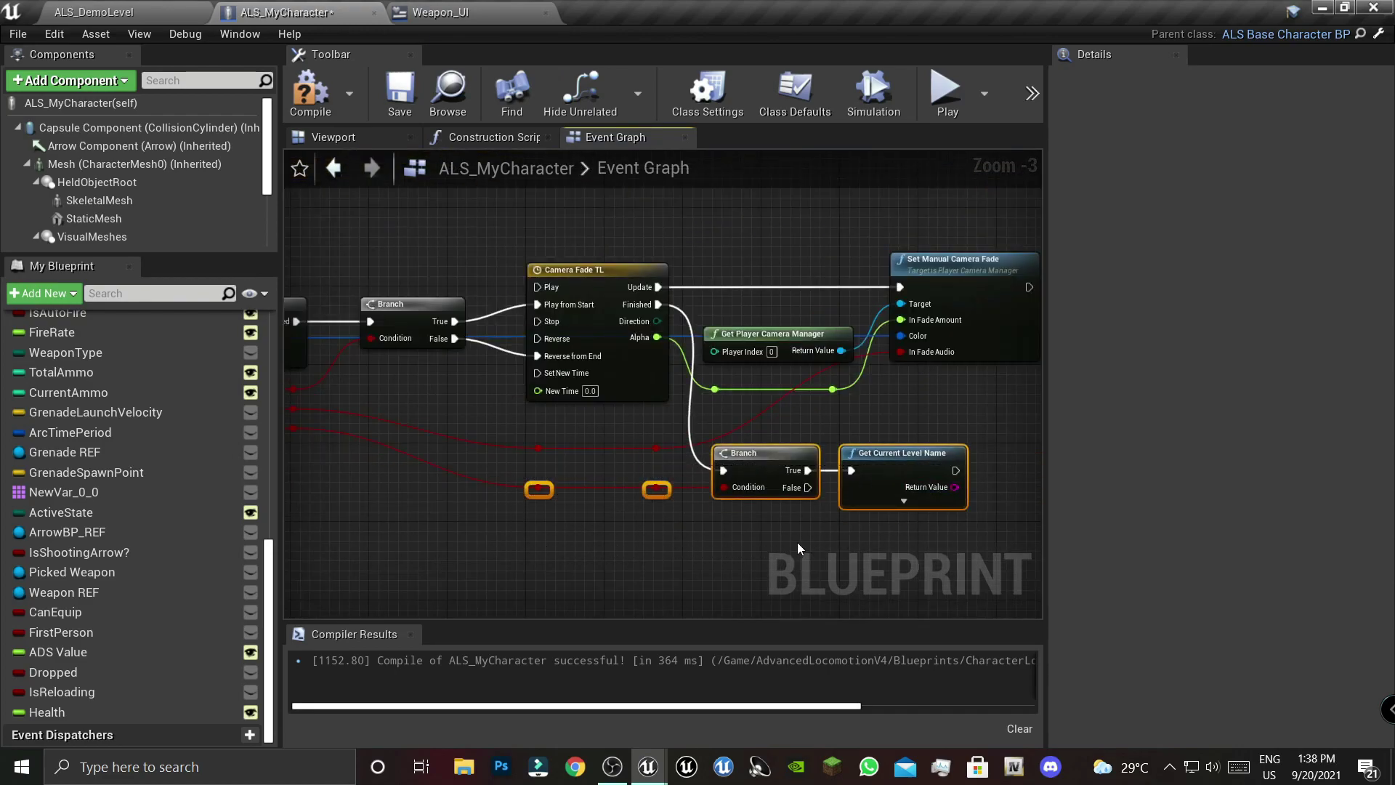
pyautogui.scroll(3, 850, 513)
pyautogui.moveTo(850, 513); pyautogui.dragTo(564, 485, button='right')
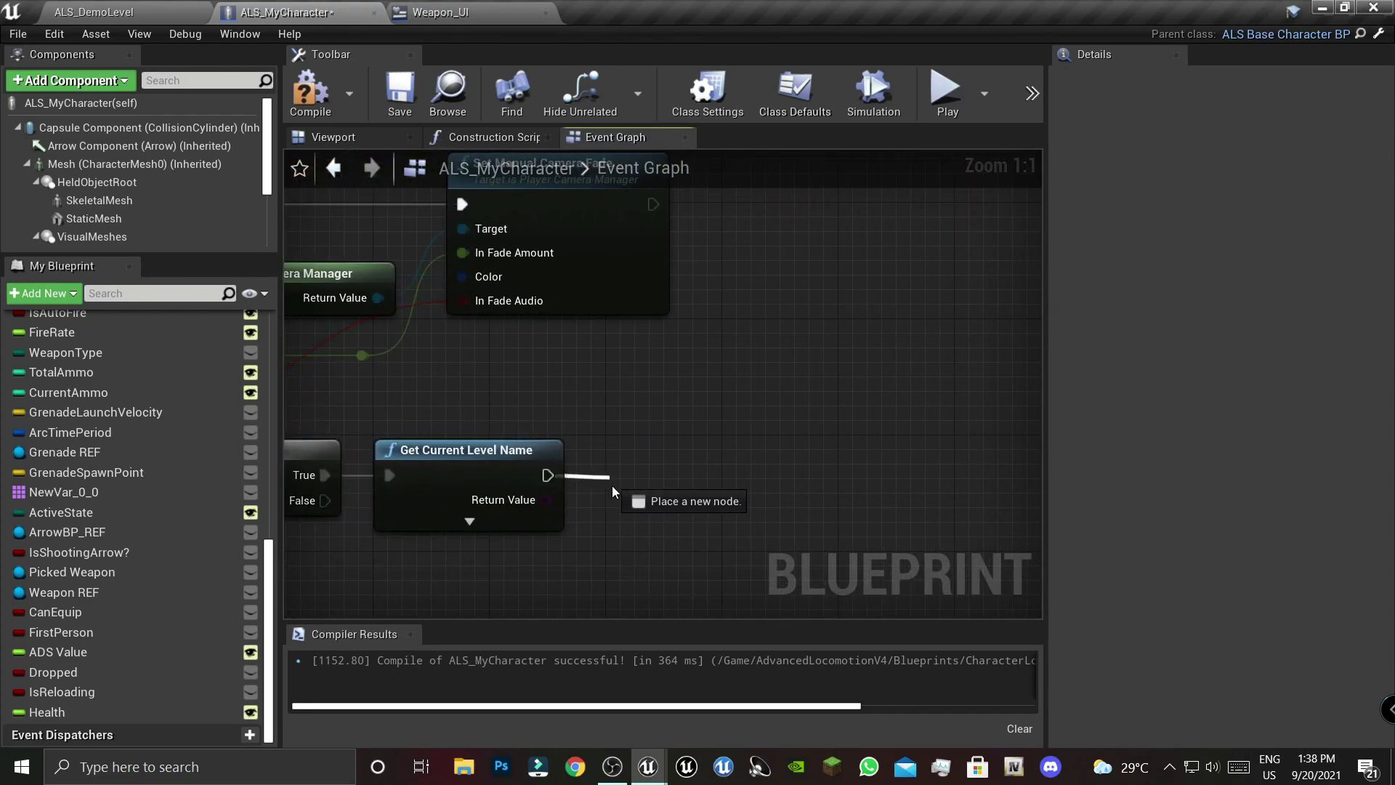
# - Add Open Level (by Name) and feed the current level name into its Level Name
pyautogui.moveTo(548, 475); pyautogui.dragTo(612, 486)
pyautogui.write('open')
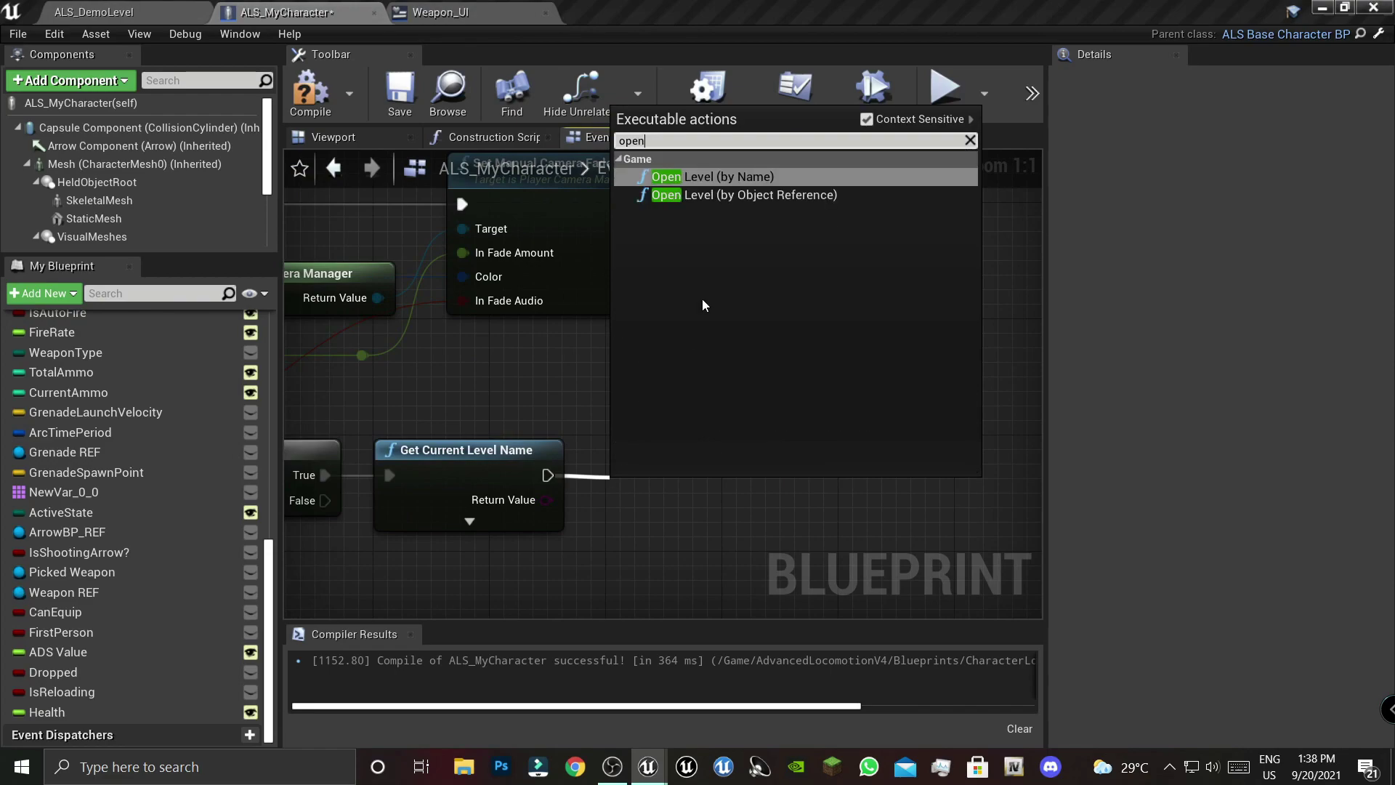
pyautogui.click(730, 175)
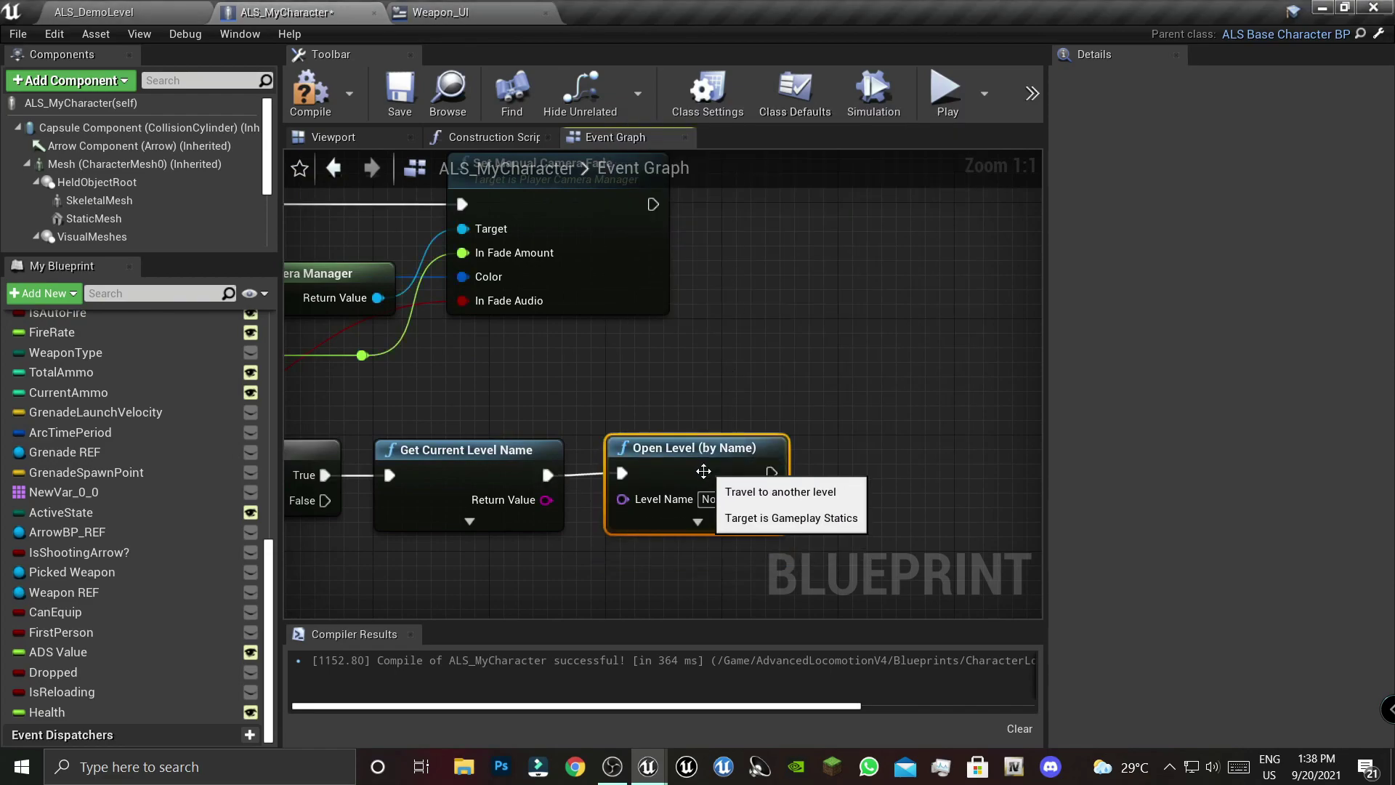
pyautogui.moveTo(546, 500)
pyautogui.mouseDown()
pyautogui.moveTo(646, 521)
pyautogui.moveTo(804, 488)
pyautogui.mouseUp()
pyautogui.moveTo(559, 471); pyautogui.dragTo(661, 514)
pyautogui.click(827, 474)
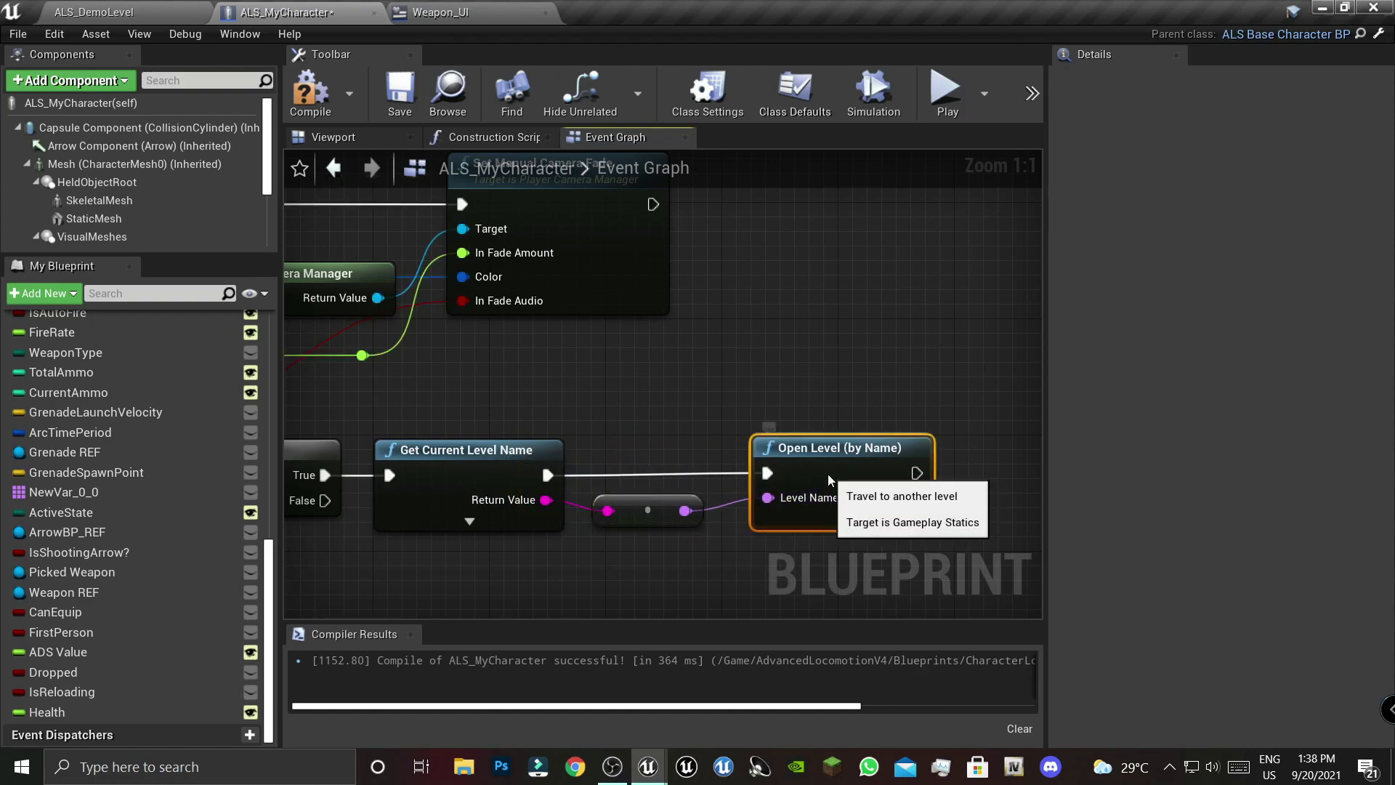
pyautogui.moveTo(827, 474); pyautogui.dragTo(810, 473)
# - Select the finished level-restart chain to check its layout
pyautogui.scroll(-4, 618, 512)
pyautogui.moveTo(545, 502); pyautogui.dragTo(619, 482, button='right')
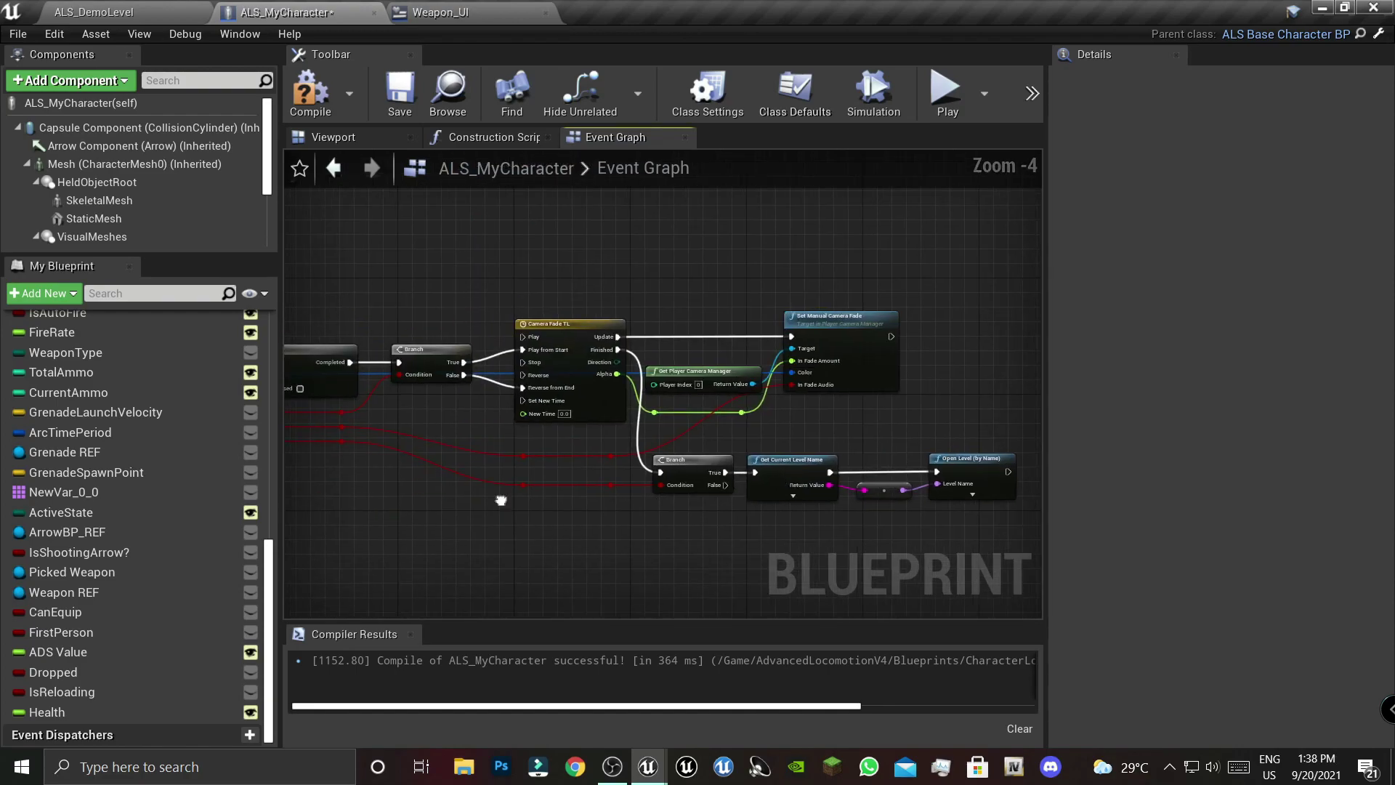
pyautogui.moveTo(323, 440); pyautogui.dragTo(870, 534)
pyautogui.click(809, 435)
pyautogui.scroll(4, 808, 434)
pyautogui.scroll(-3, 783, 427)
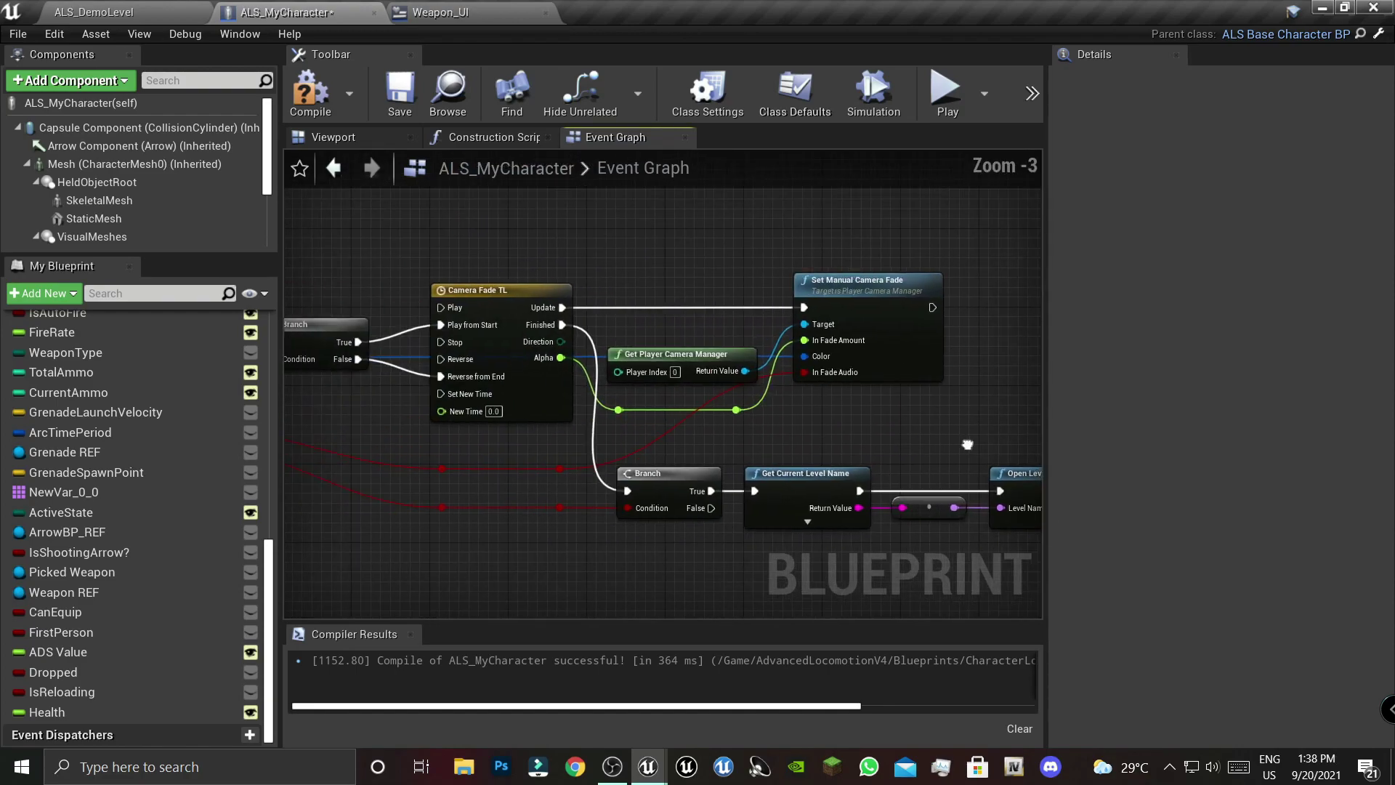
pyautogui.moveTo(576, 472); pyautogui.dragTo(722, 476, button='right')
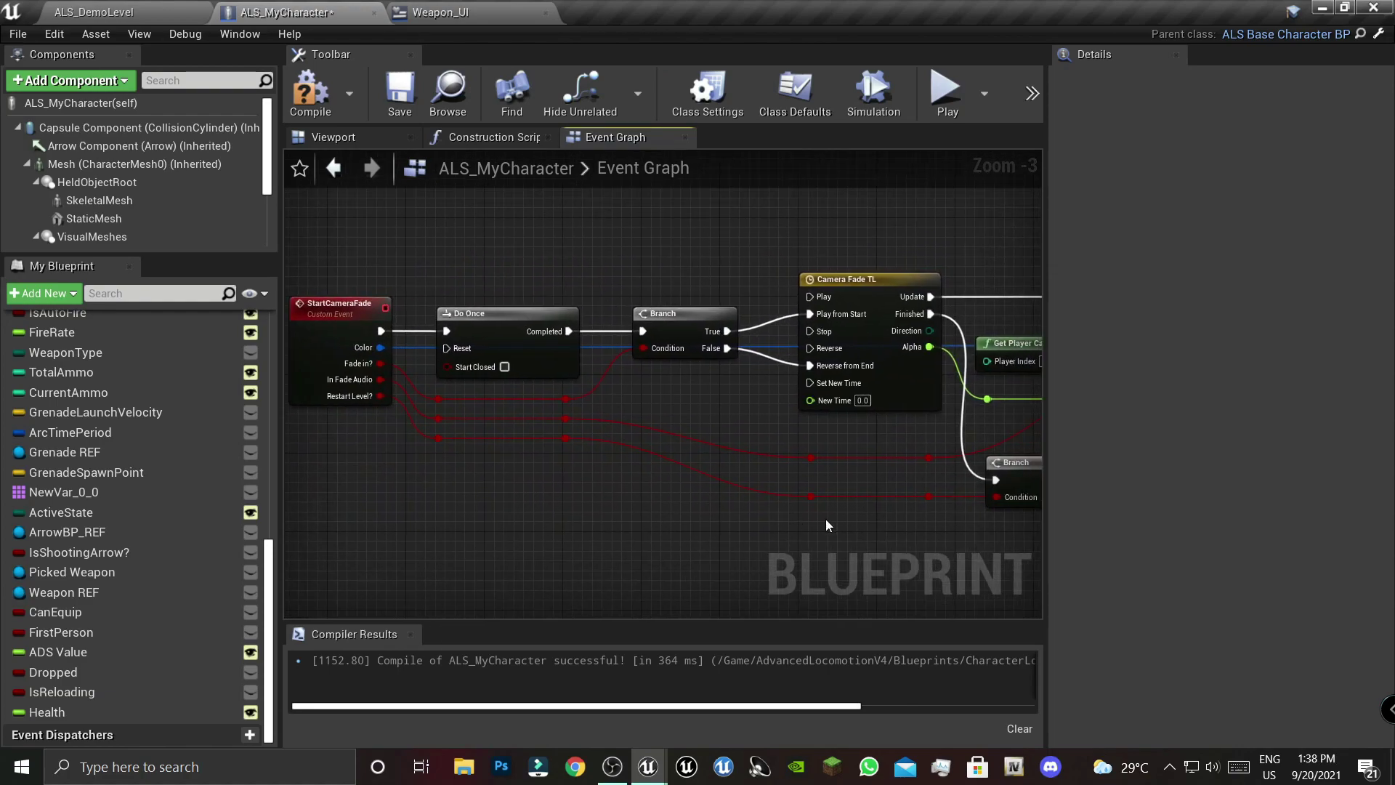
# - Compile and save the character blueprint
pyautogui.moveTo(826, 519); pyautogui.dragTo(559, 512, button='right')
pyautogui.click(310, 91)
pyautogui.click(400, 90)
# - Add a Start Camera Fade call after the 0.4 Delay's Completed output
pyautogui.scroll(-4, 512, 377)
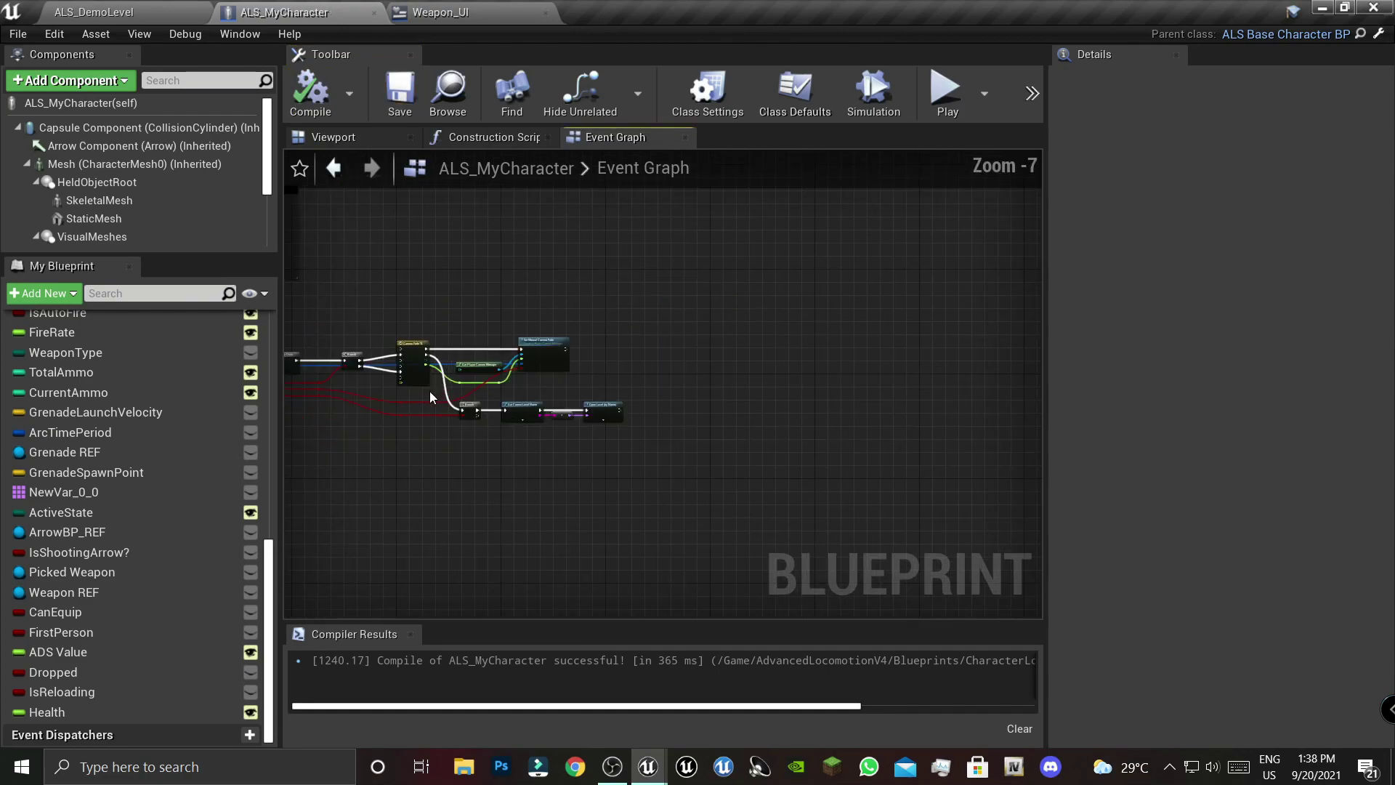
pyautogui.moveTo(431, 396); pyautogui.dragTo(606, 401, button='right')
pyautogui.moveTo(481, 385); pyautogui.dragTo(564, 423, button='right')
pyautogui.scroll(5, 574, 370)
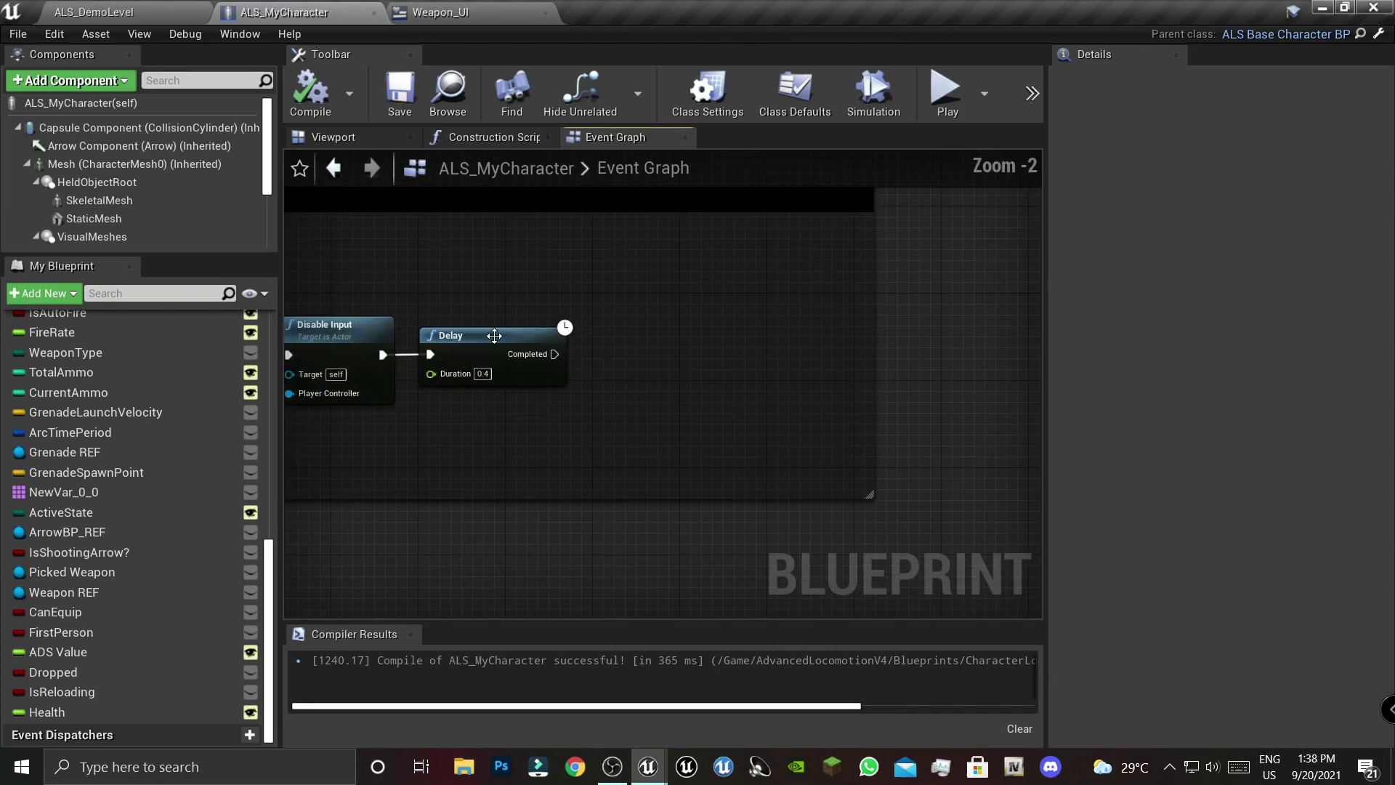
pyautogui.scroll(2, 574, 371)
pyautogui.moveTo(560, 354); pyautogui.dragTo(642, 362)
pyautogui.write('fade')
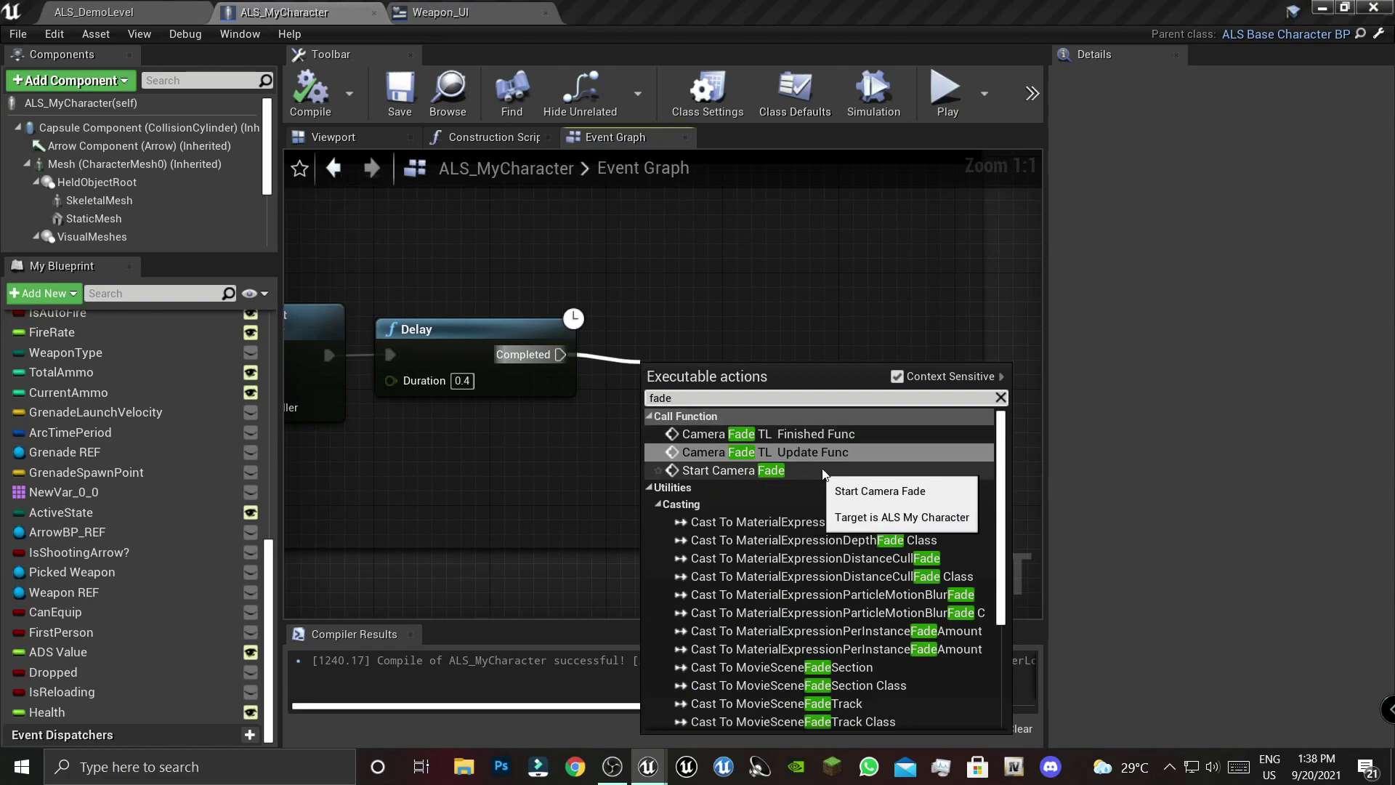
pyautogui.click(750, 470)
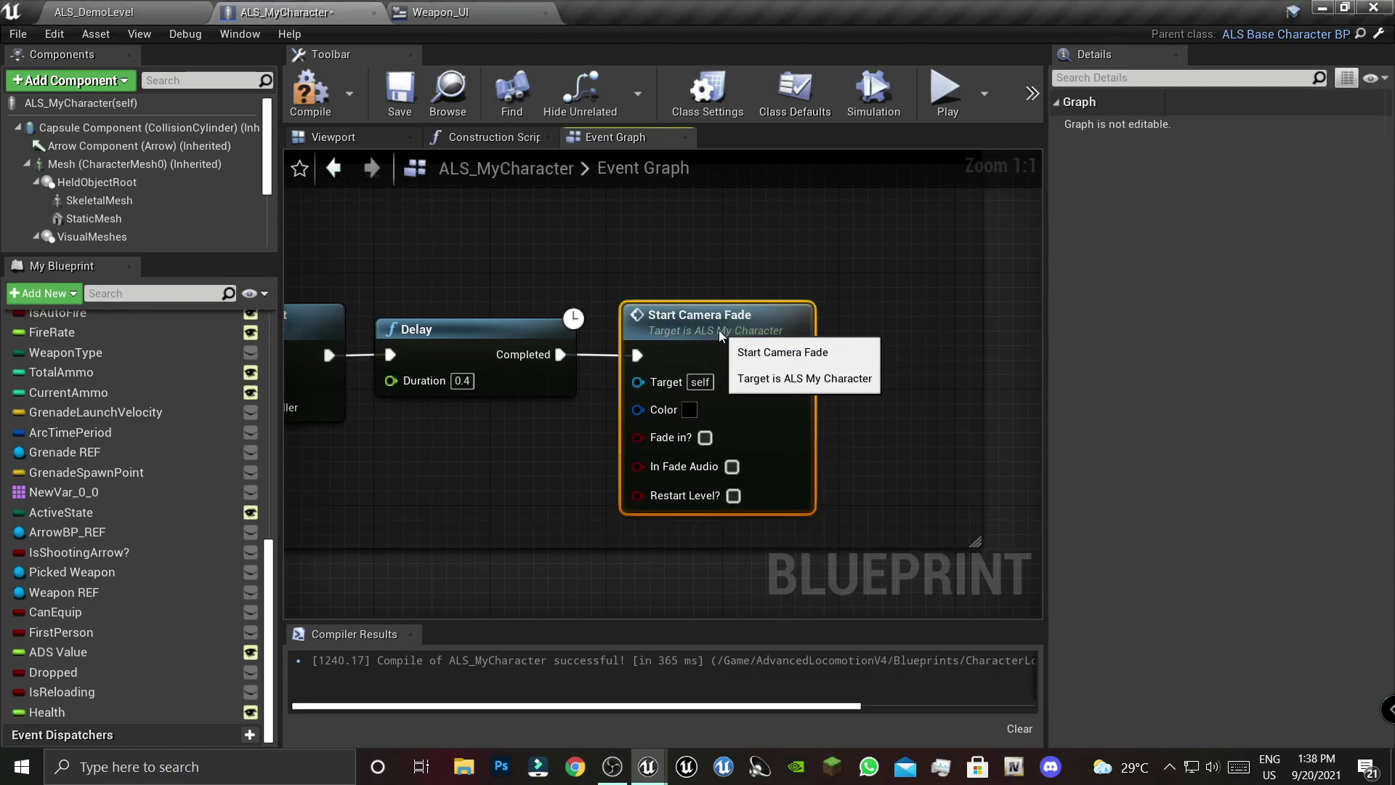
# - Move the StartCameraFade event, Do Once and reroute points further left
pyautogui.scroll(-5, 776, 518)
pyautogui.moveTo(776, 518); pyautogui.dragTo(688, 394, button='right')
pyautogui.scroll(3, 688, 395)
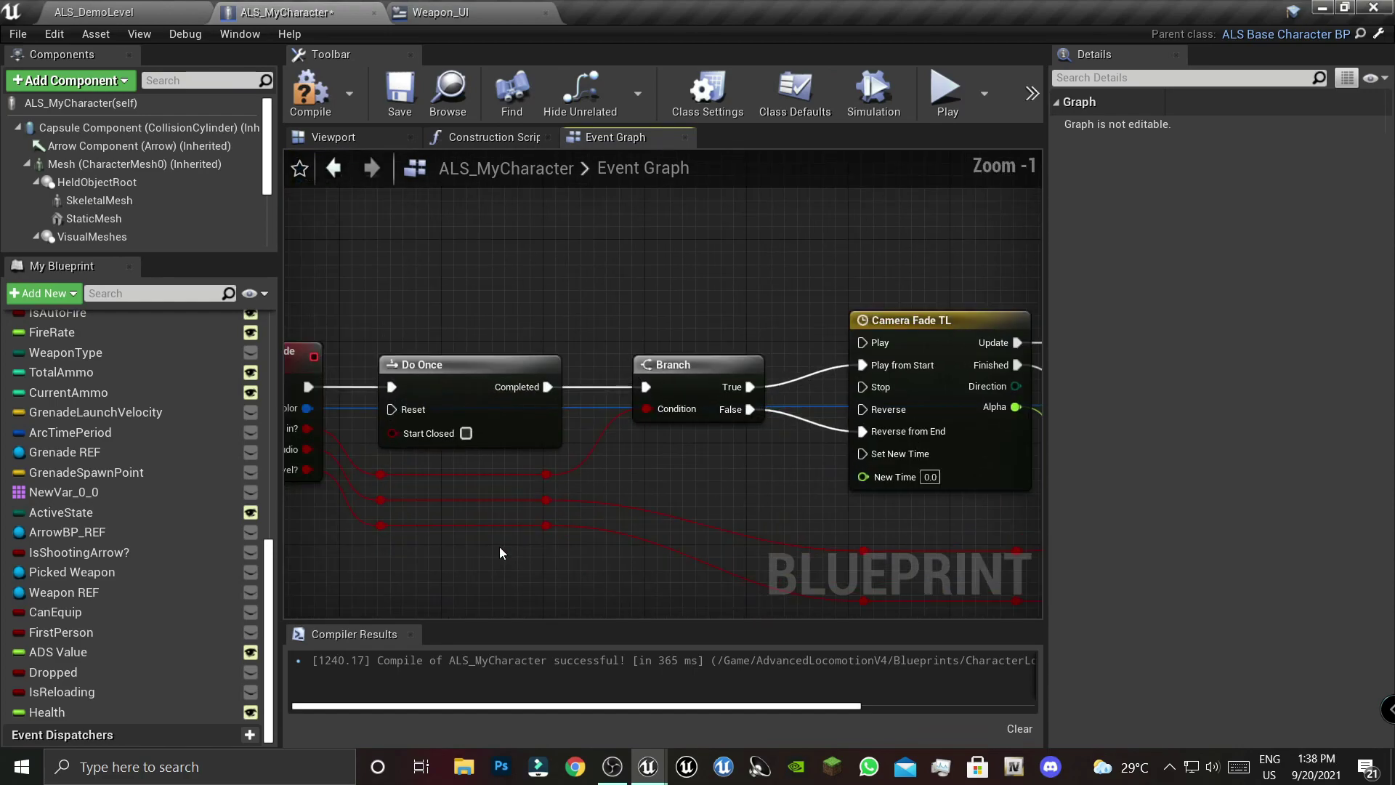
pyautogui.moveTo(427, 533); pyautogui.dragTo(783, 472, button='right')
pyautogui.moveTo(404, 284); pyautogui.dragTo(848, 524)
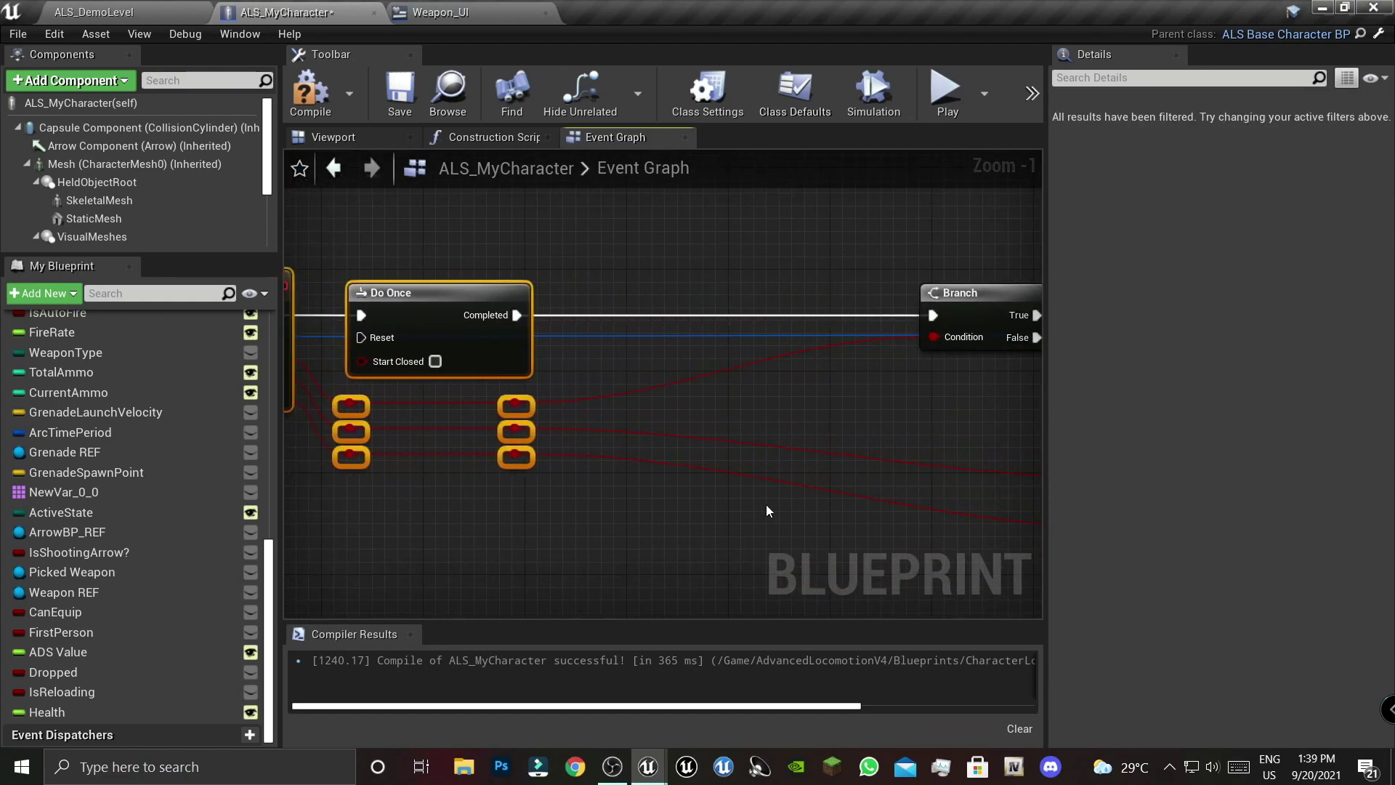
pyautogui.moveTo(837, 505); pyautogui.dragTo(594, 415)
pyautogui.scroll(-3, 595, 414)
pyautogui.scroll(4, 436, 424)
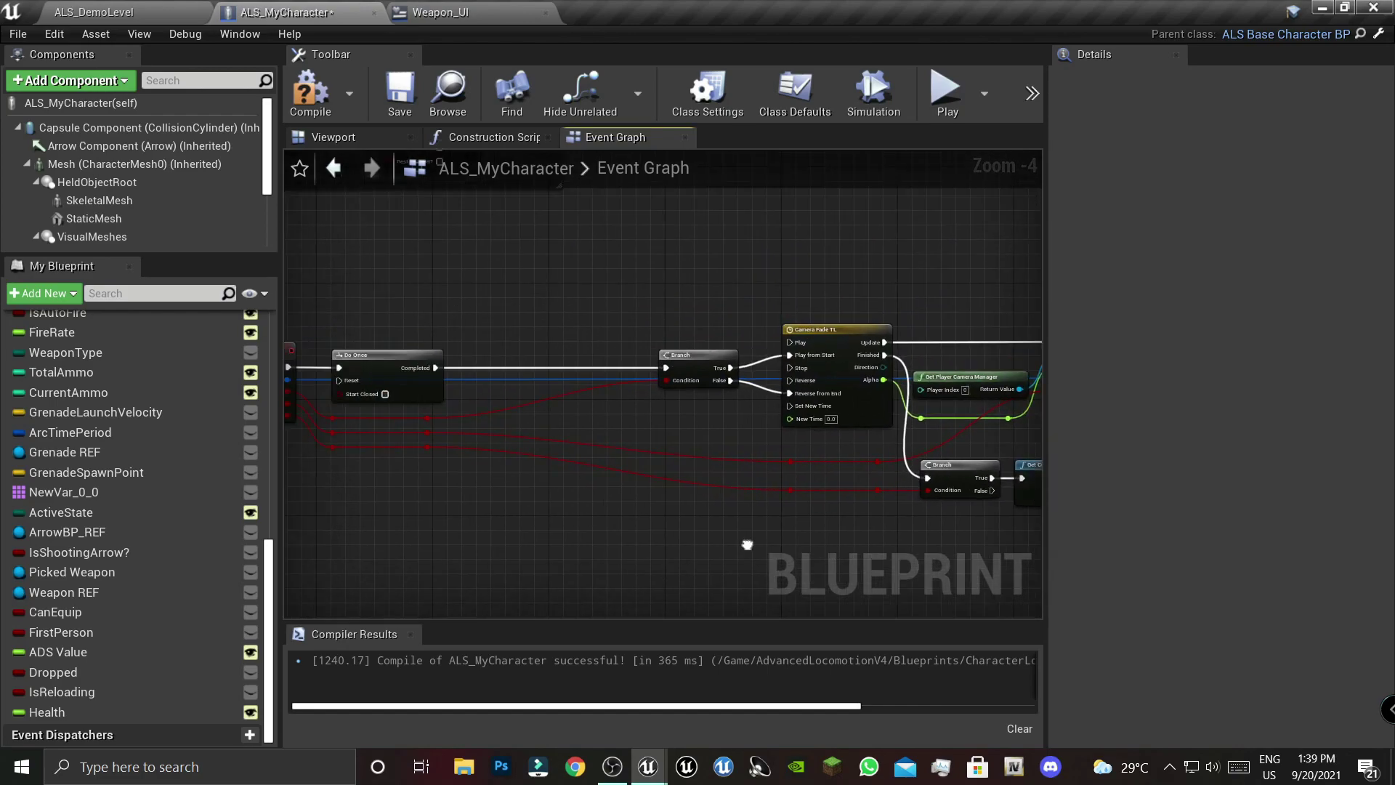
pyautogui.moveTo(539, 389); pyautogui.dragTo(655, 364, button='right')
pyautogui.scroll(5, 210, 451)
pyautogui.scroll(5, 211, 451)
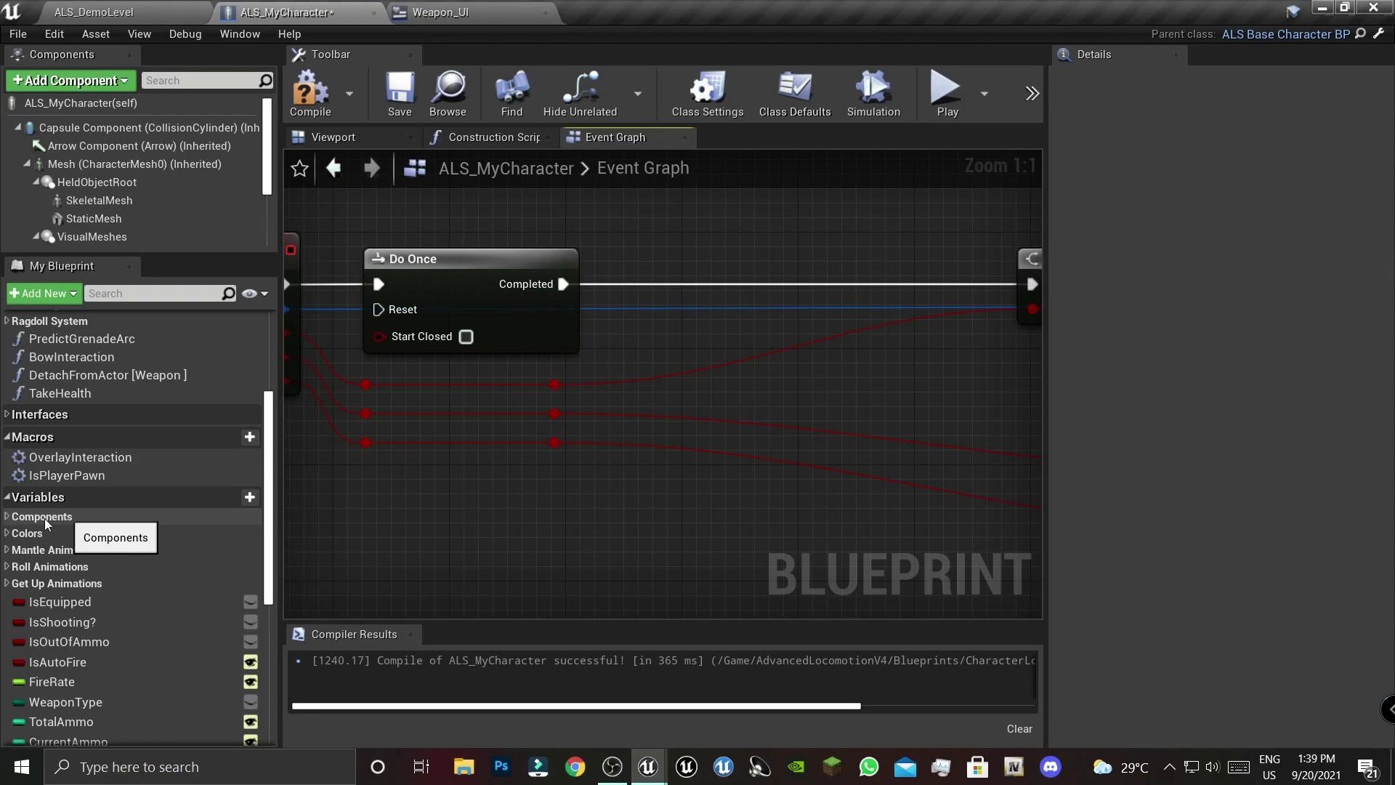
pyautogui.click(7, 516)
# - Place a Camera Fade TL getter reference in the graph
pyautogui.scroll(-1, 109, 523)
pyautogui.scroll(-1, 109, 523)
pyautogui.moveTo(807, 551)
pyautogui.mouseDown(button='right')
pyautogui.moveTo(399, 598)
pyautogui.moveTo(283, 638)
pyautogui.mouseUp(button='right')
pyautogui.click(135, 656)
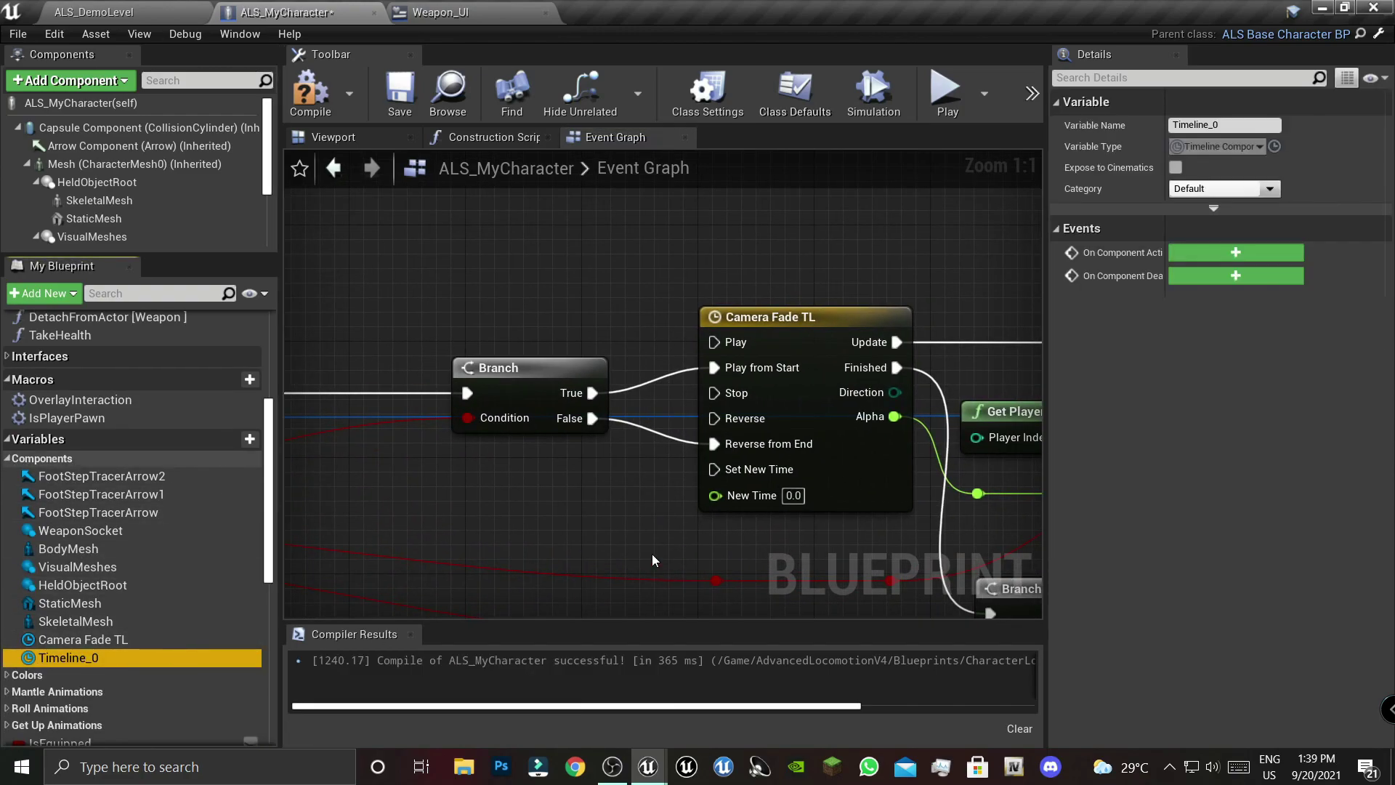
pyautogui.moveTo(652, 553); pyautogui.dragTo(582, 548, button='right')
pyautogui.click(719, 385)
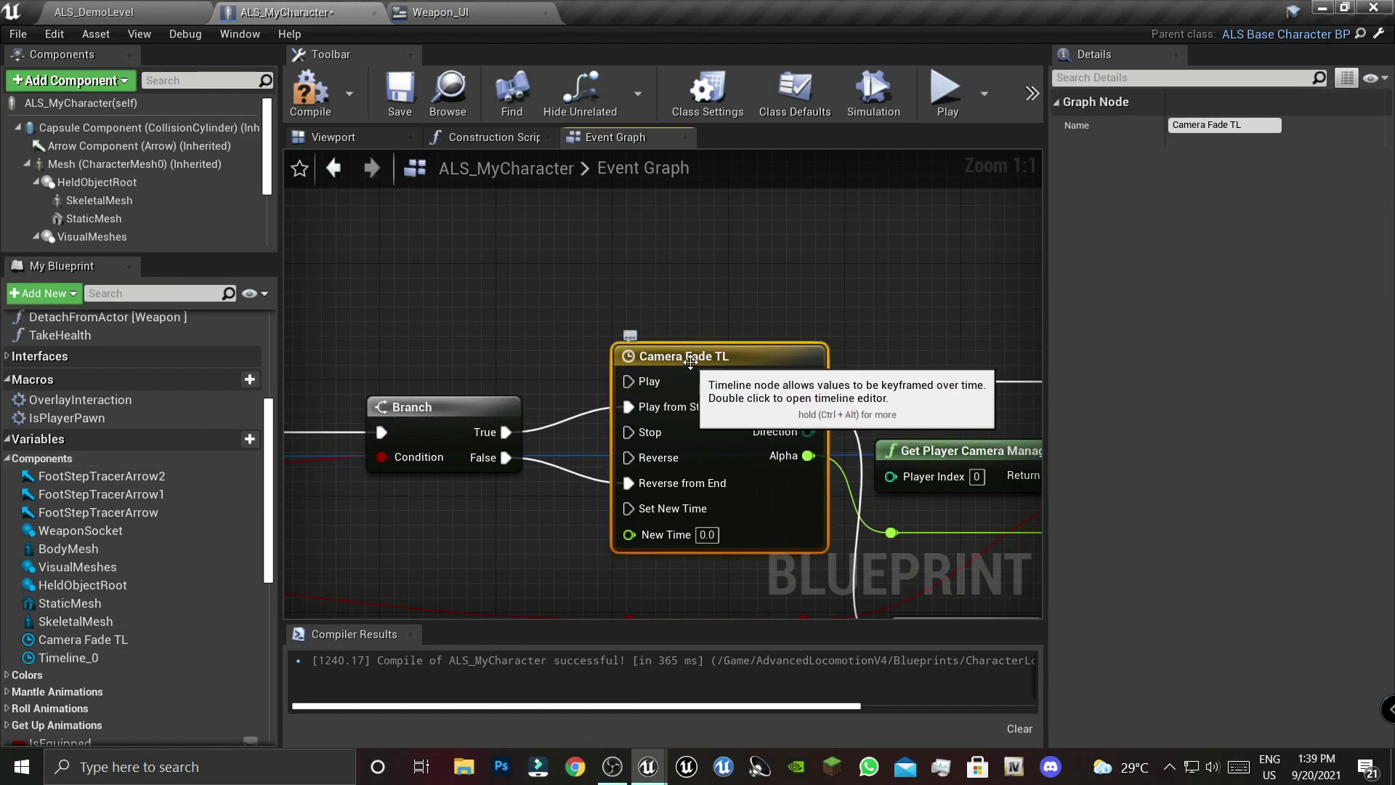
pyautogui.moveTo(88, 640); pyautogui.dragTo(387, 541)
pyautogui.click(458, 551)
pyautogui.moveTo(392, 546); pyautogui.dragTo(833, 511, button='right')
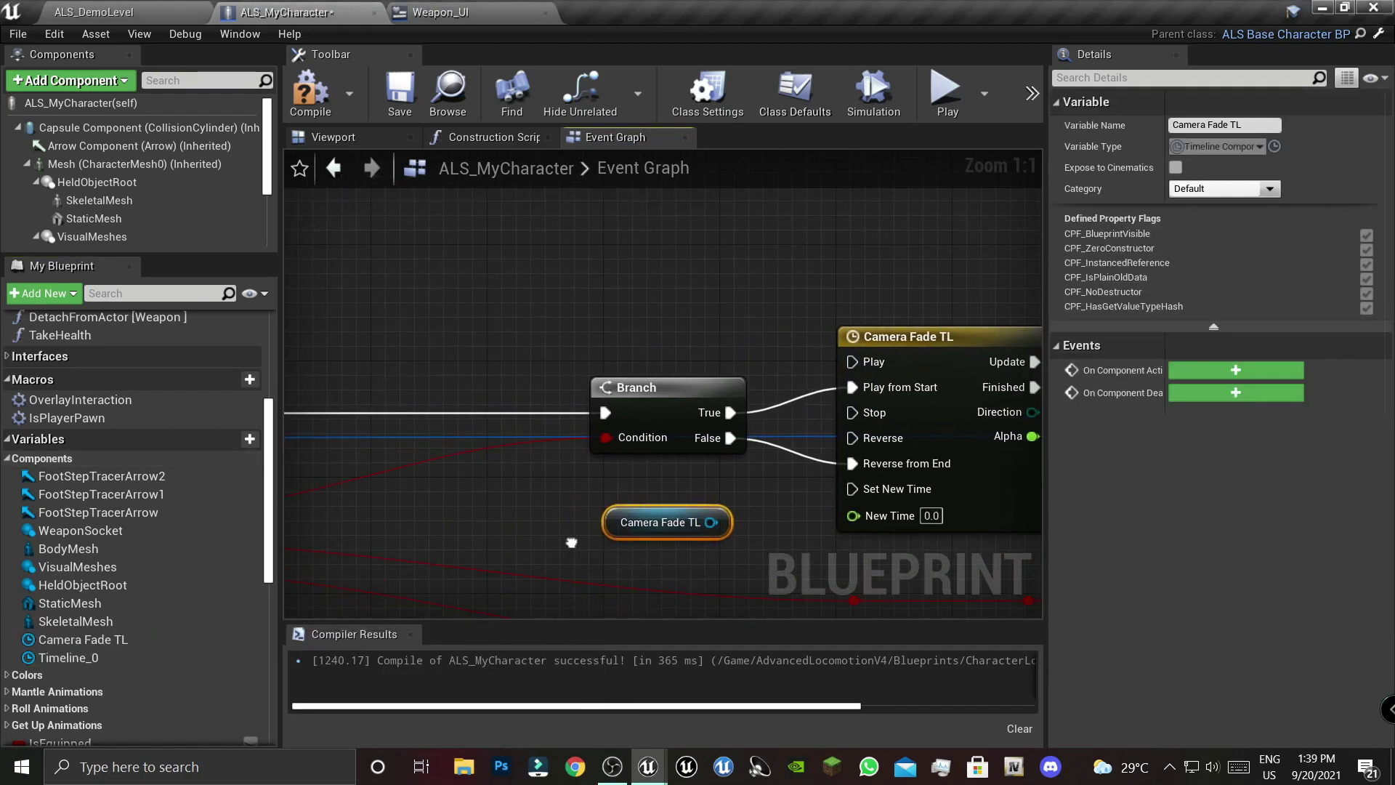
pyautogui.moveTo(832, 510); pyautogui.dragTo(484, 526)
# - Add Set Play Rate for Camera Fade TL, wired between Do Once and the Branch
pyautogui.moveTo(585, 519); pyautogui.dragTo(599, 468)
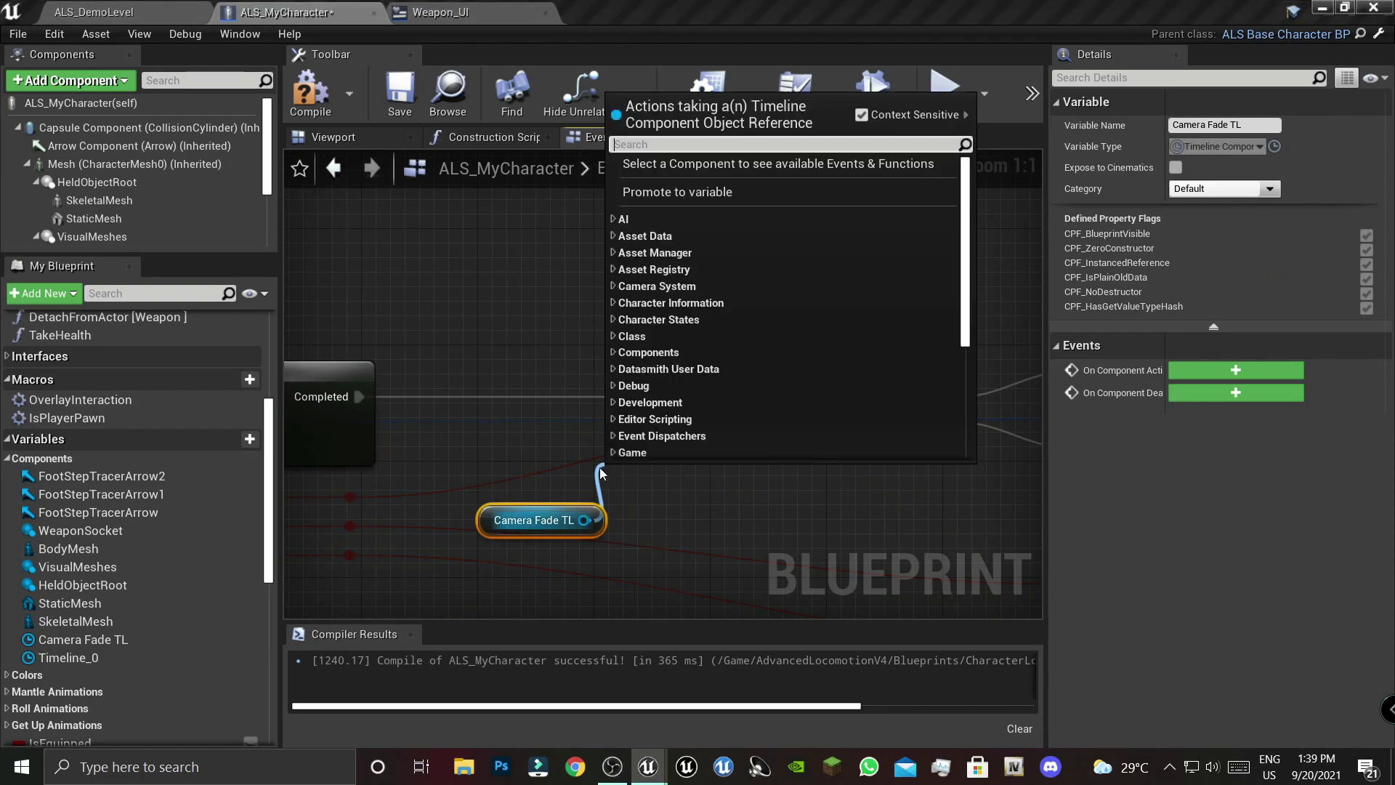
pyautogui.write('set play')
pyautogui.click(749, 196)
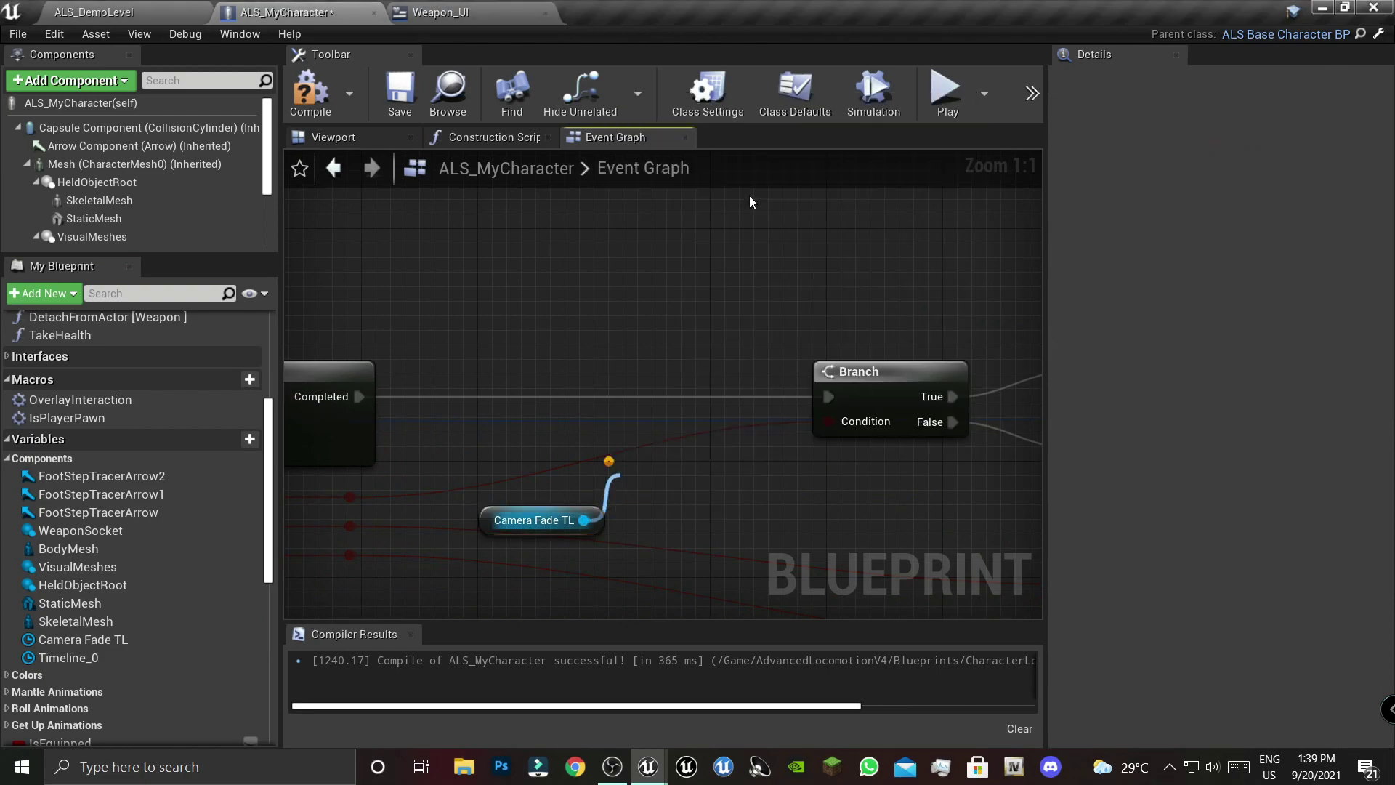
pyautogui.moveTo(584, 428); pyautogui.dragTo(423, 505)
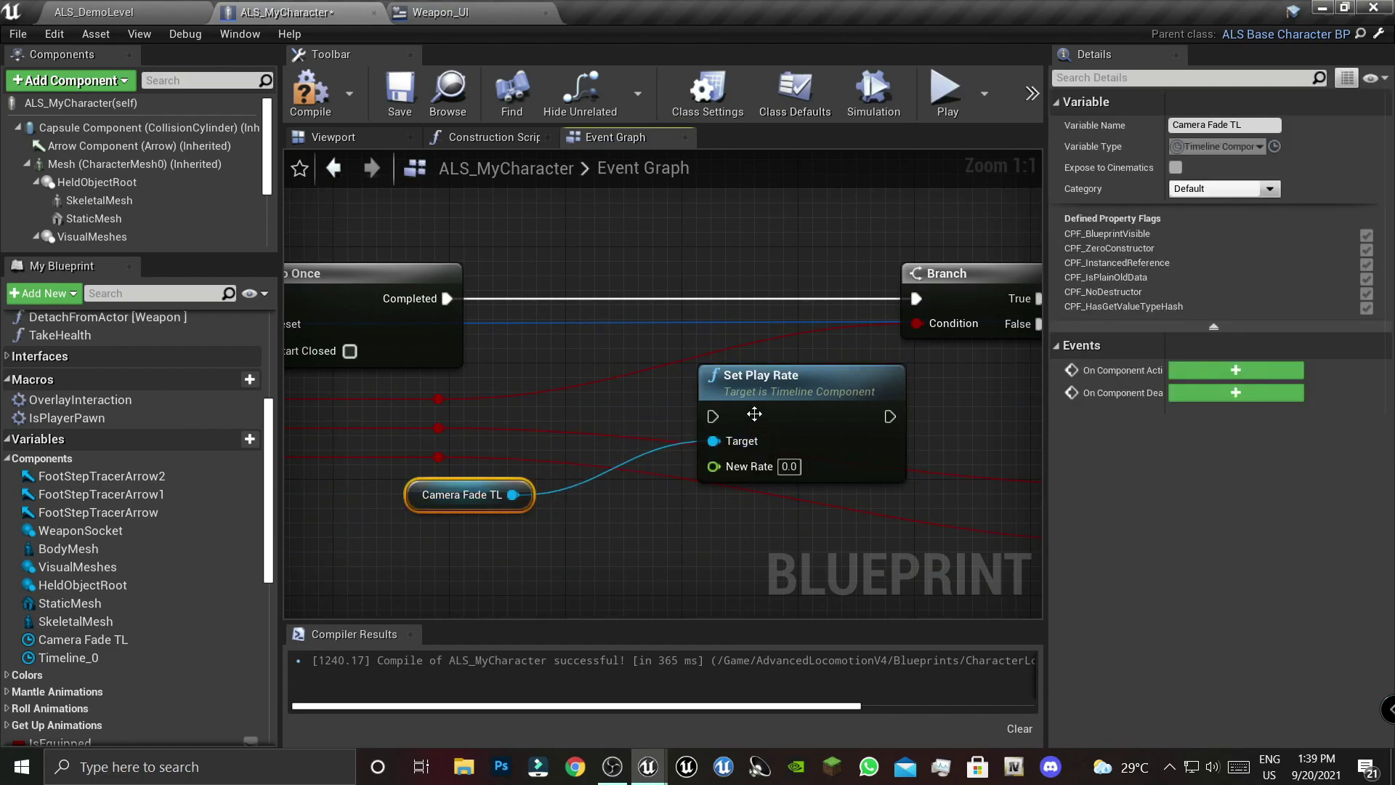
pyautogui.moveTo(754, 414); pyautogui.dragTo(651, 324)
pyautogui.moveTo(447, 298)
pyautogui.mouseDown()
pyautogui.moveTo(613, 329)
pyautogui.moveTo(706, 297)
pyautogui.mouseUp()
pyautogui.moveTo(831, 300); pyautogui.dragTo(913, 299)
pyautogui.moveTo(463, 494); pyautogui.dragTo(698, 394)
# - Feed a new StartCameraFade Play Rate input into New Rate and tidy node spacing
pyautogui.click(500, 560)
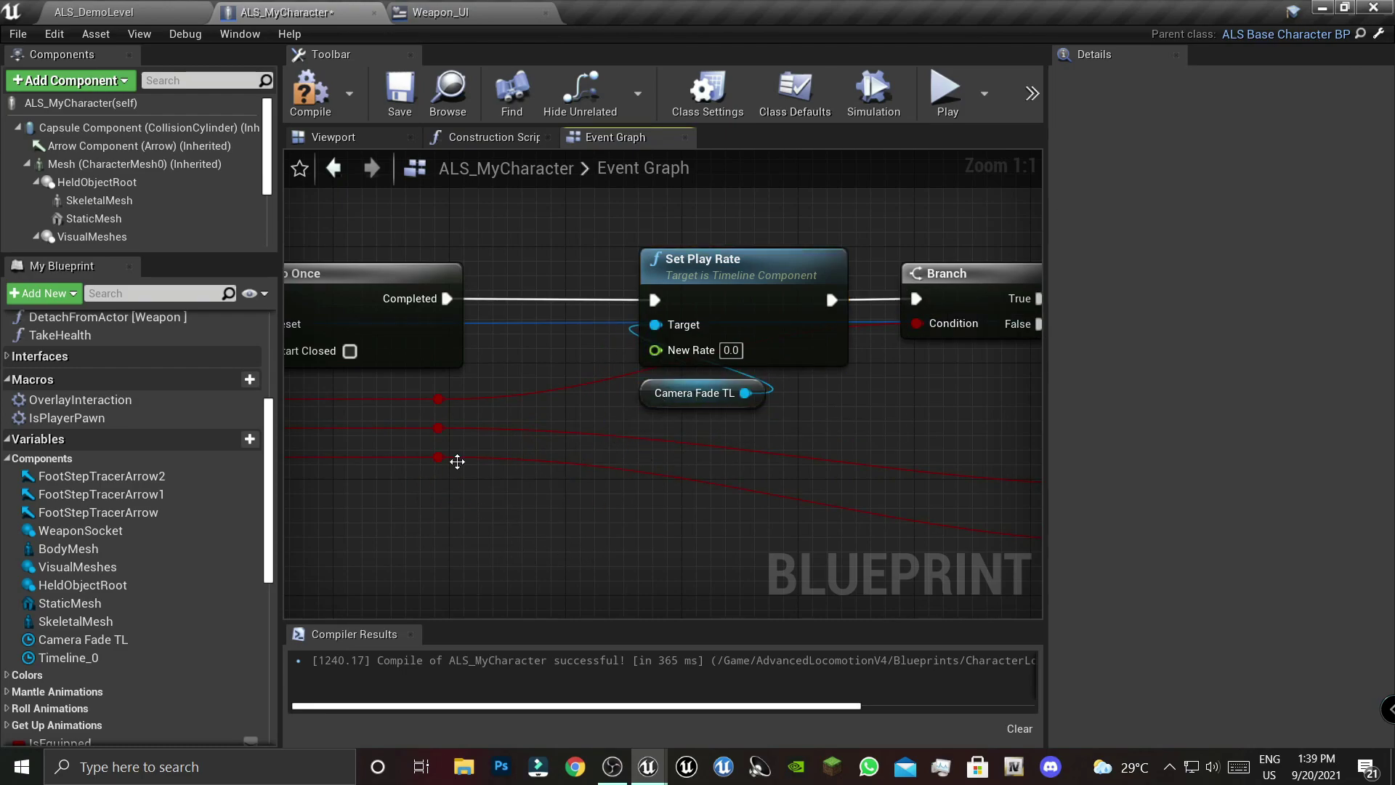
pyautogui.moveTo(457, 461); pyautogui.dragTo(737, 482, button='right')
pyautogui.moveTo(934, 369); pyautogui.dragTo(372, 317)
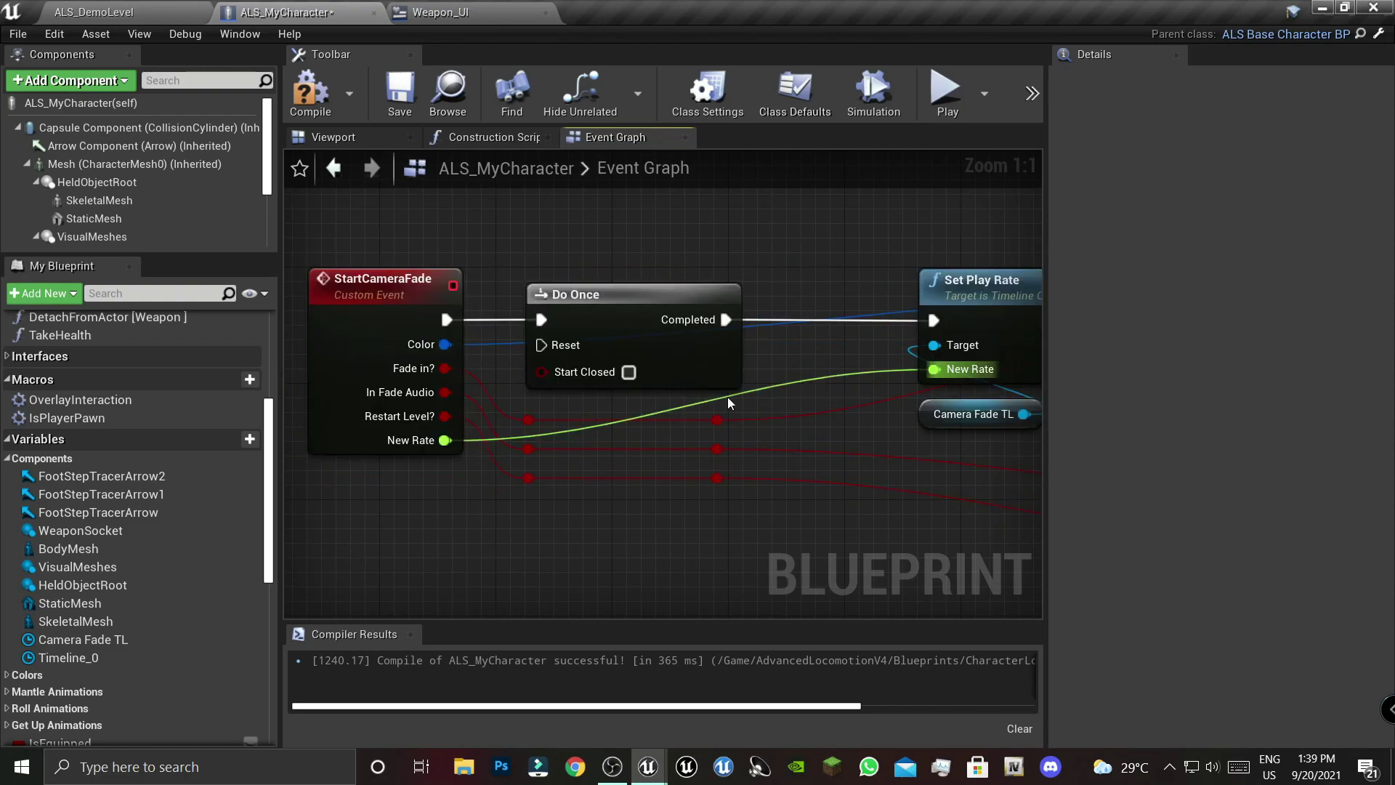
pyautogui.click(411, 393)
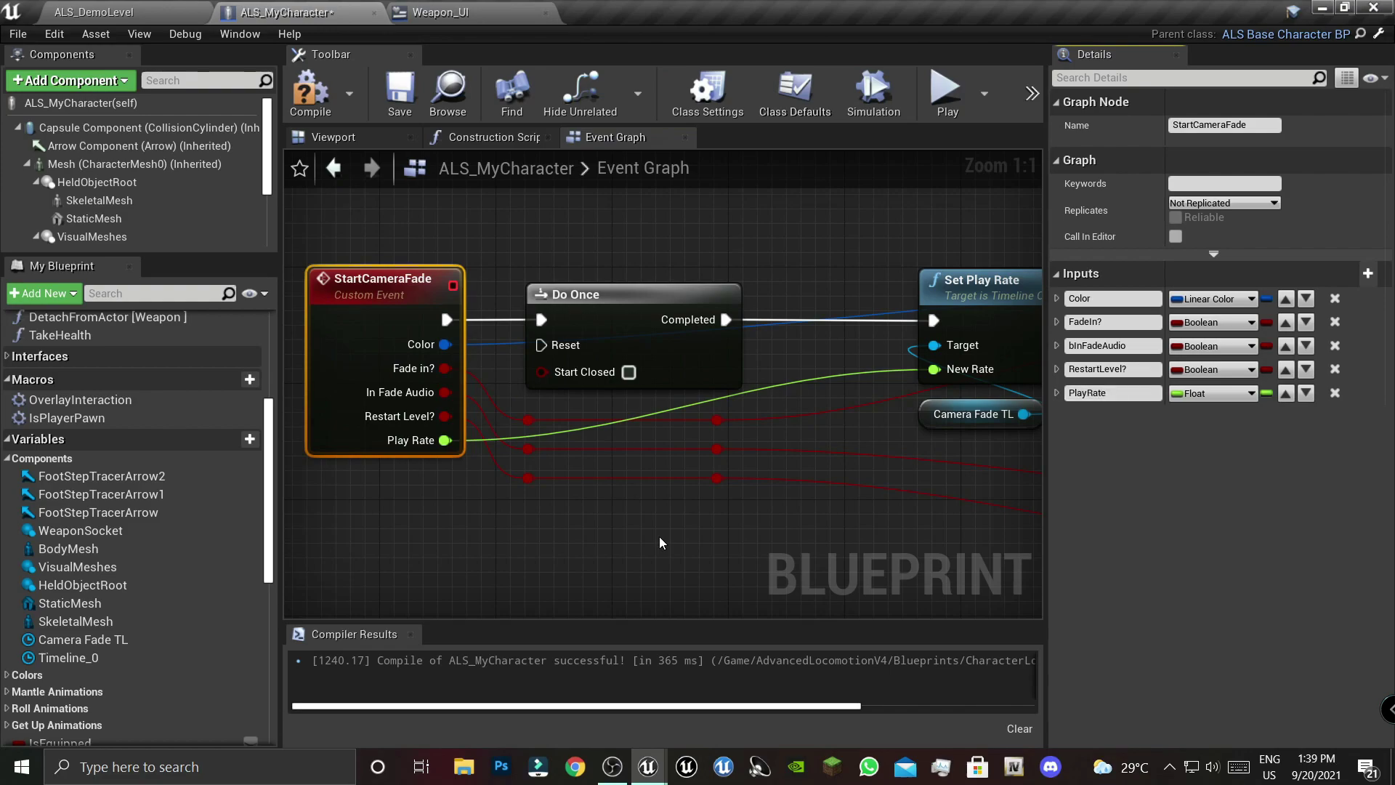
pyautogui.click(738, 500)
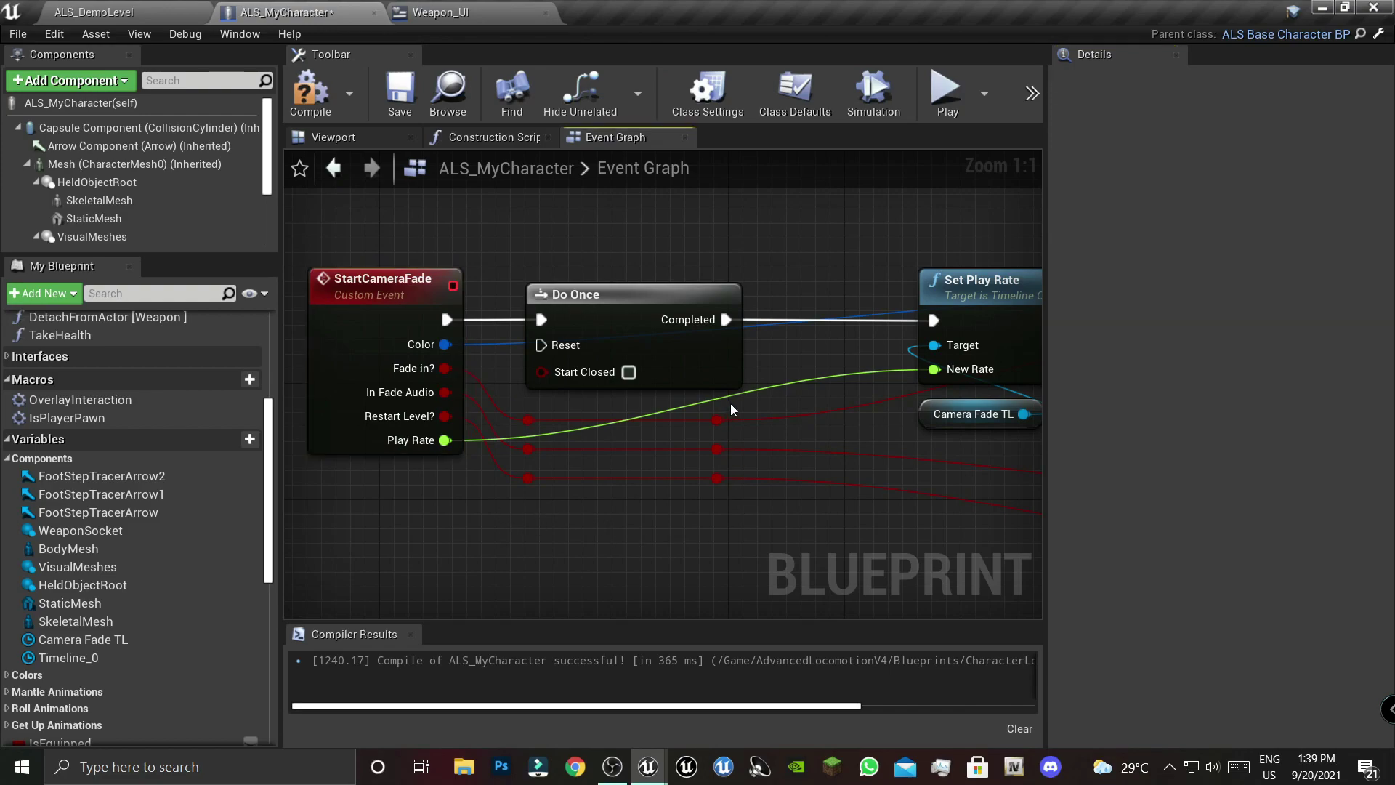
pyautogui.scroll(-3, 662, 563)
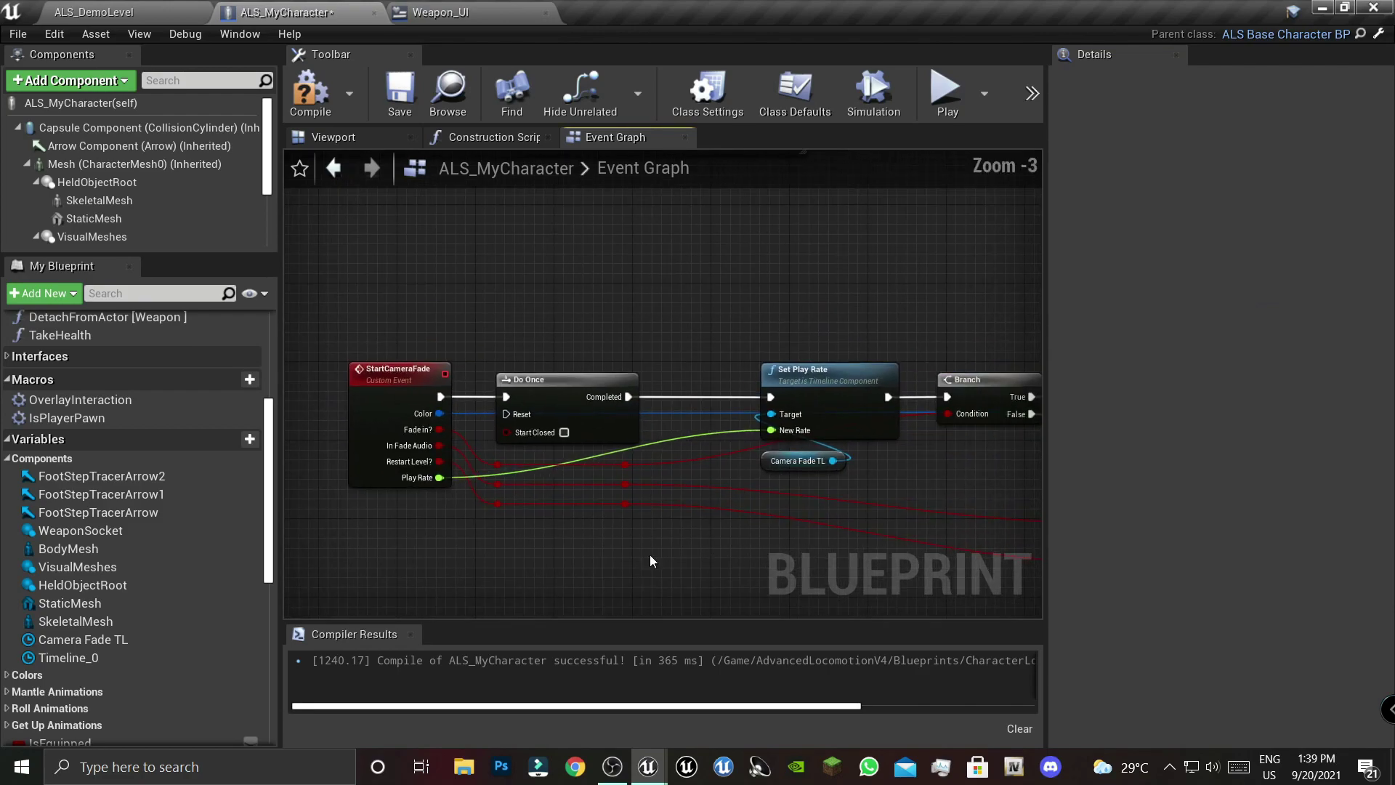
pyautogui.moveTo(353, 520)
pyautogui.mouseDown()
pyautogui.moveTo(657, 396)
pyautogui.moveTo(689, 400)
pyautogui.mouseUp()
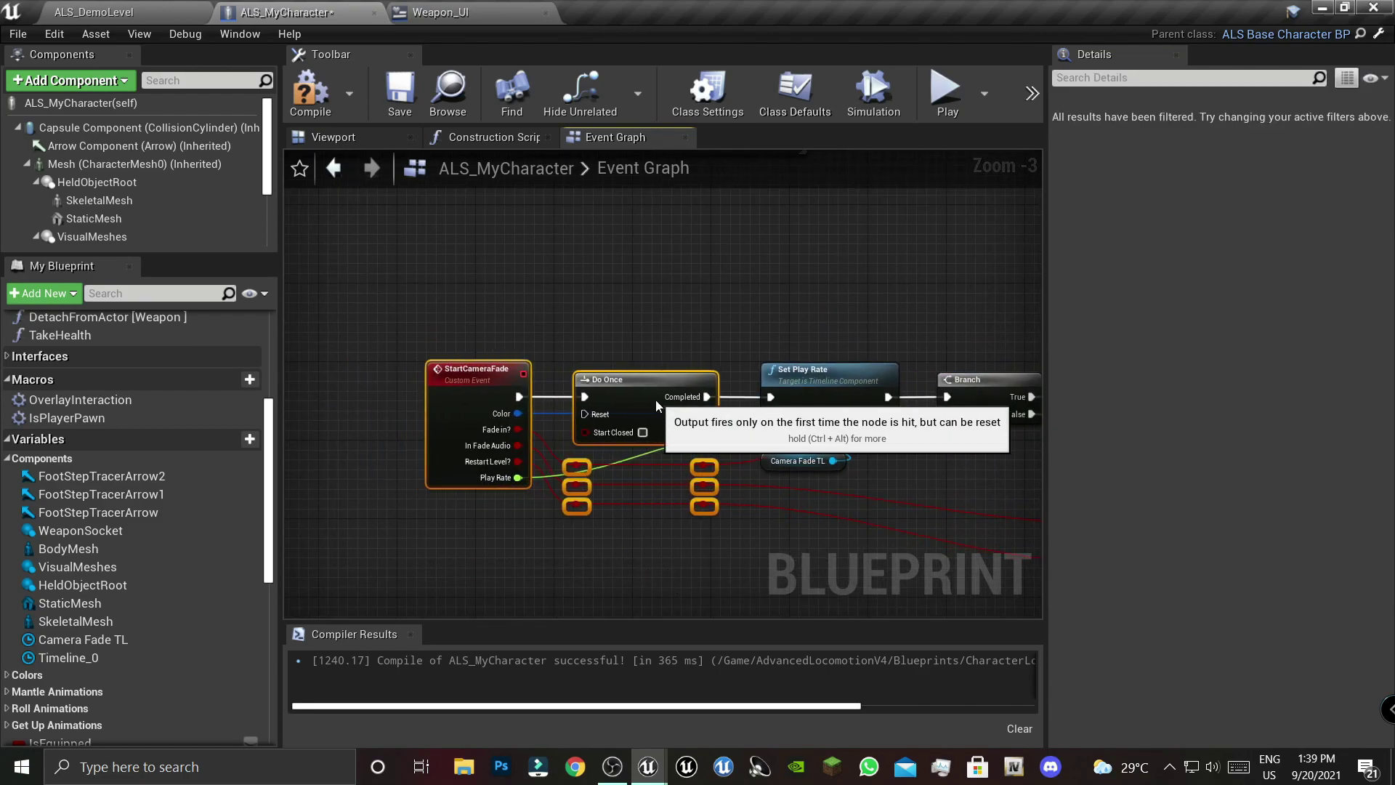
pyautogui.click(643, 554)
# - Save the ALS_MyCharacter blueprint and review the full camera fade chain
pyautogui.click(417, 114)
pyautogui.scroll(-4, 835, 304)
pyautogui.moveTo(835, 304); pyautogui.dragTo(719, 319, button='right')
pyautogui.scroll(3, 673, 408)
pyautogui.click(392, 313)
pyautogui.moveTo(716, 294); pyautogui.dragTo(603, 392)
pyautogui.scroll(3, 623, 399)
pyautogui.click(471, 365)
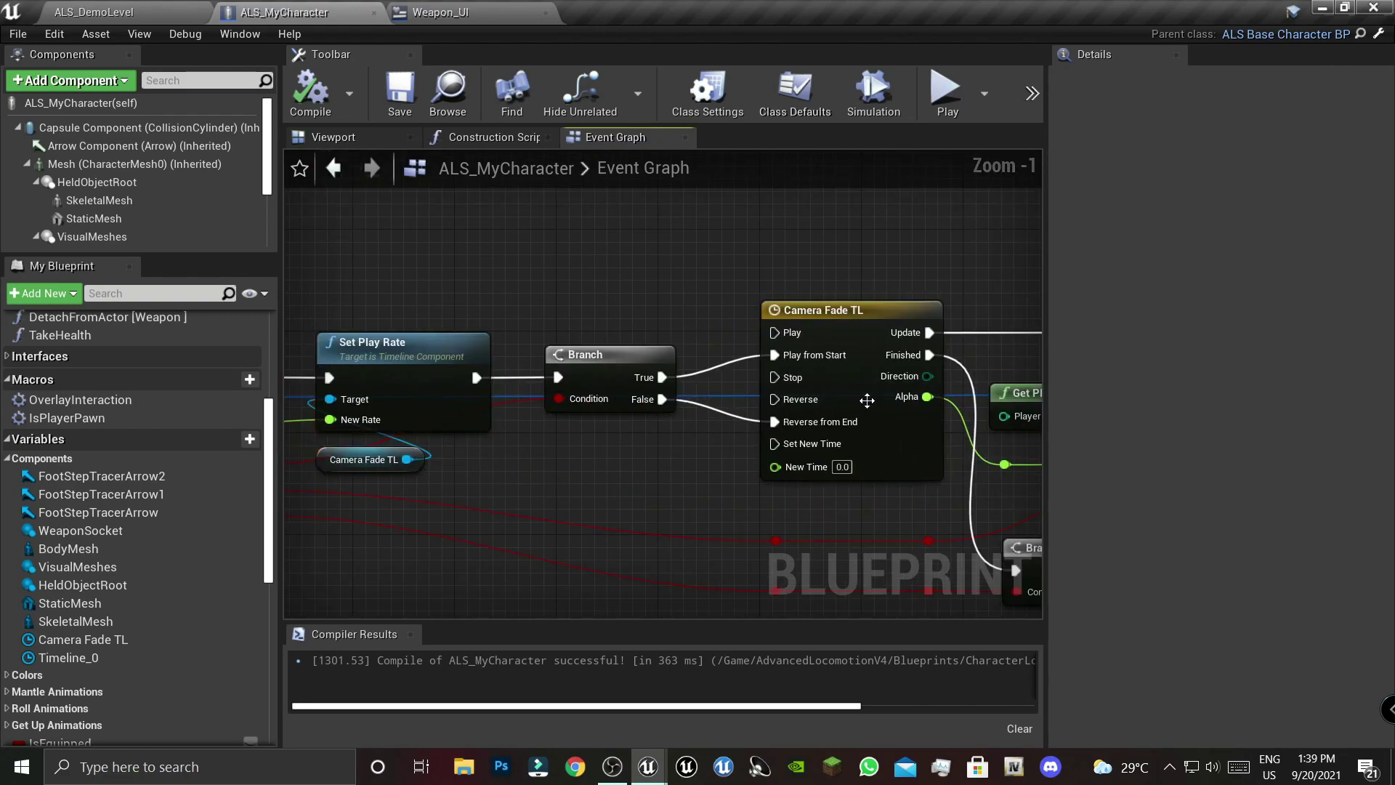
pyautogui.moveTo(782, 414); pyautogui.dragTo(303, 342, button='right')
pyautogui.moveTo(782, 414)
pyautogui.mouseDown(button='right')
pyautogui.moveTo(620, 386)
pyautogui.moveTo(652, 350)
pyautogui.mouseUp(button='right')
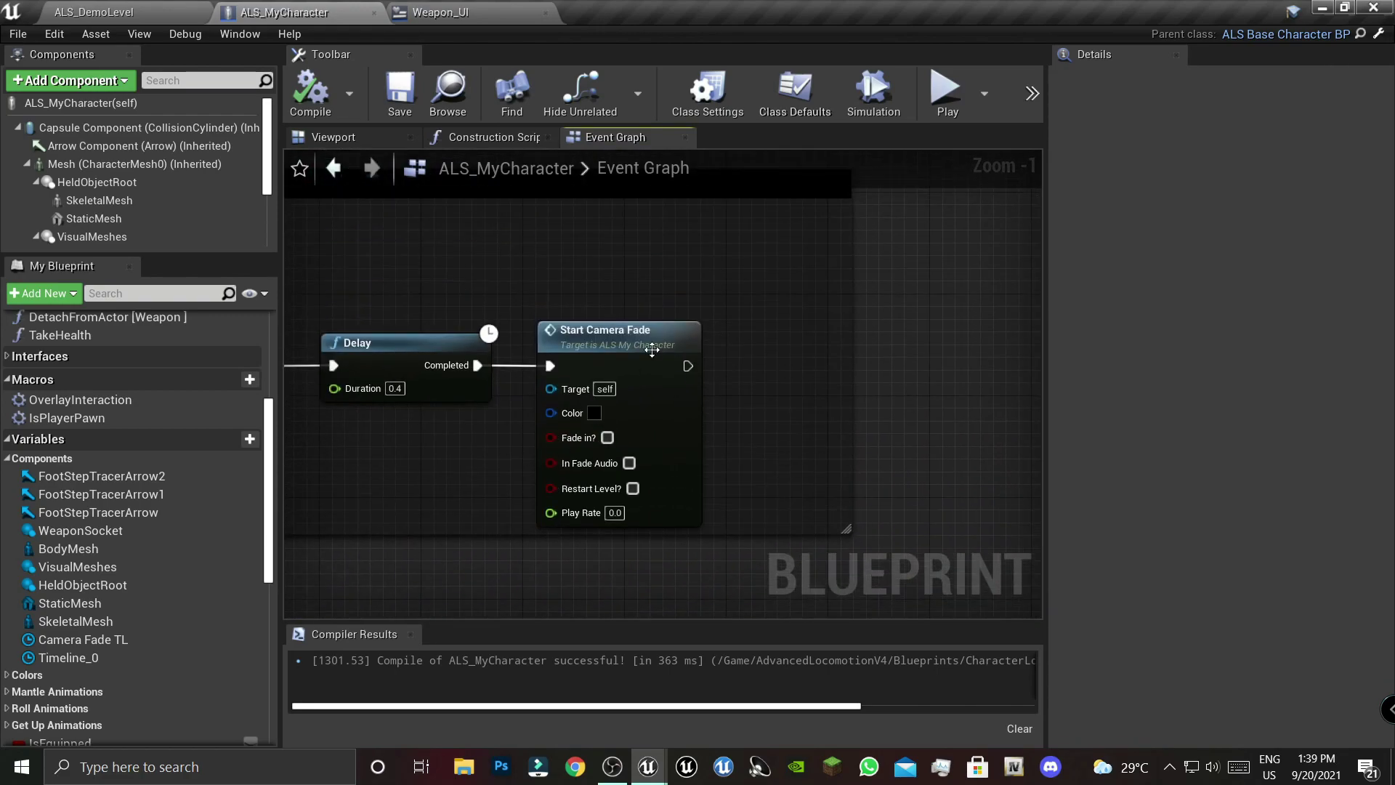
# - Enable Fade in?, In Fade Audio and Restart Level? on the Start Camera Fade call
pyautogui.scroll(-3, 757, 455)
pyautogui.moveTo(758, 455); pyautogui.dragTo(654, 508, button='right')
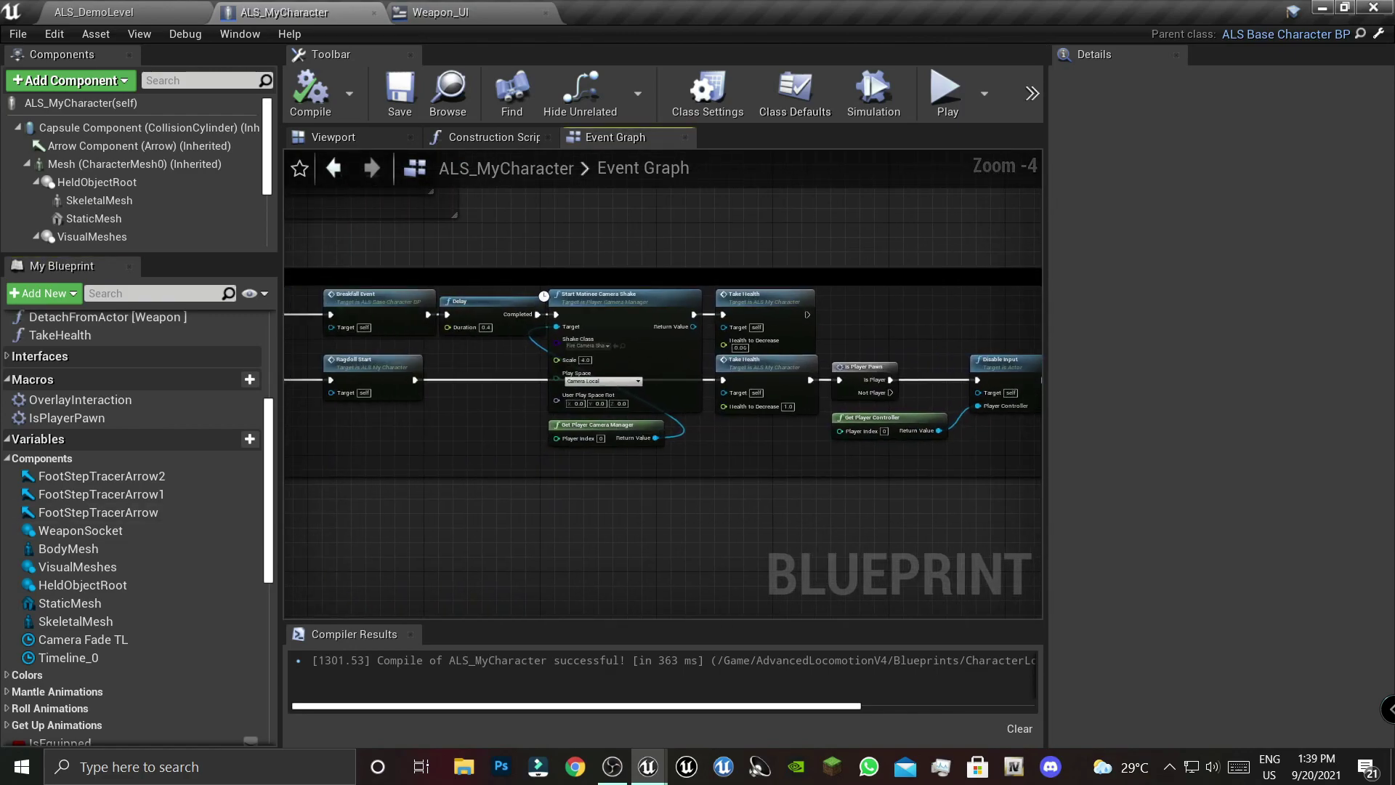
pyautogui.moveTo(1017, 465); pyautogui.dragTo(755, 472, button='right')
pyautogui.scroll(2, 845, 466)
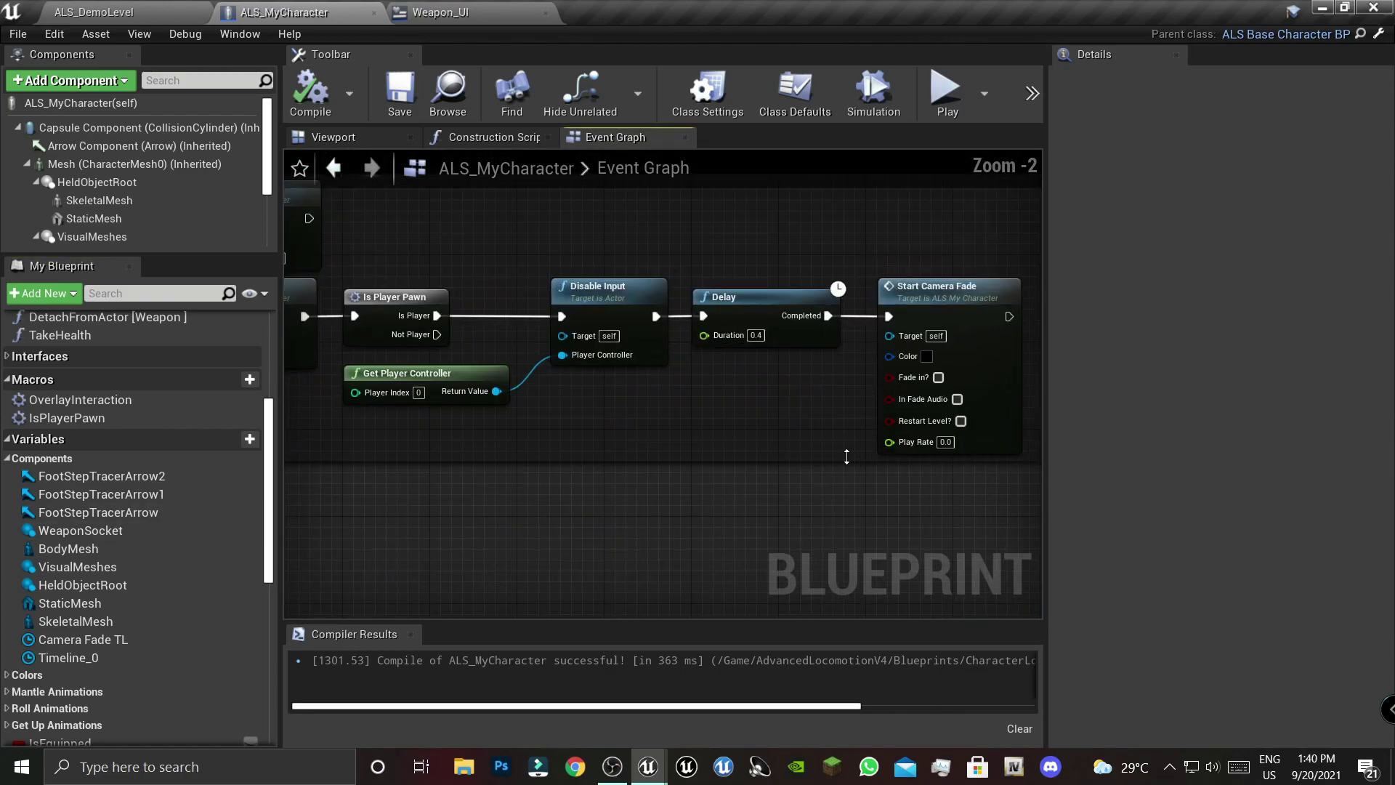
pyautogui.scroll(2, 901, 441)
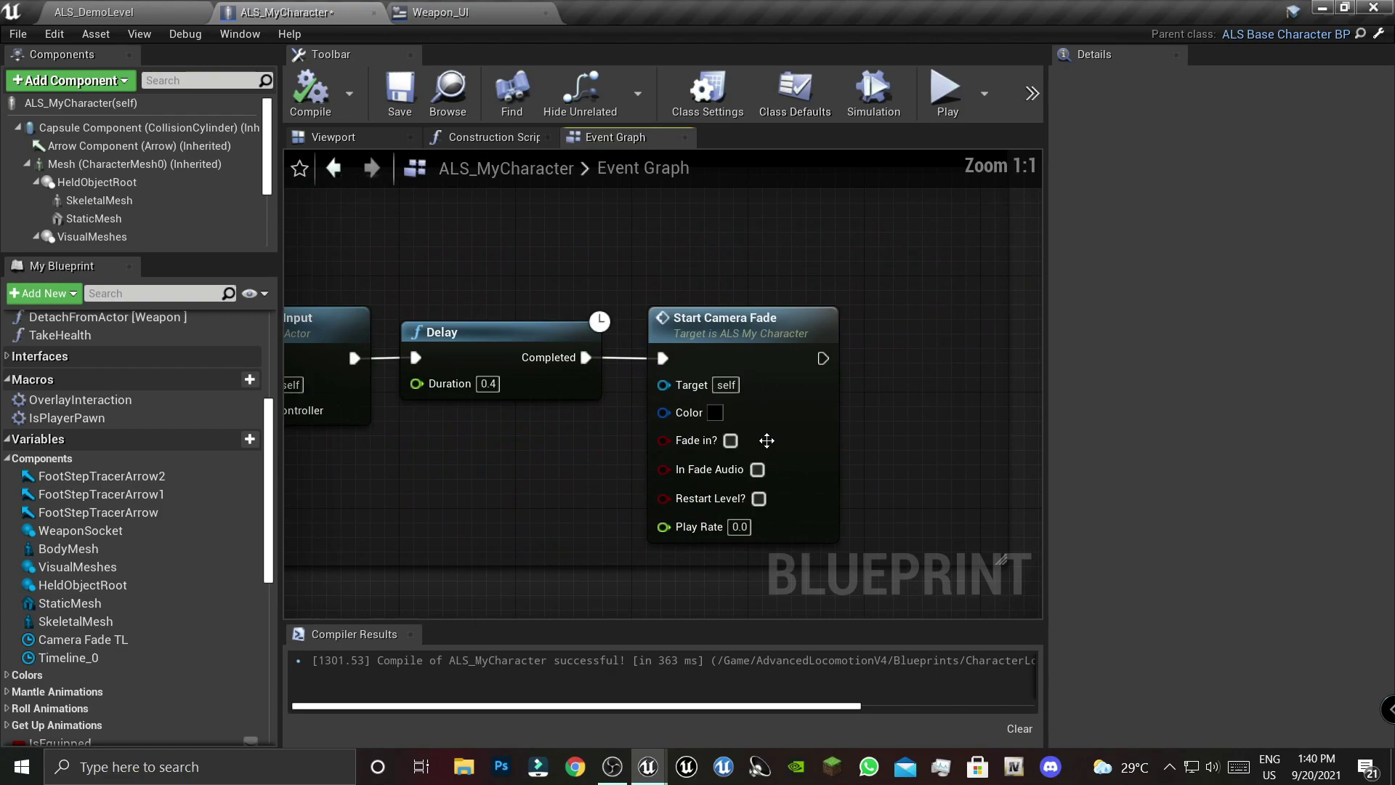
pyautogui.click(730, 441)
pyautogui.click(758, 469)
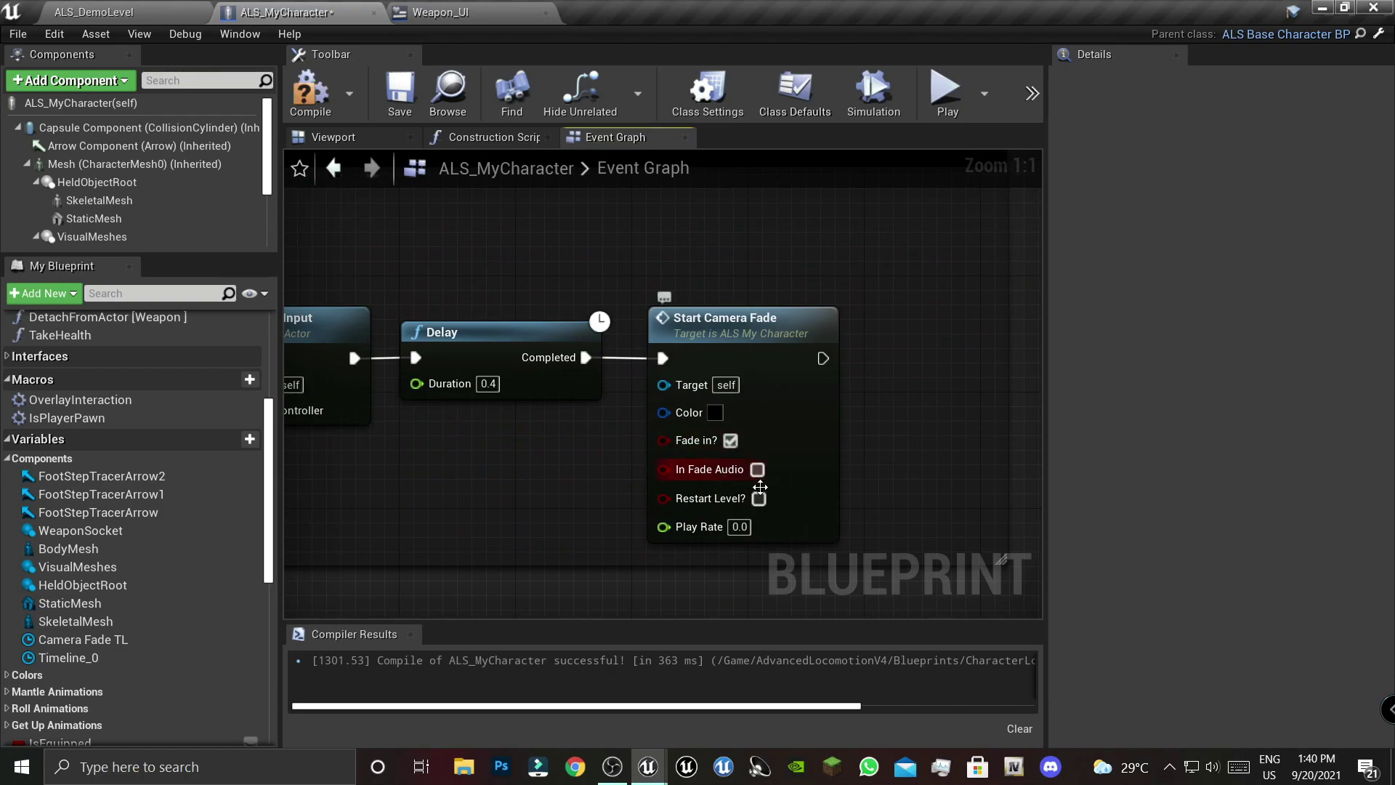
pyautogui.click(759, 498)
# - Set the Play Rate to 1.0, keeping the fade colour black
pyautogui.moveTo(770, 536); pyautogui.dragTo(699, 461, button='right')
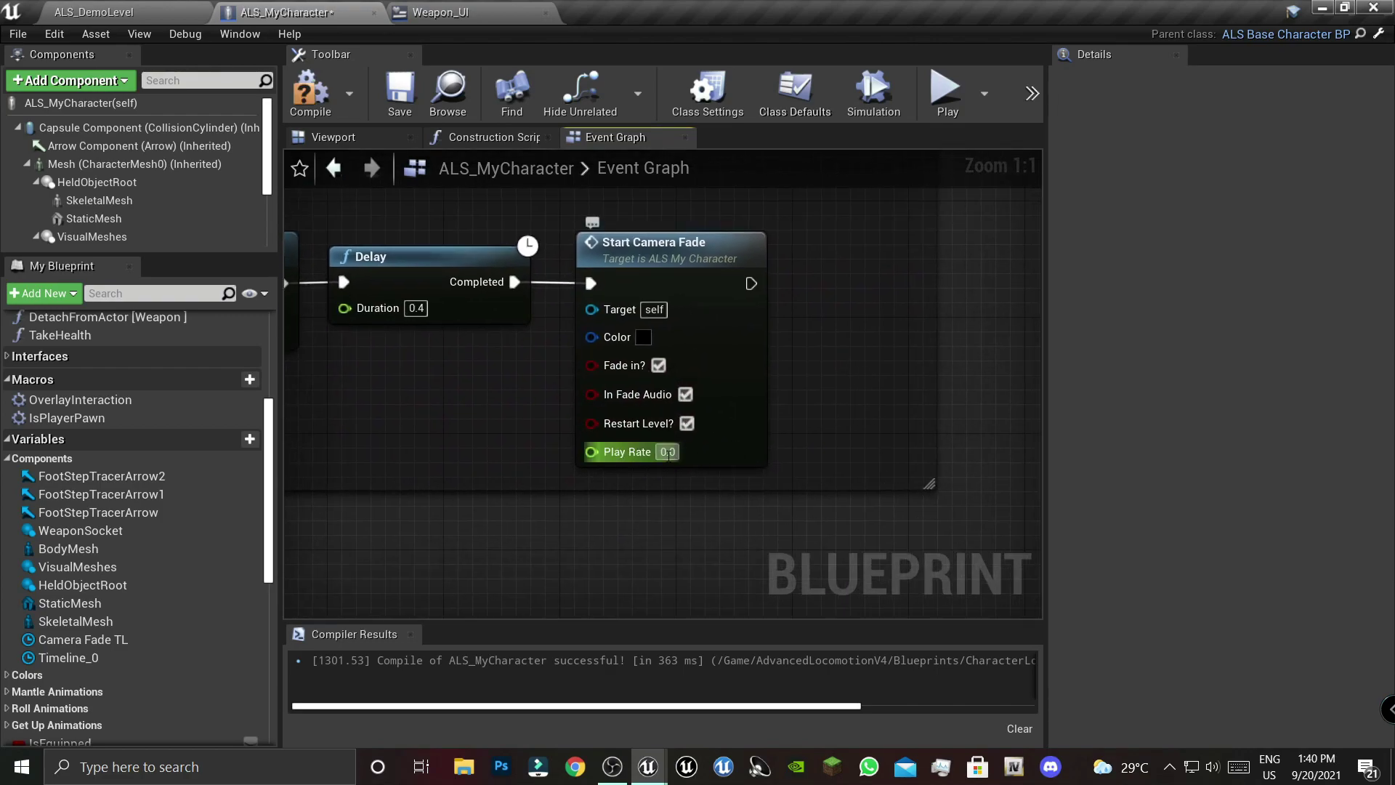
pyautogui.write('1')
pyautogui.press('Return')
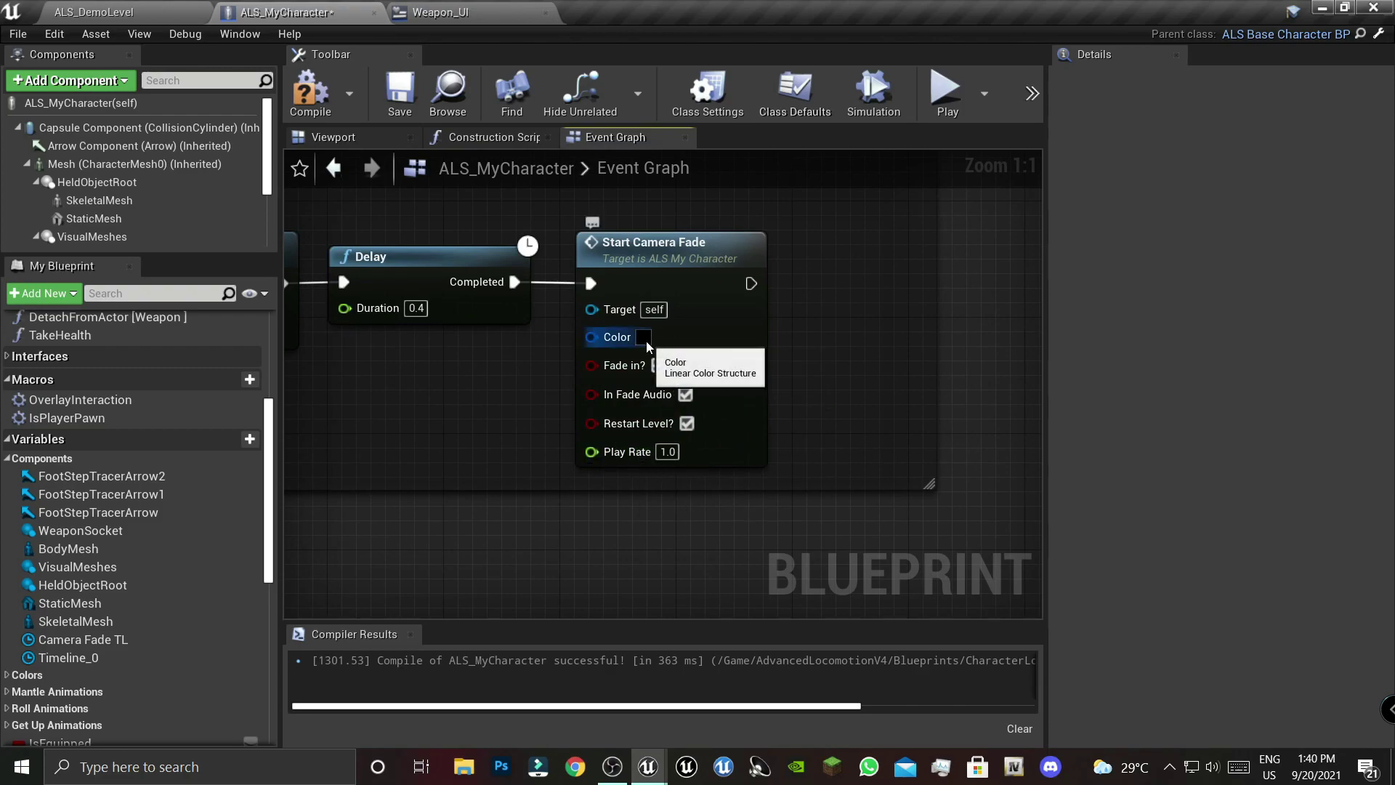
pyautogui.click(643, 337)
pyautogui.moveTo(920, 439)
pyautogui.mouseDown()
pyautogui.moveTo(920, 314)
pyautogui.moveTo(925, 522)
pyautogui.mouseUp()
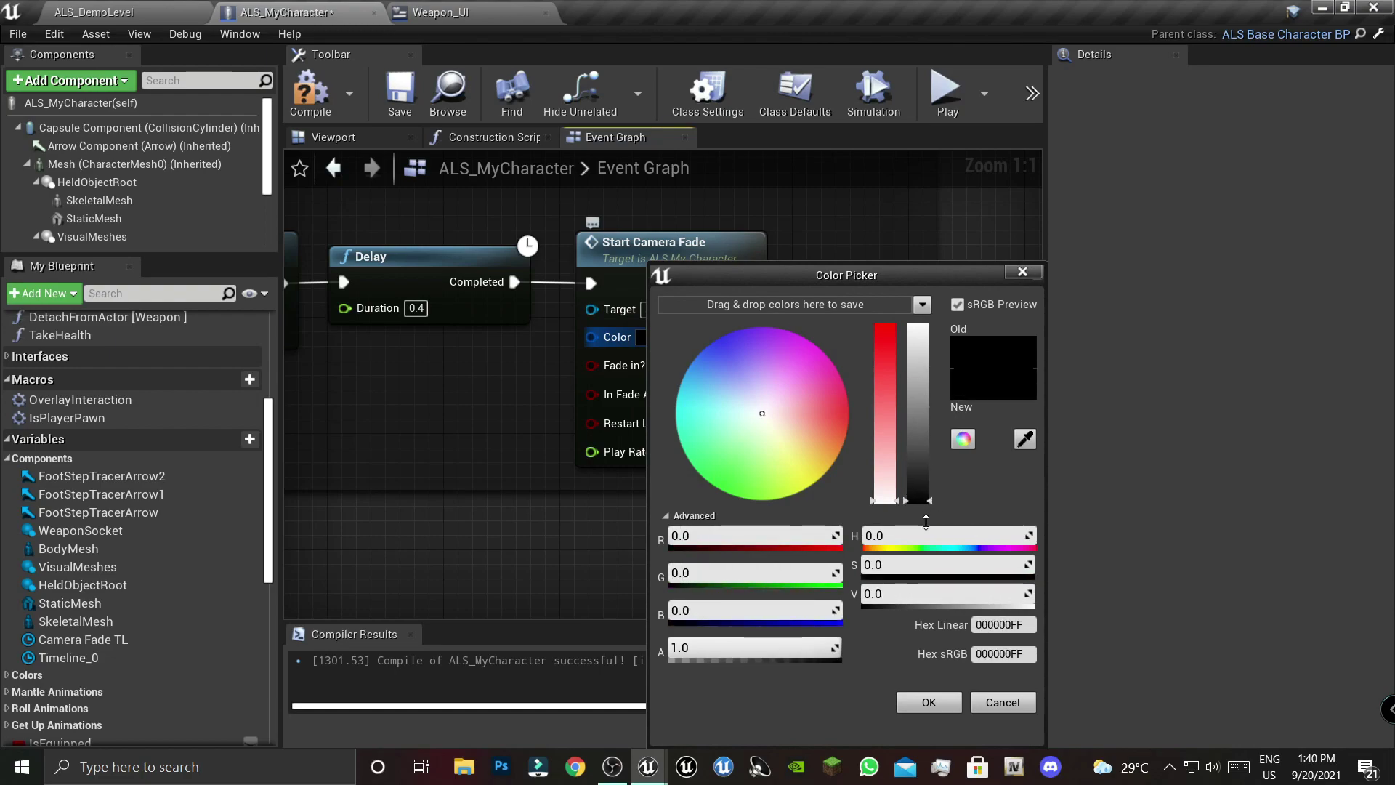
pyautogui.click(927, 702)
# - Save the ALS_MyCharacter blueprint and return to the ALS_DemoLevel level
pyautogui.moveTo(442, 417); pyautogui.dragTo(636, 446, button='right')
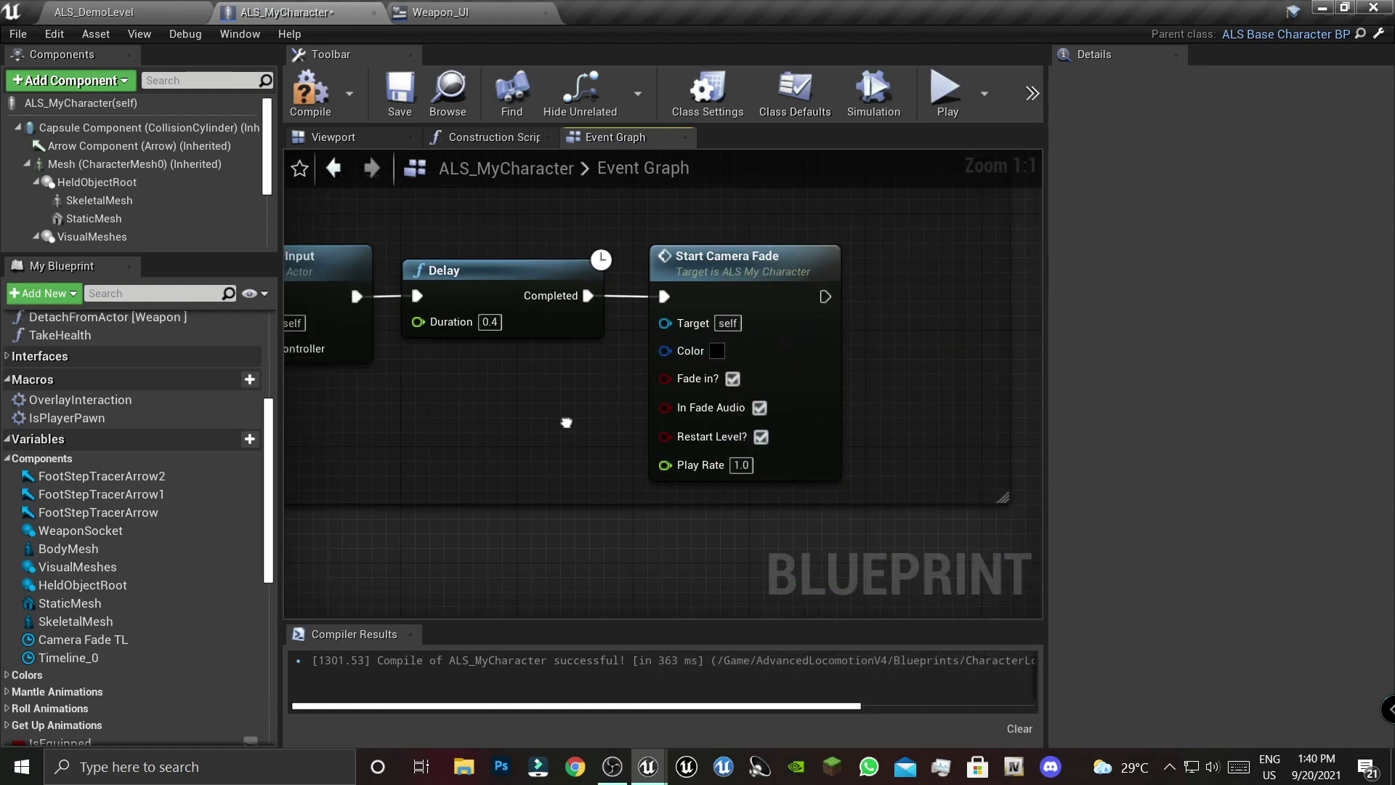
pyautogui.click(399, 95)
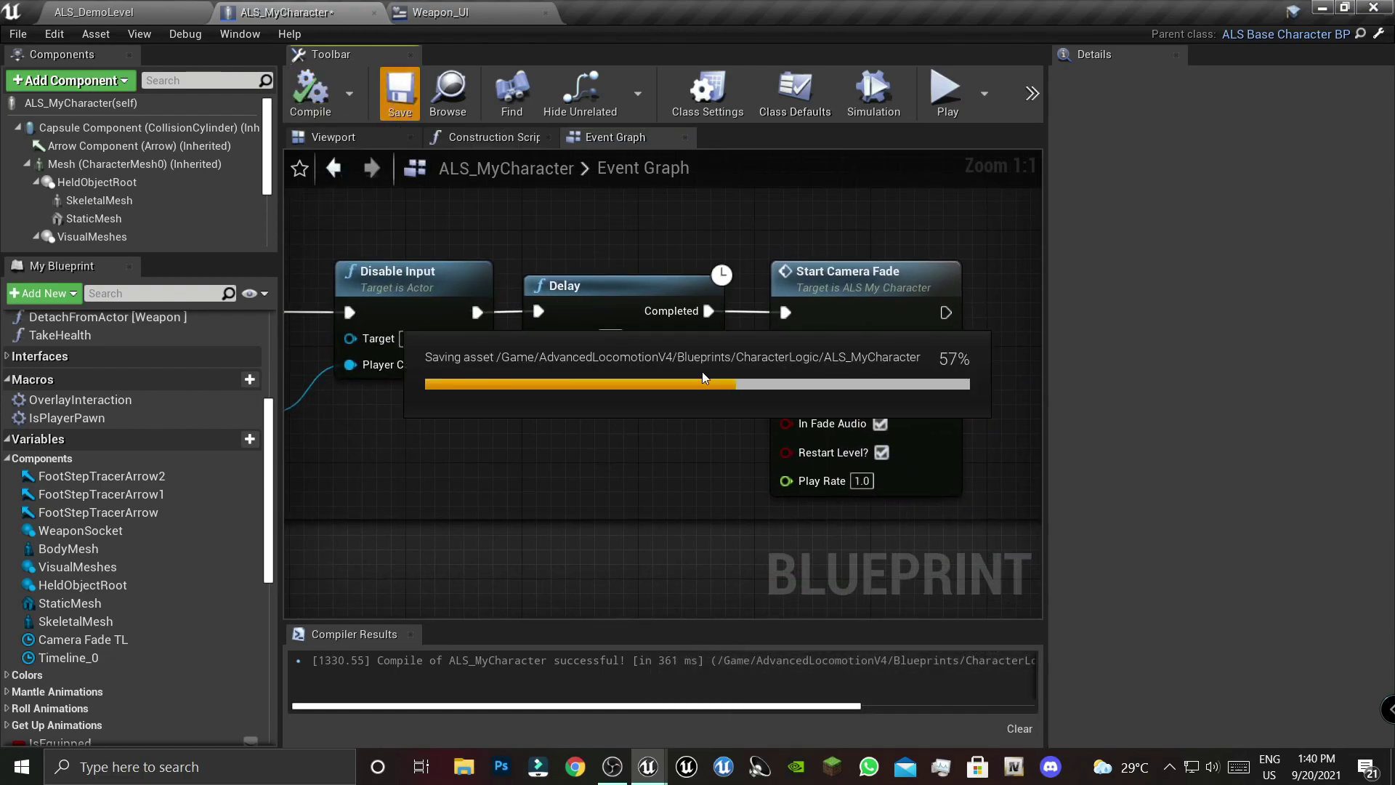
pyautogui.scroll(-4, 702, 372)
pyautogui.scroll(-2, 661, 465)
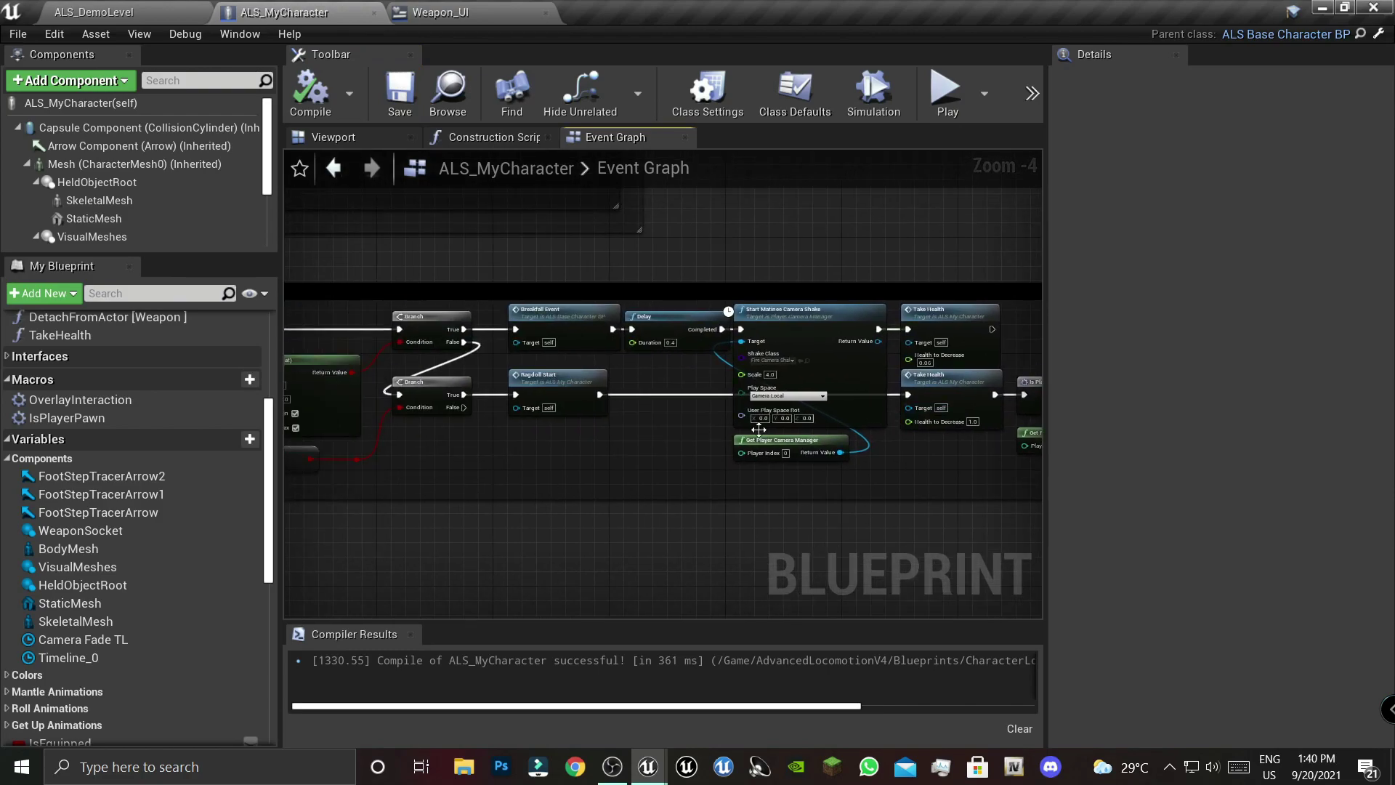
pyautogui.scroll(-2, 661, 465)
pyautogui.moveTo(661, 465); pyautogui.dragTo(724, 444, button='right')
pyautogui.hotkey('ctrl', 'tab')
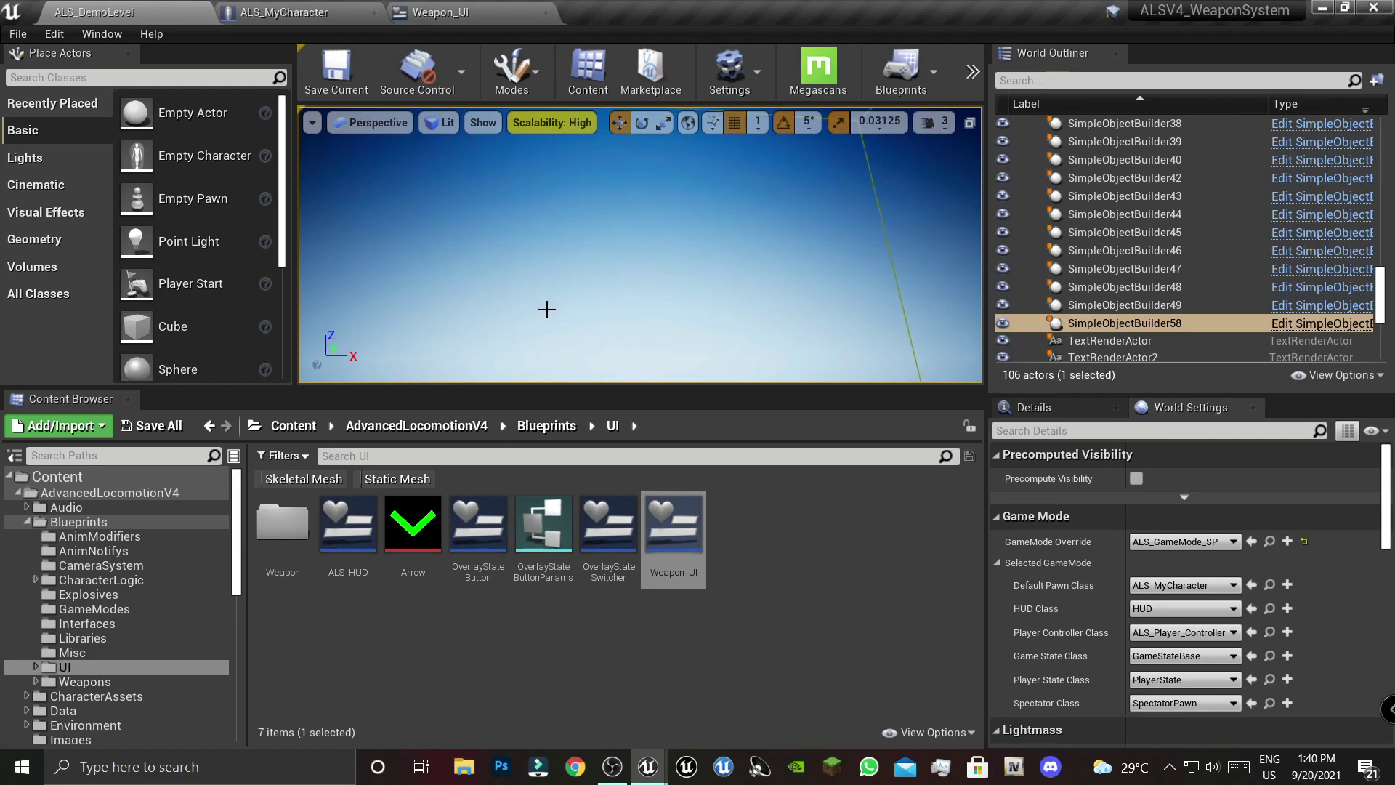
# - Play-test from the cube full-screen, jump and ragdoll the character to watch the fade, then stop
pyautogui.moveTo(545, 309); pyautogui.dragTo(607, 207)
pyautogui.rightClick(608, 207)
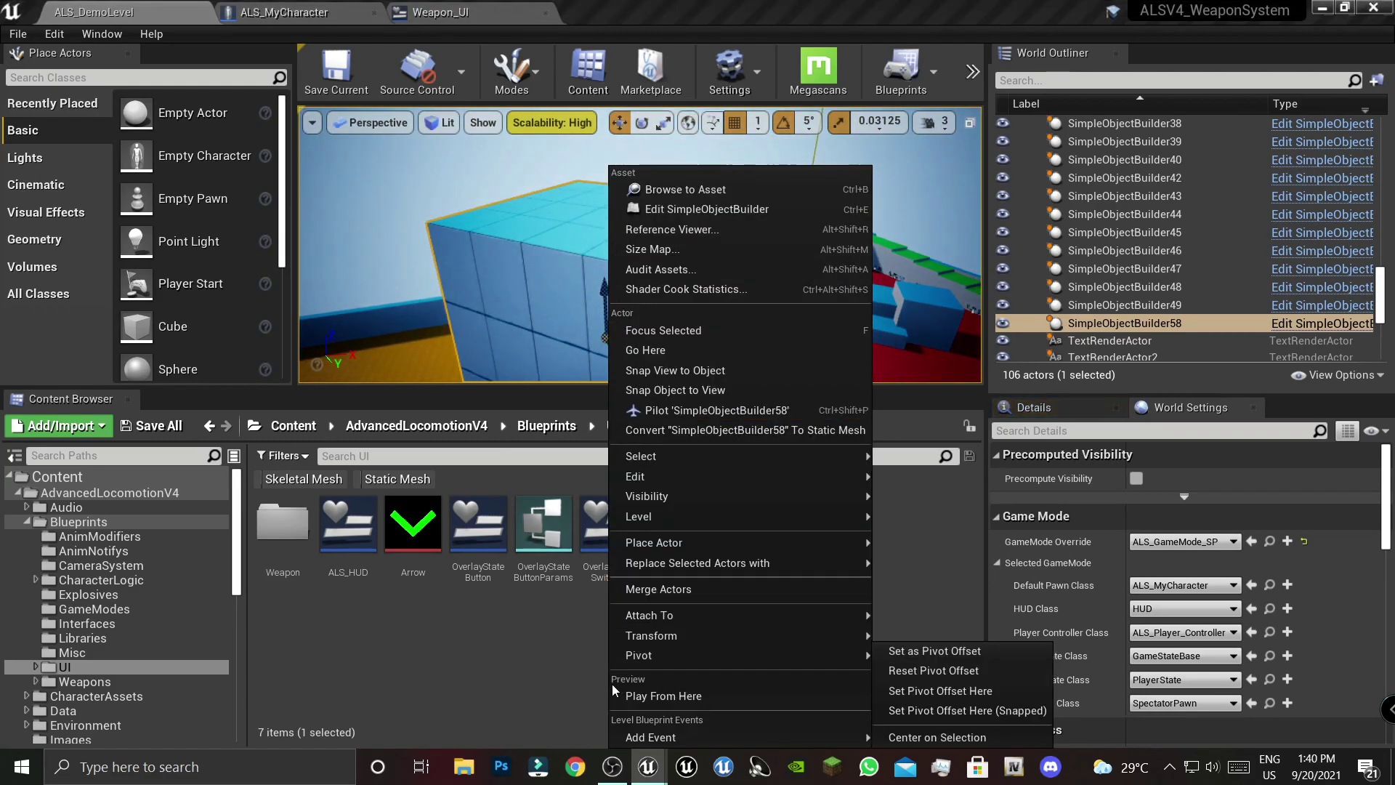
pyautogui.click(669, 697)
pyautogui.click(539, 322)
pyautogui.press('F11')
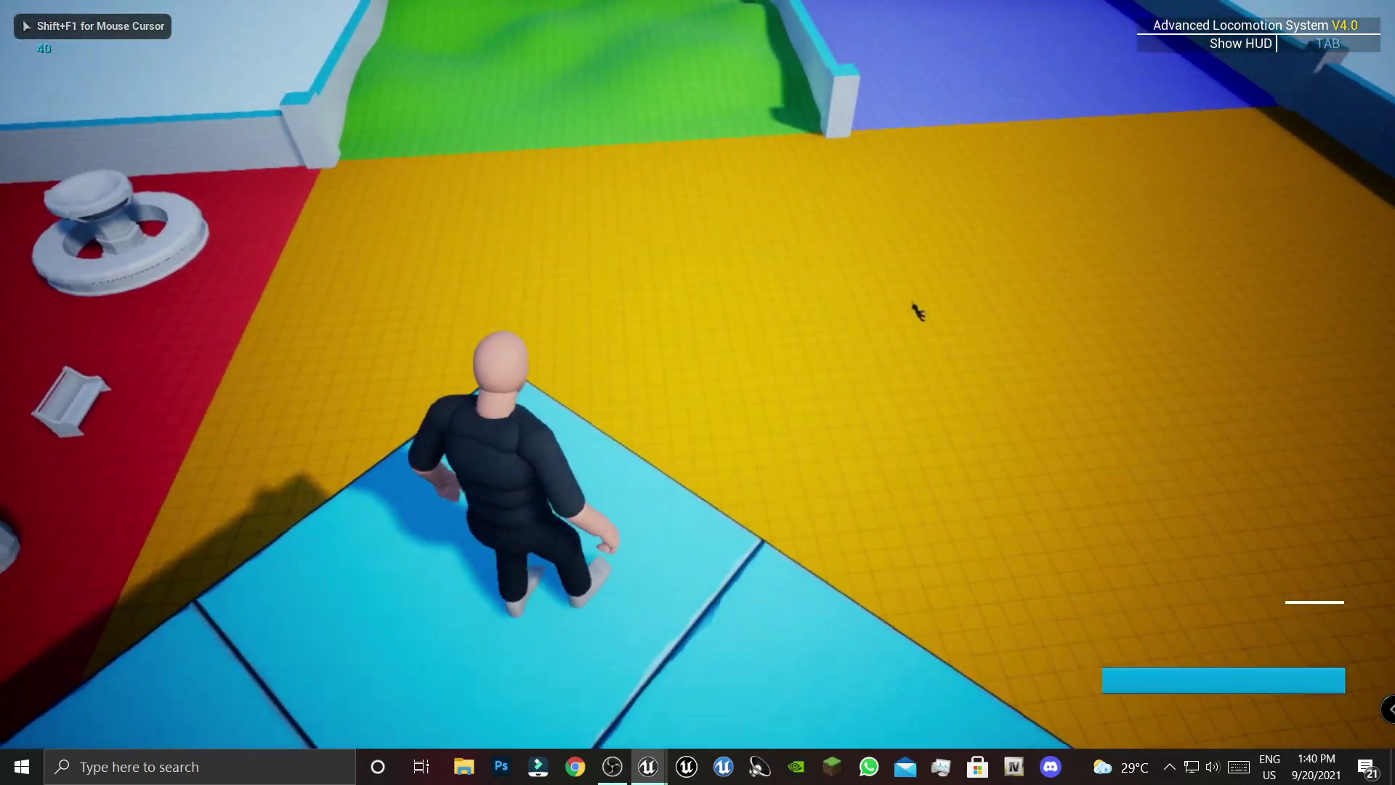
pyautogui.press('space')
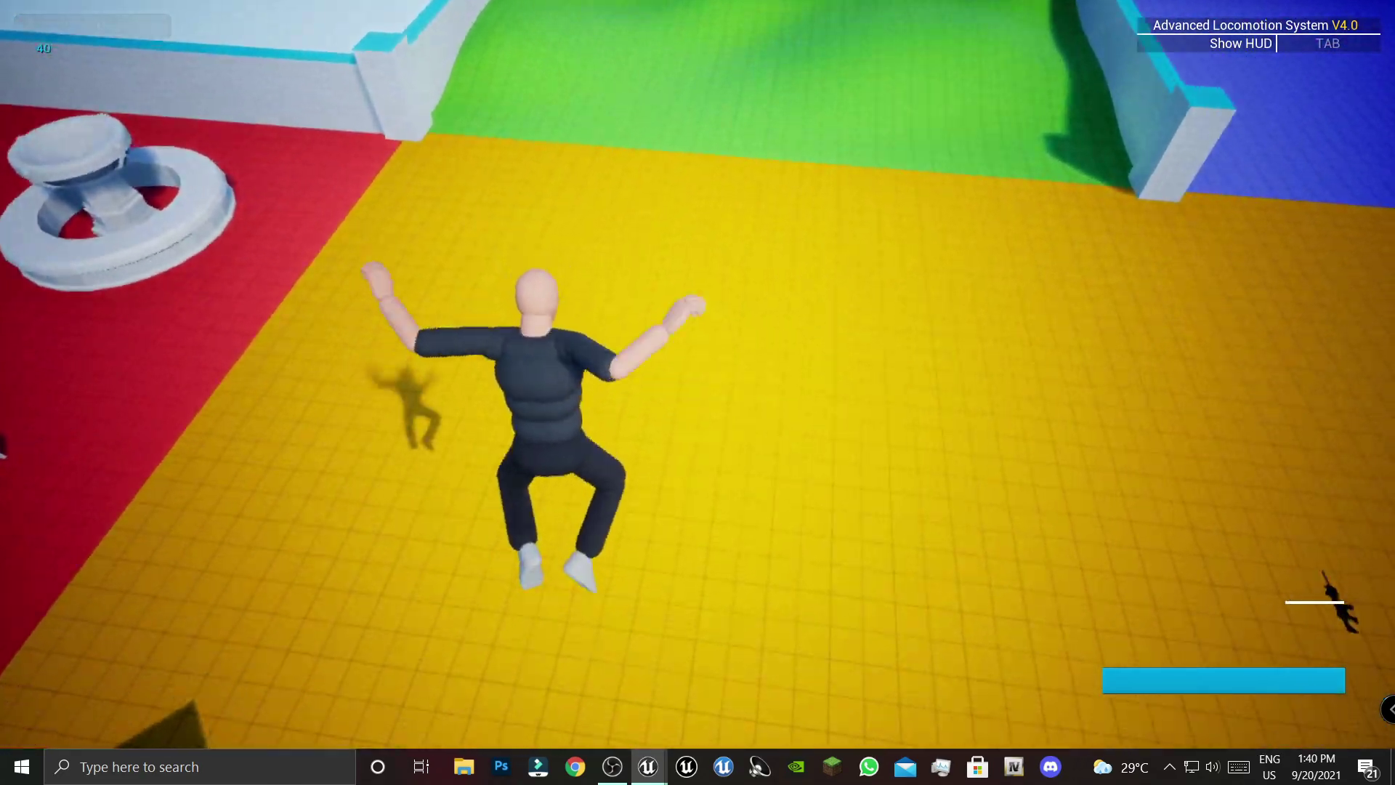
pyautogui.press('x')
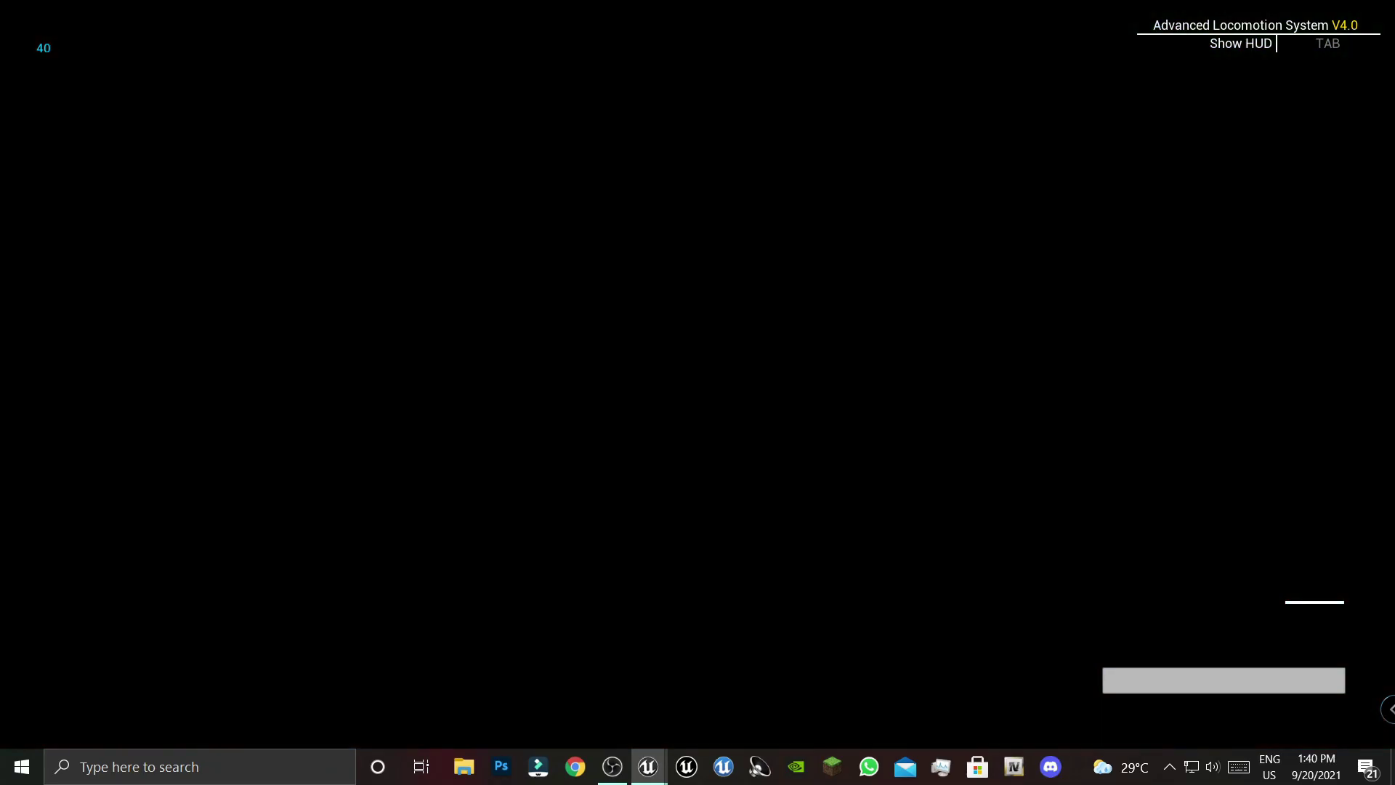
pyautogui.press('Tab')
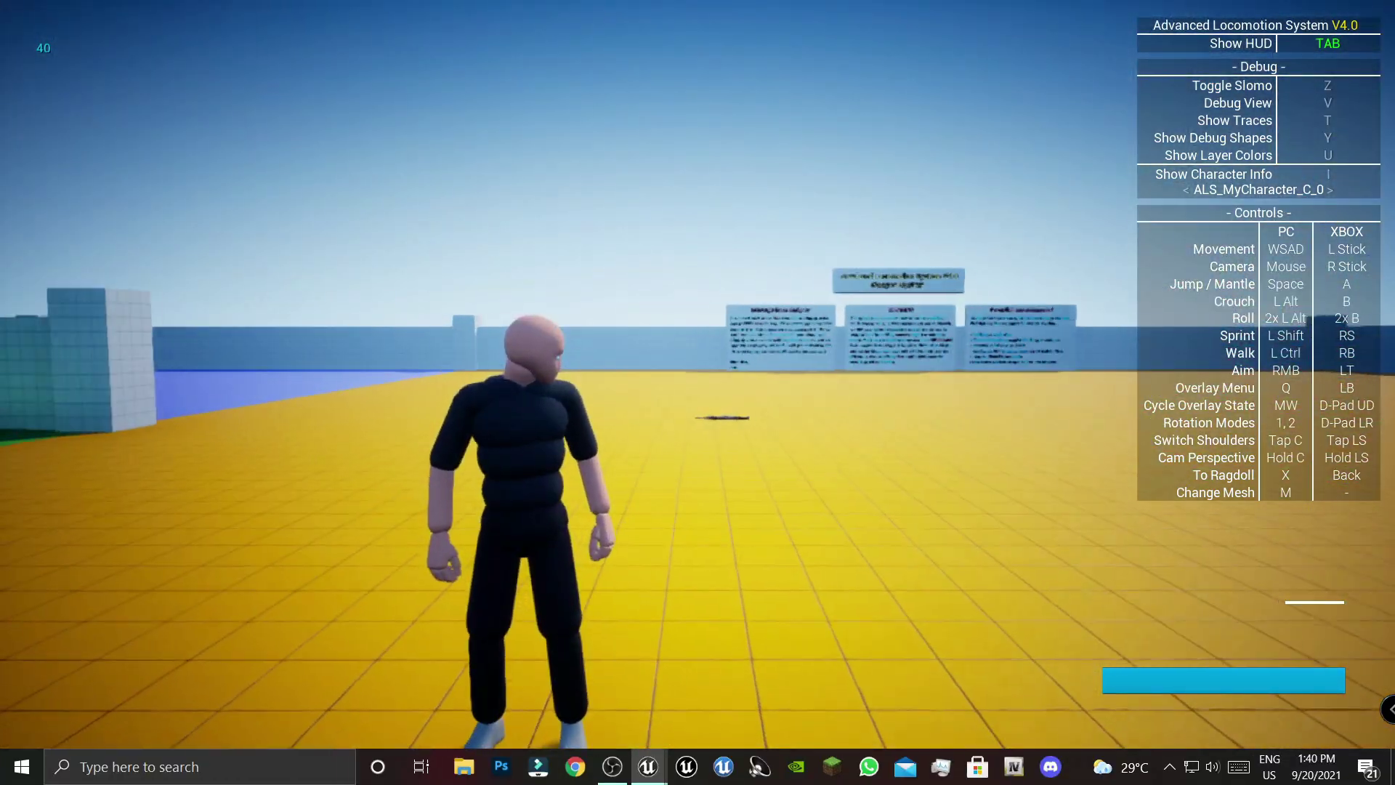
pyautogui.press('Escape')
# - Frame the player start, restore the editor layout and return to ALS_MyCharacter's Event Graph
pyautogui.scroll(-5, 710, 352)
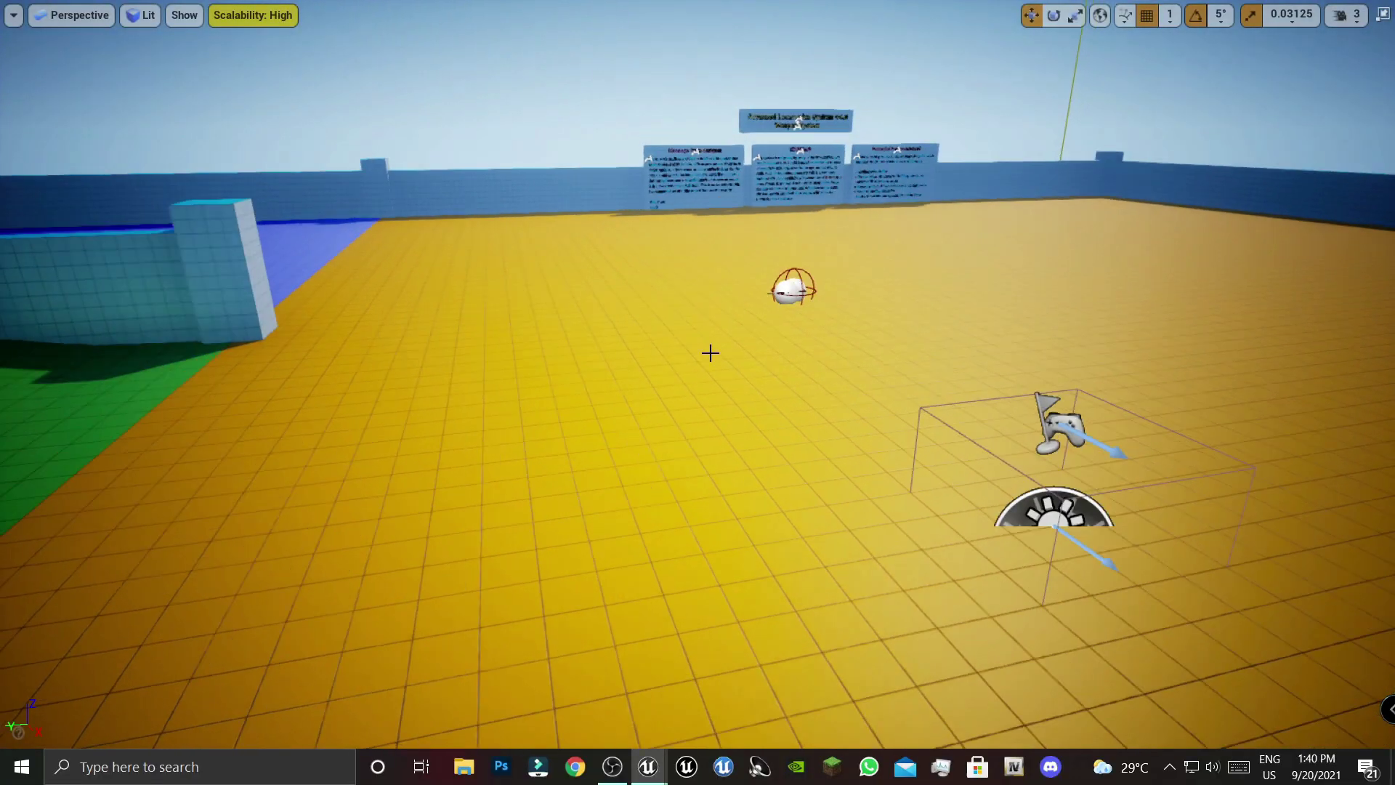
pyautogui.press('f')
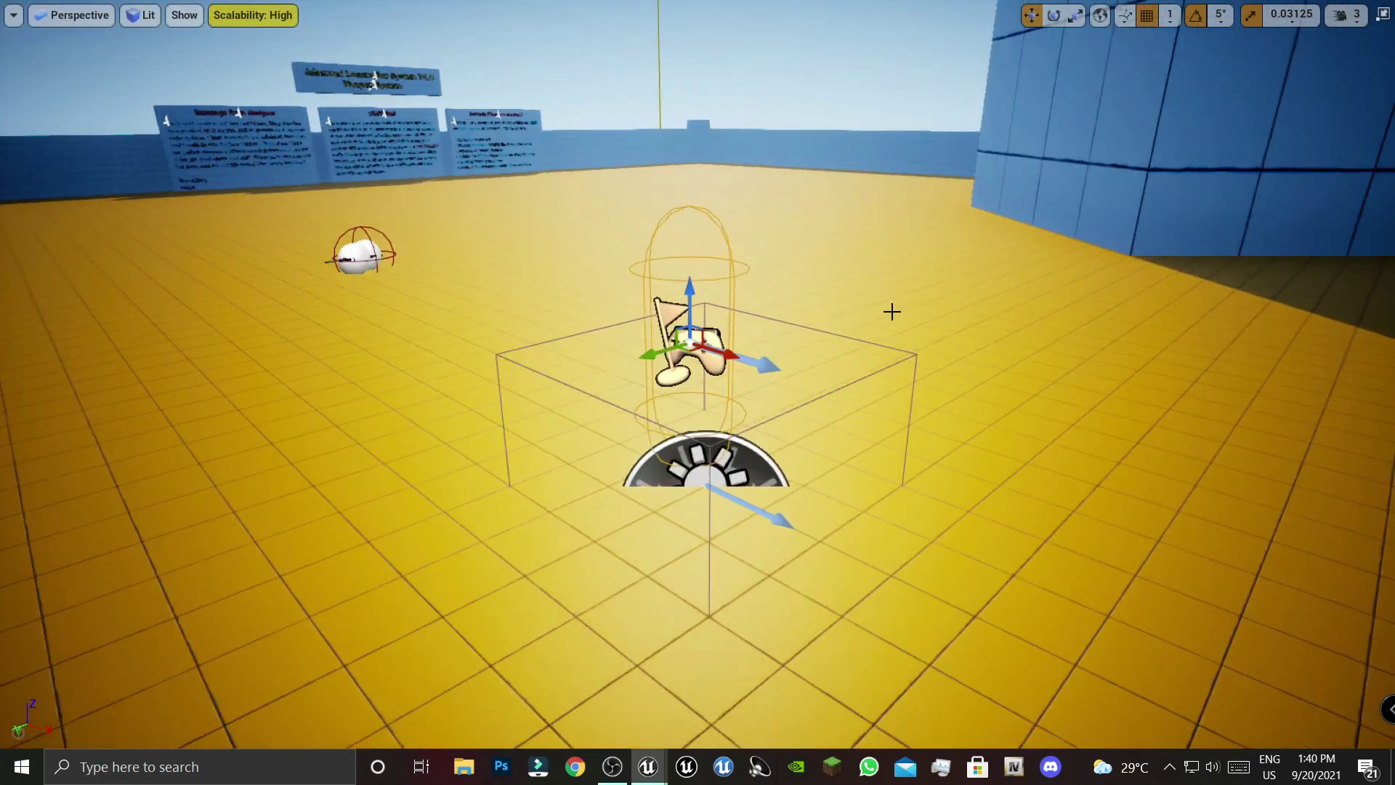
pyautogui.press('F11')
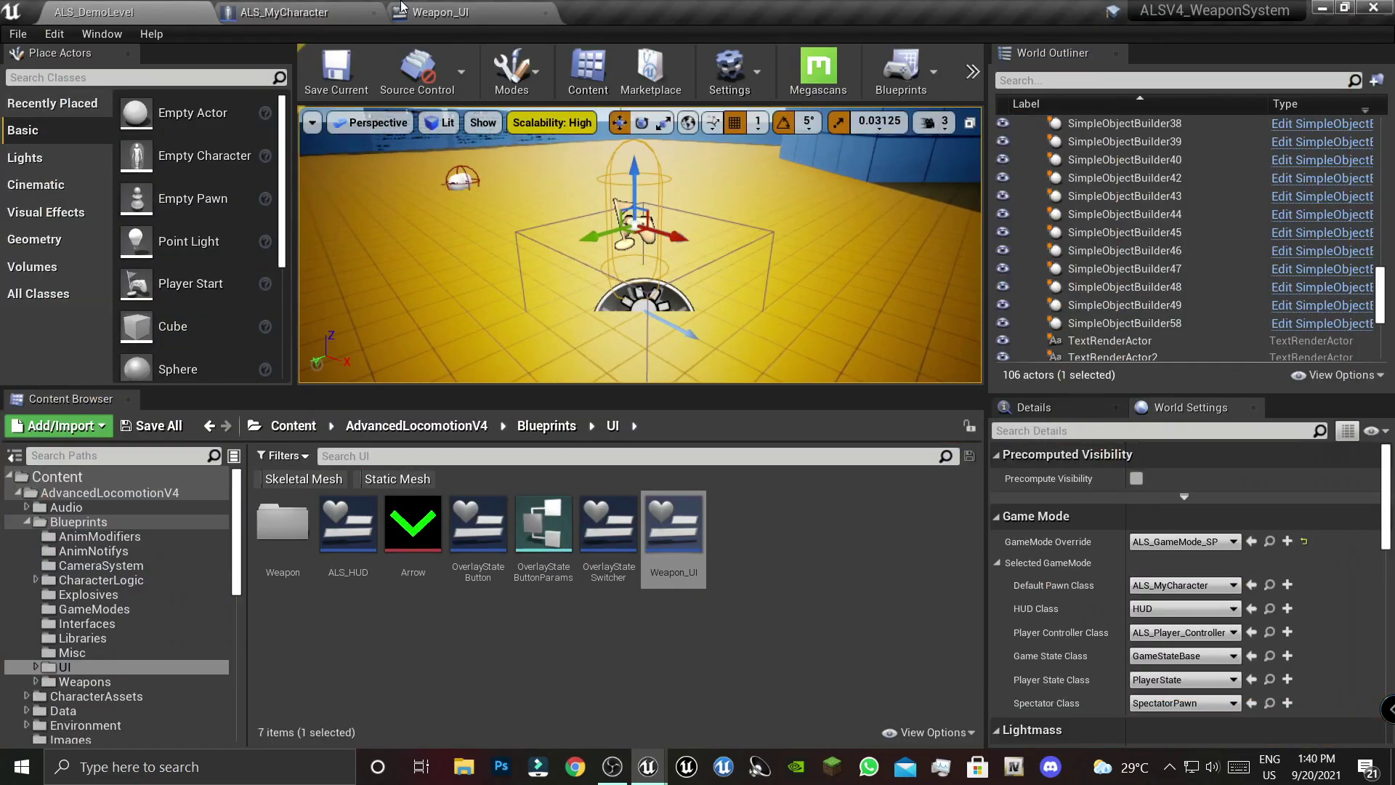
pyautogui.hotkey('ctrl', 'Tab')
pyautogui.hotkey('ctrl', 'Tab')
pyautogui.scroll(3, 722, 376)
pyautogui.scroll(3, 733, 393)
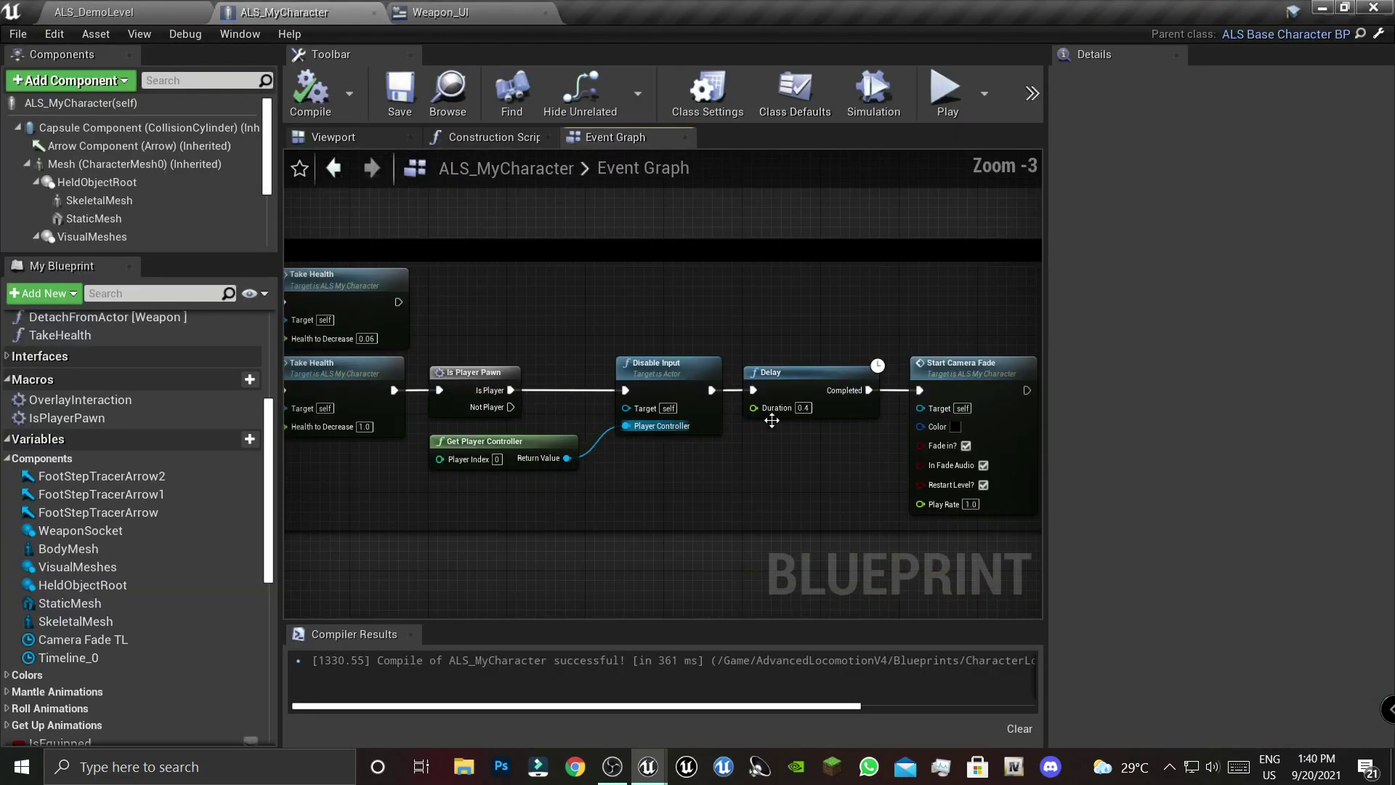
# - Set the Delay duration to 1.0, compile, and make the Start Camera Fade colour red
pyautogui.scroll(2, 748, 412)
pyautogui.write('1')
pyautogui.press('Return')
pyautogui.moveTo(895, 413); pyautogui.dragTo(618, 430, button='right')
pyautogui.moveTo(699, 570); pyautogui.dragTo(663, 509, button='right')
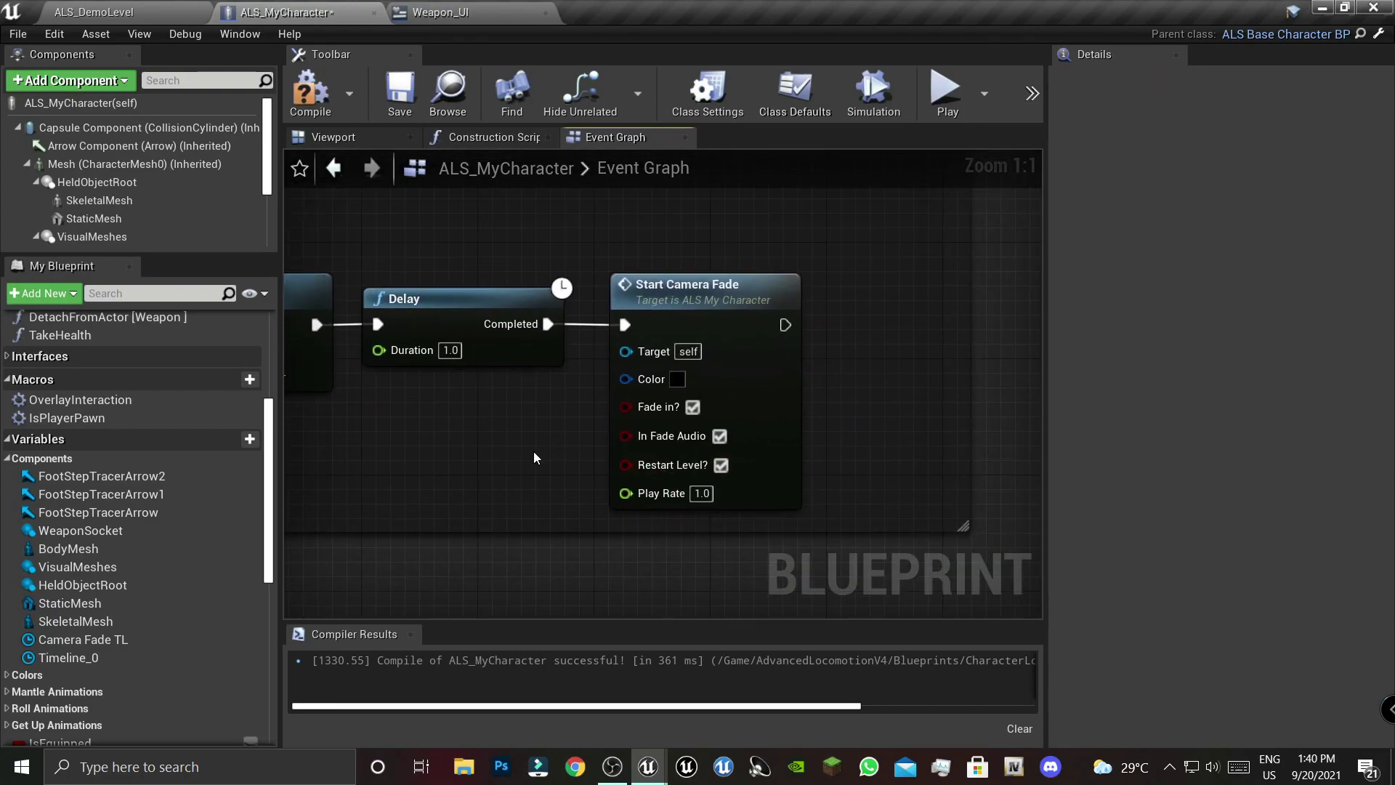
pyautogui.press('F7')
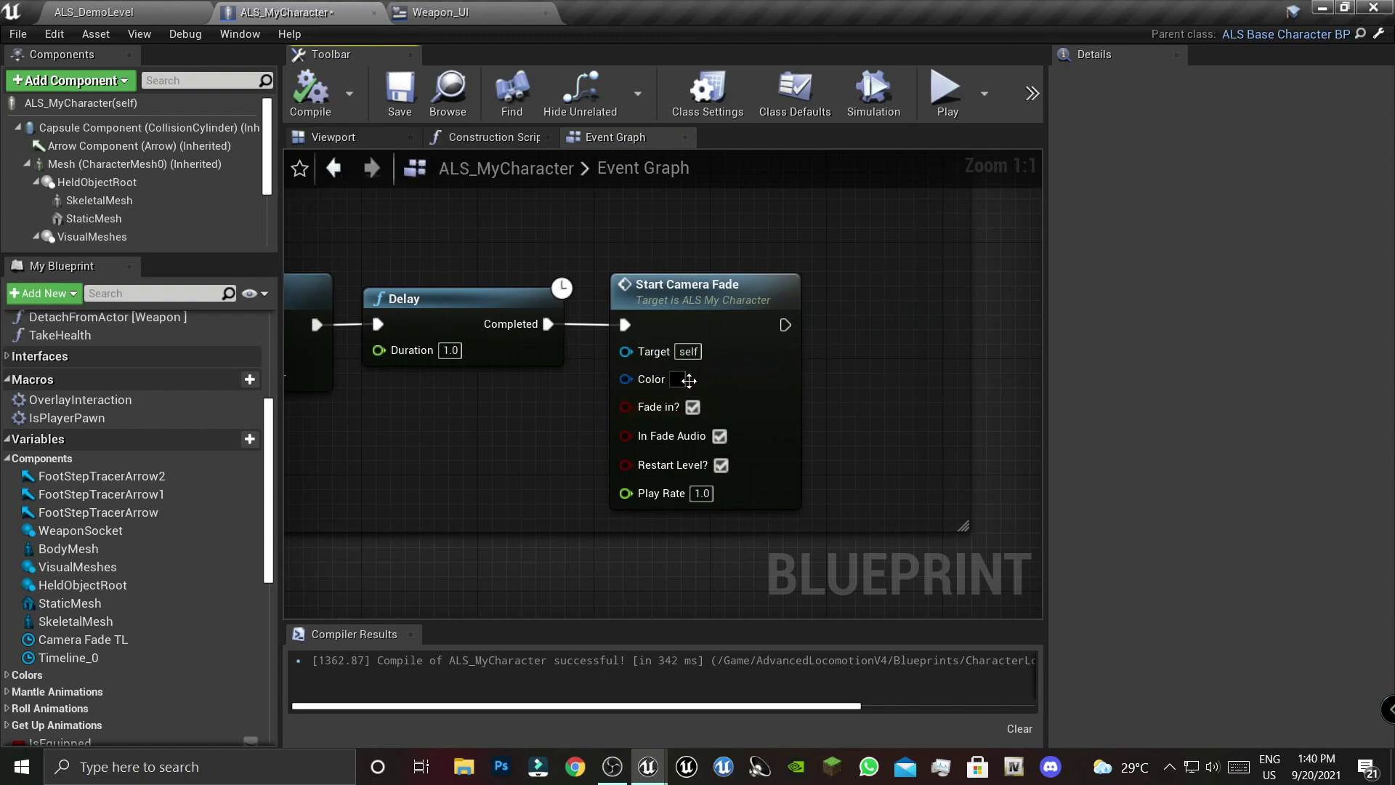
pyautogui.click(677, 378)
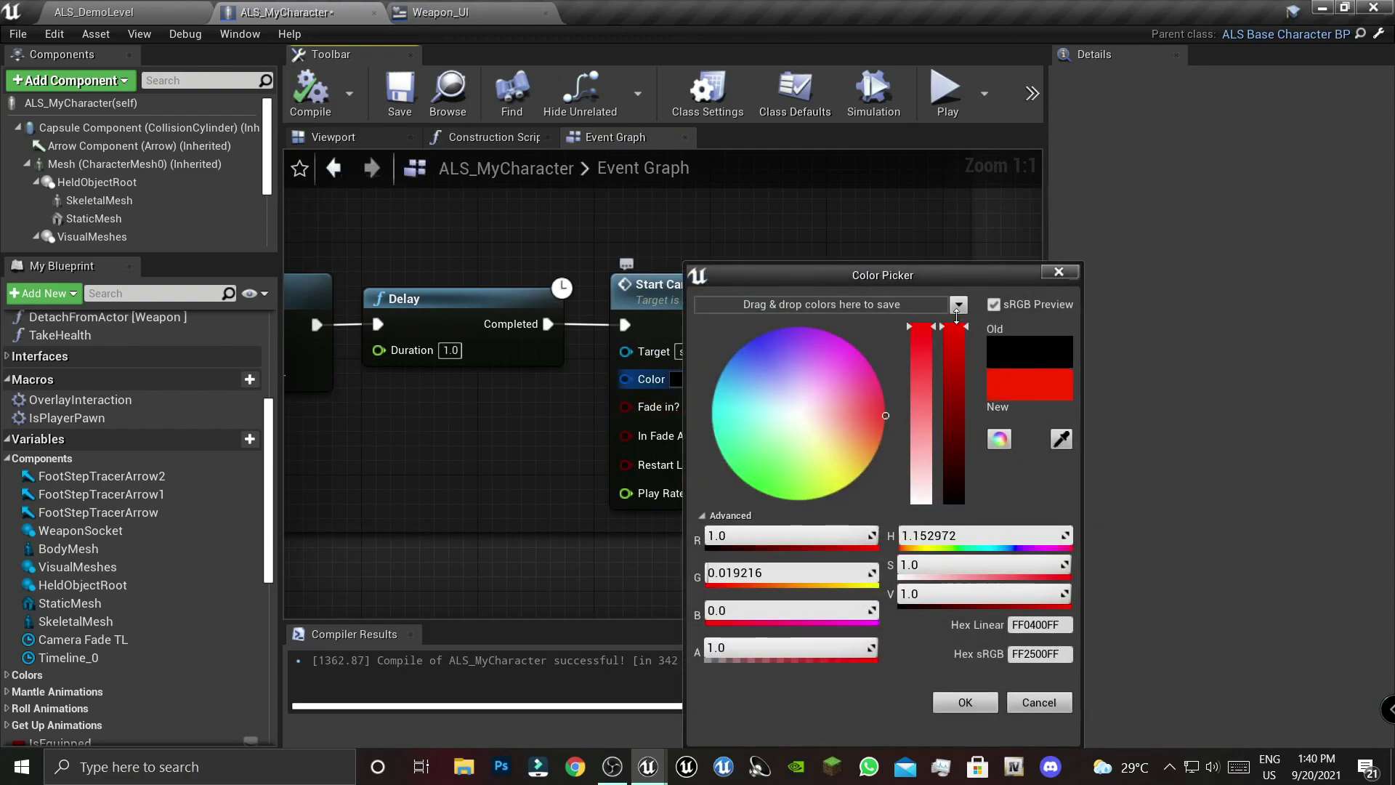
pyautogui.click(965, 702)
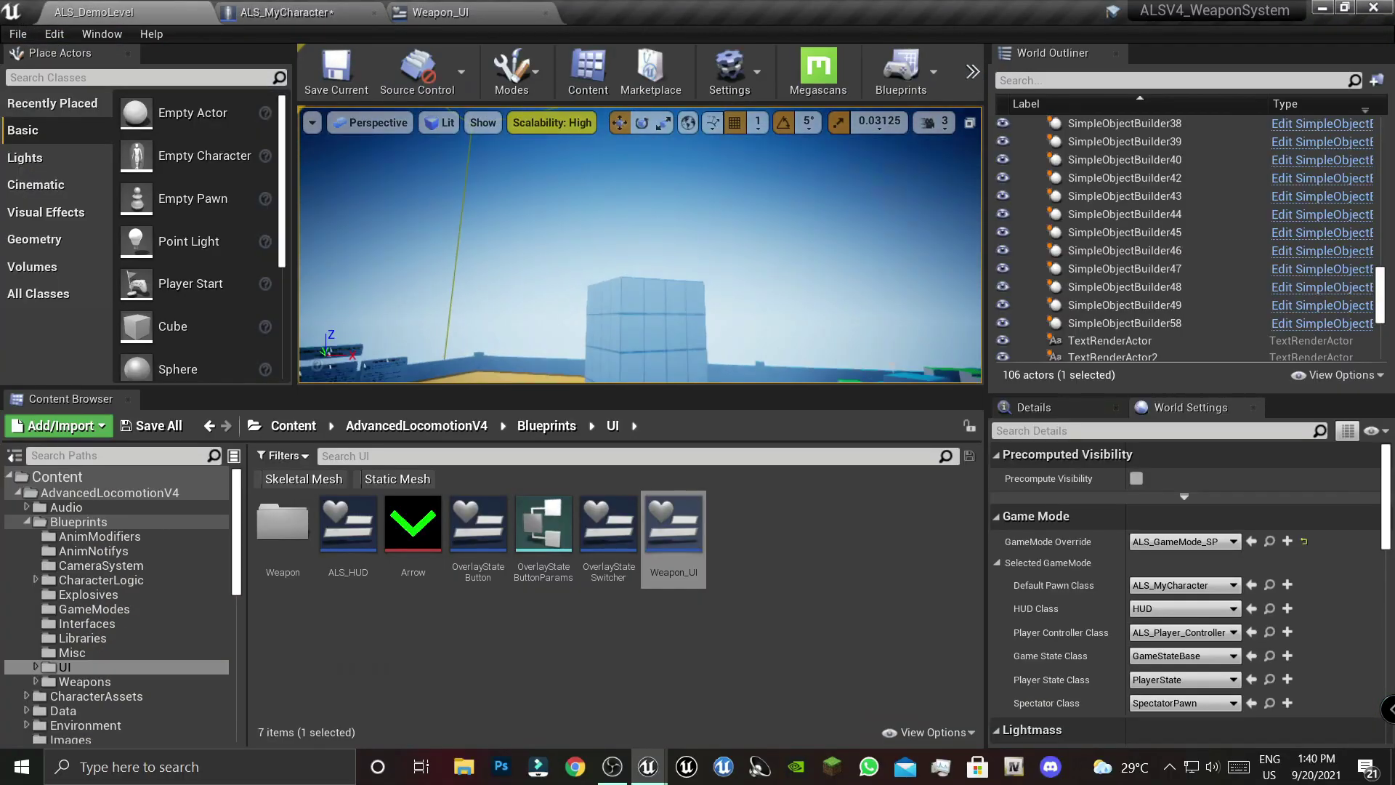
# - Play from the floor piece, hide the overlay, ragdoll to see the red fade, then return to ALS_MyCharacter
pyautogui.rightClick(640, 334)
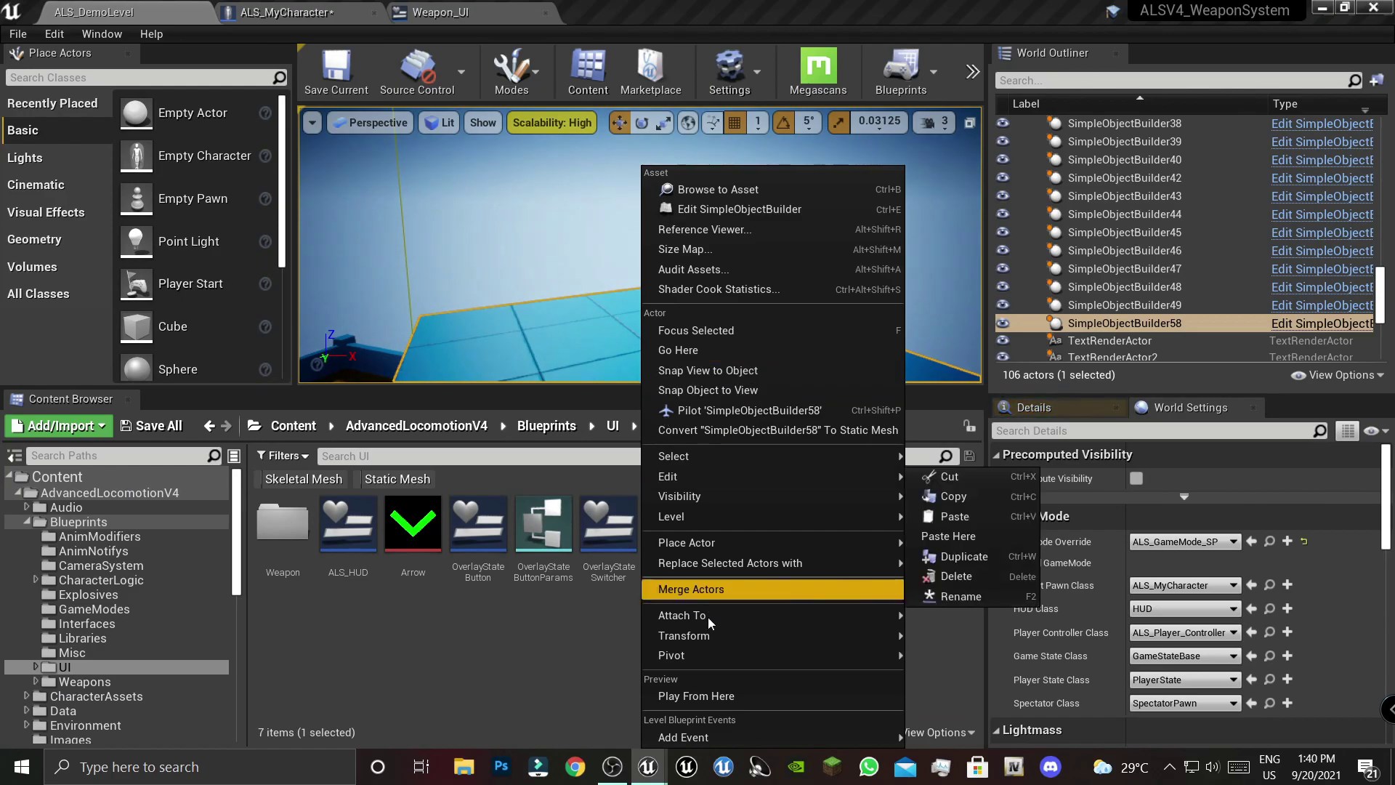
pyautogui.click(717, 692)
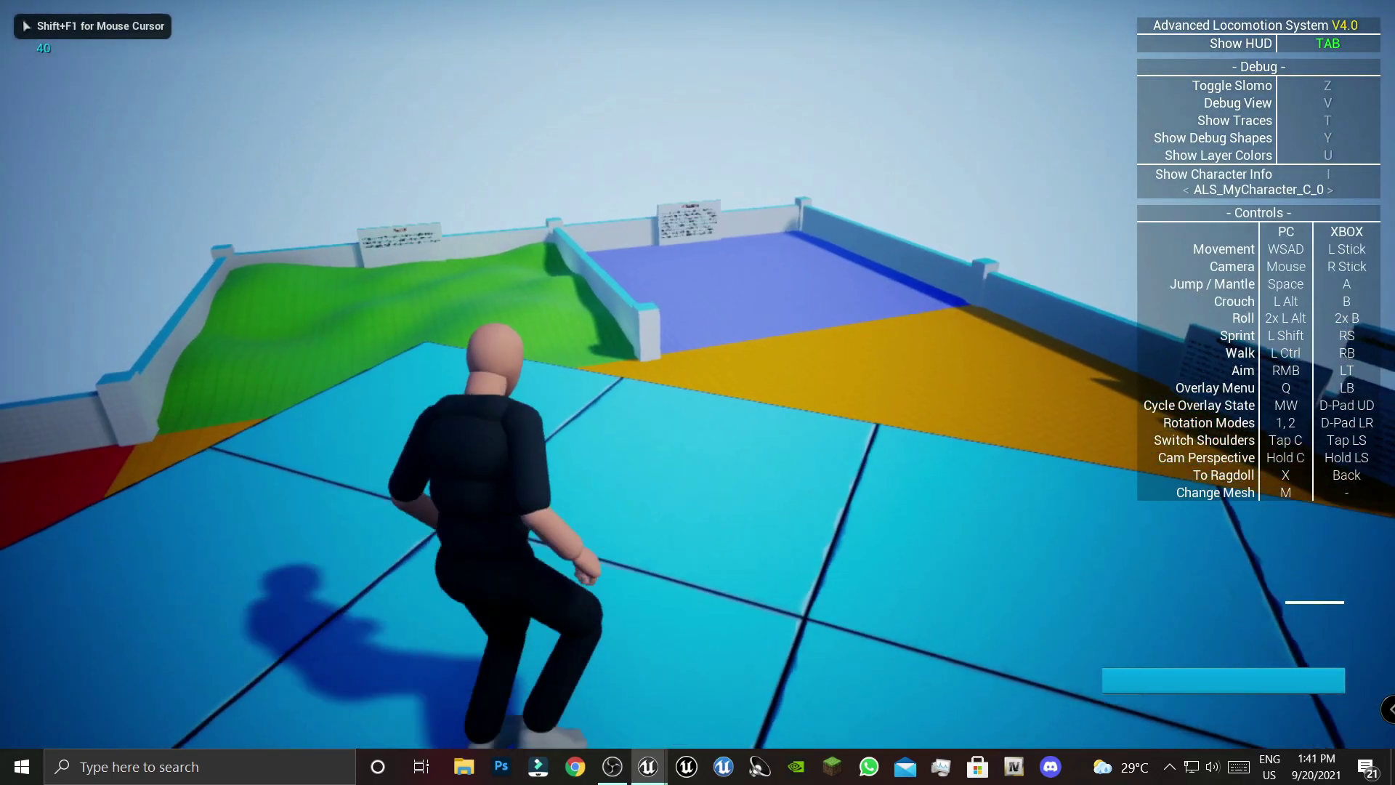
pyautogui.press('Tab')
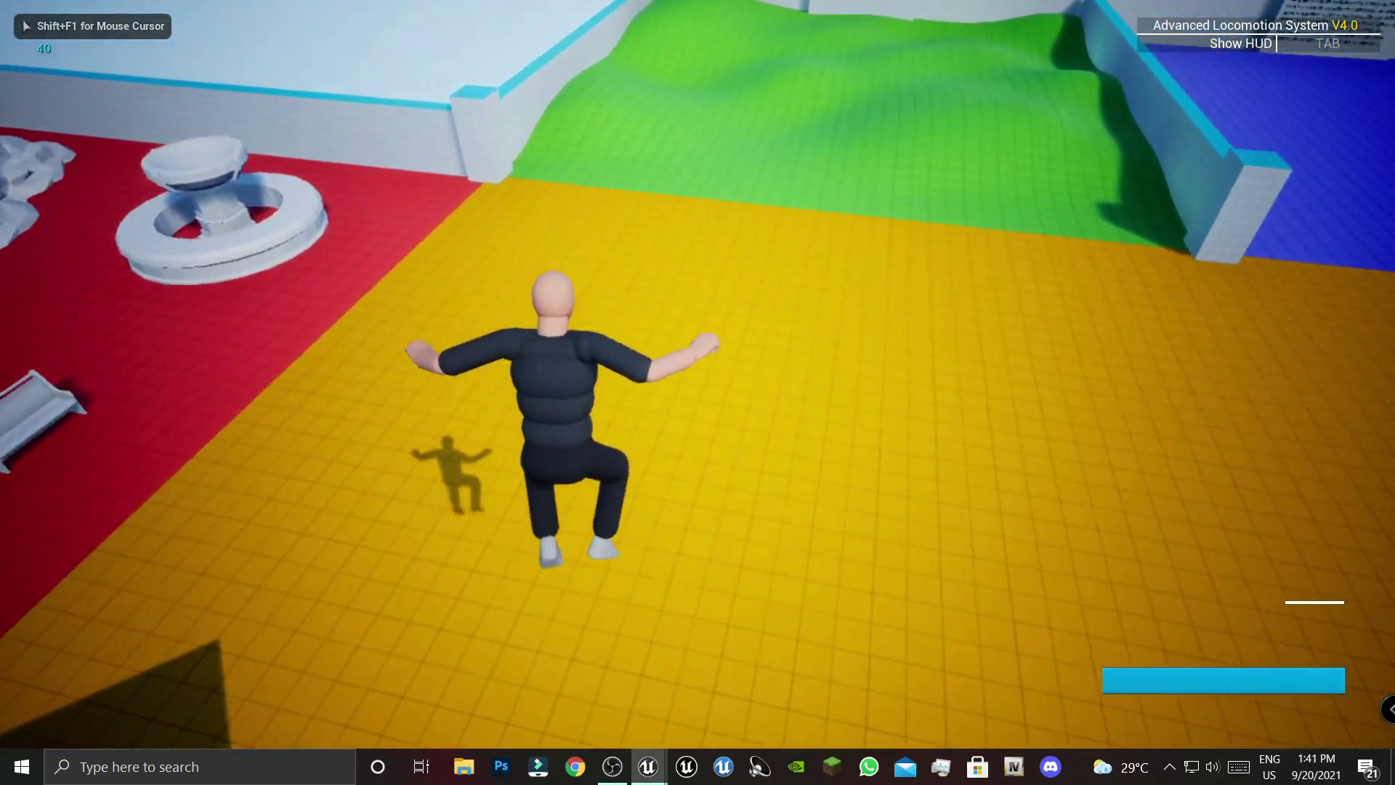
pyautogui.press('x')
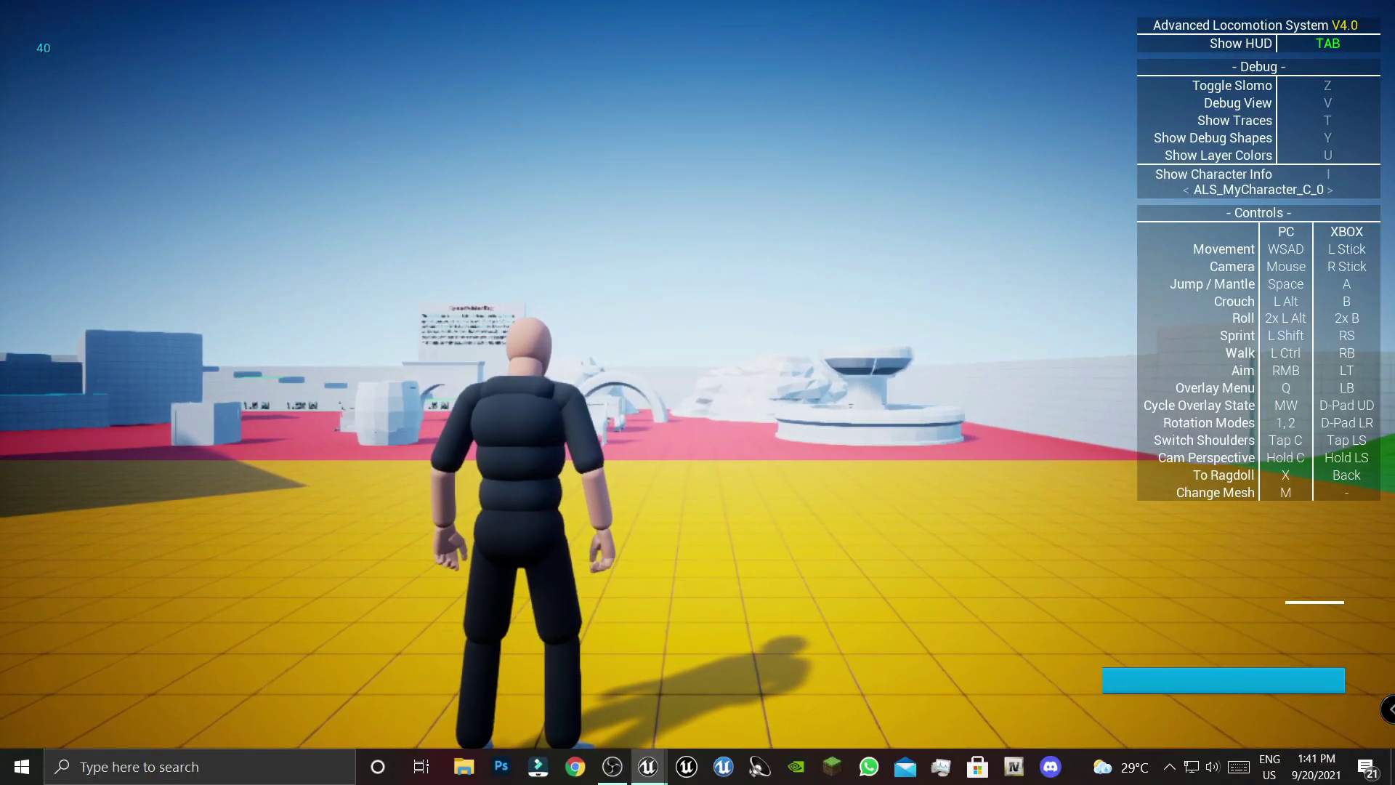
pyautogui.press('Escape')
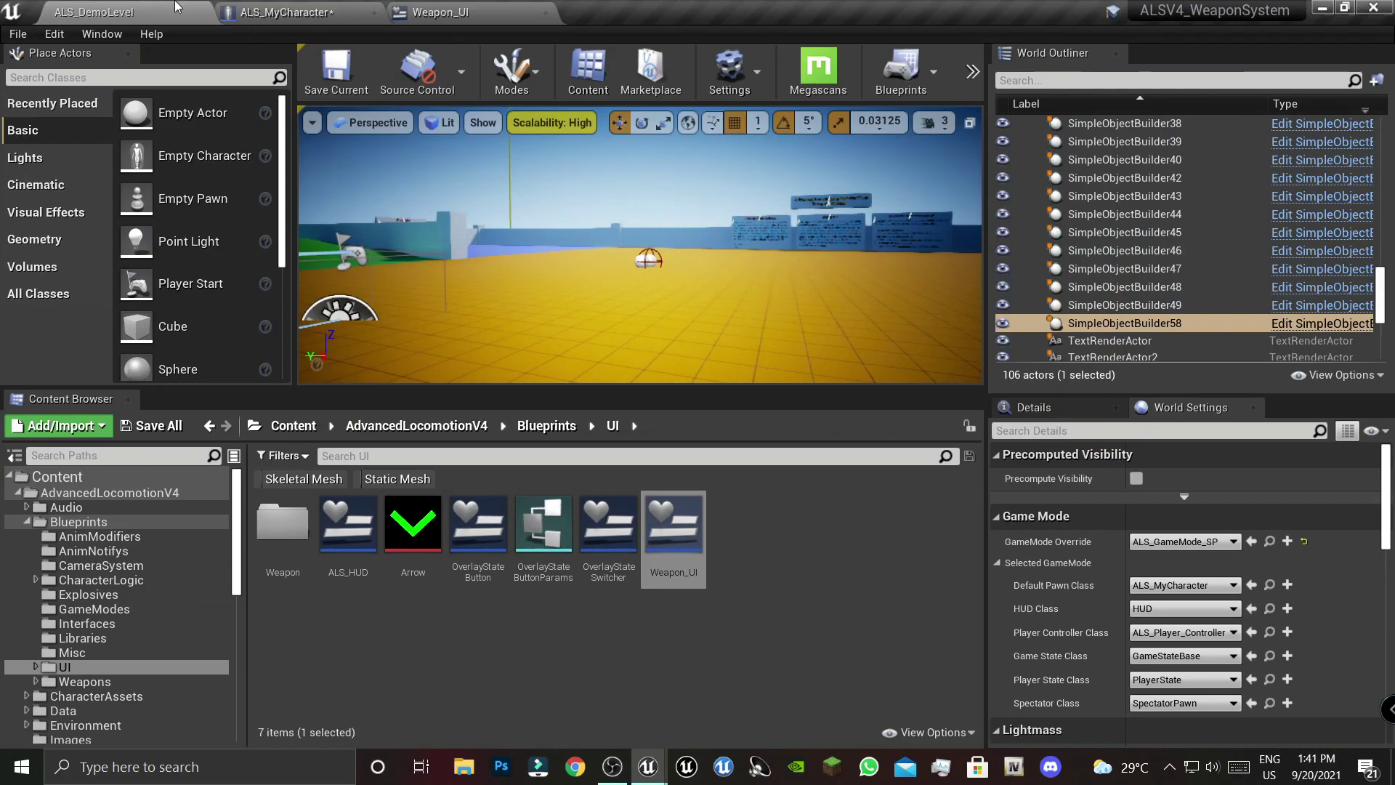
pyautogui.click(403, 7)
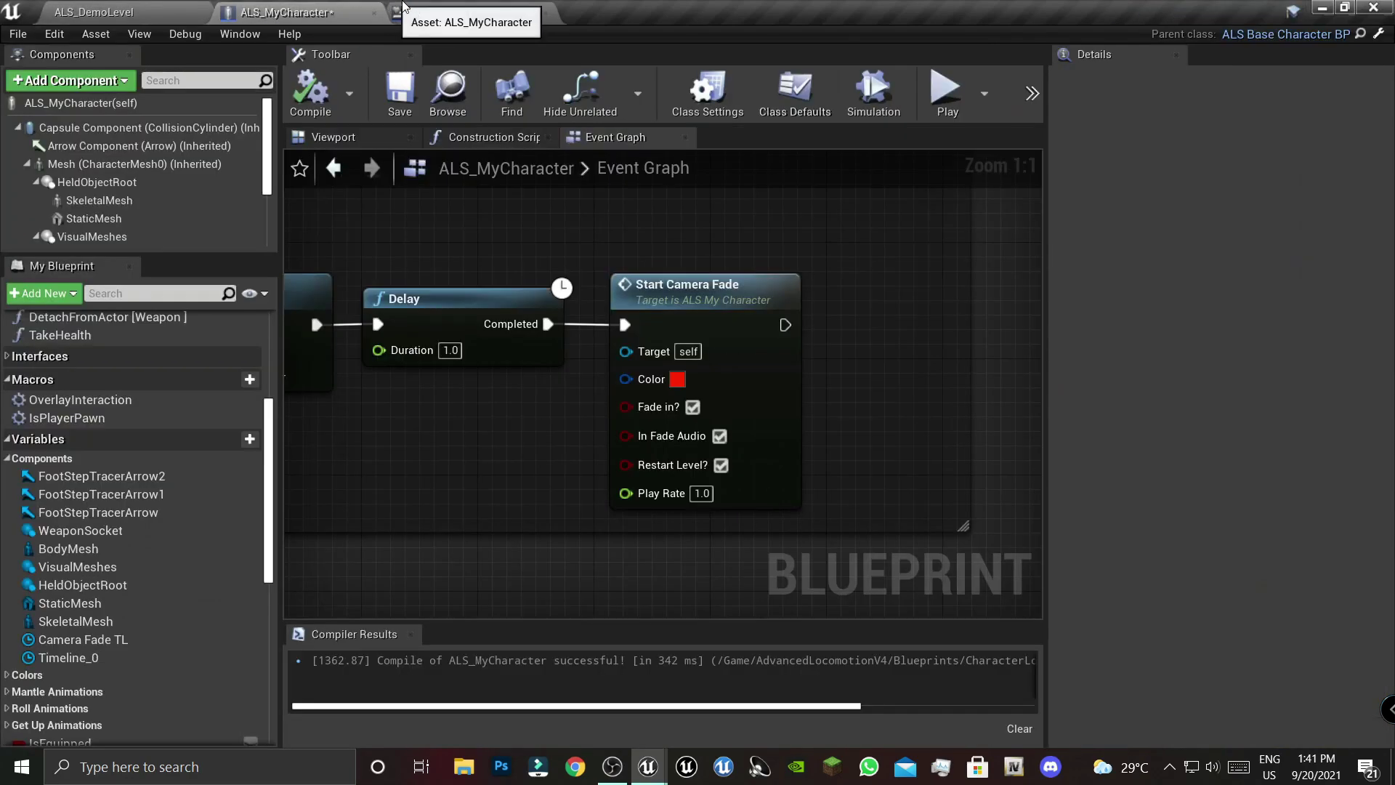
# - Set the Start Camera Fade colour back to black and recompile the blueprint
pyautogui.click(677, 379)
pyautogui.moveTo(966, 594); pyautogui.dragTo(966, 744)
pyautogui.click(959, 702)
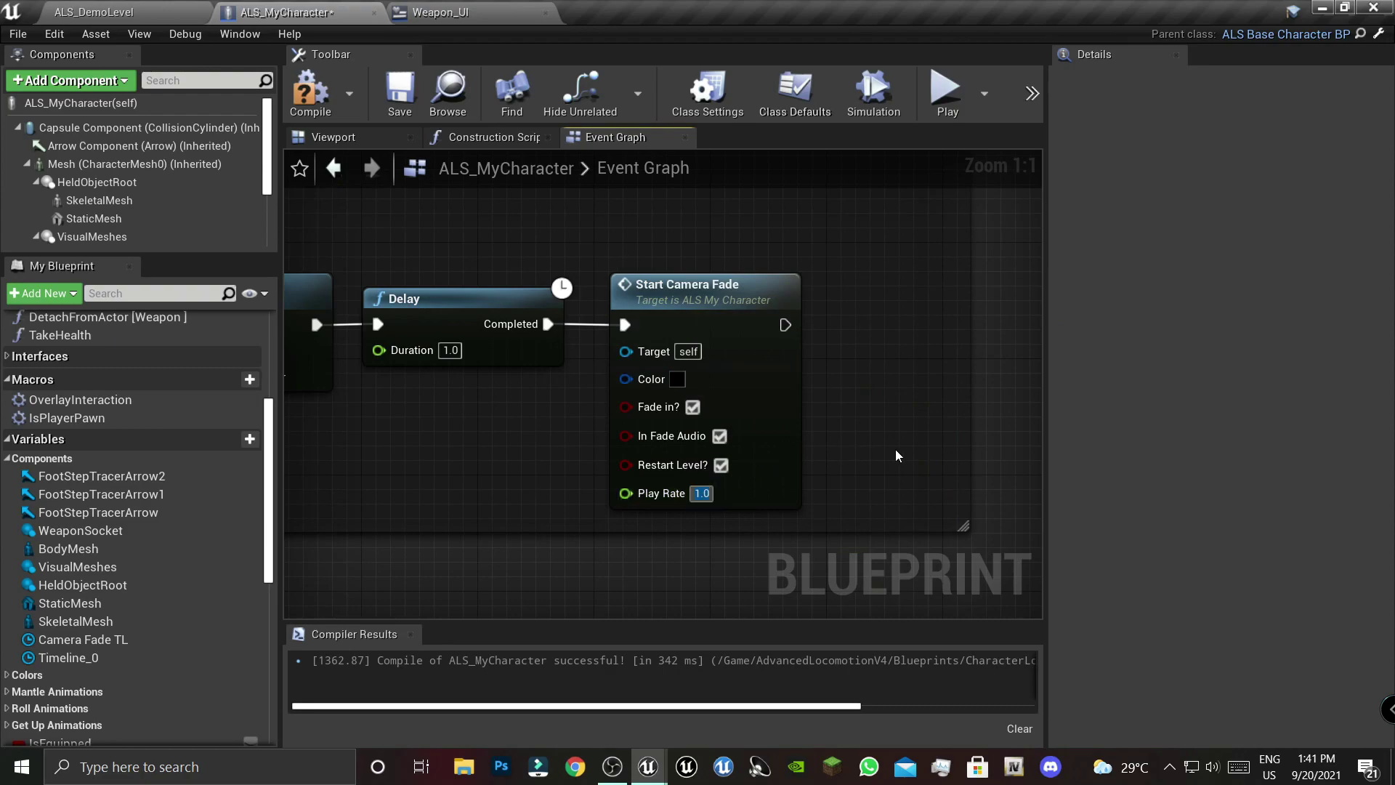
pyautogui.press('F7')
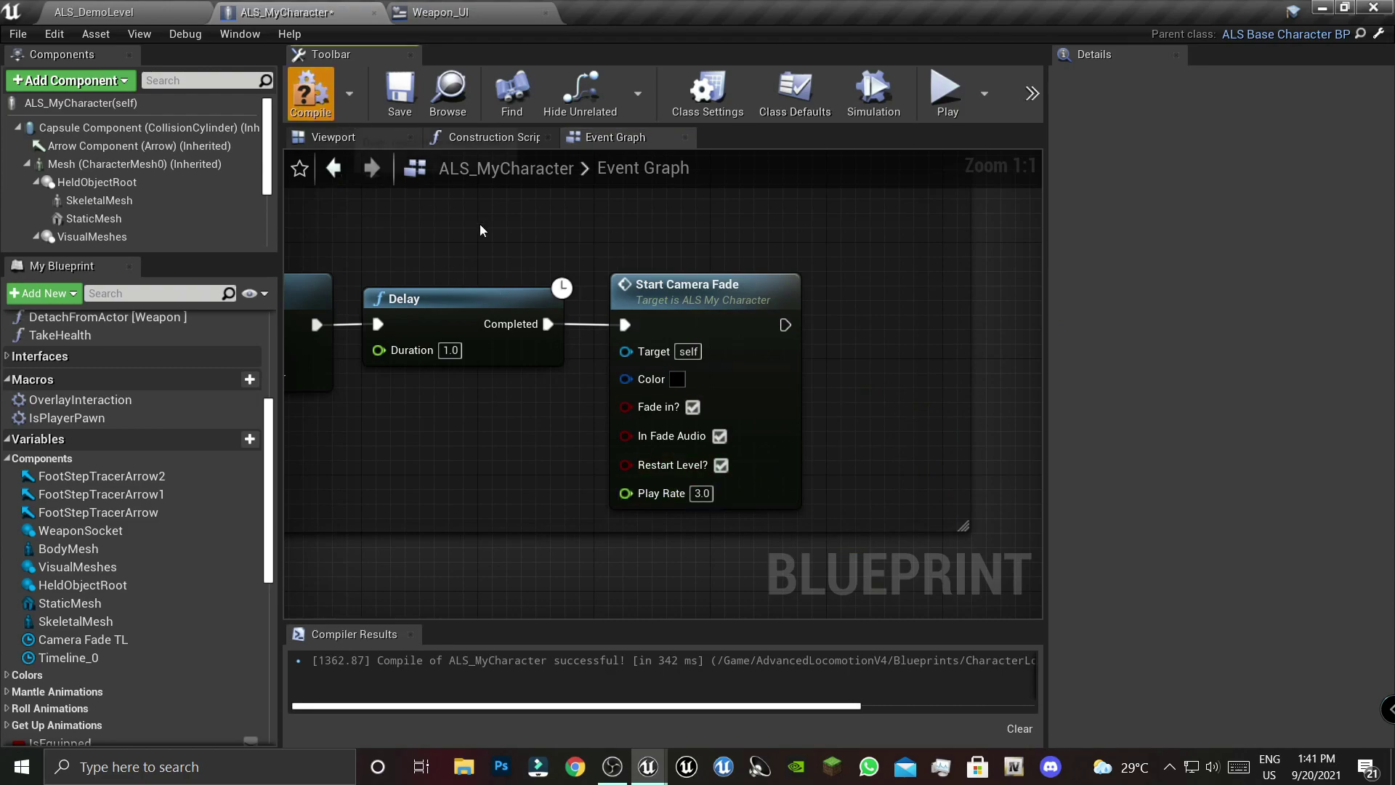
# - Inspect the Camera Fade TL timeline curve, then box-select the whole camera fade node chain
pyautogui.scroll(-5, 790, 524)
pyautogui.scroll(5, 791, 486)
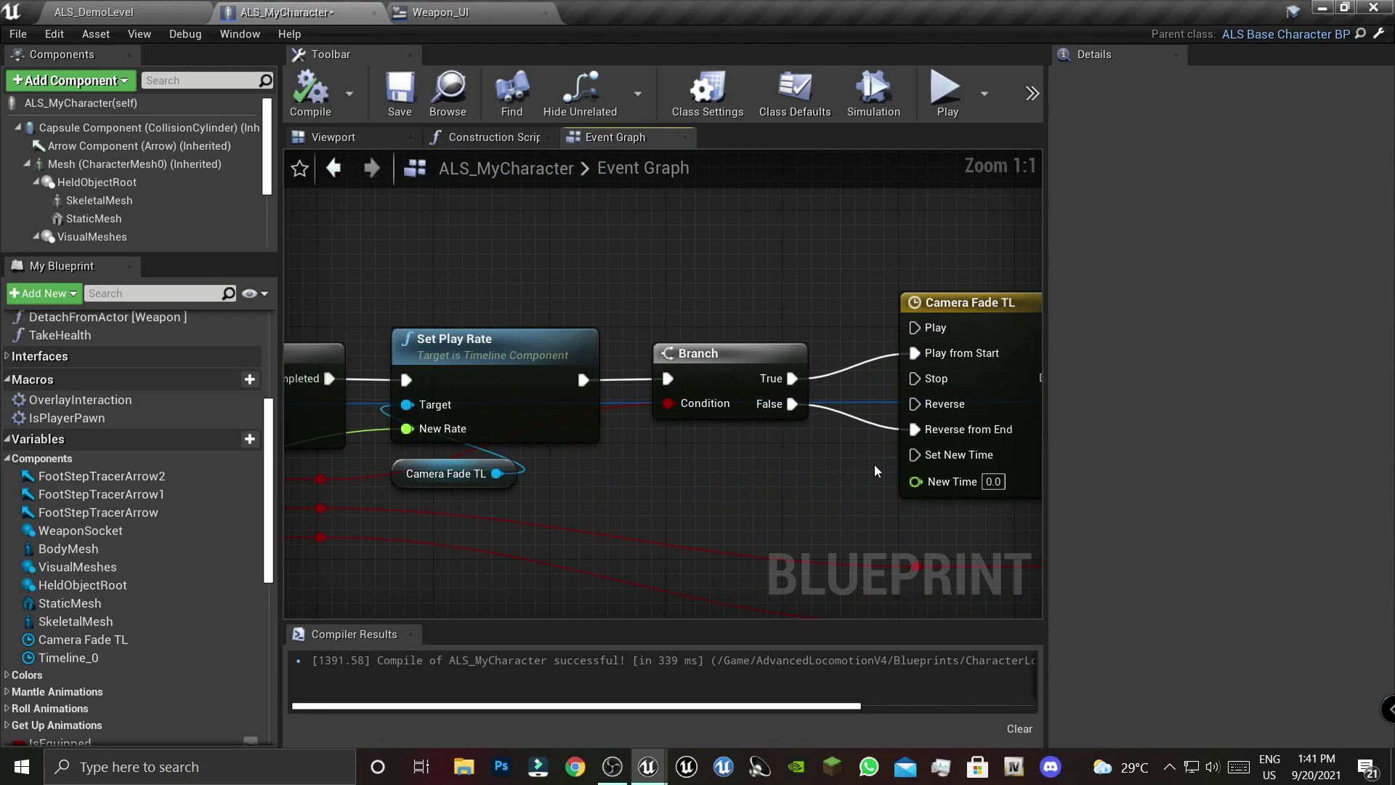
pyautogui.moveTo(791, 486); pyautogui.dragTo(907, 308, button='right')
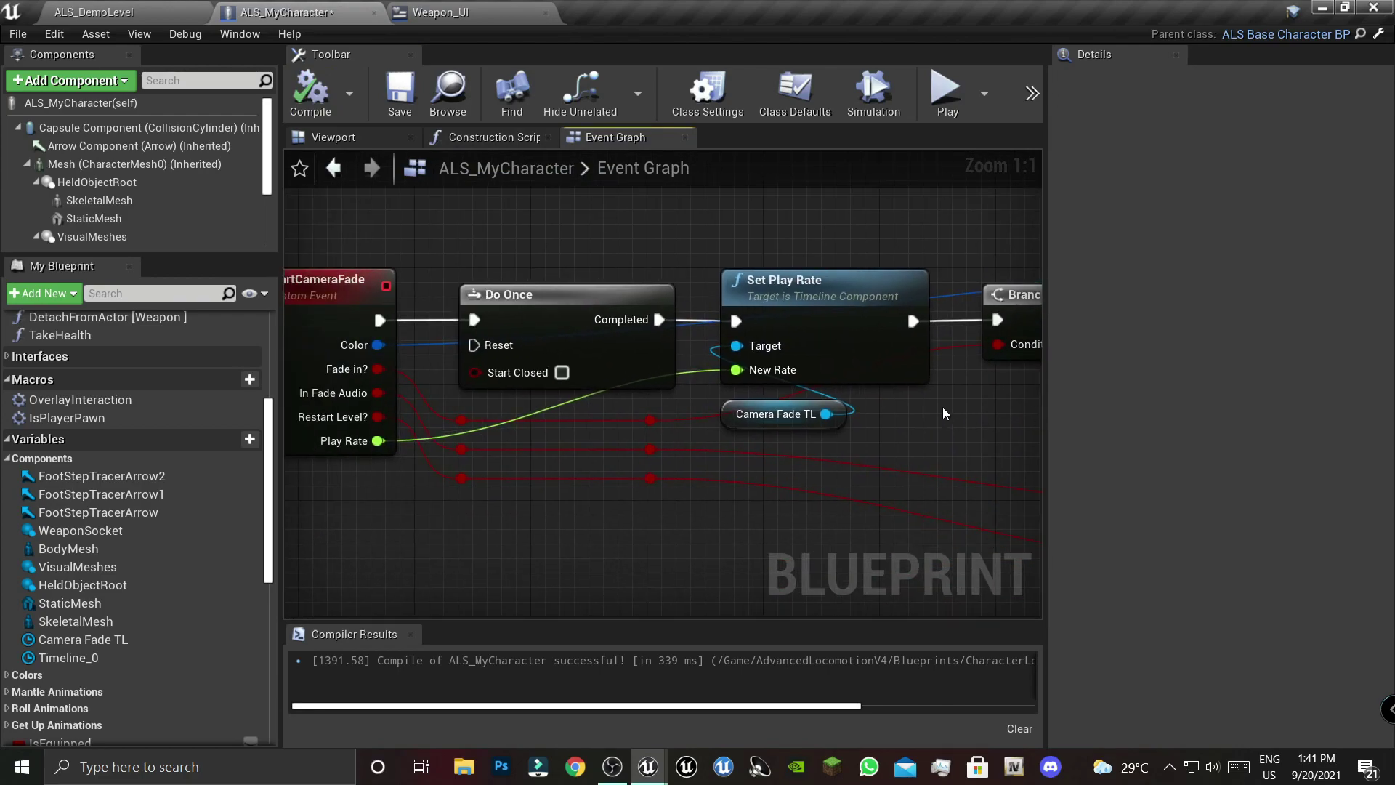
pyautogui.moveTo(954, 350)
pyautogui.mouseDown(button='right')
pyautogui.moveTo(984, 429)
pyautogui.moveTo(553, 465)
pyautogui.mouseUp(button='right')
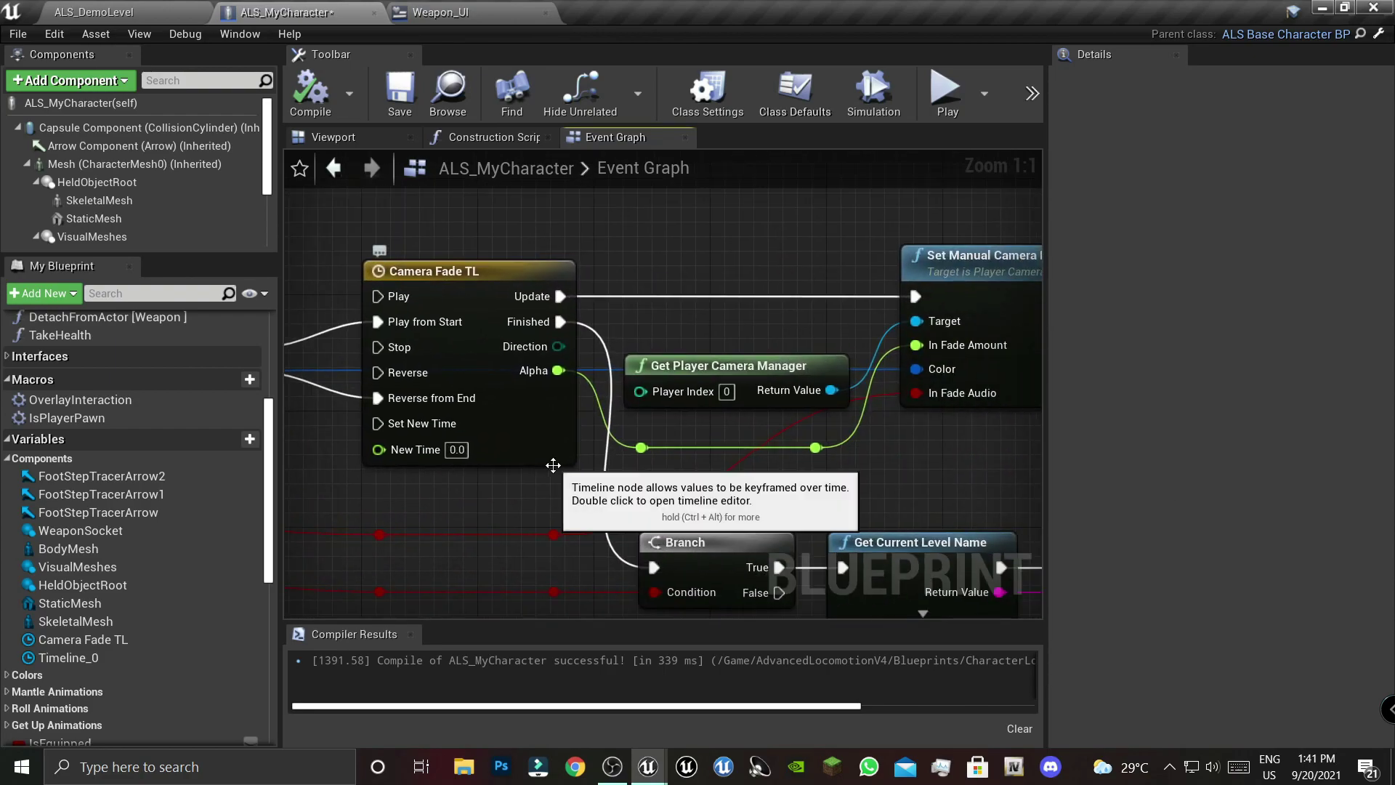
pyautogui.scroll(-4, 553, 465)
pyautogui.doubleClick(553, 465)
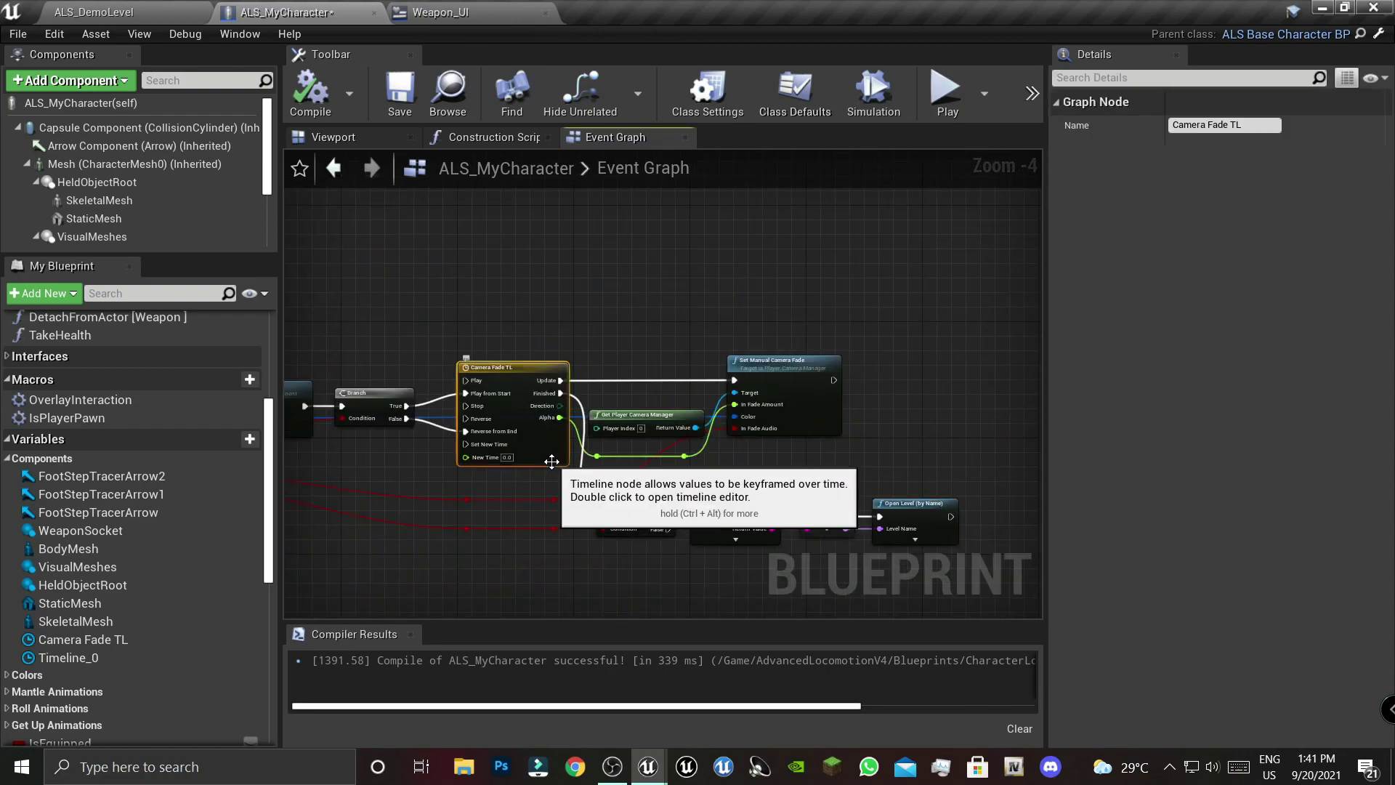
pyautogui.click(822, 137)
pyautogui.scroll(-5, 716, 425)
pyautogui.moveTo(999, 533); pyautogui.dragTo(725, 523)
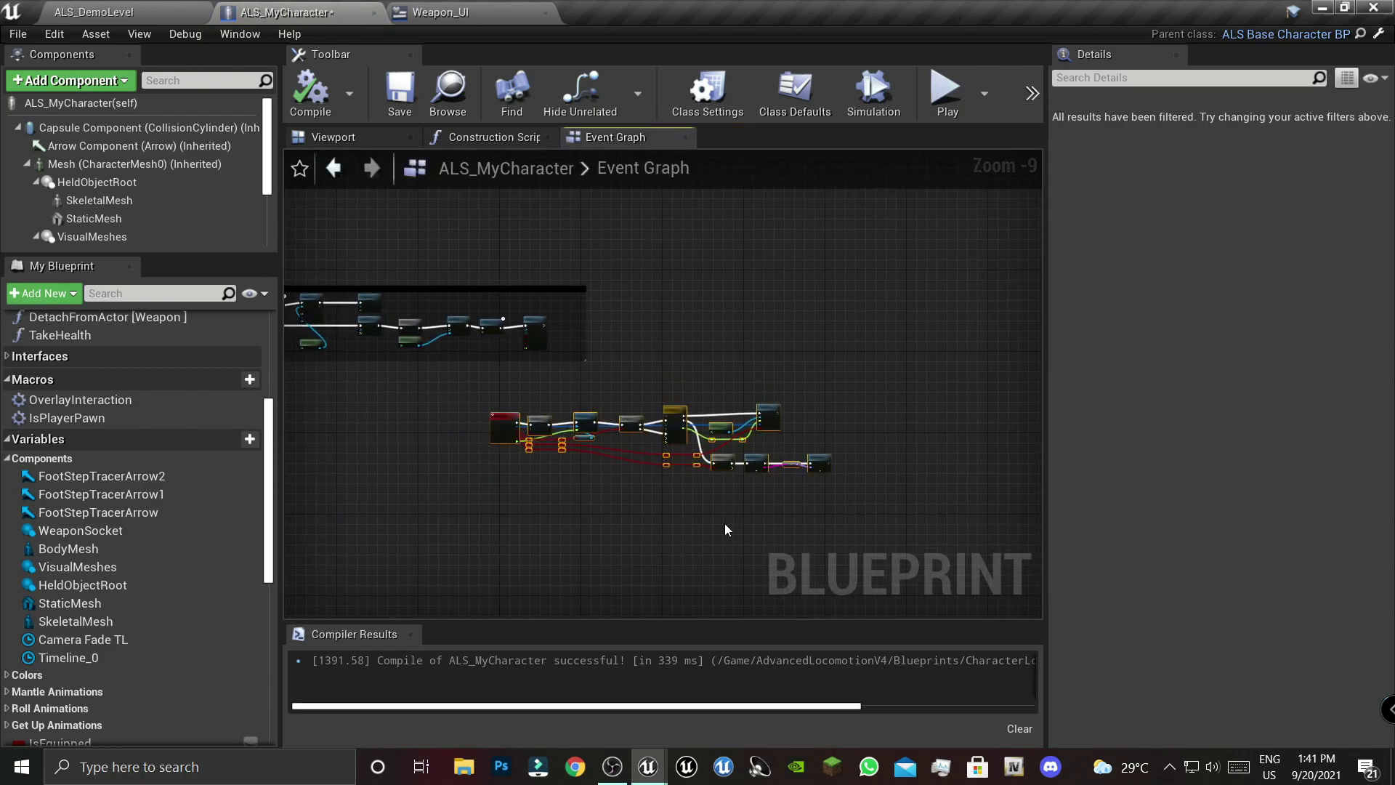
# - Title the comment 'CameraFade', hide its bubble when zoomed out, and colour it black
pyautogui.write('cCa')
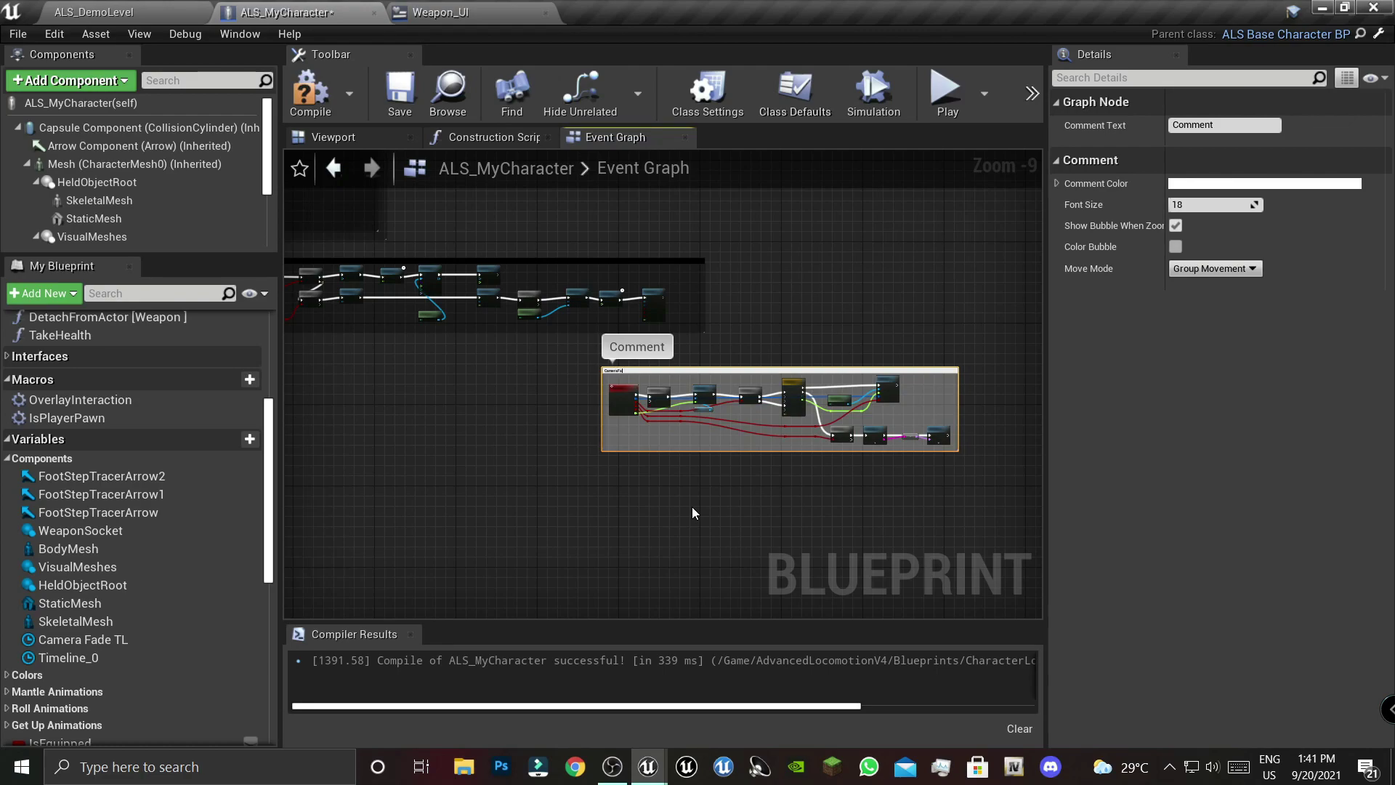
pyautogui.write('de')
pyautogui.press('Return')
pyautogui.press('Home')
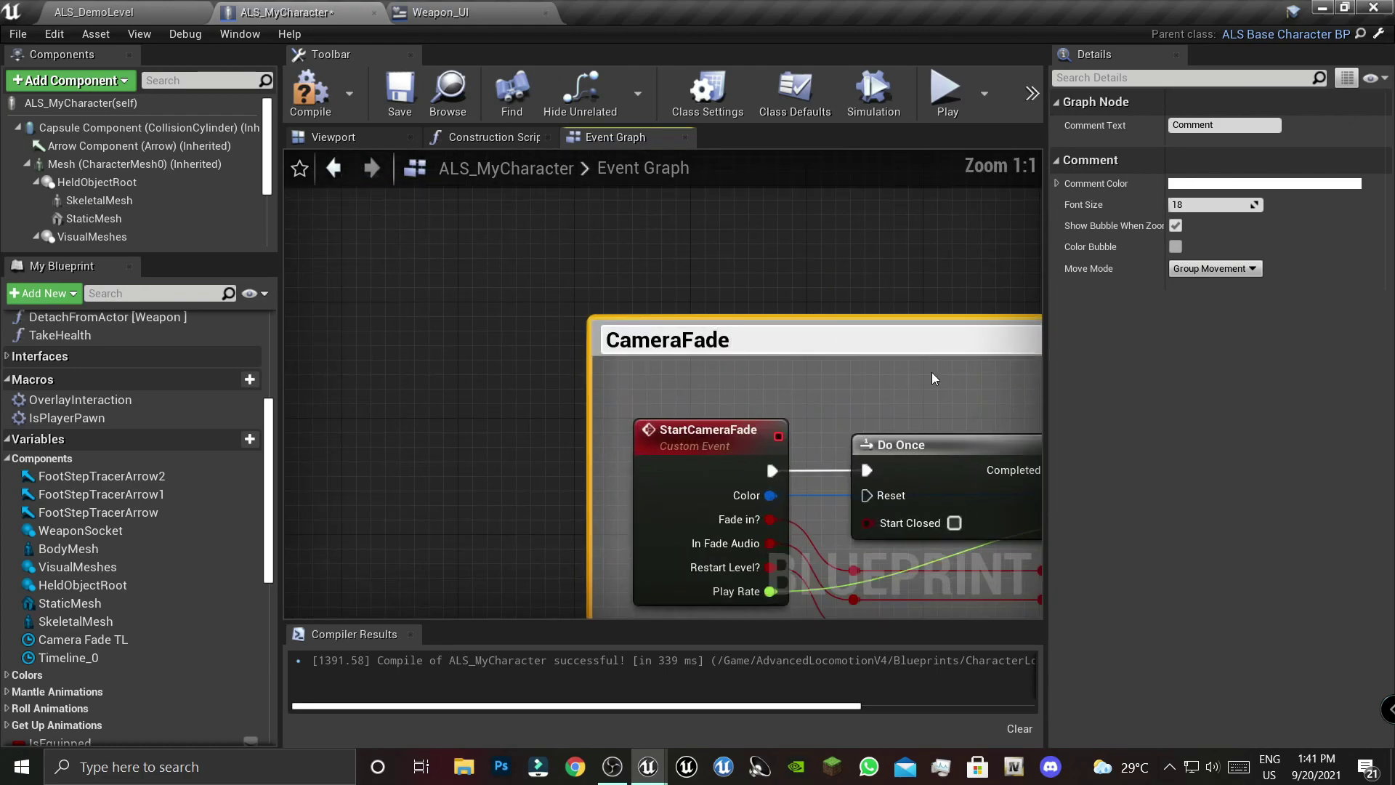
pyautogui.click(938, 286)
pyautogui.click(856, 356)
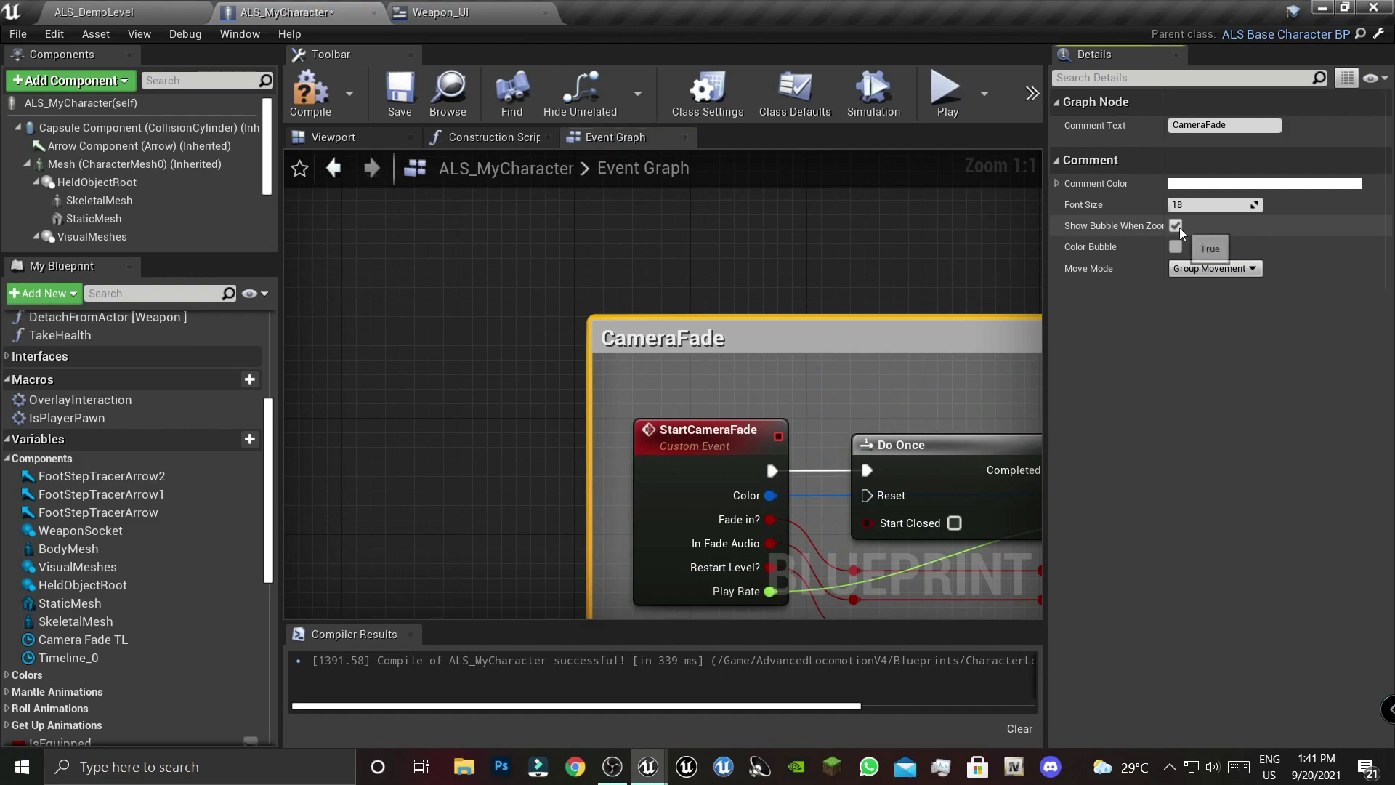
pyautogui.click(1264, 183)
pyautogui.moveTo(1047, 262); pyautogui.dragTo(1052, 556)
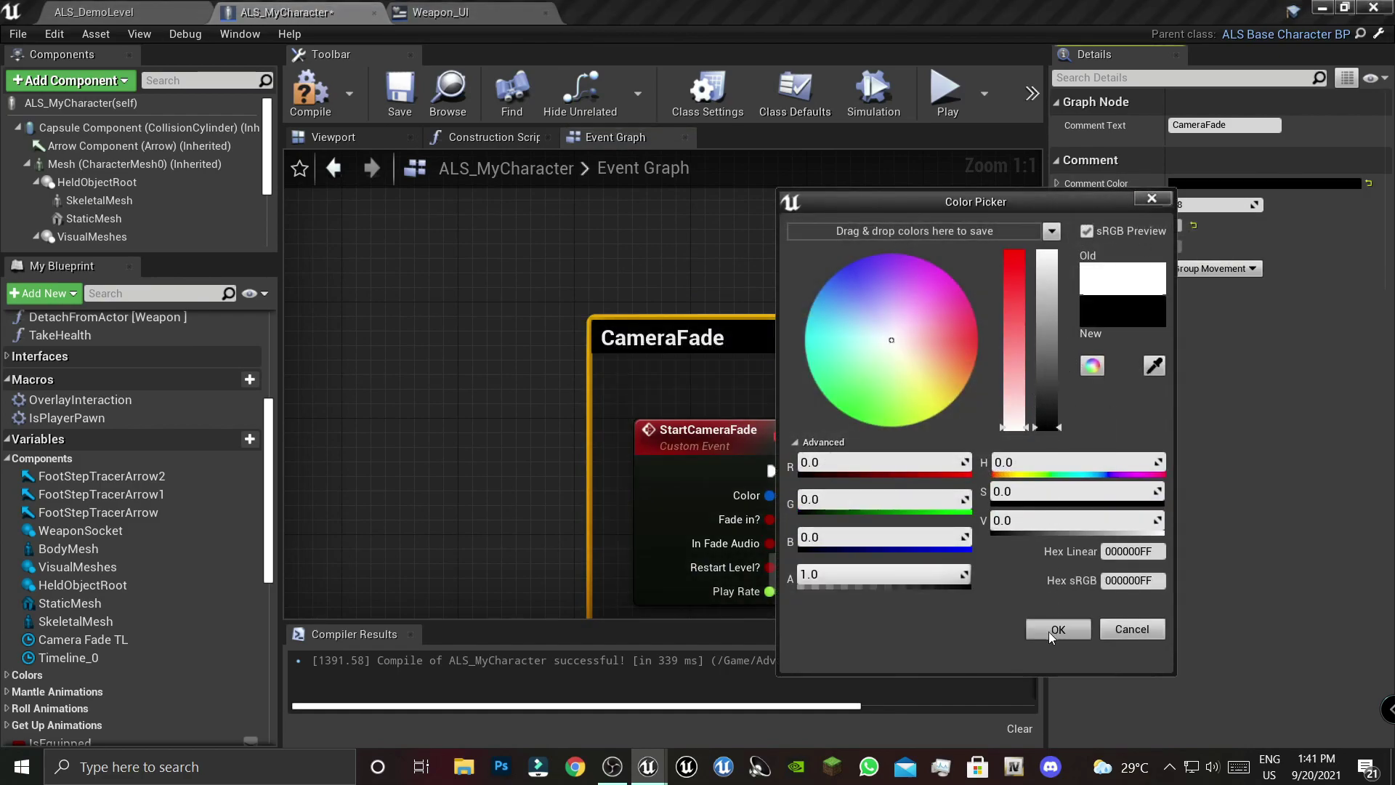
pyautogui.click(1058, 629)
# - Move the CameraFade comment beneath Fall Damage, then compile and save ALS_MyCharacter
pyautogui.scroll(-5, 772, 464)
pyautogui.scroll(-5, 772, 463)
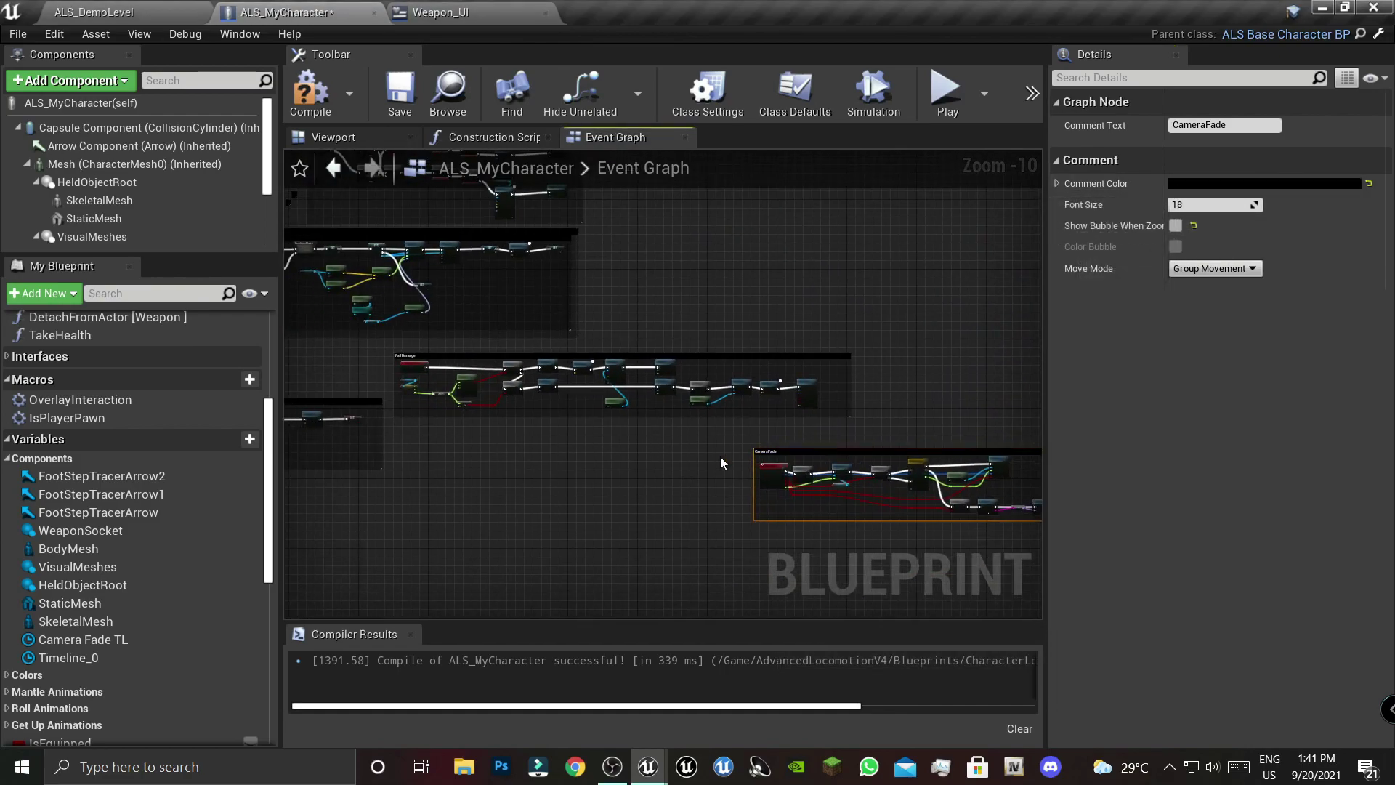
pyautogui.moveTo(774, 449); pyautogui.dragTo(412, 436)
pyautogui.scroll(6, 462, 448)
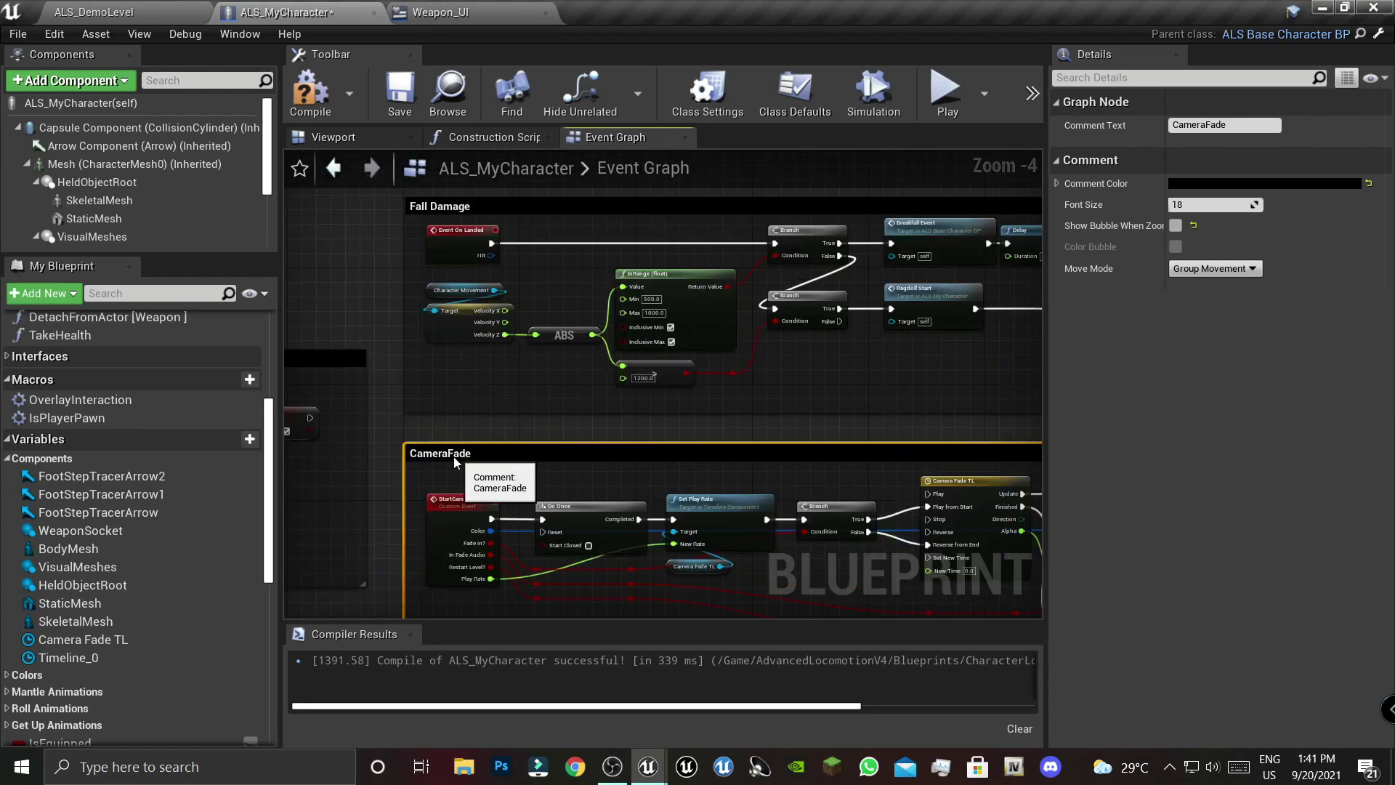
pyautogui.click(571, 443)
pyautogui.scroll(-2, 571, 444)
pyautogui.scroll(-2, 994, 519)
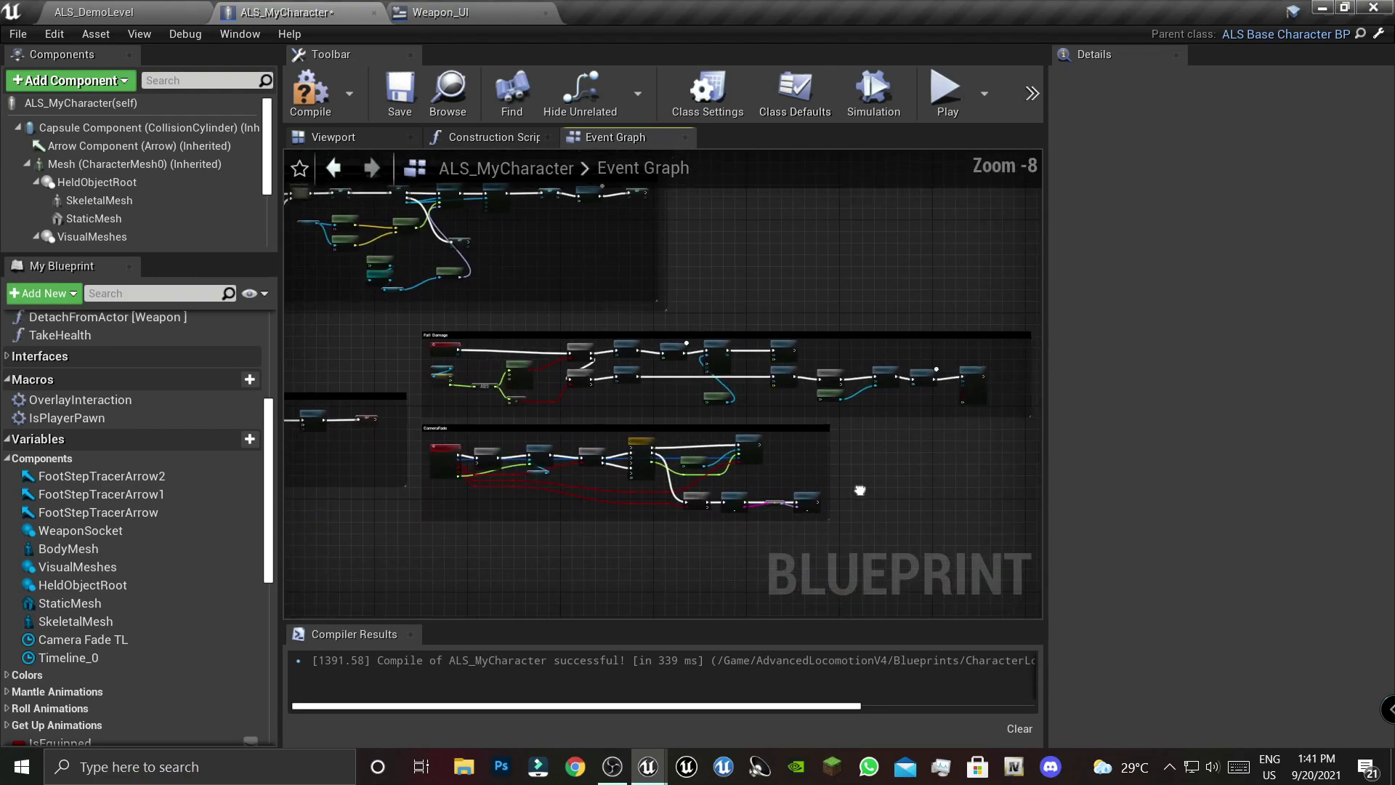
pyautogui.moveTo(859, 489); pyautogui.dragTo(726, 472, button='right')
pyautogui.click(310, 87)
pyautogui.click(412, 106)
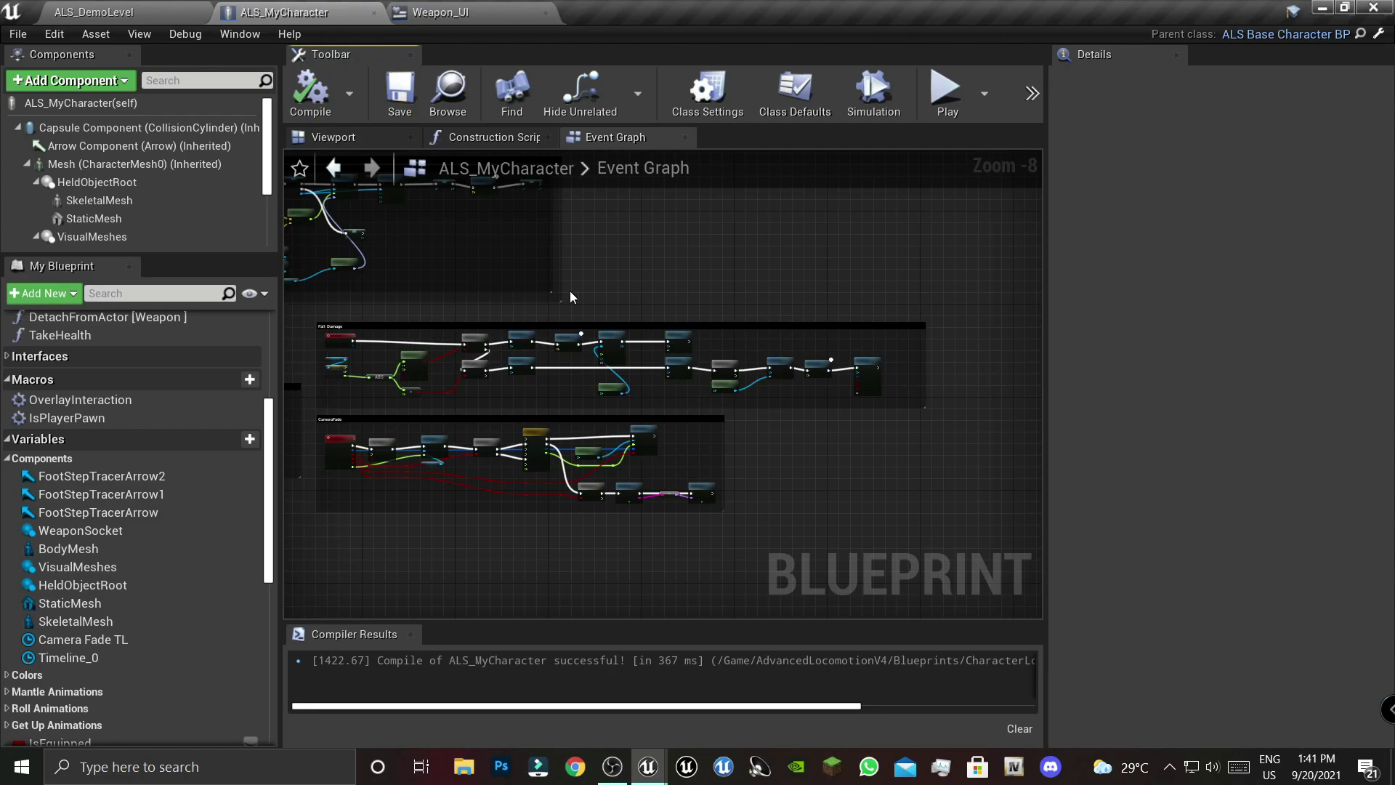
# - Review the Fall Damage and CameraFade groups in an overview of the whole graph
pyautogui.moveTo(704, 337); pyautogui.dragTo(754, 322, button='right')
pyautogui.scroll(2, 754, 322)
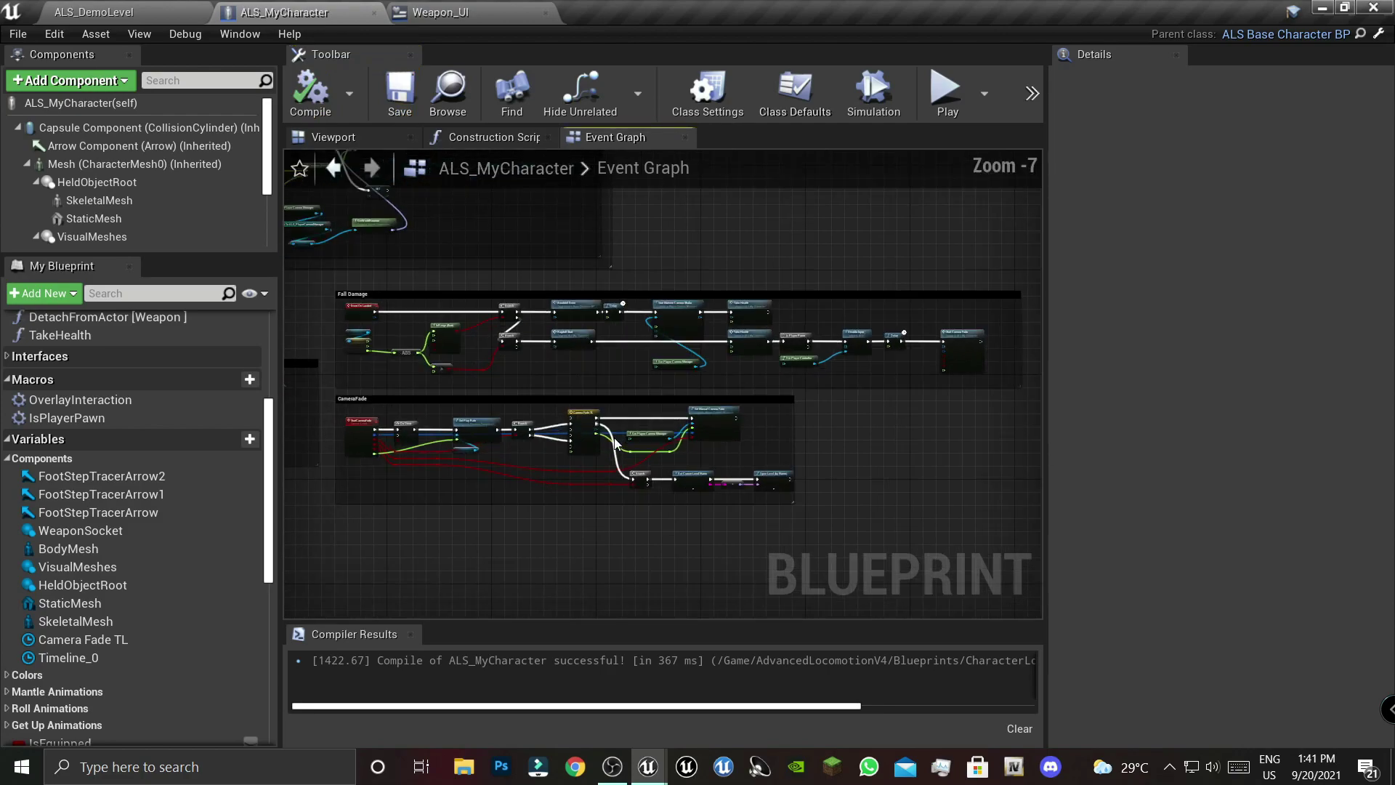
pyautogui.scroll(2, 810, 355)
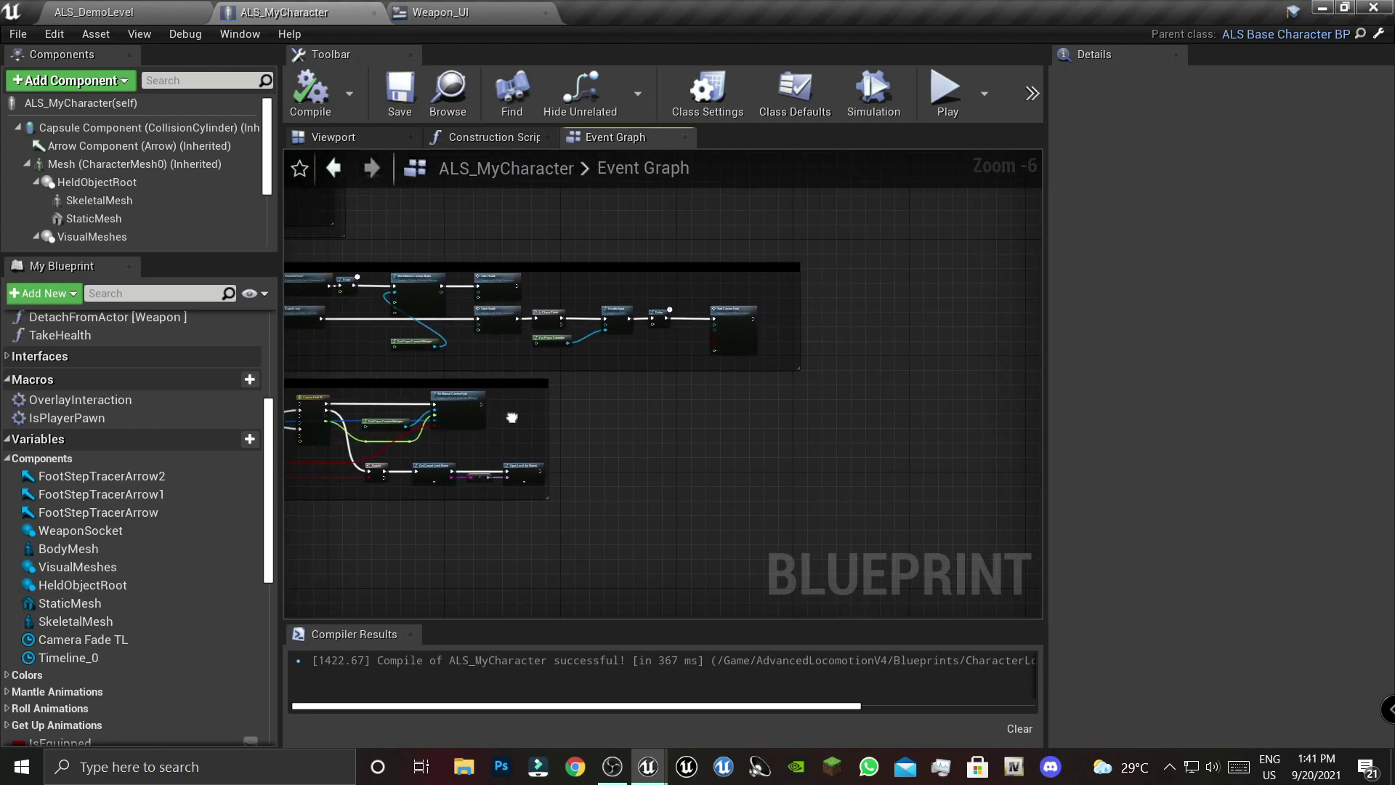
pyautogui.moveTo(460, 430)
pyautogui.mouseDown(button='right')
pyautogui.moveTo(490, 444)
pyautogui.moveTo(466, 426)
pyautogui.mouseUp(button='right')
pyautogui.scroll(-2, 489, 444)
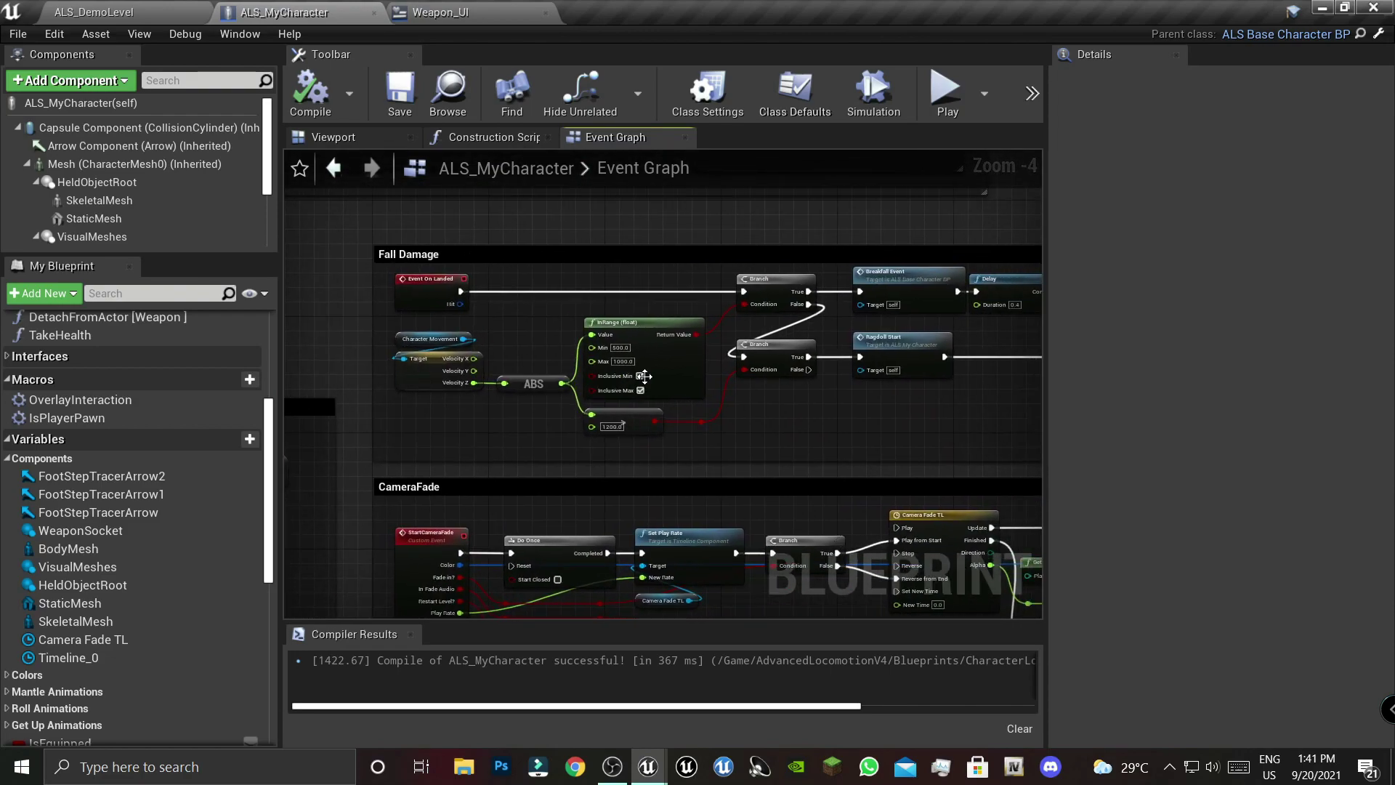
pyautogui.scroll(6, 466, 425)
pyautogui.scroll(-2, 466, 425)
pyautogui.scroll(-9, 465, 425)
pyautogui.scroll(-1, 466, 426)
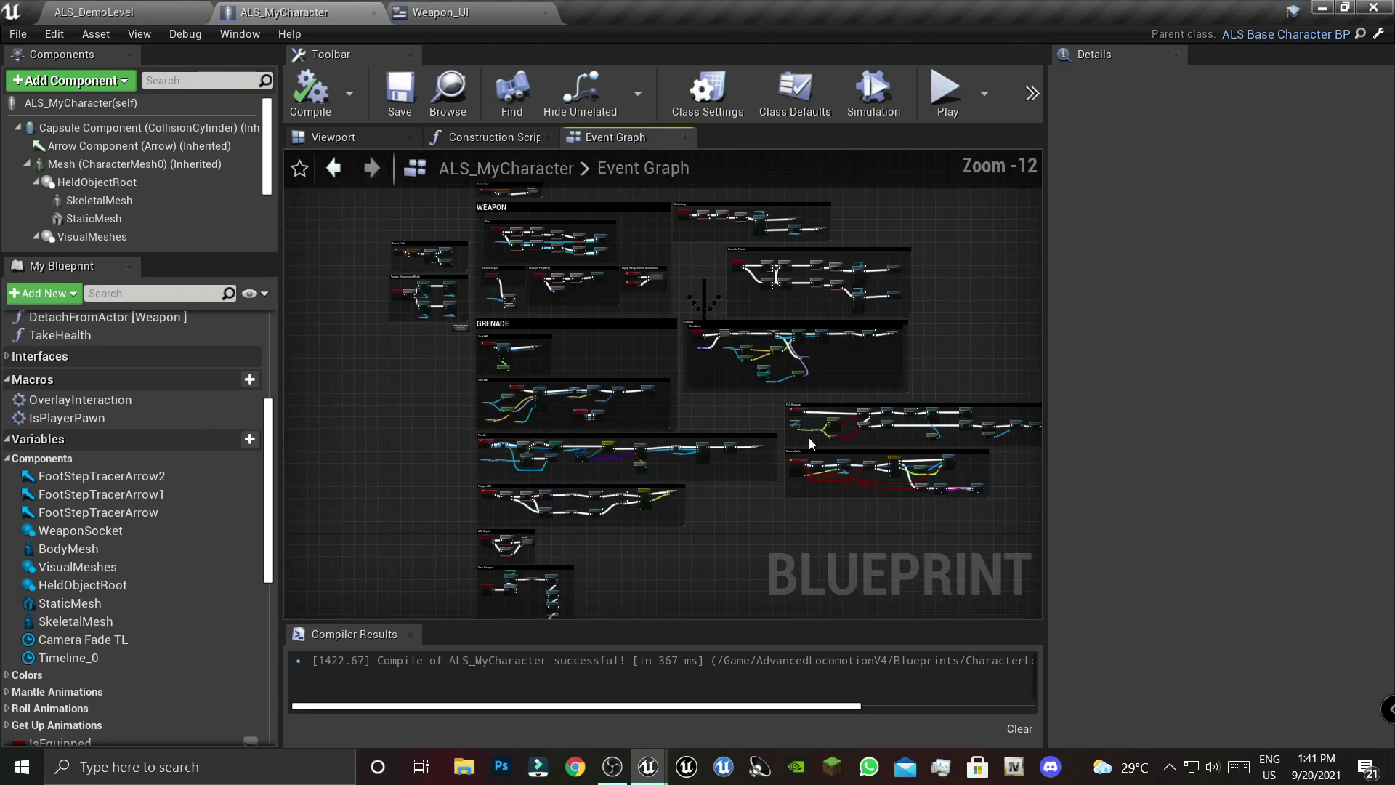
pyautogui.moveTo(741, 368)
pyautogui.mouseDown(button='right')
pyautogui.moveTo(710, 409)
pyautogui.moveTo(494, 415)
pyautogui.mouseUp(button='right')
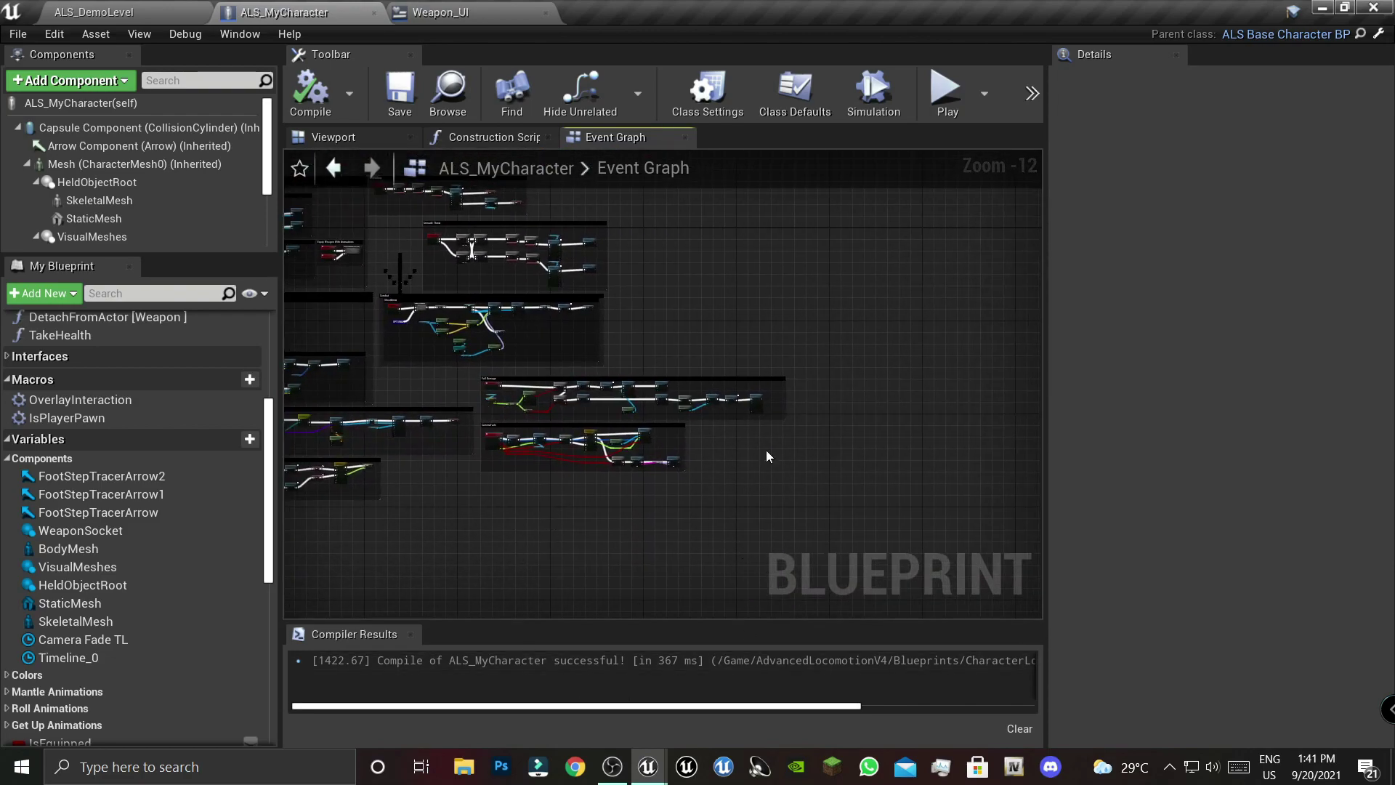
pyautogui.scroll(3, 651, 381)
pyautogui.scroll(2, 652, 381)
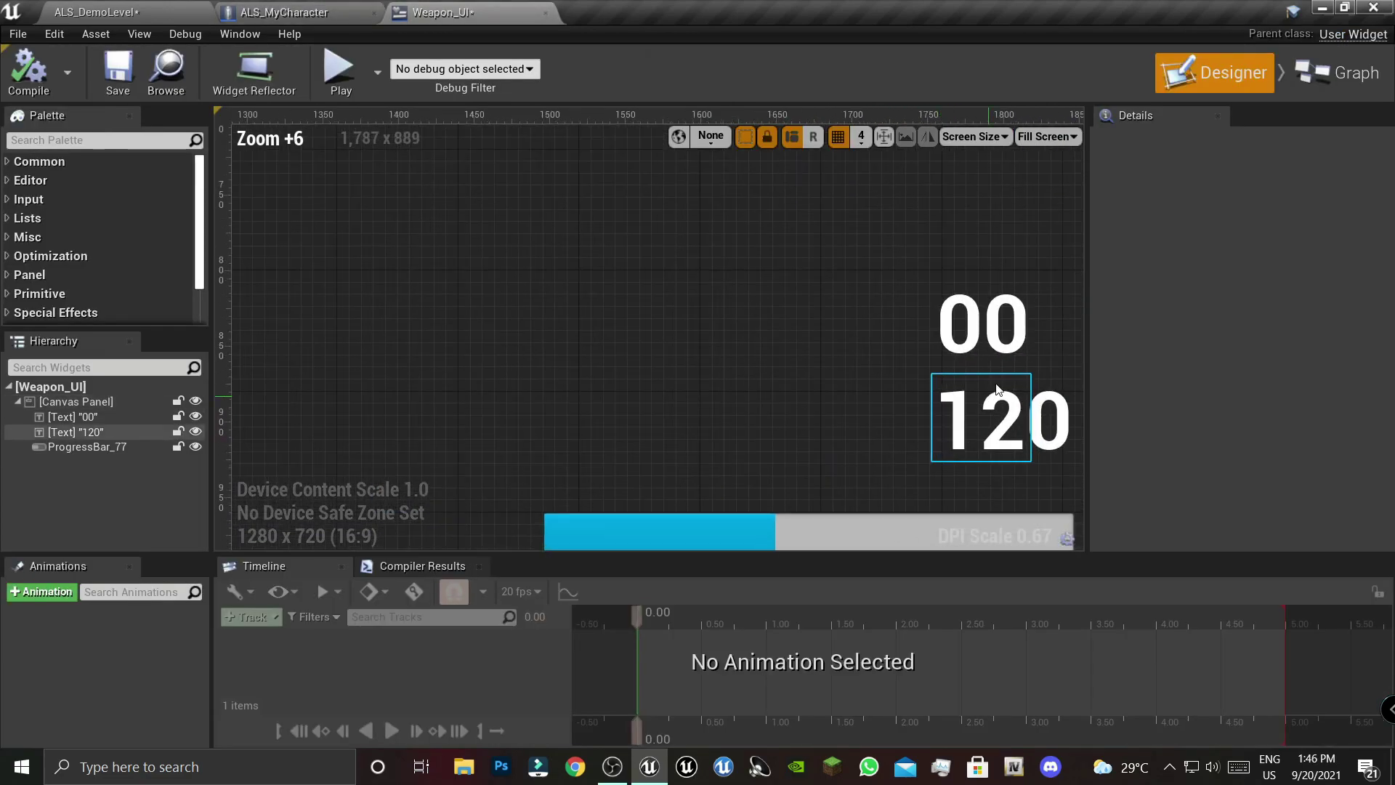
pyautogui.click(983, 391)
# - Save Weapon_UI, select the health progress bar and expand its style and background image settings
pyautogui.click(118, 69)
pyautogui.moveTo(847, 551); pyautogui.dragTo(665, 447, button='right')
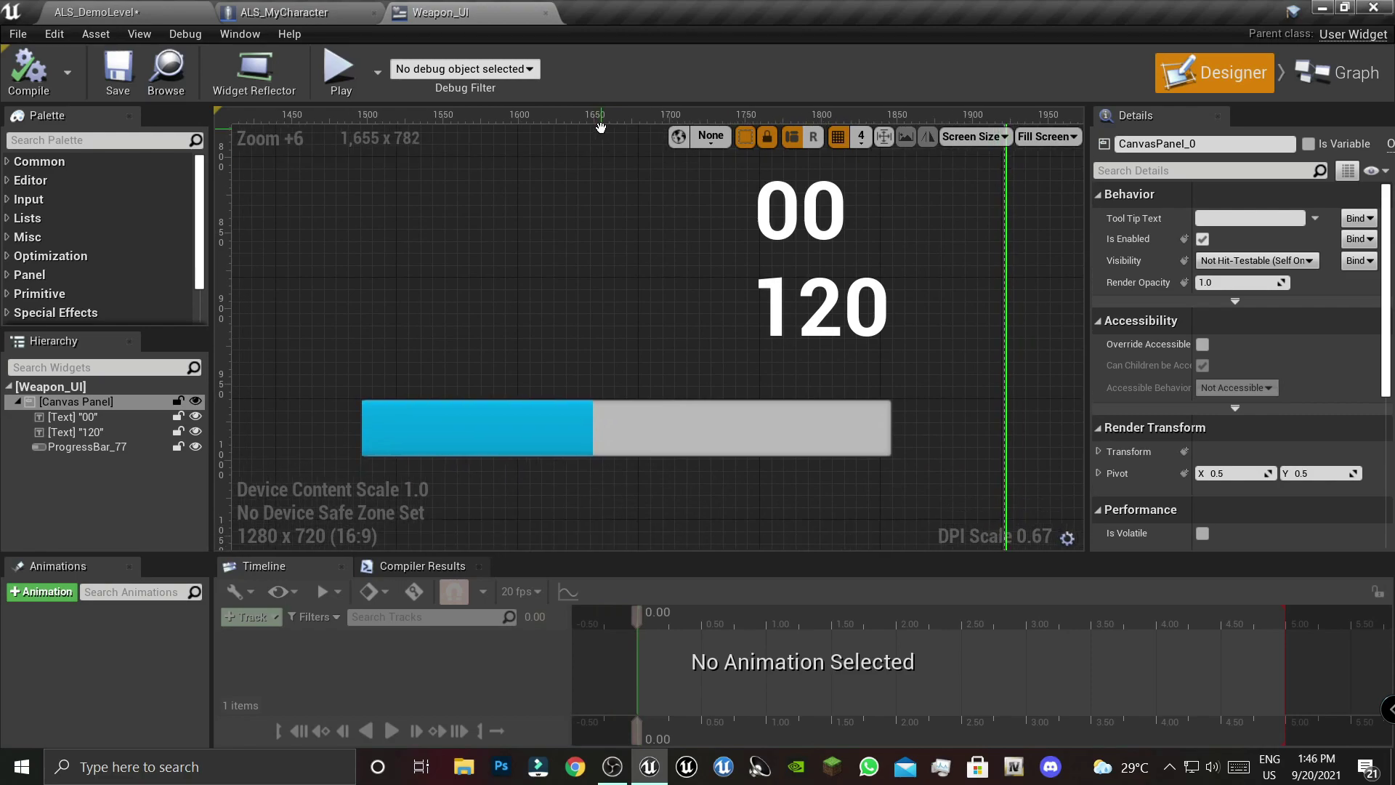
pyautogui.click(665, 447)
pyautogui.scroll(-3, 1229, 482)
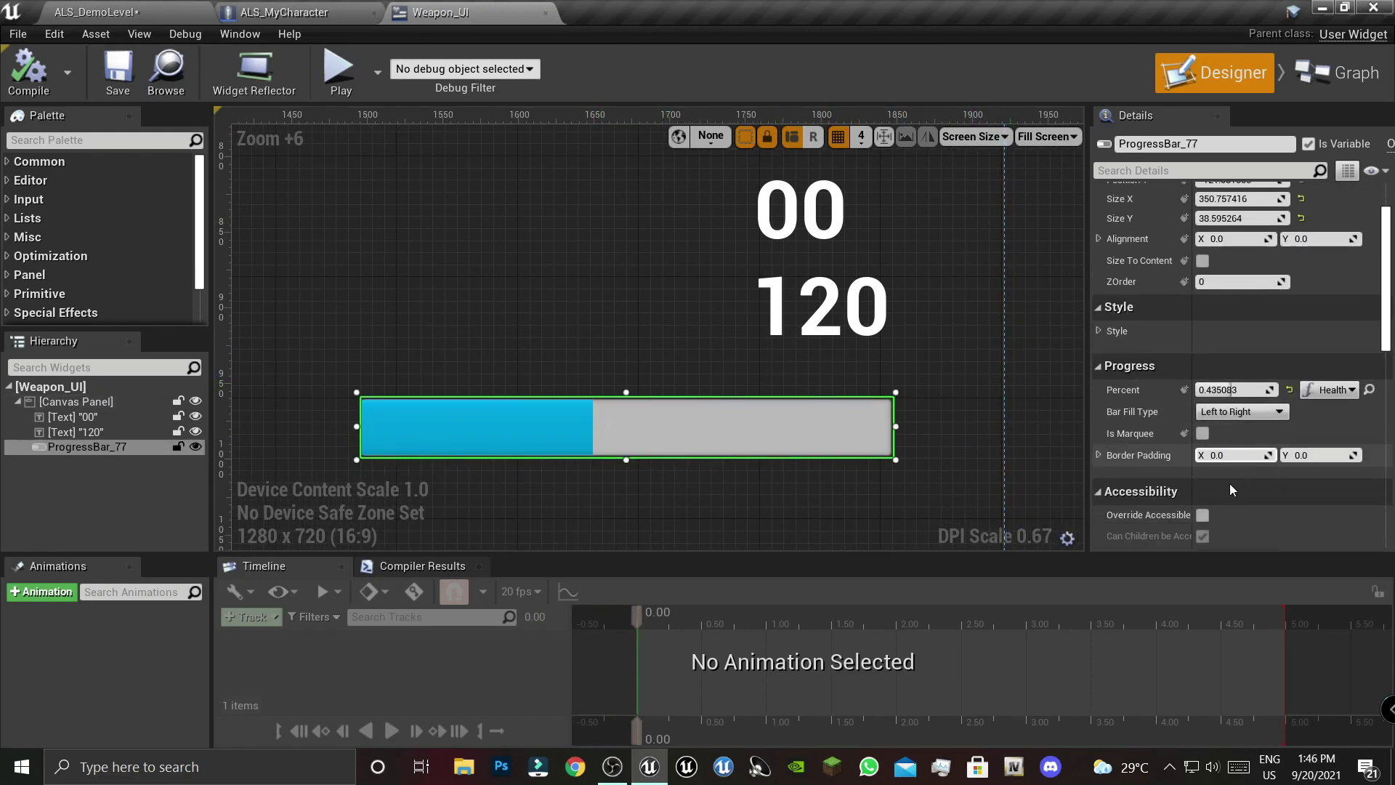
pyautogui.click(1099, 273)
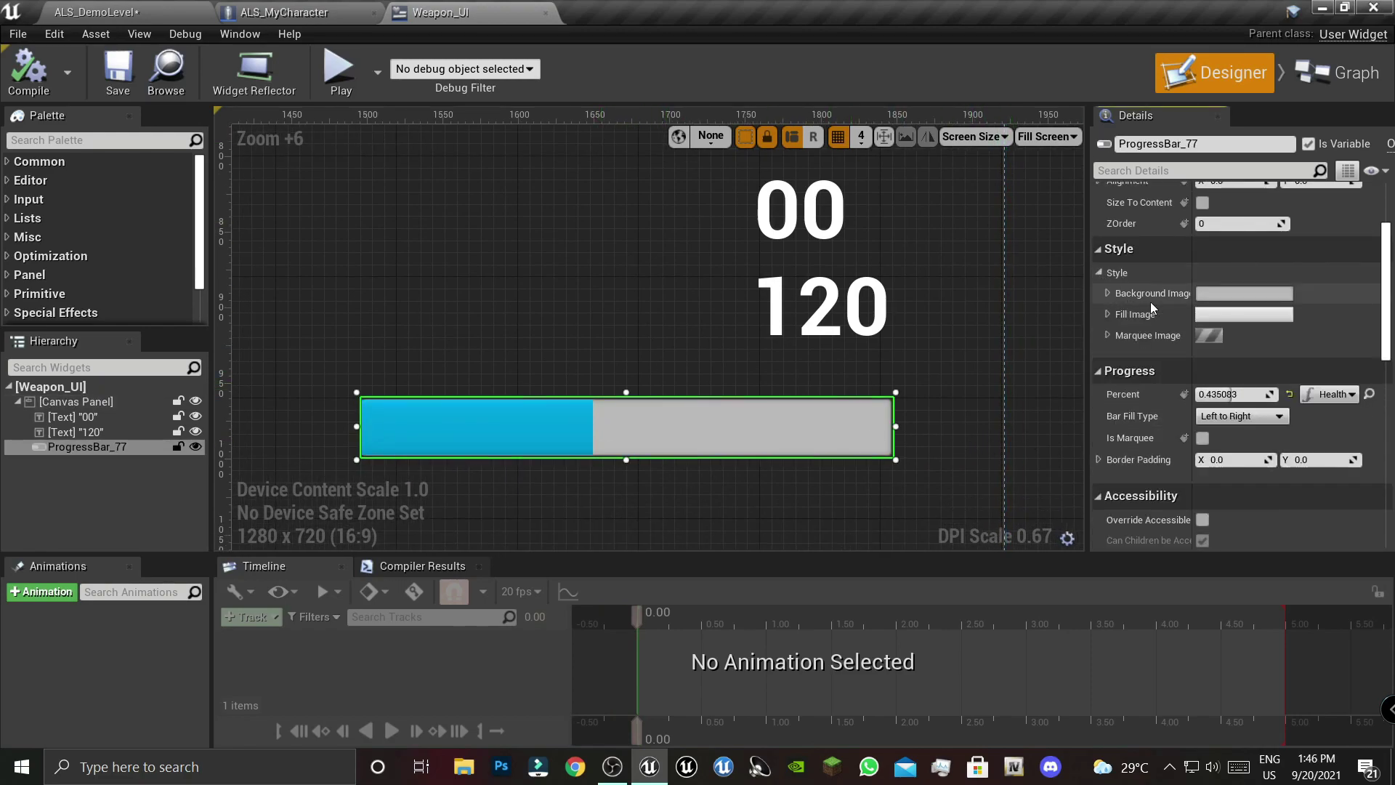
pyautogui.click(1121, 296)
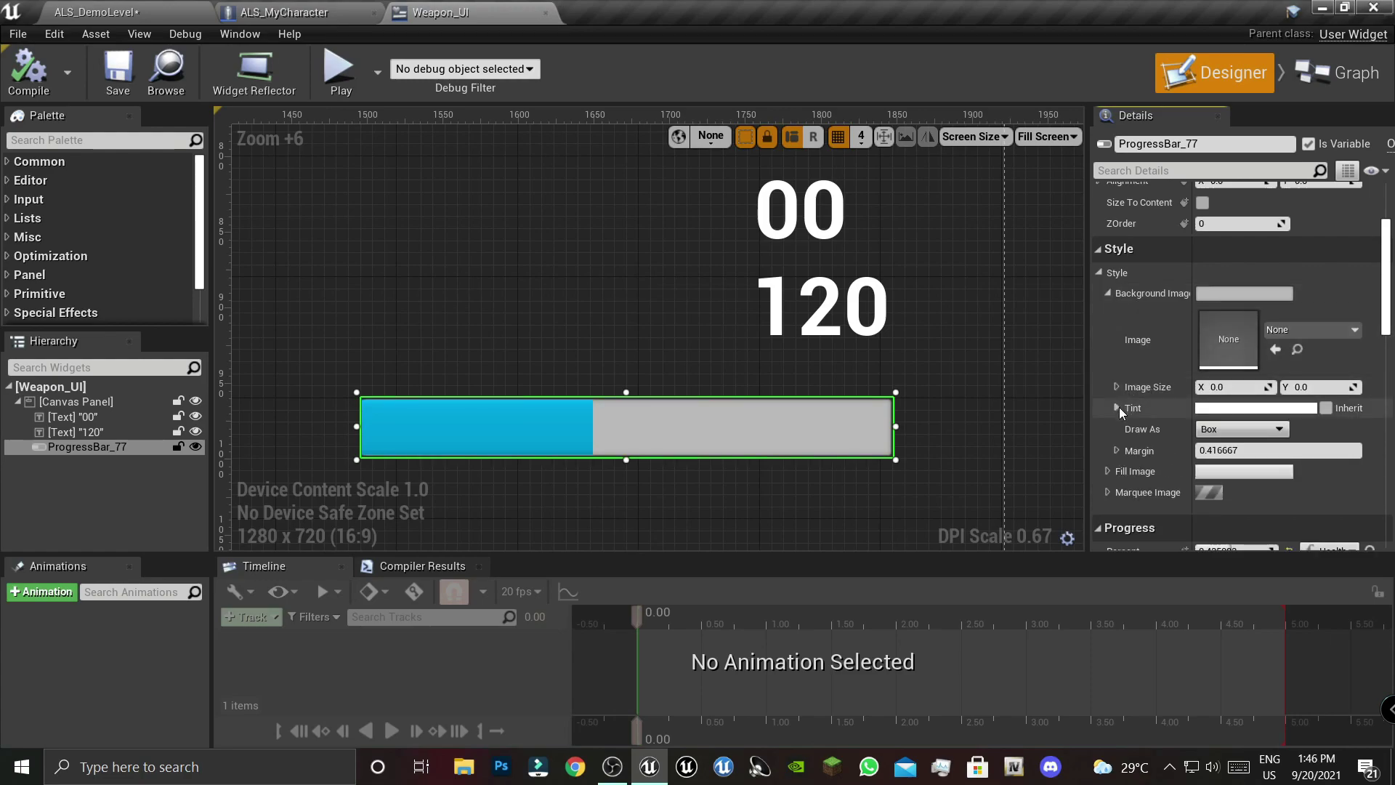
# - Set the health progress bar's fill colour to near-white
pyautogui.scroll(-1, 1130, 485)
pyautogui.scroll(-3, 1140, 478)
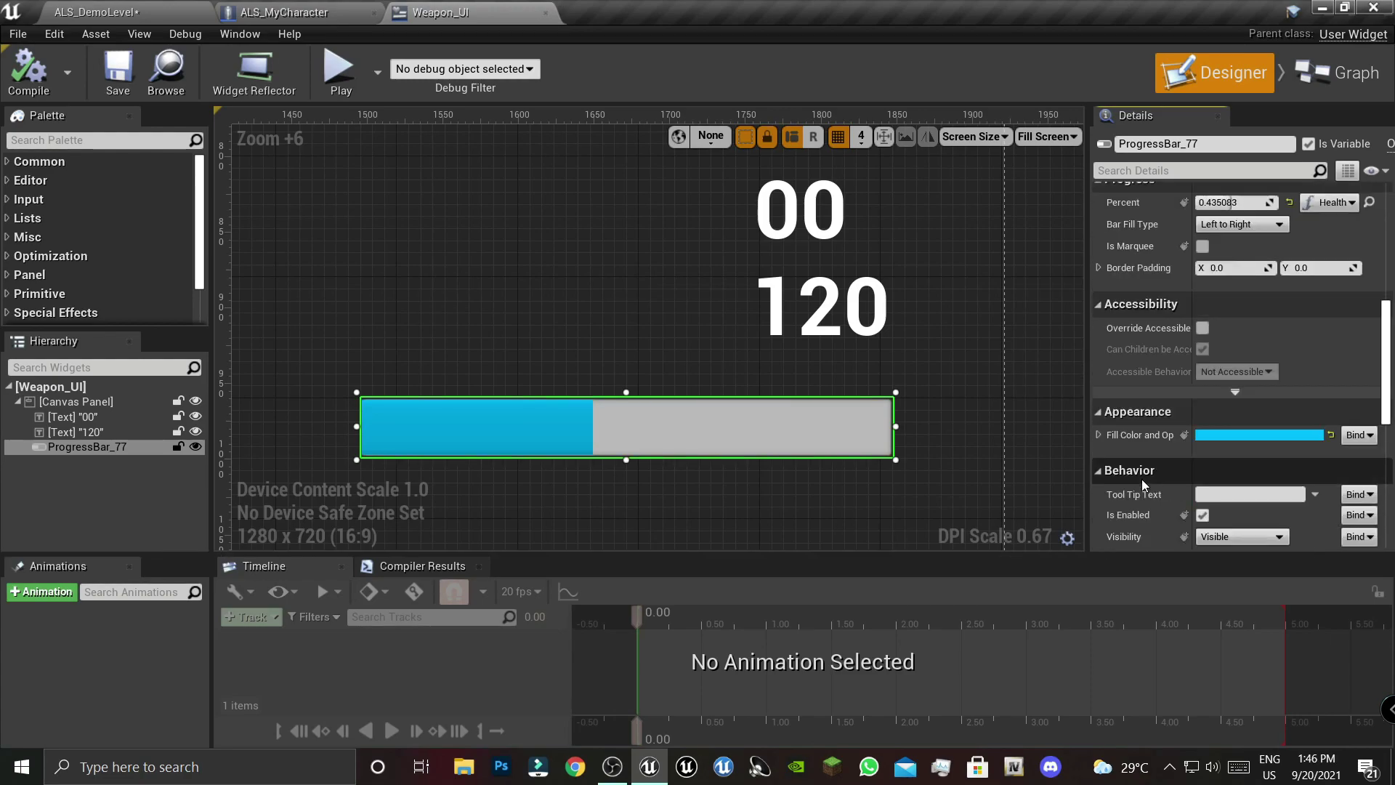
pyautogui.scroll(-1, 1141, 478)
pyautogui.click(1217, 376)
pyautogui.moveTo(1008, 429)
pyautogui.mouseDown()
pyautogui.moveTo(1101, 408)
pyautogui.moveTo(924, 413)
pyautogui.mouseUp()
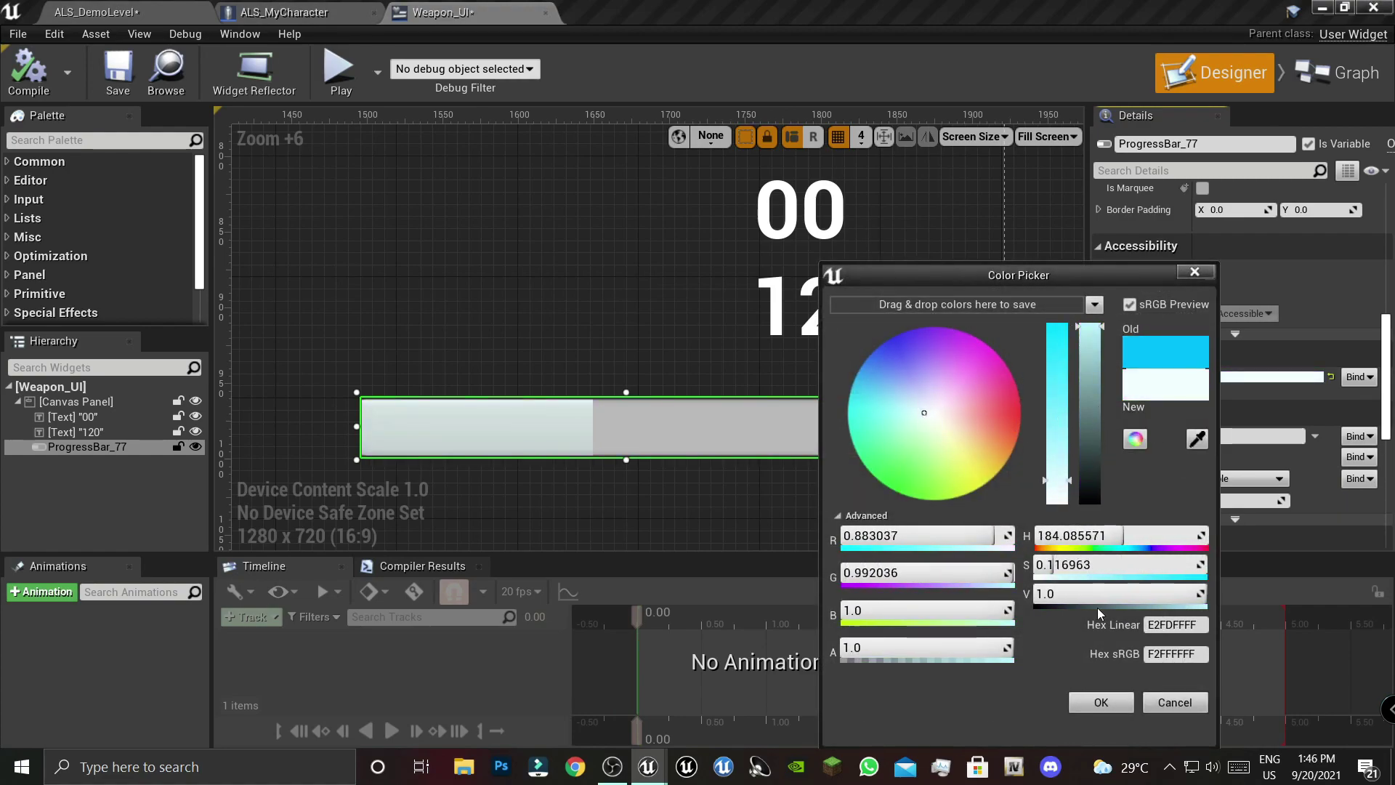
pyautogui.click(1171, 703)
pyautogui.click(1256, 376)
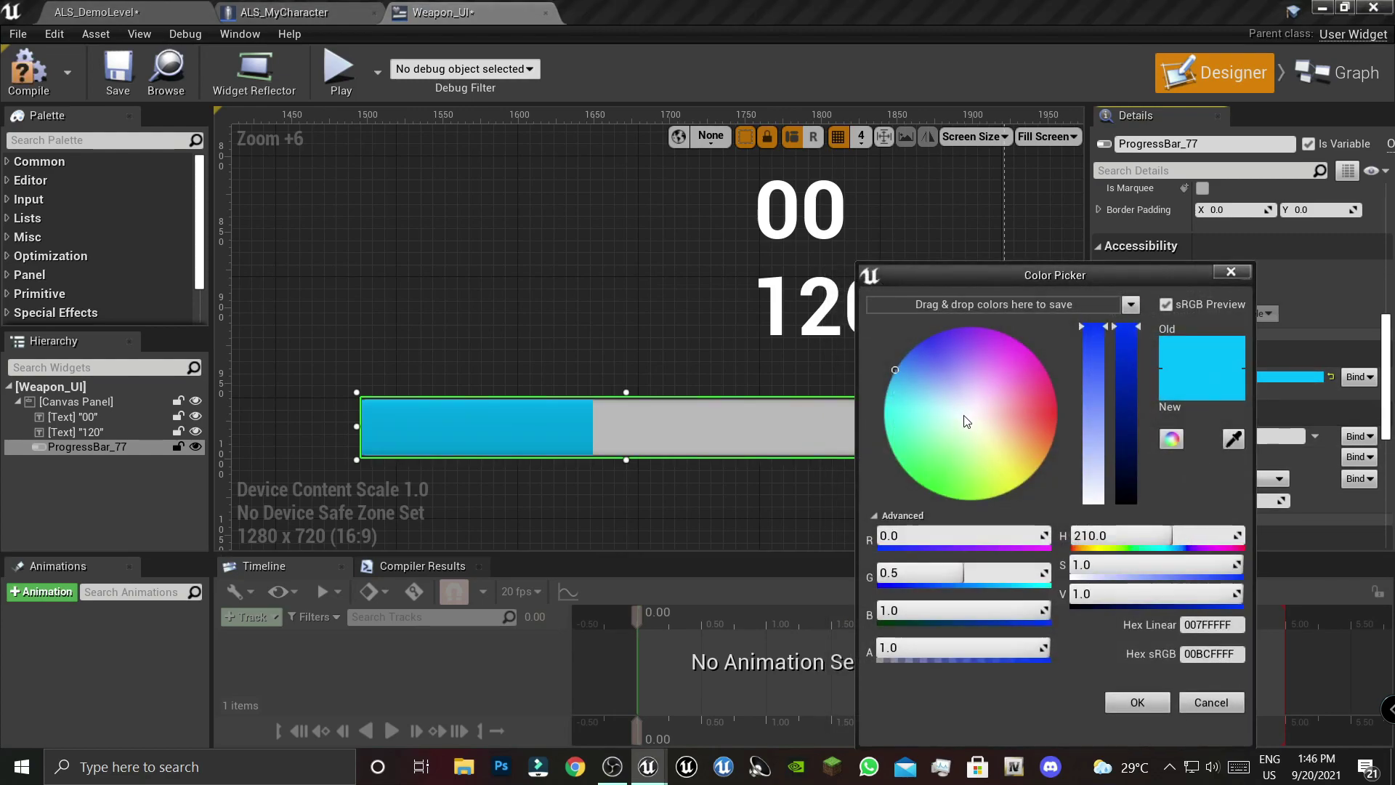
pyautogui.click(967, 419)
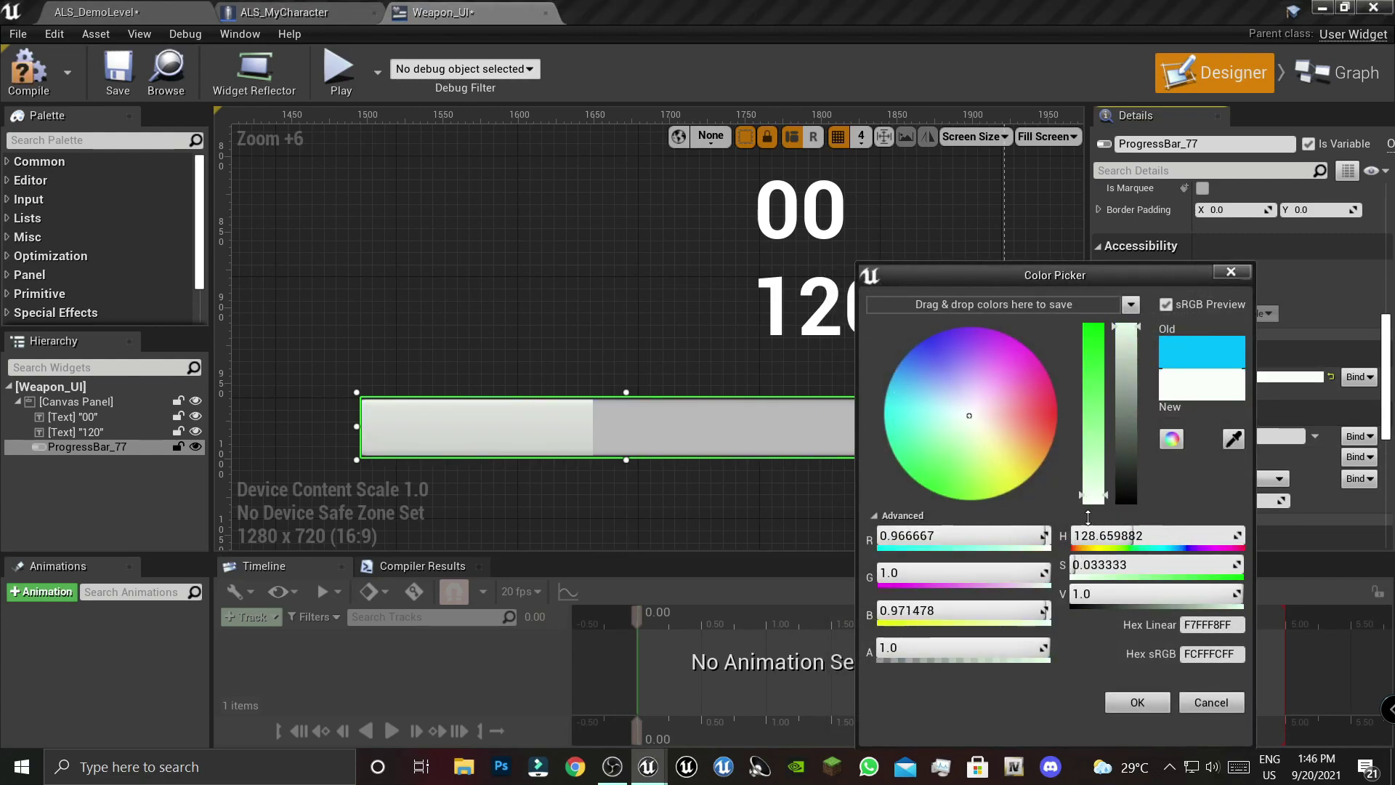
pyautogui.click(1137, 702)
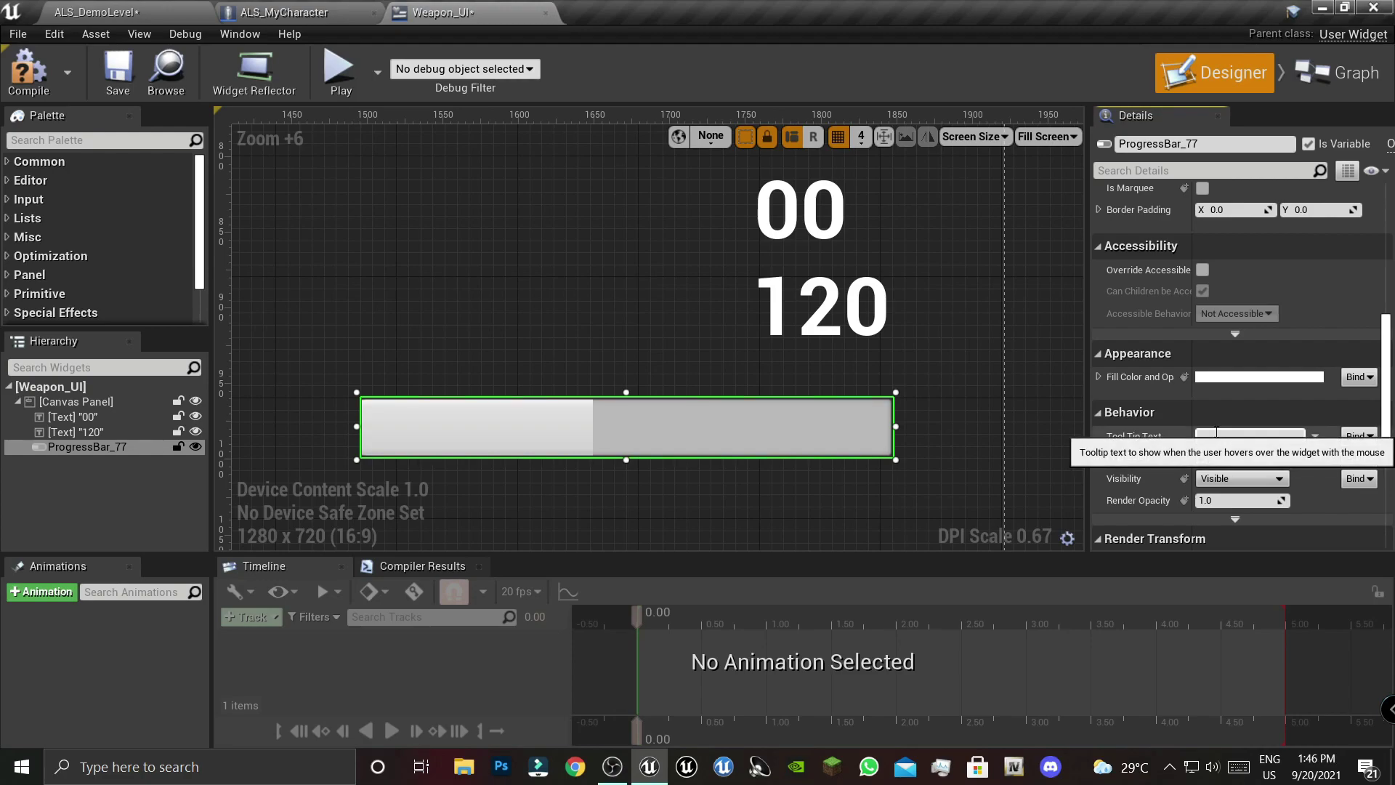
pyautogui.click(1098, 377)
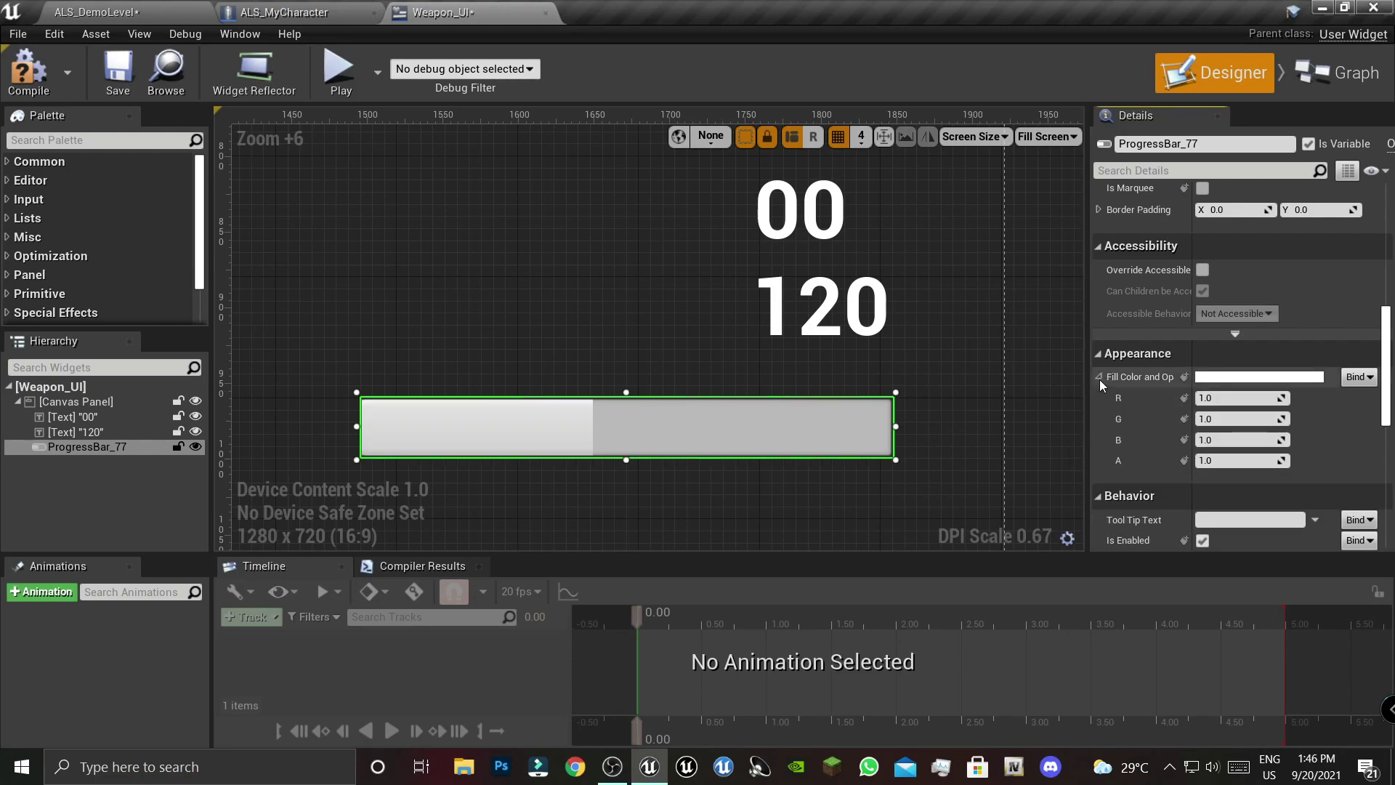
pyautogui.moveTo(1088, 378); pyautogui.dragTo(1009, 379)
# - Tint the progress bar's background image dark grey
pyautogui.scroll(2, 1068, 370)
pyautogui.scroll(2, 1068, 369)
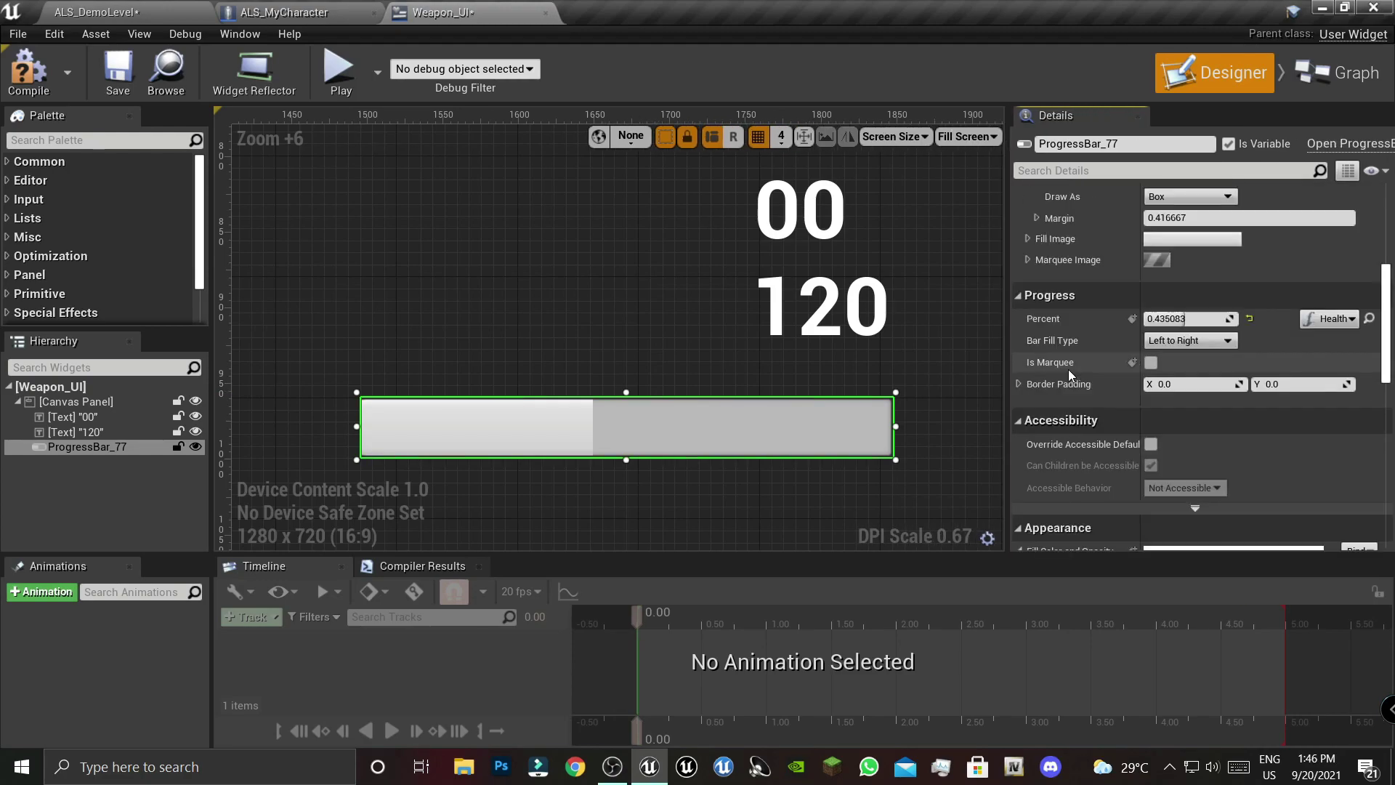
pyautogui.scroll(3, 1068, 369)
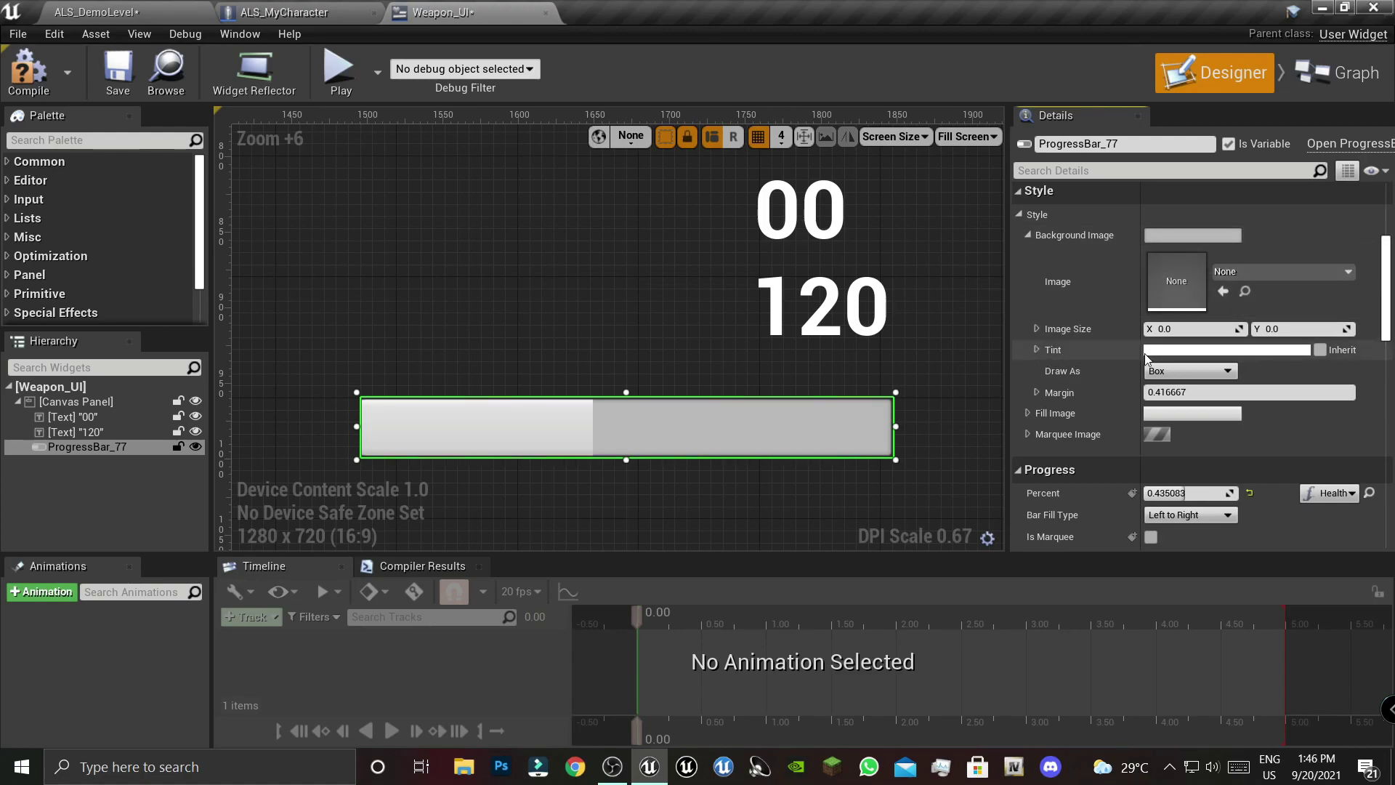
pyautogui.click(1146, 350)
pyautogui.moveTo(892, 411)
pyautogui.mouseDown()
pyautogui.moveTo(992, 419)
pyautogui.moveTo(862, 486)
pyautogui.mouseUp()
pyautogui.moveTo(1010, 491); pyautogui.dragTo(1018, 623)
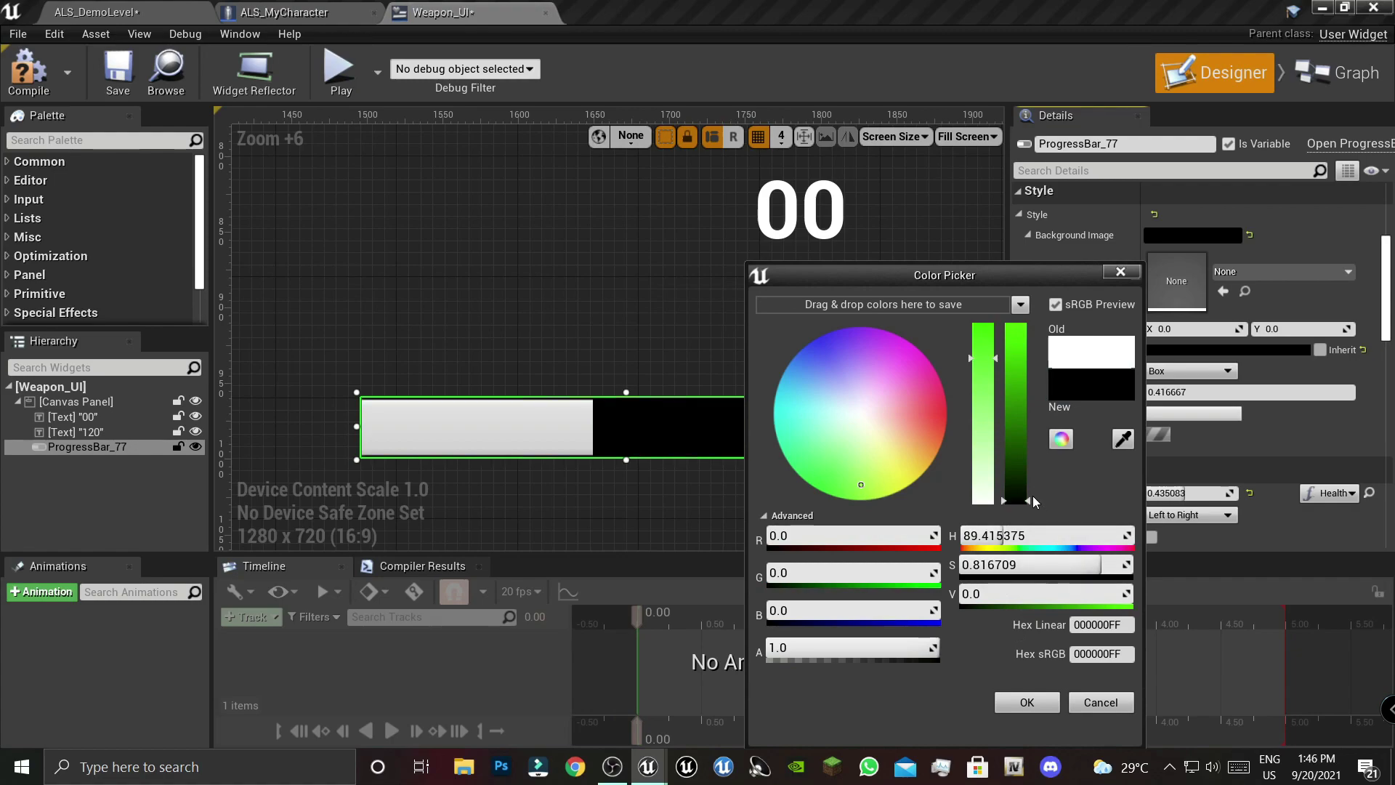
pyautogui.click(861, 418)
pyautogui.moveTo(1015, 495); pyautogui.dragTo(1013, 465)
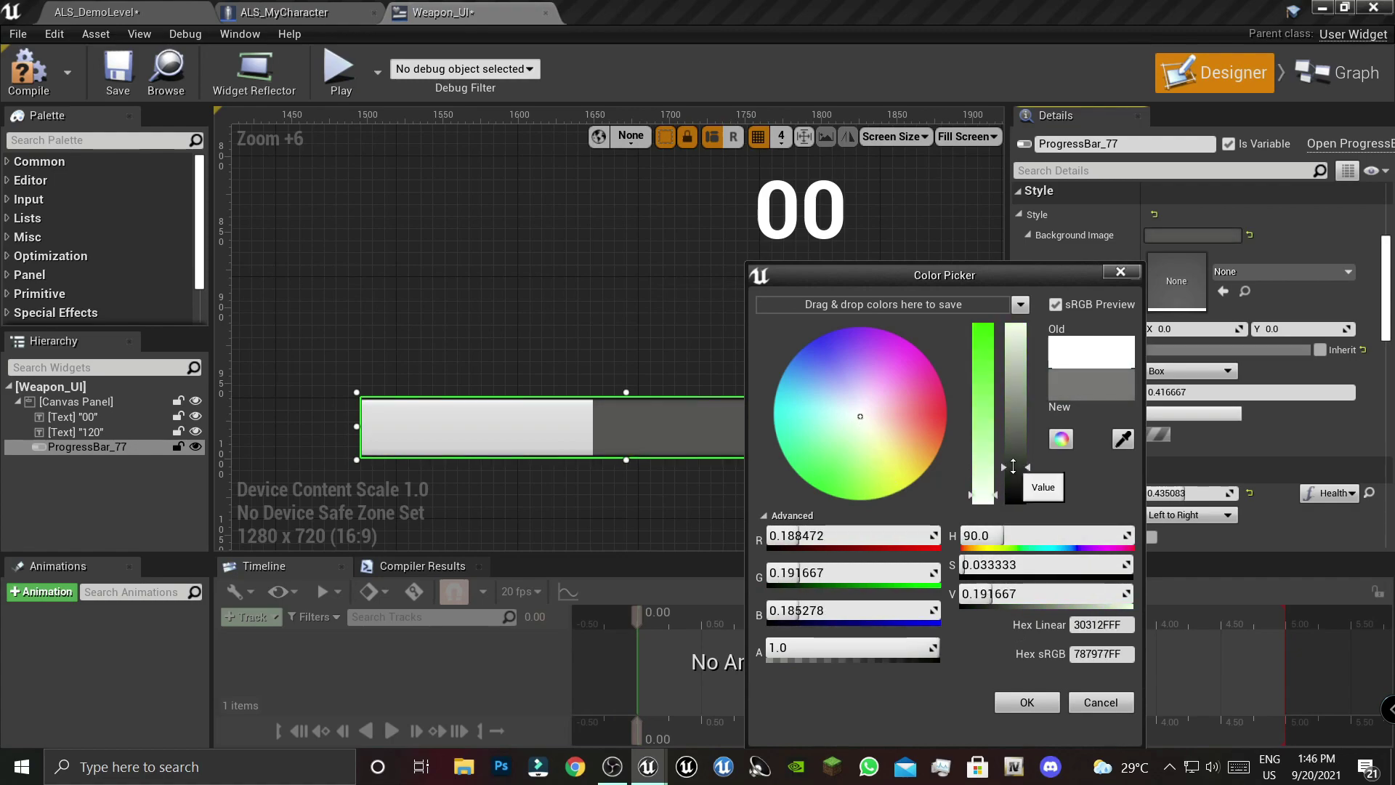
pyautogui.click(1025, 703)
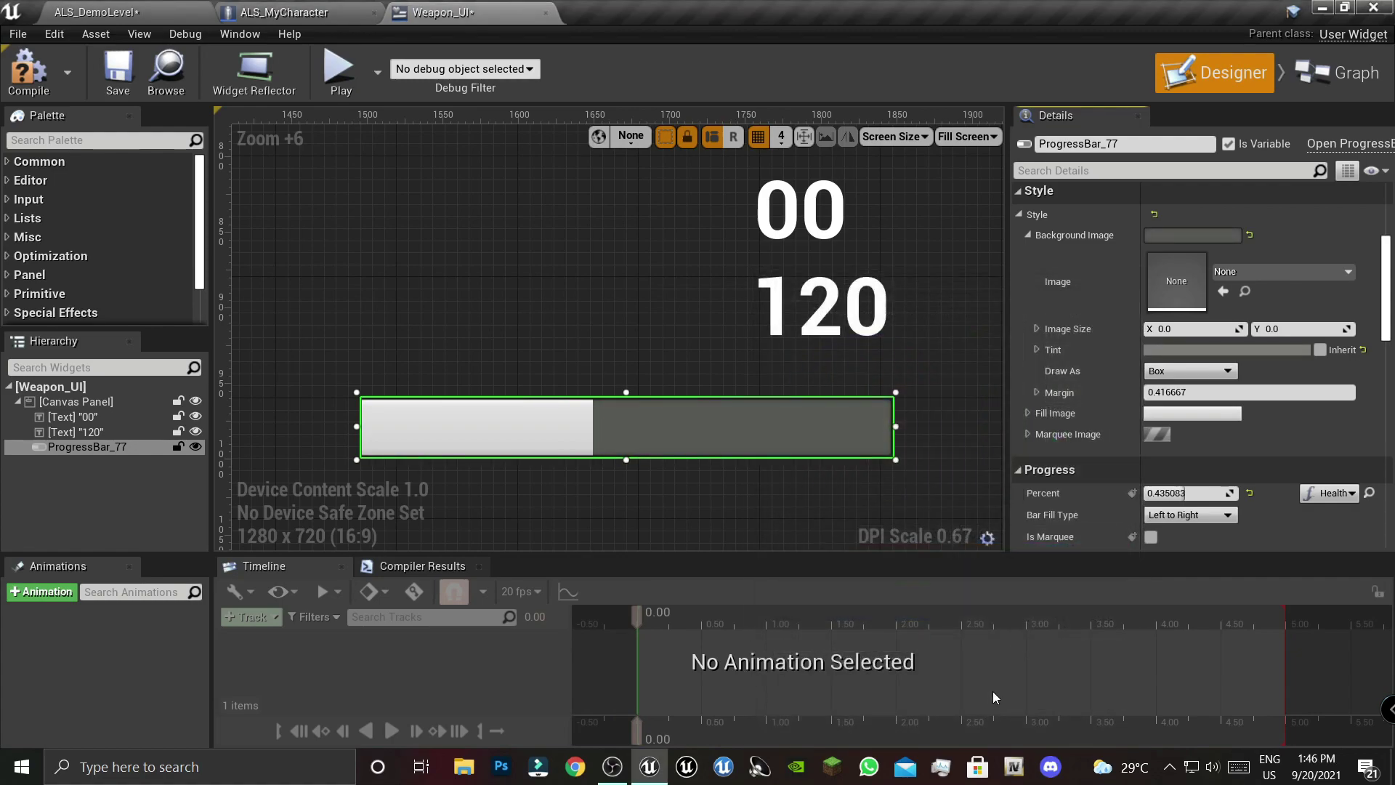
# - Compile and save Weapon_UI, then Save All from the ALS_DemoLevel editor
pyautogui.click(47, 75)
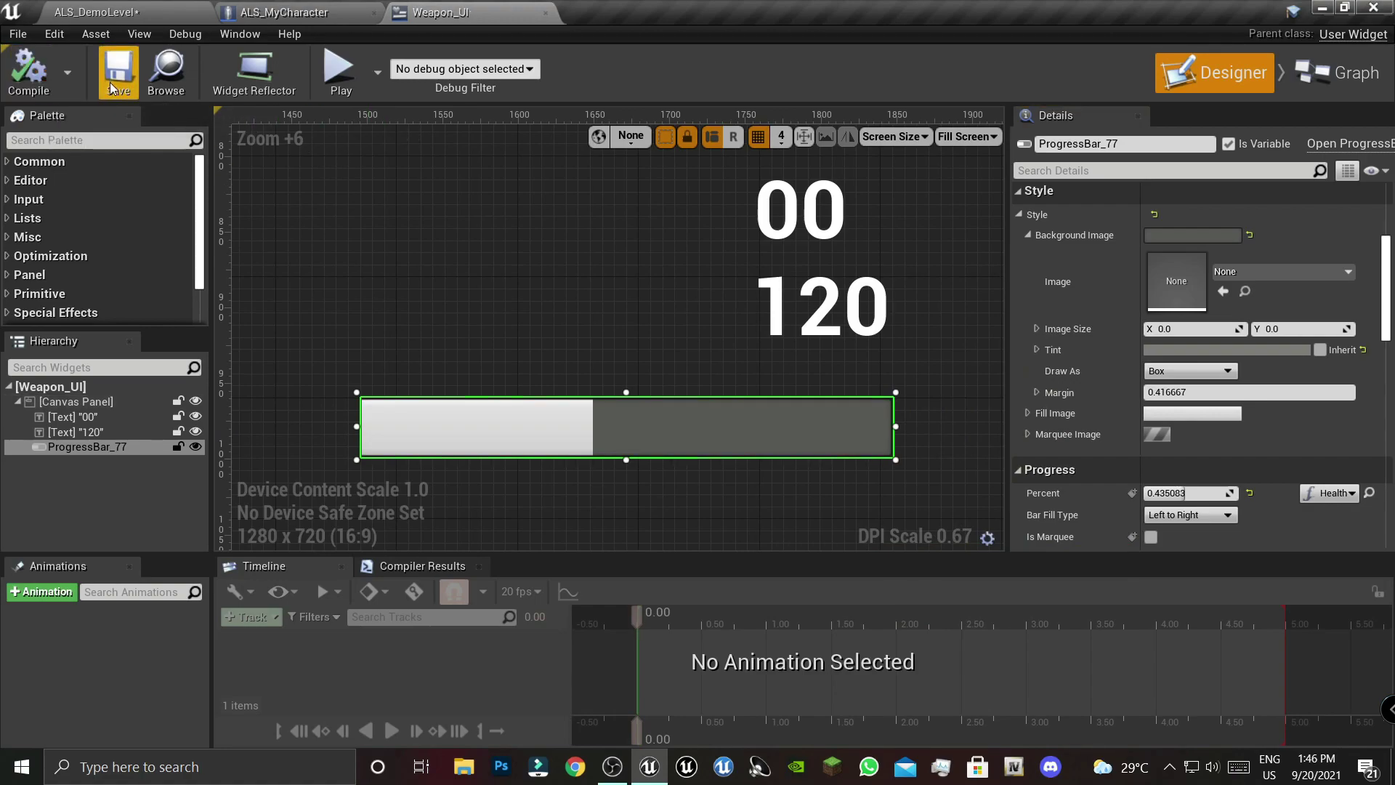
pyautogui.click(110, 82)
pyautogui.click(144, 9)
pyautogui.click(151, 425)
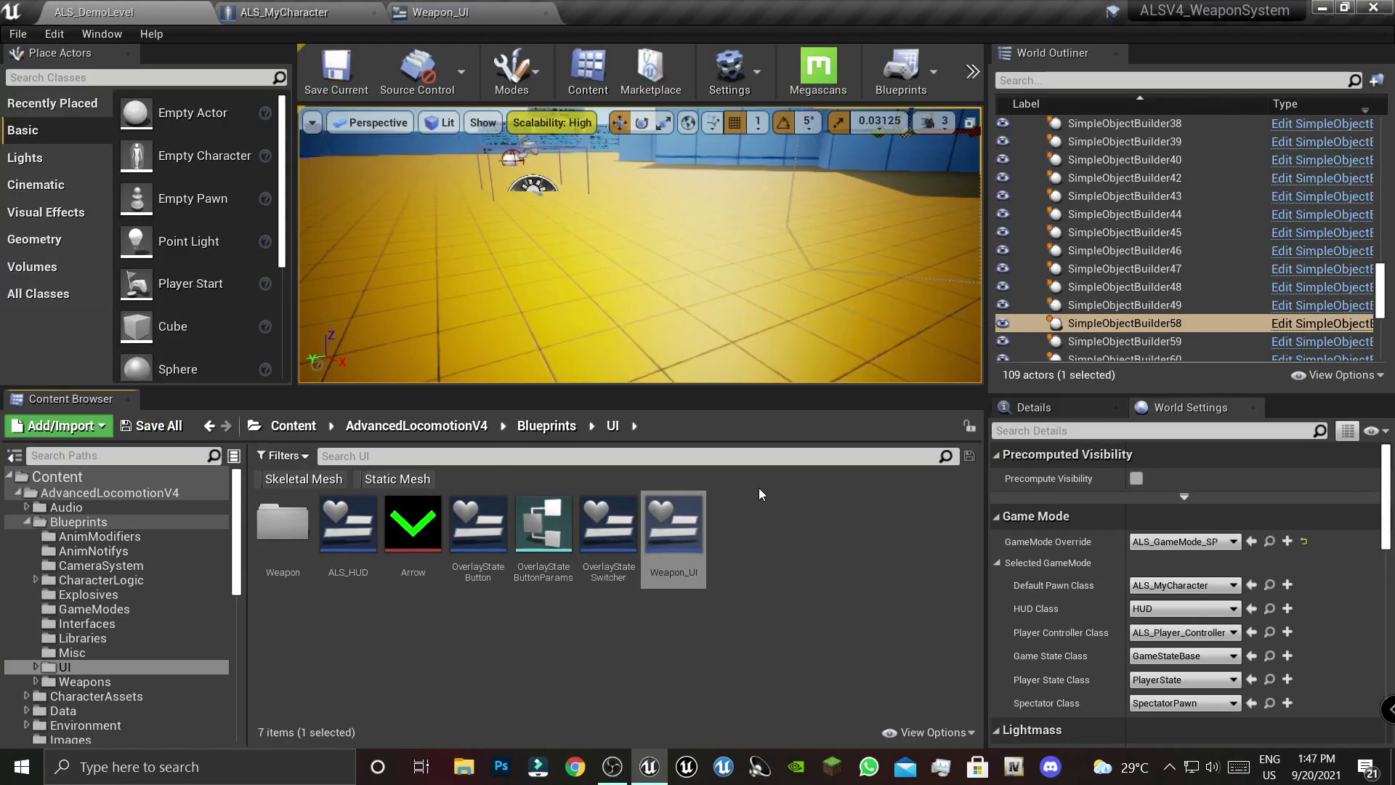
# - Review the 120 ammo text and health bar in Weapon_UI, then launch a standalone preview
pyautogui.moveTo(752, 317); pyautogui.dragTo(740, 303)
pyautogui.click(441, 12)
pyautogui.scroll(-2, 740, 299)
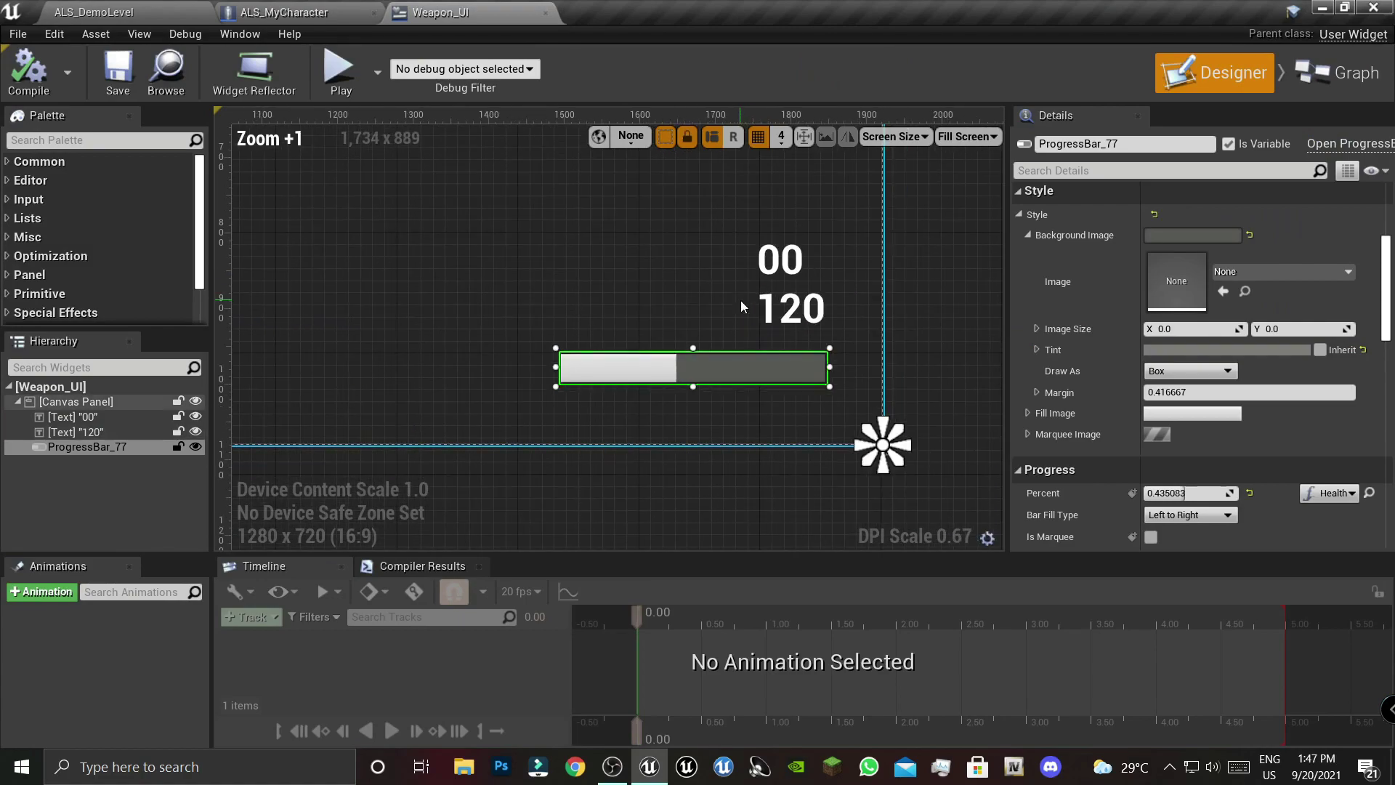
pyautogui.click(777, 262)
pyautogui.click(773, 296)
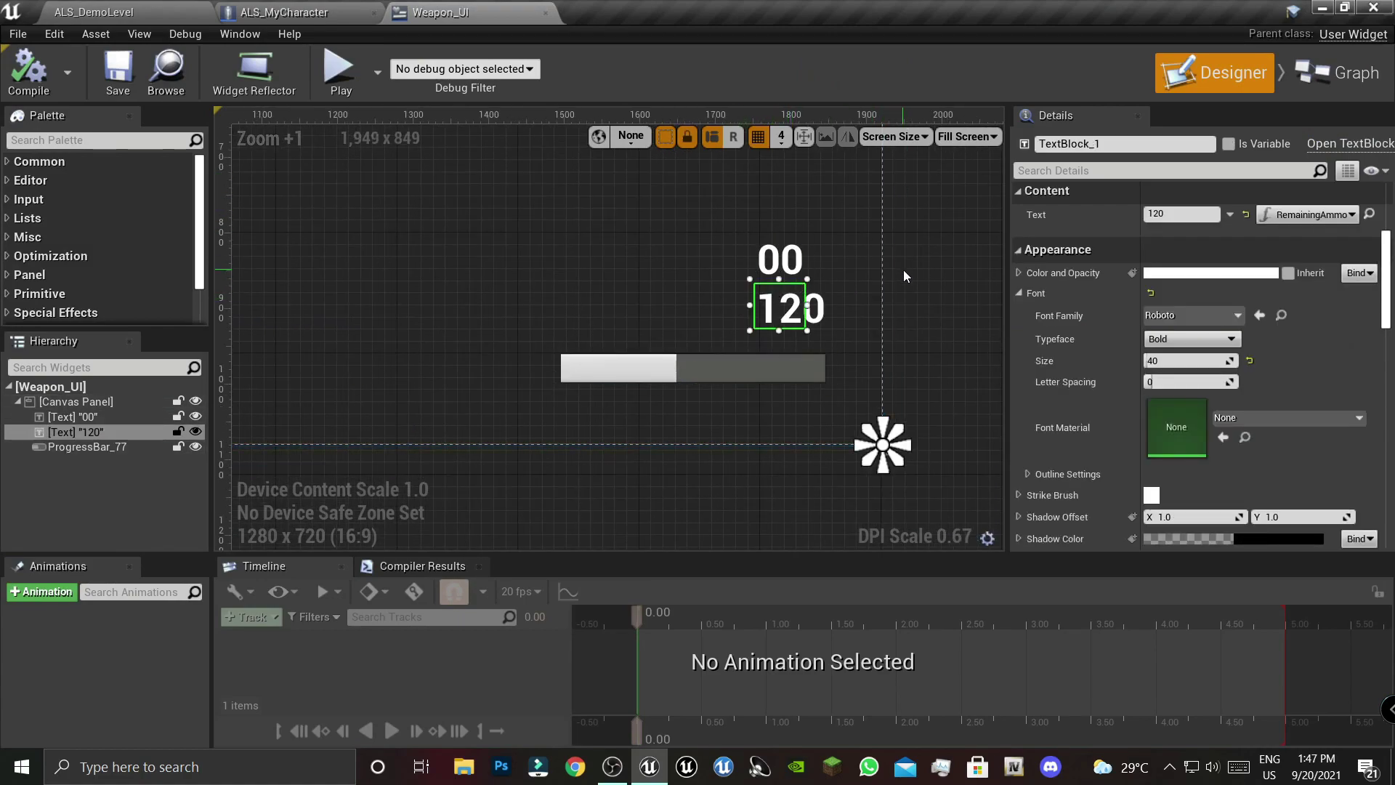
pyautogui.moveTo(853, 374); pyautogui.dragTo(834, 412, button='right')
pyautogui.click(799, 407)
pyautogui.click(922, 345)
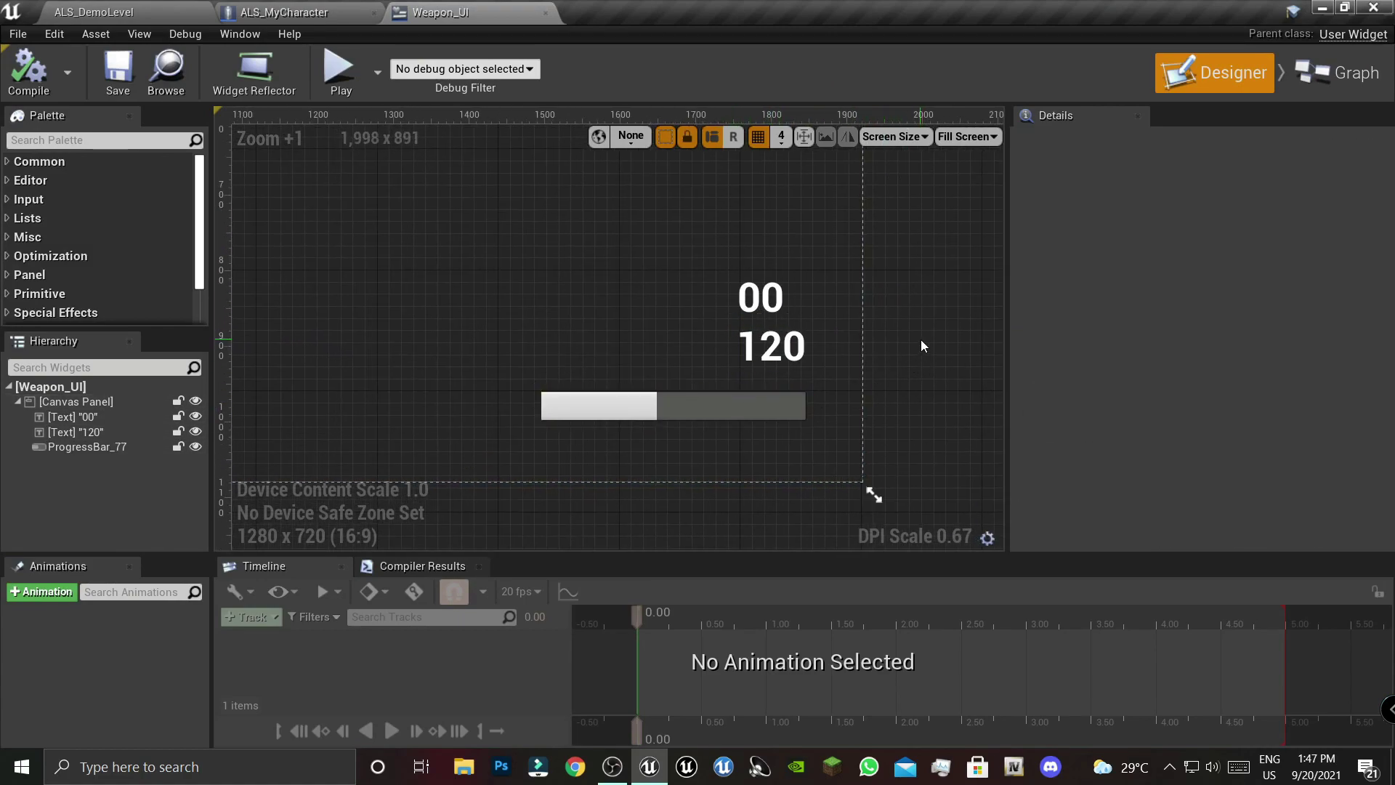
pyautogui.press('w')
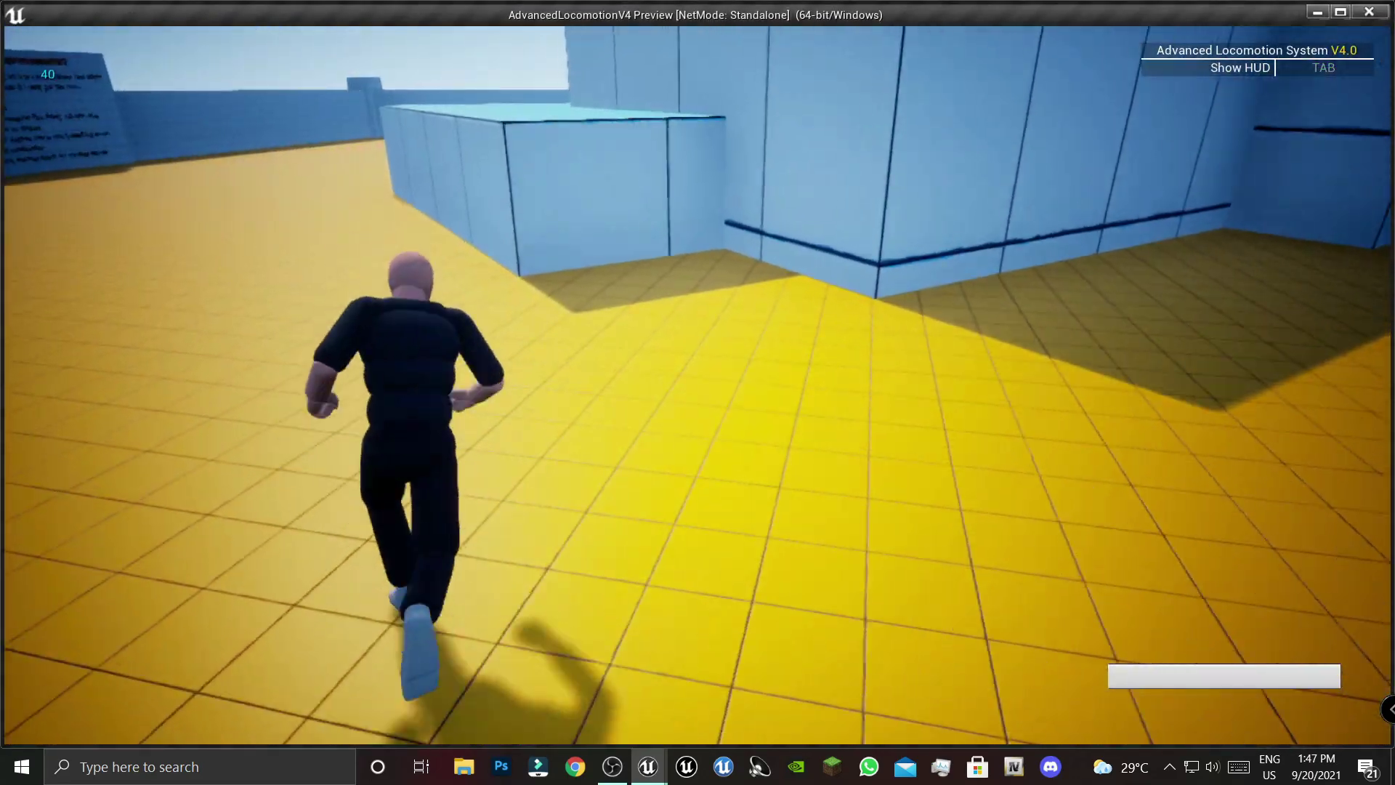
# - Run and mantle the character over the blue blocks and walls, then fall from height to lose health
pyautogui.press('space')
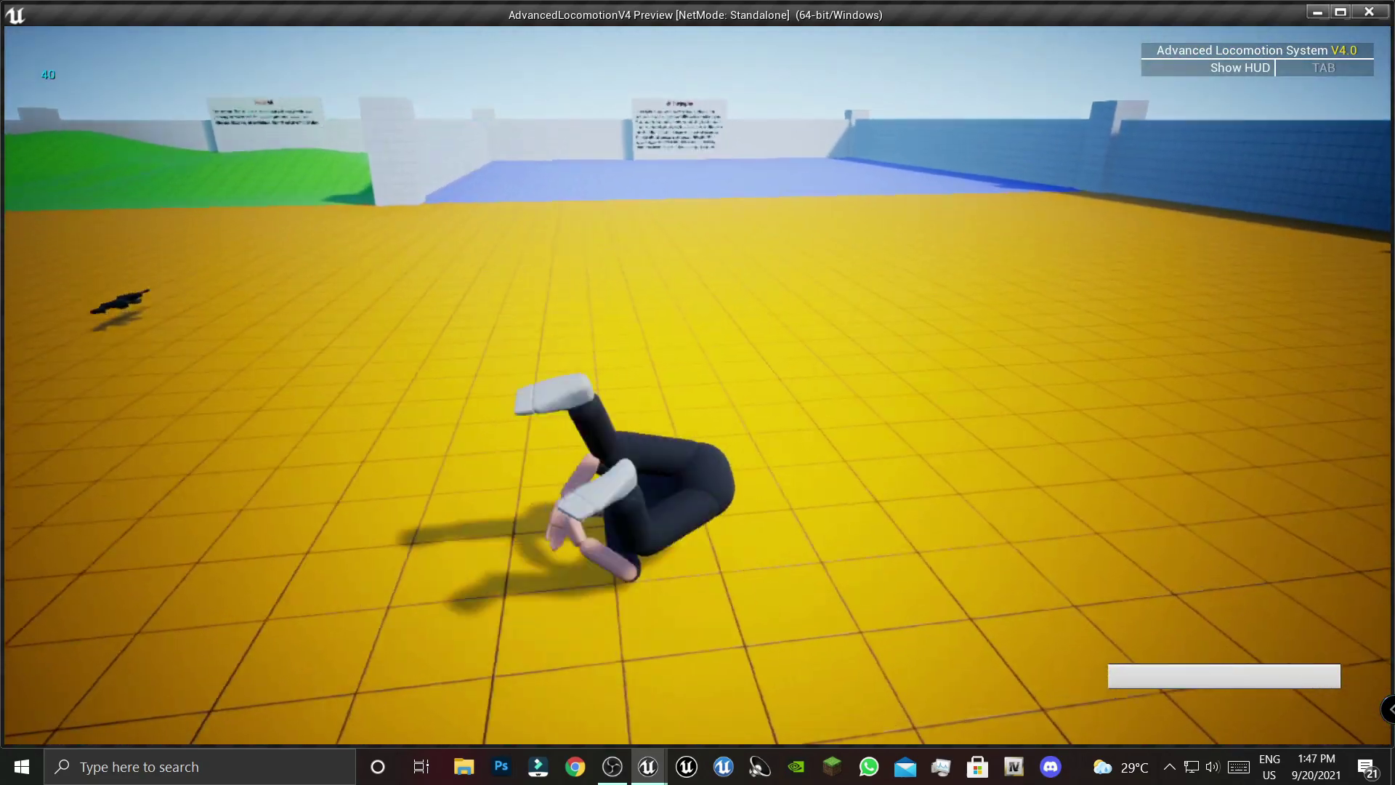
pyautogui.press('space')
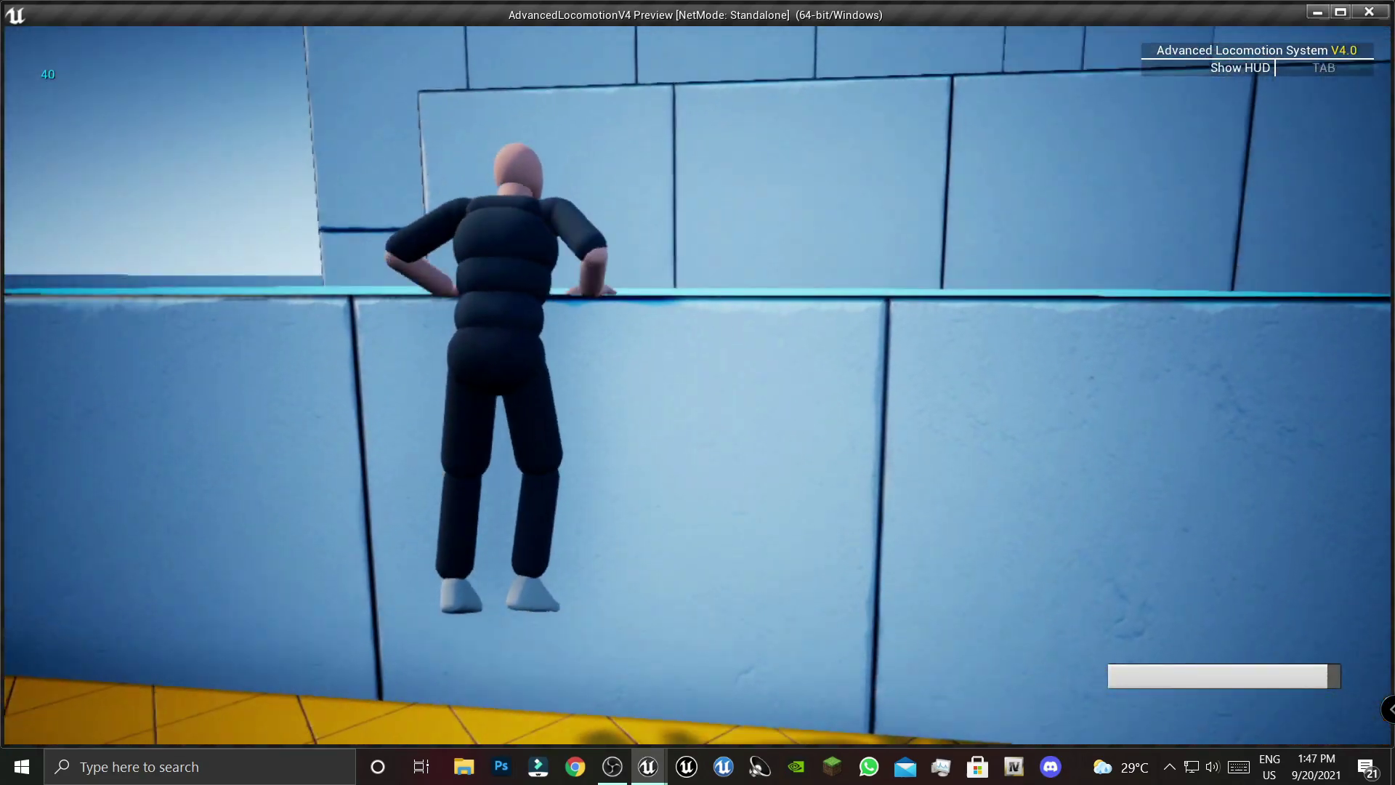
pyautogui.press('space')
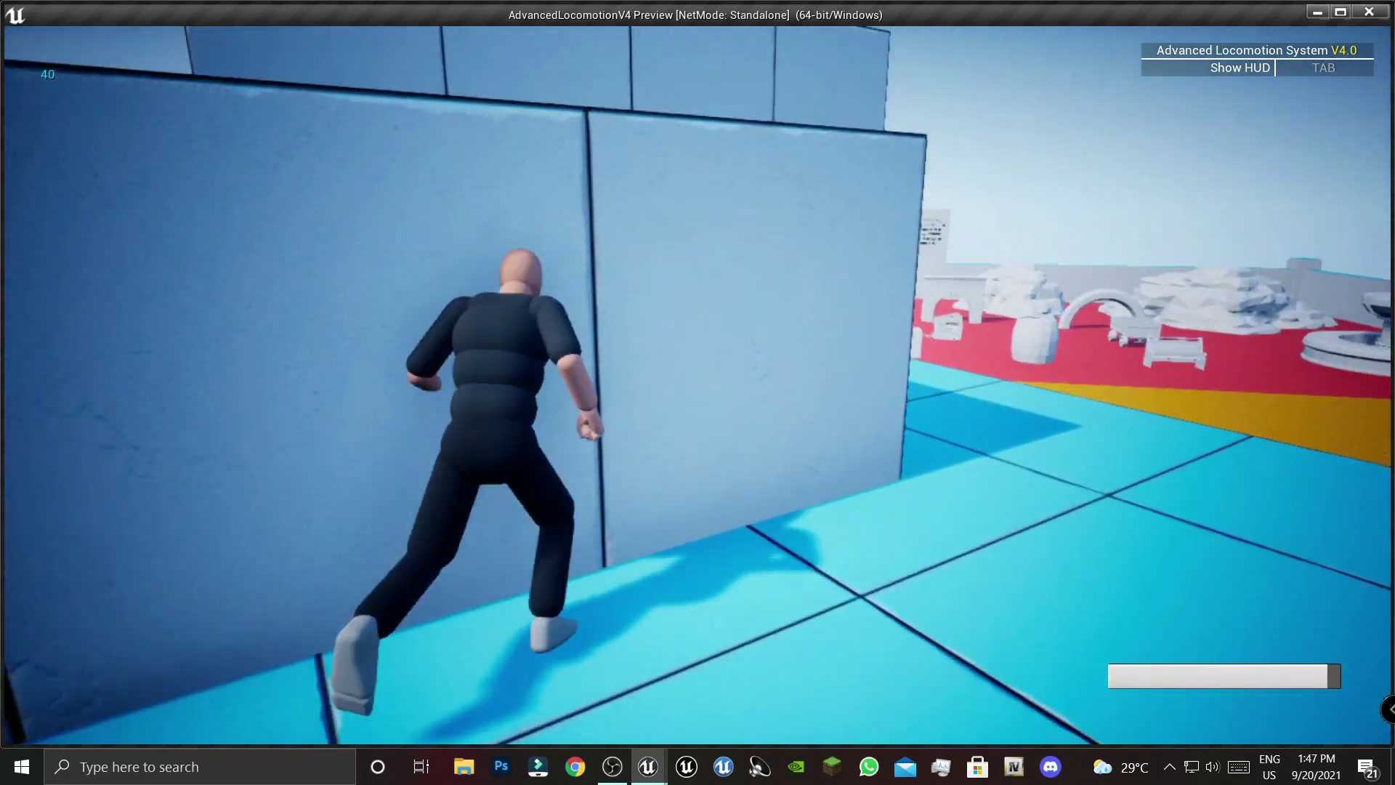
pyautogui.press('space')
pyautogui.press('w')
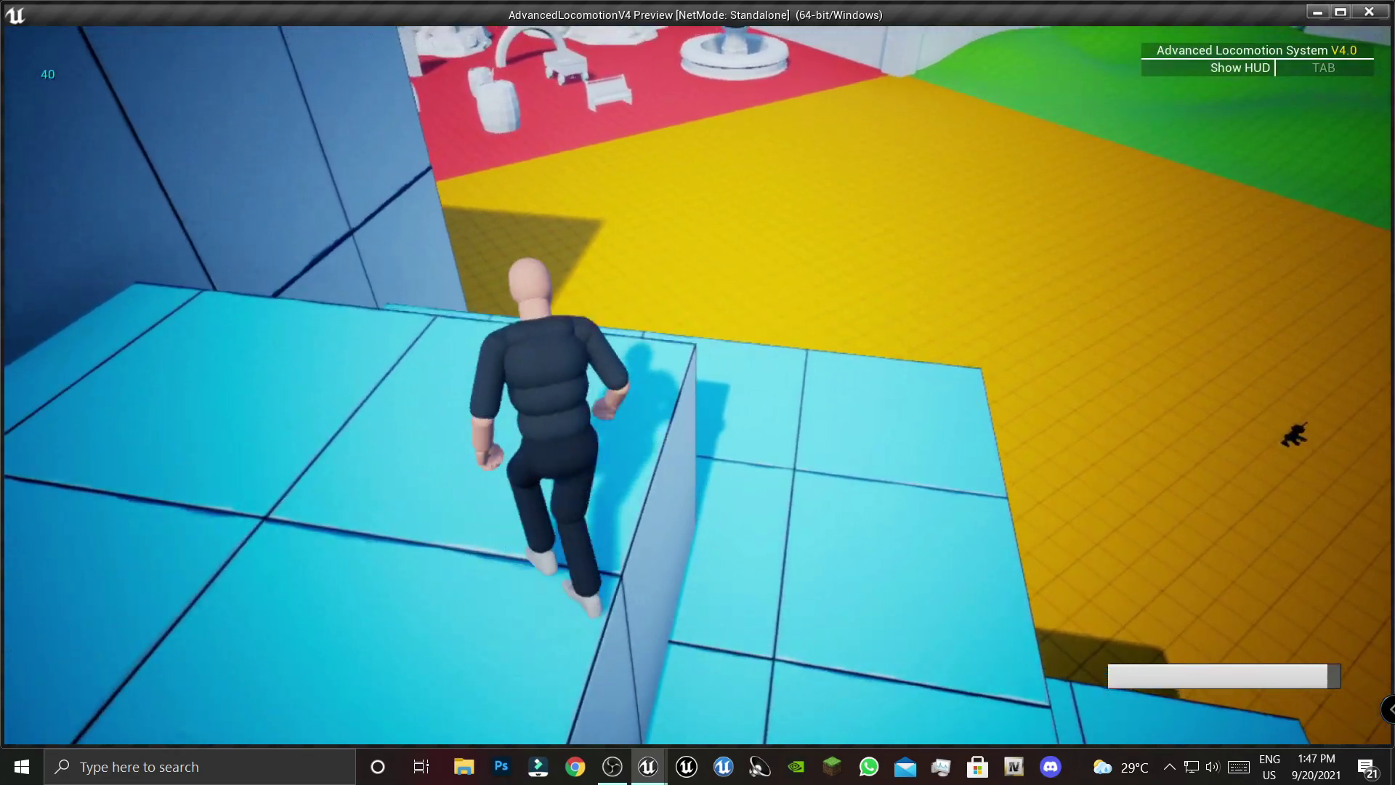
pyautogui.press('space')
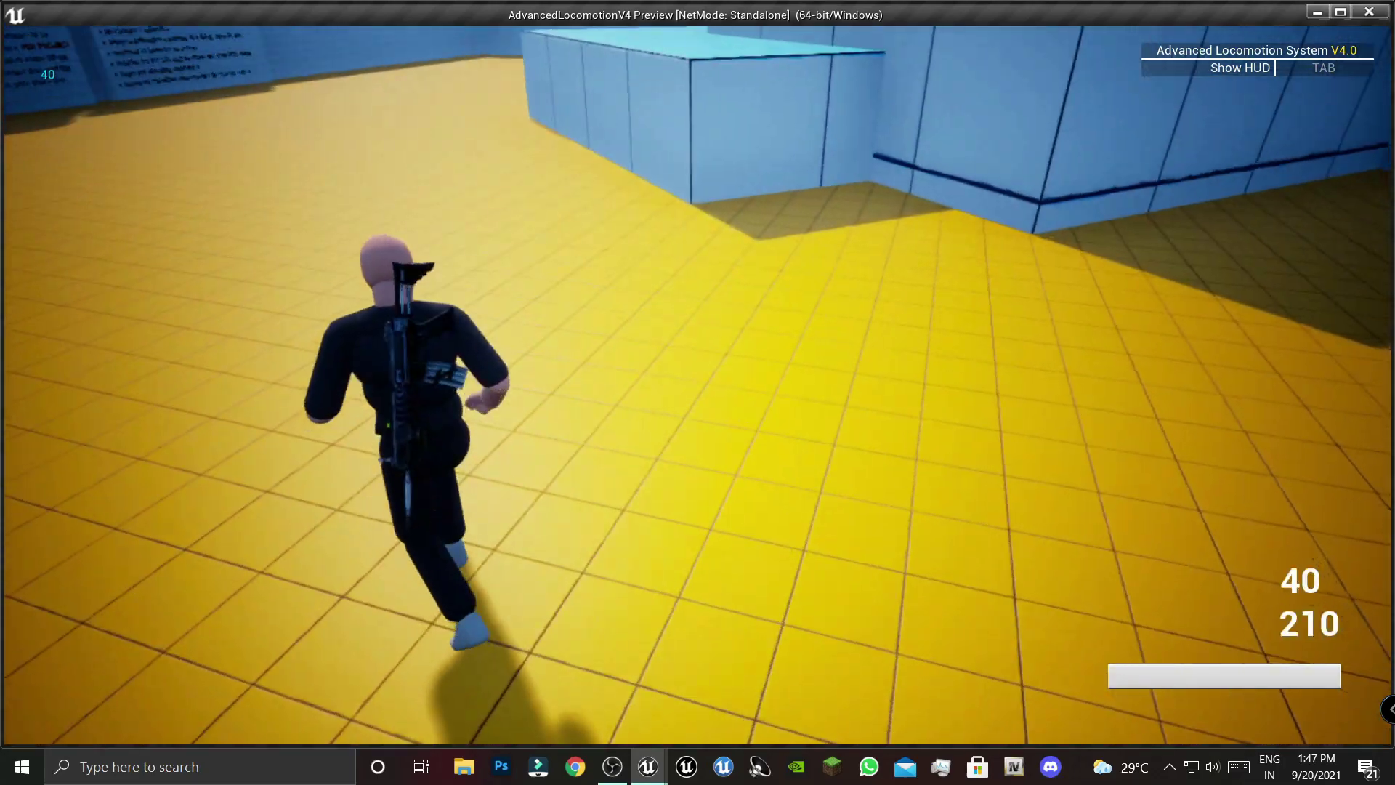
pyautogui.press('space')
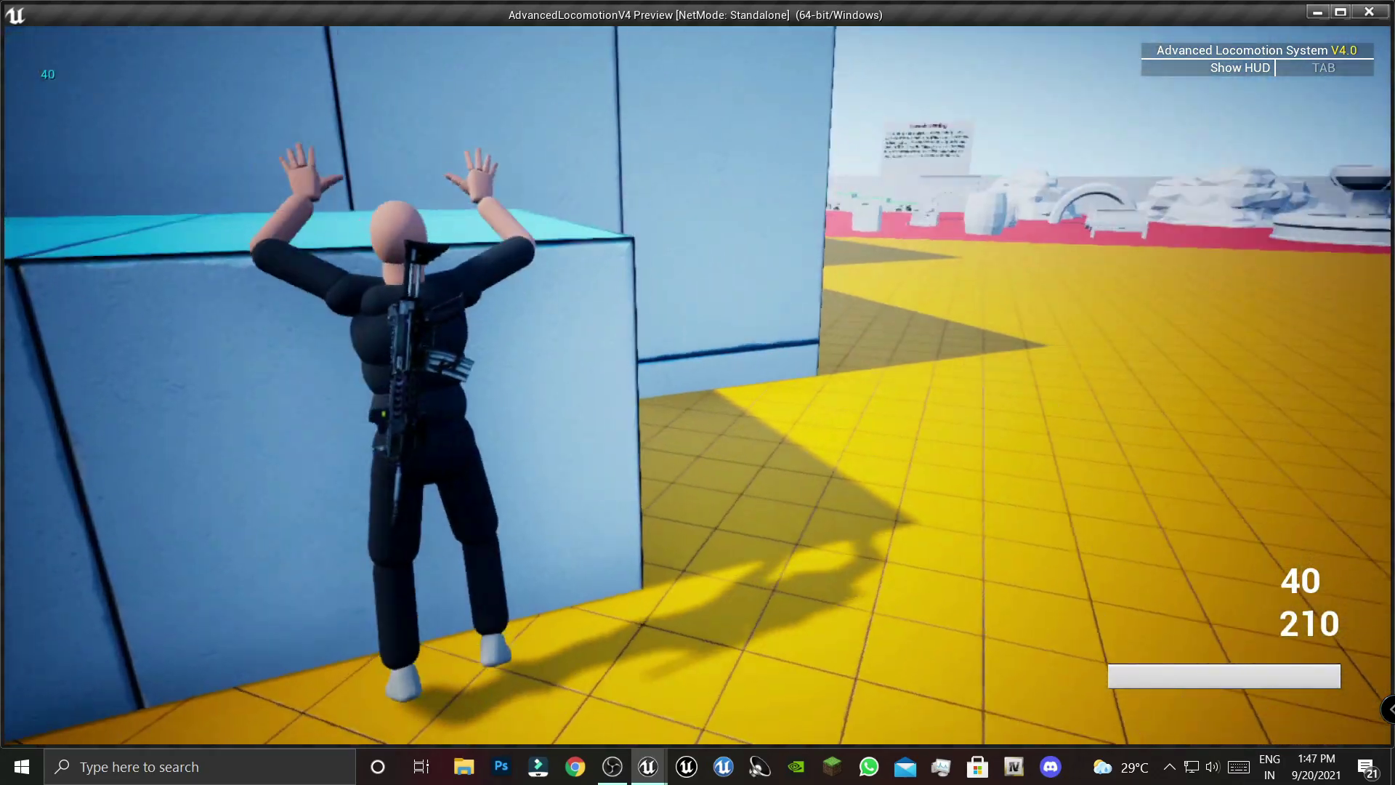
pyautogui.press('space')
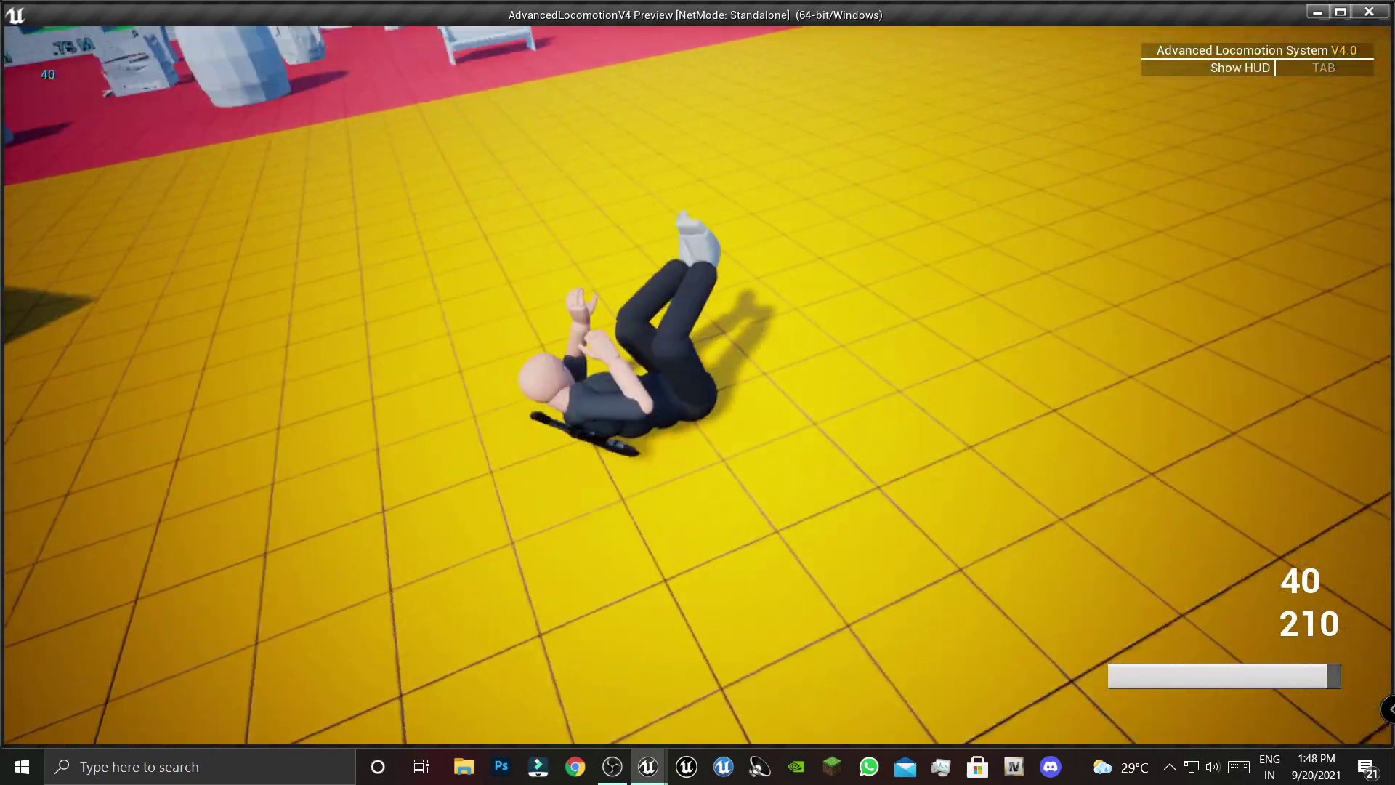
pyautogui.press('w')
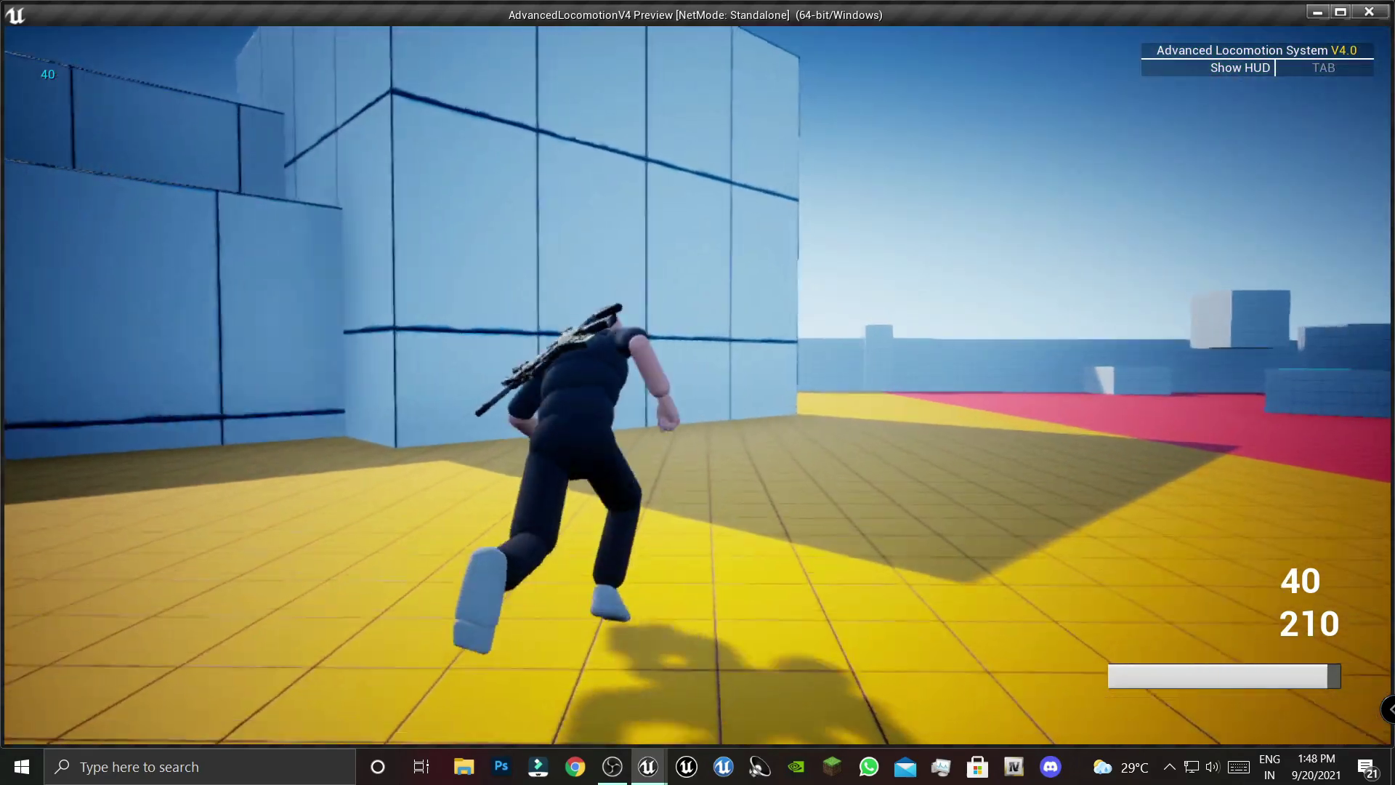